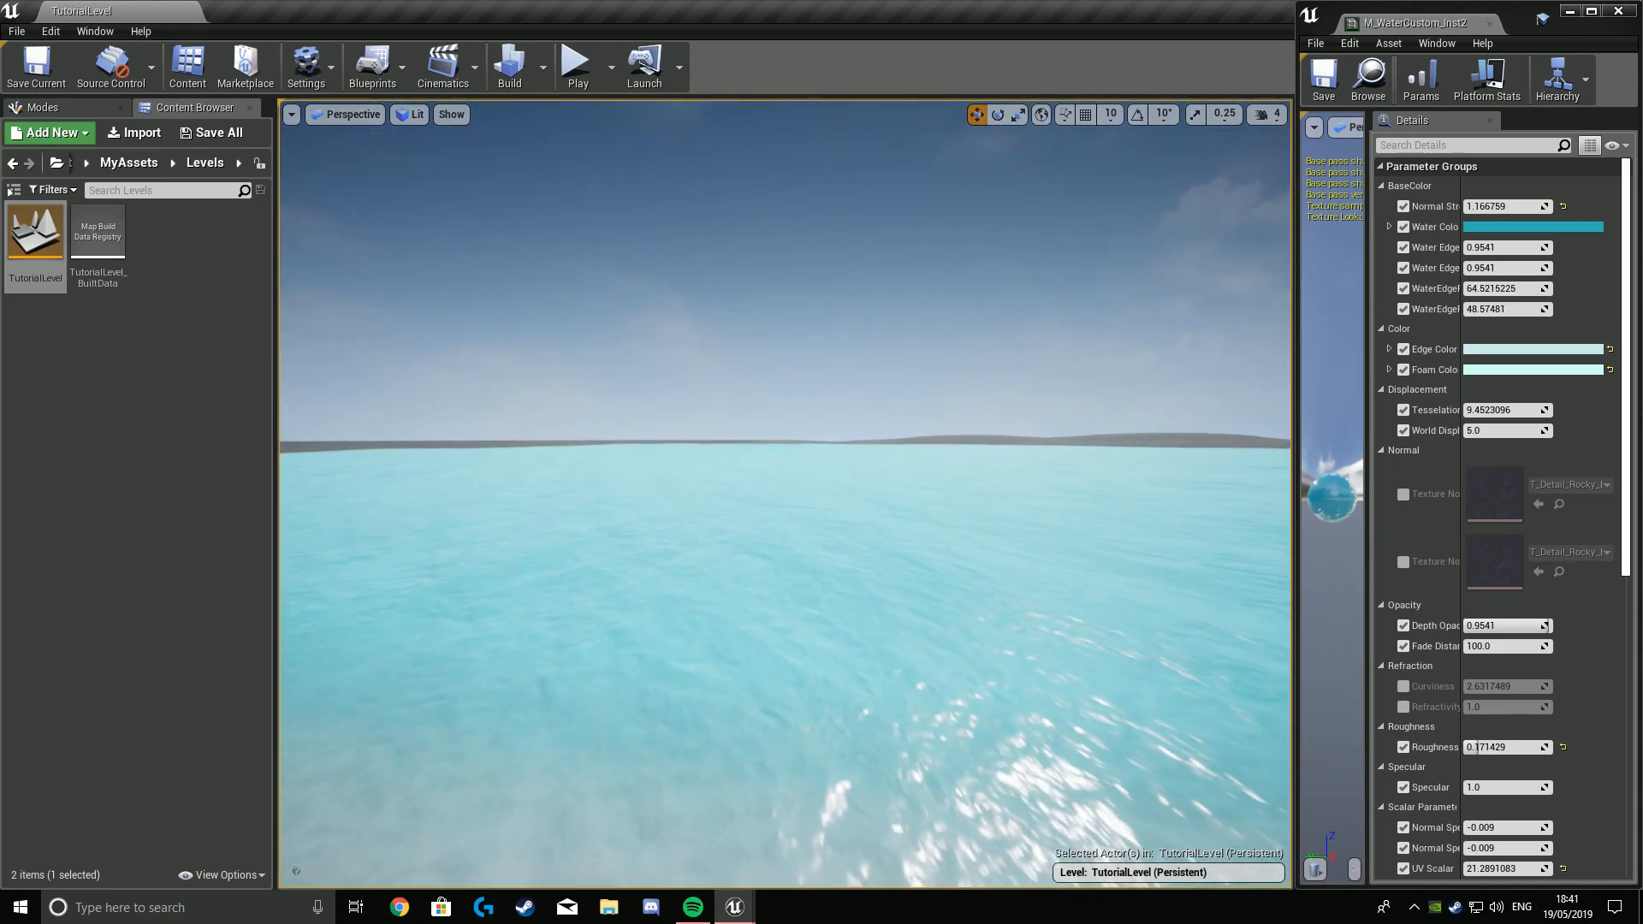
pyautogui.press('d')
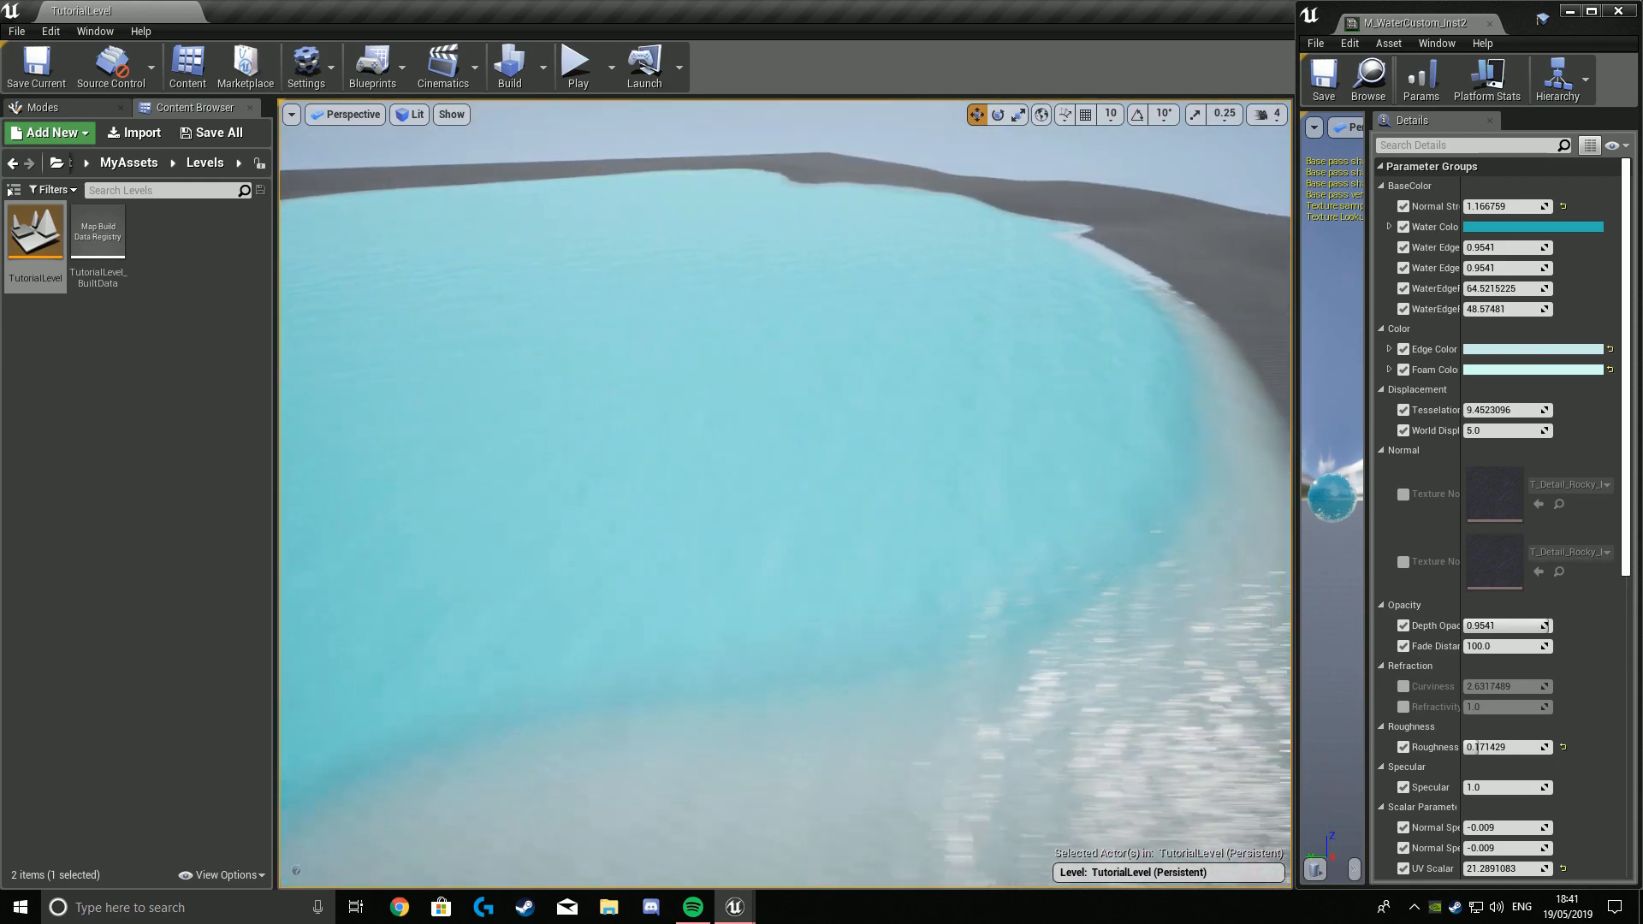
pyautogui.press('s')
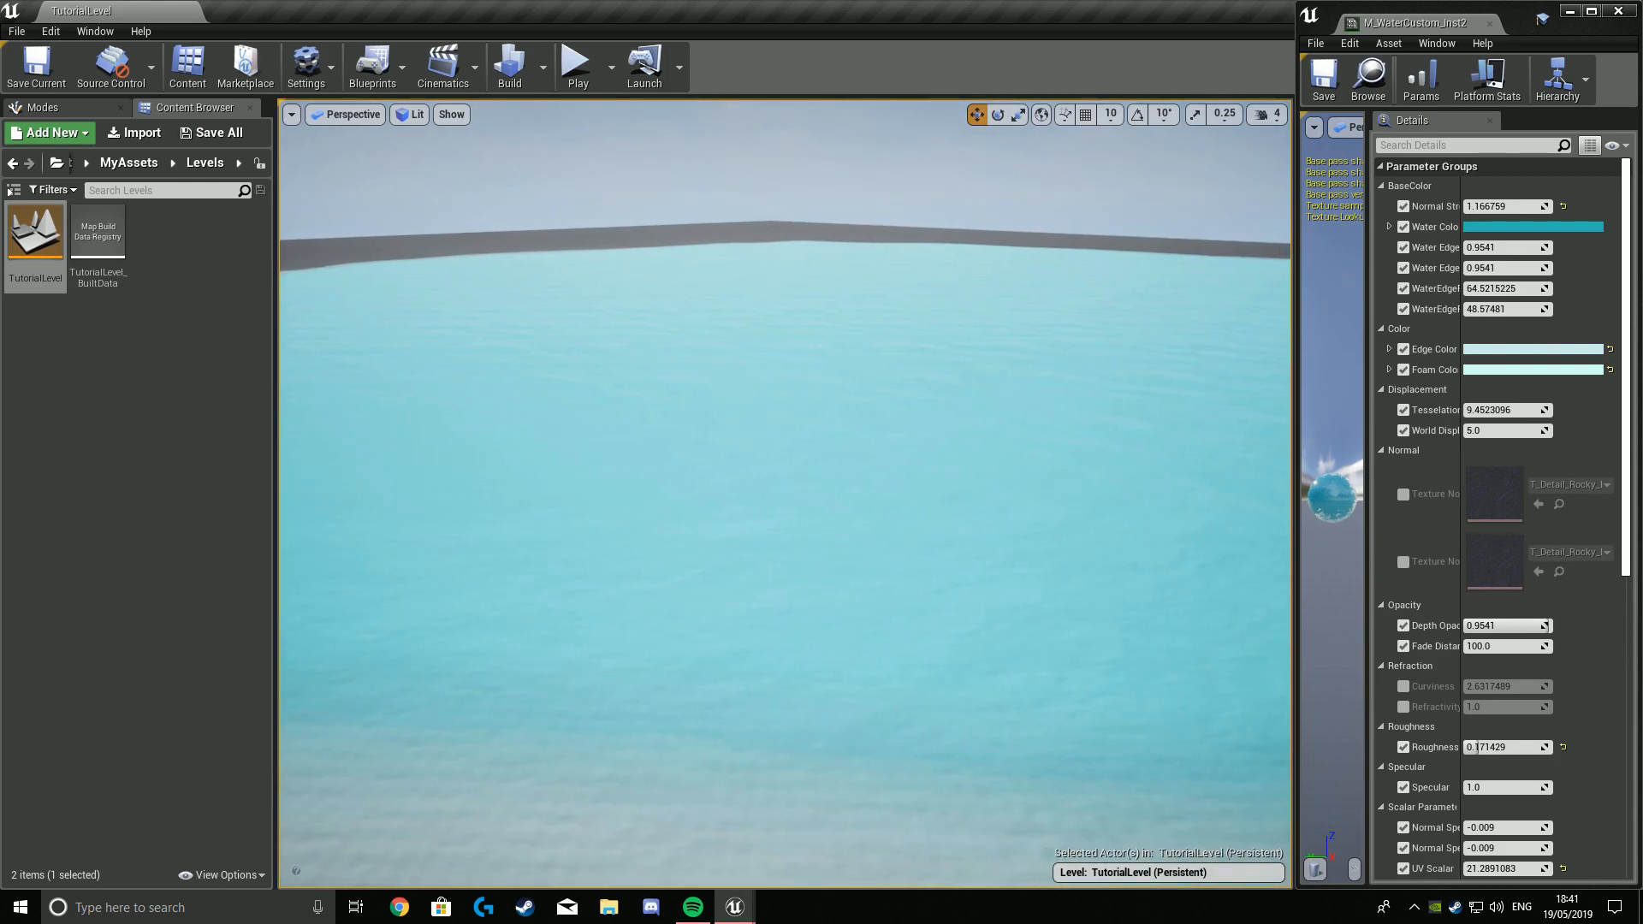
pyautogui.press('w')
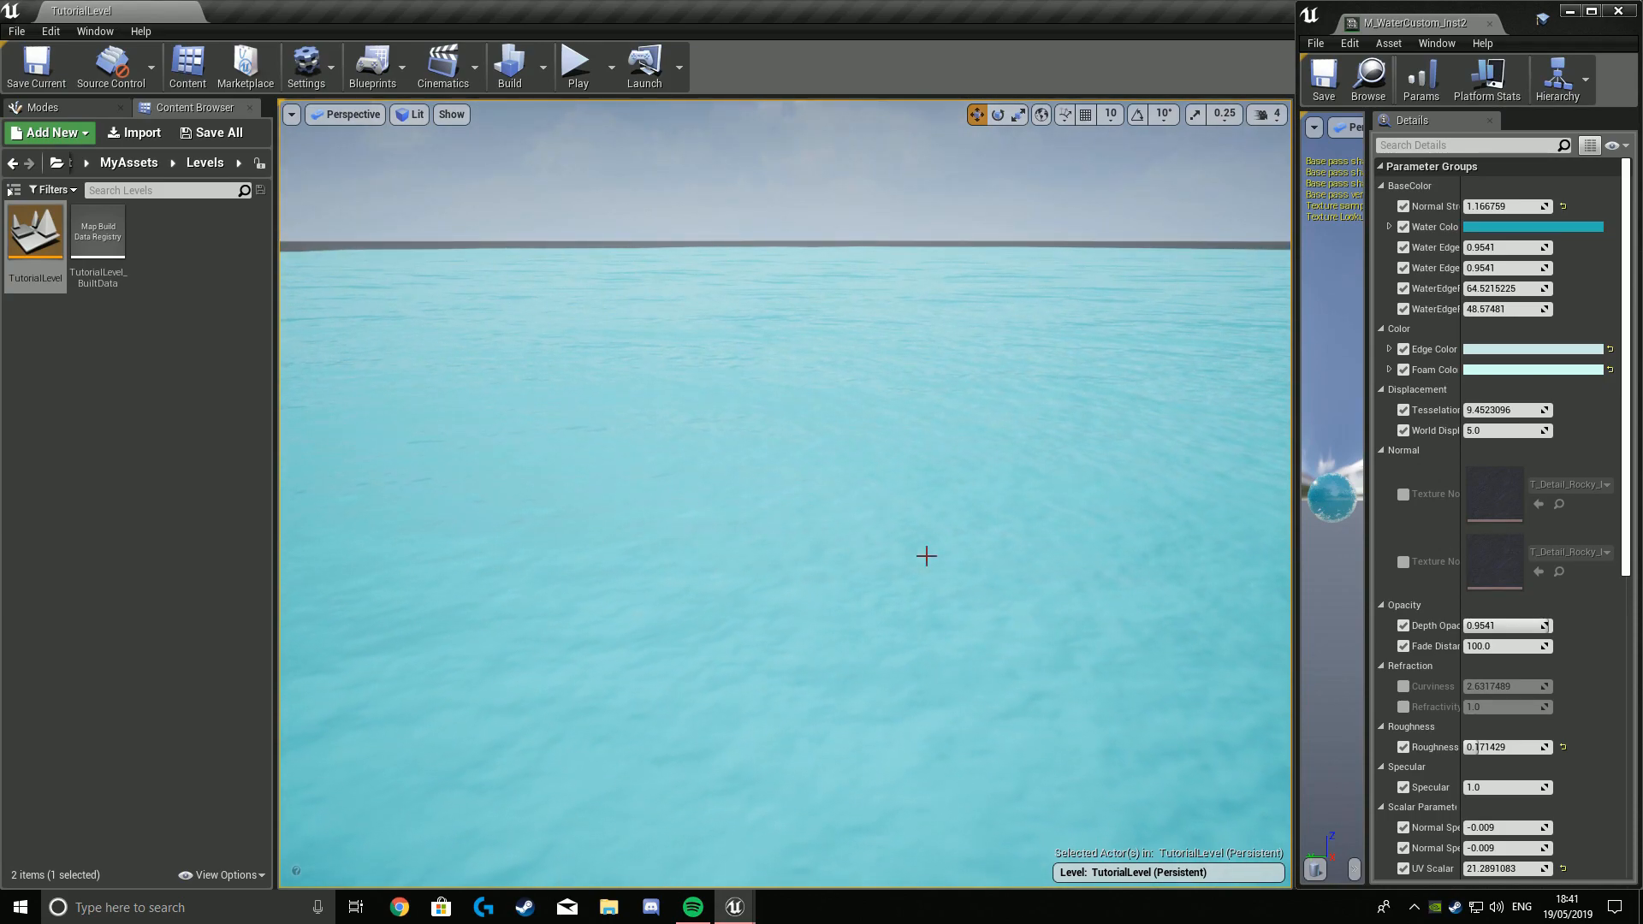
pyautogui.moveTo(956, 589)
pyautogui.mouseDown(button='right')
pyautogui.moveTo(925, 597)
pyautogui.moveTo(941, 593)
pyautogui.mouseUp(button='right')
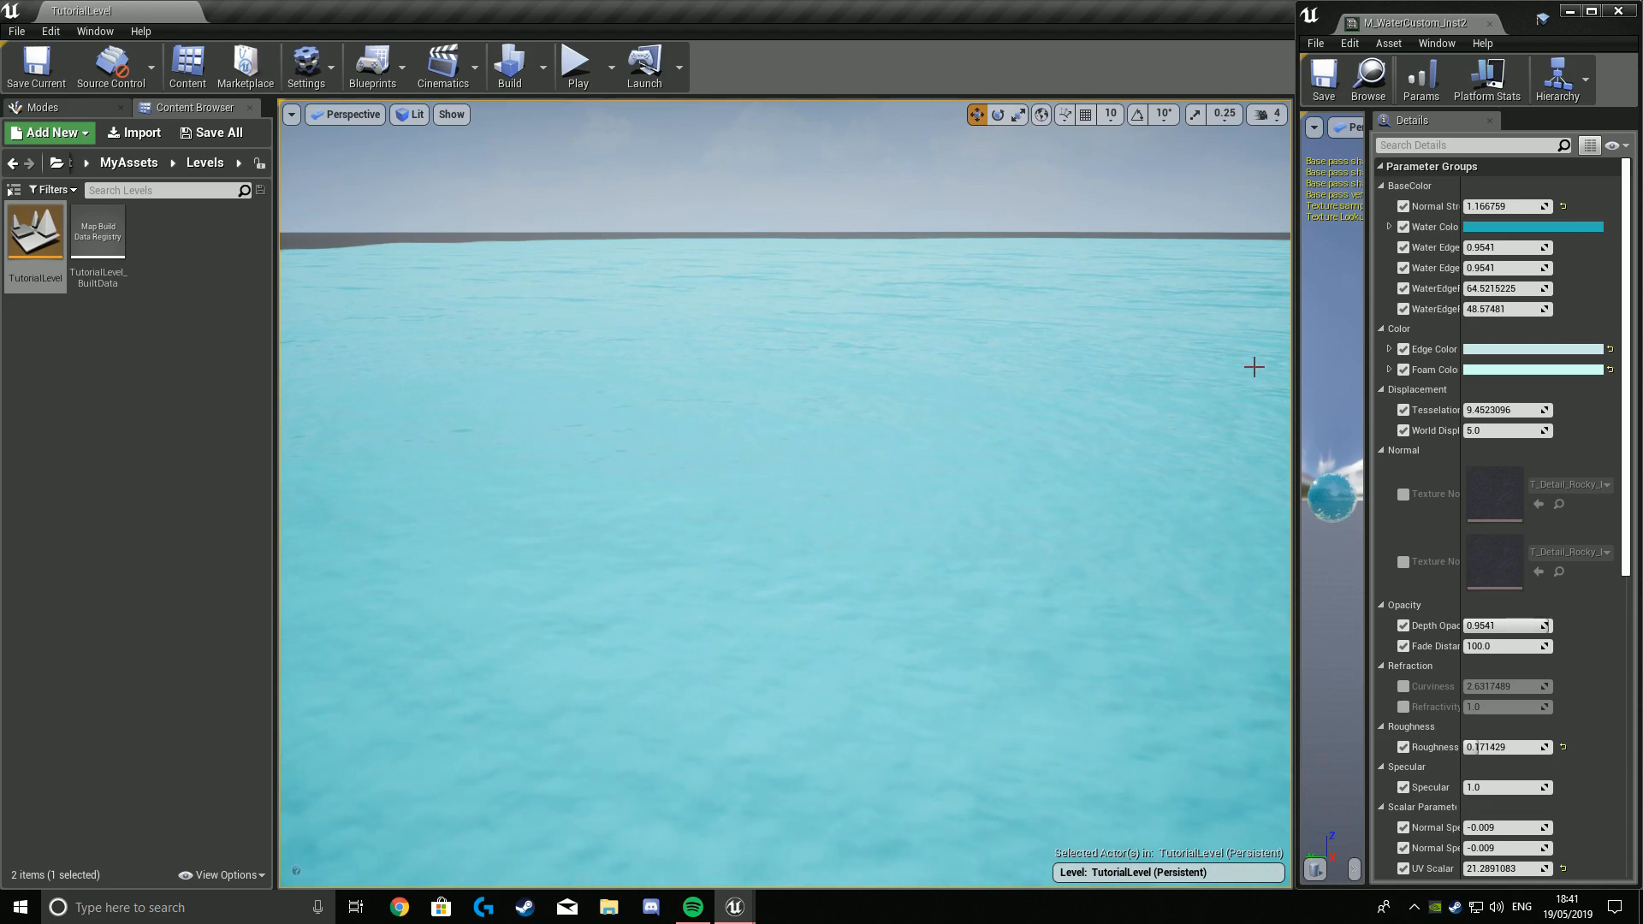
# Try a red Water Color in the M_WaterCustom_Inst2 material instance and undo it.
pyautogui.moveTo(1297, 343); pyautogui.dragTo(895, 353)
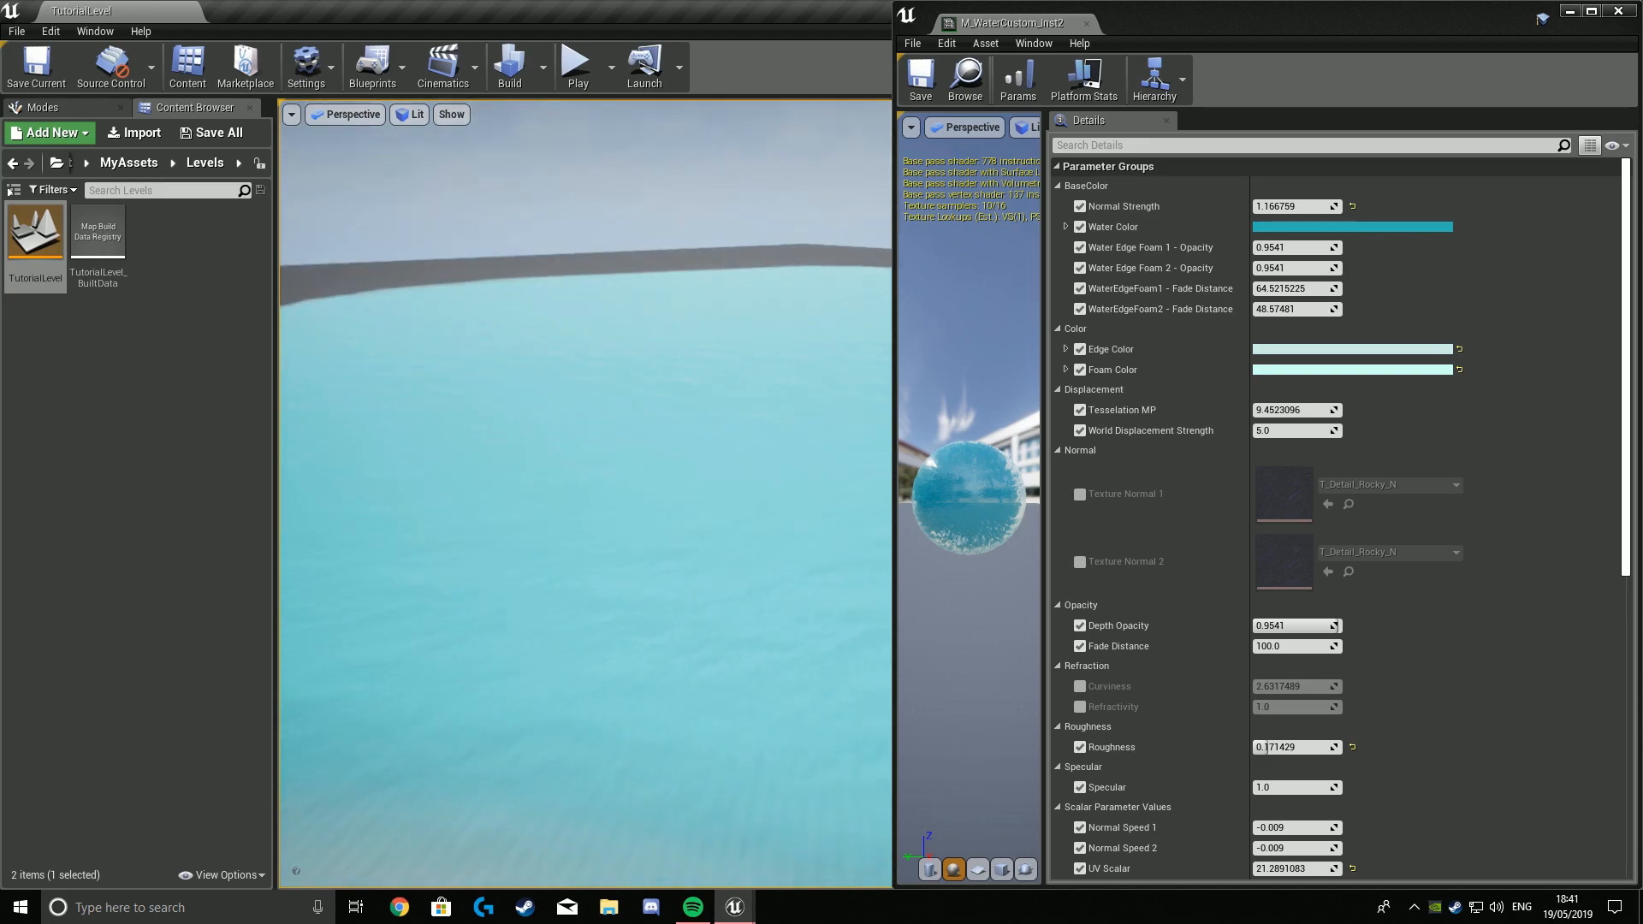
pyautogui.click(1309, 227)
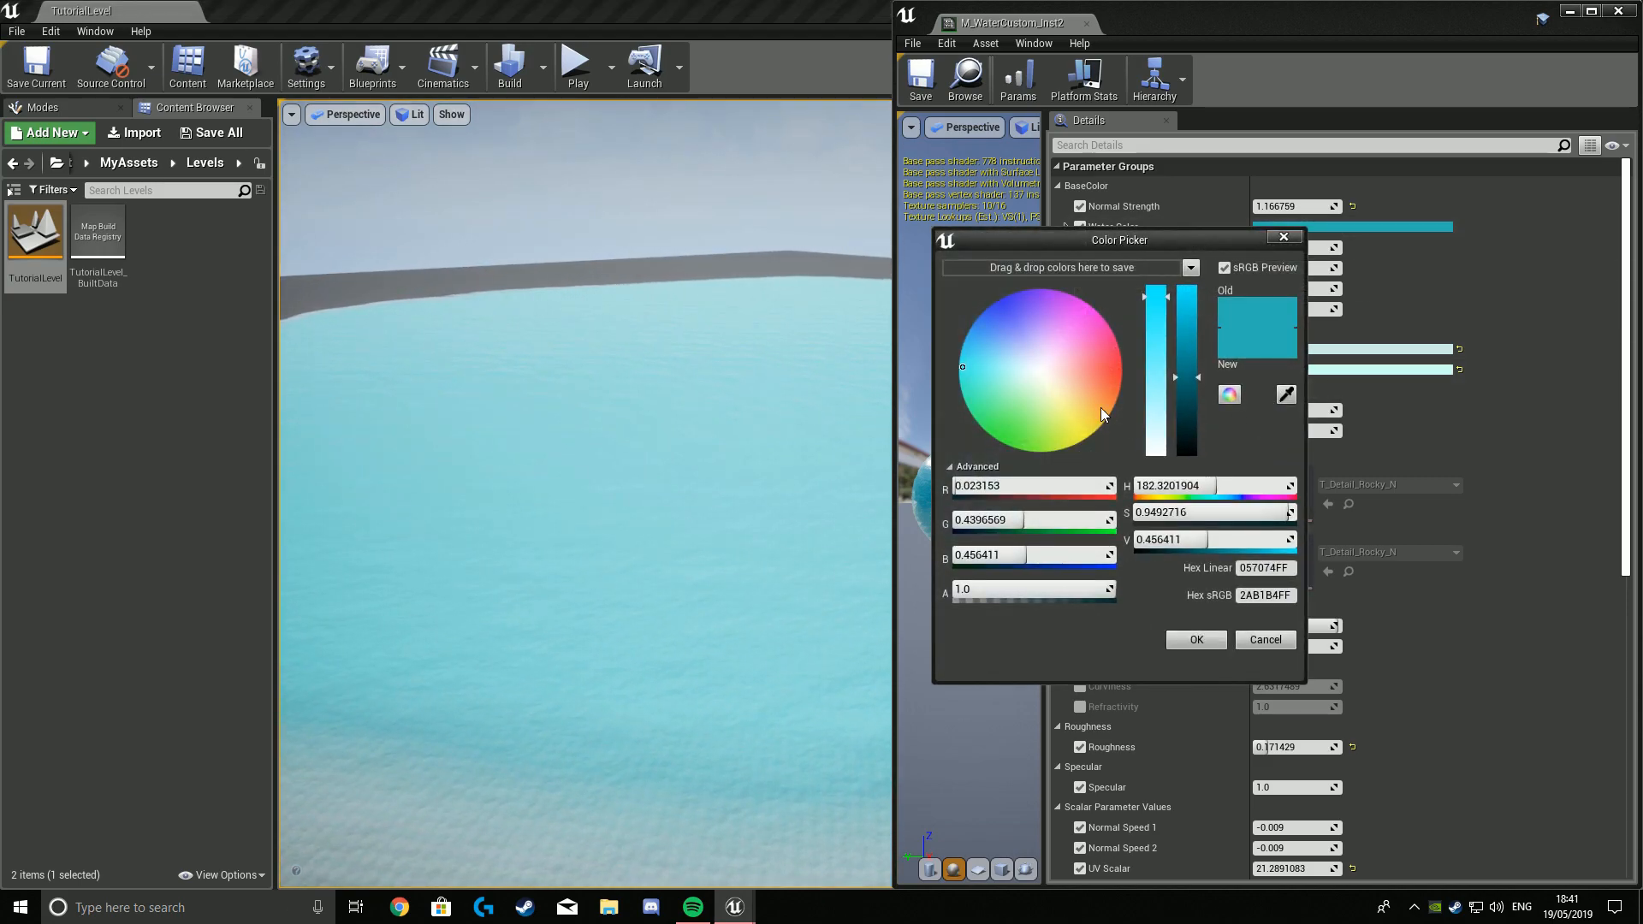
pyautogui.click(1122, 367)
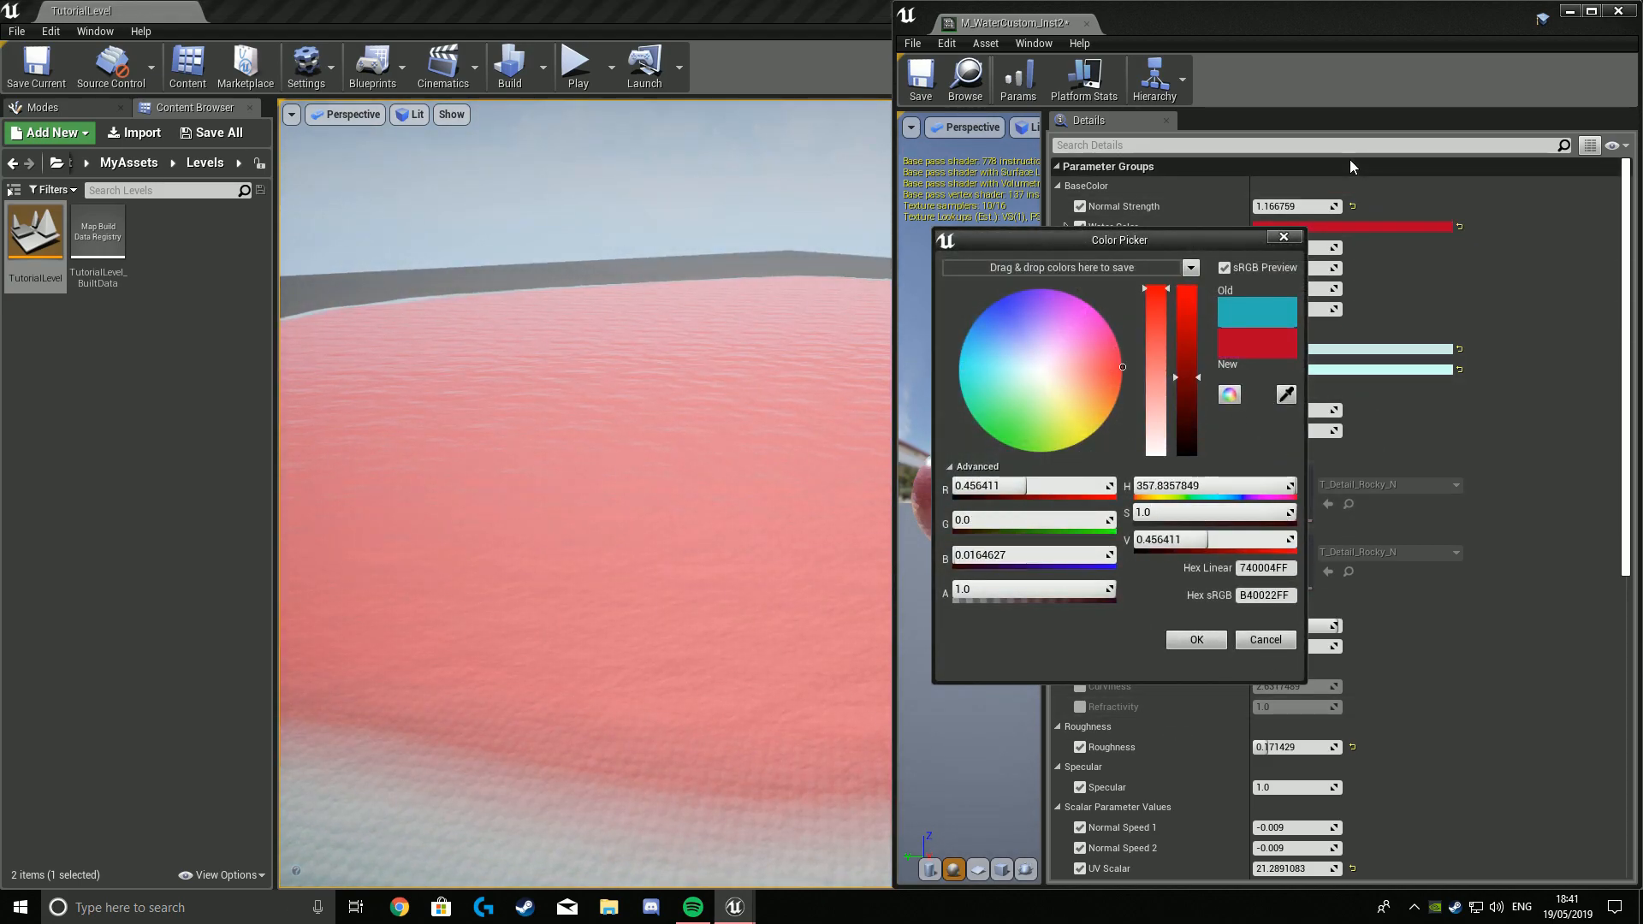
pyautogui.click(1283, 237)
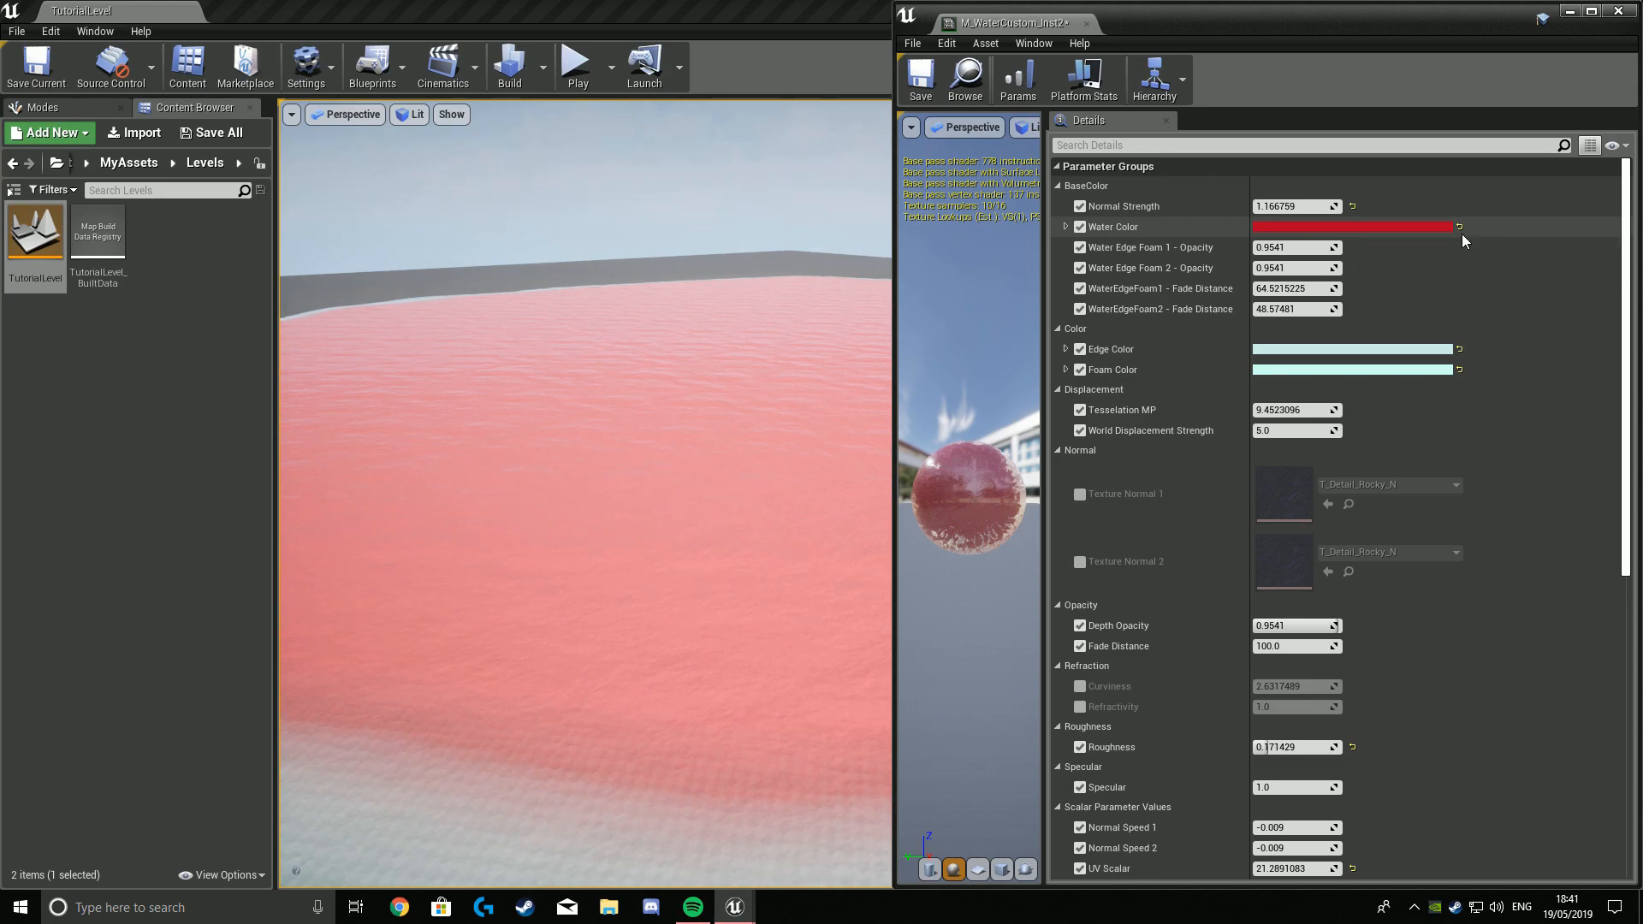
pyautogui.hotkey('ctrl', 'z')
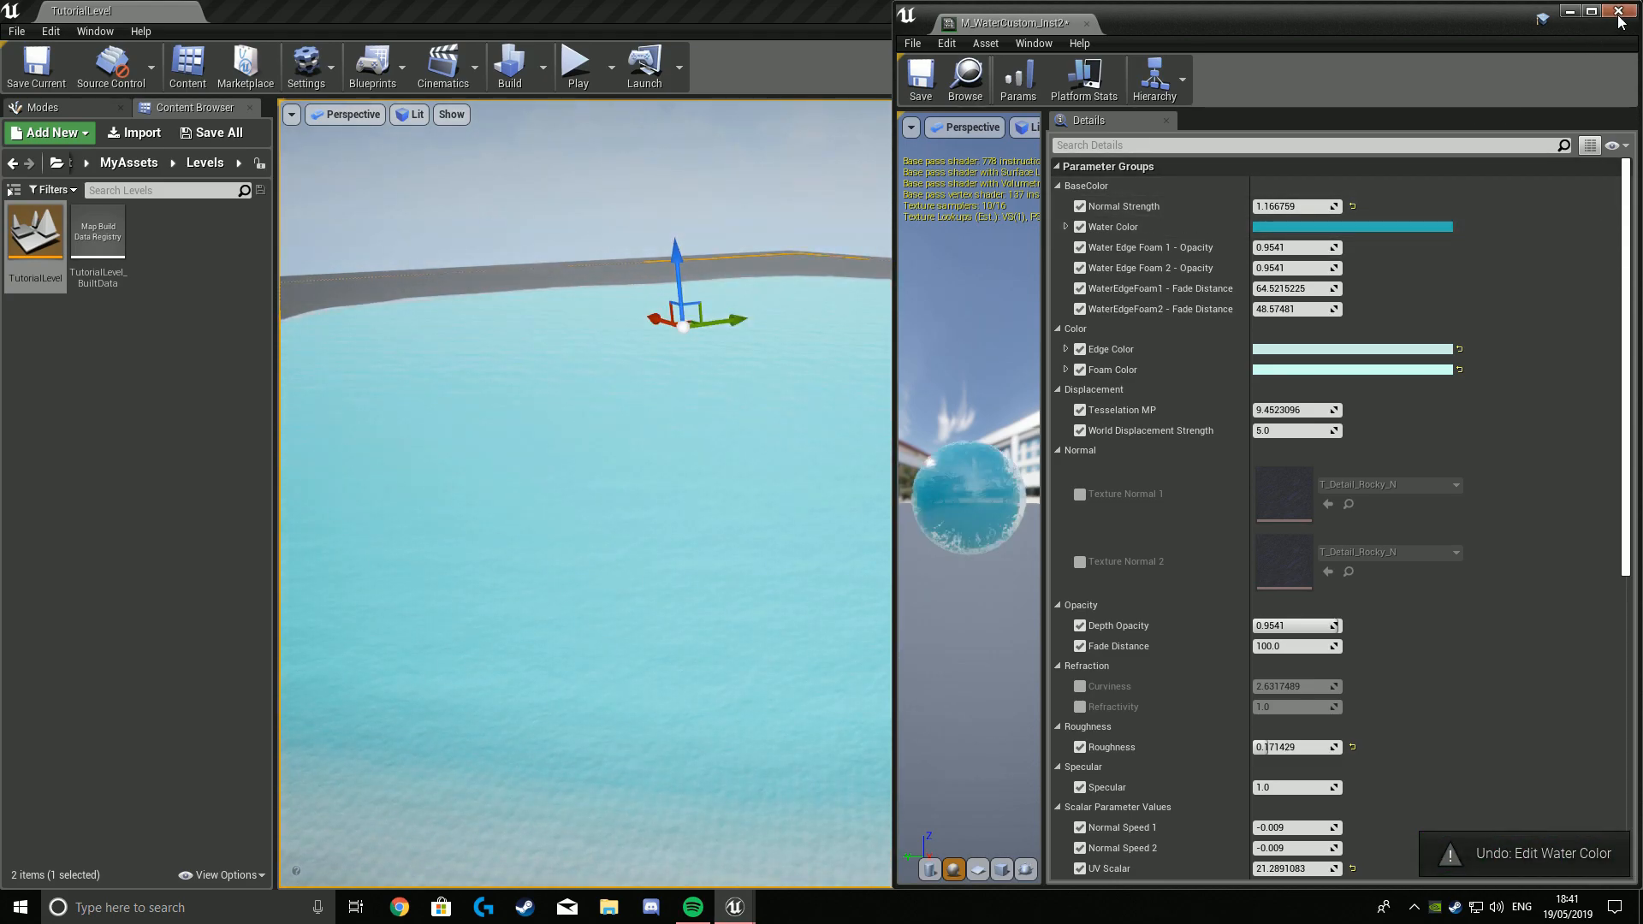
# Close the material instance editor and replace the Plane's water material with CubeMaterial.
pyautogui.click(1618, 12)
pyautogui.click(819, 467)
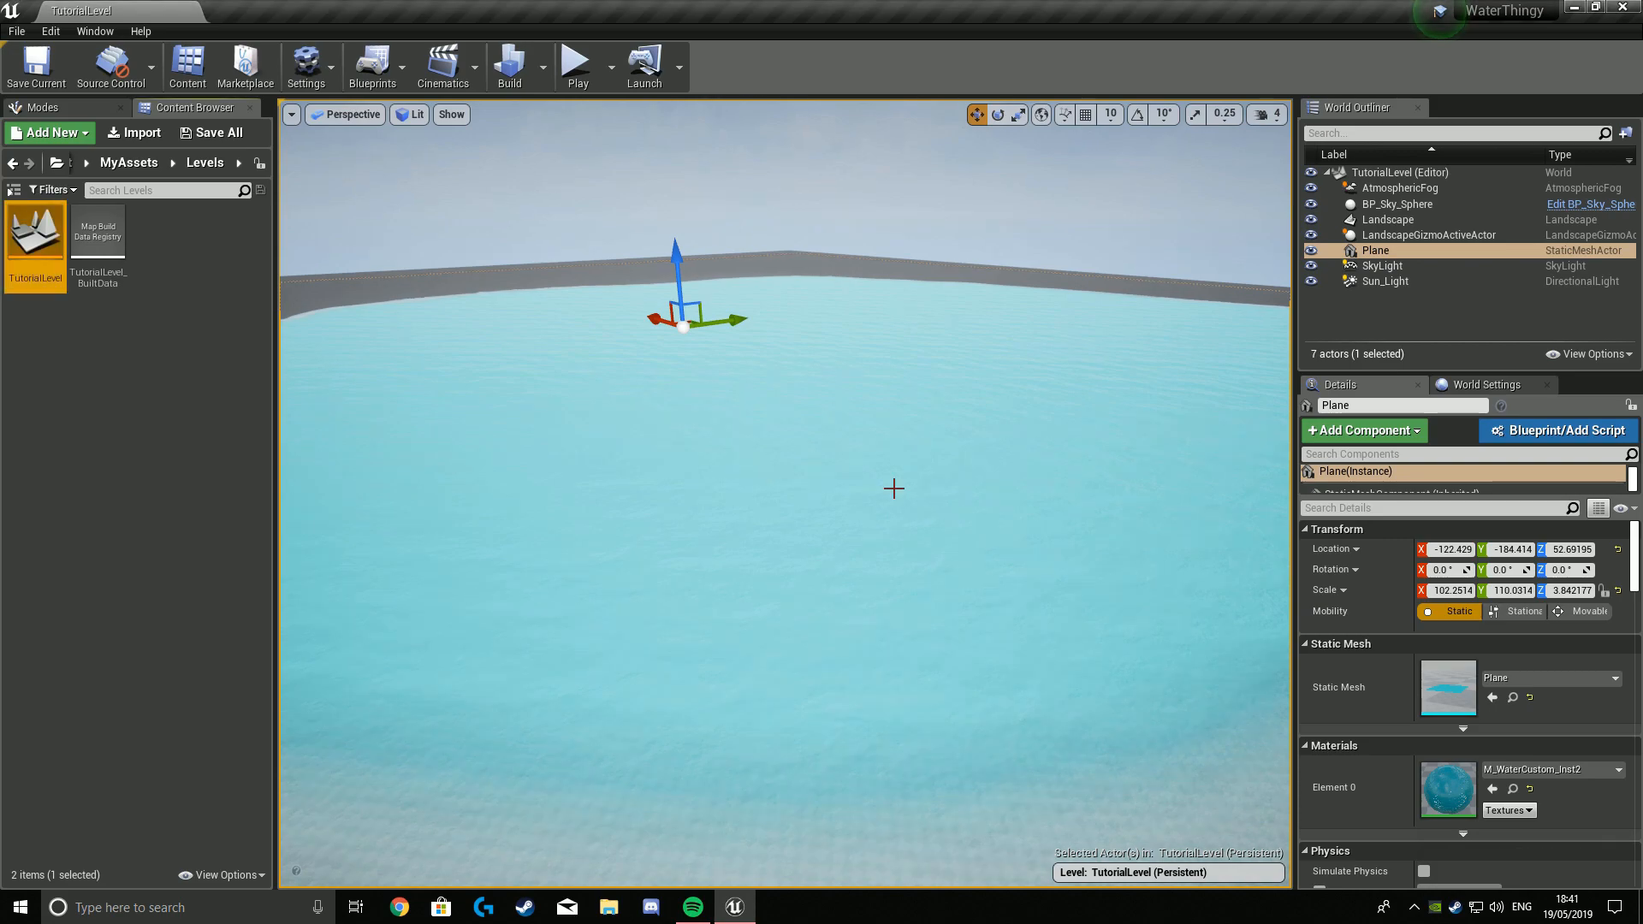
pyautogui.moveTo(852, 586)
pyautogui.mouseDown(button='right')
pyautogui.moveTo(791, 621)
pyautogui.moveTo(804, 629)
pyautogui.moveTo(853, 586)
pyautogui.mouseUp(button='right')
pyautogui.press('s')
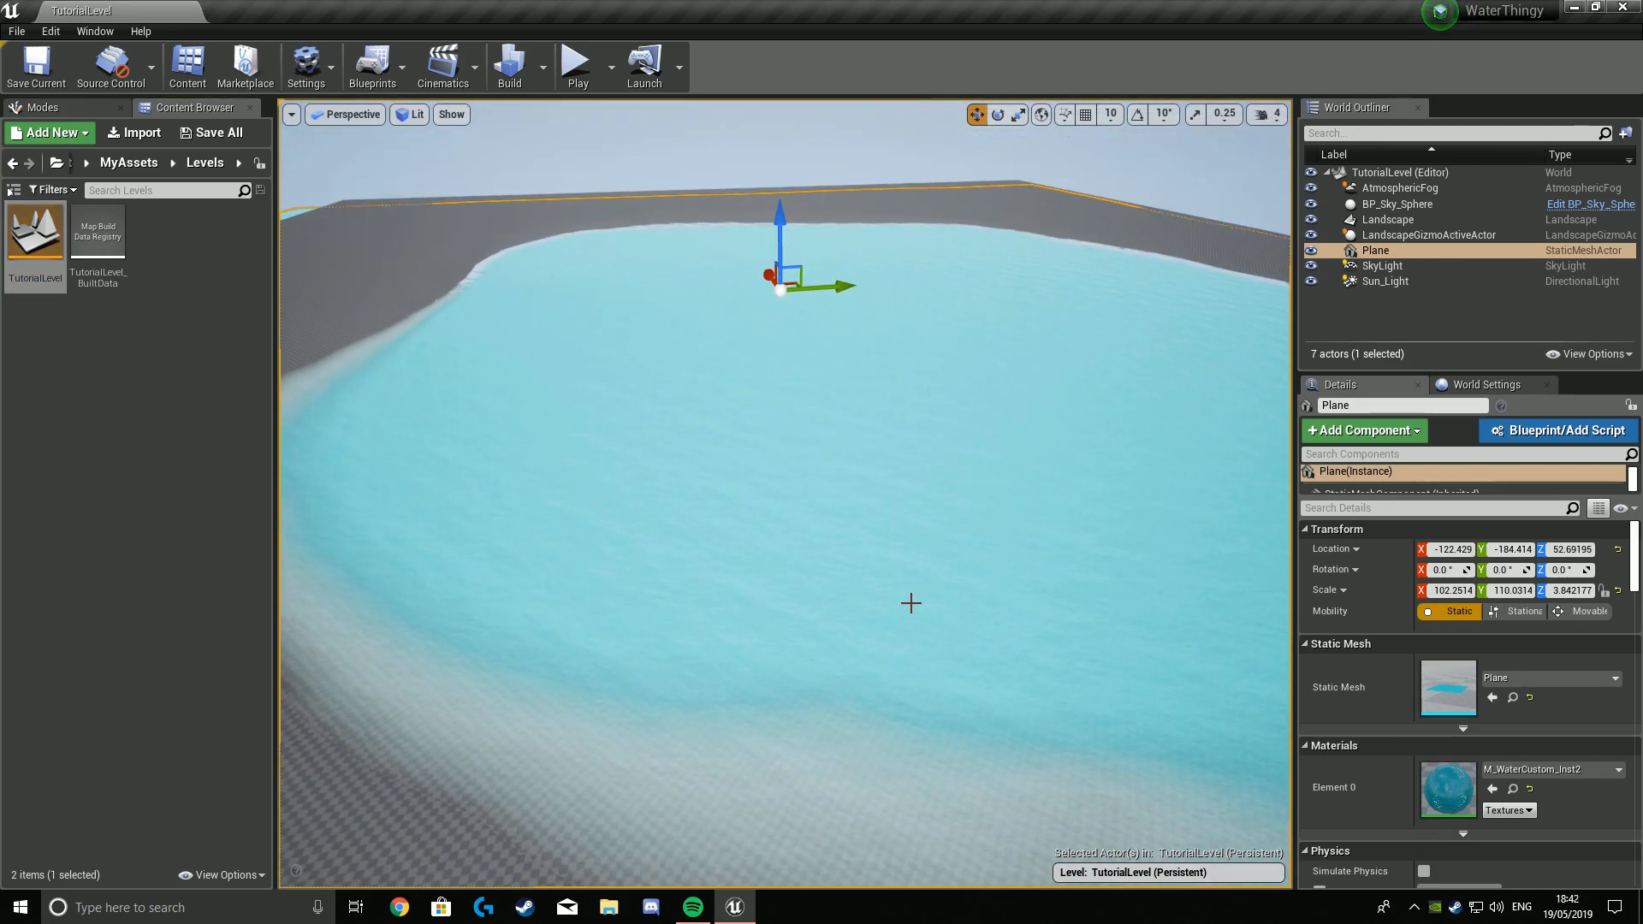
pyautogui.click(1529, 788)
pyautogui.moveTo(935, 570)
pyautogui.mouseDown(button='right')
pyautogui.moveTo(898, 591)
pyautogui.moveTo(941, 573)
pyautogui.moveTo(907, 590)
pyautogui.moveTo(929, 582)
pyautogui.mouseUp(button='right')
pyautogui.click(1617, 769)
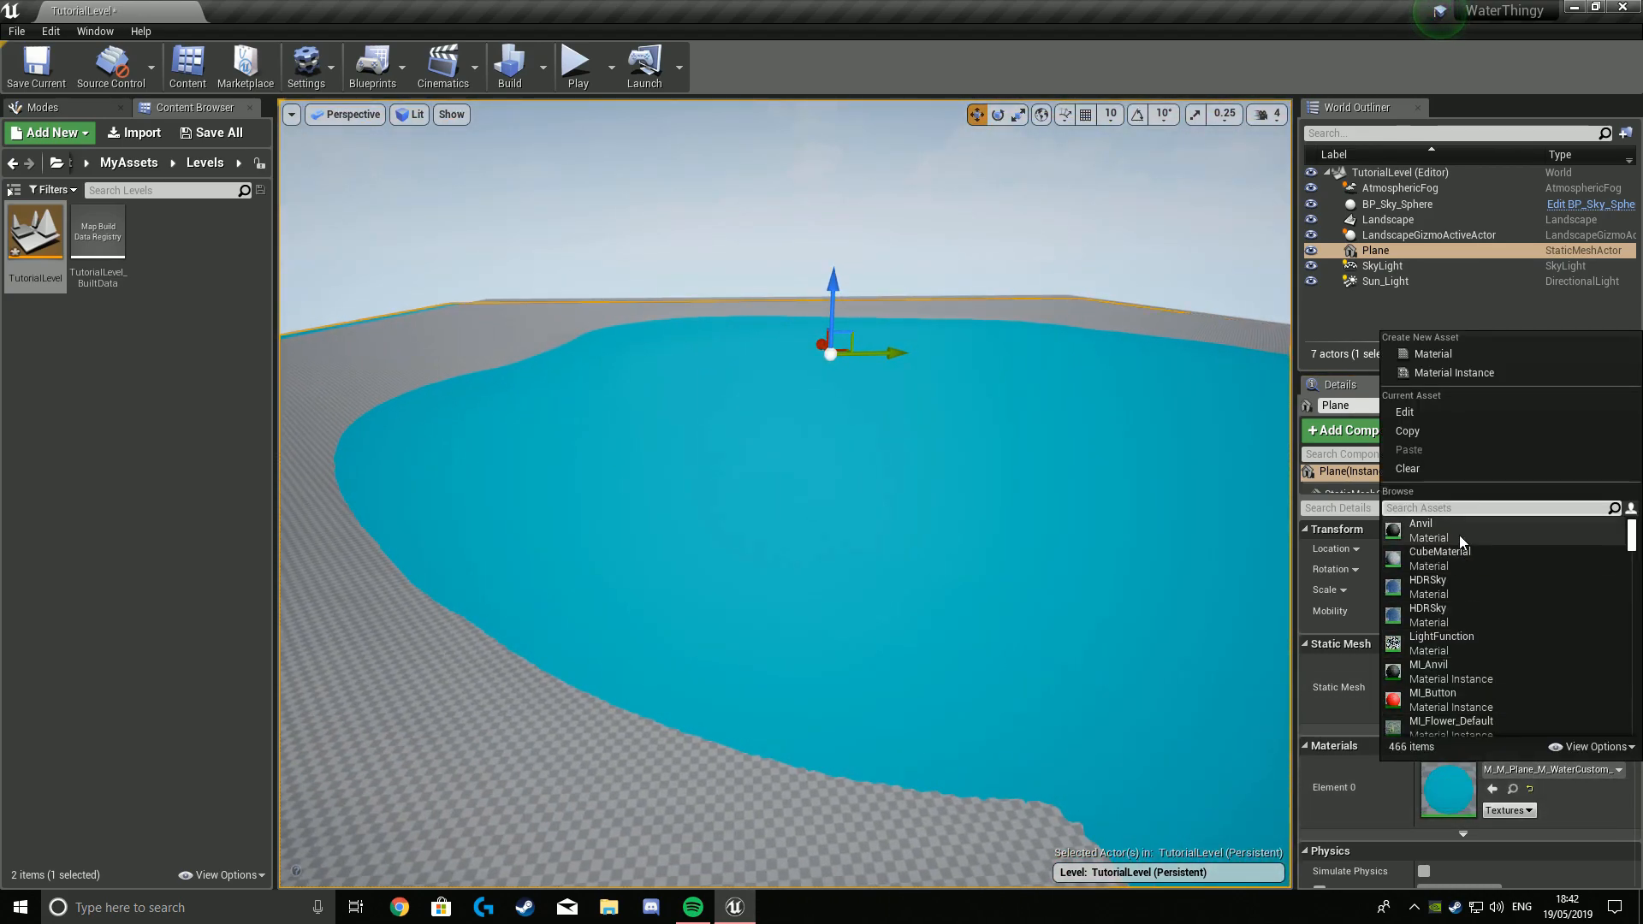
pyautogui.click(1456, 558)
pyautogui.moveTo(1159, 598)
pyautogui.mouseDown(button='right')
pyautogui.moveTo(1190, 590)
pyautogui.moveTo(1146, 599)
pyautogui.mouseUp(button='right')
pyautogui.moveTo(591, 604)
pyautogui.mouseDown(button='right')
pyautogui.moveTo(531, 611)
pyautogui.moveTo(591, 604)
pyautogui.mouseUp(button='right')
# Create a new material named M_WaterMaster in the Levels folder.
pyautogui.rightClick(171, 235)
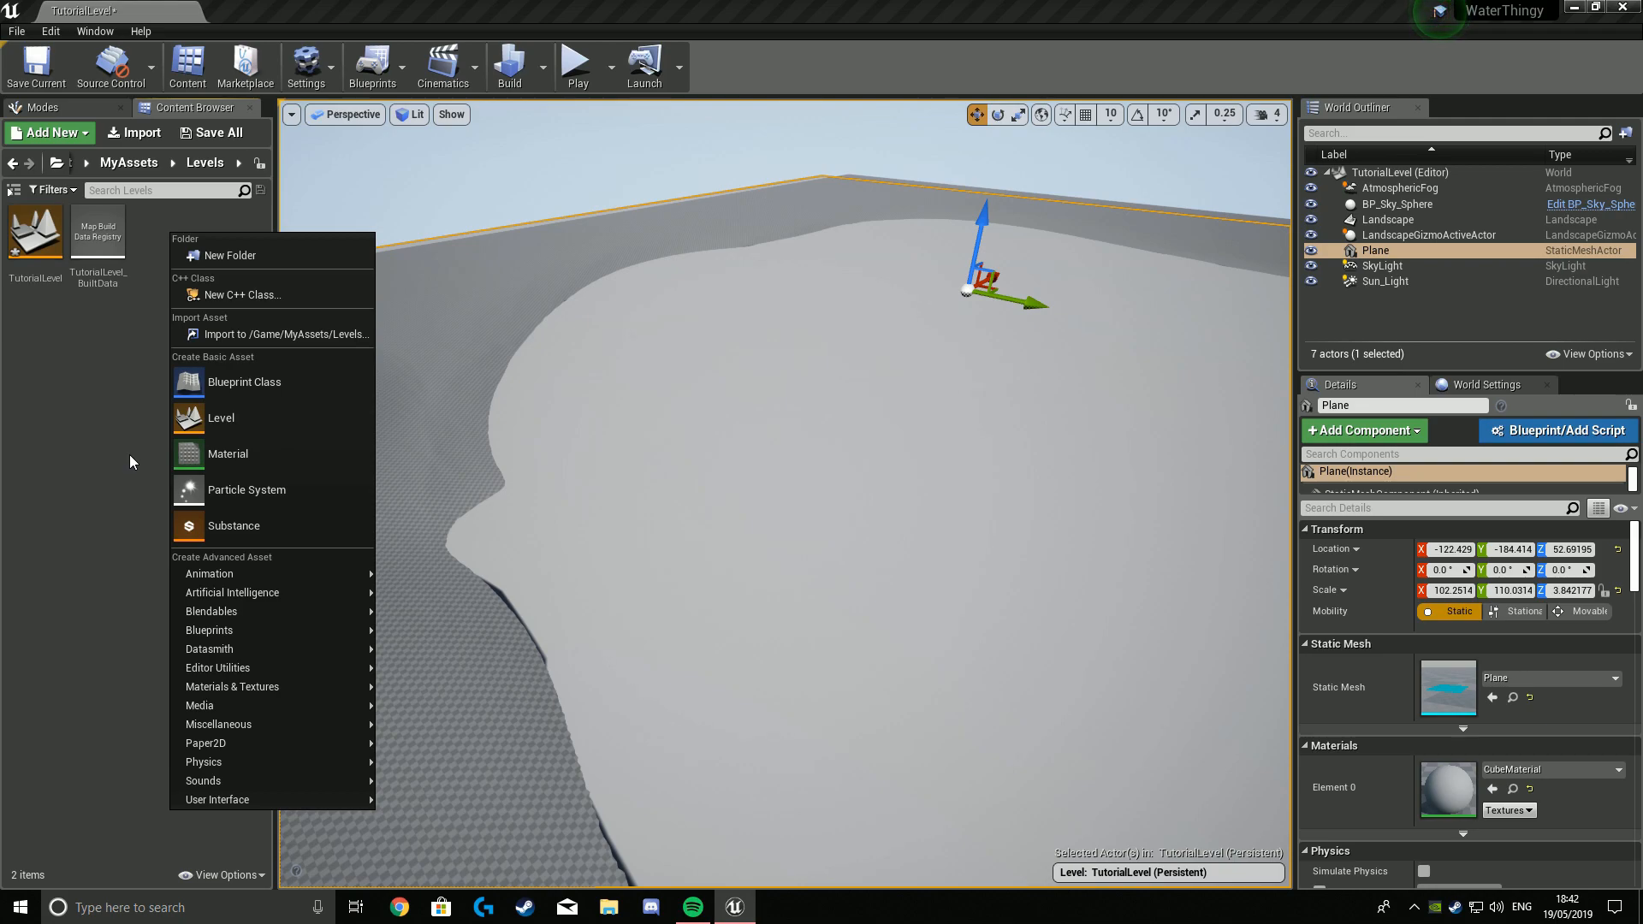
pyautogui.click(217, 454)
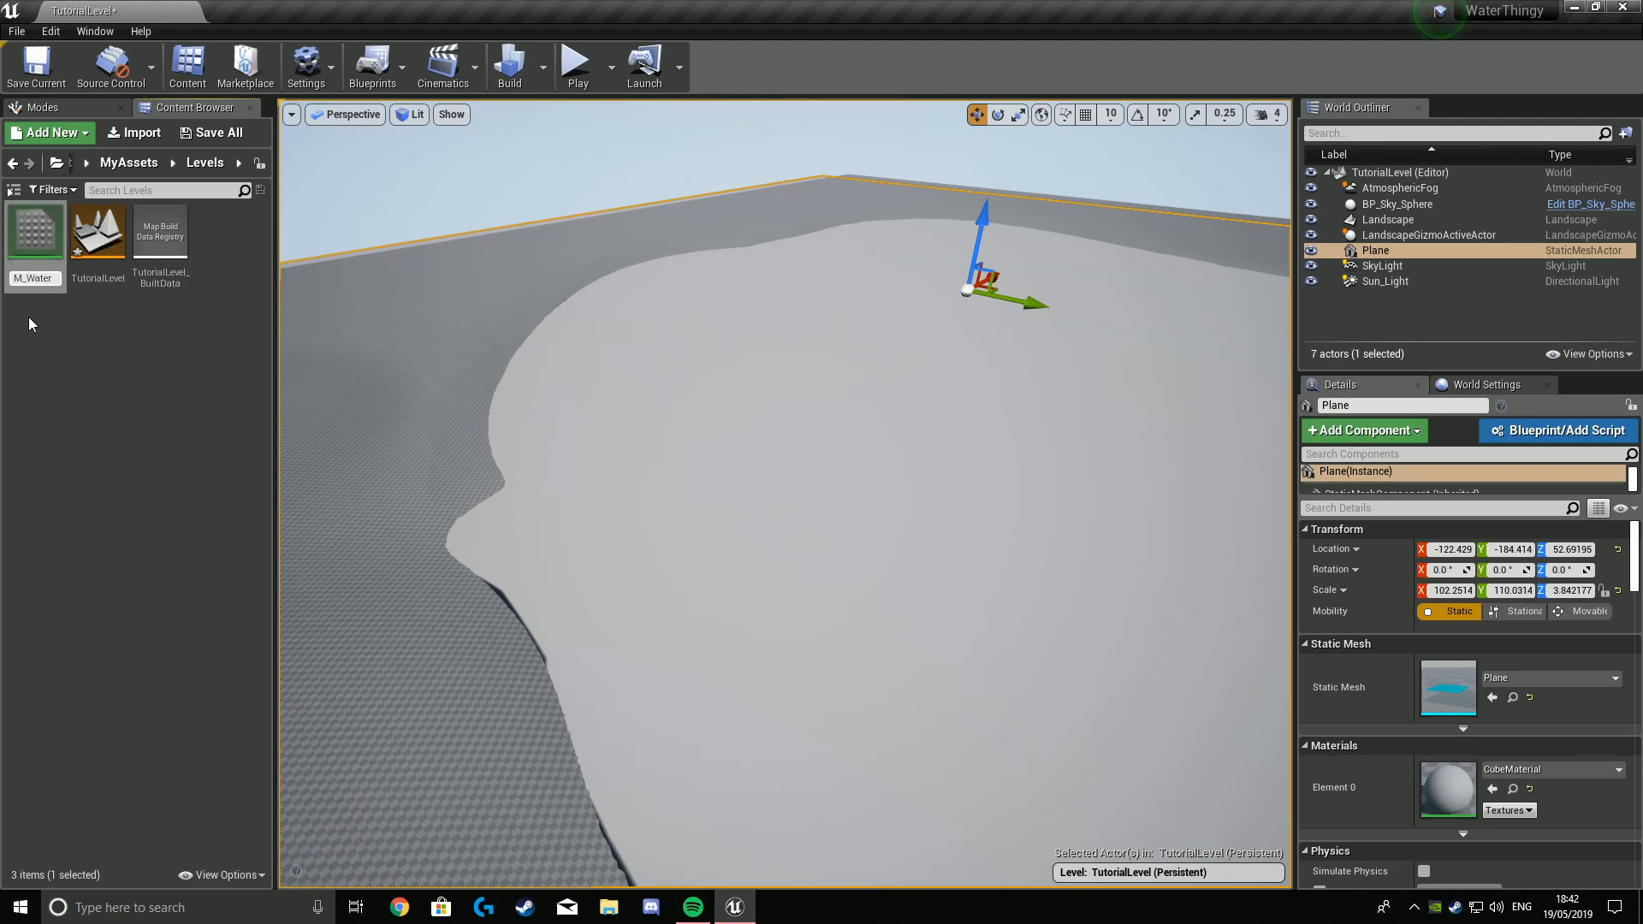
pyautogui.write('M_WaterMast')
pyautogui.write('er')
pyautogui.press('Return')
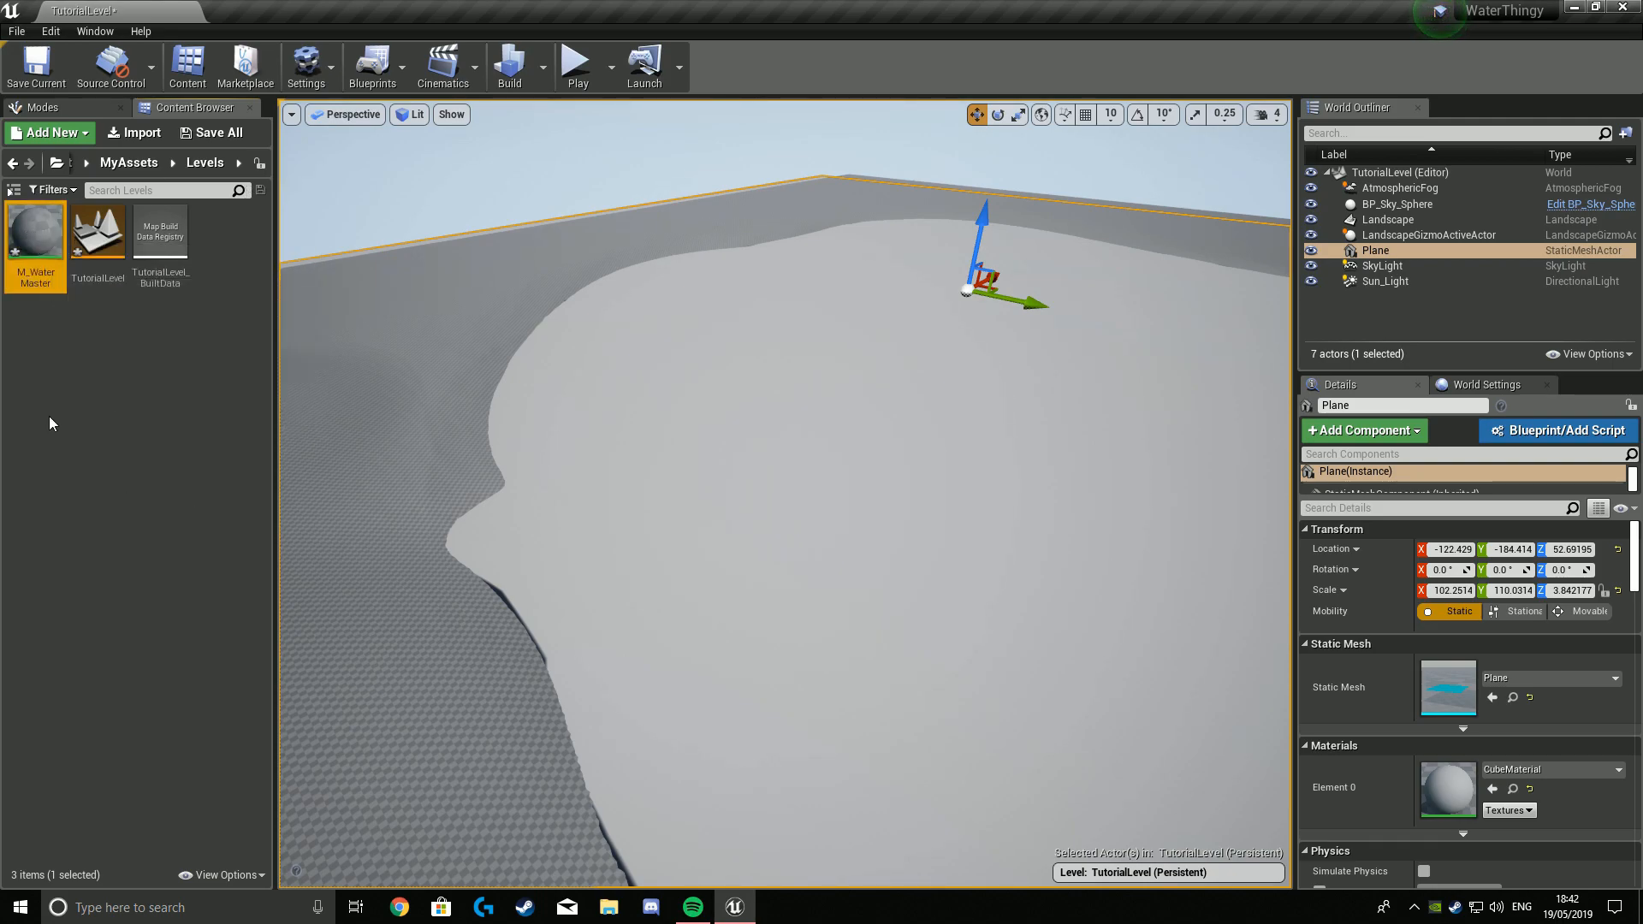
# Open the M_WaterMaster material for editing in a maximized window.
pyautogui.press('Return')
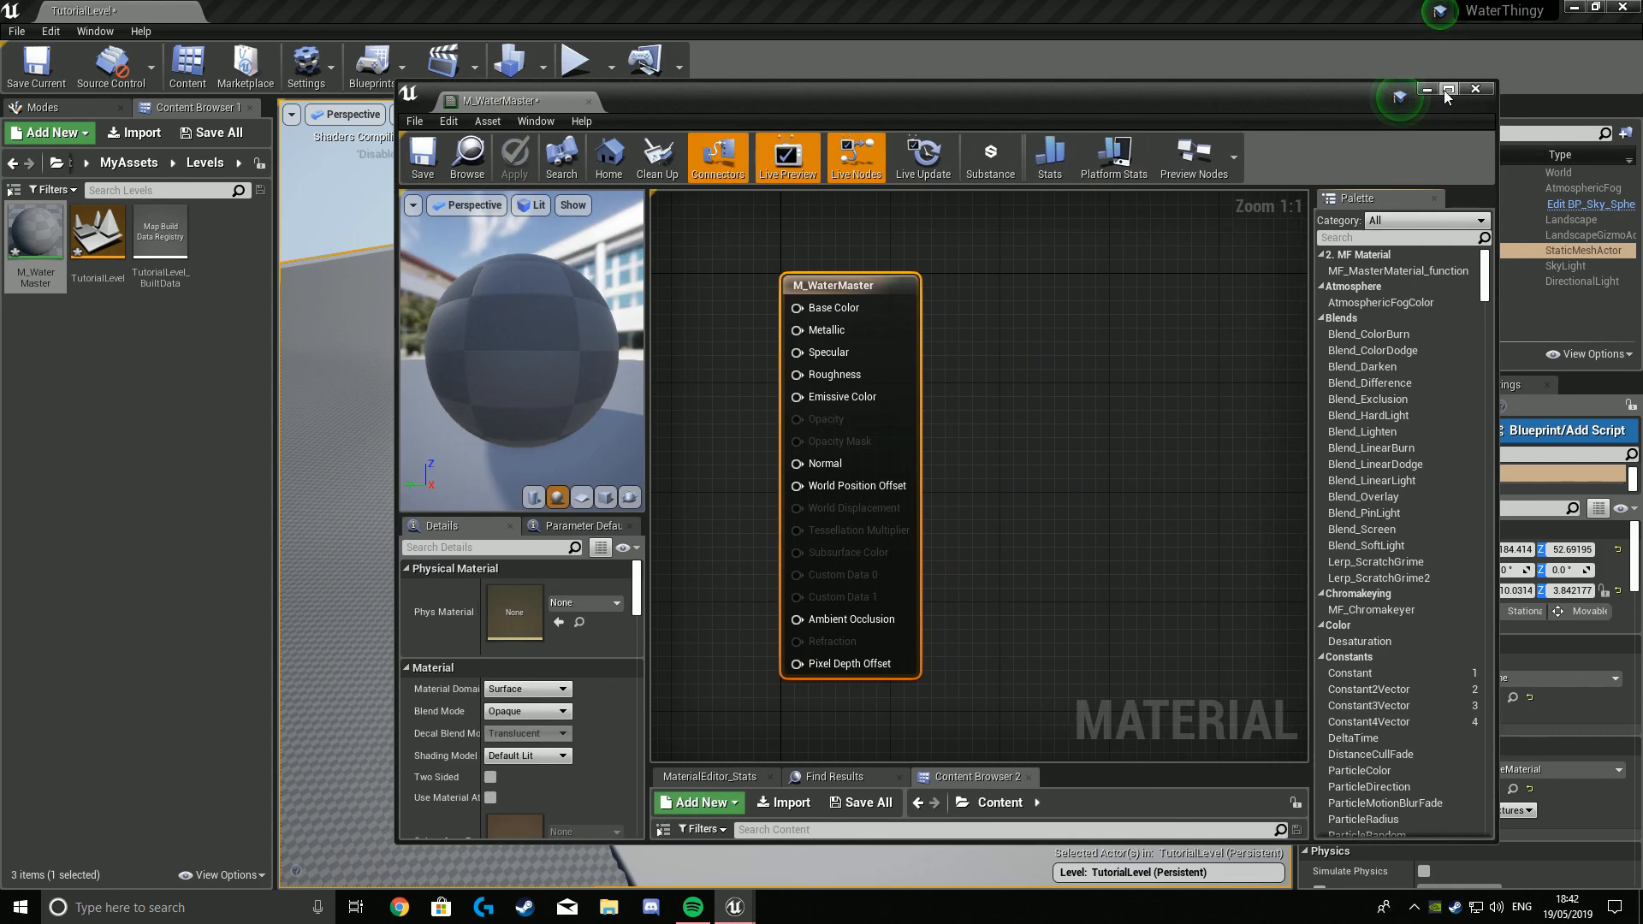
pyautogui.click(1448, 90)
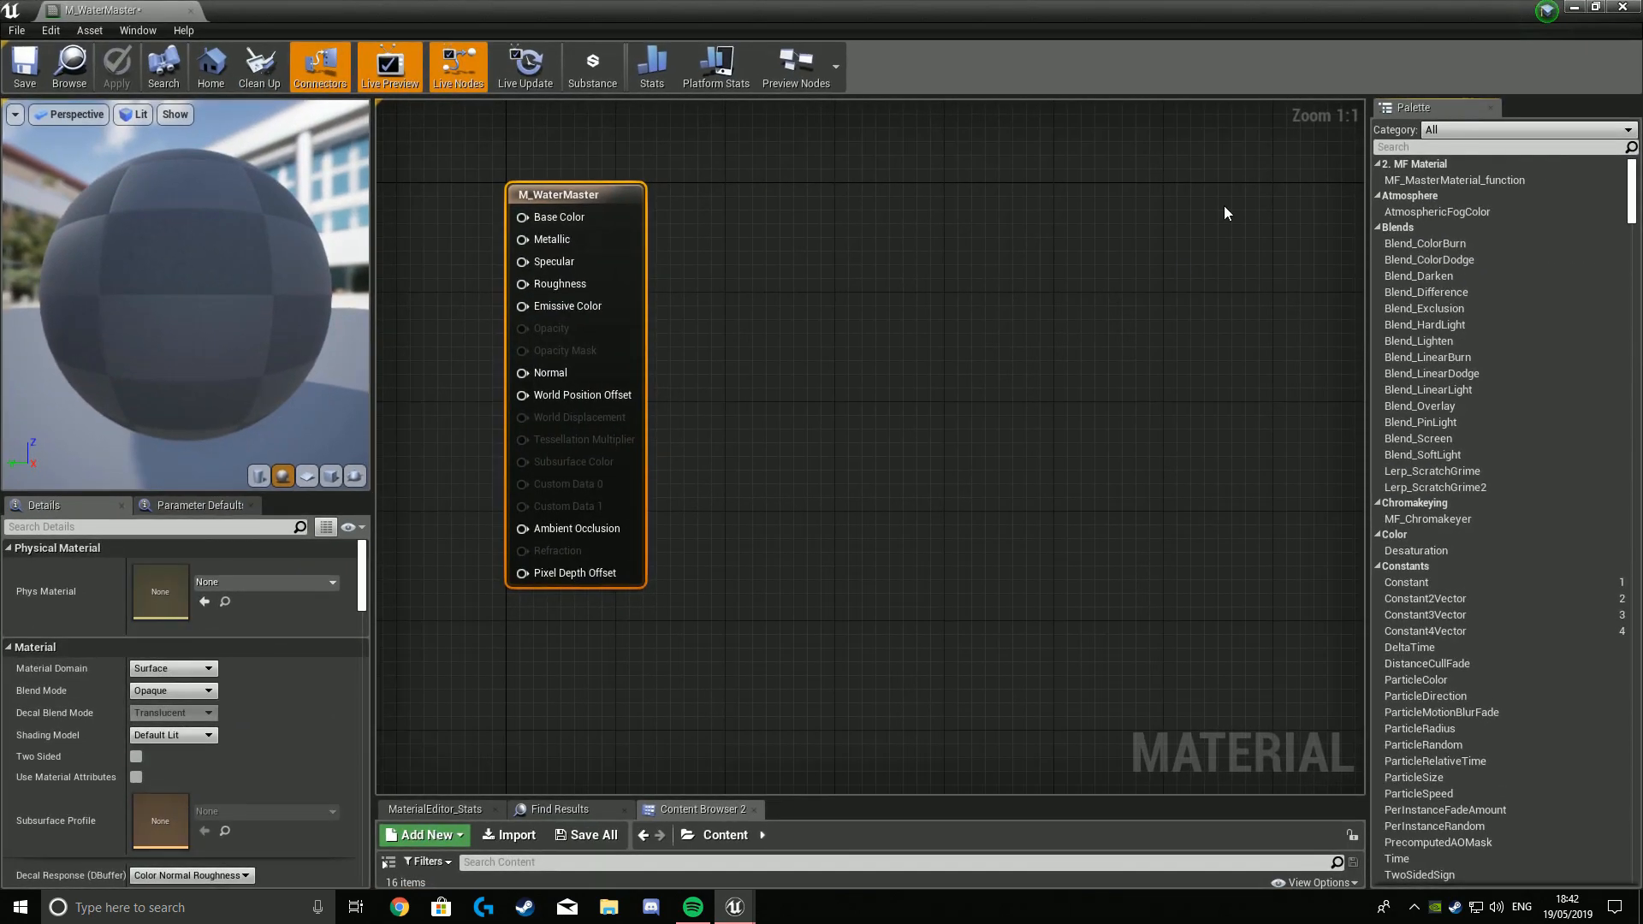
pyautogui.moveTo(582, 236); pyautogui.dragTo(1126, 374, button='right')
# Set the material's blend mode to Translucent, keeping the Surface domain.
pyautogui.moveTo(262, 401); pyautogui.dragTo(278, 379)
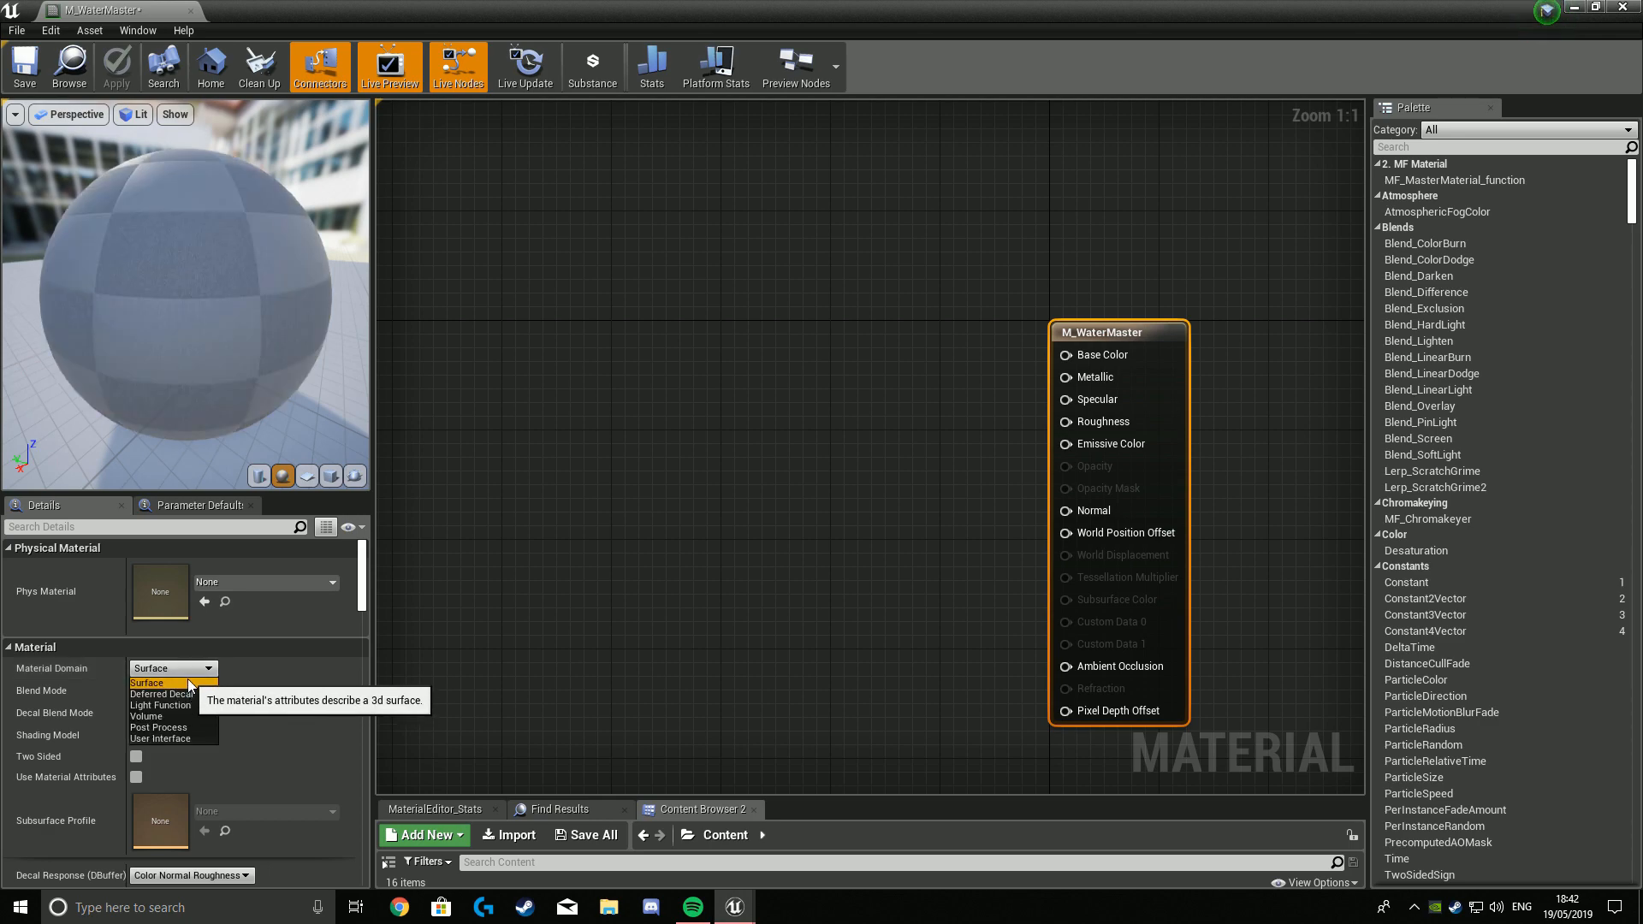
pyautogui.click(187, 691)
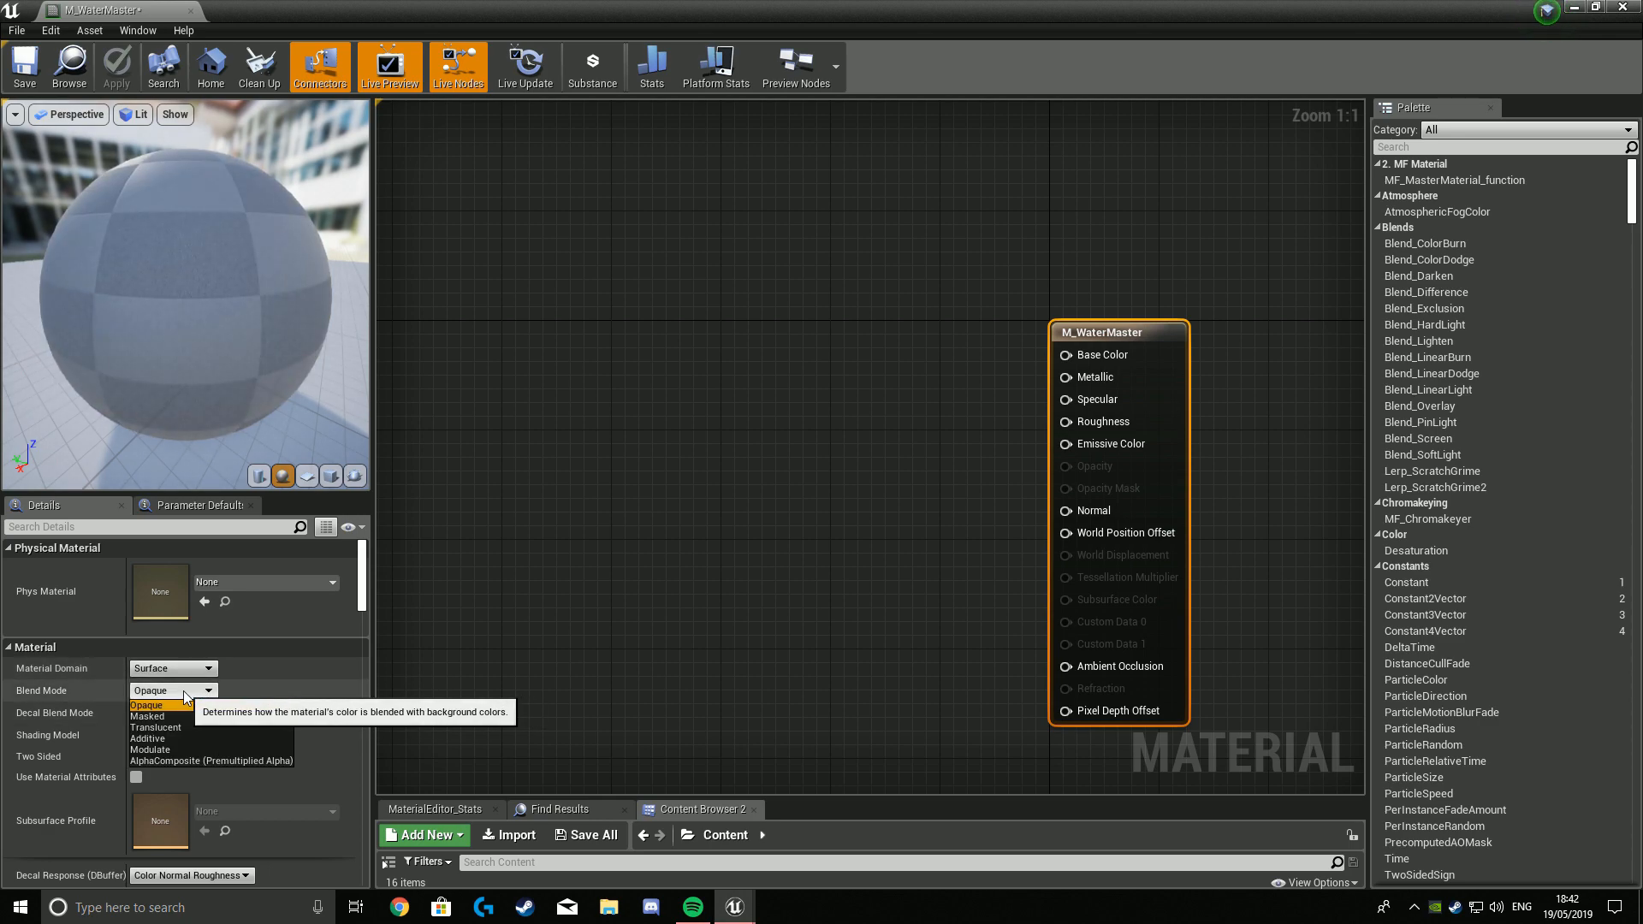
pyautogui.click(158, 727)
pyautogui.moveTo(324, 462); pyautogui.dragTo(185, 348)
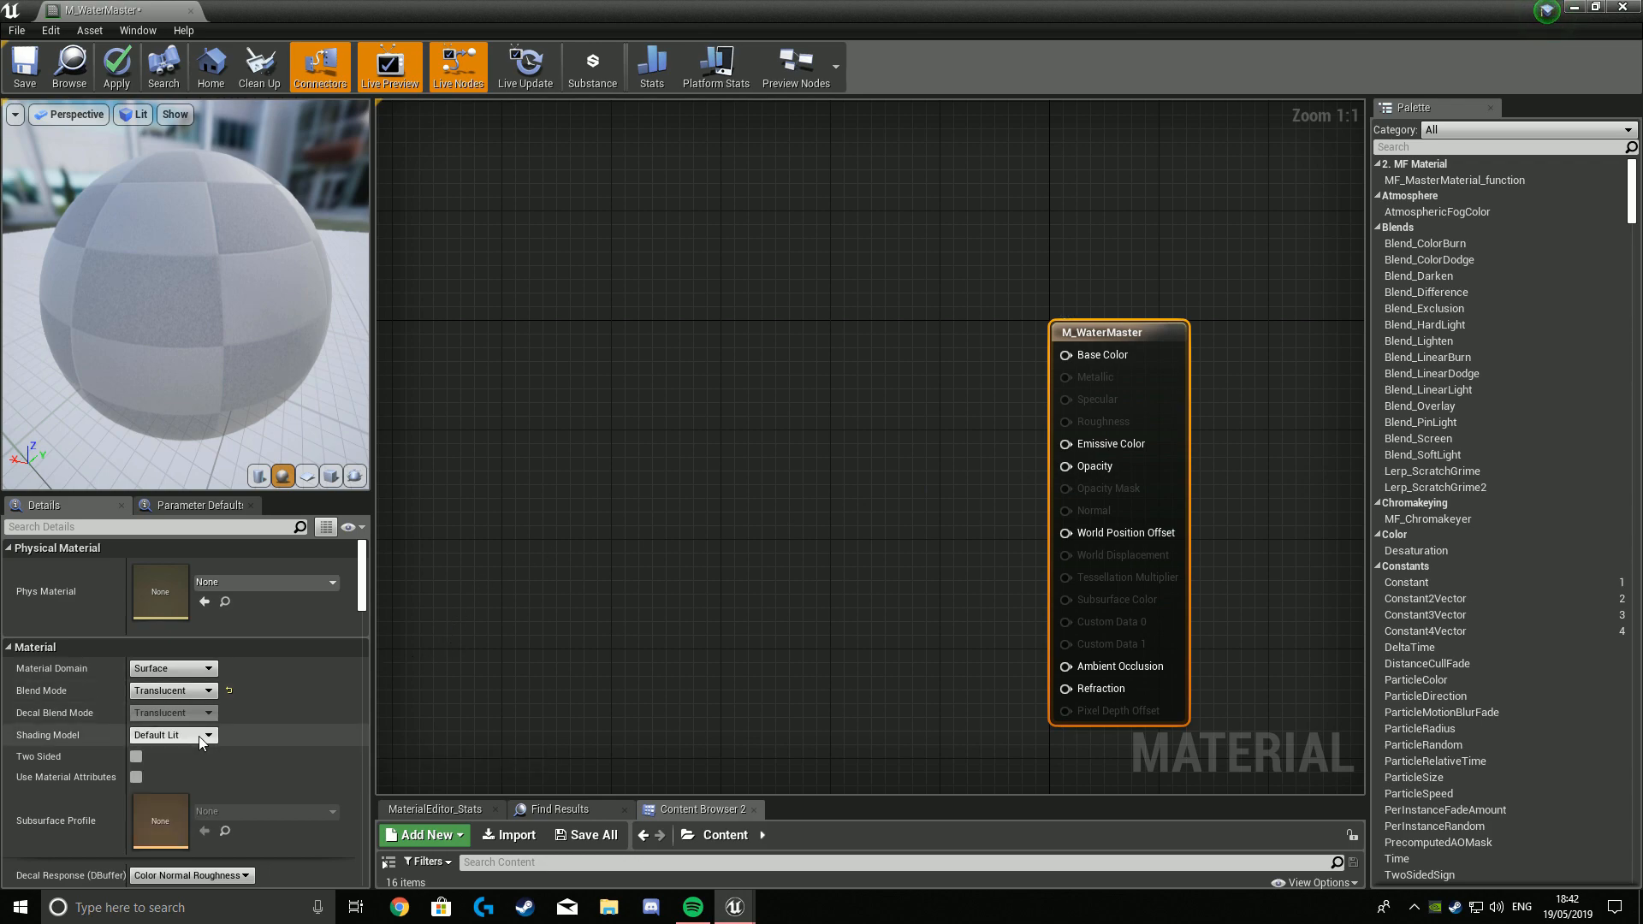
# Set the material's translucency lighting mode to Surface ForwardShading.
pyautogui.scroll(-2, 234, 733)
pyautogui.scroll(-2, 236, 738)
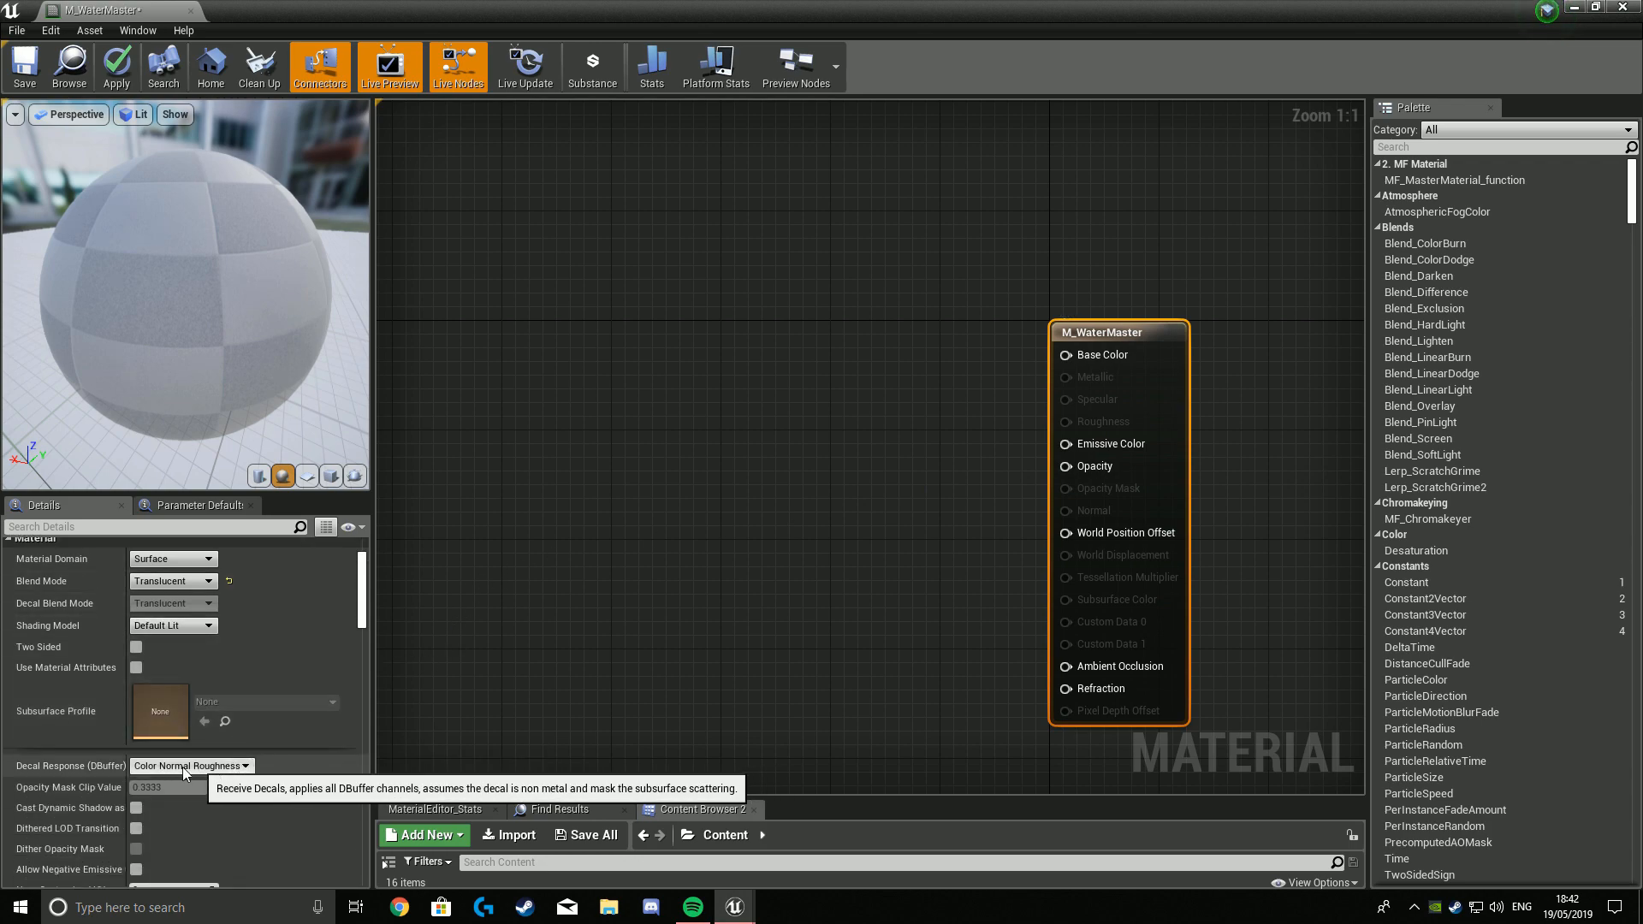
pyautogui.click(218, 766)
pyautogui.click(218, 781)
pyautogui.scroll(-7, 300, 774)
pyautogui.scroll(9, 296, 762)
pyautogui.scroll(-5, 291, 764)
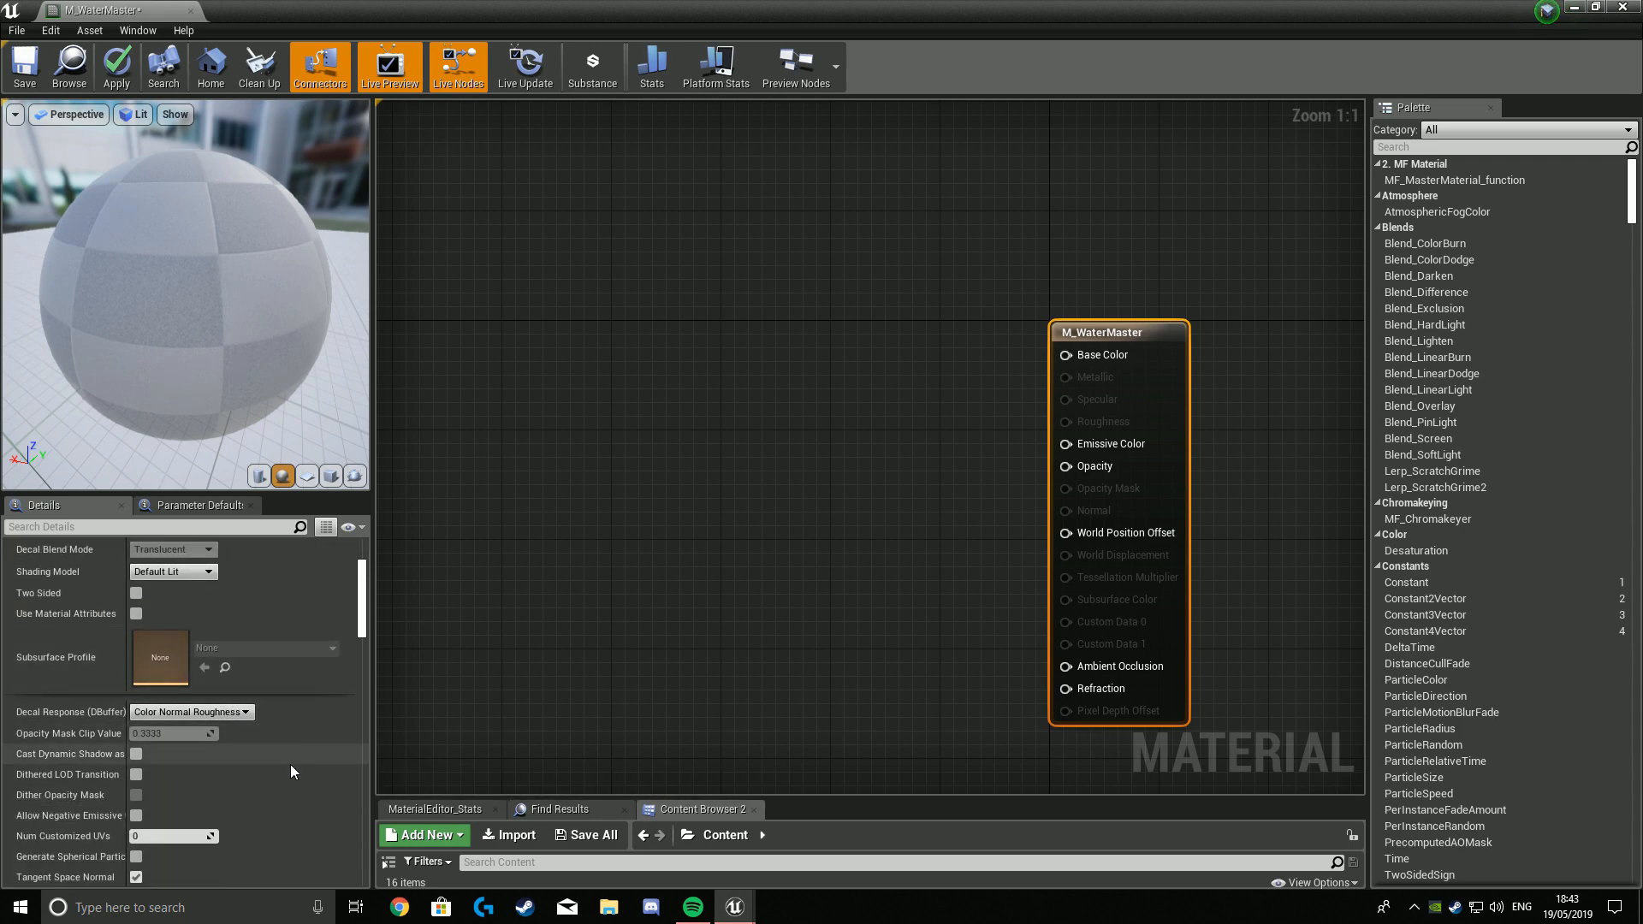
pyautogui.scroll(-10, 224, 701)
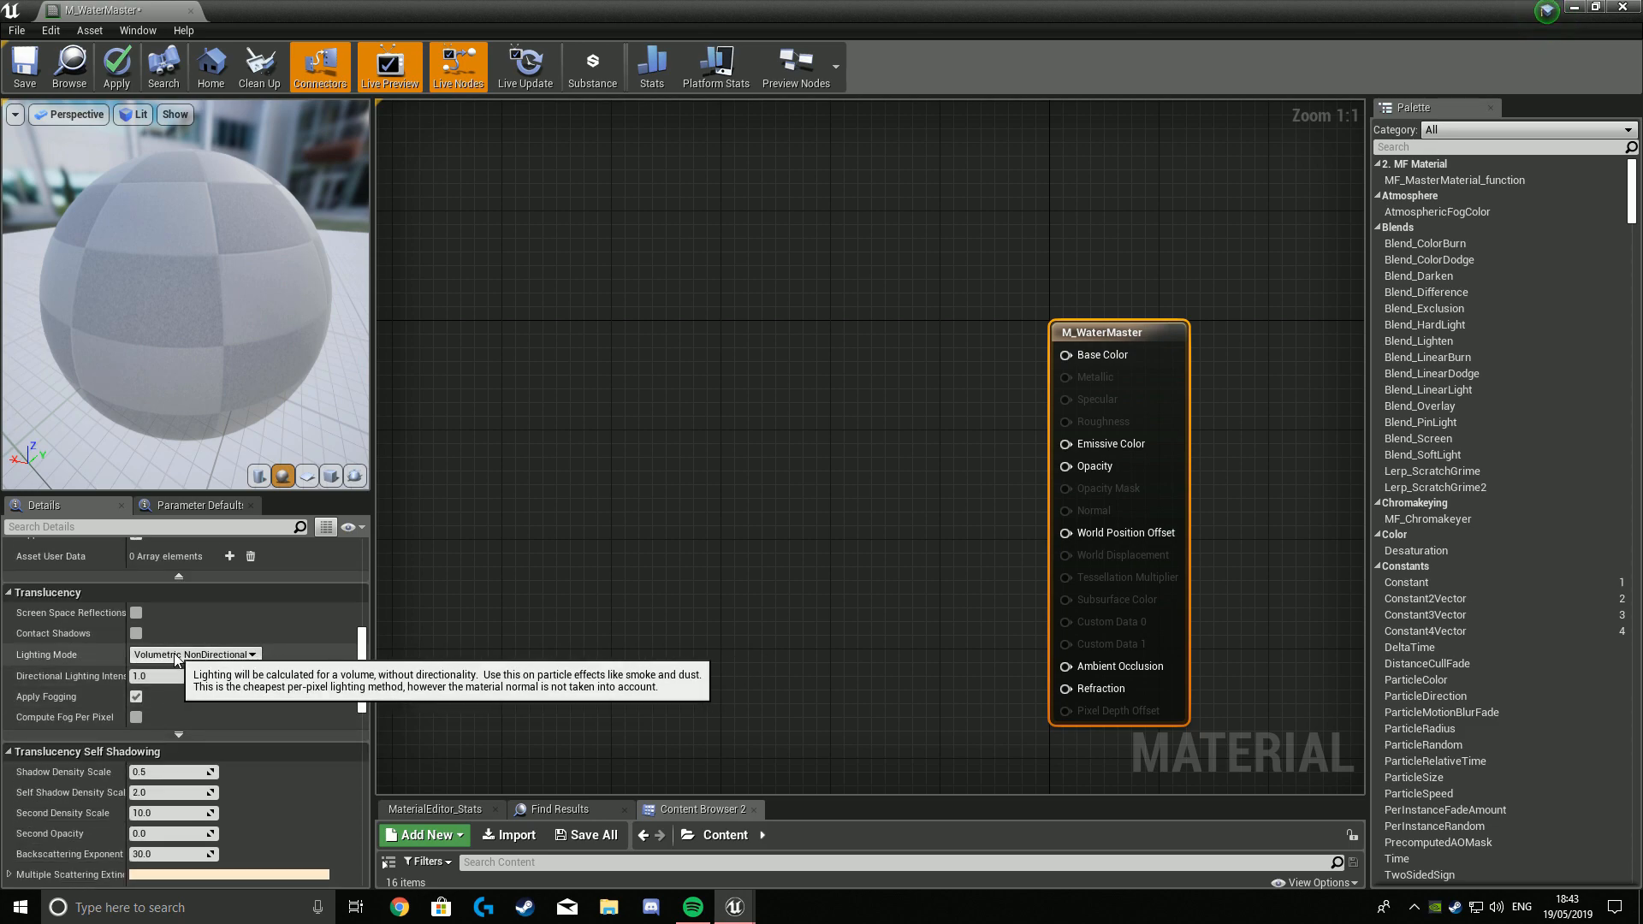
pyautogui.click(188, 655)
pyautogui.click(245, 726)
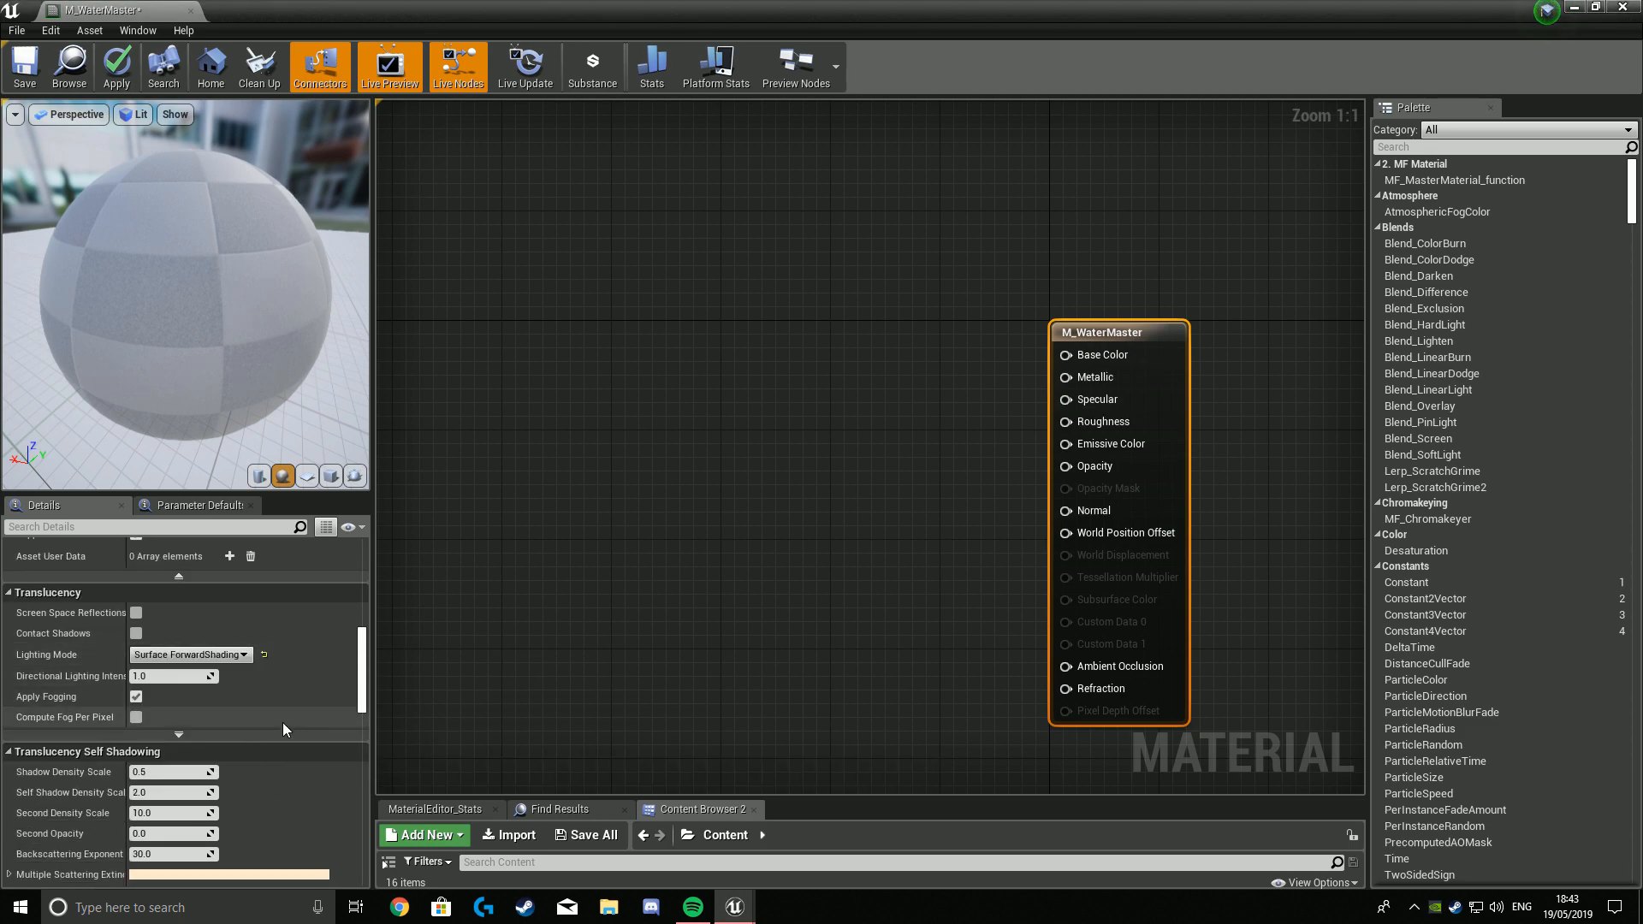
# Set the material's D3D11 tessellation mode to PN Triangles and enable Crack Free Displacement.
pyautogui.moveTo(811, 583); pyautogui.dragTo(578, 594, button='right')
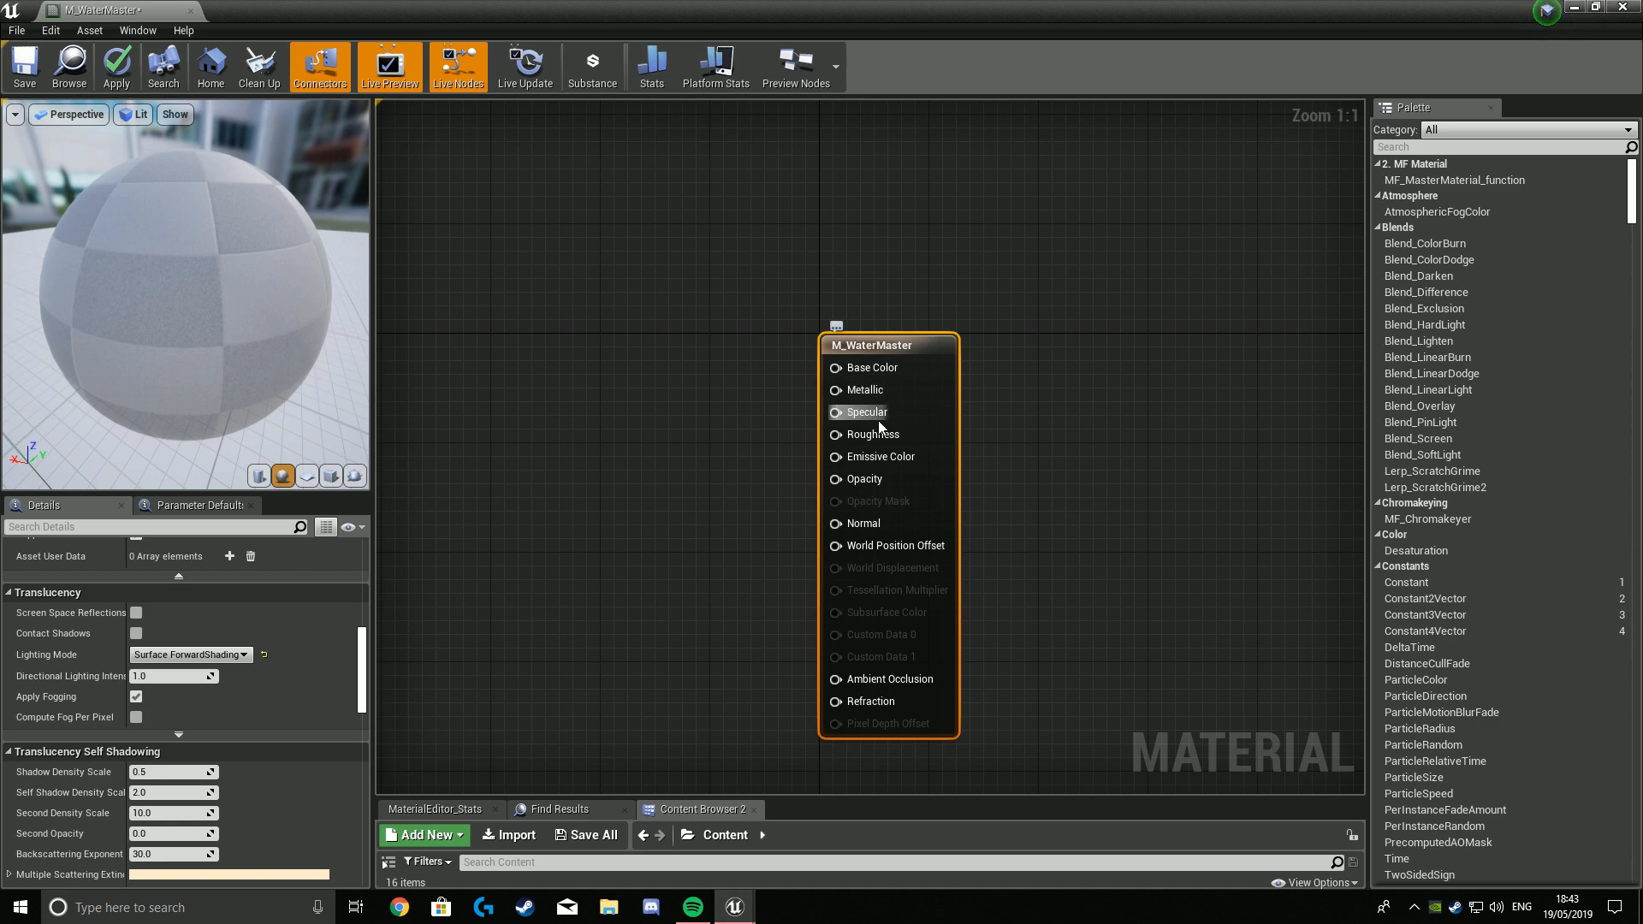
pyautogui.scroll(-10, 219, 772)
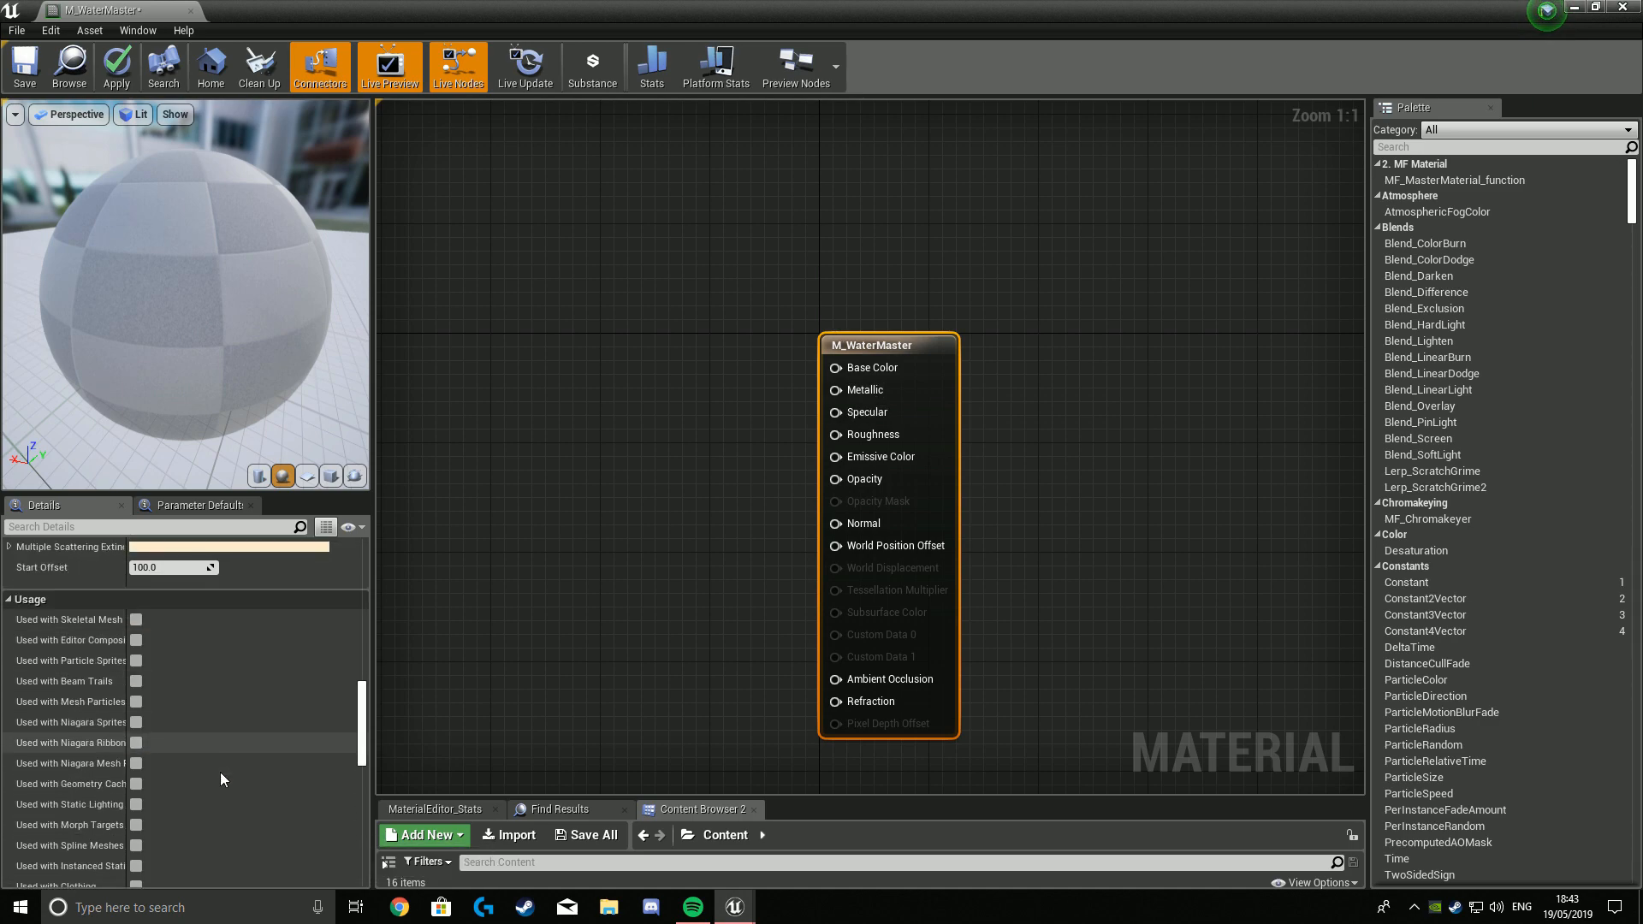
pyautogui.scroll(-5, 260, 842)
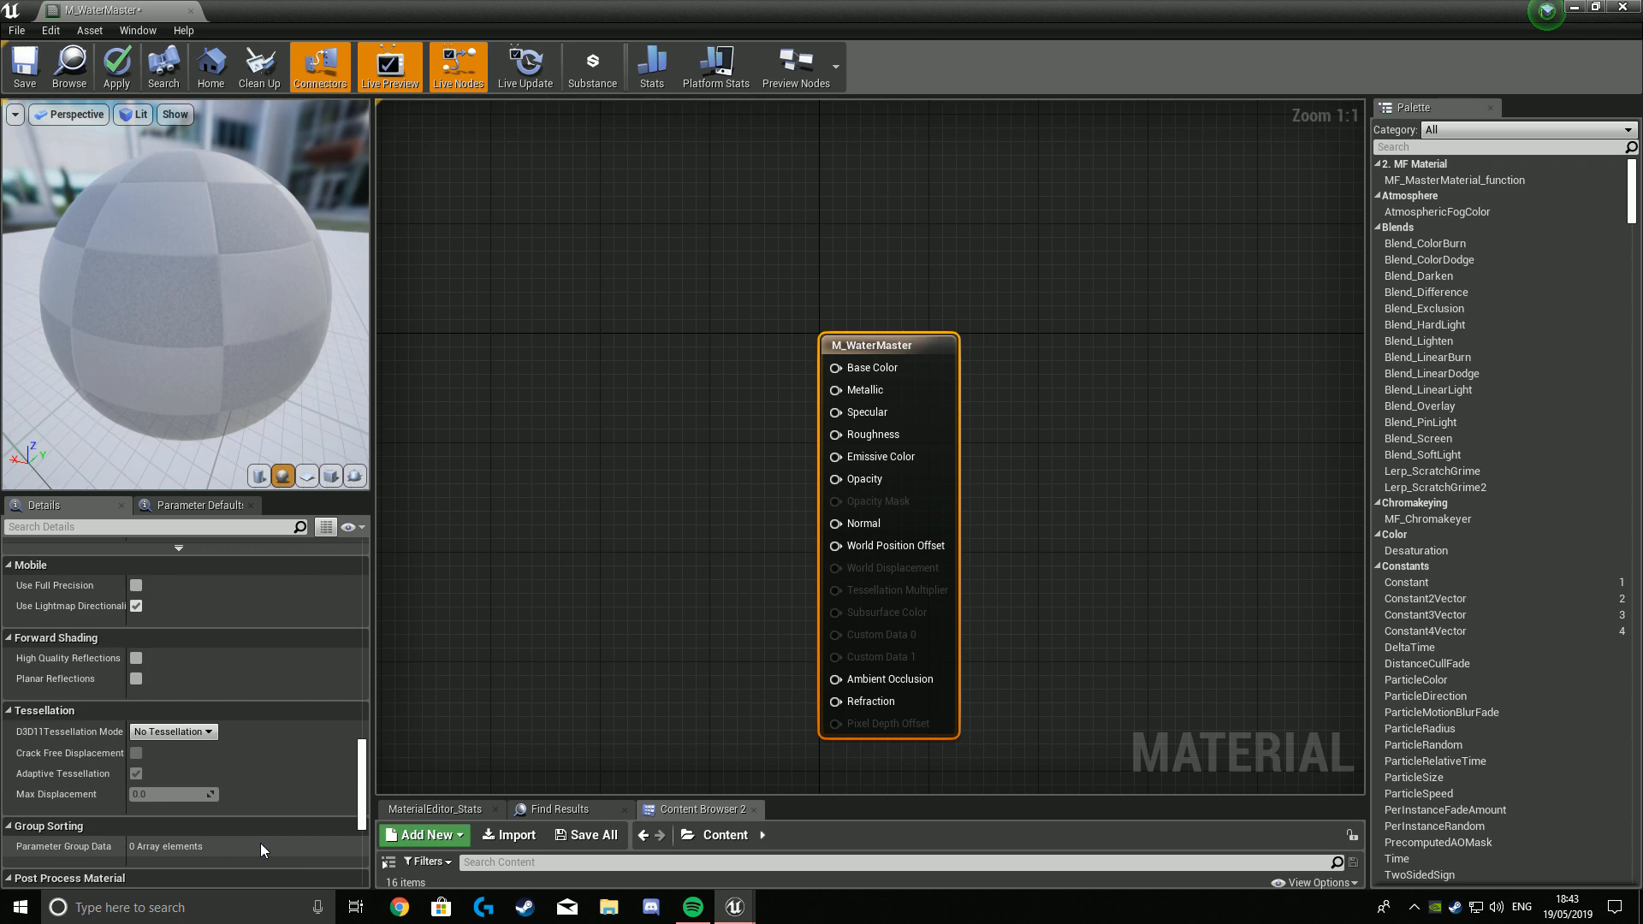
pyautogui.click(178, 731)
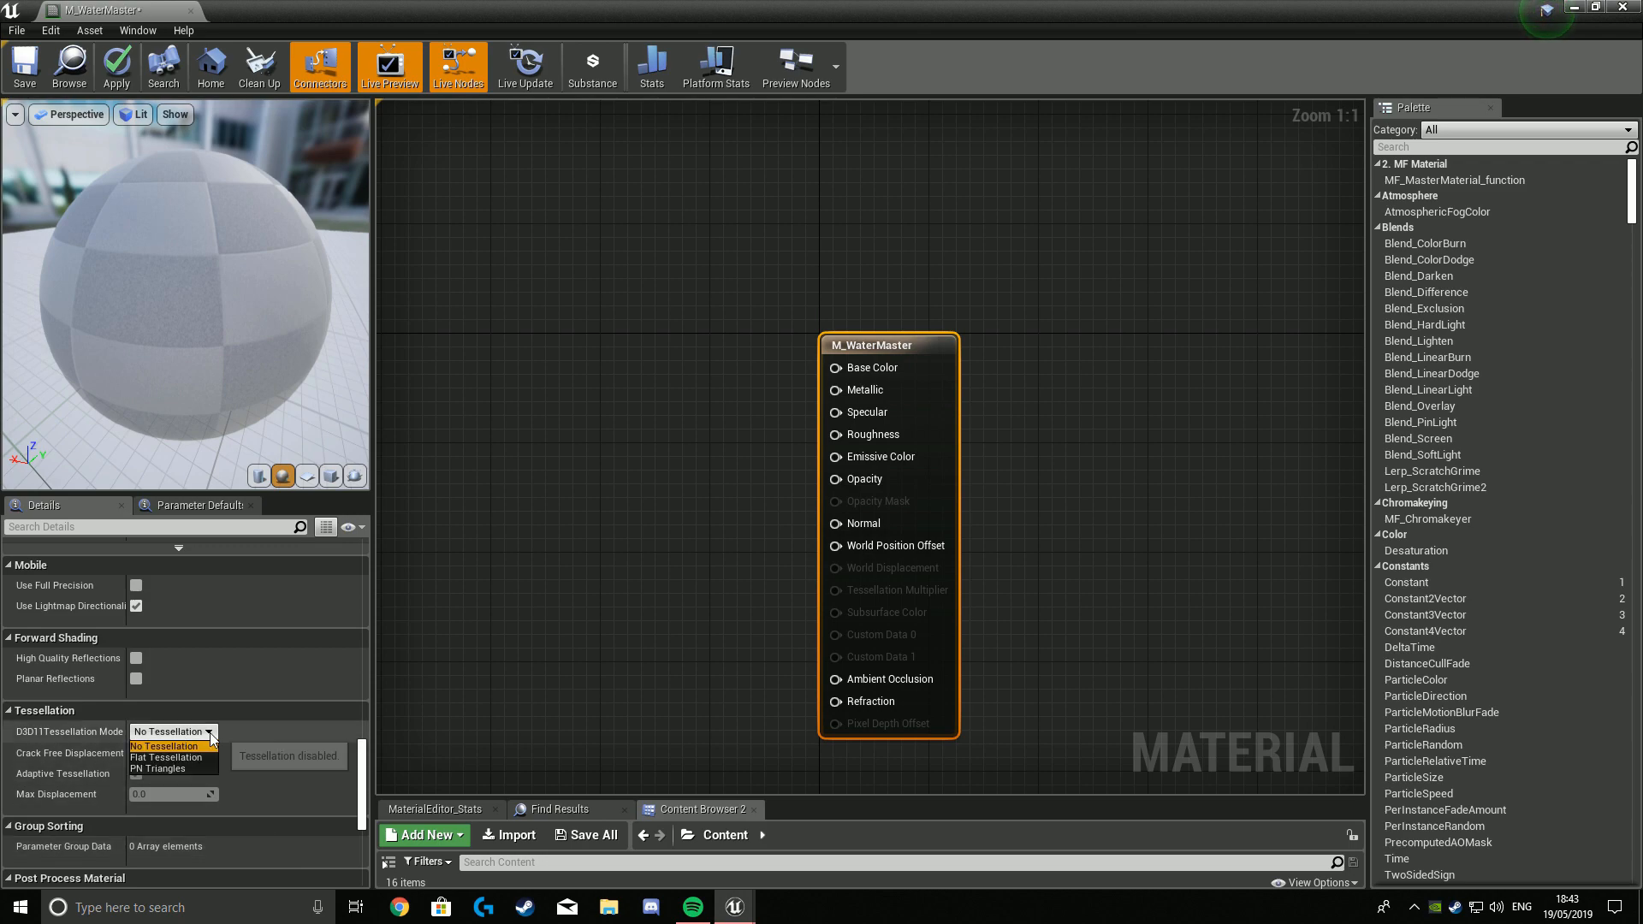
pyautogui.click(179, 767)
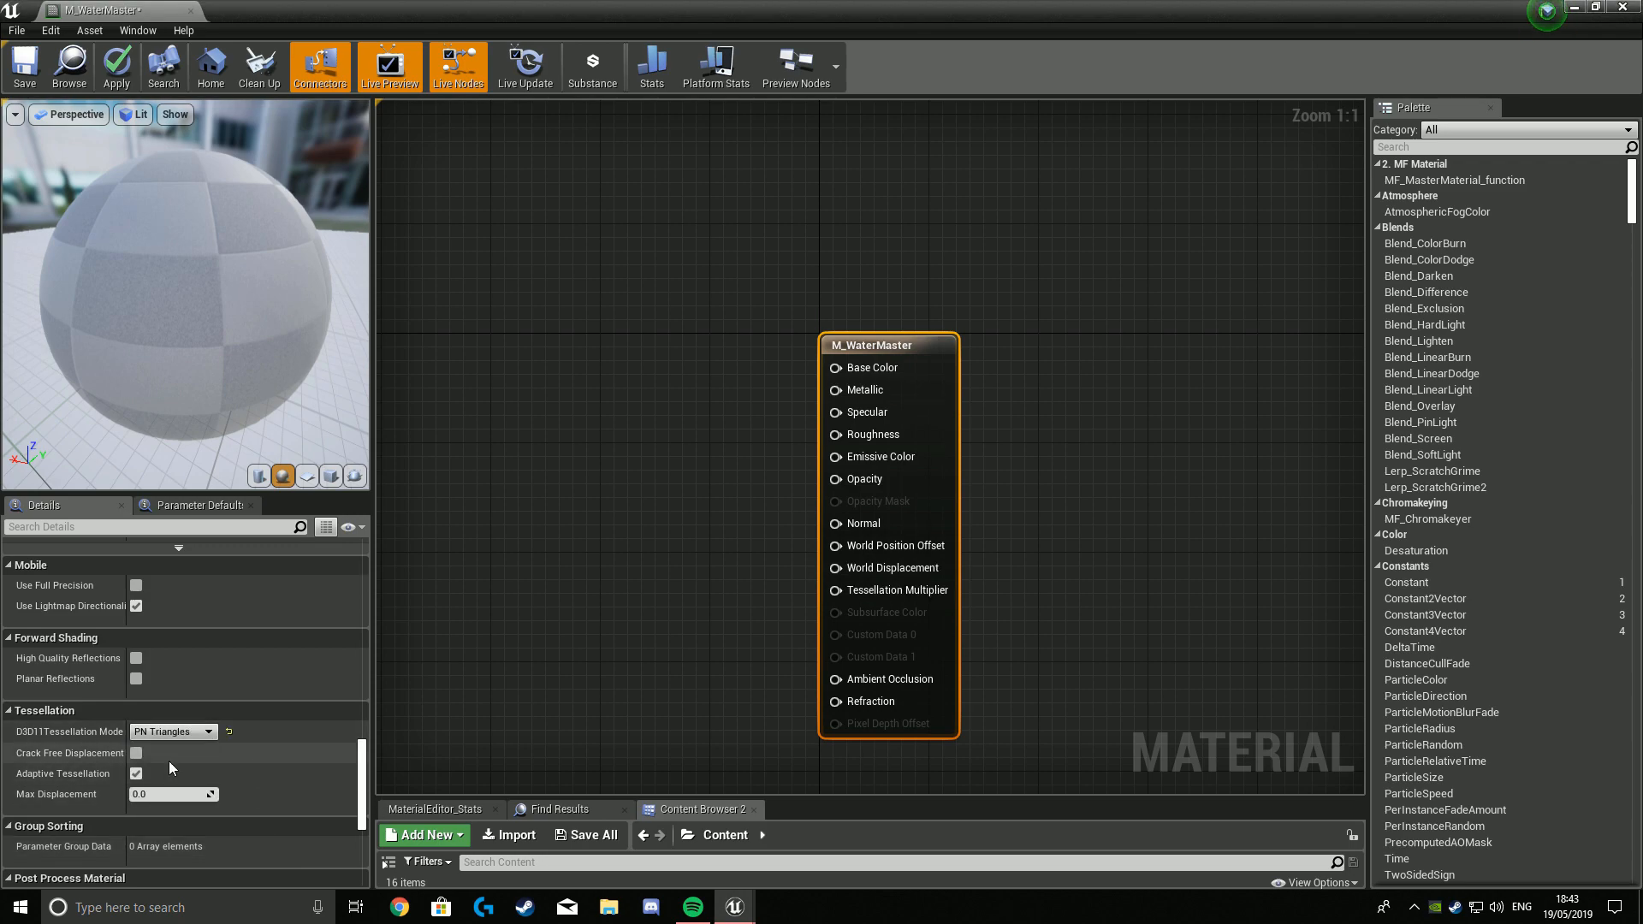
pyautogui.click(137, 753)
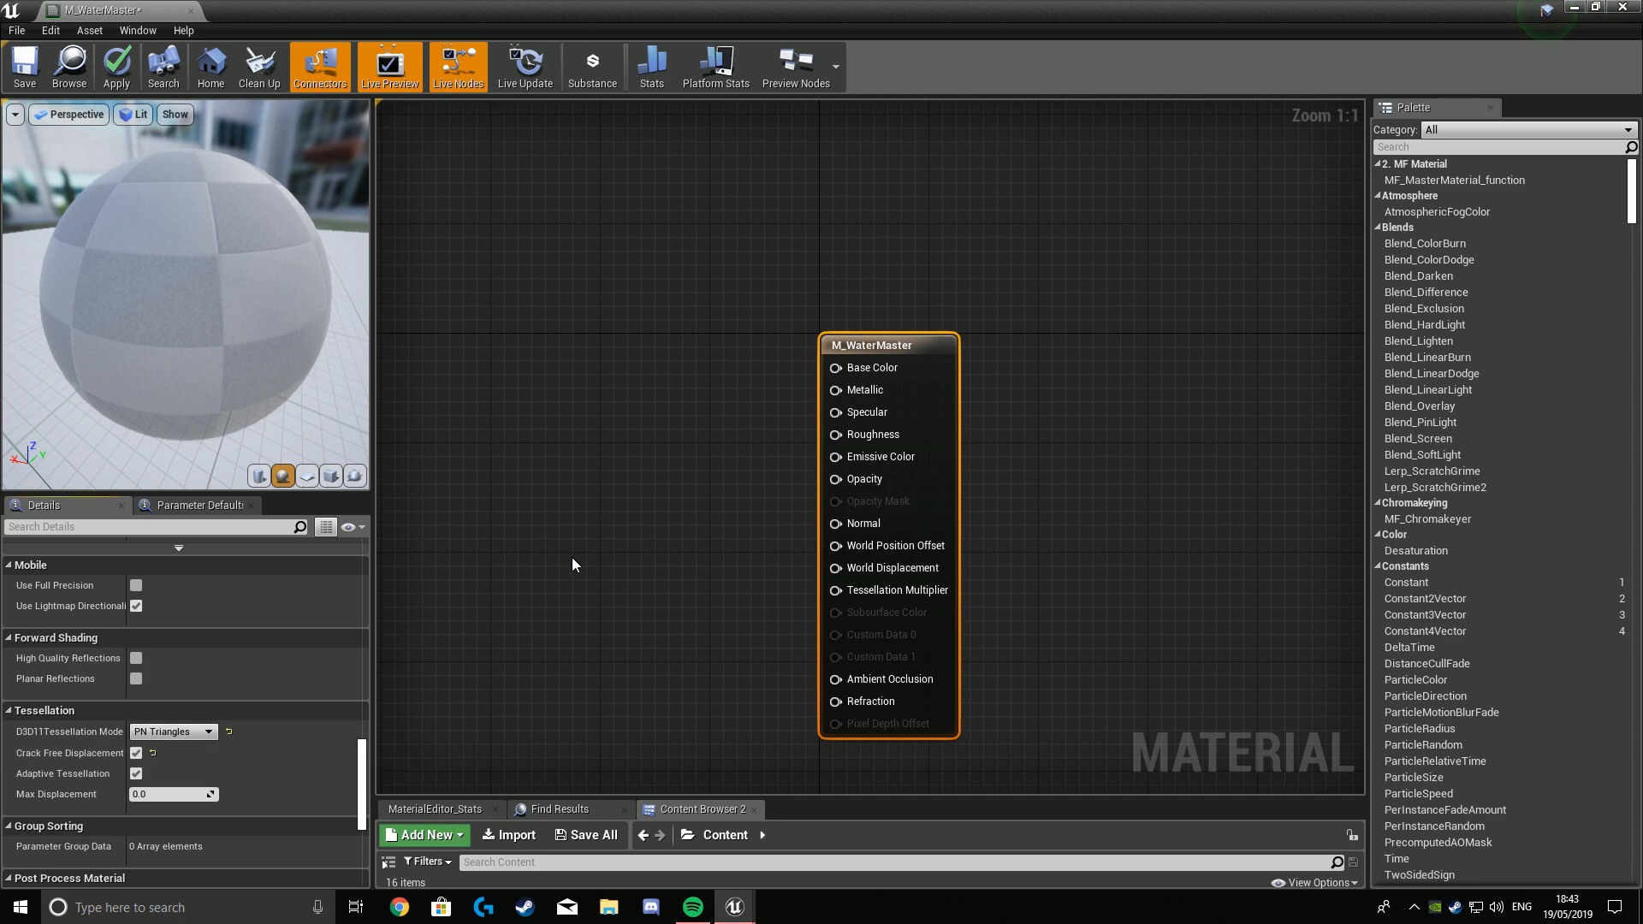
# Place three Constant3Vector nodes in the graph, to the left of the M_WaterMaster node.
pyautogui.moveTo(563, 565); pyautogui.dragTo(839, 576, button='right')
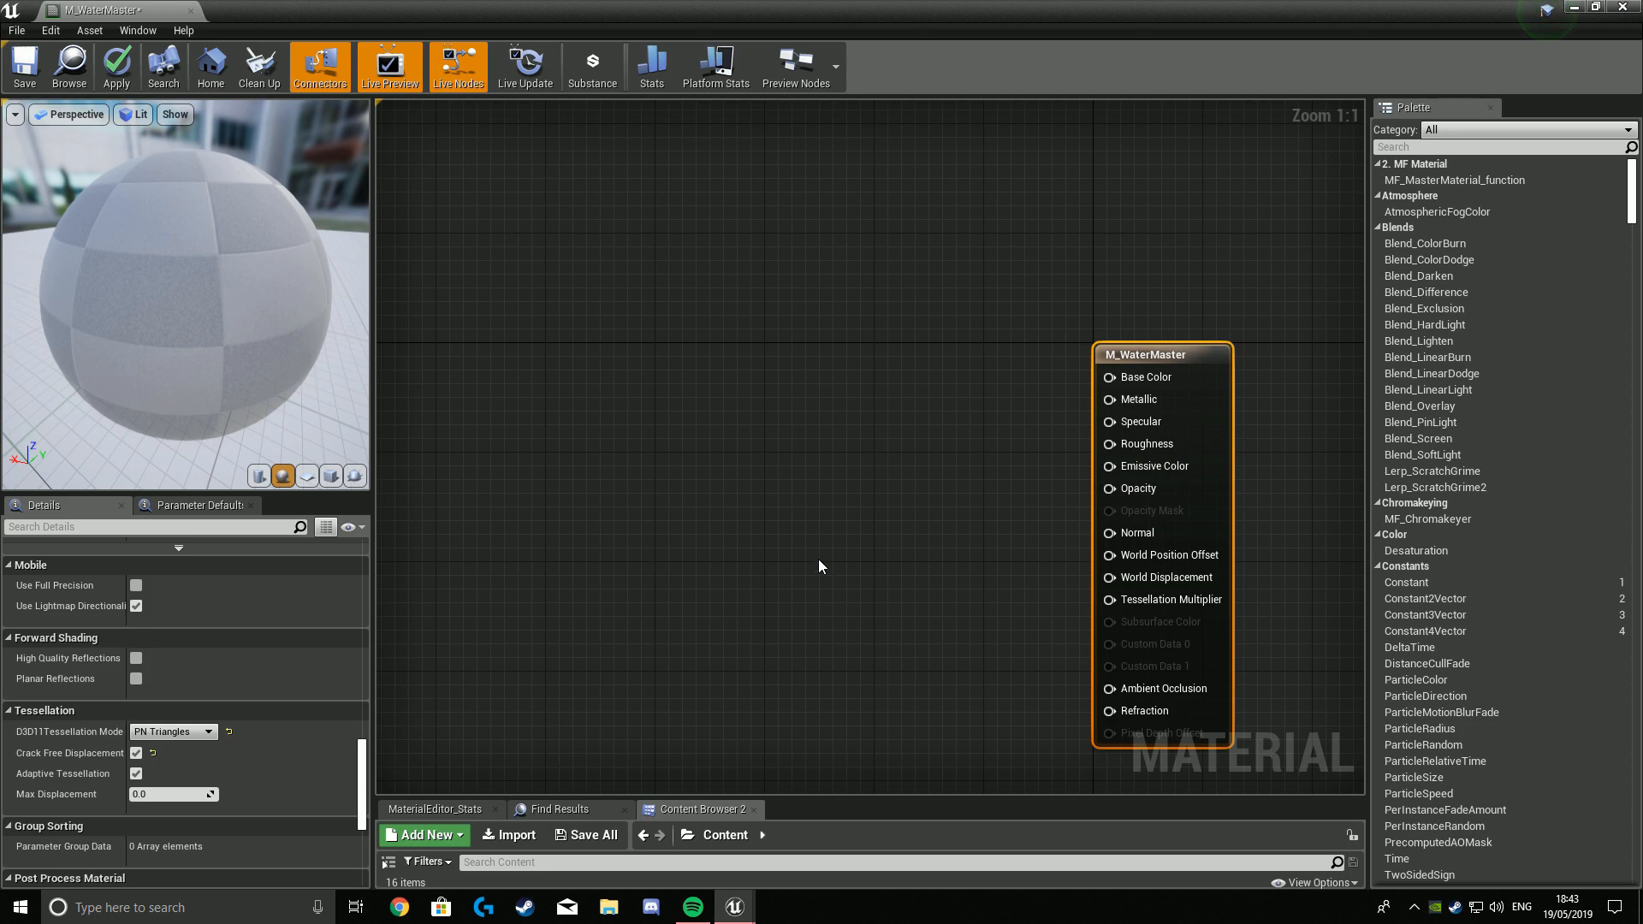
pyautogui.moveTo(825, 556); pyautogui.dragTo(832, 507, button='right')
pyautogui.moveTo(685, 347); pyautogui.dragTo(646, 414, button='right')
pyautogui.click(830, 311)
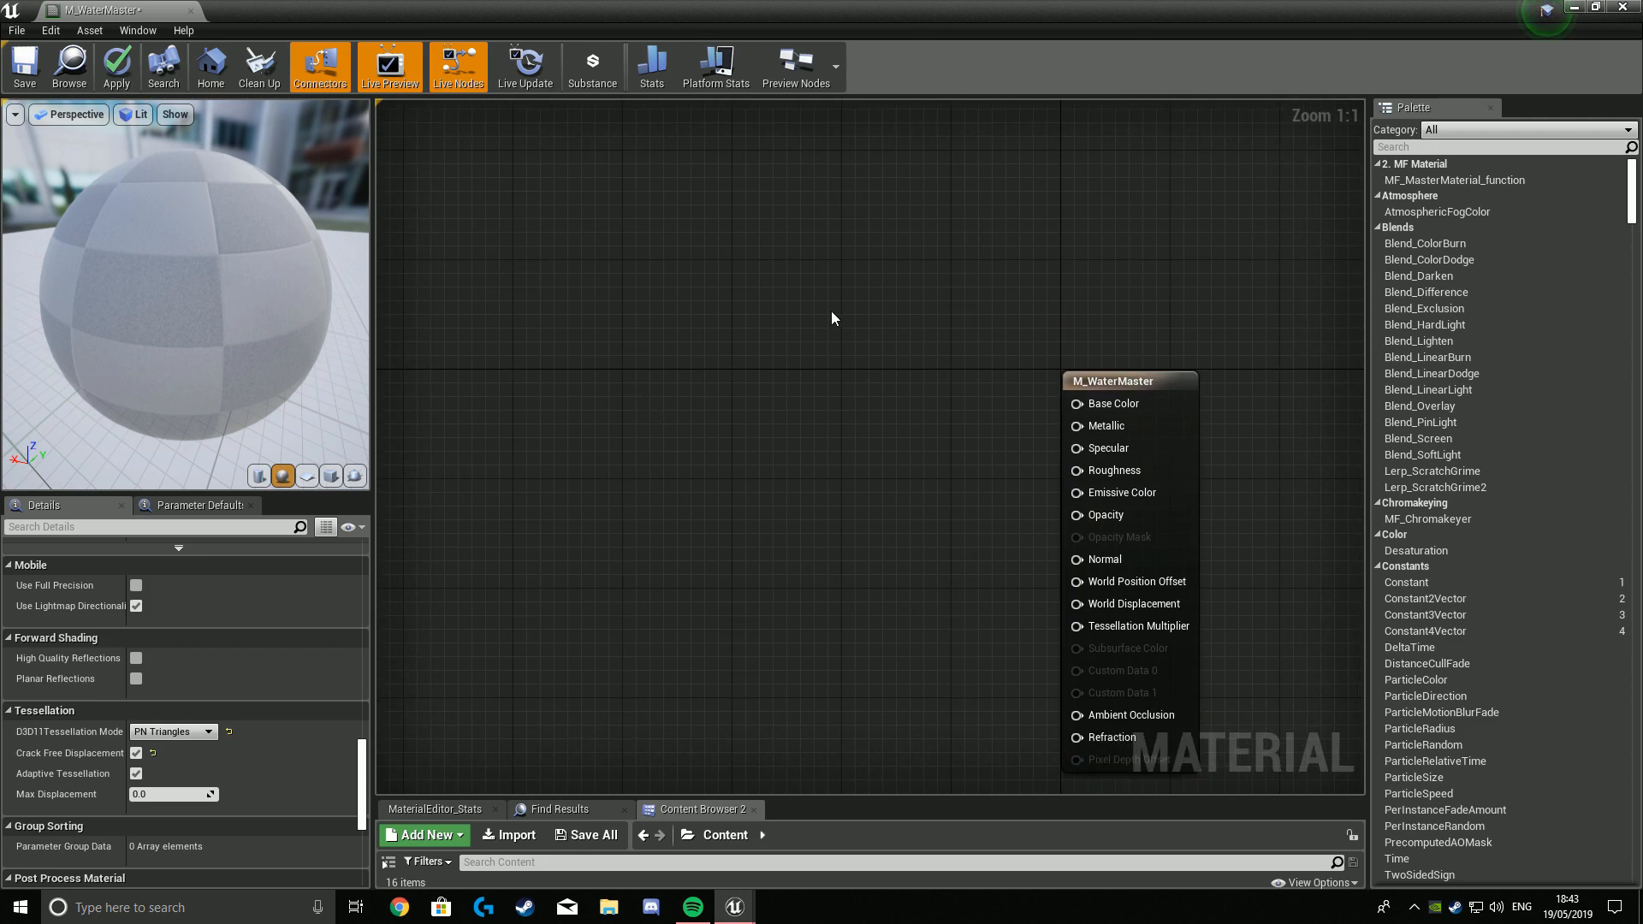
pyautogui.click(610, 308)
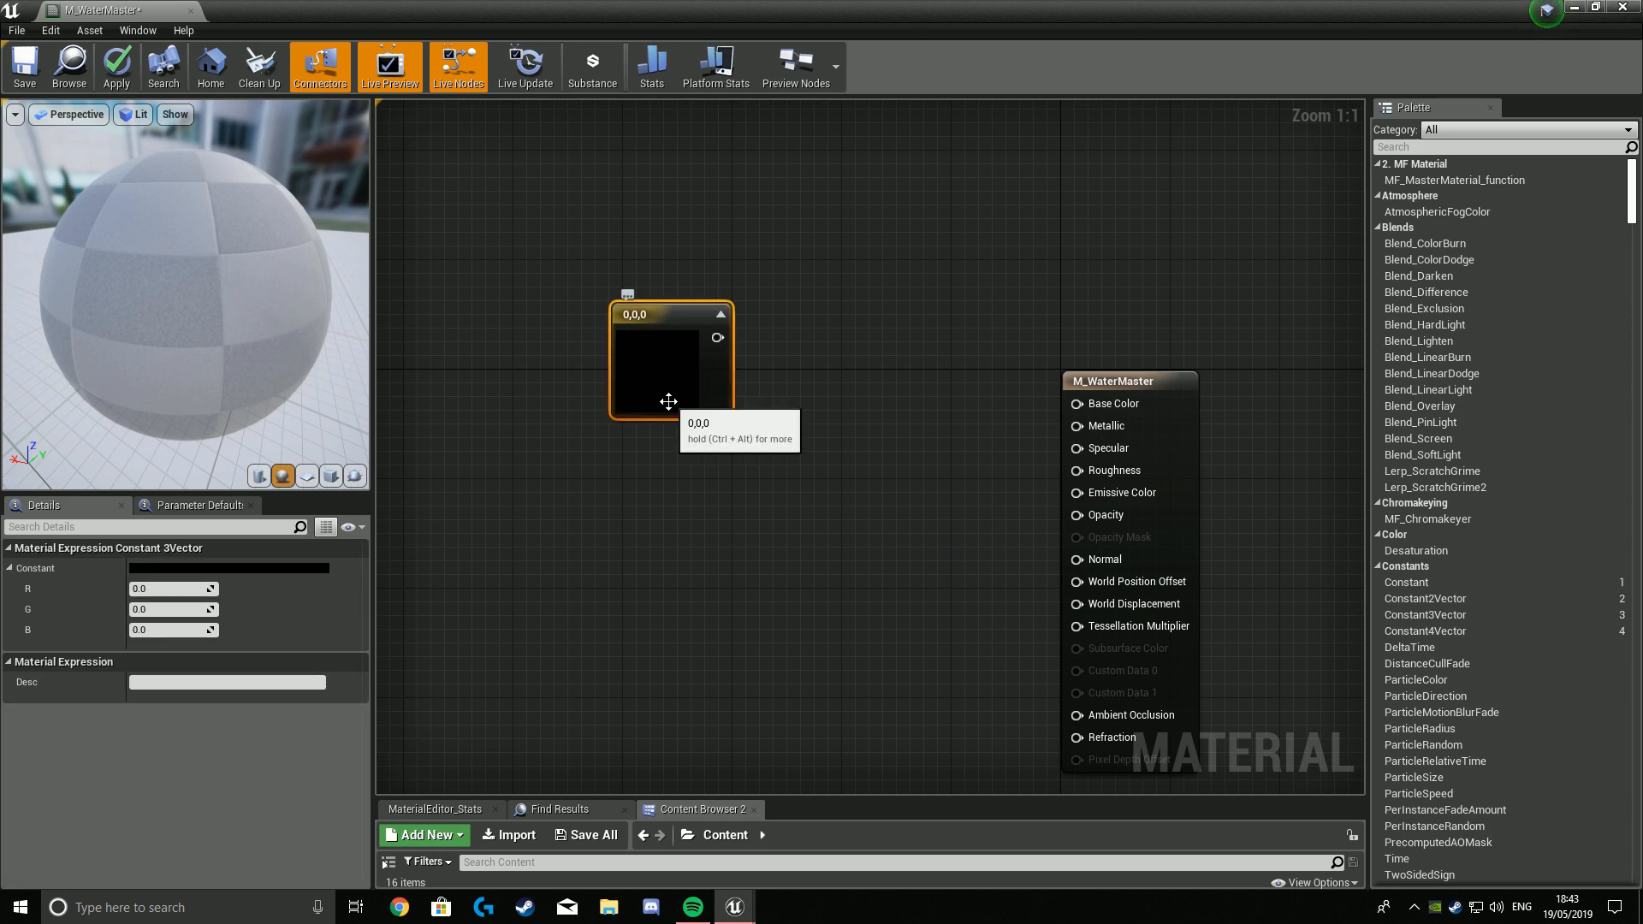
pyautogui.moveTo(831, 411); pyautogui.dragTo(944, 412, button='right')
pyautogui.moveTo(774, 393); pyautogui.dragTo(632, 482)
pyautogui.press('3')
pyautogui.click(604, 238)
pyautogui.press('3')
pyautogui.click(964, 260)
# Convert the lowest Constant3Vector node to a parameter named Base Color and move it slightly down and left.
pyautogui.rightClick(632, 443)
pyautogui.click(717, 457)
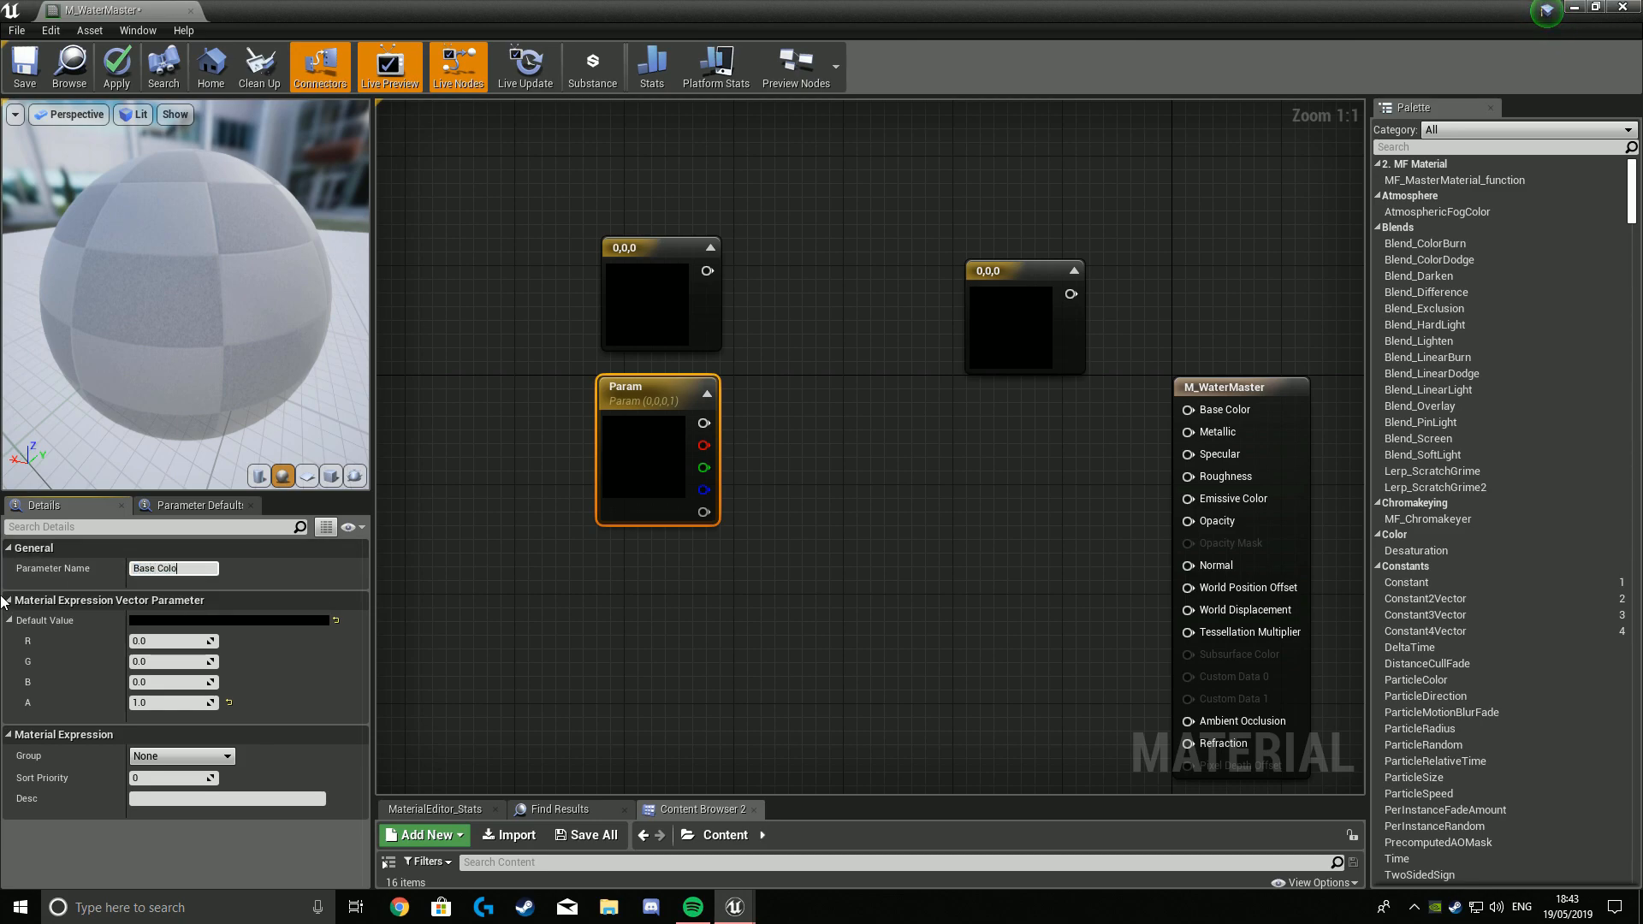
pyautogui.moveTo(659, 481); pyautogui.dragTo(633, 521)
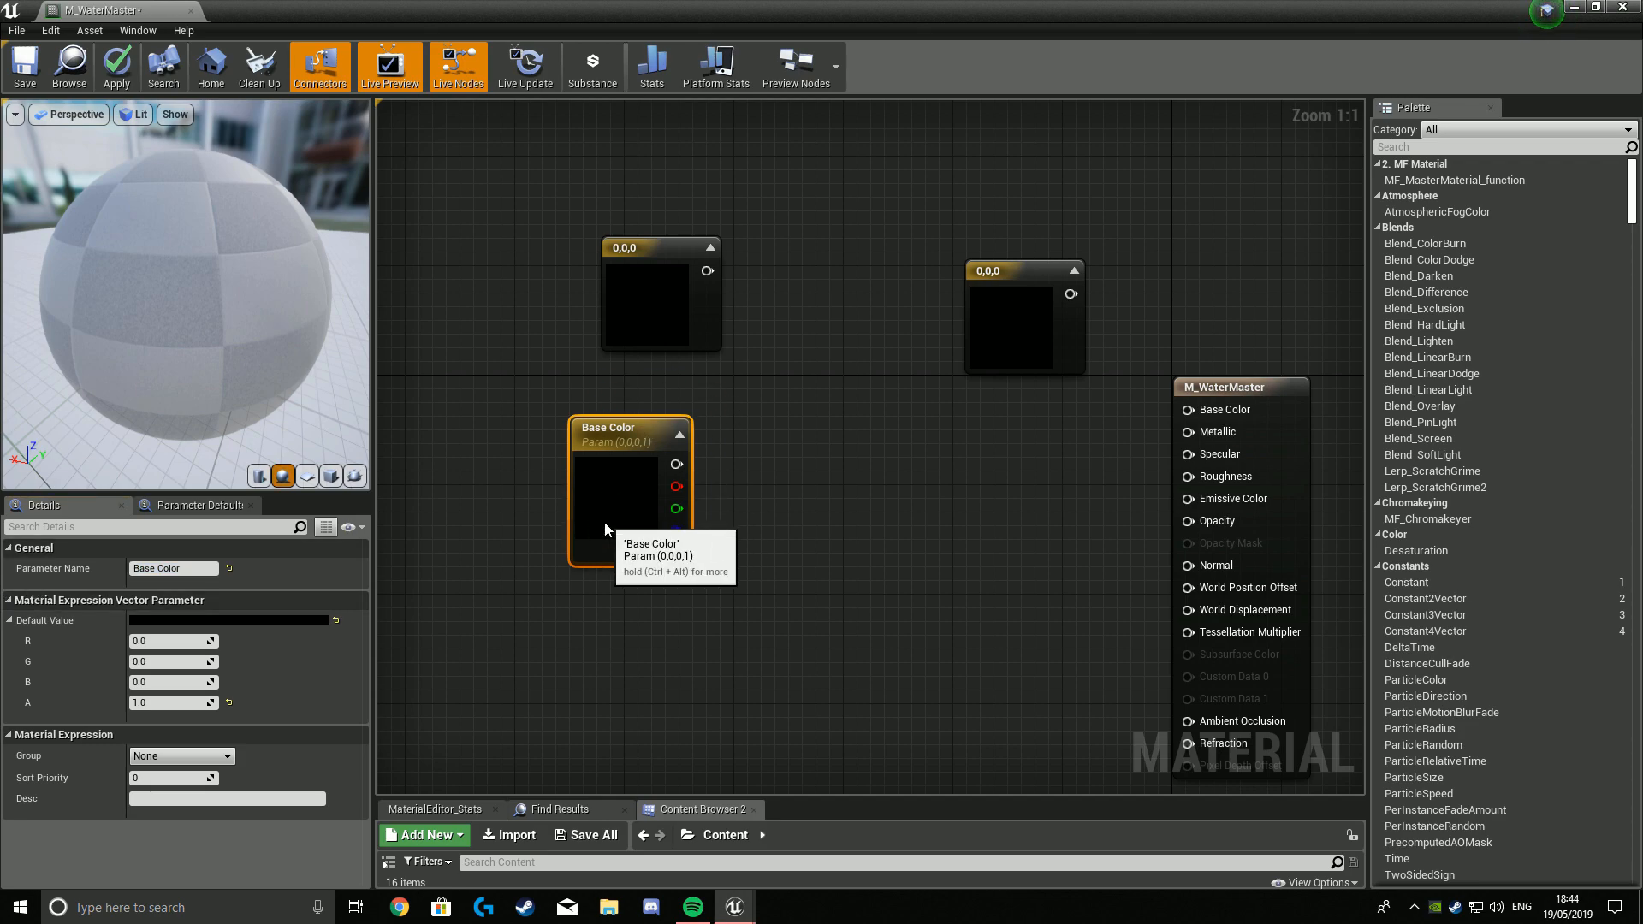
# Convert the Constant3Vector node above Base Color to a parameter named Edge Color.
pyautogui.click(657, 362)
pyautogui.click(655, 341)
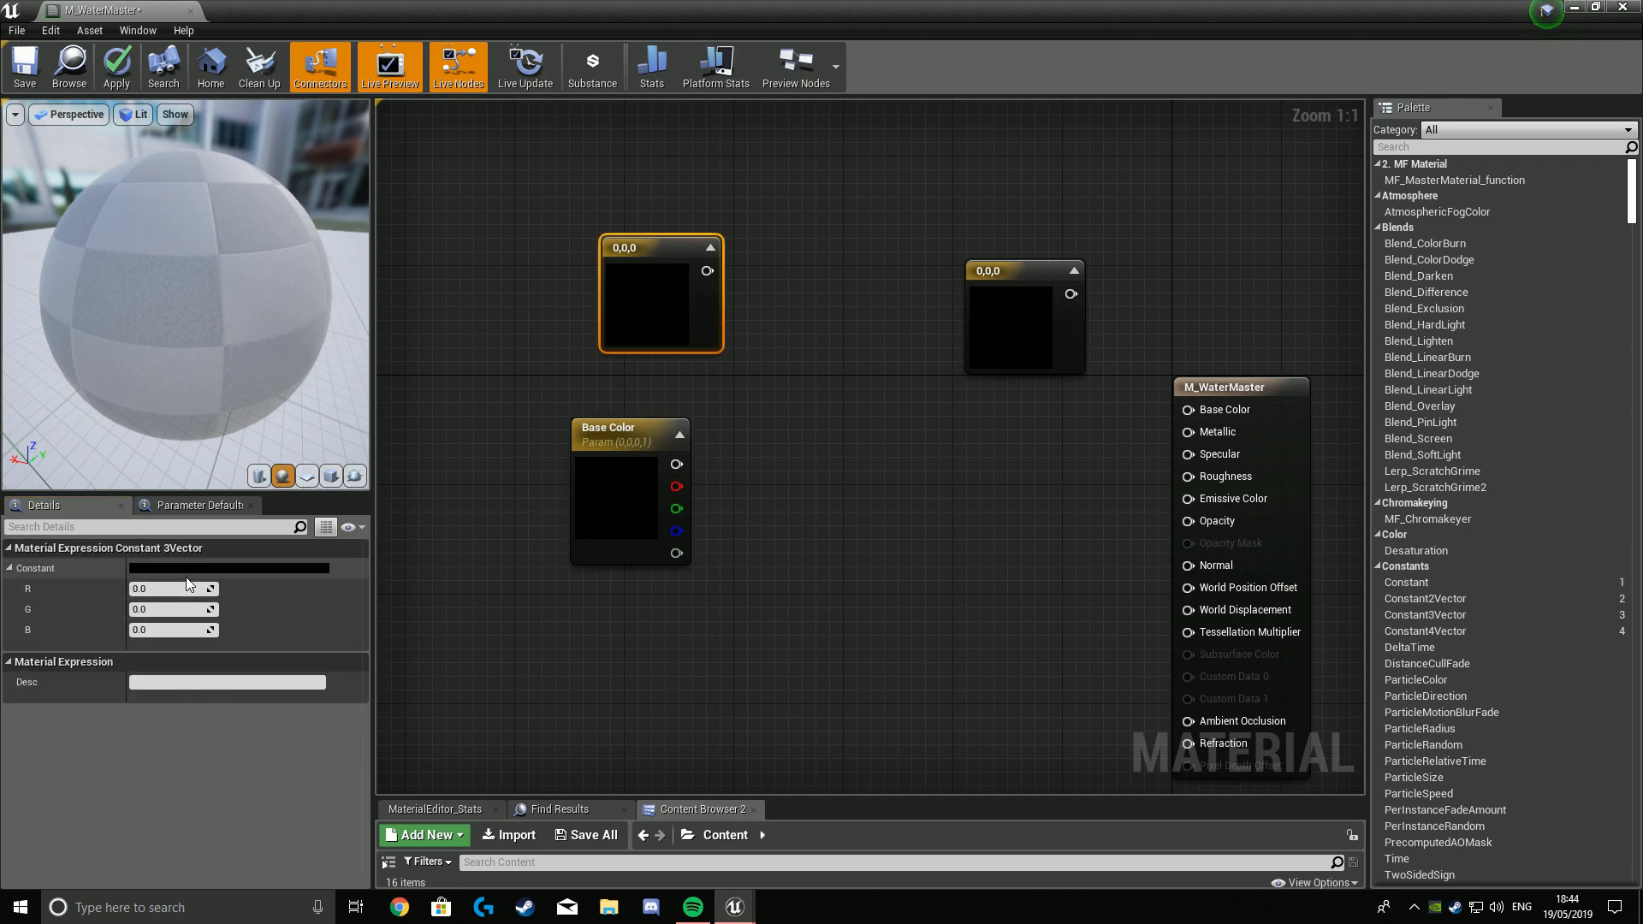
pyautogui.rightClick(659, 300)
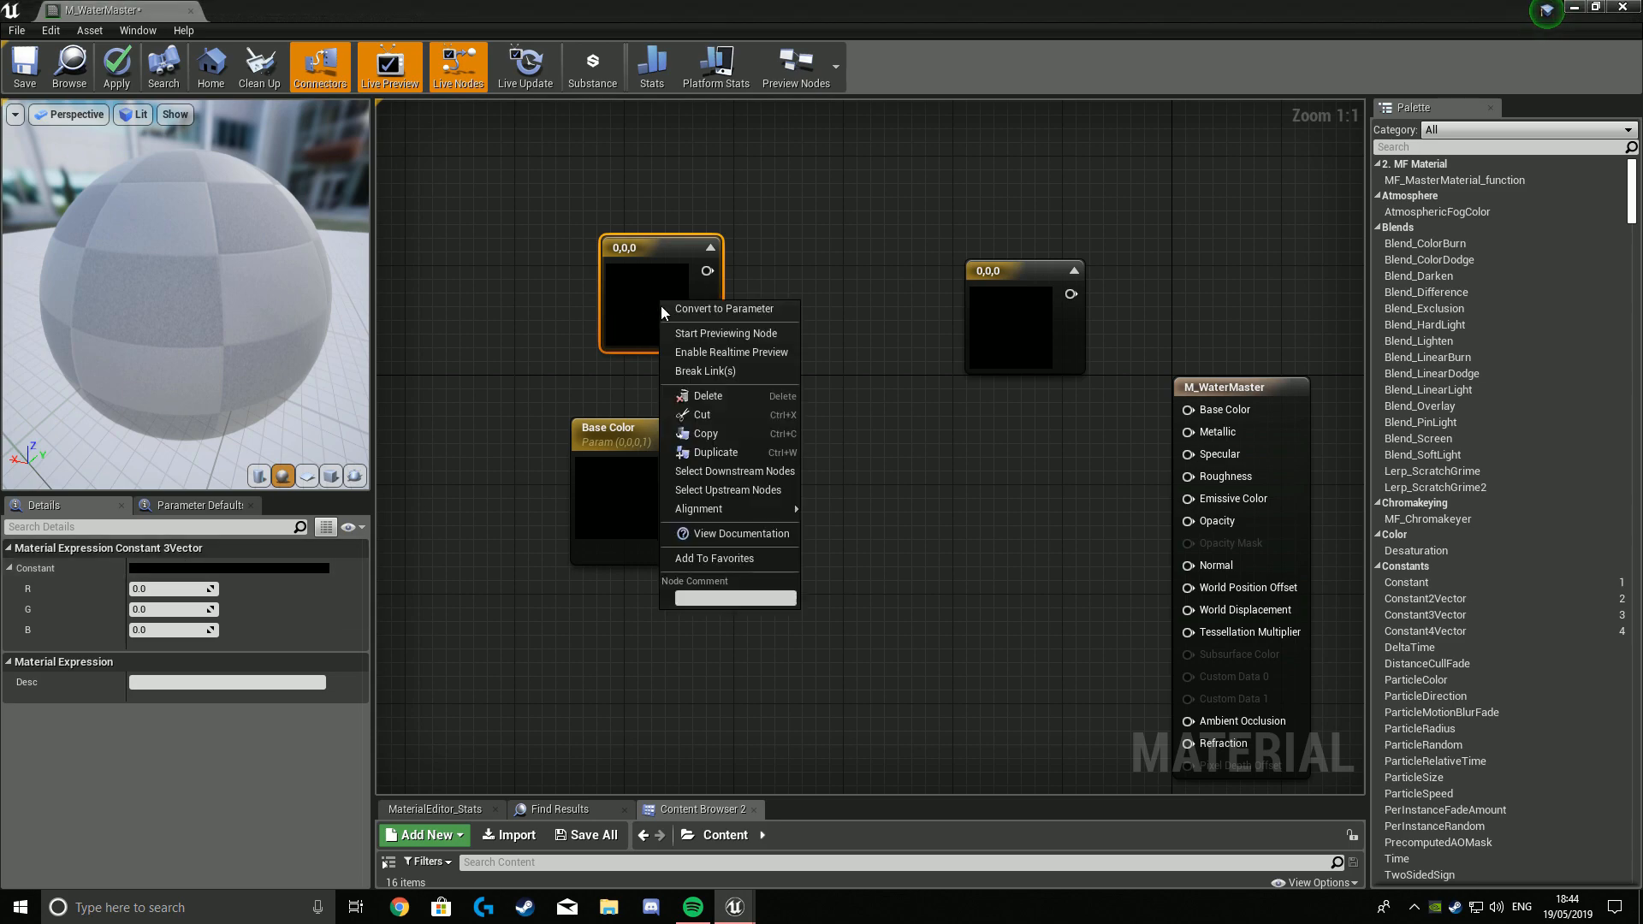
pyautogui.click(716, 310)
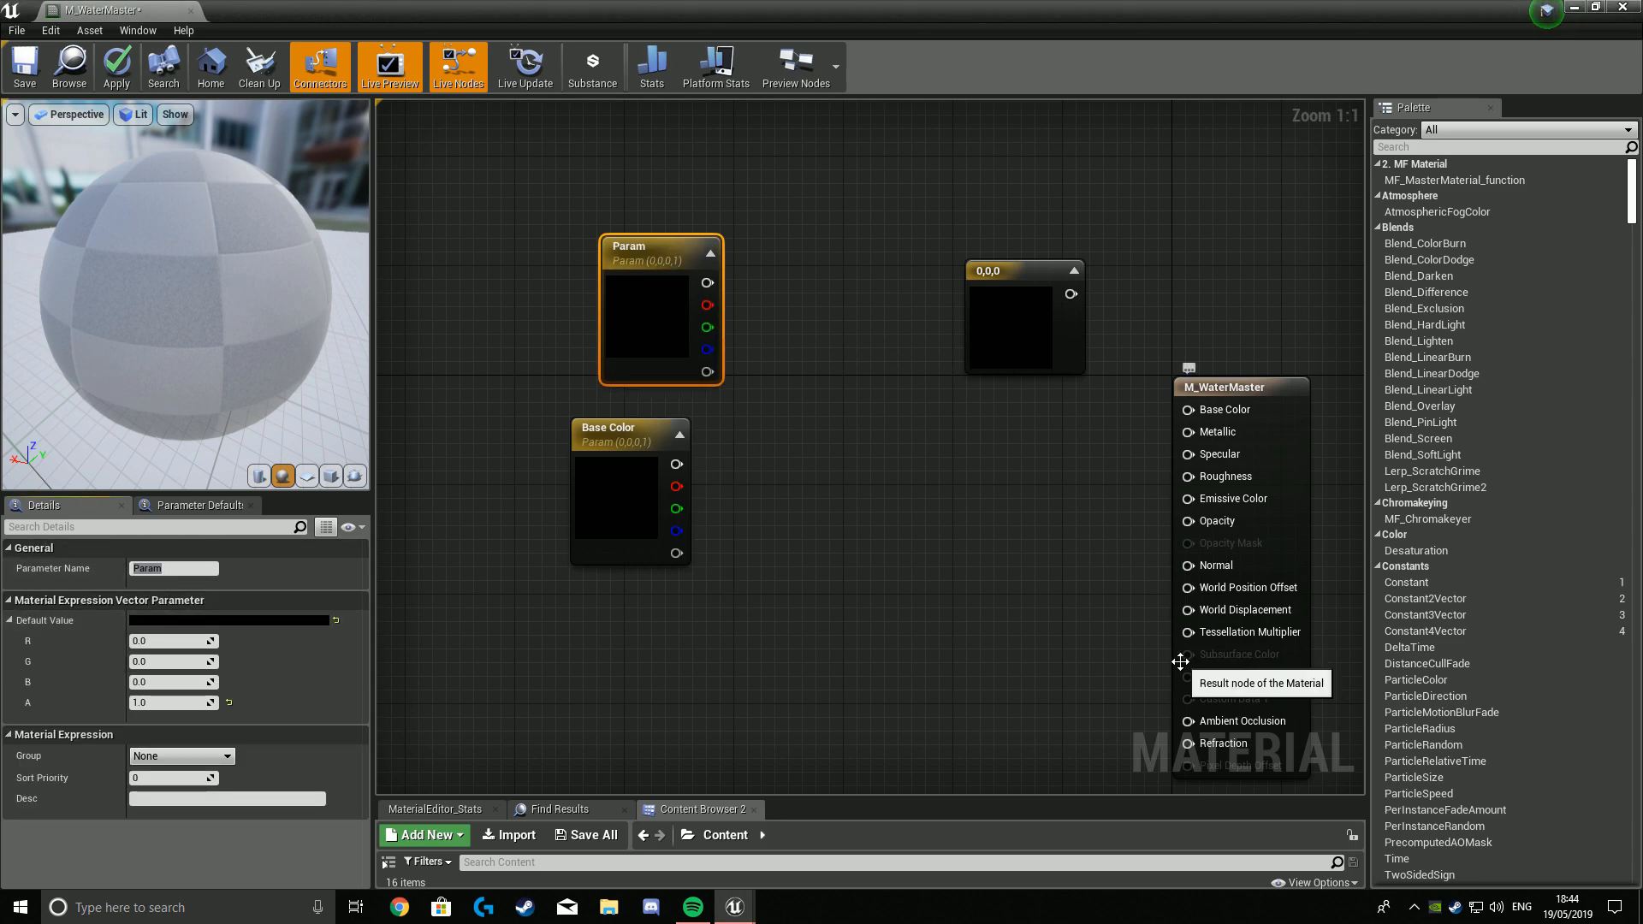
pyautogui.click(177, 568)
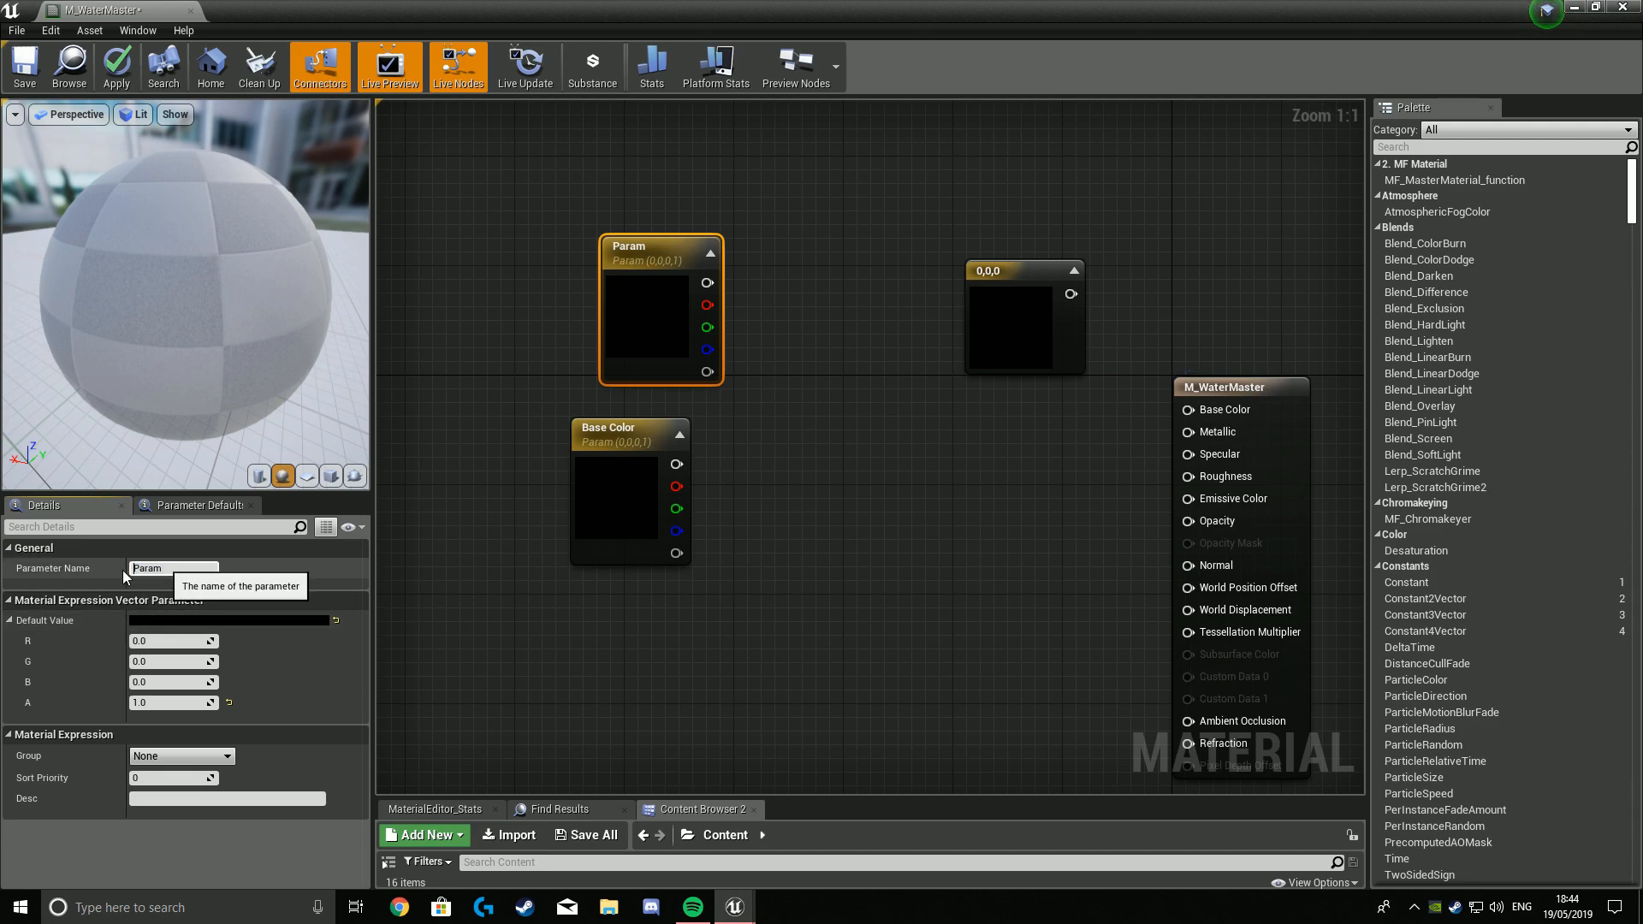
pyautogui.moveTo(175, 569); pyautogui.dragTo(122, 558)
pyautogui.write('Ed')
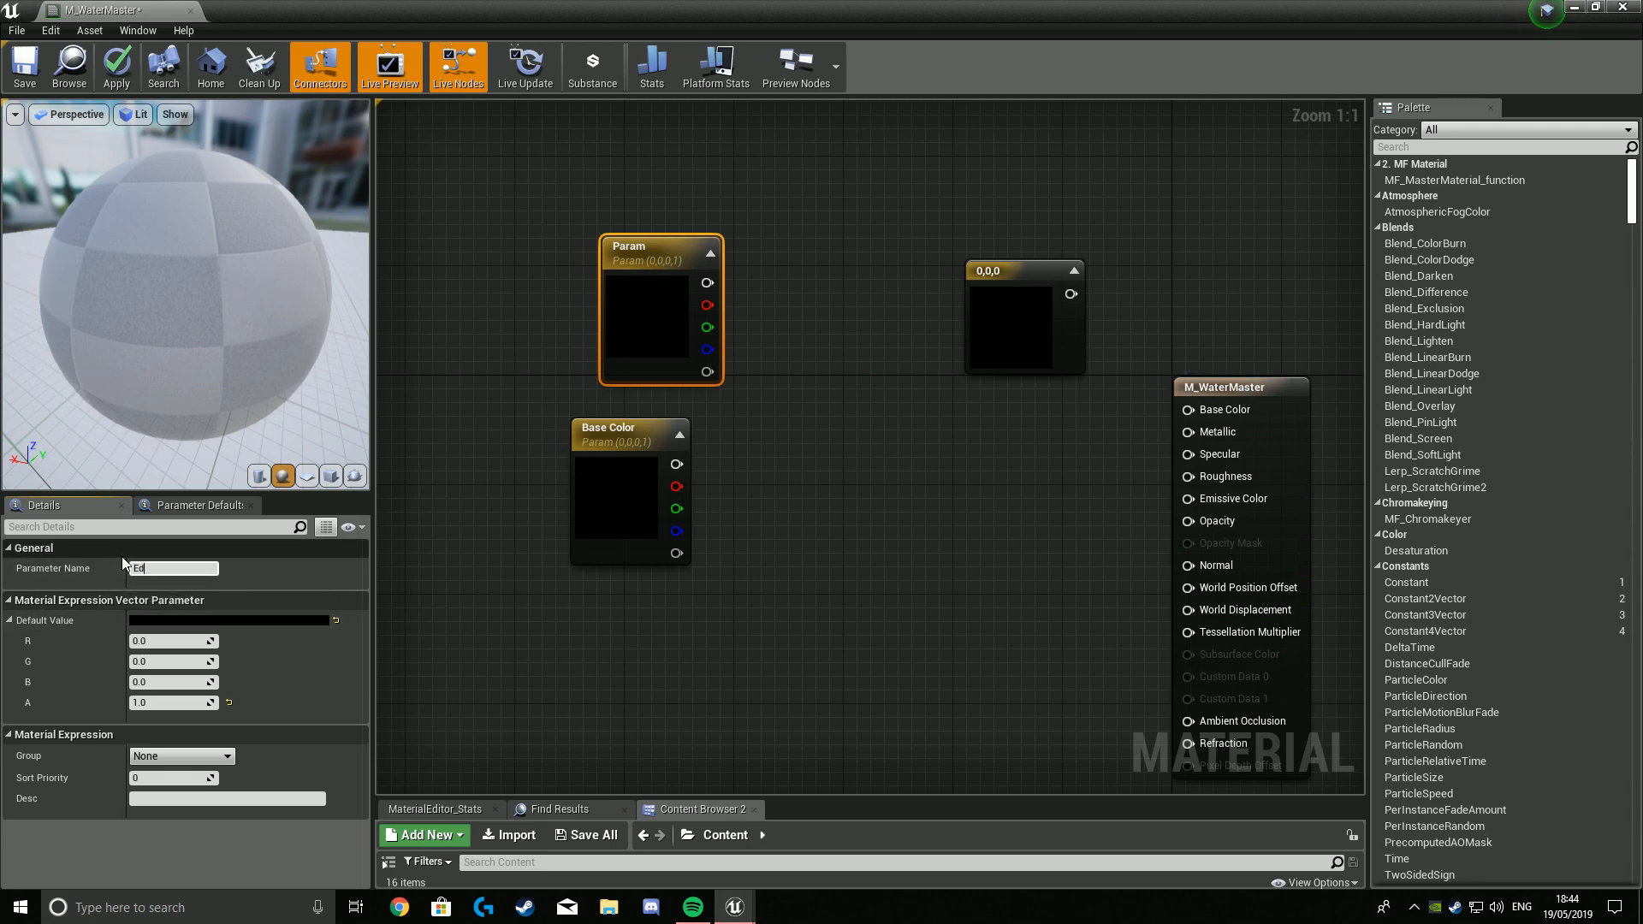
pyautogui.write('ge Color')
pyautogui.press('Return')
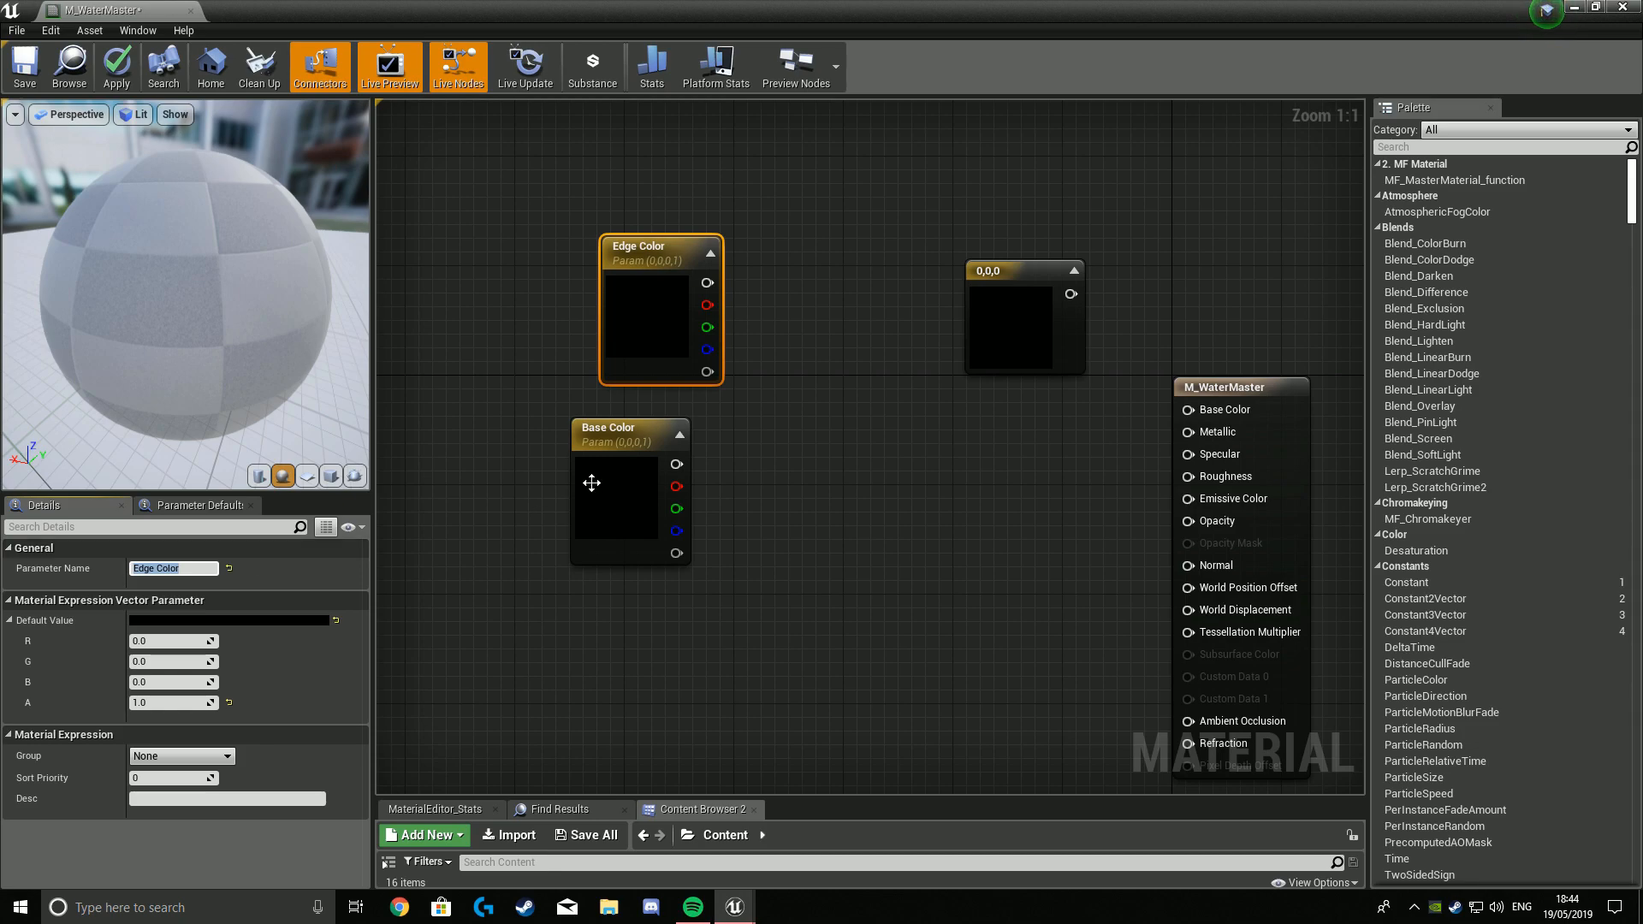
# Convert the remaining Constant3Vector node to a parameter named Foam Color.
pyautogui.click(1019, 352)
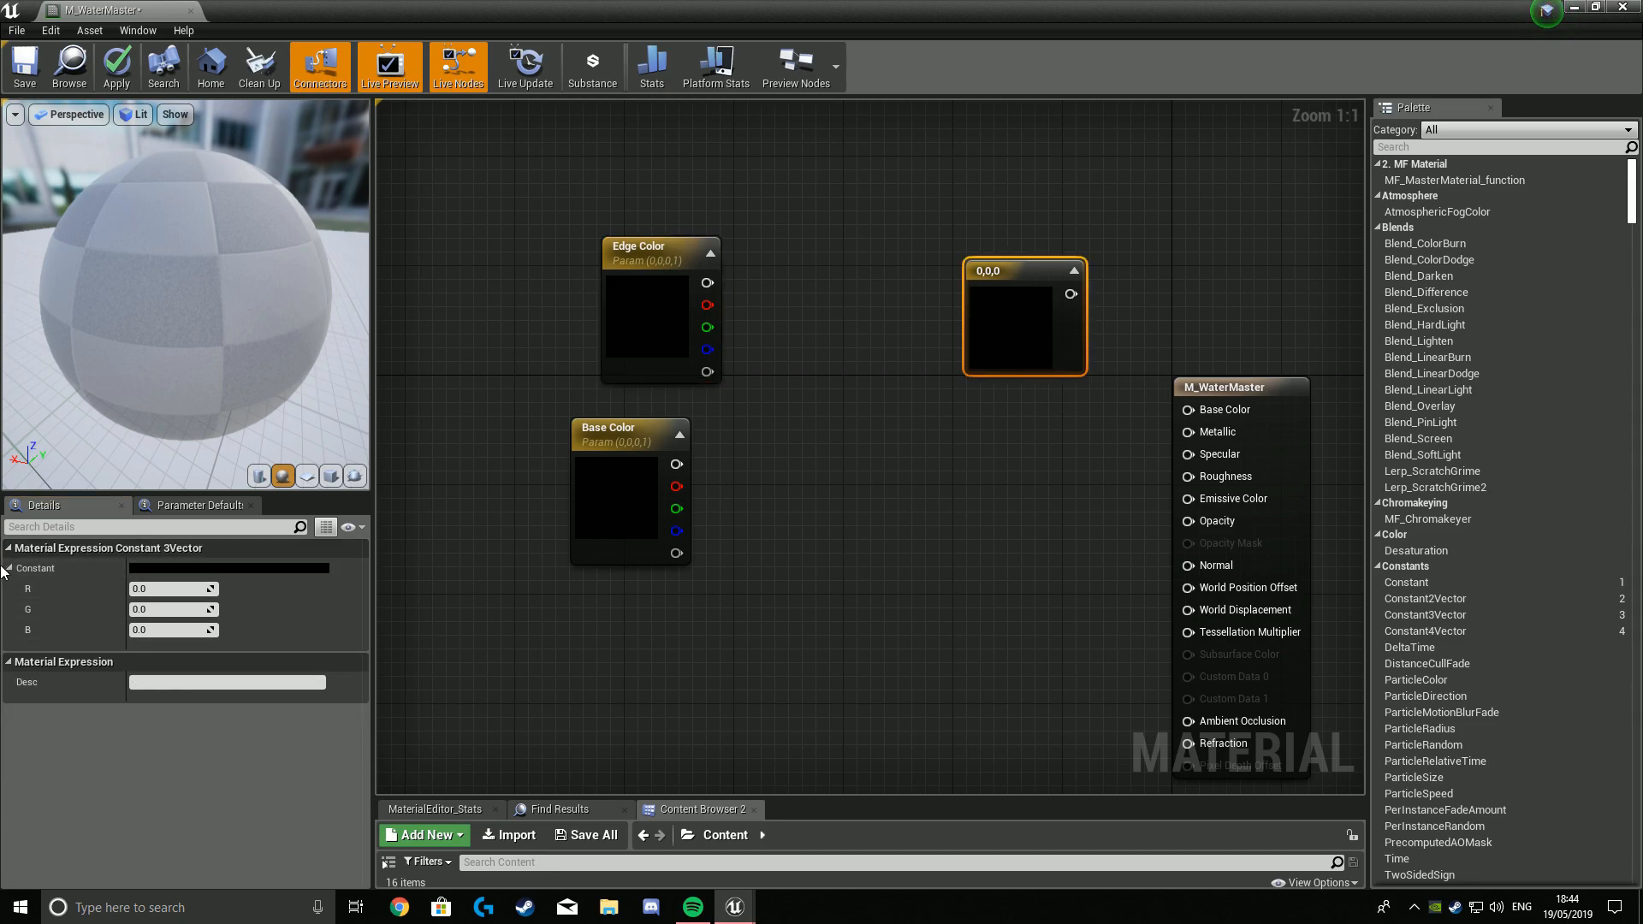
pyautogui.rightClick(984, 306)
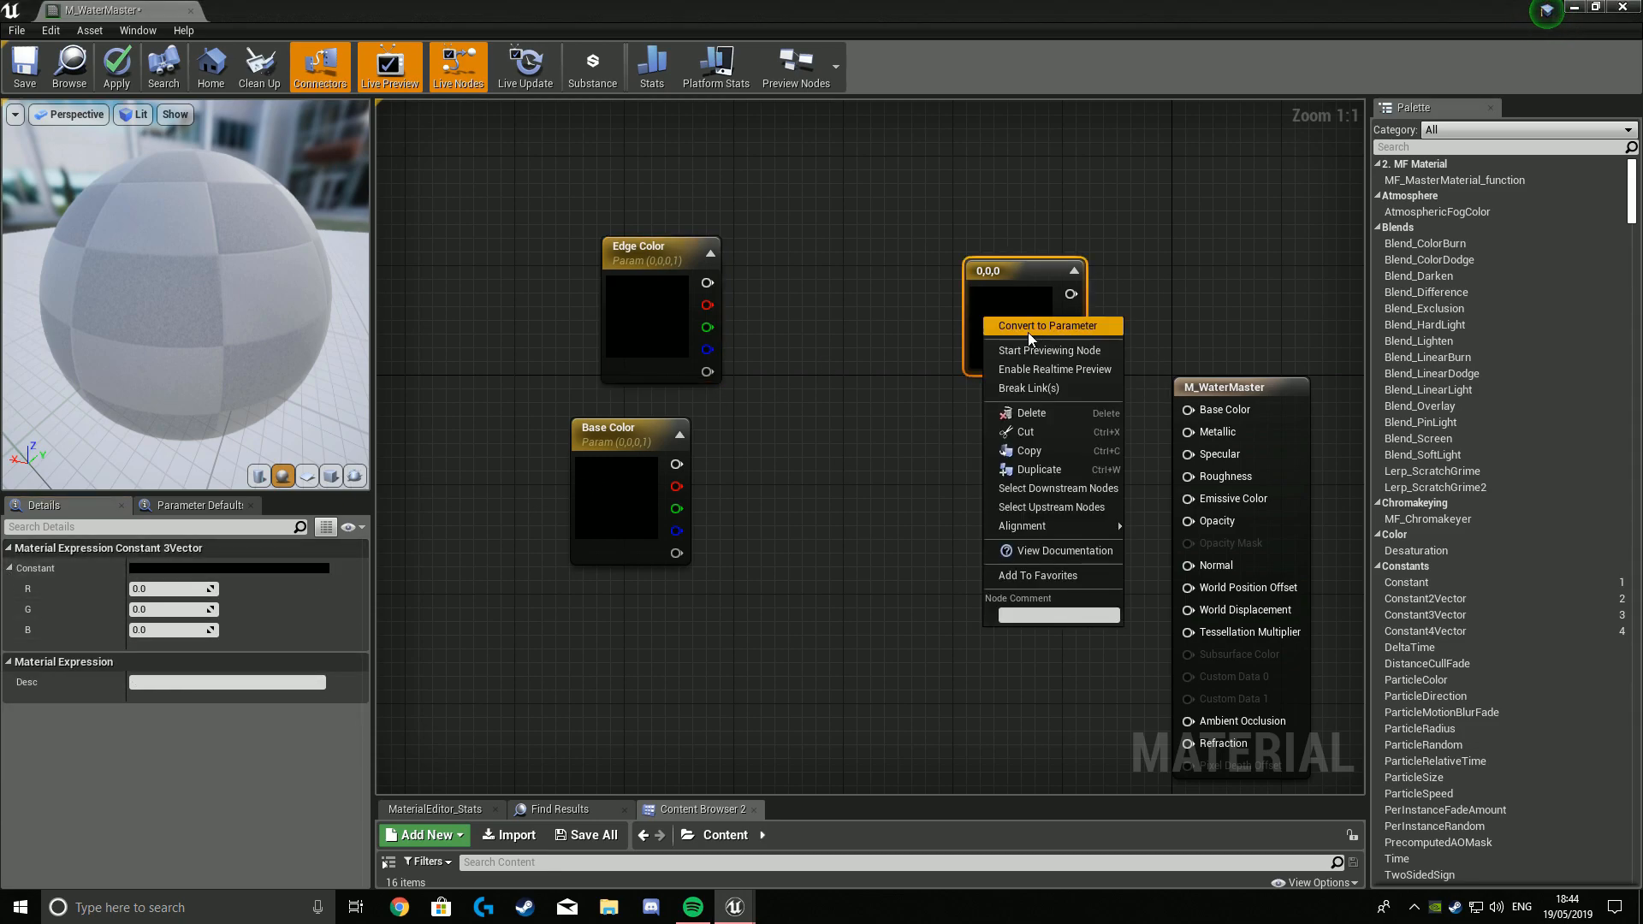
pyautogui.click(1033, 328)
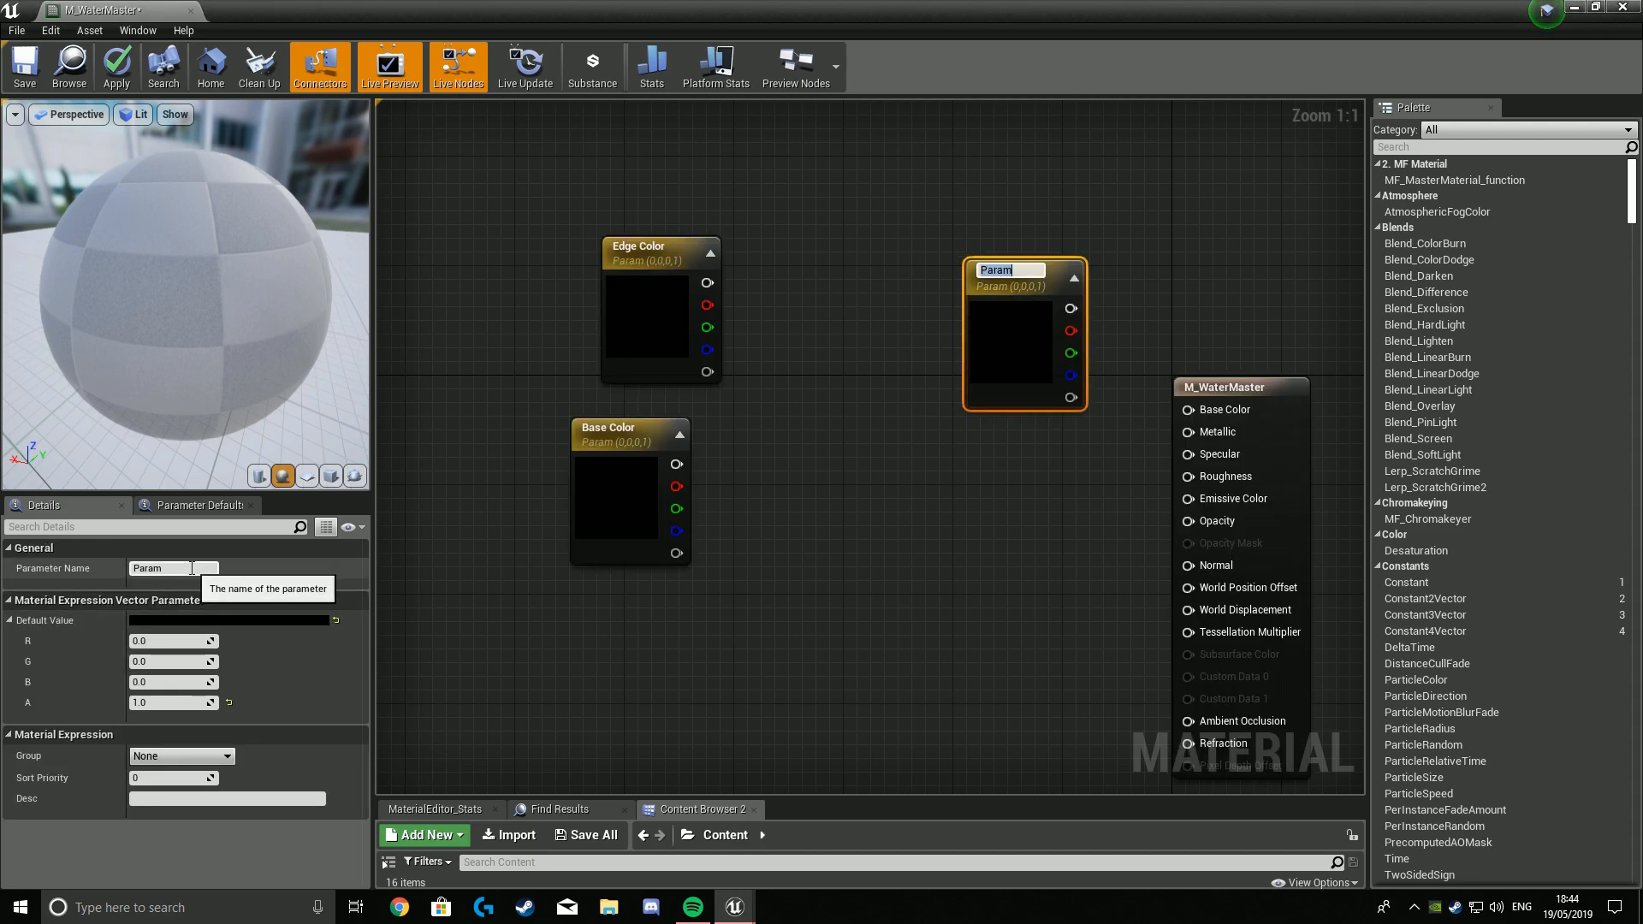
pyautogui.click(668, 343)
pyautogui.click(1024, 348)
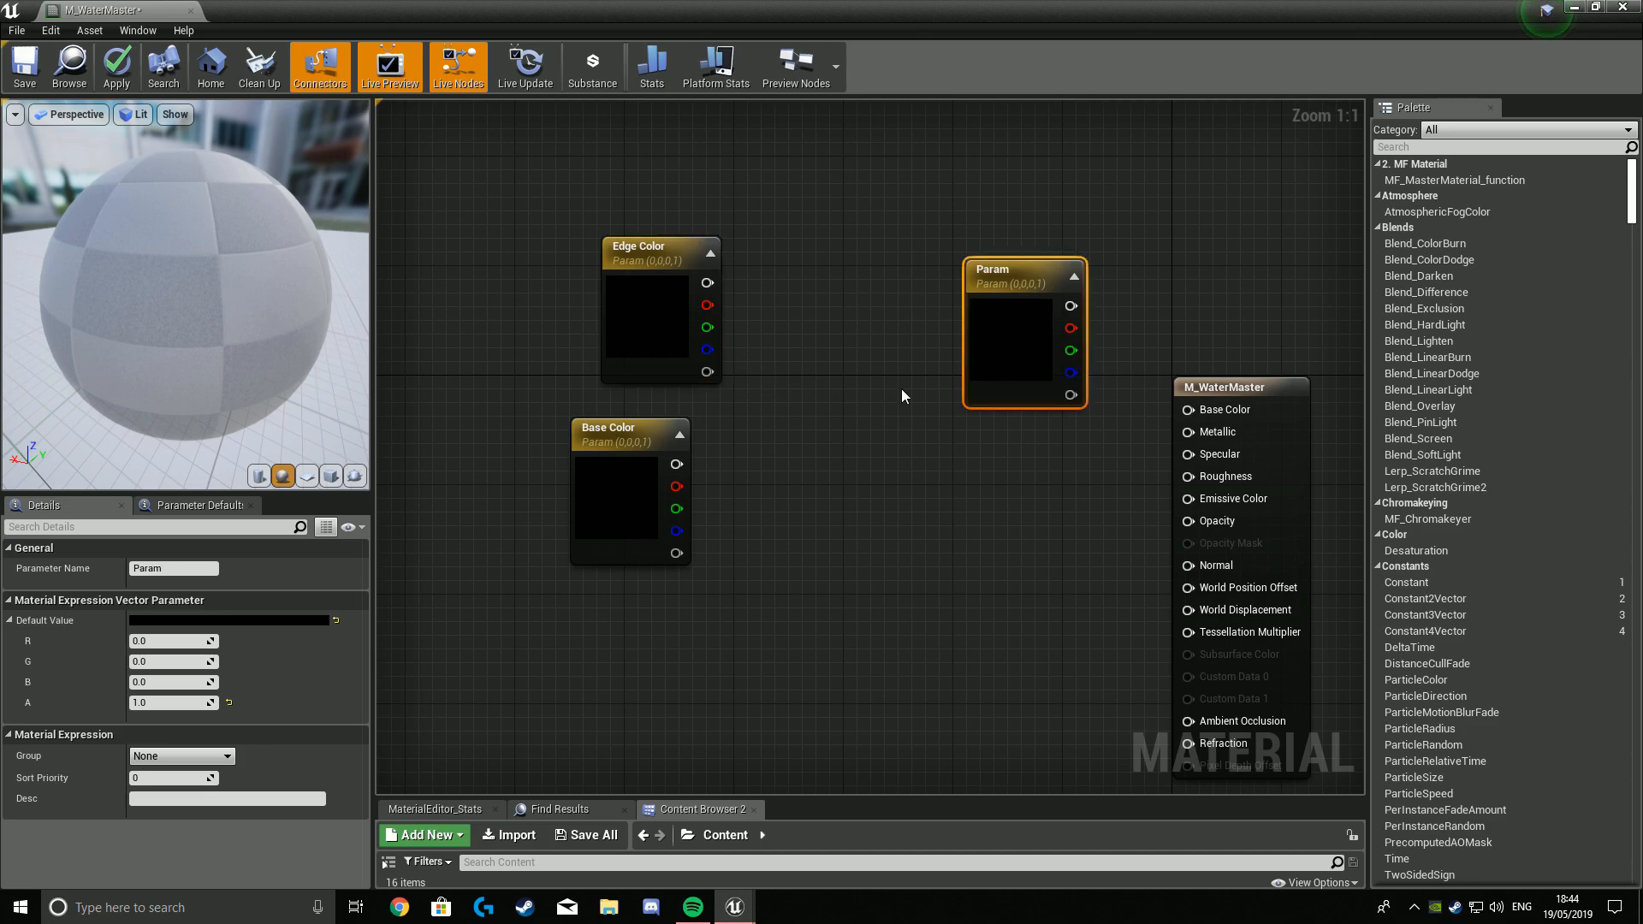
pyautogui.click(186, 569)
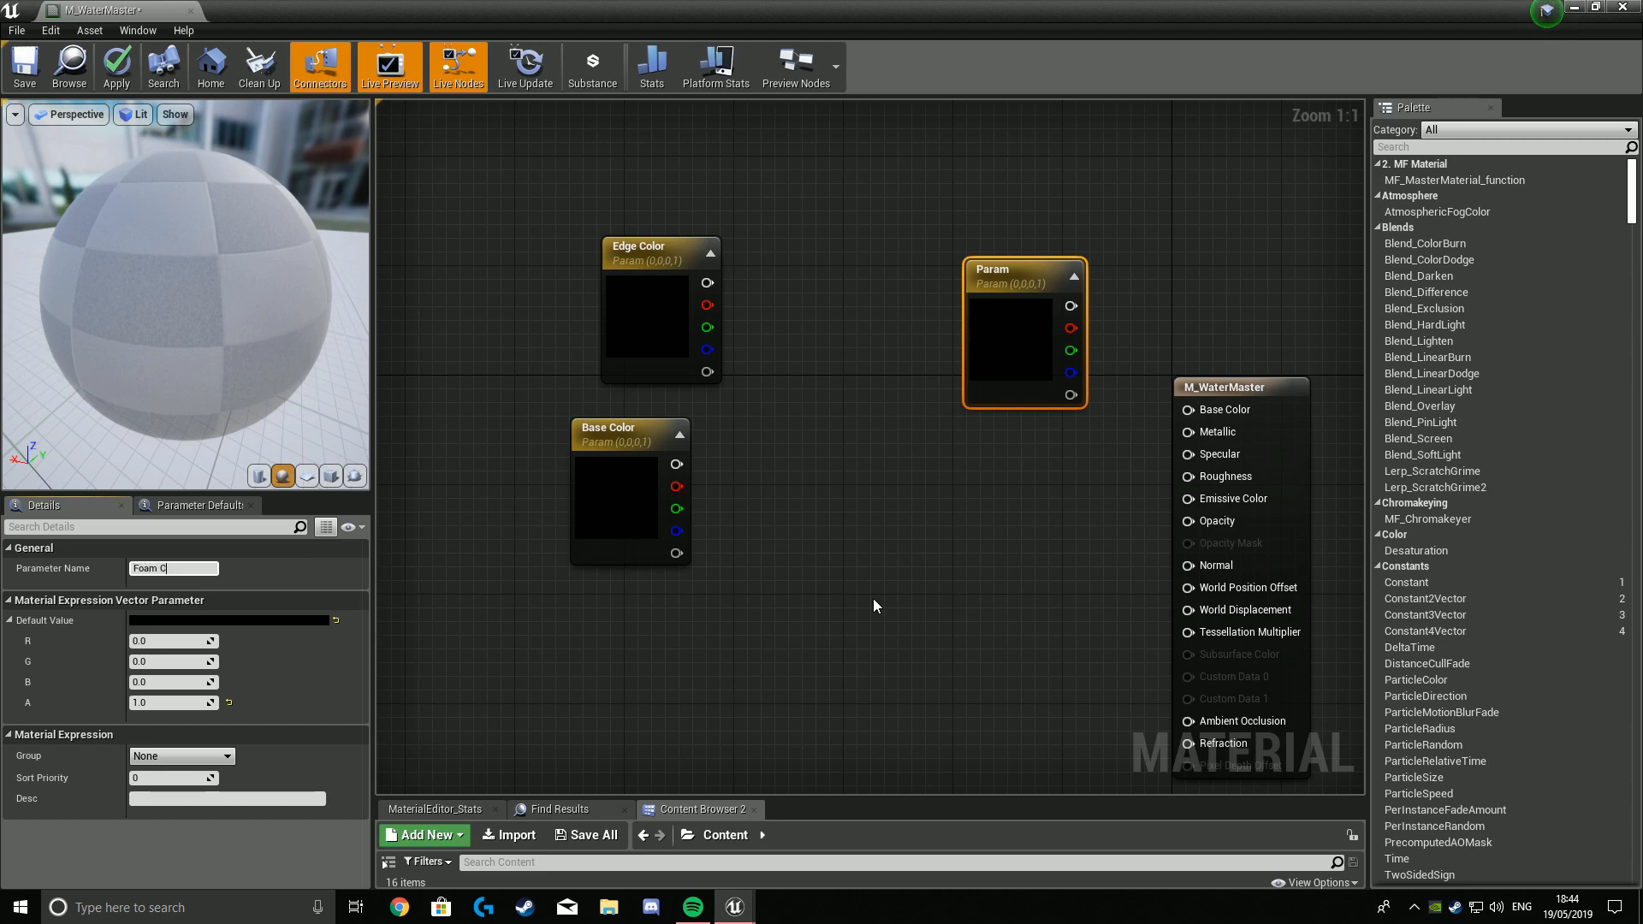
pyautogui.press('Return')
# Set the Base Color parameter's default value to a bright blue with R 0.0, G 0.027267 and B 1.0.
pyautogui.click(609, 516)
pyautogui.click(290, 621)
pyautogui.click(342, 479)
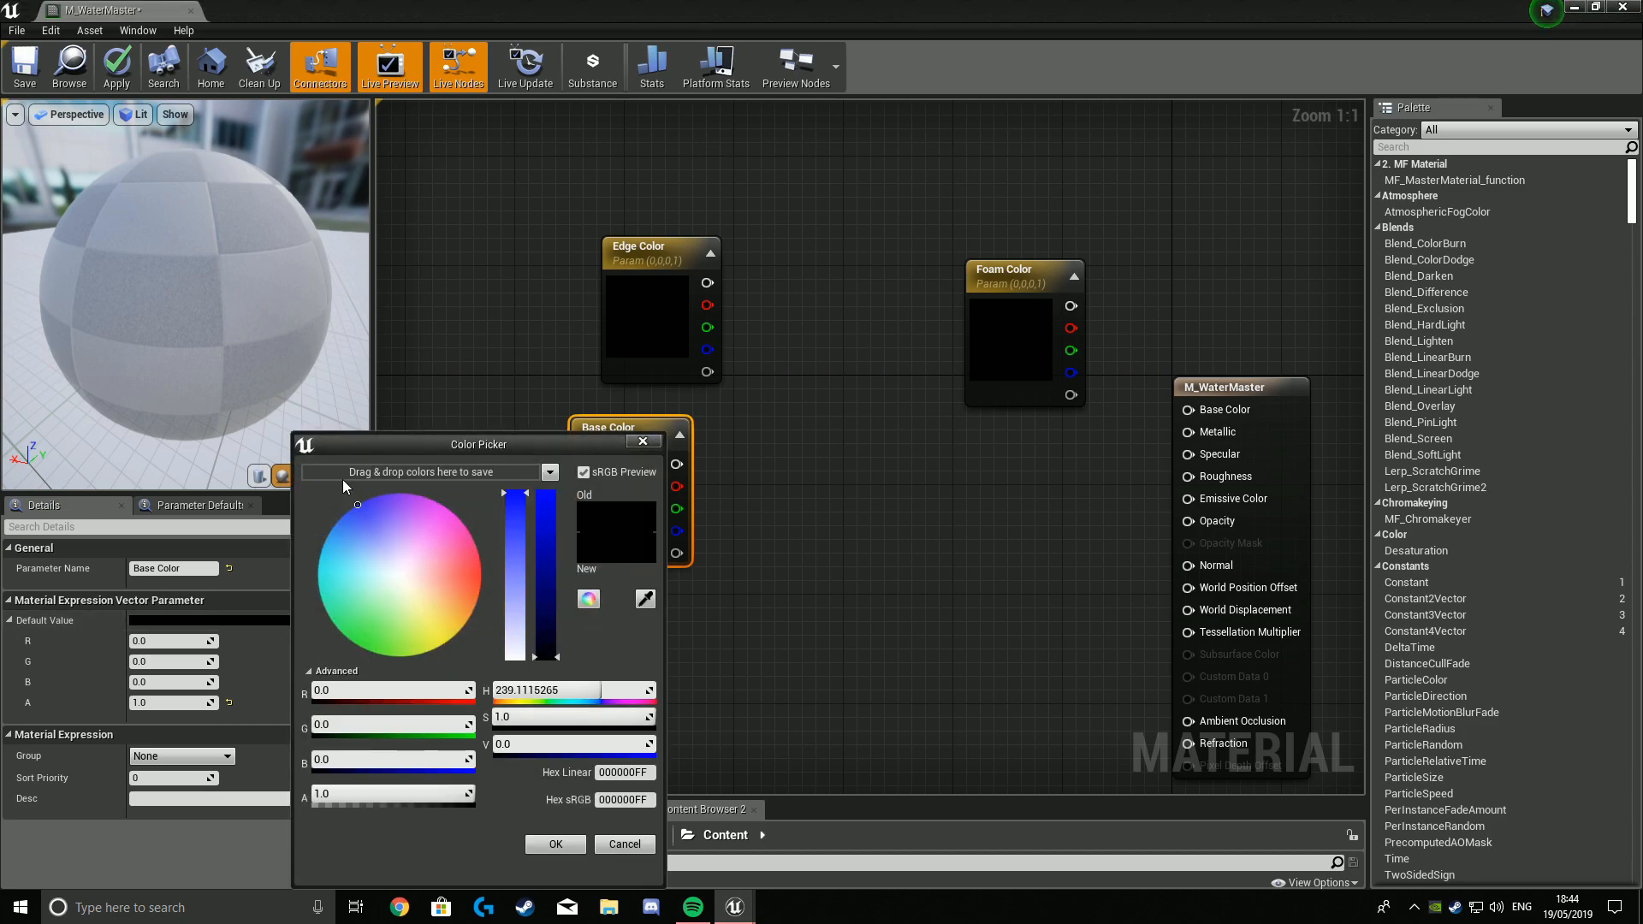
pyautogui.moveTo(546, 610); pyautogui.dragTo(568, 485)
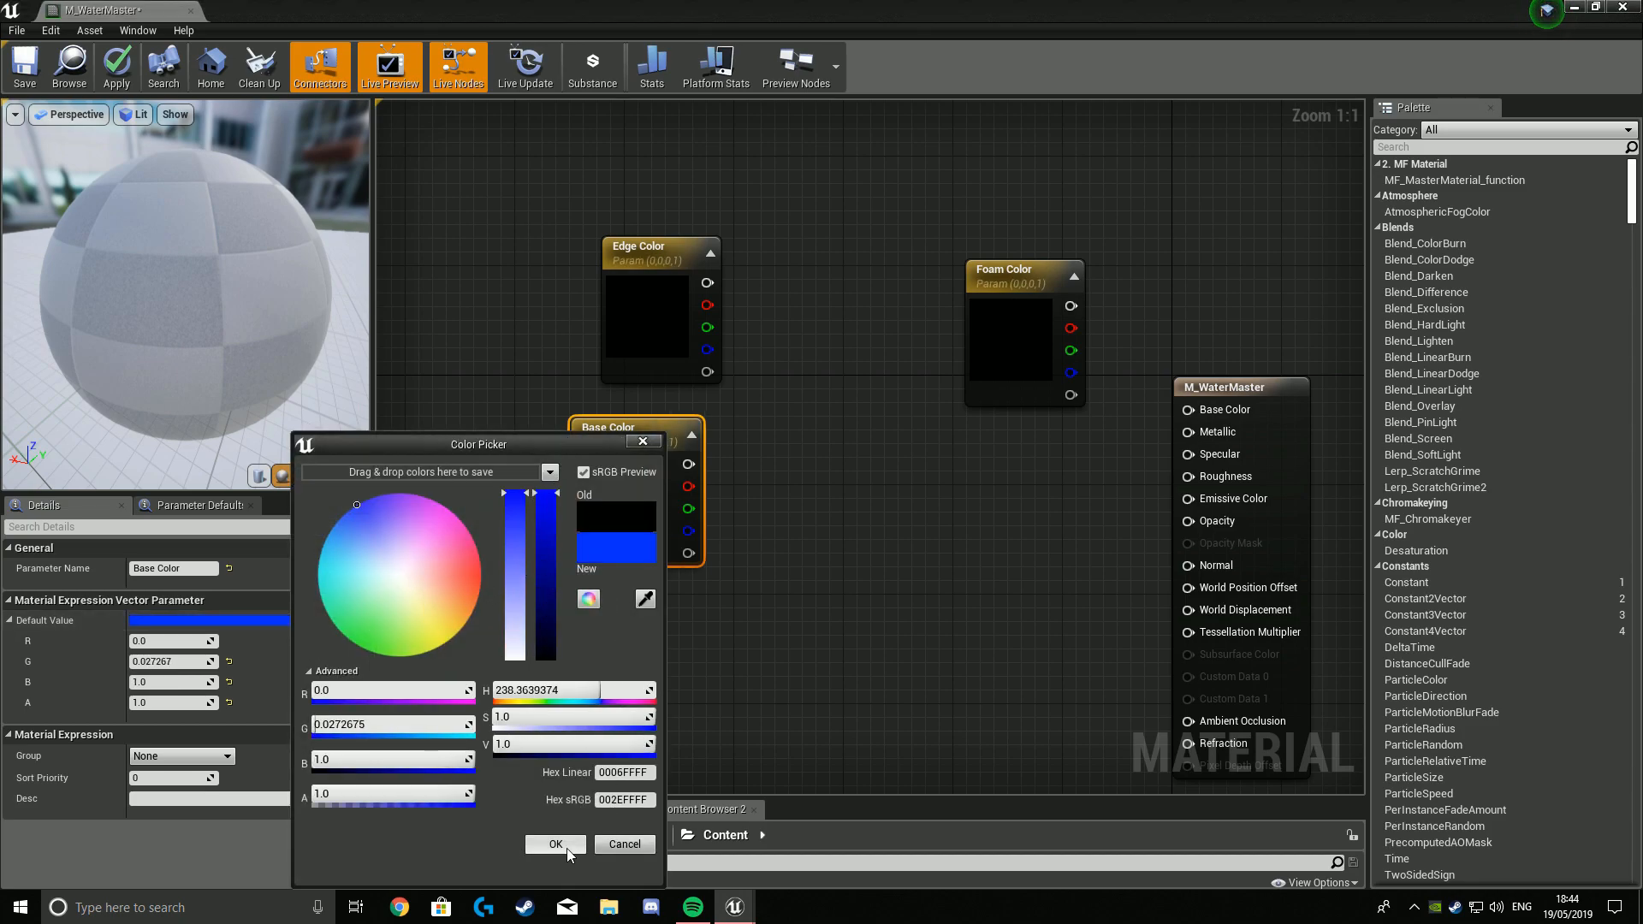
pyautogui.click(565, 847)
# Set the Edge Color parameter's default value to an orange-red with R 1.0, G 0.037099 and B 0.0.
pyautogui.click(617, 370)
pyautogui.click(265, 622)
pyautogui.click(458, 578)
pyautogui.moveTo(527, 589); pyautogui.dragTo(545, 501)
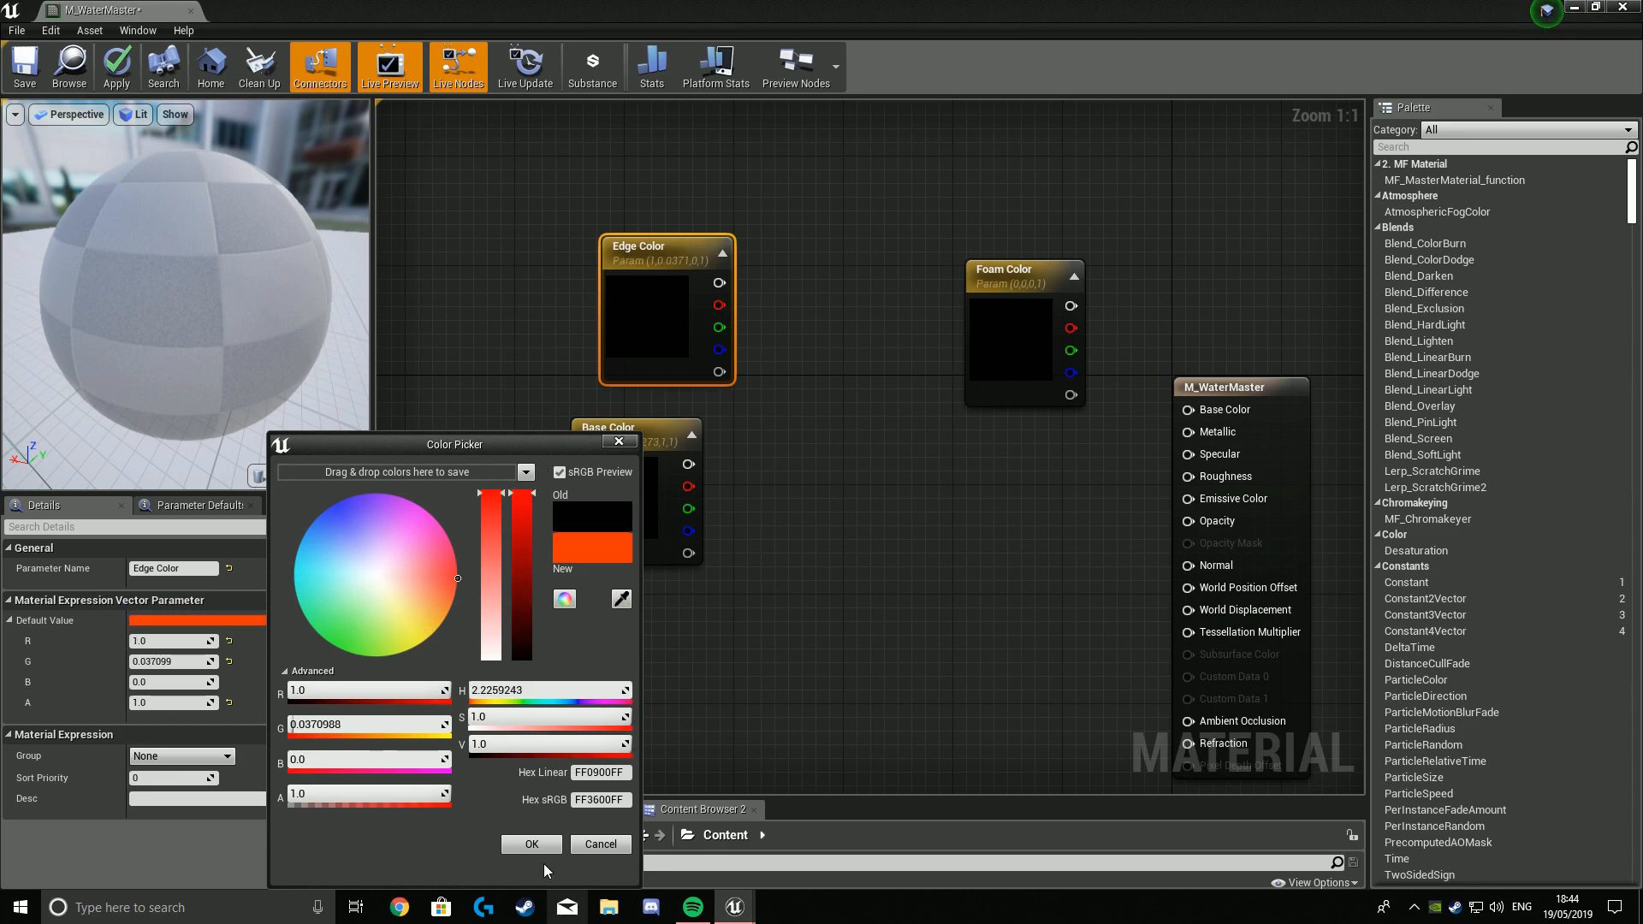
pyautogui.click(542, 847)
# Set the Foam Color parameter's default value to a bright green with R 0.072136, G 1.0 and B 0.0.
pyautogui.click(993, 352)
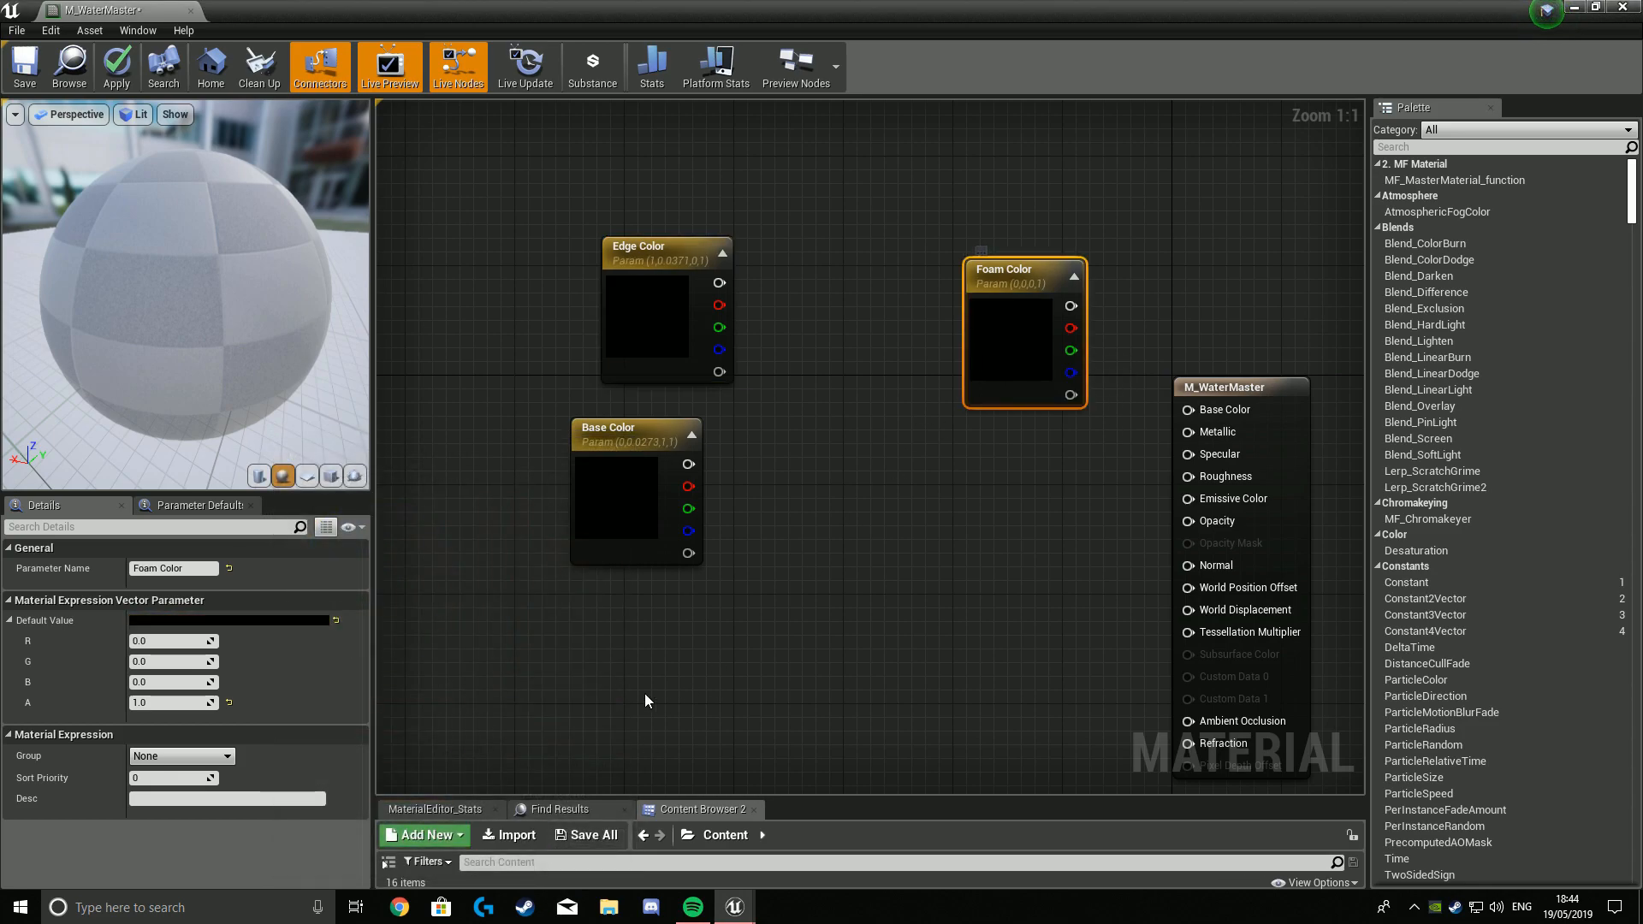
pyautogui.click(296, 624)
pyautogui.moveTo(488, 633); pyautogui.dragTo(309, 663)
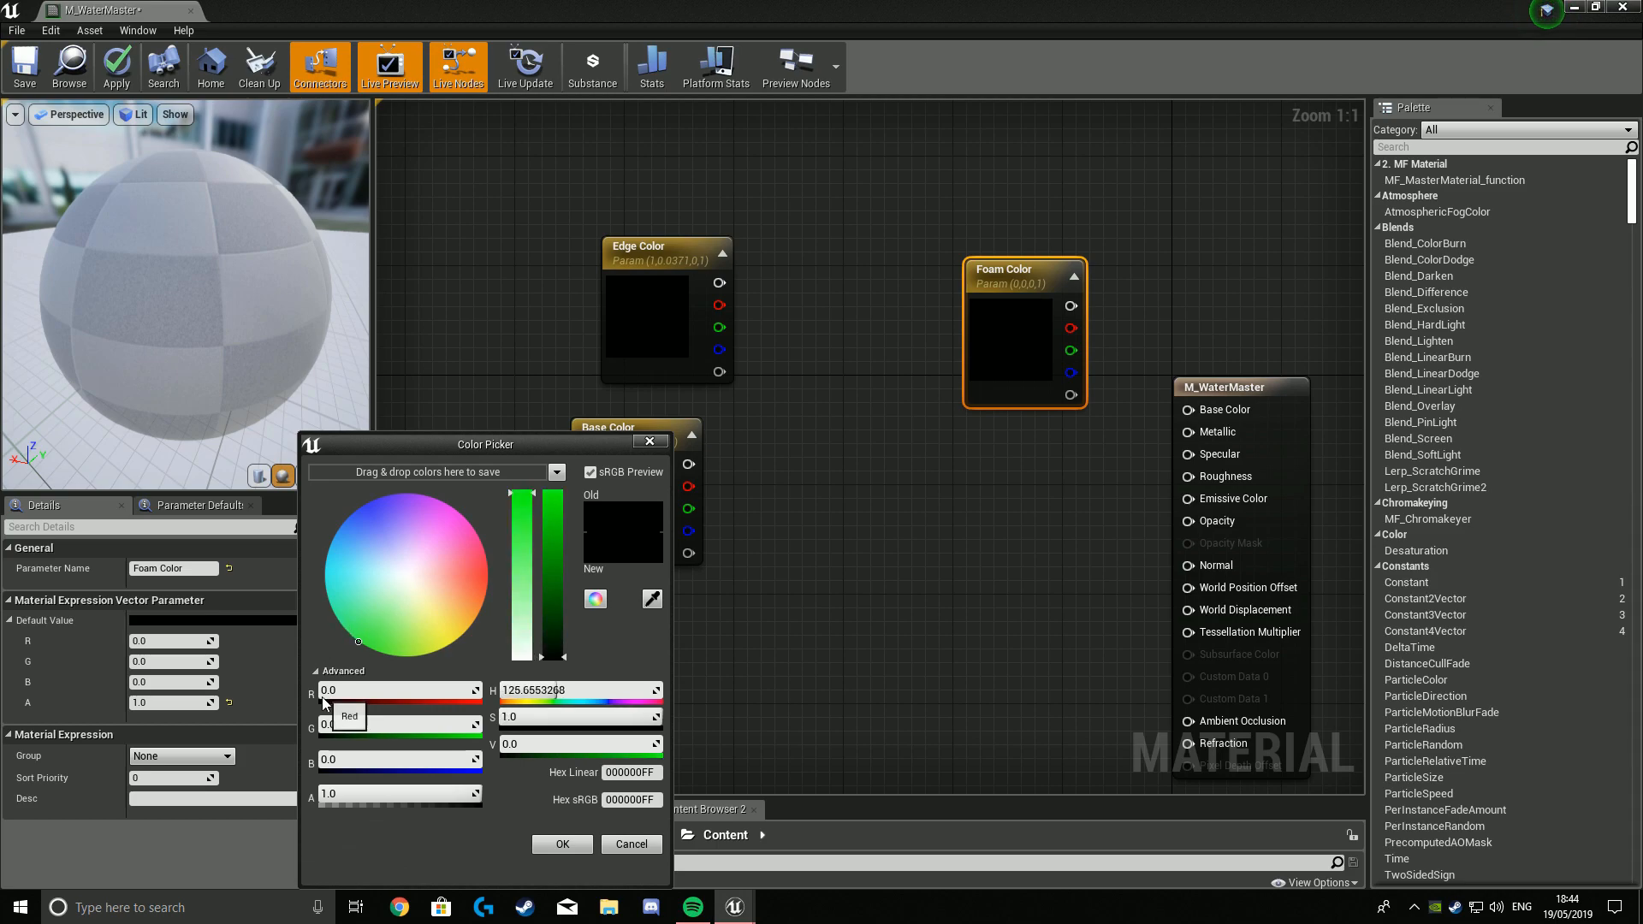
pyautogui.moveTo(565, 551); pyautogui.dragTo(567, 472)
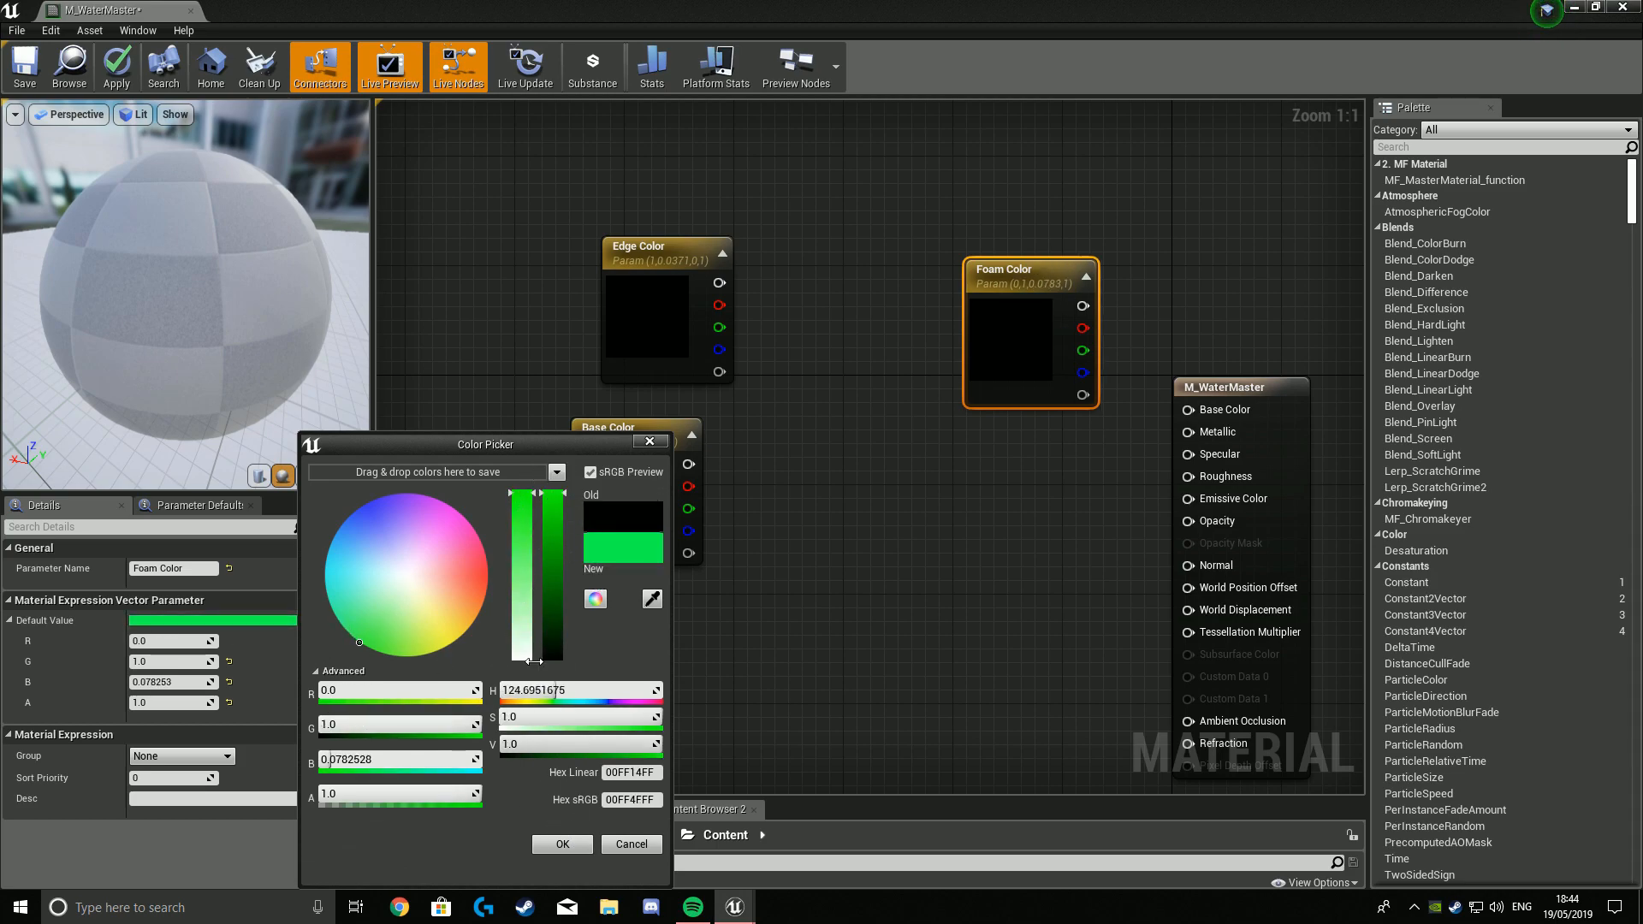
pyautogui.moveTo(370, 643); pyautogui.dragTo(370, 650)
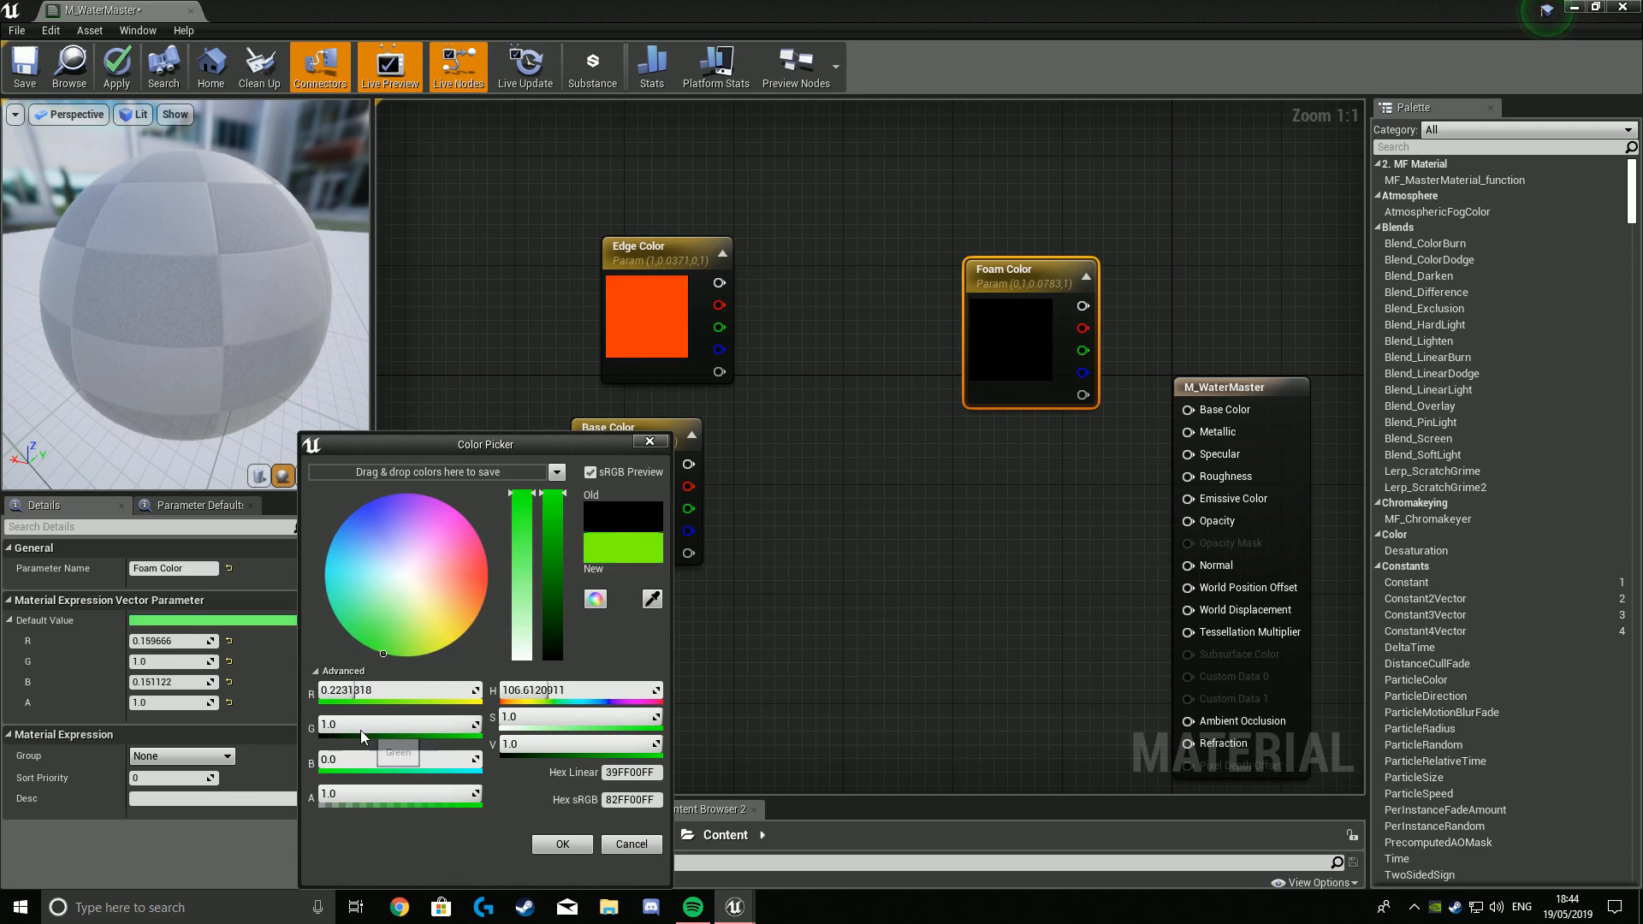
pyautogui.click(570, 844)
# Stack Edge Color above Base Color farther from the M_WaterMaster node and shift Foam Color slightly left.
pyautogui.moveTo(835, 553); pyautogui.dragTo(864, 494, button='right')
pyautogui.scroll(-2, 864, 489)
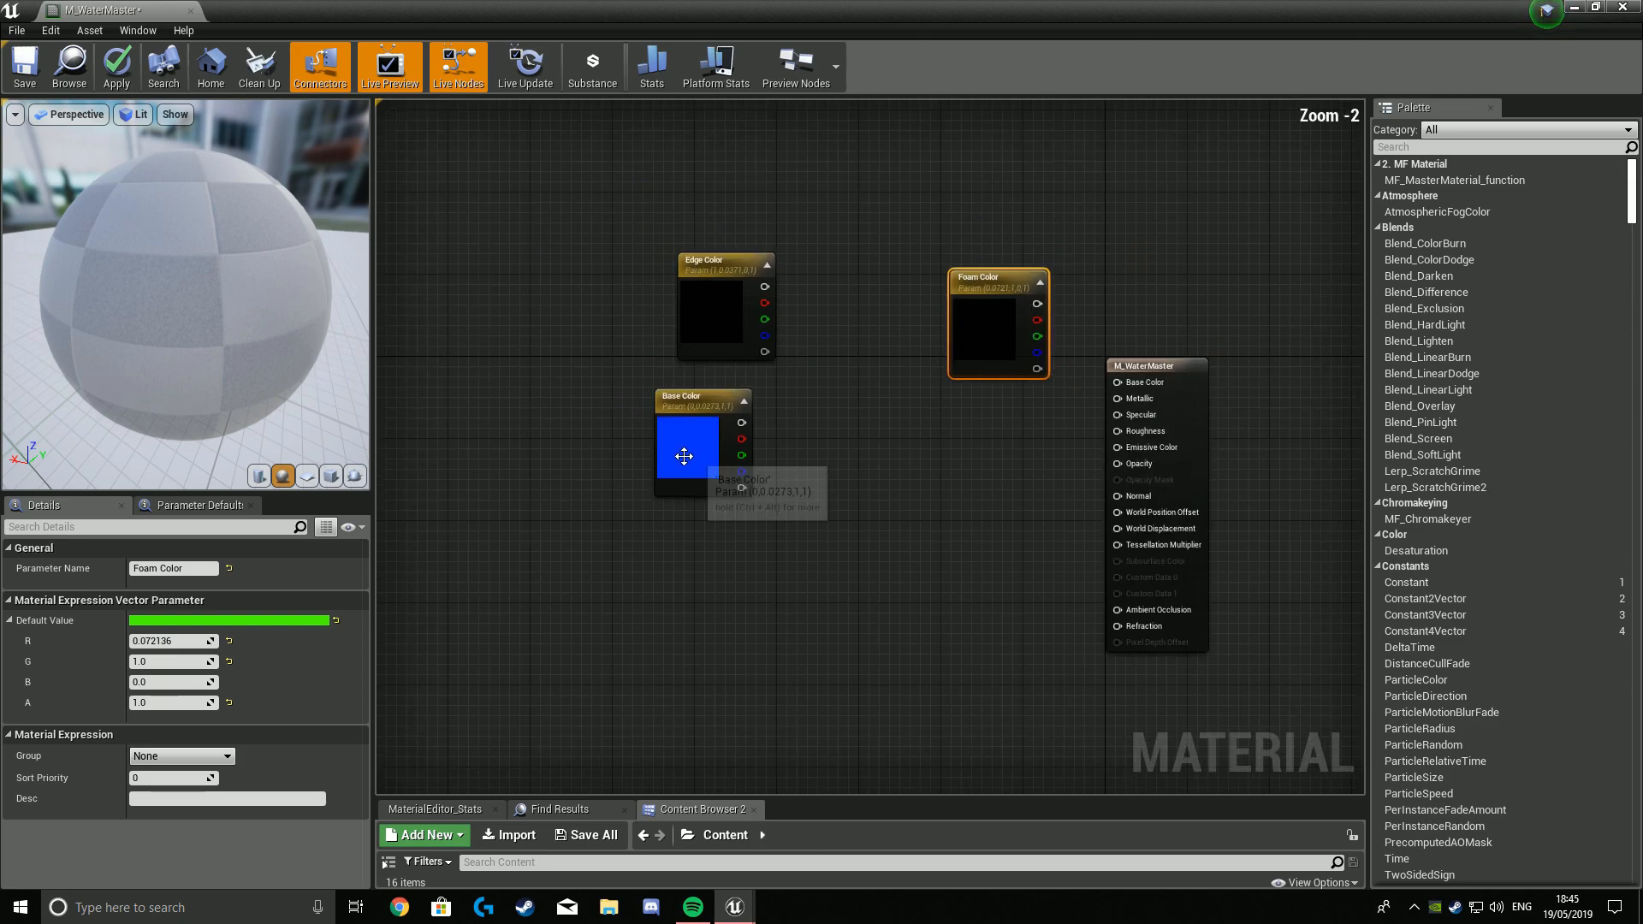
pyautogui.moveTo(700, 458); pyautogui.dragTo(629, 492)
pyautogui.moveTo(720, 353); pyautogui.dragTo(615, 344)
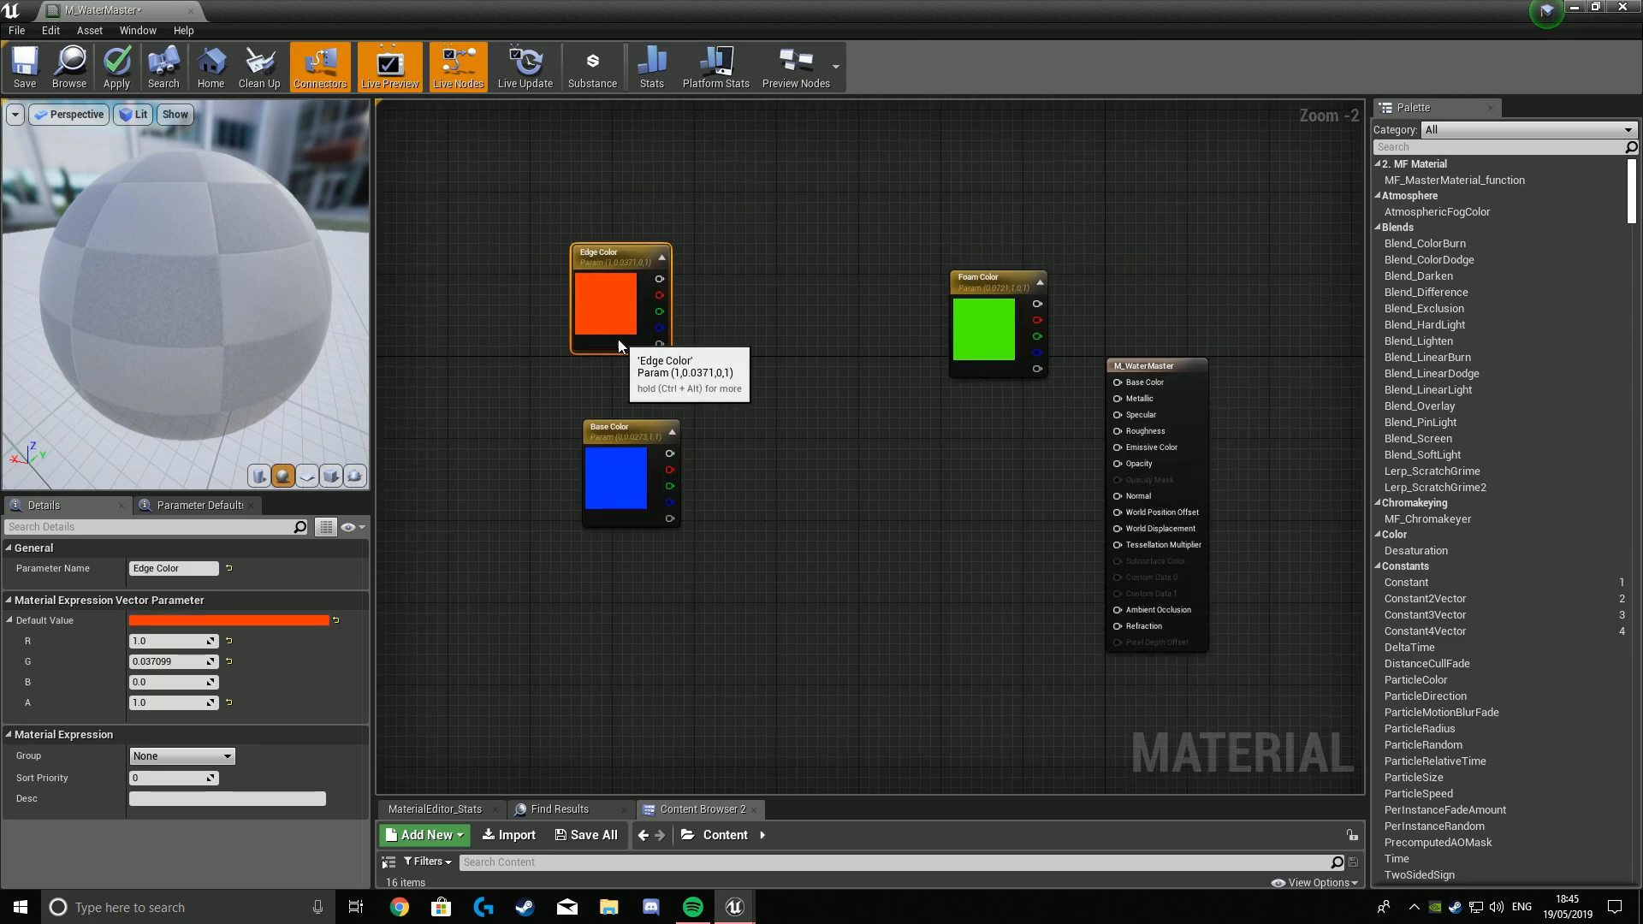
pyautogui.moveTo(626, 479); pyautogui.dragTo(616, 459)
pyautogui.moveTo(932, 330); pyautogui.dragTo(852, 313)
pyautogui.click(809, 570)
pyautogui.click(916, 313)
pyautogui.click(787, 419)
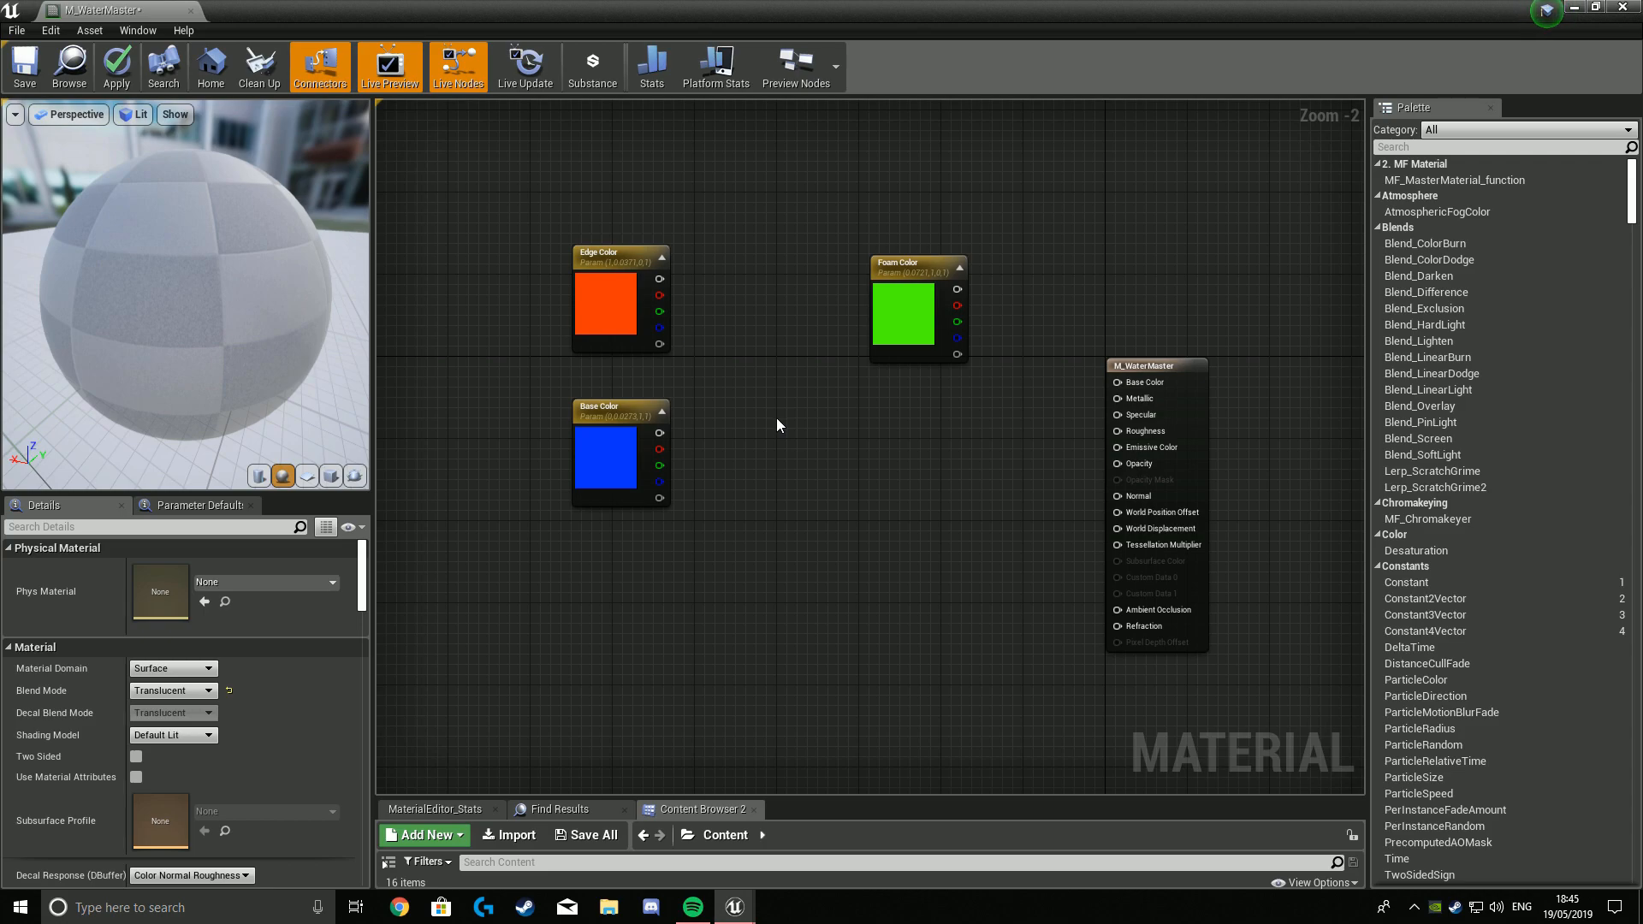
# Add two Lerp nodes between the color parameters and the M_WaterMaster node, moving Edge Color and Base Color left for space.
pyautogui.click(761, 379)
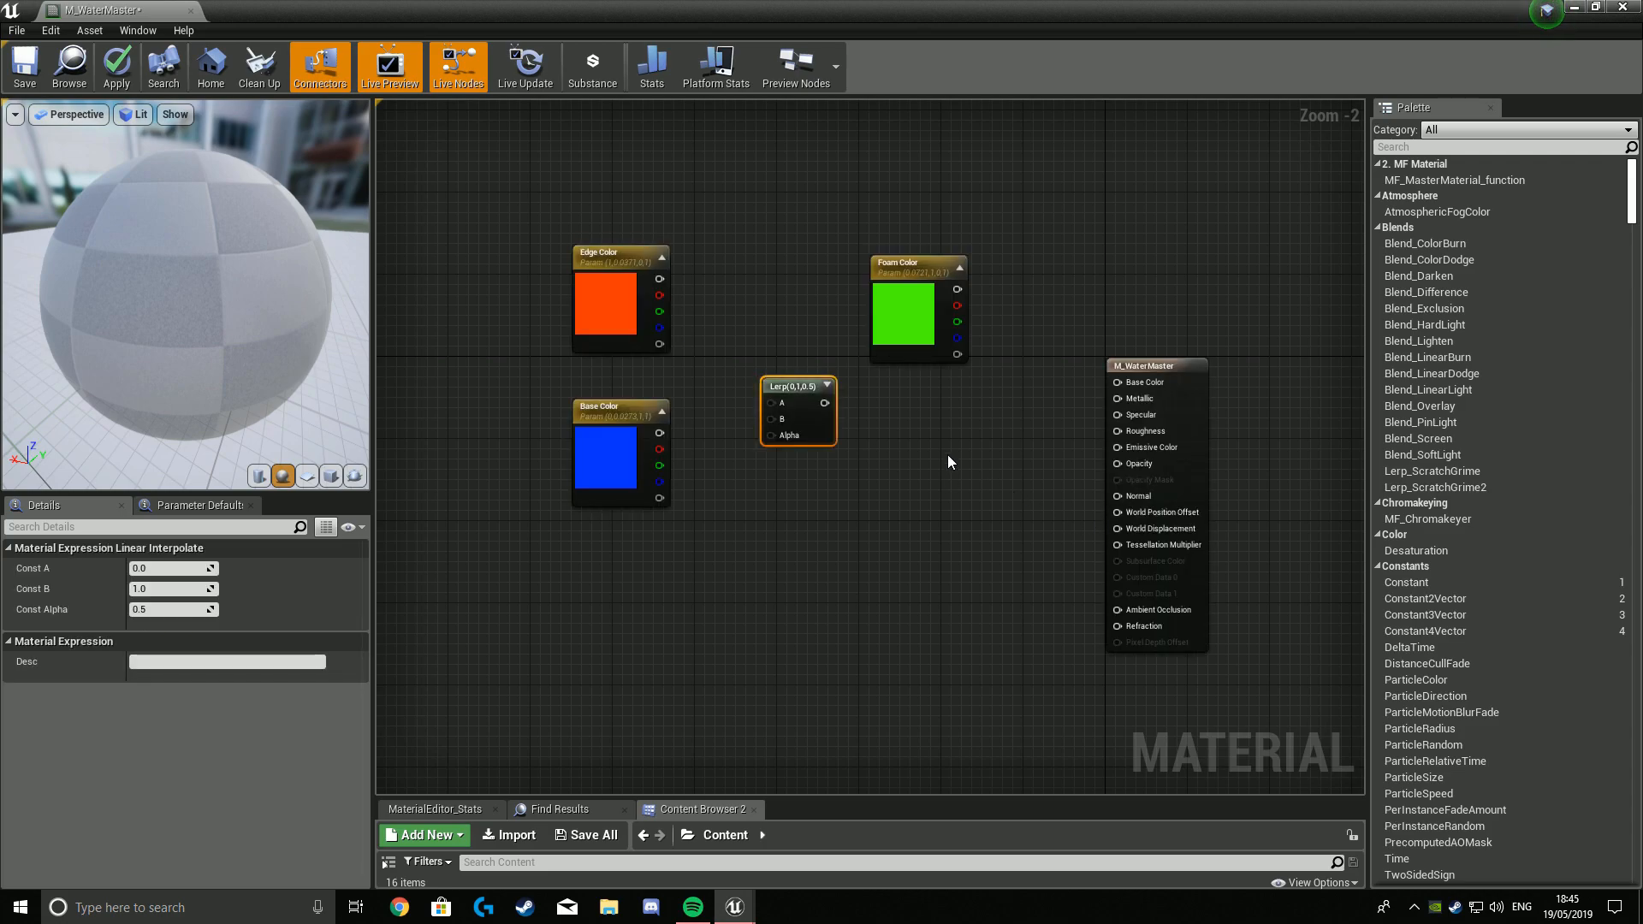
pyautogui.click(938, 446)
pyautogui.moveTo(643, 467); pyautogui.dragTo(532, 446)
pyautogui.moveTo(607, 339); pyautogui.dragTo(481, 327)
pyautogui.moveTo(482, 326); pyautogui.dragTo(616, 340, button='right')
pyautogui.moveTo(616, 341); pyautogui.dragTo(629, 347)
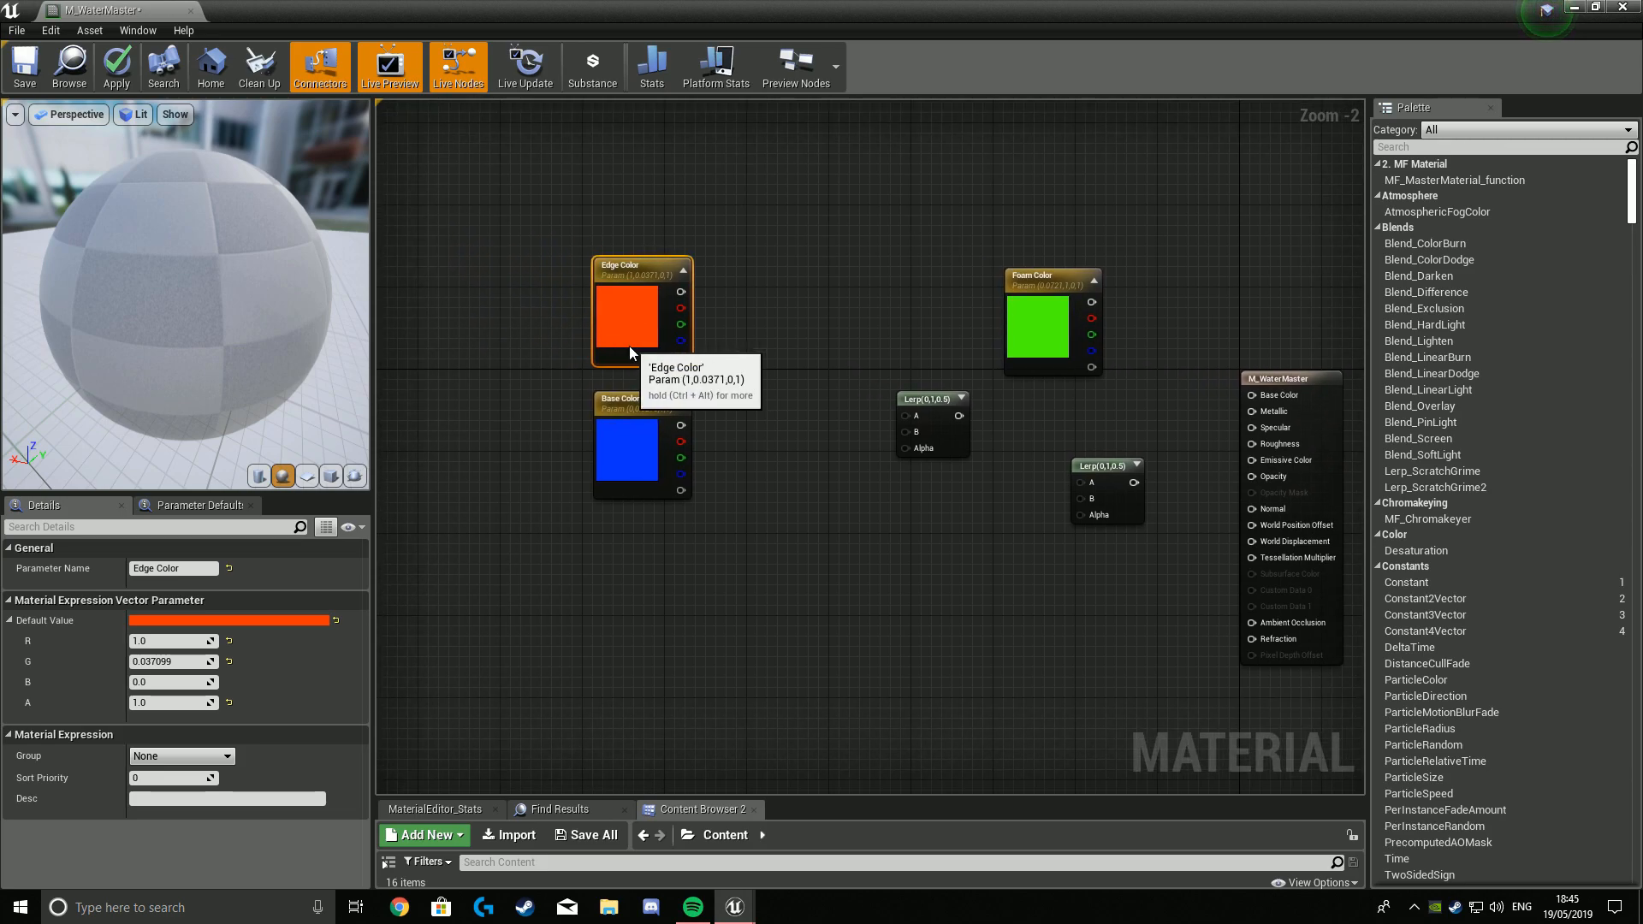
# Move the first Lerp closer to the color nodes, then connect its output to the second Lerp's B input and Foam Color to A.
pyautogui.moveTo(943, 398); pyautogui.dragTo(854, 366)
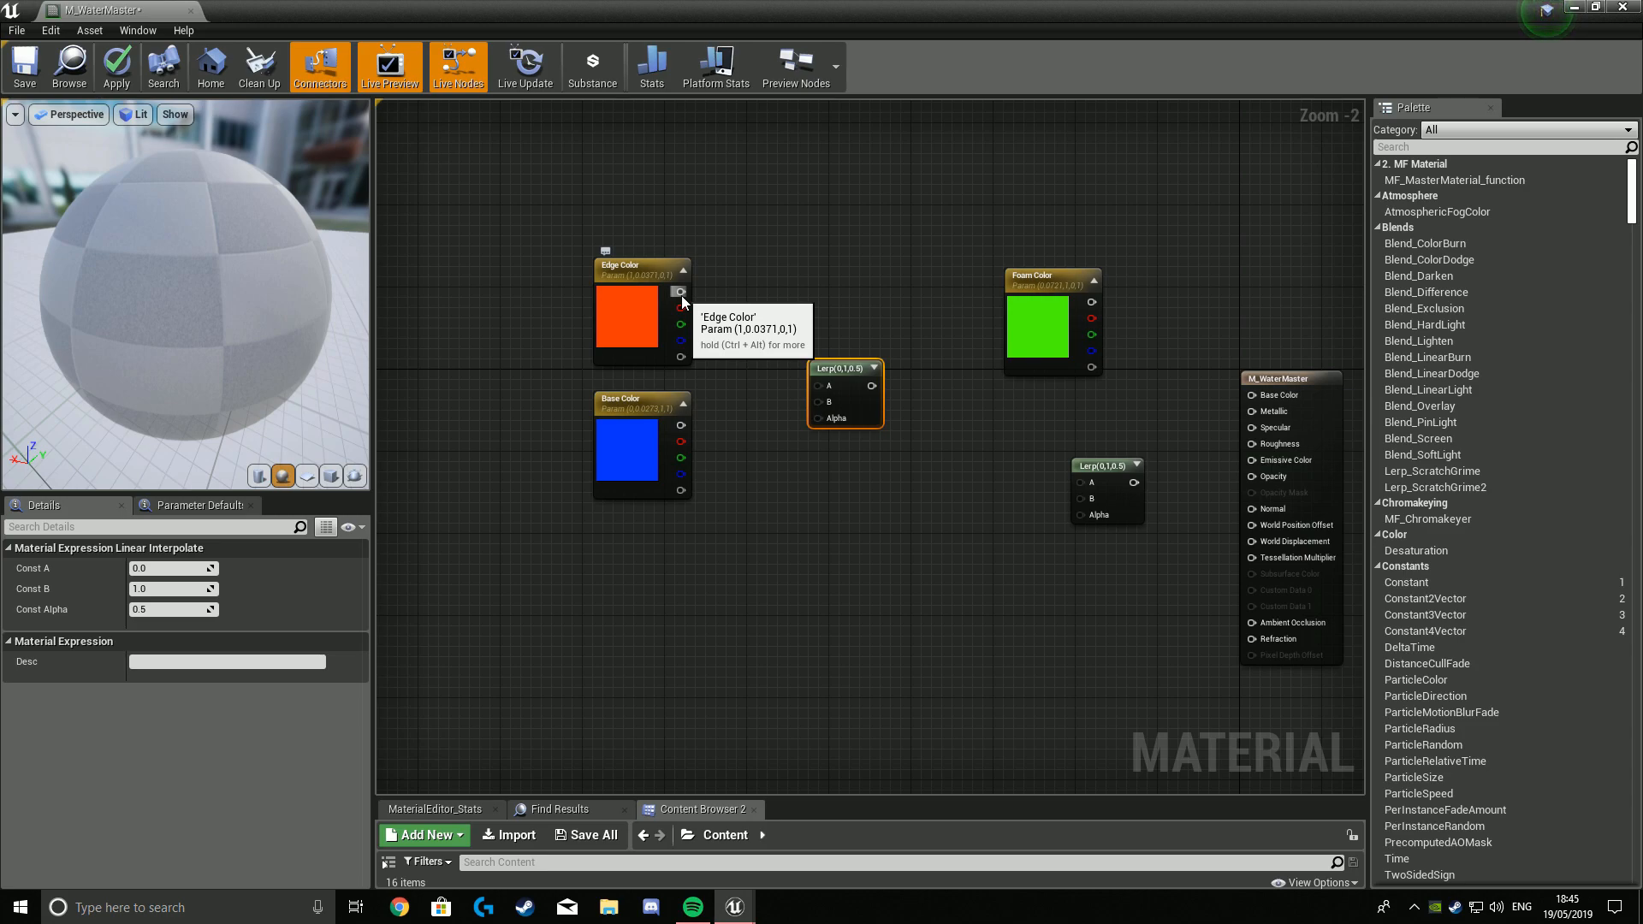
pyautogui.moveTo(871, 386); pyautogui.dragTo(1085, 496)
pyautogui.moveTo(1092, 302); pyautogui.dragTo(1080, 482)
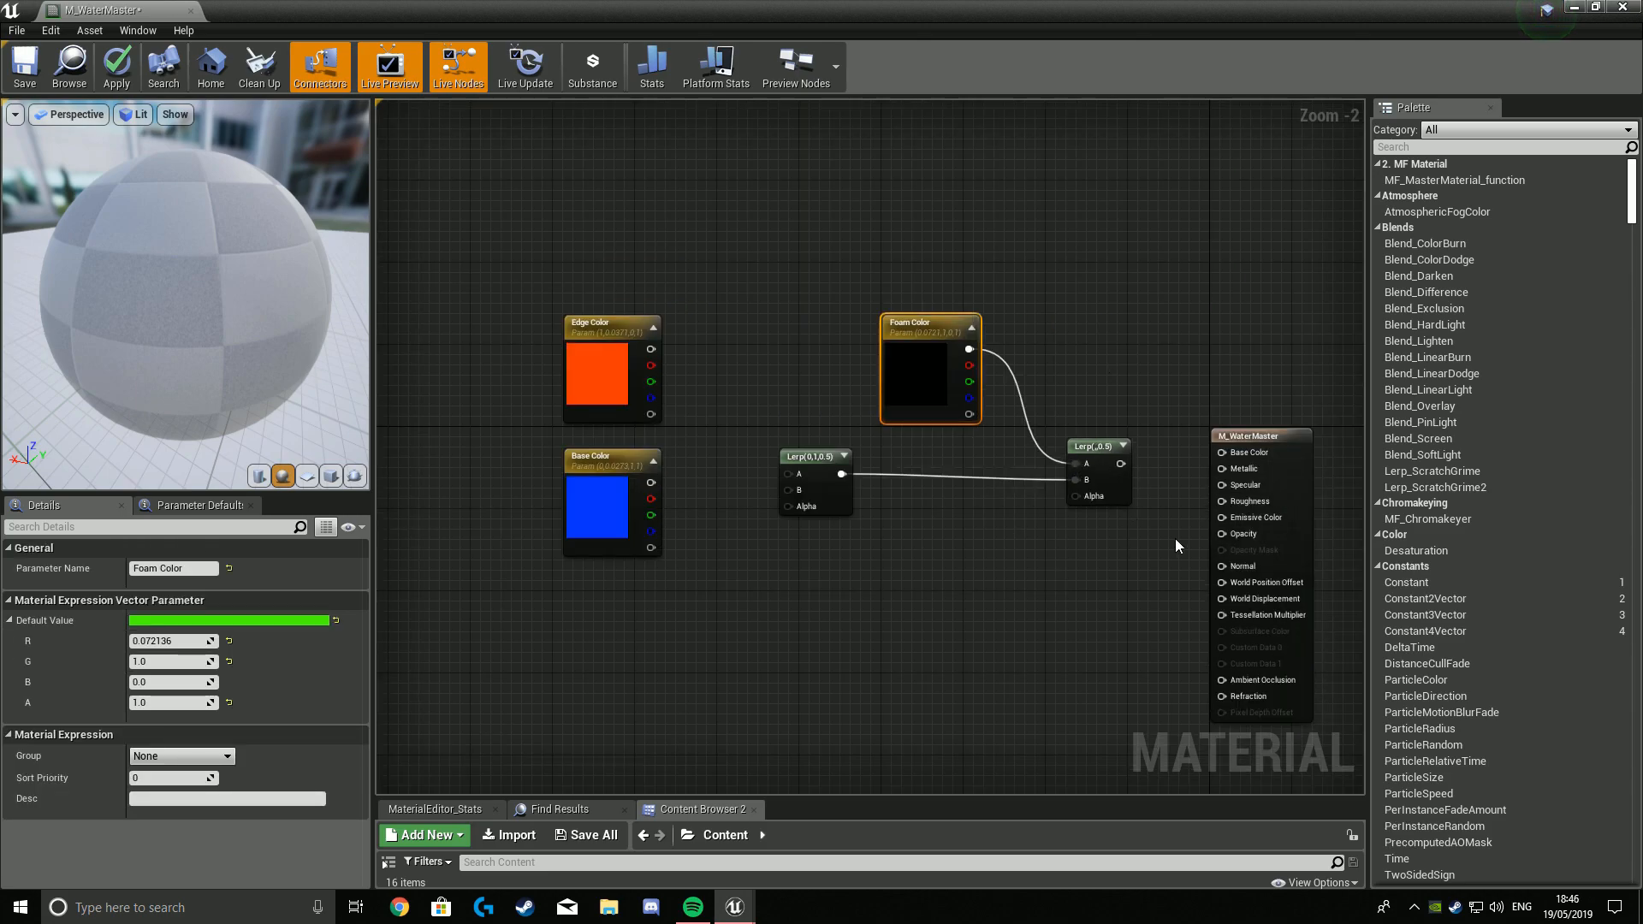
# Add a DepthFade node below the first Lerp and place a copy of it below the second Lerp.
pyautogui.click(681, 608)
pyautogui.rightClick(681, 609)
pyautogui.write('de')
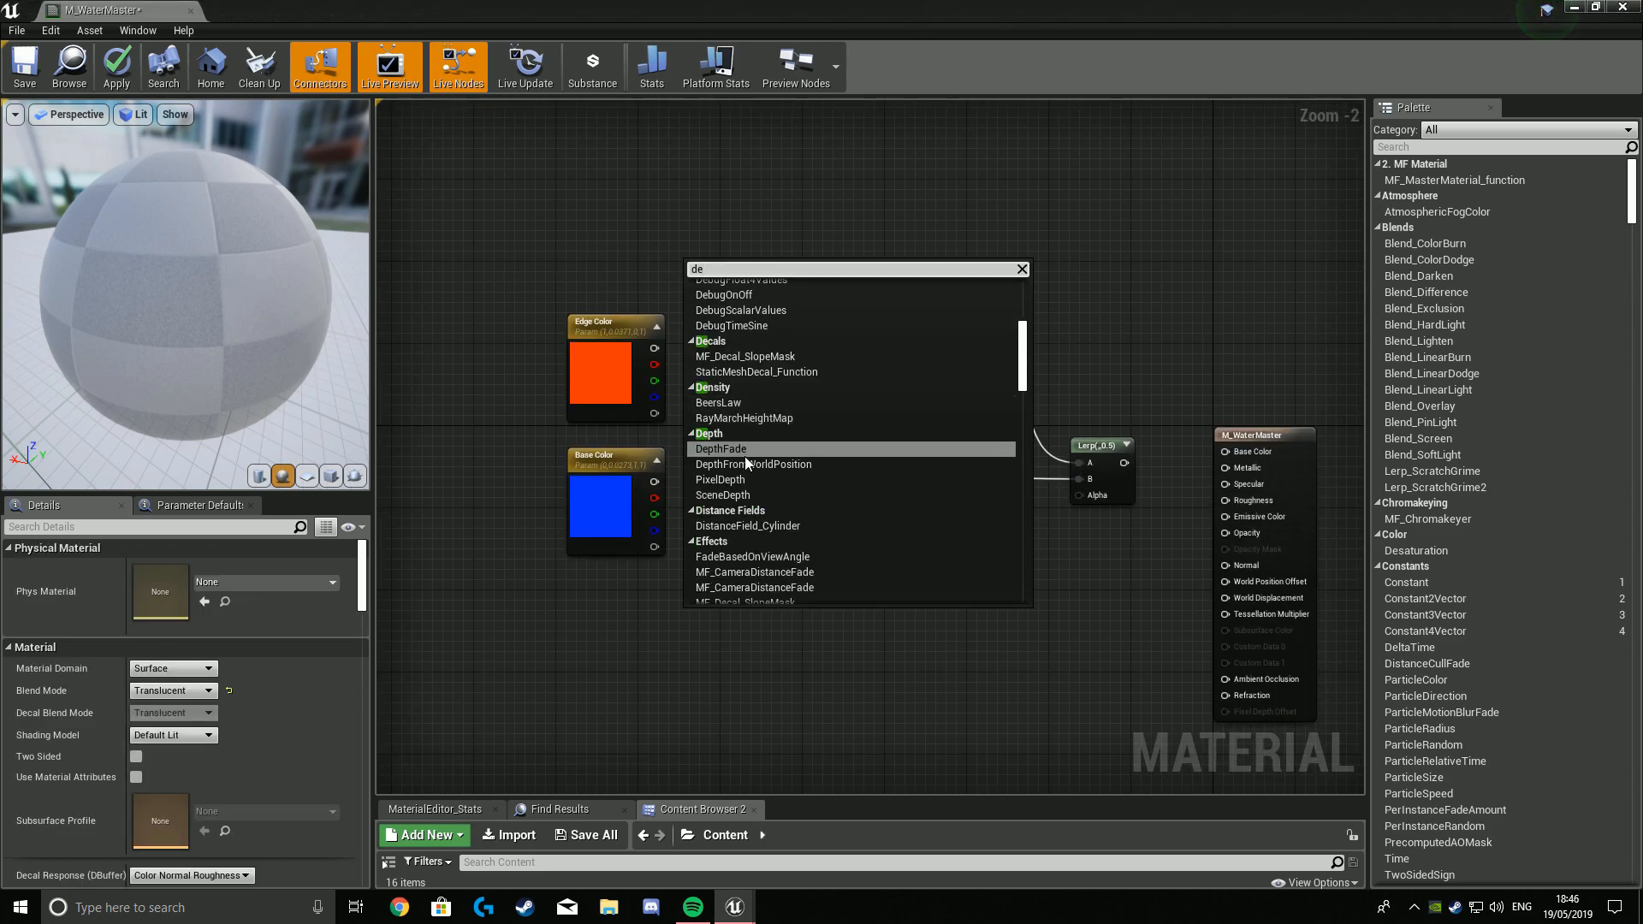
pyautogui.click(794, 449)
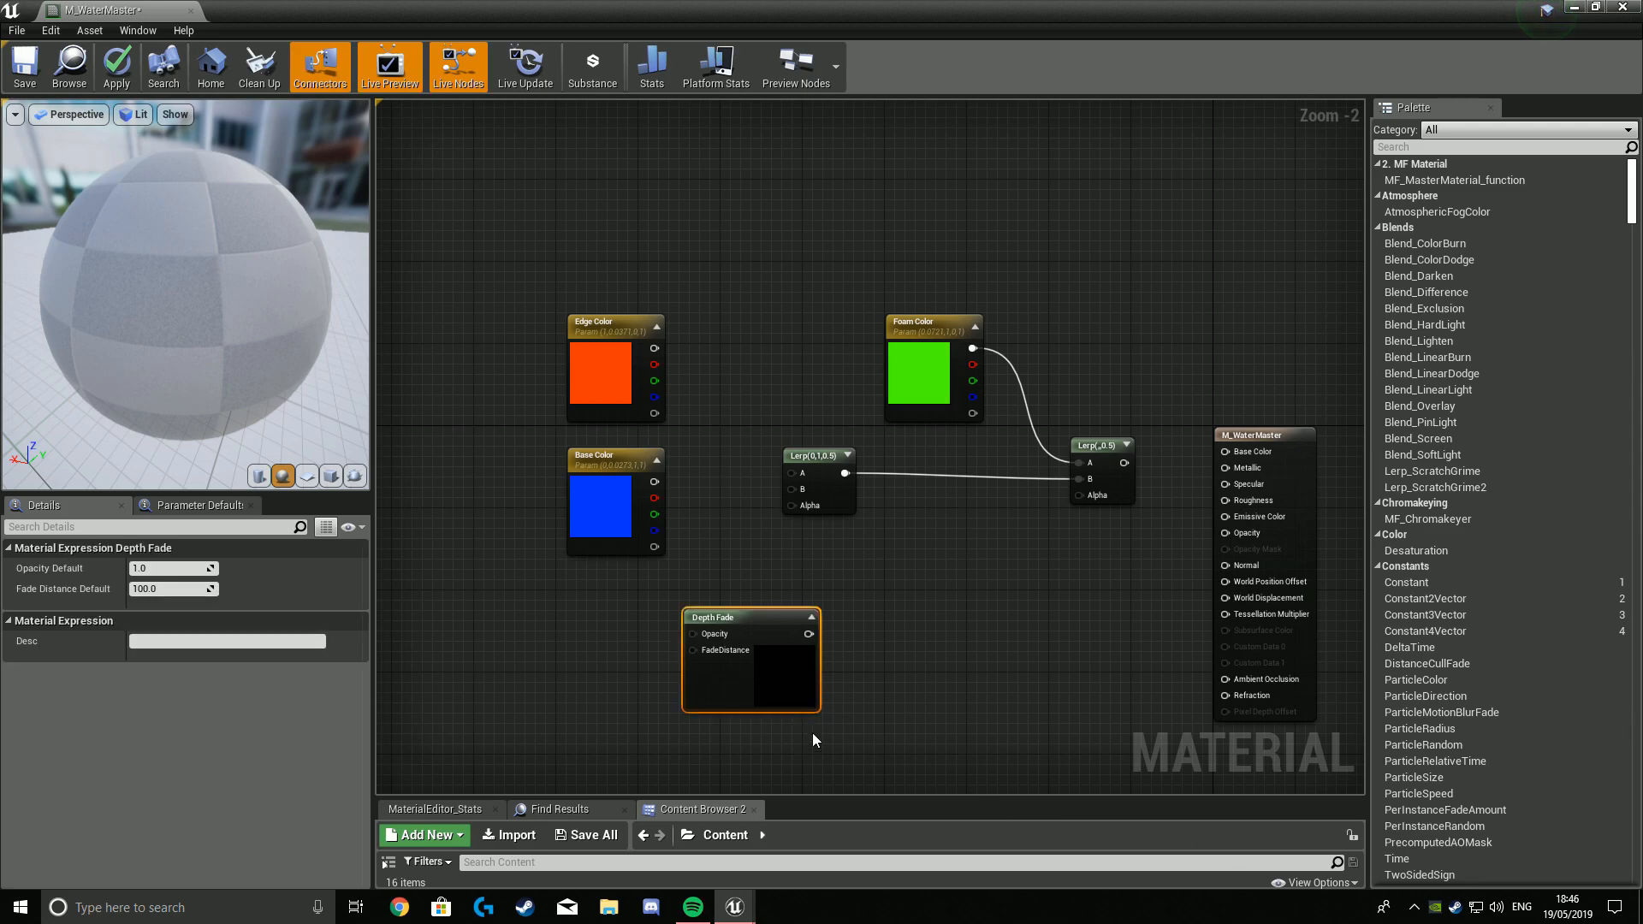
pyautogui.hotkey('ctrl', 'c')
pyautogui.hotkey('ctrl', 'v')
pyautogui.moveTo(874, 739); pyautogui.dragTo(986, 635)
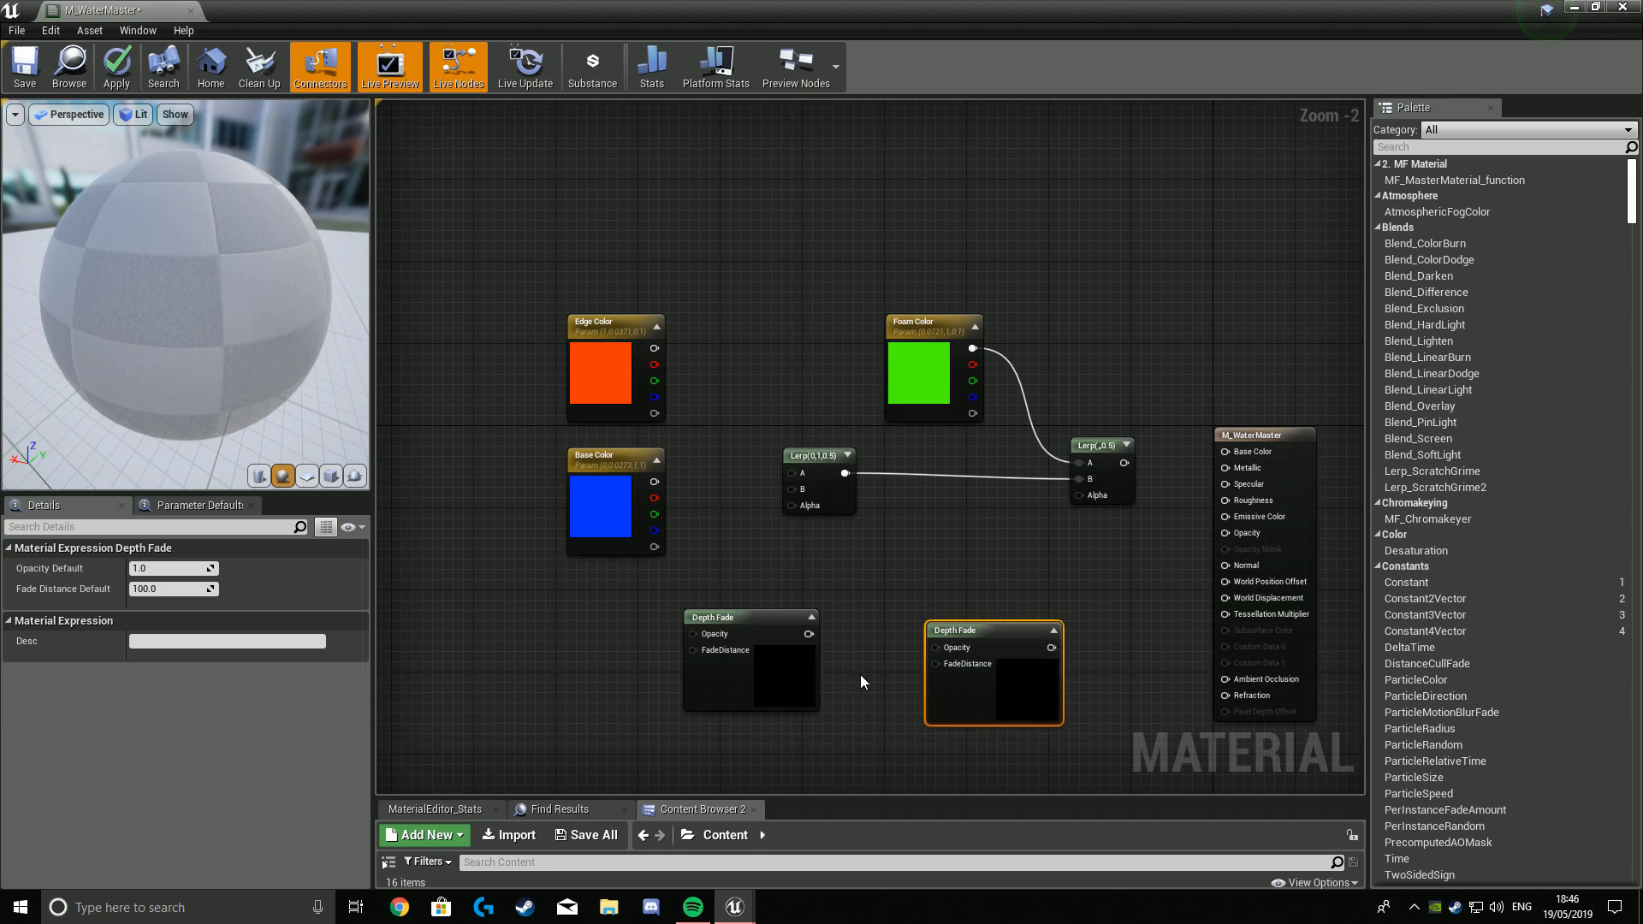
# Connect each Depth Fade to its Lerp's Alpha, and connect Edge Color to A and Base Color to B of the first Lerp.
pyautogui.moveTo(752, 633); pyautogui.dragTo(799, 501)
pyautogui.moveTo(1050, 648); pyautogui.dragTo(1080, 499)
pyautogui.moveTo(655, 351); pyautogui.dragTo(789, 475)
pyautogui.moveTo(652, 481); pyautogui.dragTo(789, 489)
# Tidy the graph by moving the Edge Color and Base Color nodes up-left and both Depth Fade nodes closer to their Lerps.
pyautogui.moveTo(609, 512); pyautogui.dragTo(580, 446)
pyautogui.click(654, 538)
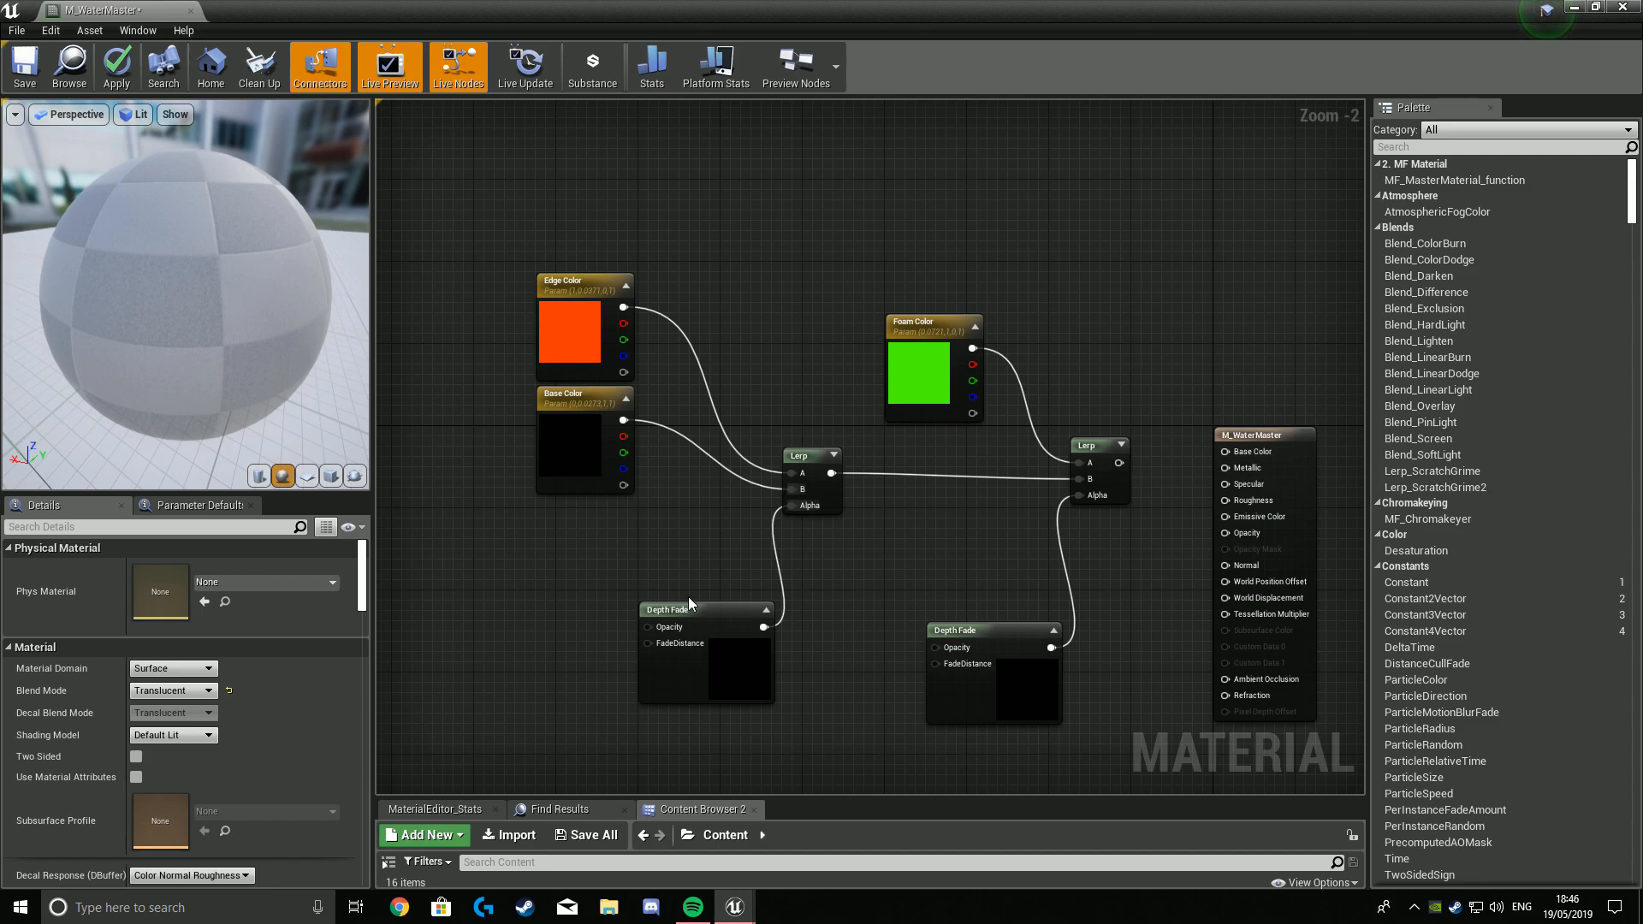
pyautogui.moveTo(689, 609); pyautogui.dragTo(679, 568)
pyautogui.moveTo(974, 635); pyautogui.dragTo(963, 583)
pyautogui.click(647, 613)
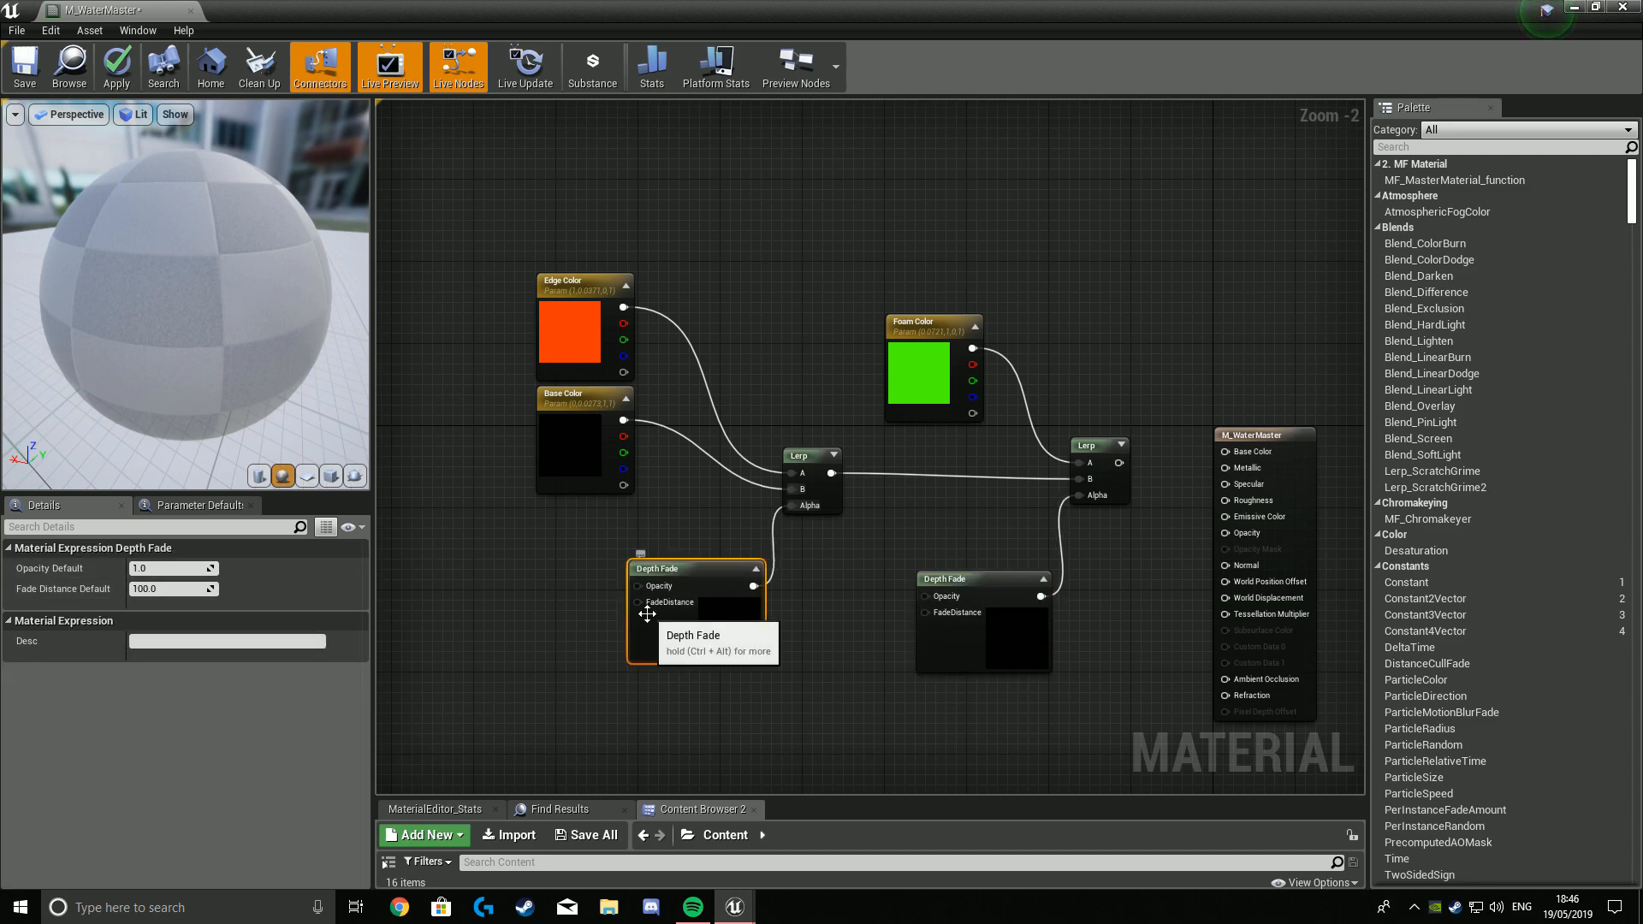
pyautogui.moveTo(694, 626); pyautogui.dragTo(657, 628)
# Add two scalar parameters, one above the other, to the left of the first Depth Fade node.
pyautogui.click(560, 605)
pyautogui.click(532, 568)
pyautogui.click(543, 633)
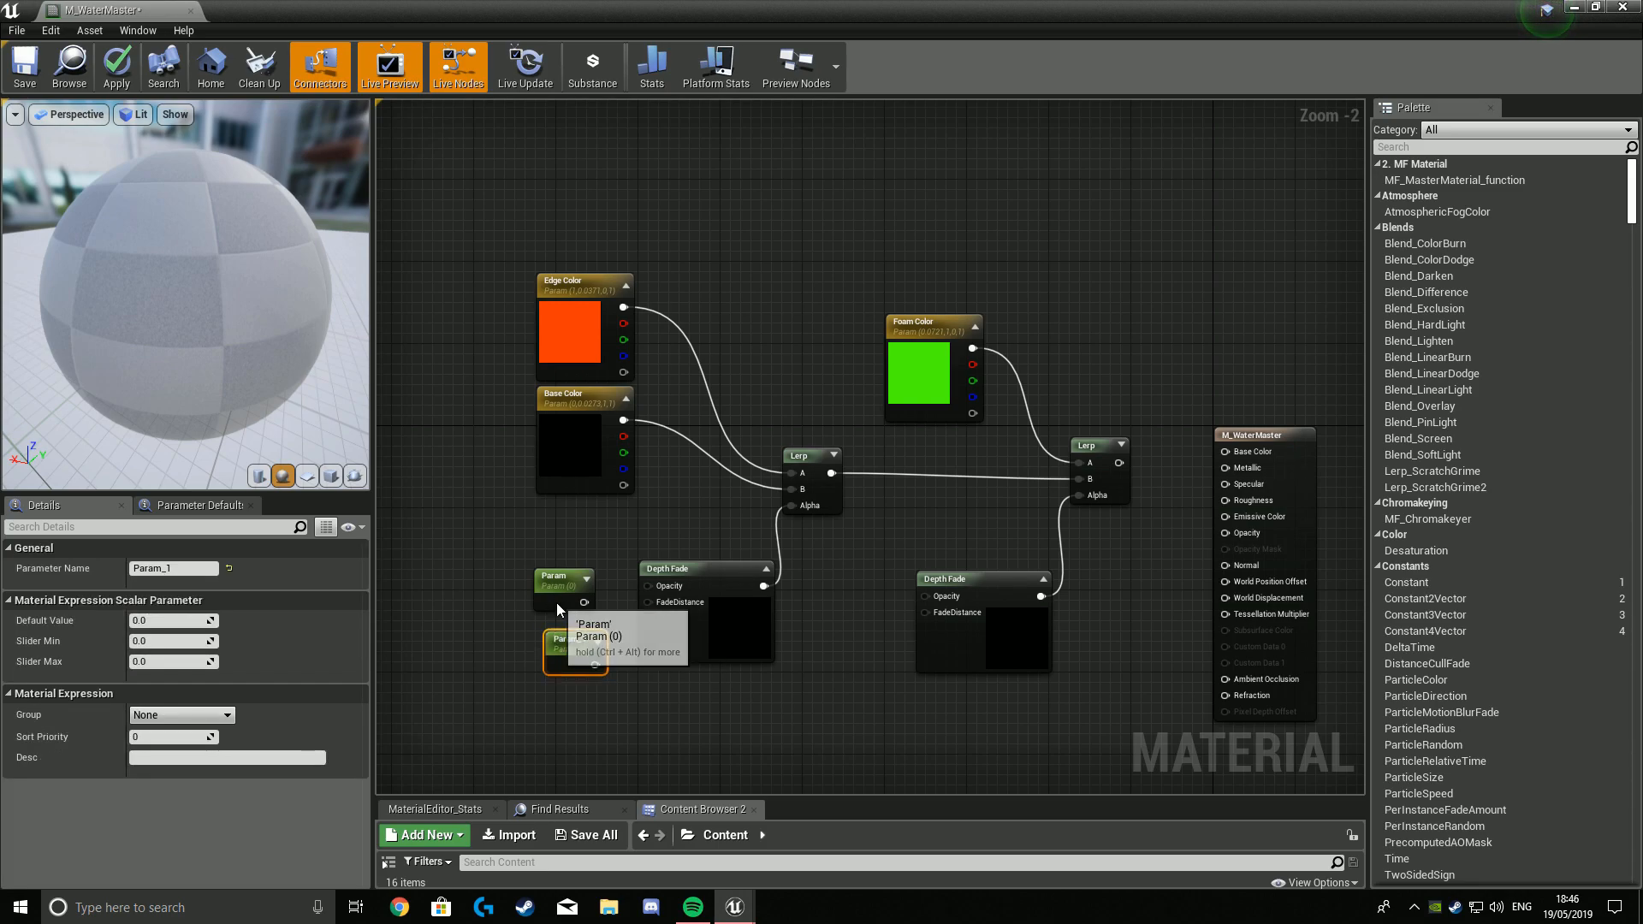
# Name the upper scalar parameter Edge Opacity.
pyautogui.click(556, 603)
pyautogui.click(171, 568)
pyautogui.write('O')
pyautogui.write('DepthDa')
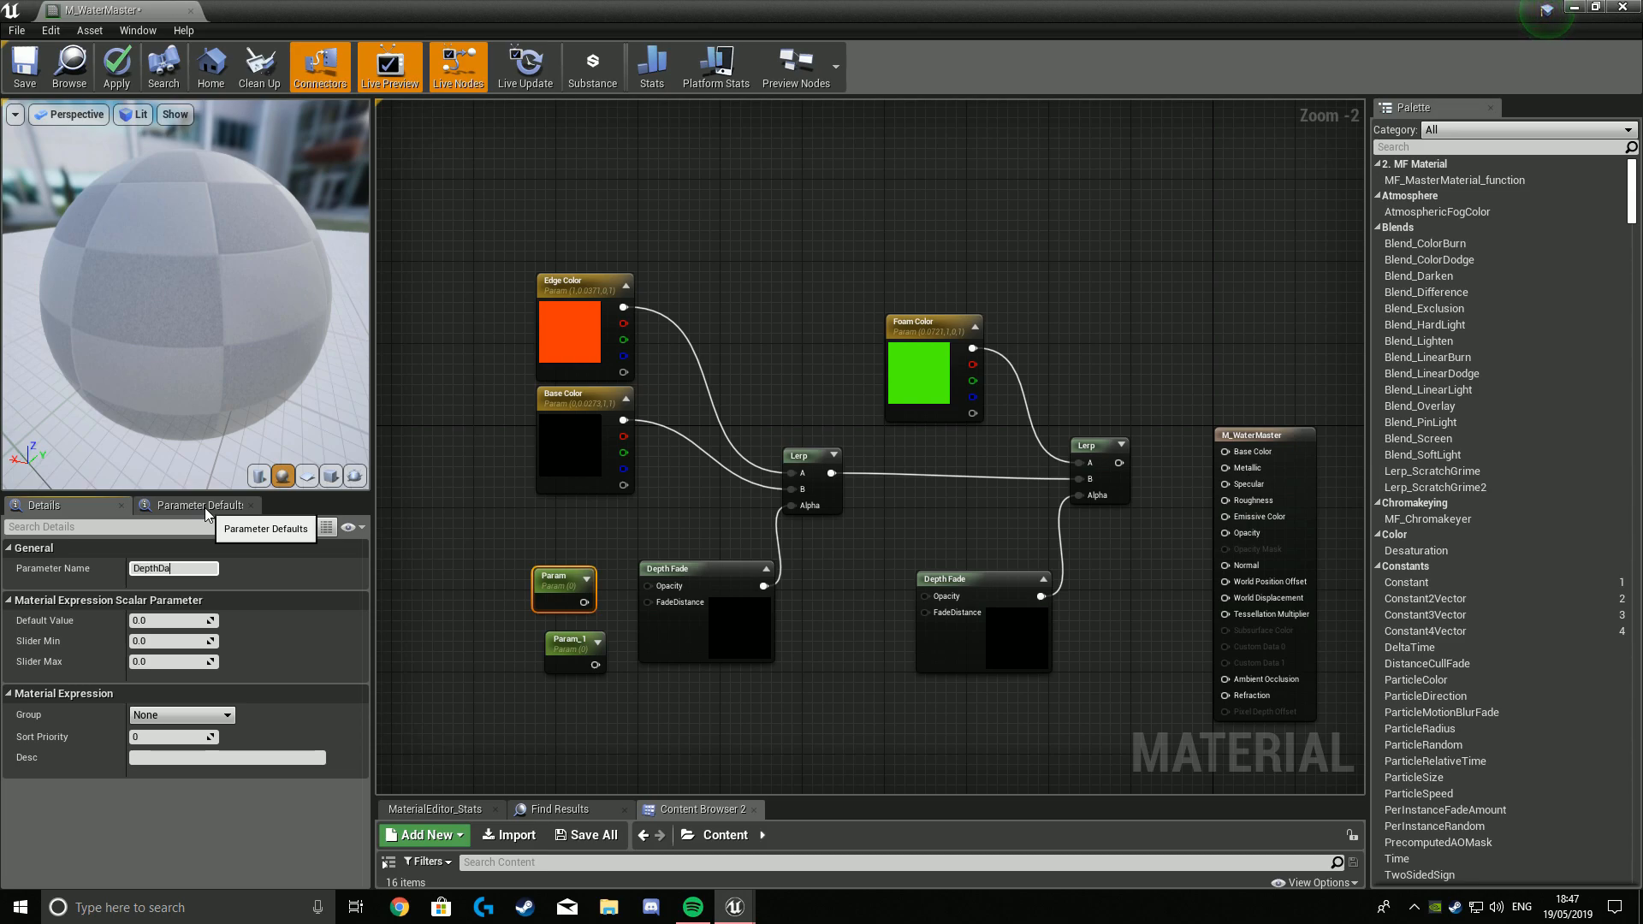
pyautogui.write('D')
pyautogui.press('BackSpace')
pyautogui.press('BackSpace')
pyautogui.press('BackSpace')
pyautogui.press('BackSpace')
pyautogui.press('BackSpace')
pyautogui.press('BackSpace')
pyautogui.write('Edge')
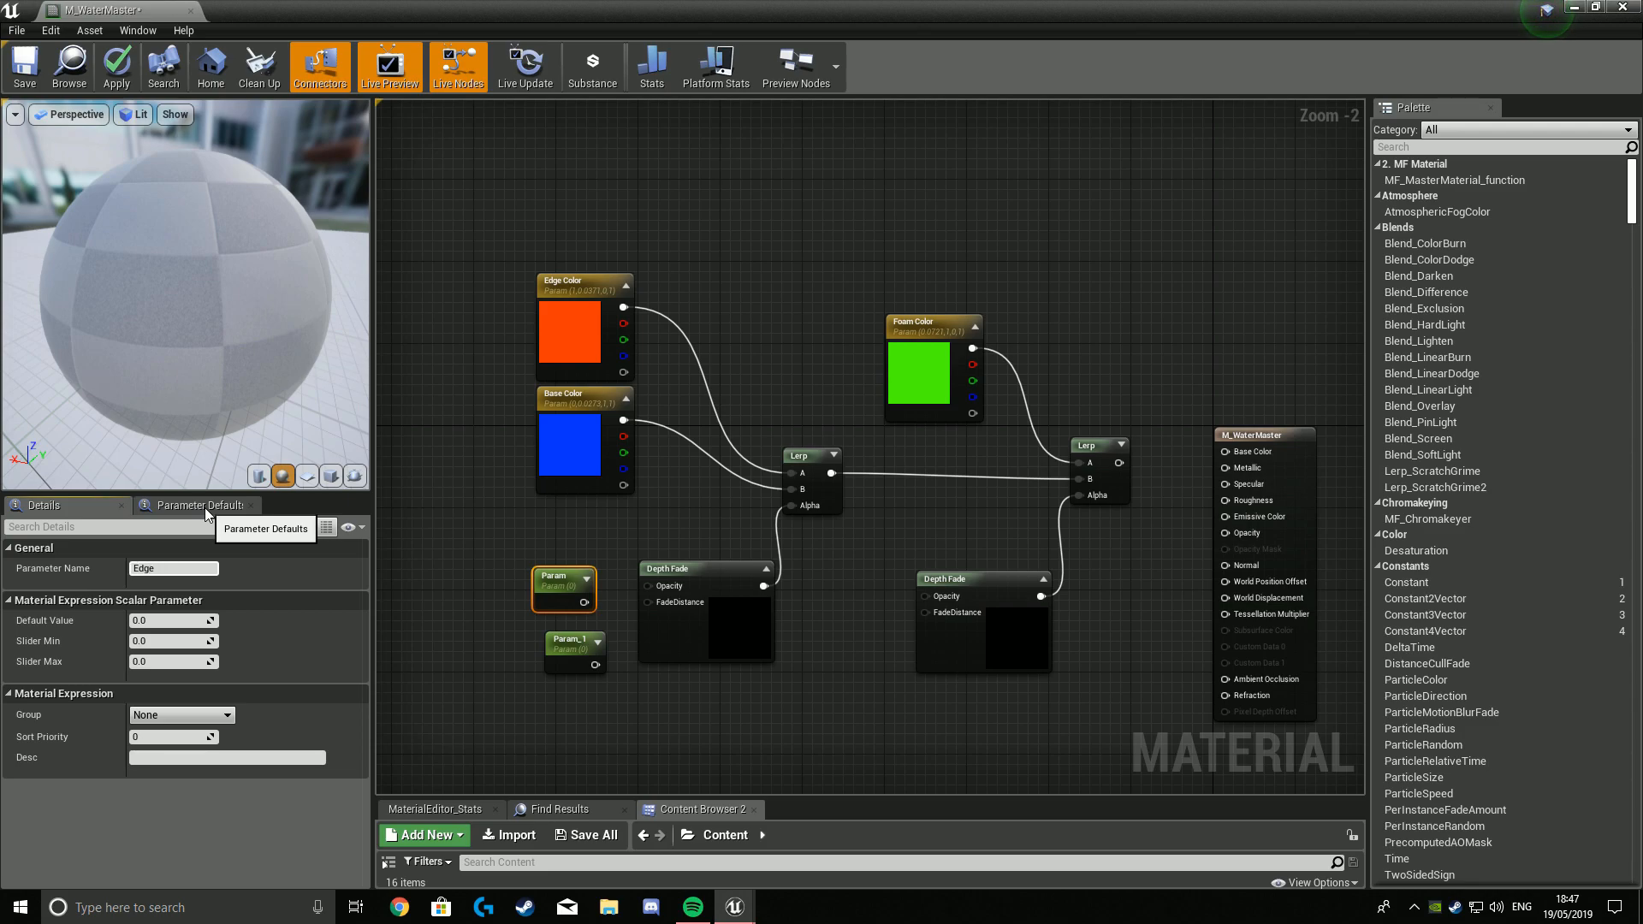
pyautogui.write(' Opacity')
pyautogui.press('Return')
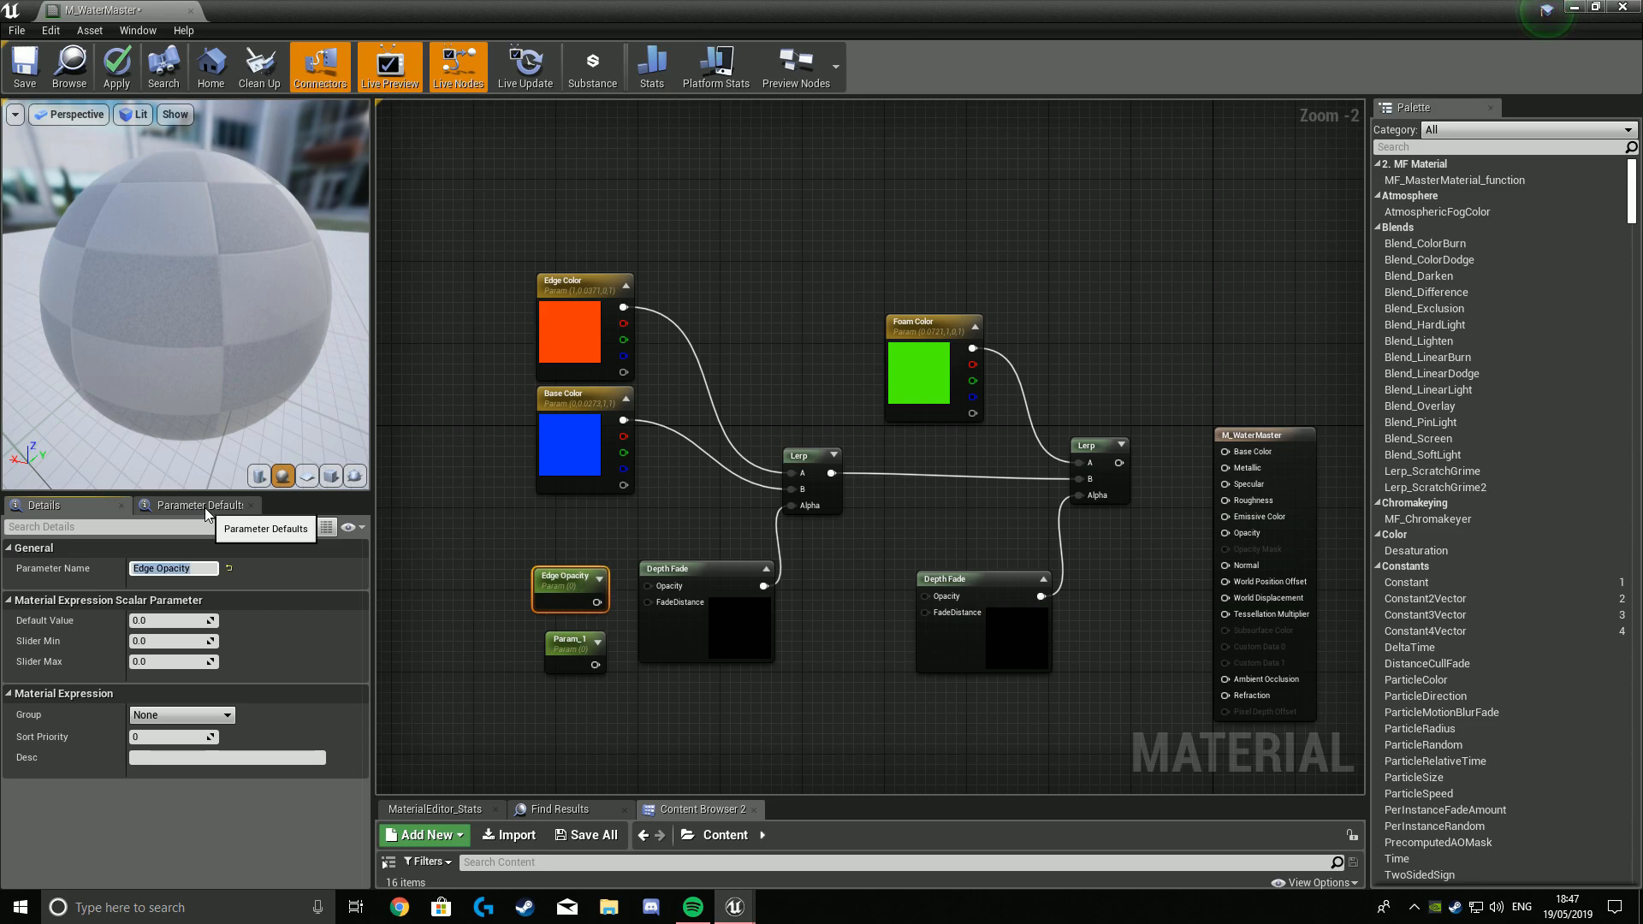
# Shift the second Depth Fade node right, place the unnamed scalar parameter beside it and name that parameter Foam Opacity.
pyautogui.moveTo(975, 581); pyautogui.dragTo(1027, 582)
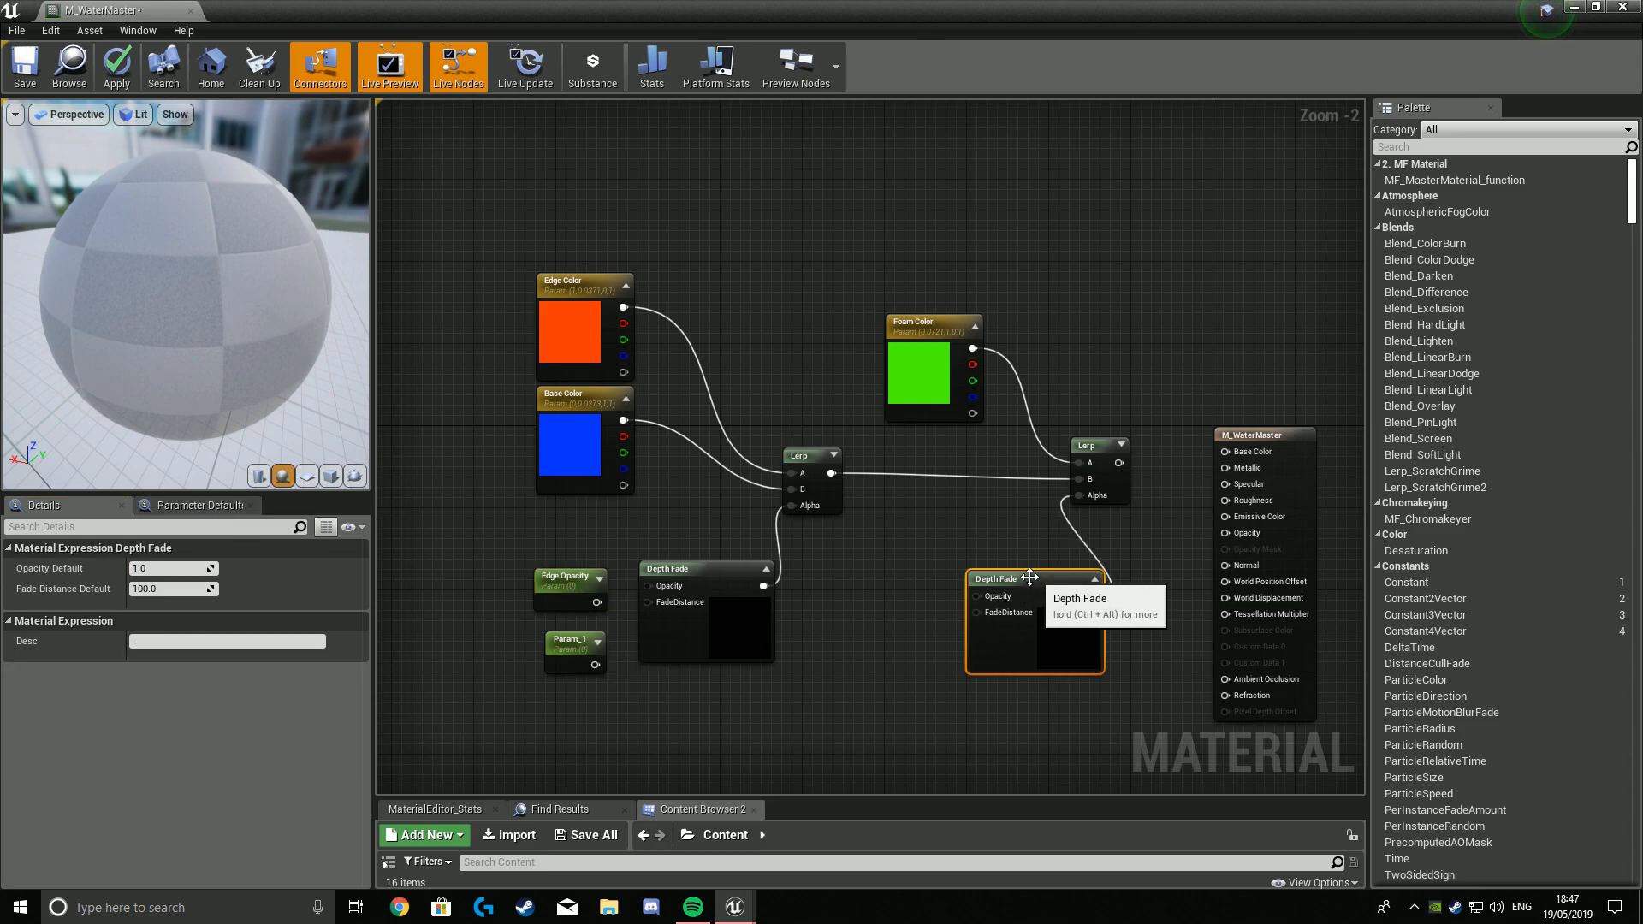
pyautogui.moveTo(574, 647); pyautogui.dragTo(908, 576)
pyautogui.click(160, 568)
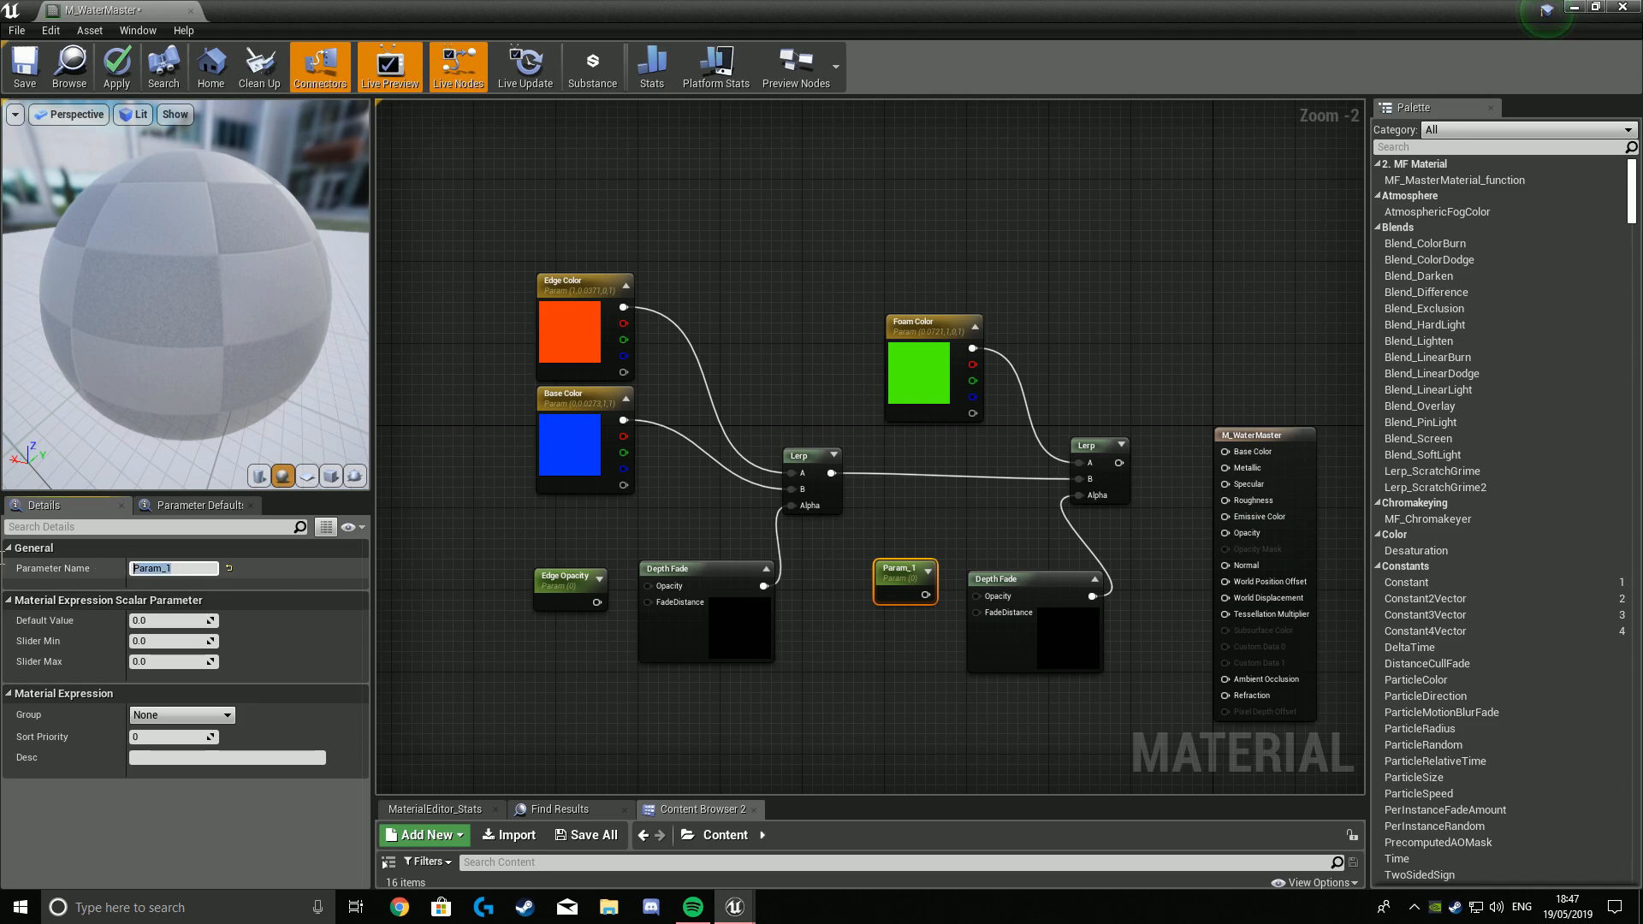
pyautogui.write('Fo')
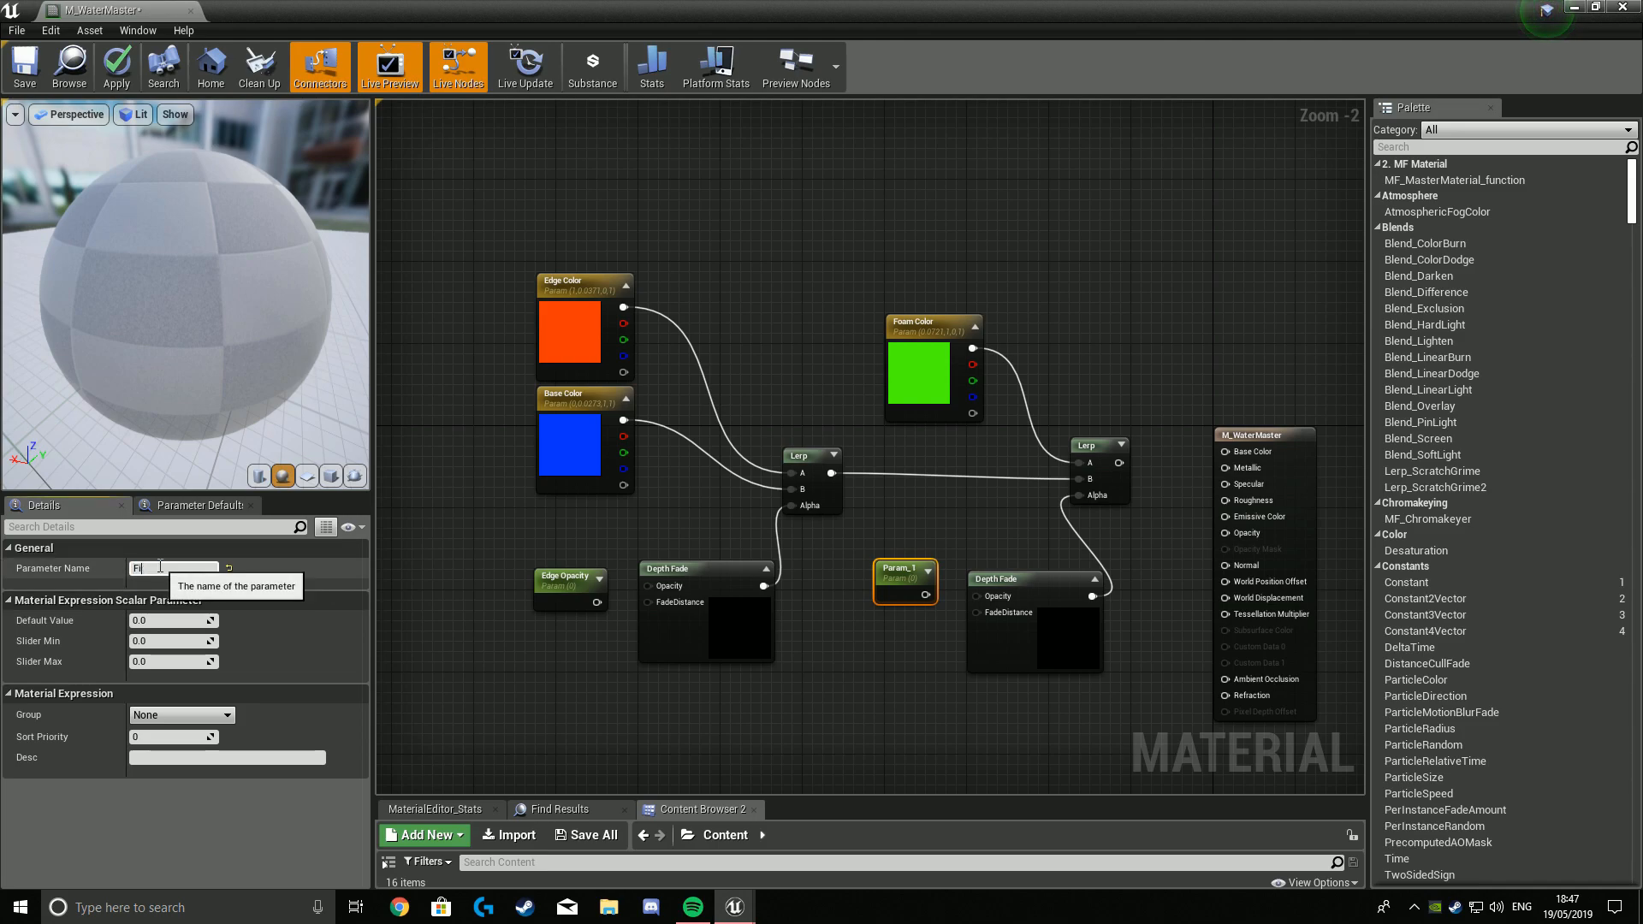
pyautogui.write('am Opacity')
pyautogui.press('Return')
# Connect Edge Opacity to the first Depth Fade's Opacity input and Foam Opacity to the second Depth Fade's Opacity input.
pyautogui.click(587, 556)
pyautogui.click(595, 606)
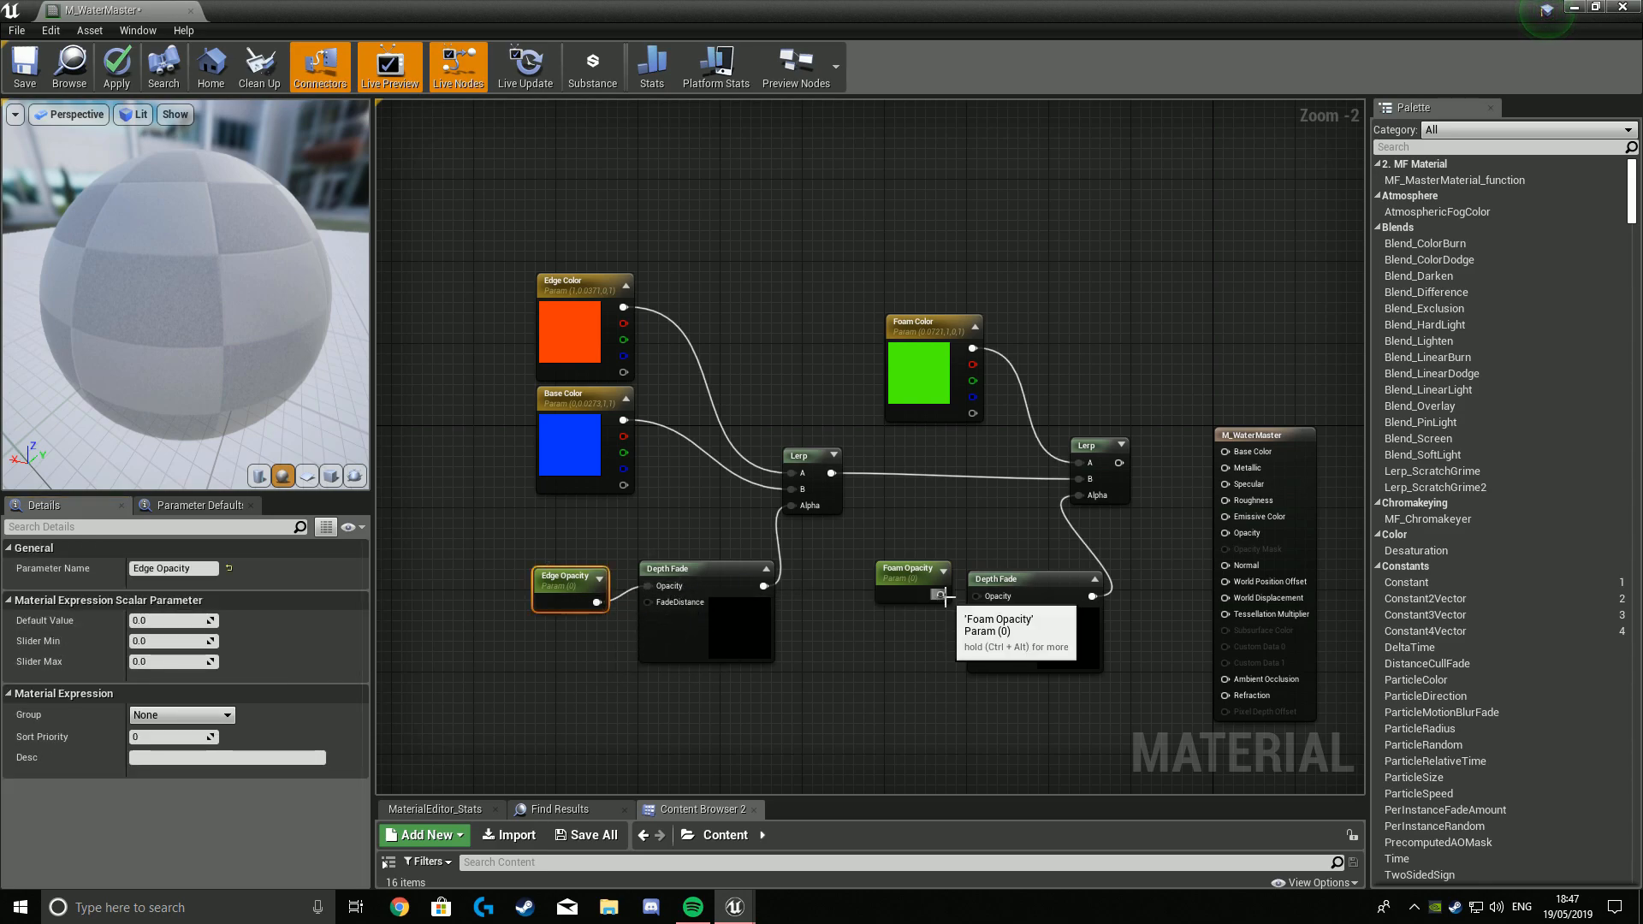
pyautogui.click(1015, 598)
pyautogui.moveTo(939, 596); pyautogui.dragTo(976, 596)
# Set the default value of both Edge Opacity and Foam Opacity to 0.9541.
pyautogui.click(556, 590)
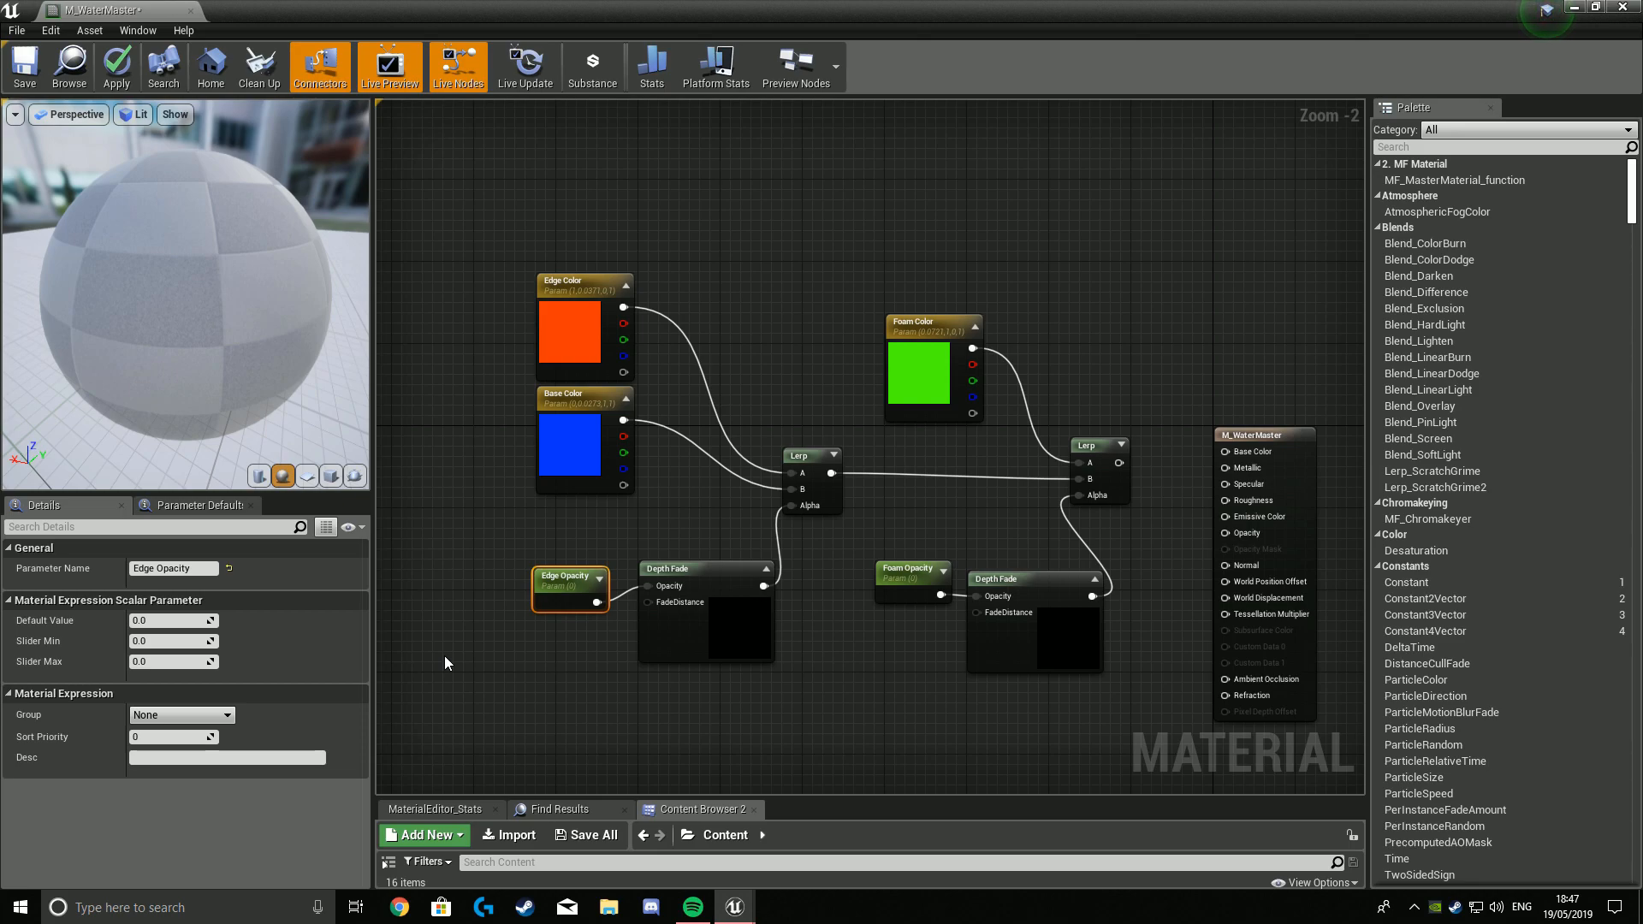
pyautogui.click(185, 625)
pyautogui.write('0')
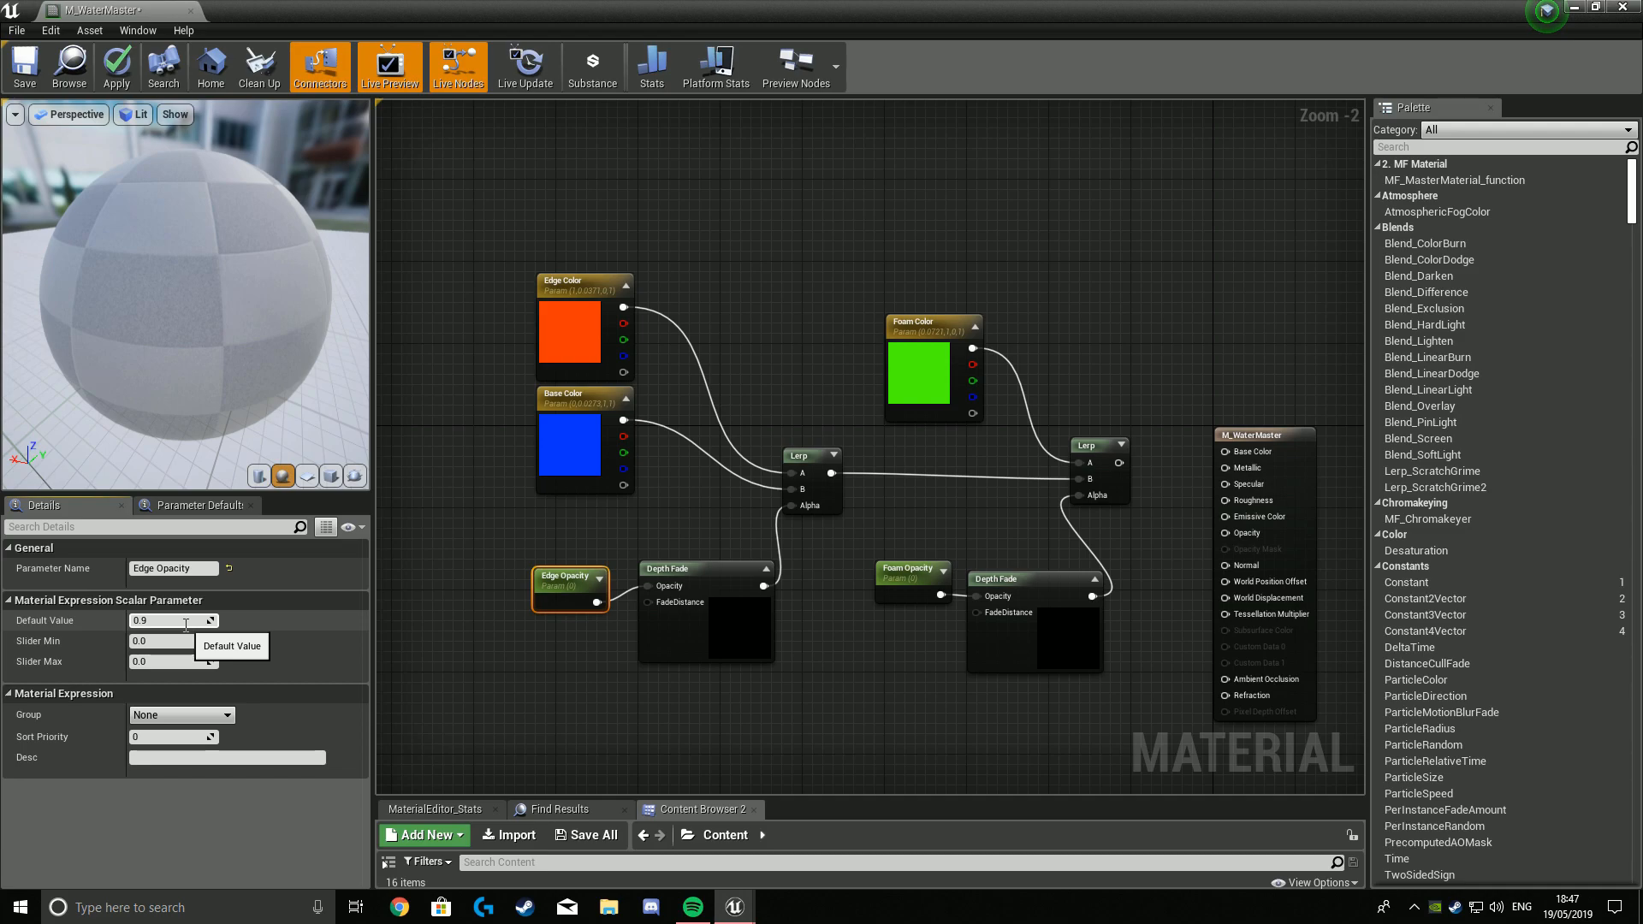
pyautogui.write('.9541')
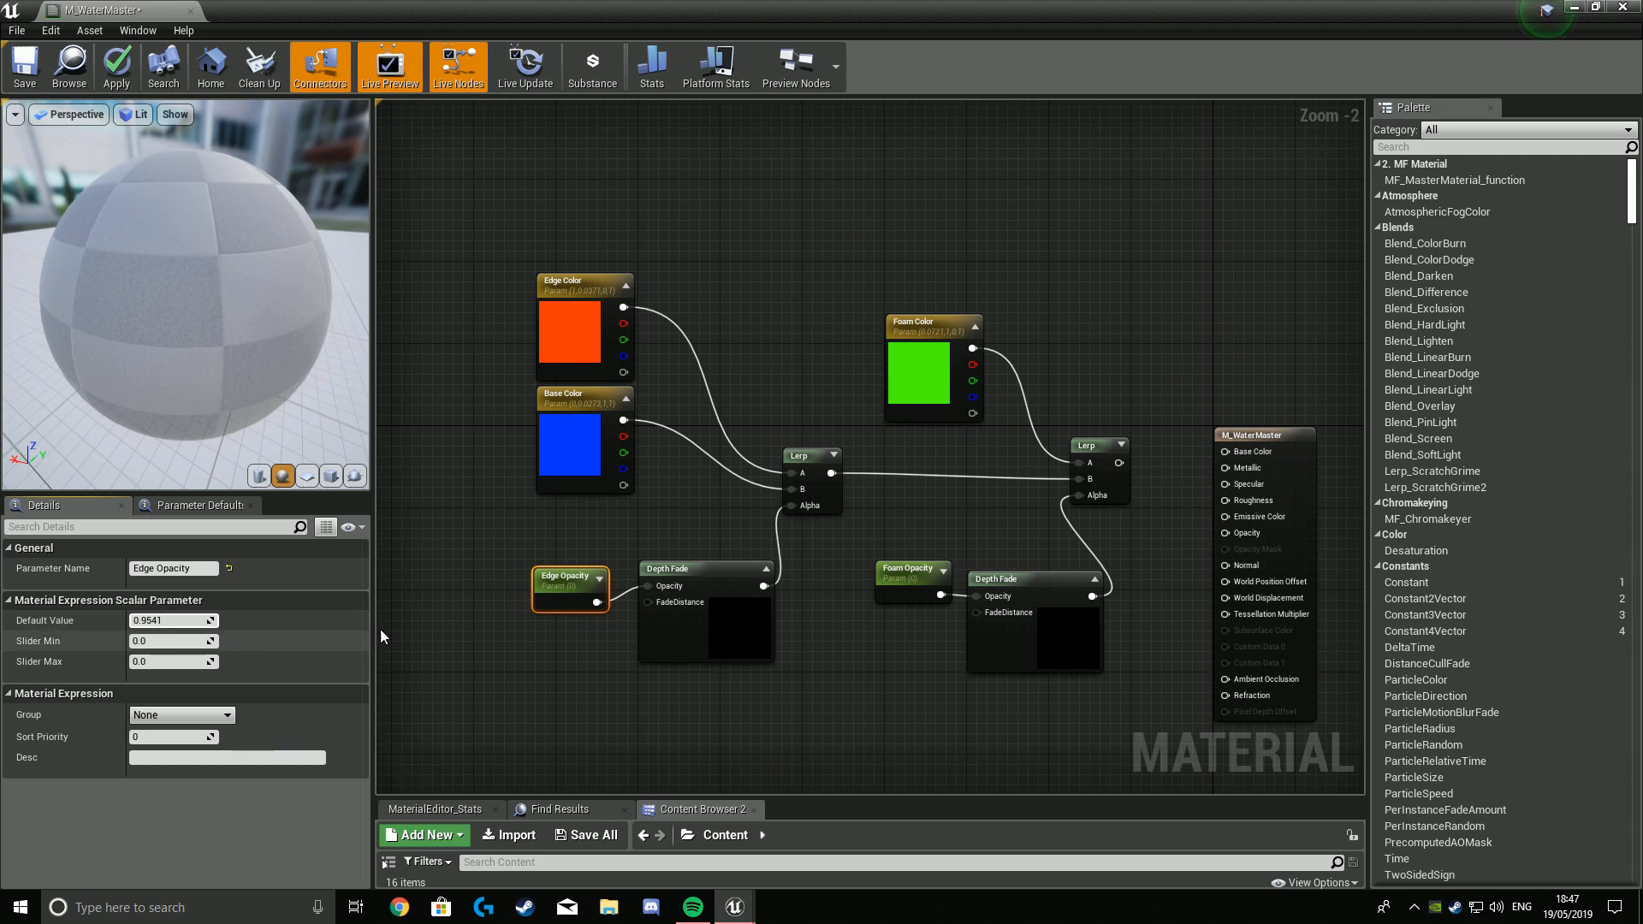
pyautogui.click(772, 717)
pyautogui.click(915, 593)
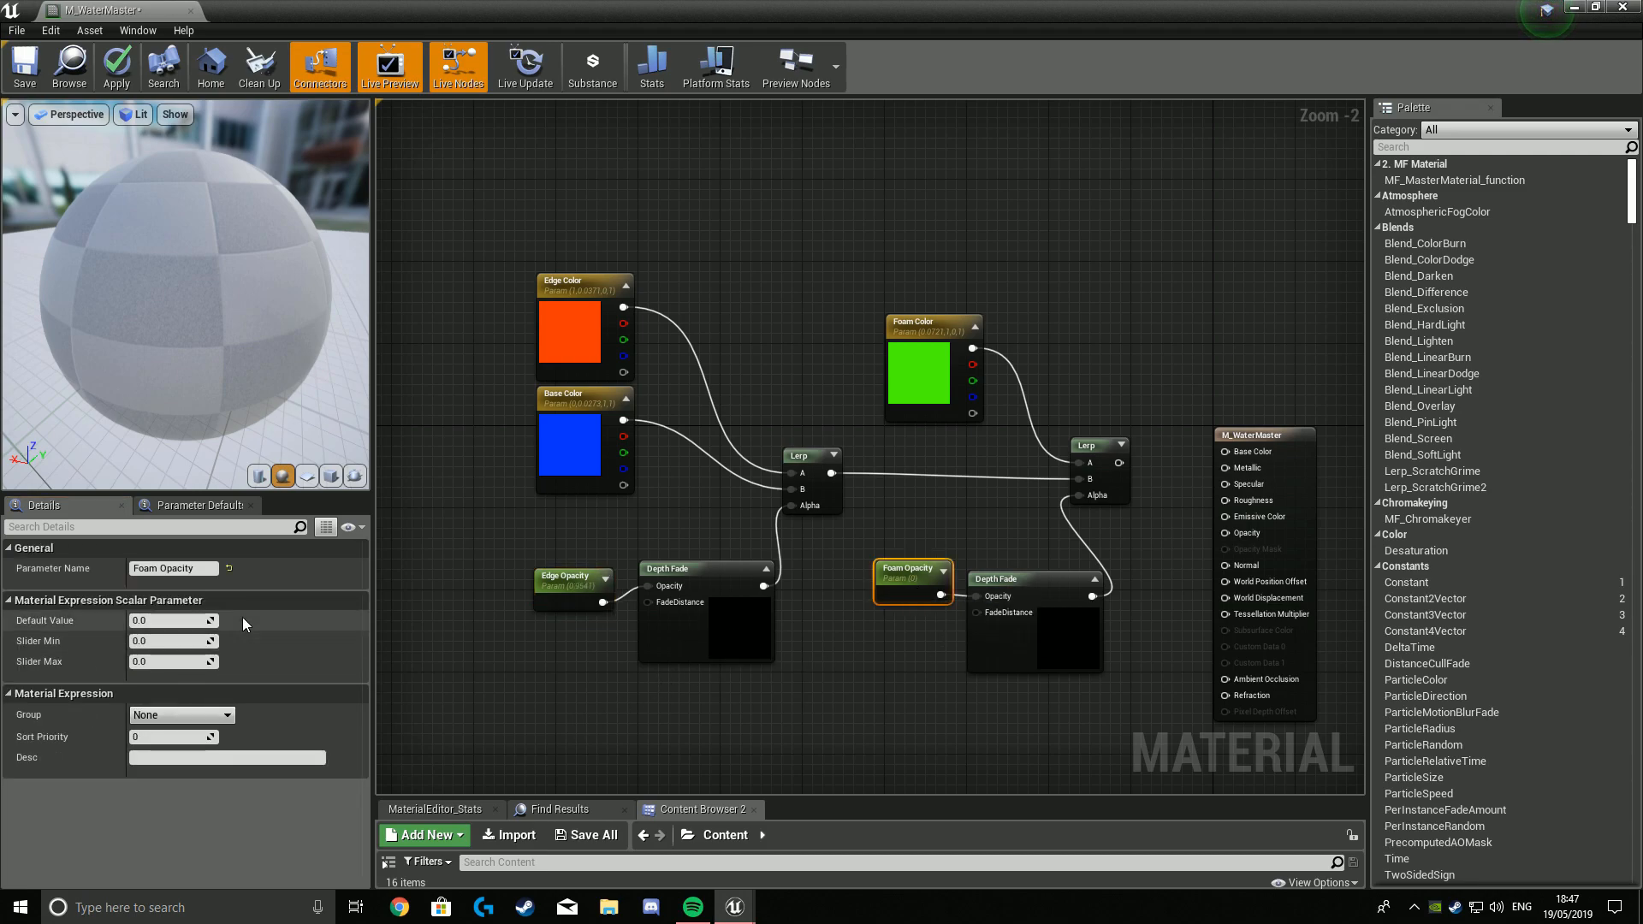
pyautogui.click(171, 620)
pyautogui.write('0.9541')
pyautogui.press('Return')
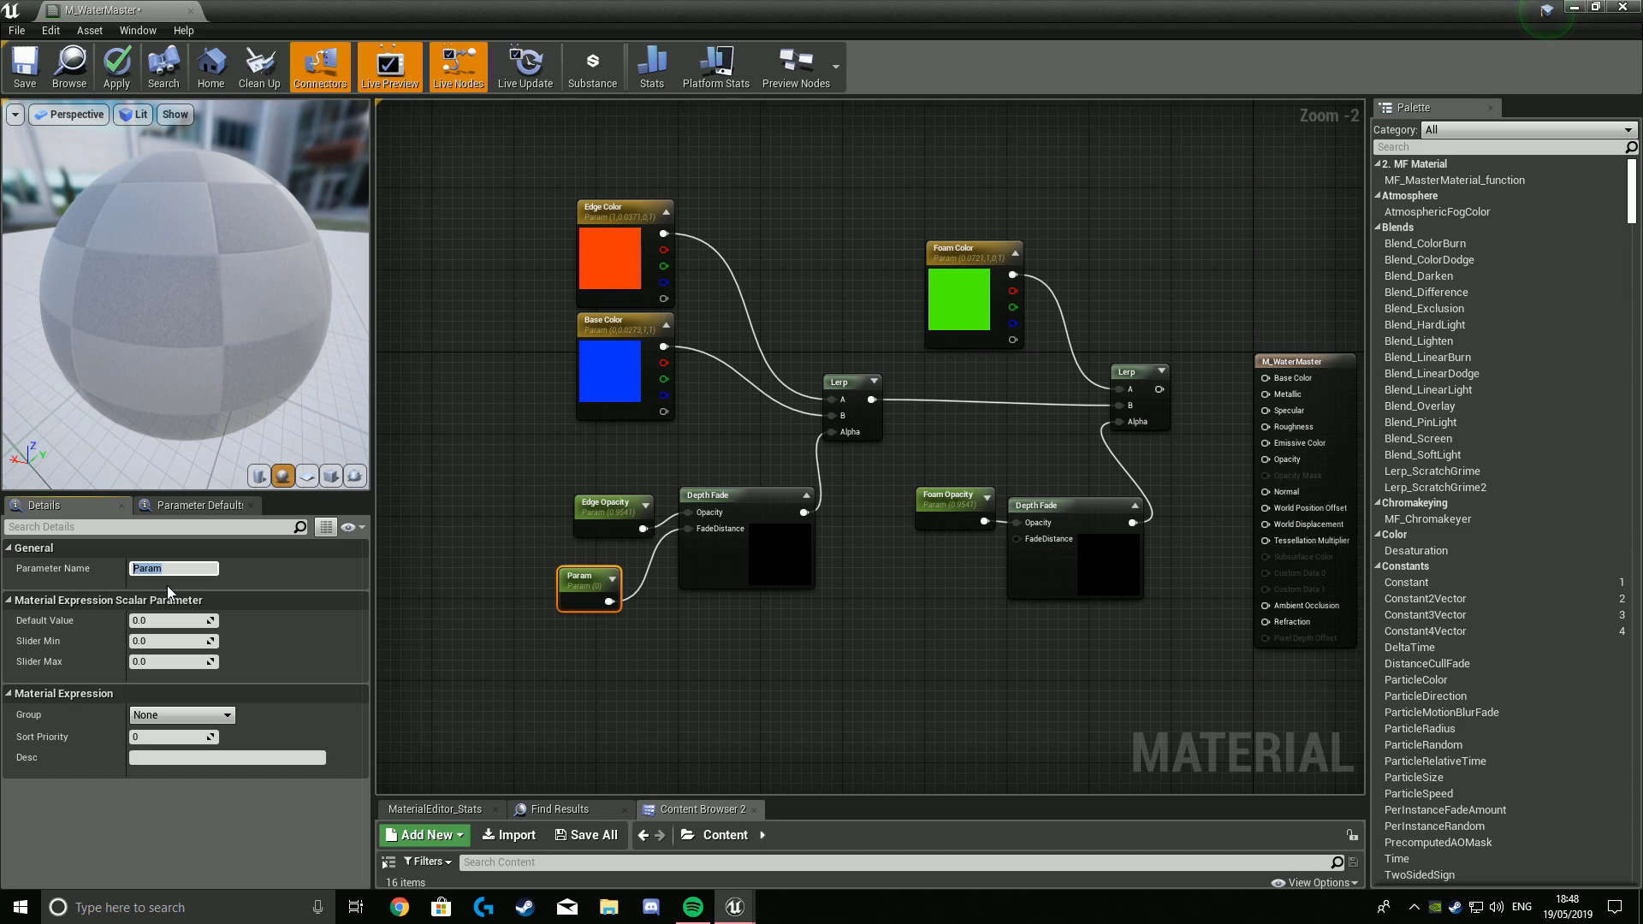
# Name the scalar parameter feeding the first Depth Fade's FadeDistance input Foam Fade Distance.
pyautogui.write('WaterEdgeFo')
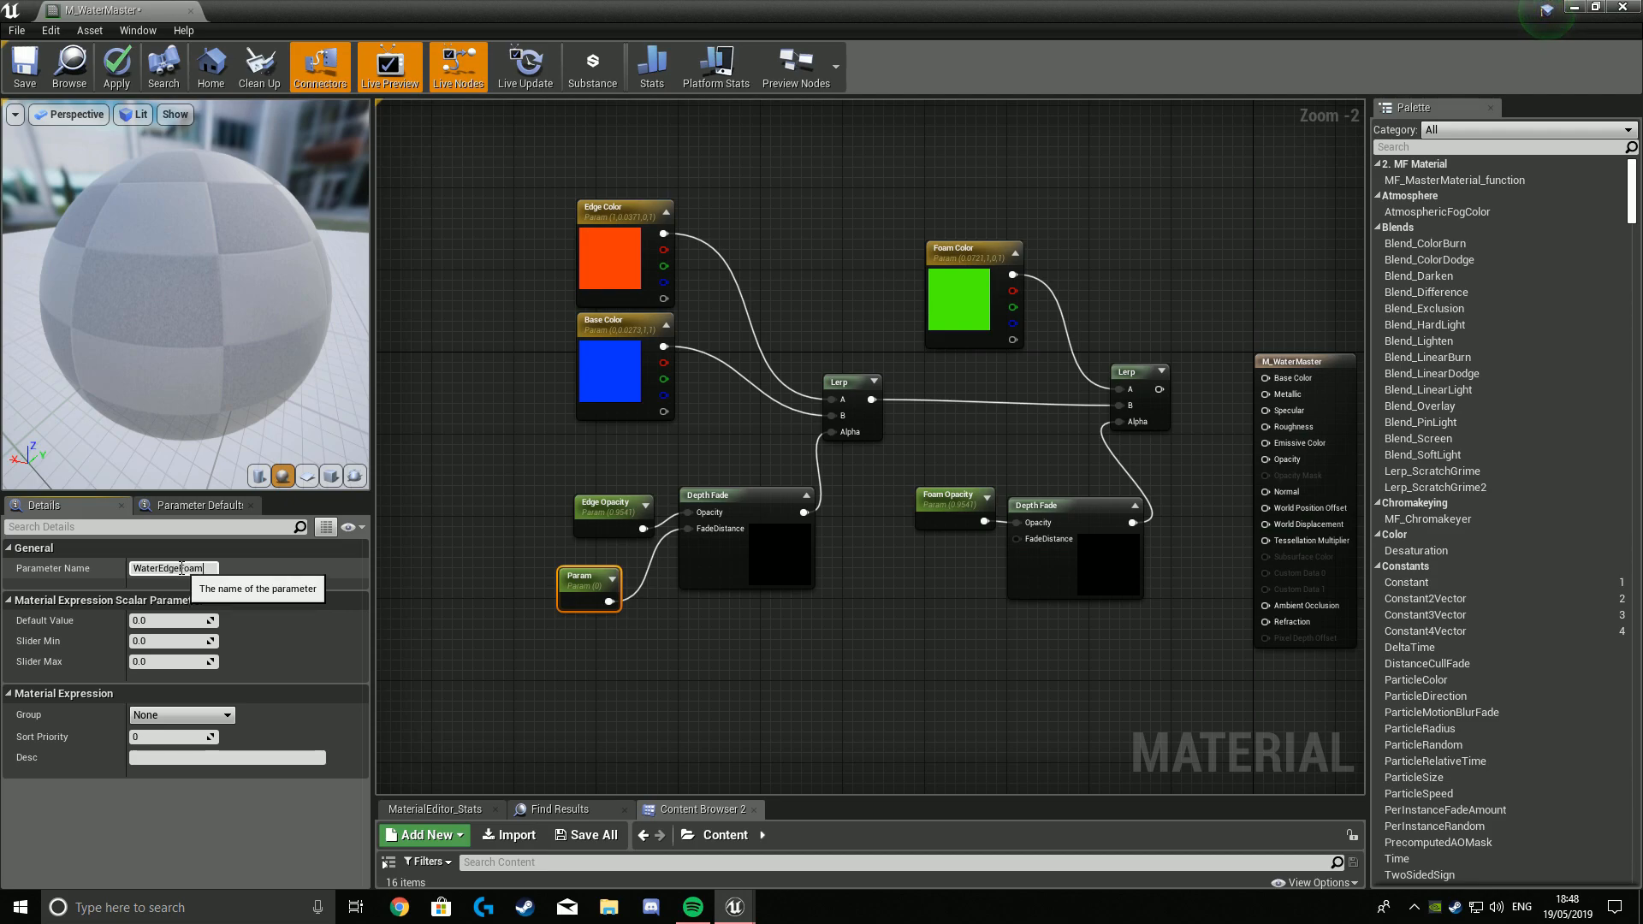
pyautogui.press('BackSpace')
pyautogui.press('BackSpace')
pyautogui.press('BackSpace')
pyautogui.press('BackSpace')
pyautogui.press('BackSpace')
pyautogui.press('BackSpace')
pyautogui.press('BackSpace')
pyautogui.press('BackSpace')
pyautogui.write('Foam Da')
pyautogui.press('BackSpace')
pyautogui.press('BackSpace')
pyautogui.write('Fade Sis')
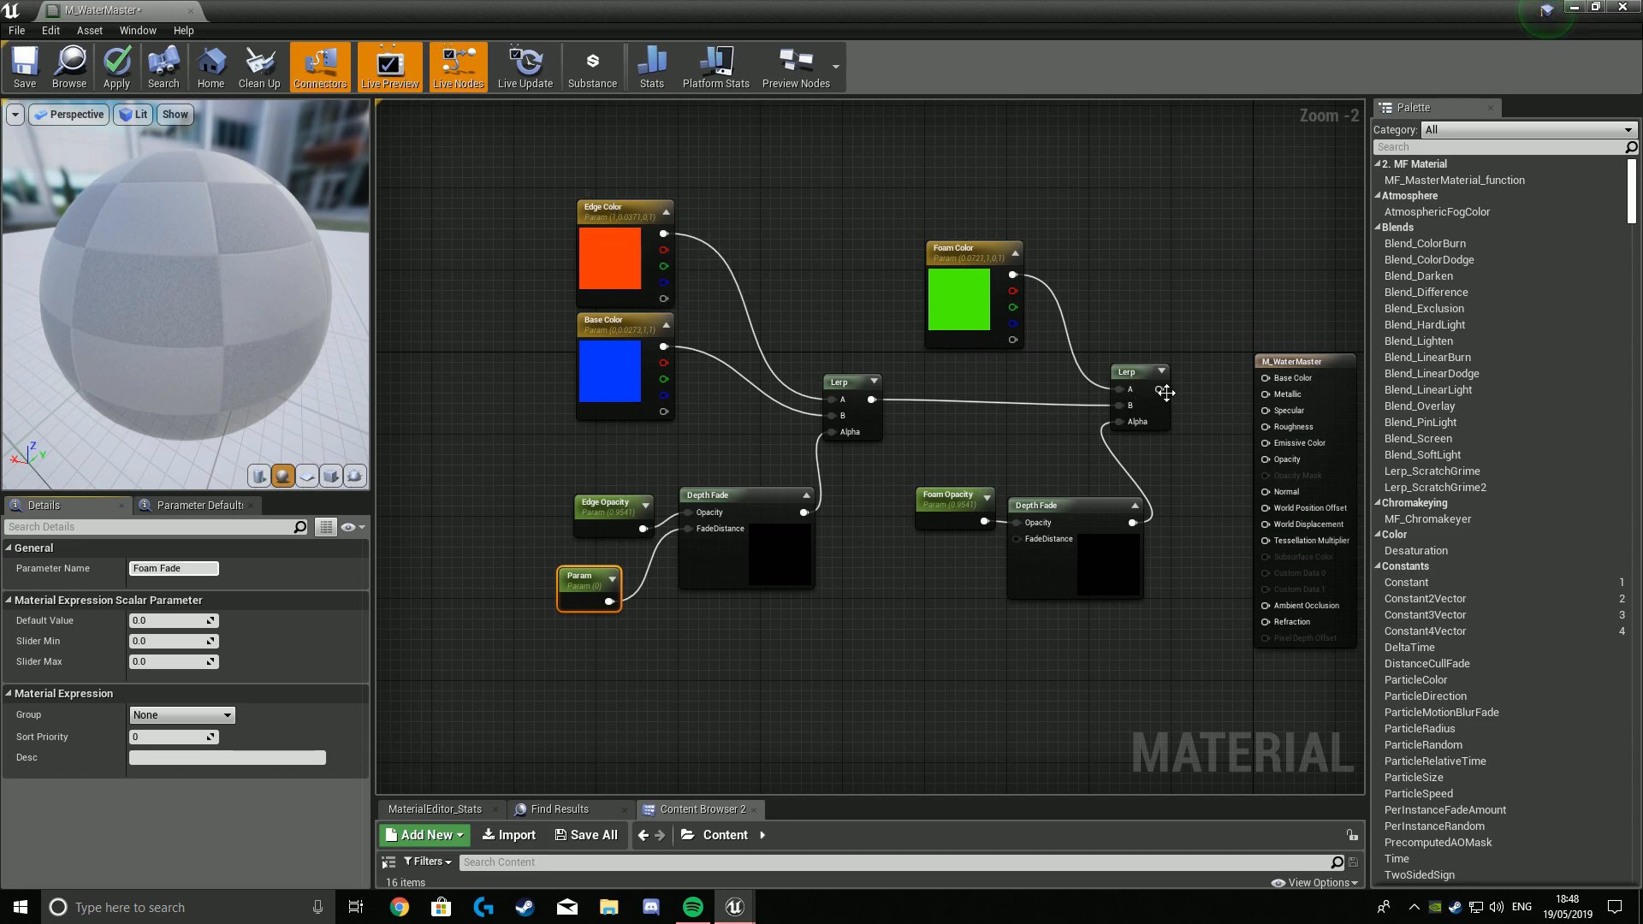
pyautogui.write('Distance')
pyautogui.press('Return')
# Add another scalar parameter below Foam Opacity, beside the second Depth Fade node.
pyautogui.rightClick(911, 576)
pyautogui.click(864, 588)
pyautogui.press('s')
pyautogui.click(903, 576)
pyautogui.moveTo(183, 568); pyautogui.dragTo(1, 591)
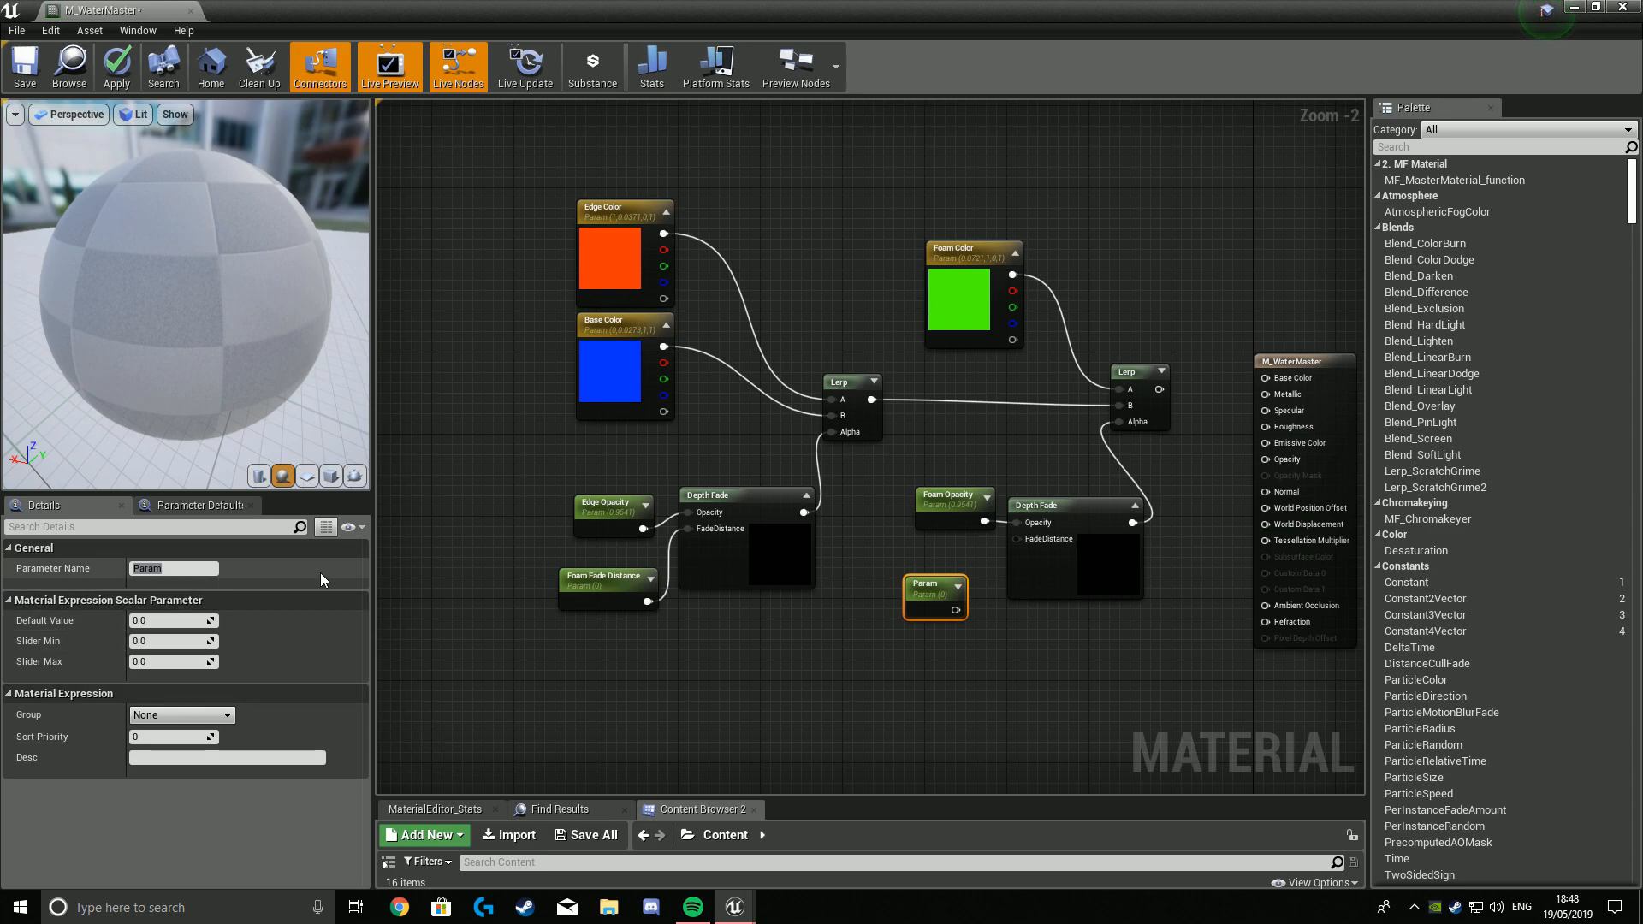
# Rename the fade distance parameter of the first Depth Fade to Edge Fade Distance.
pyautogui.click(603, 582)
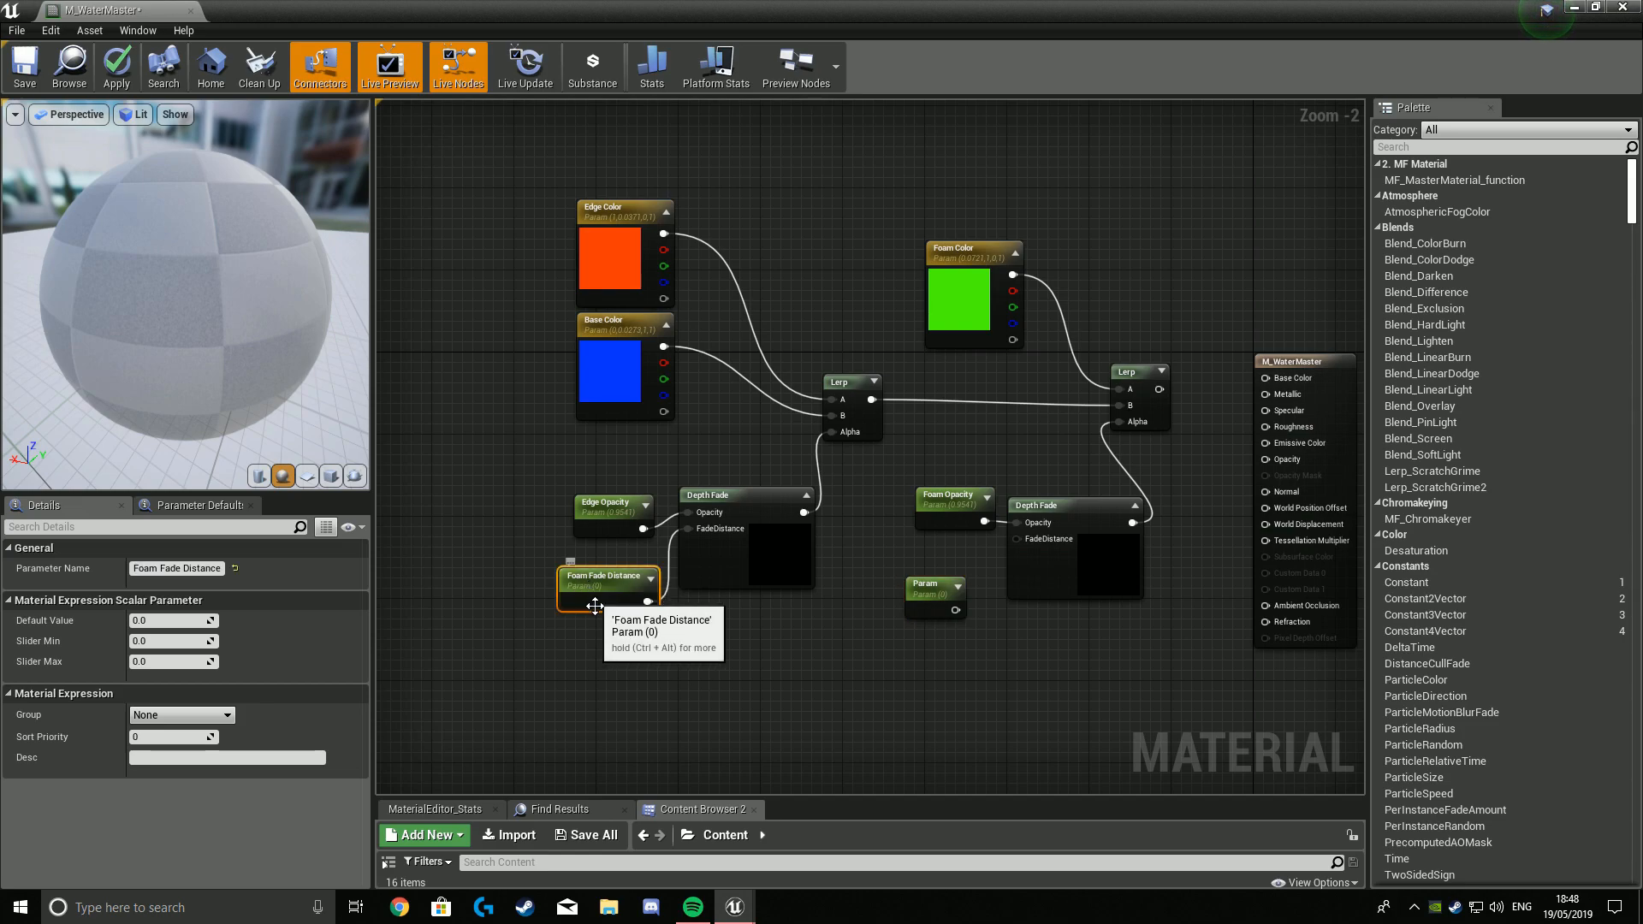
pyautogui.doubleClick(140, 568)
pyautogui.write('eDGTE')
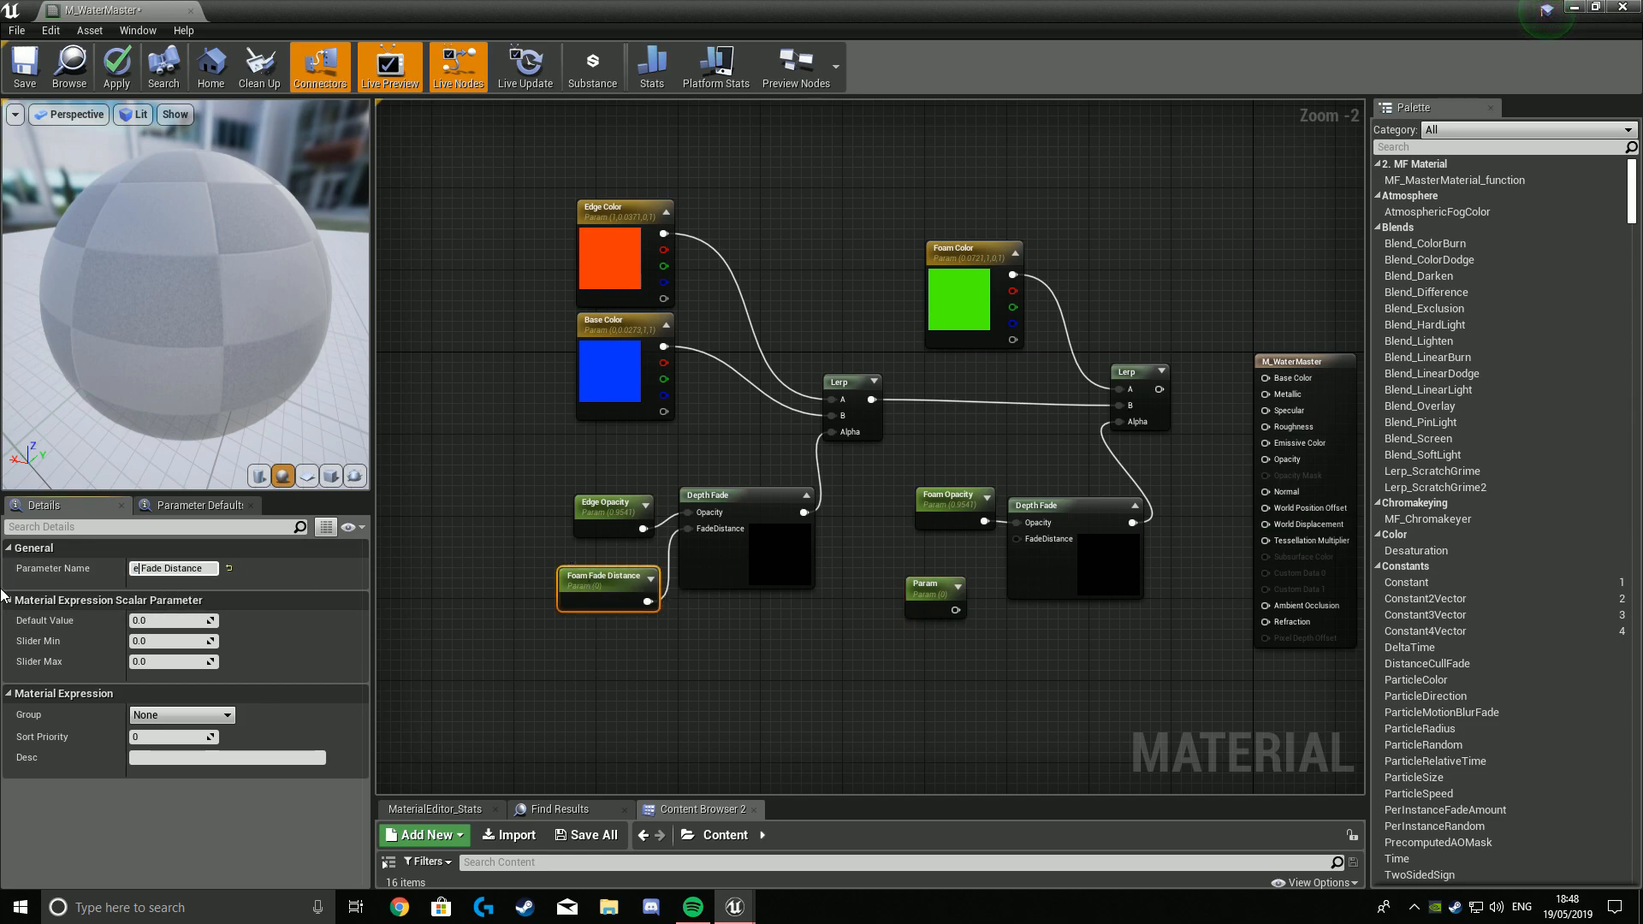
pyautogui.press('BackSpace')
pyautogui.press('BackSpace')
pyautogui.press('BackSpace')
pyautogui.press('BackSpace')
pyautogui.press('BackSpace')
pyautogui.write('Edge')
pyautogui.press('Return')
# Name the new scalar parameter beside the second Depth Fade node Foam Fade Distance.
pyautogui.click(931, 589)
pyautogui.click(191, 570)
pyautogui.write('Foam')
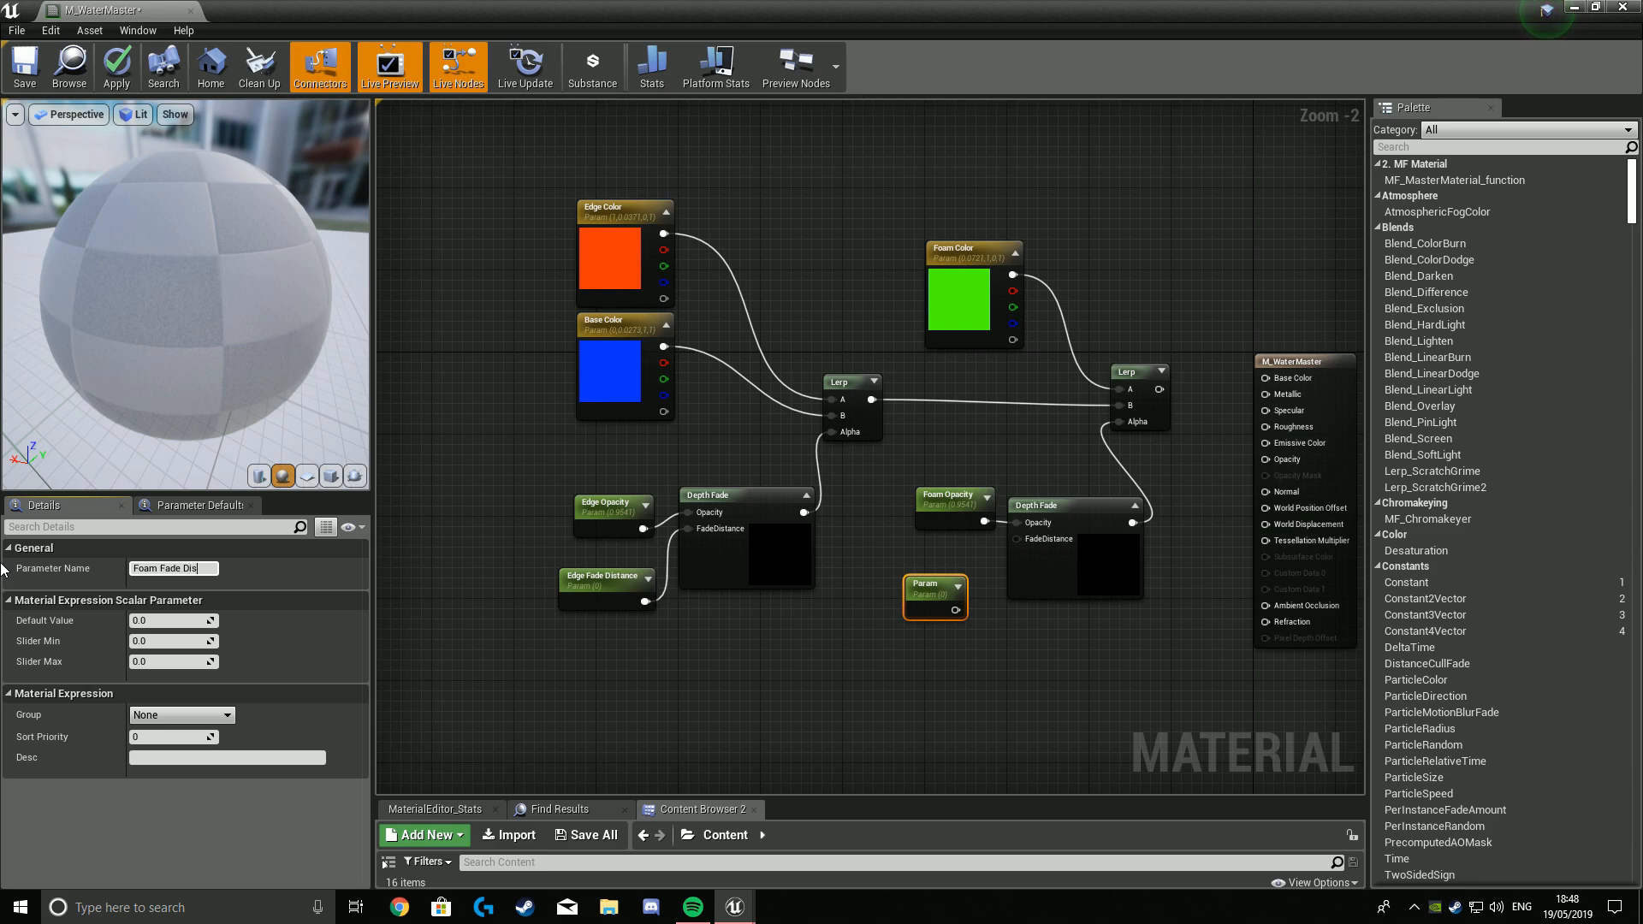
pyautogui.write('Fade Distance')
pyautogui.press('Return')
# Set the default value of both Edge Fade Distance and Foam Fade Distance to 100.
pyautogui.click(615, 600)
pyautogui.click(195, 620)
pyautogui.write('100')
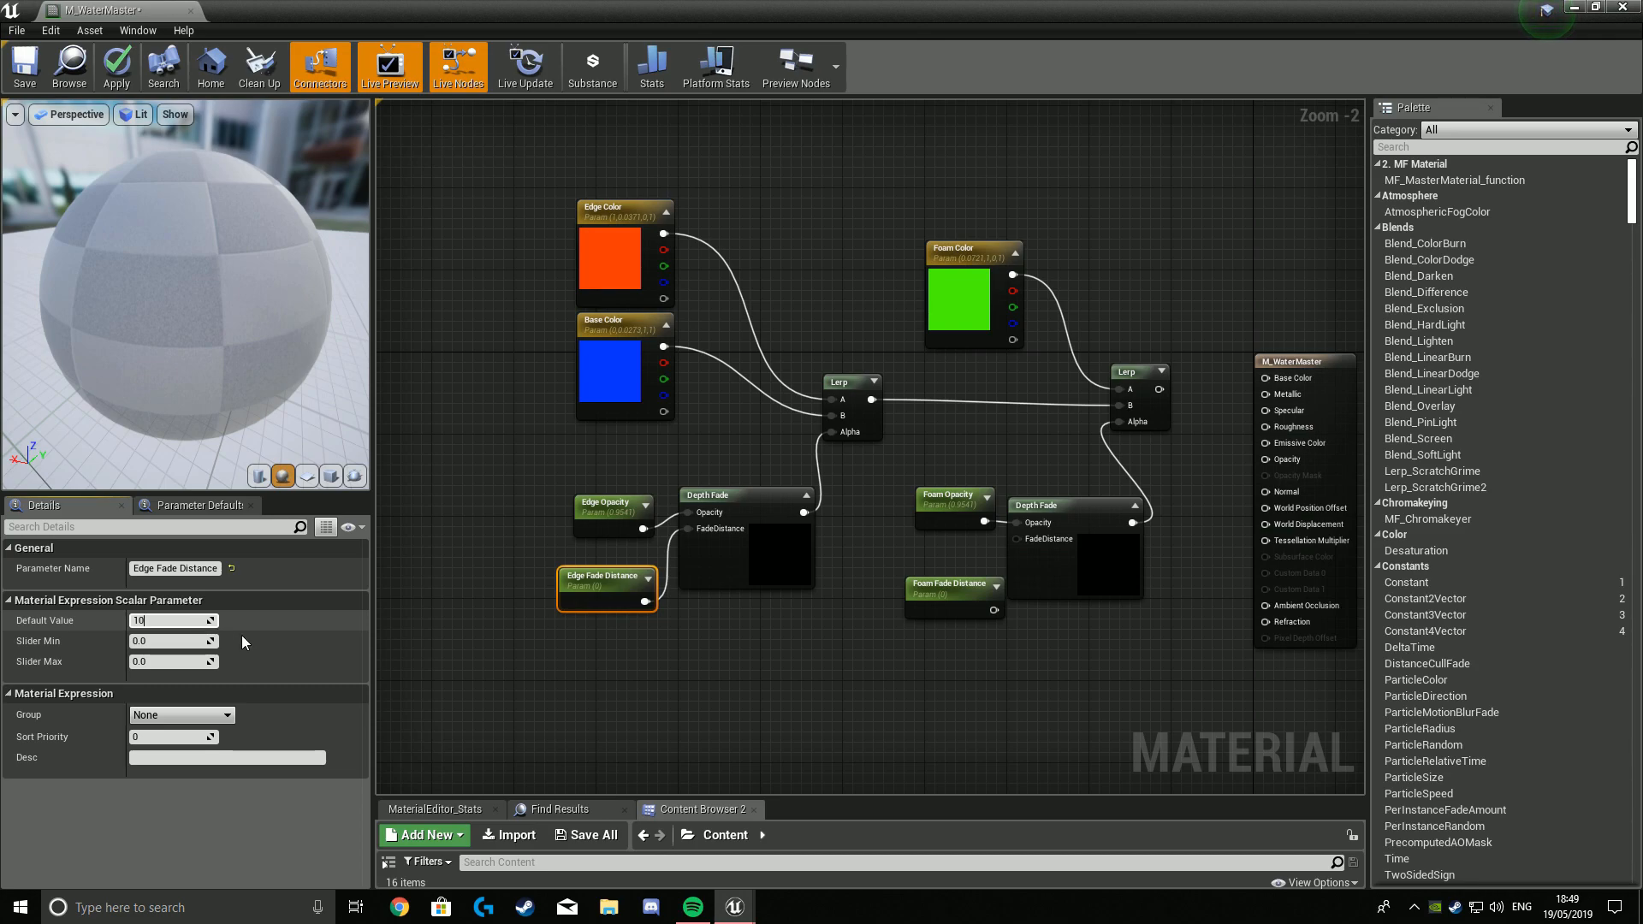
pyautogui.press('Return')
pyautogui.click(921, 599)
pyautogui.click(175, 621)
pyautogui.write('100')
pyautogui.press('Return')
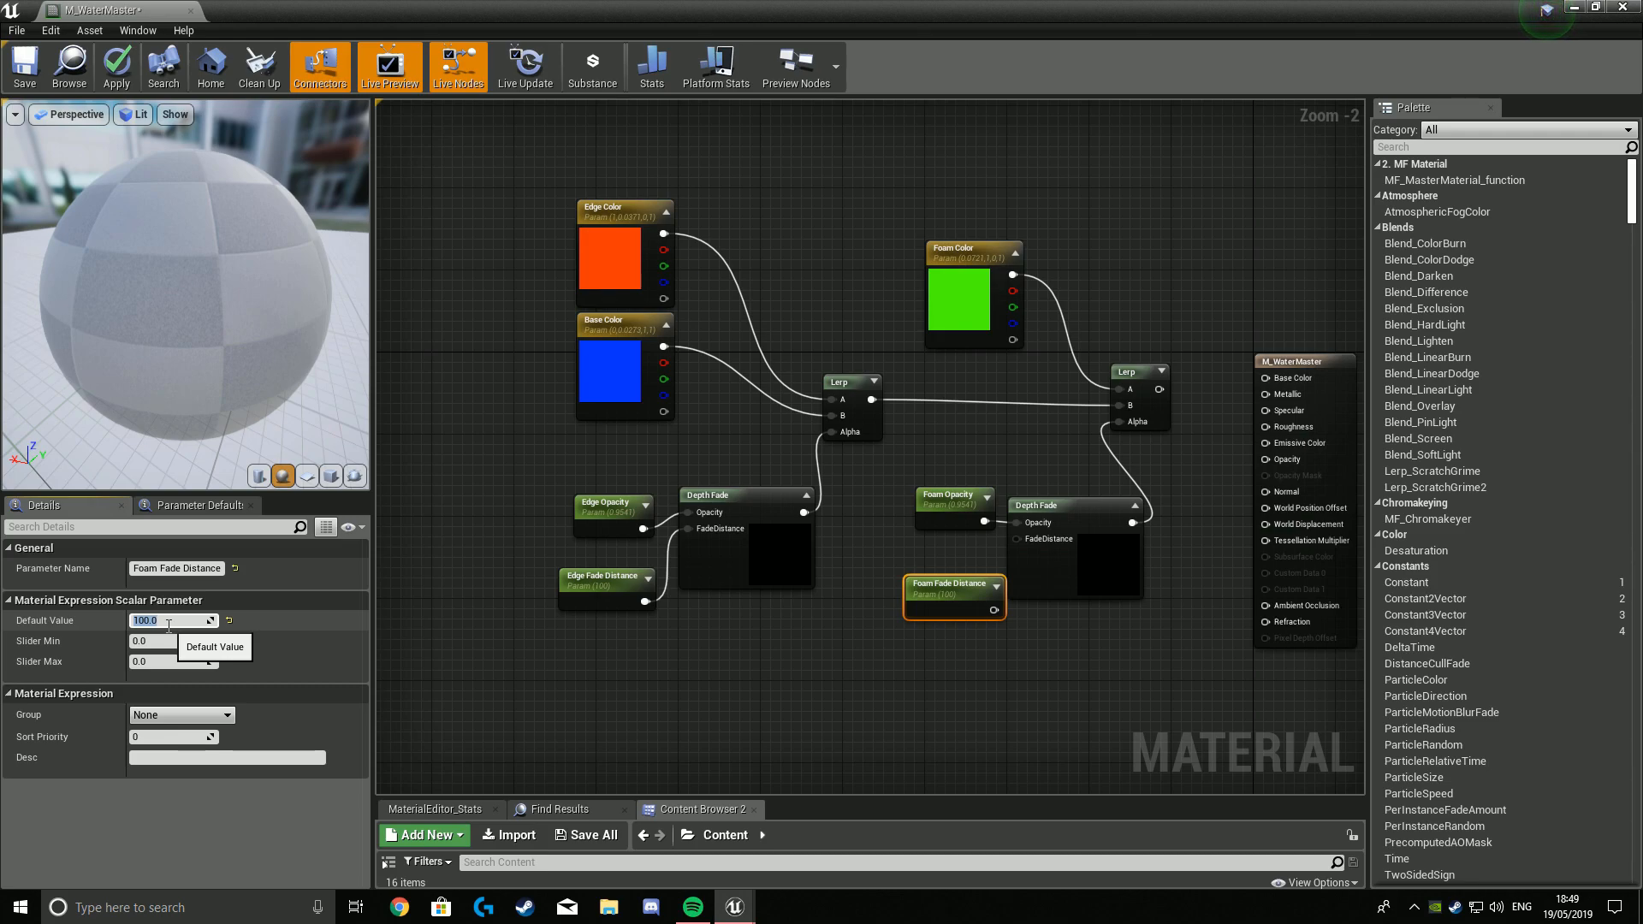
# Set the default value of Edge Fade Distance to 64.52 and that of Foam Fade Distance to 48.57.
pyautogui.click(629, 591)
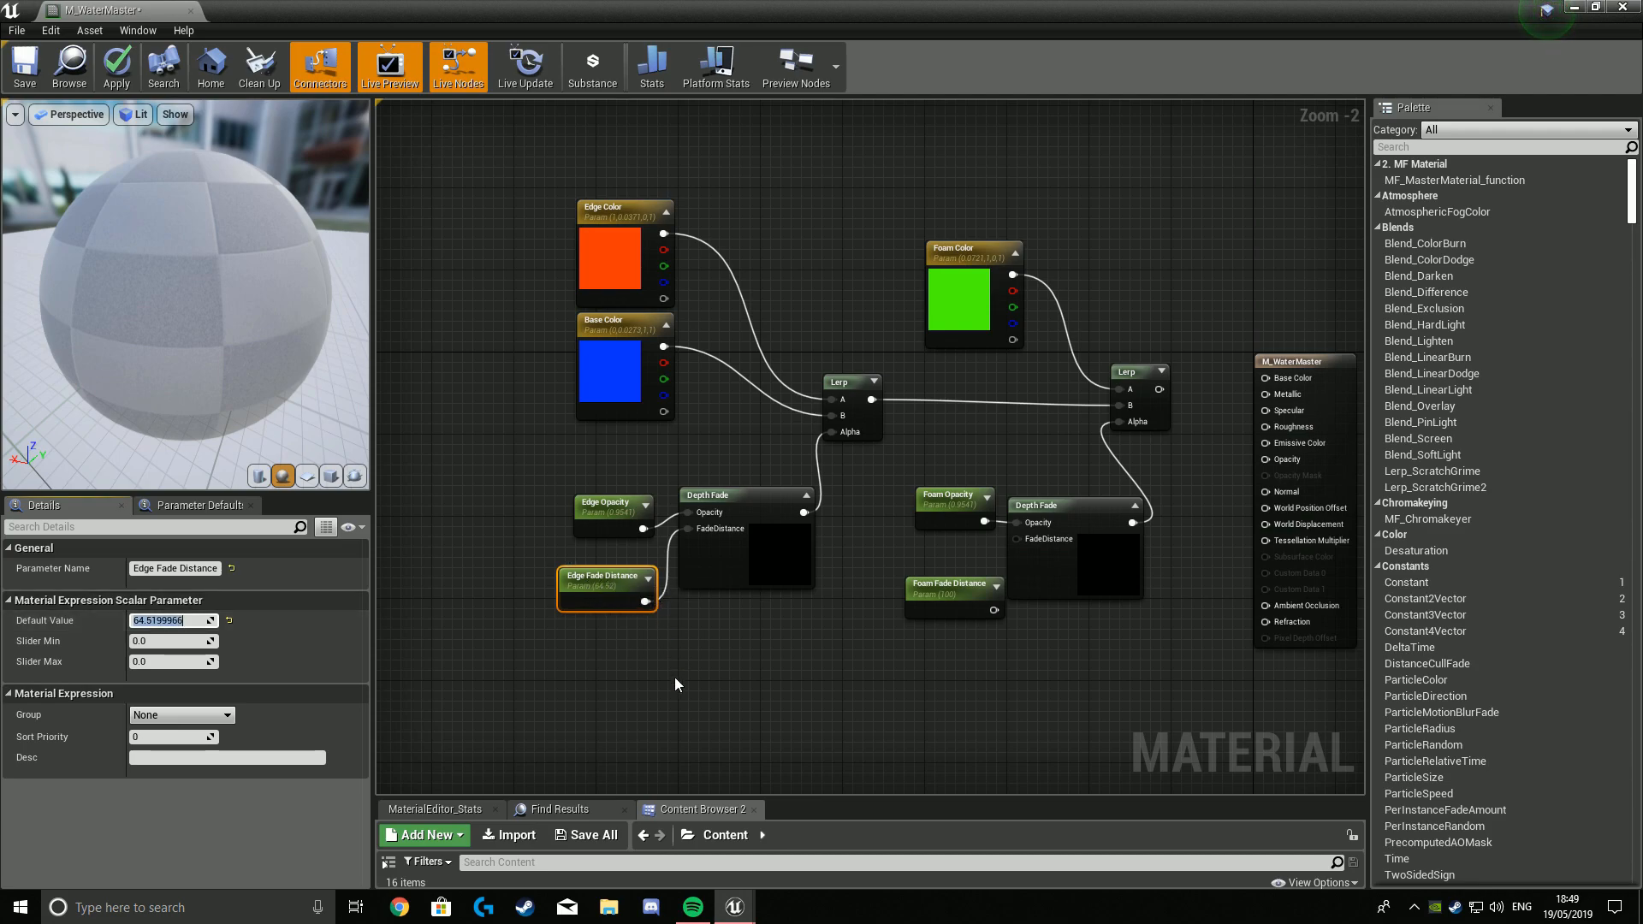
pyautogui.click(949, 600)
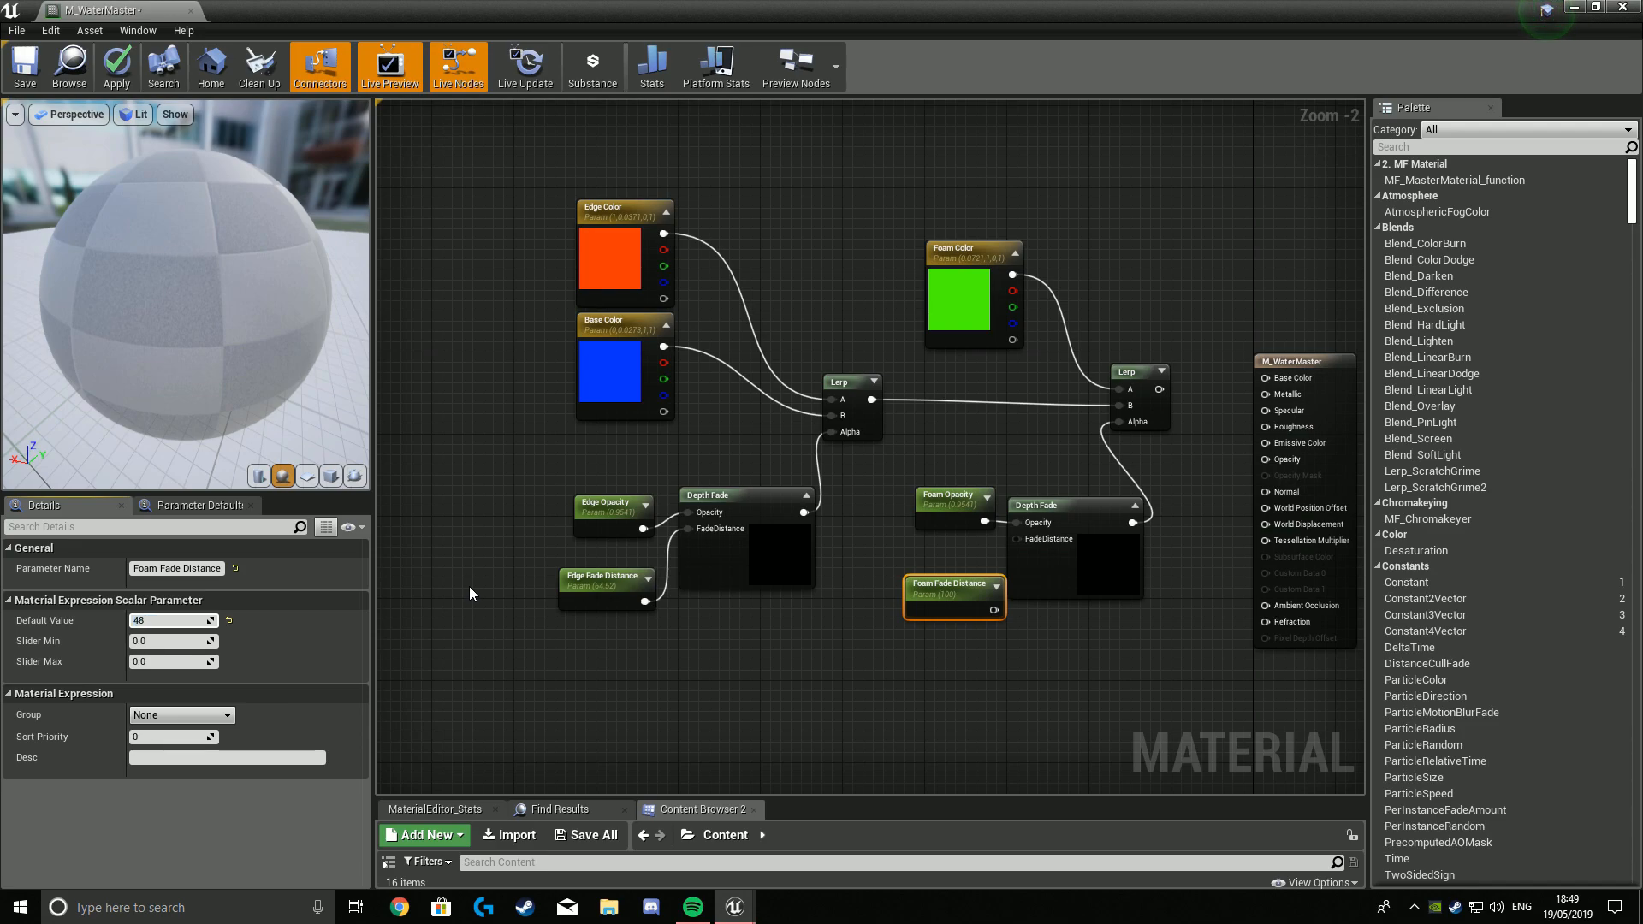
pyautogui.press('Return')
# Move the Foam Fade Distance node slightly left and connect it to the second Depth Fade's FadeDistance input.
pyautogui.click(654, 633)
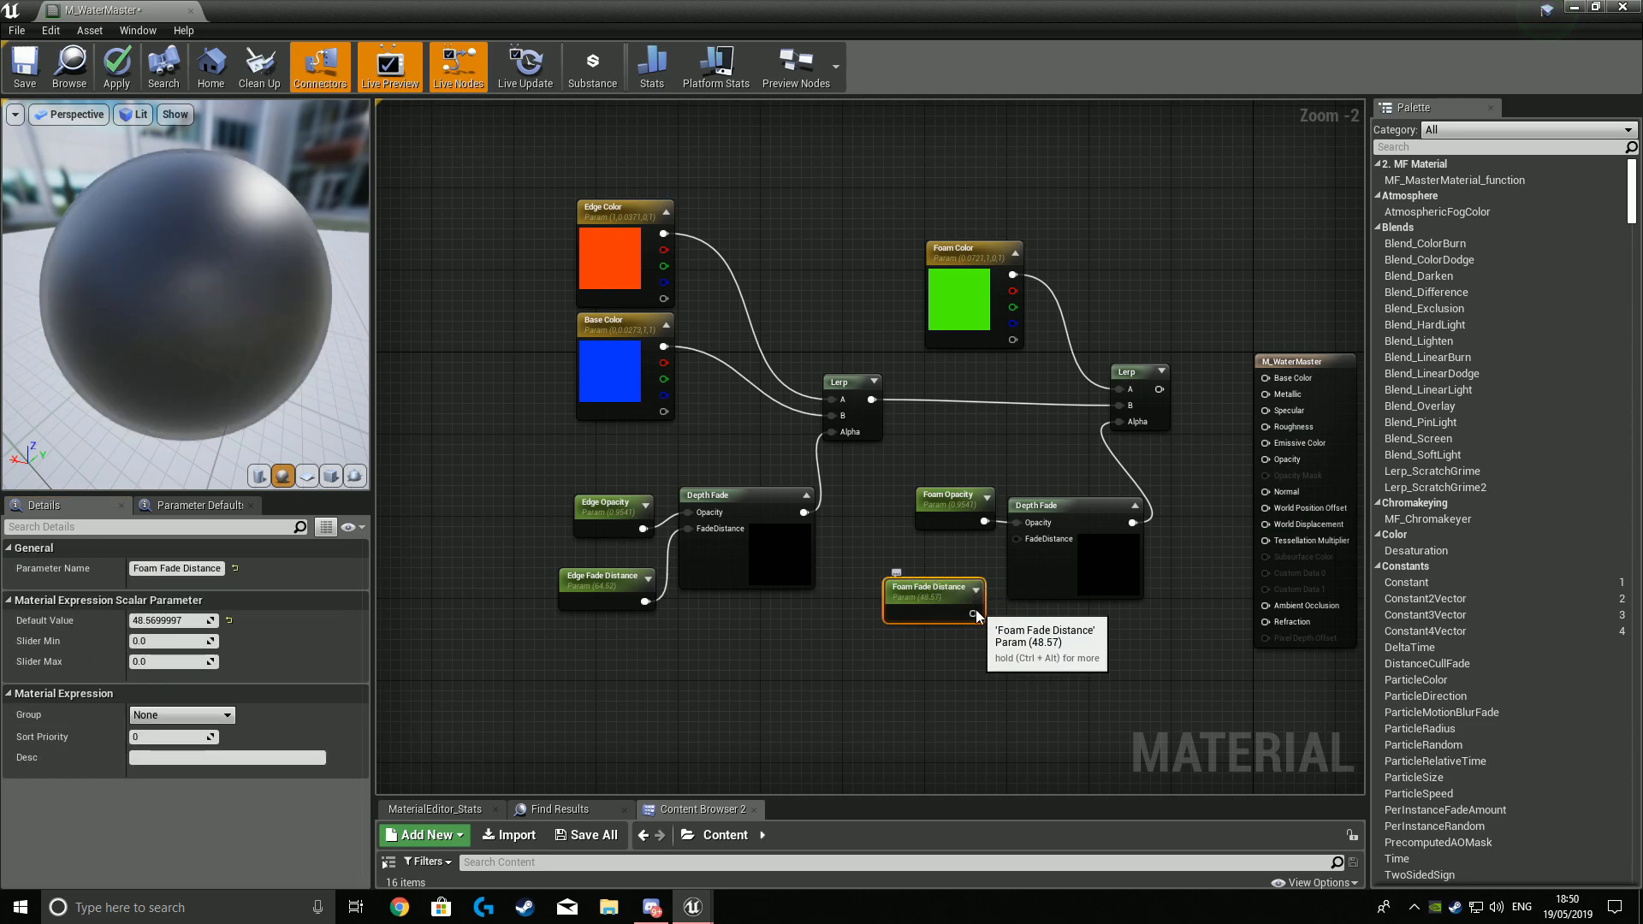
pyautogui.moveTo(973, 614); pyautogui.dragTo(1026, 541)
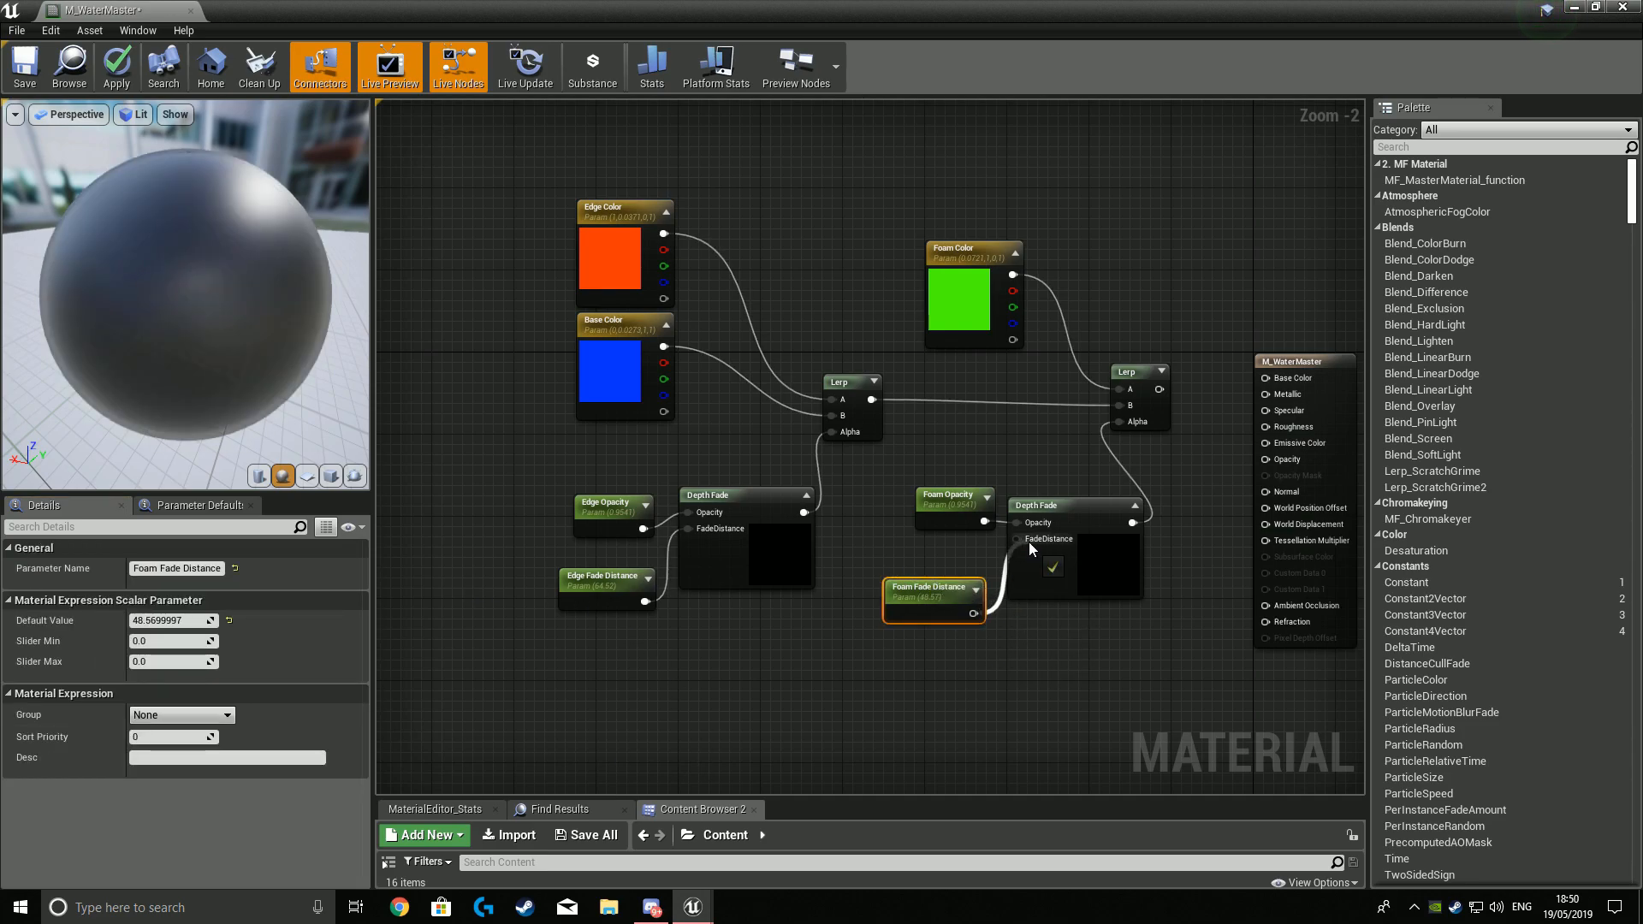
pyautogui.click(1028, 642)
pyautogui.scroll(-1, 1029, 642)
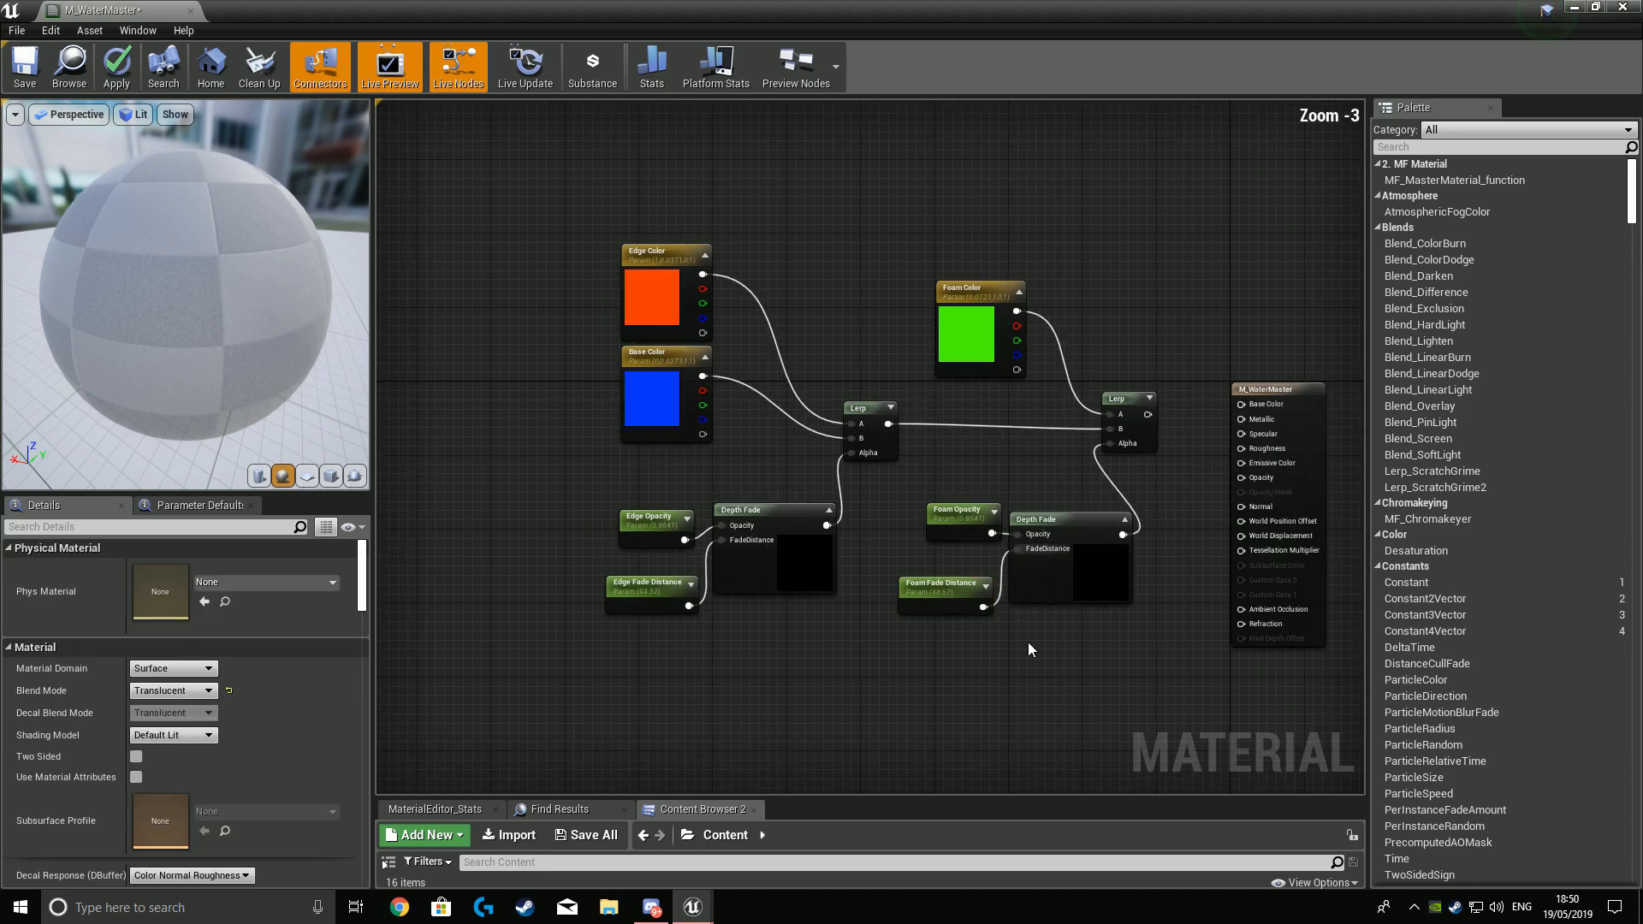
# Assign the Edge Color parameter to a new parameter group named Base Color.
pyautogui.click(683, 327)
pyautogui.click(195, 755)
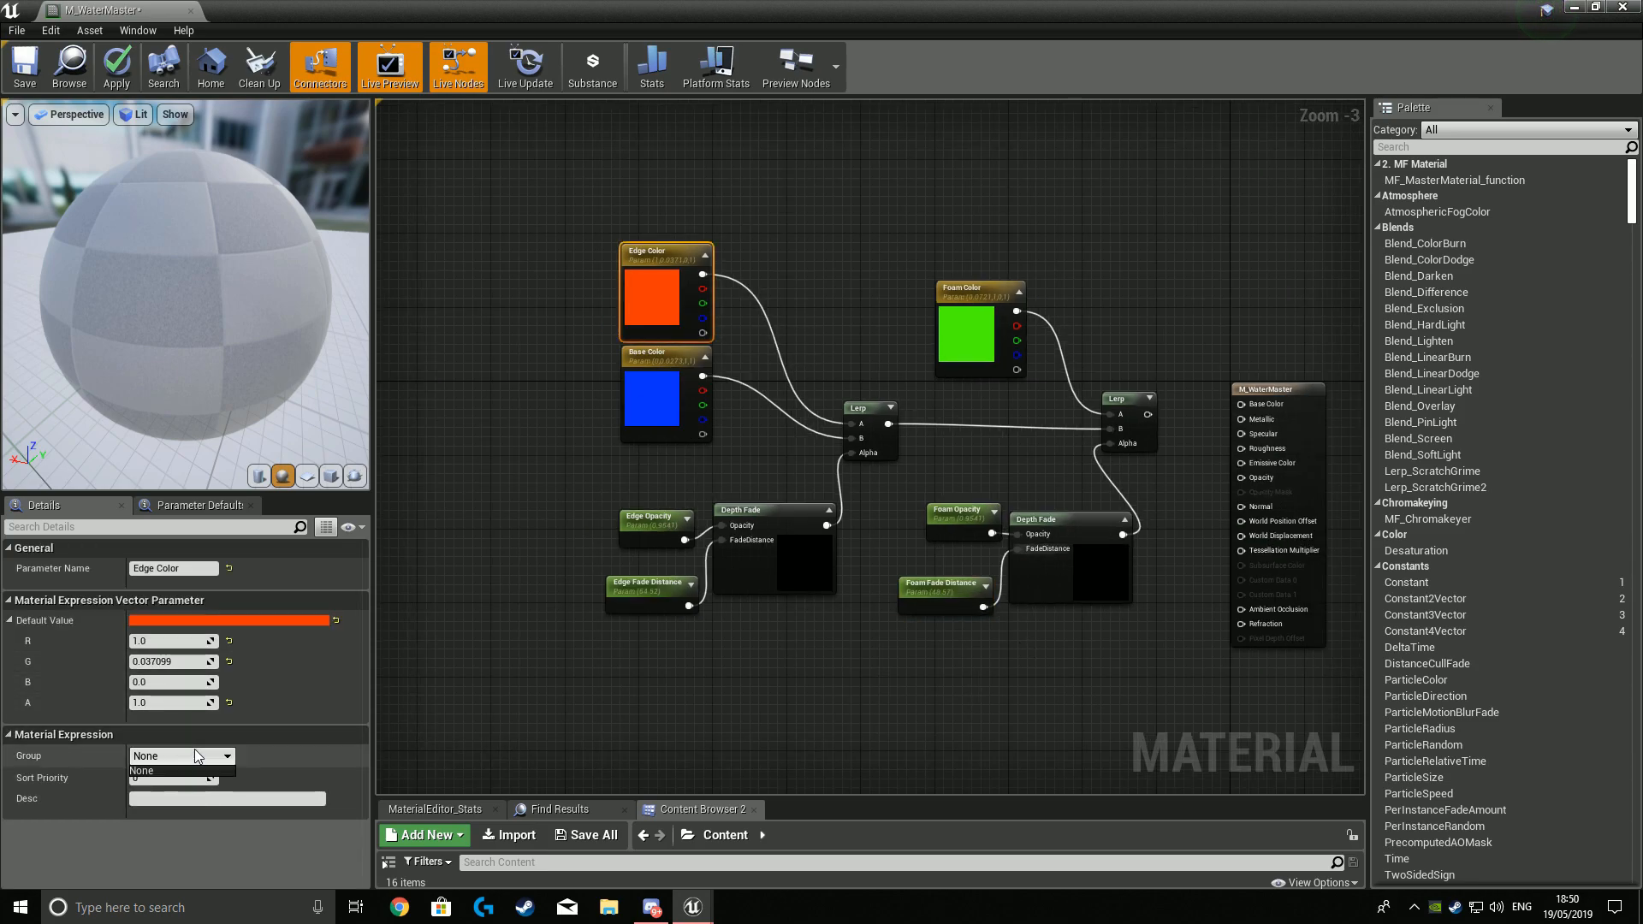
pyautogui.click(194, 757)
pyautogui.press('BackSpace')
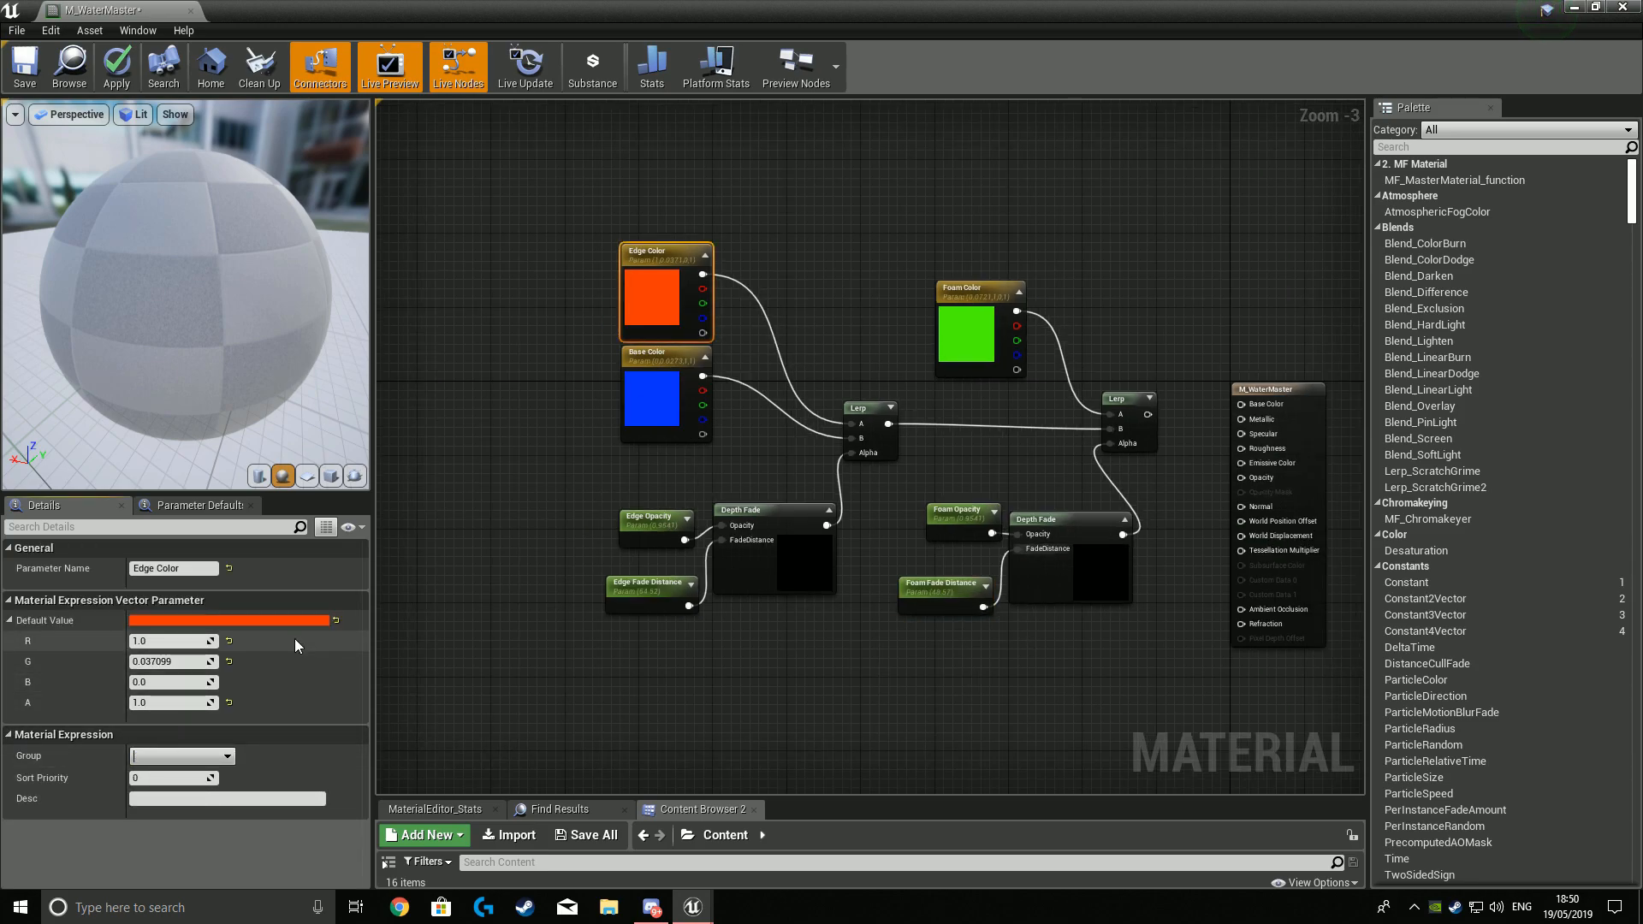
pyautogui.write('Base Color')
pyautogui.press('Return')
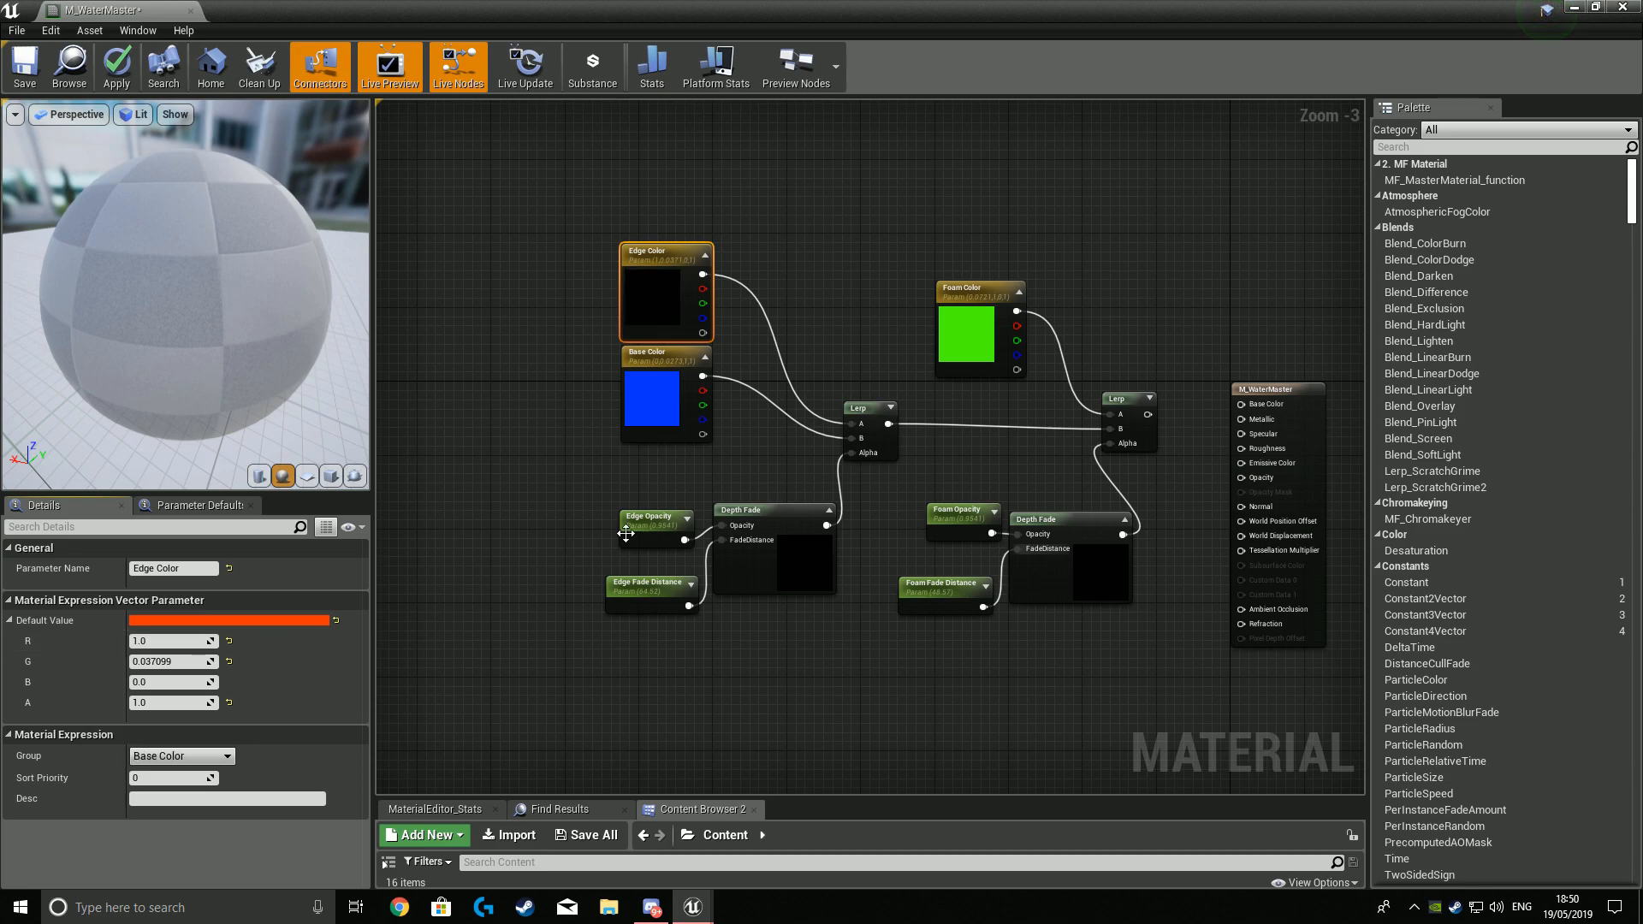
# Assign the Base Color parameter to the Base Color group and set Edge Color's sort priority to 2.
pyautogui.click(658, 406)
pyautogui.click(154, 769)
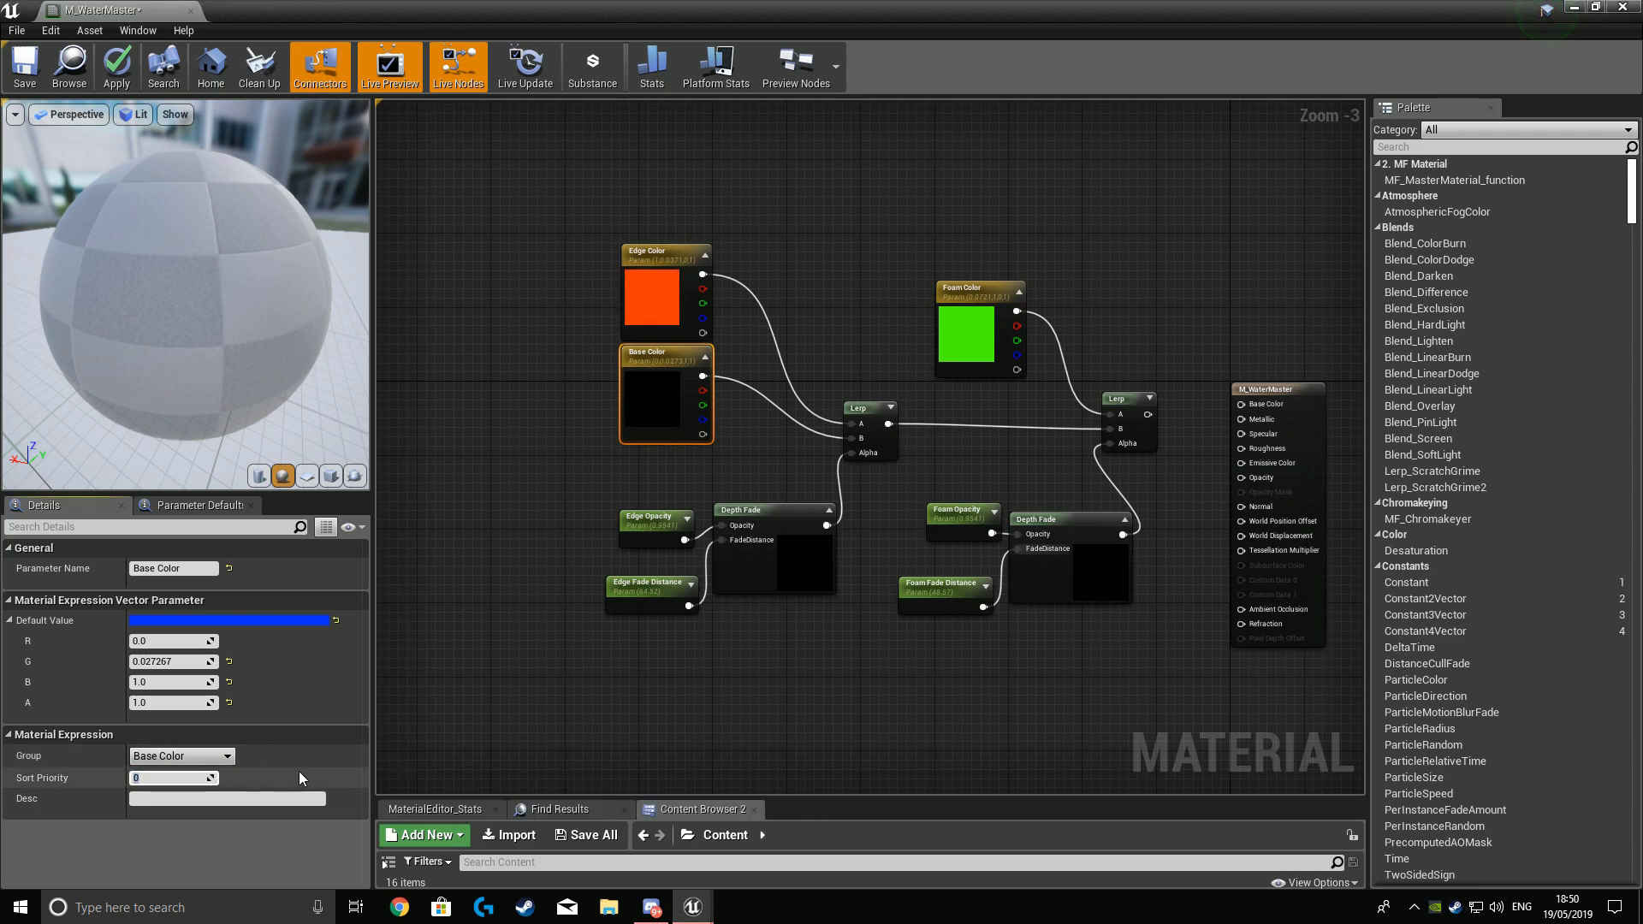
pyautogui.click(608, 716)
pyautogui.click(681, 332)
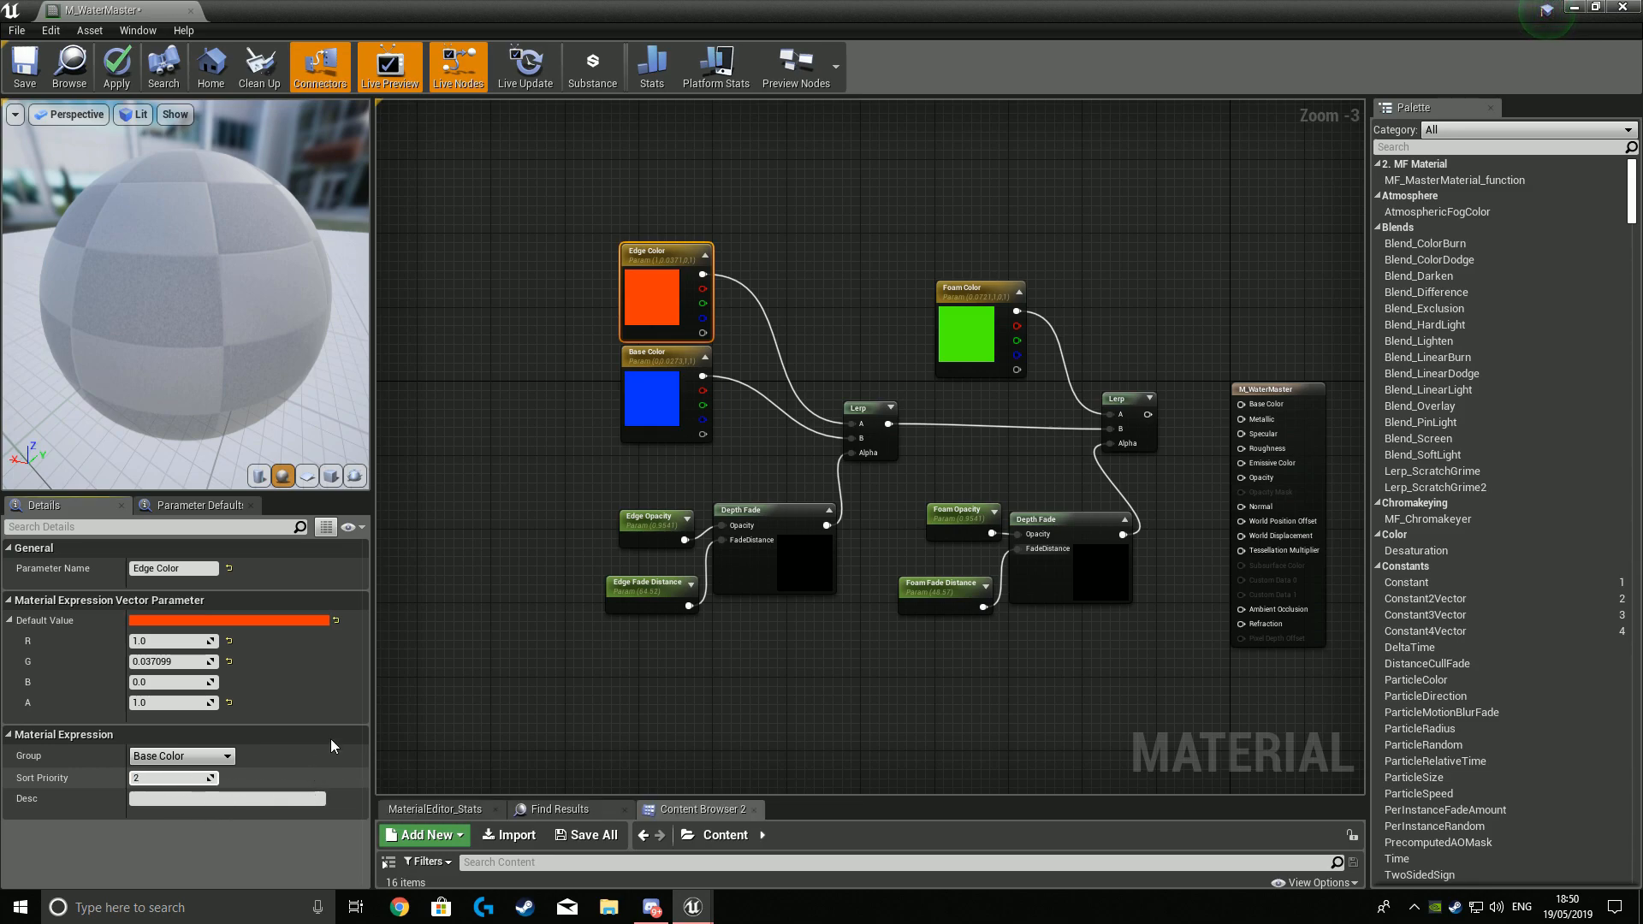
# Set the Foam Color parameter's sort priority to 3 and edit its parameter group.
pyautogui.click(984, 353)
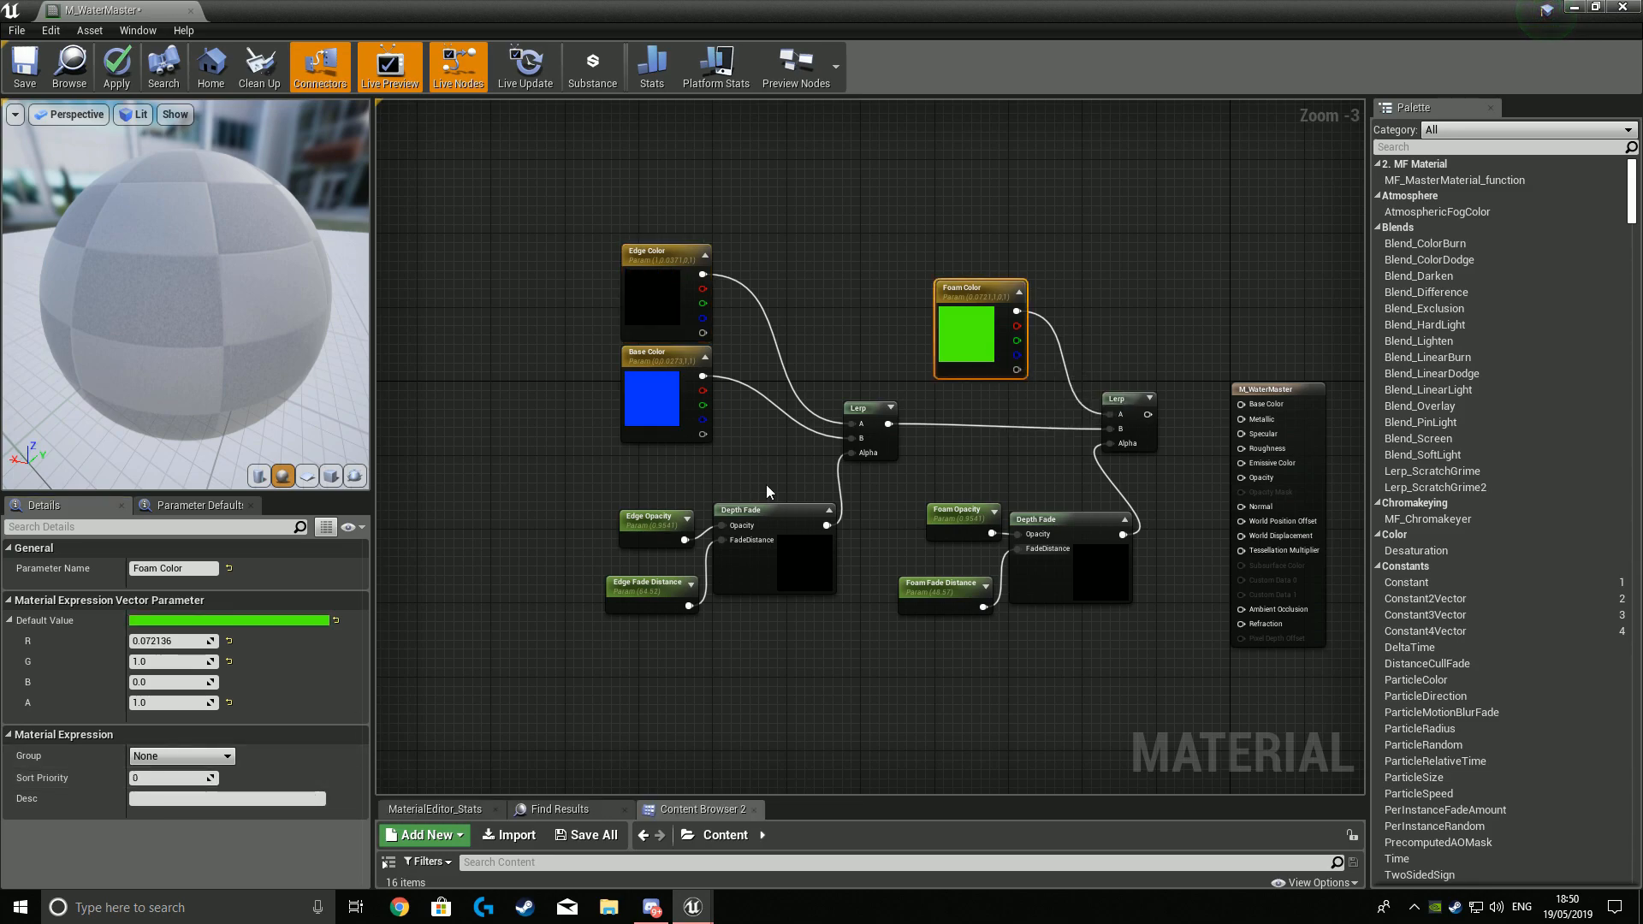
pyautogui.click(168, 777)
pyautogui.write('4')
pyautogui.press('Return')
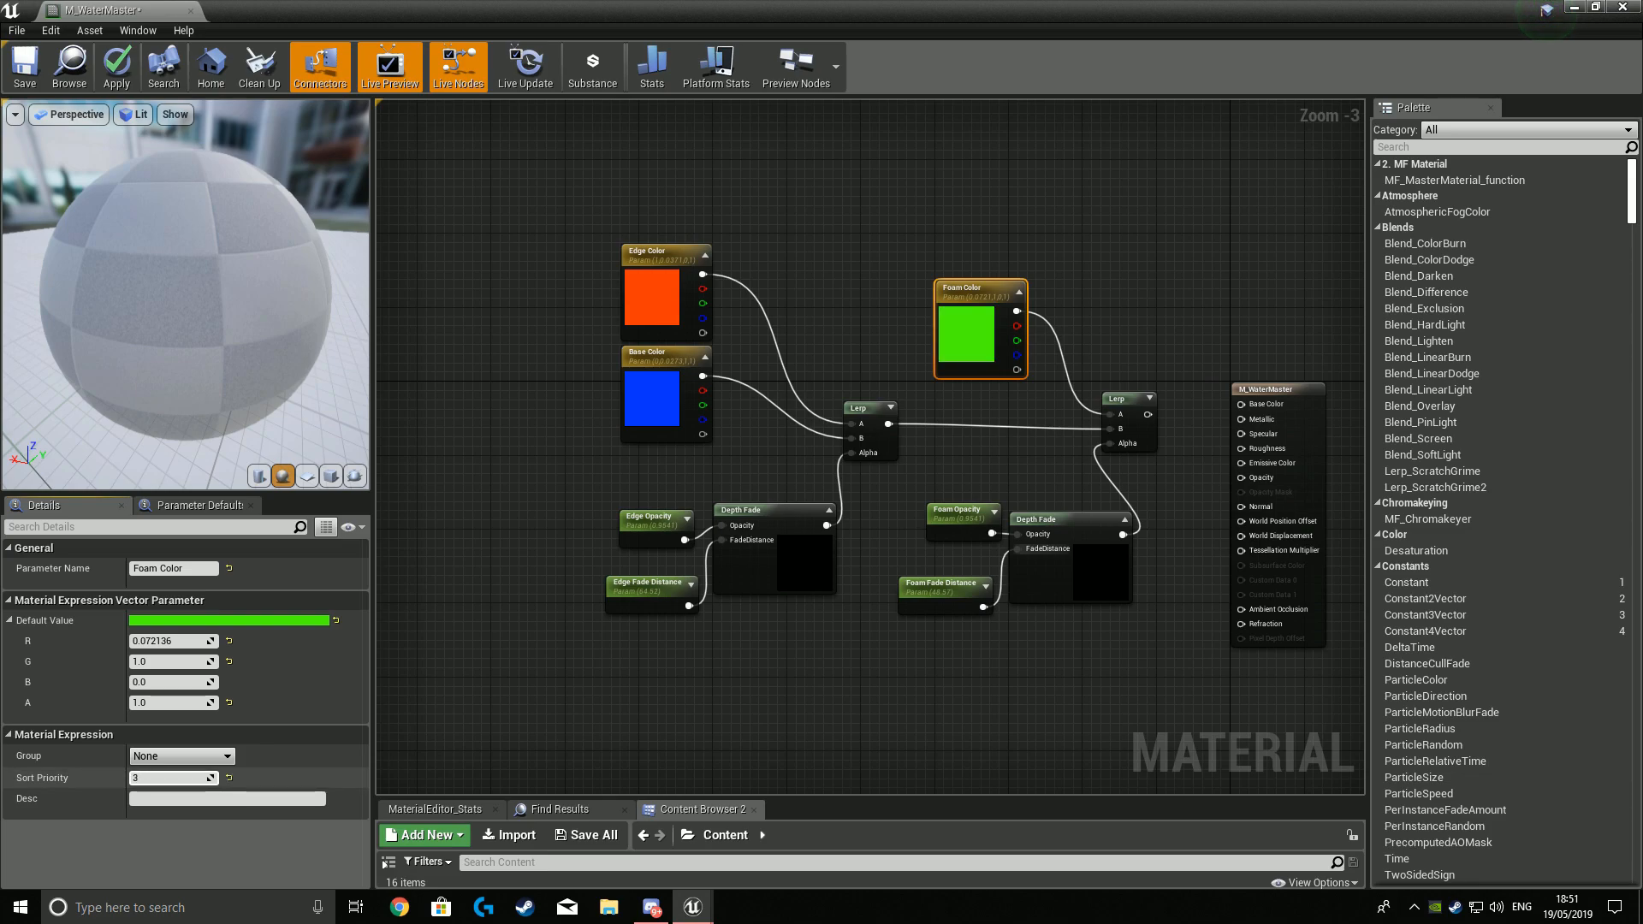
pyautogui.click(209, 756)
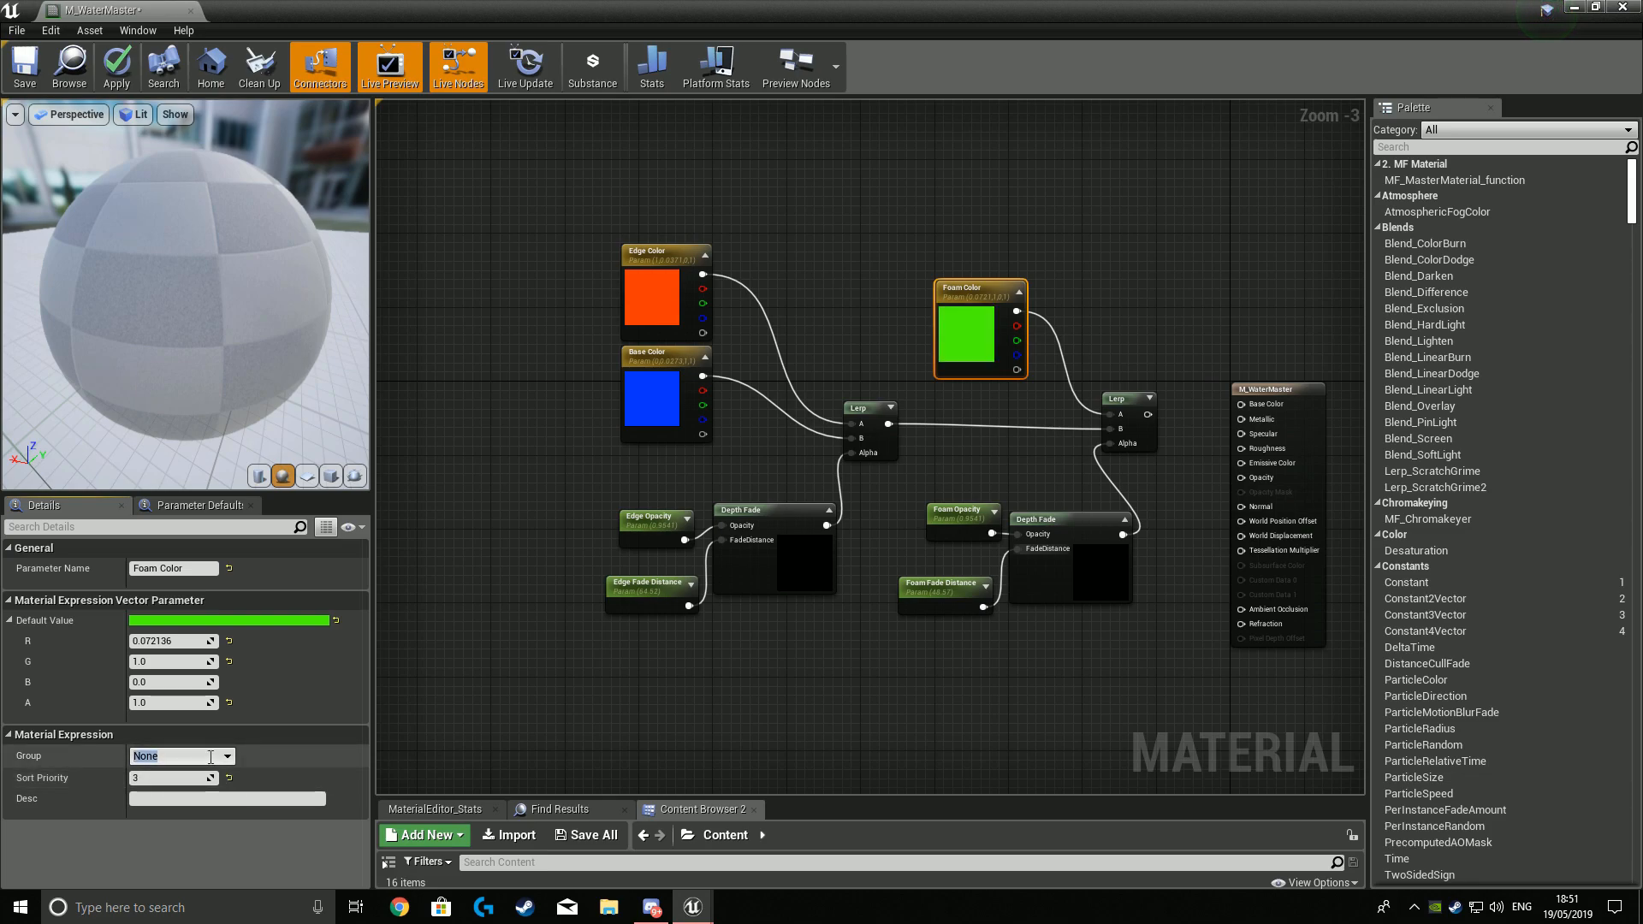
pyautogui.click(865, 480)
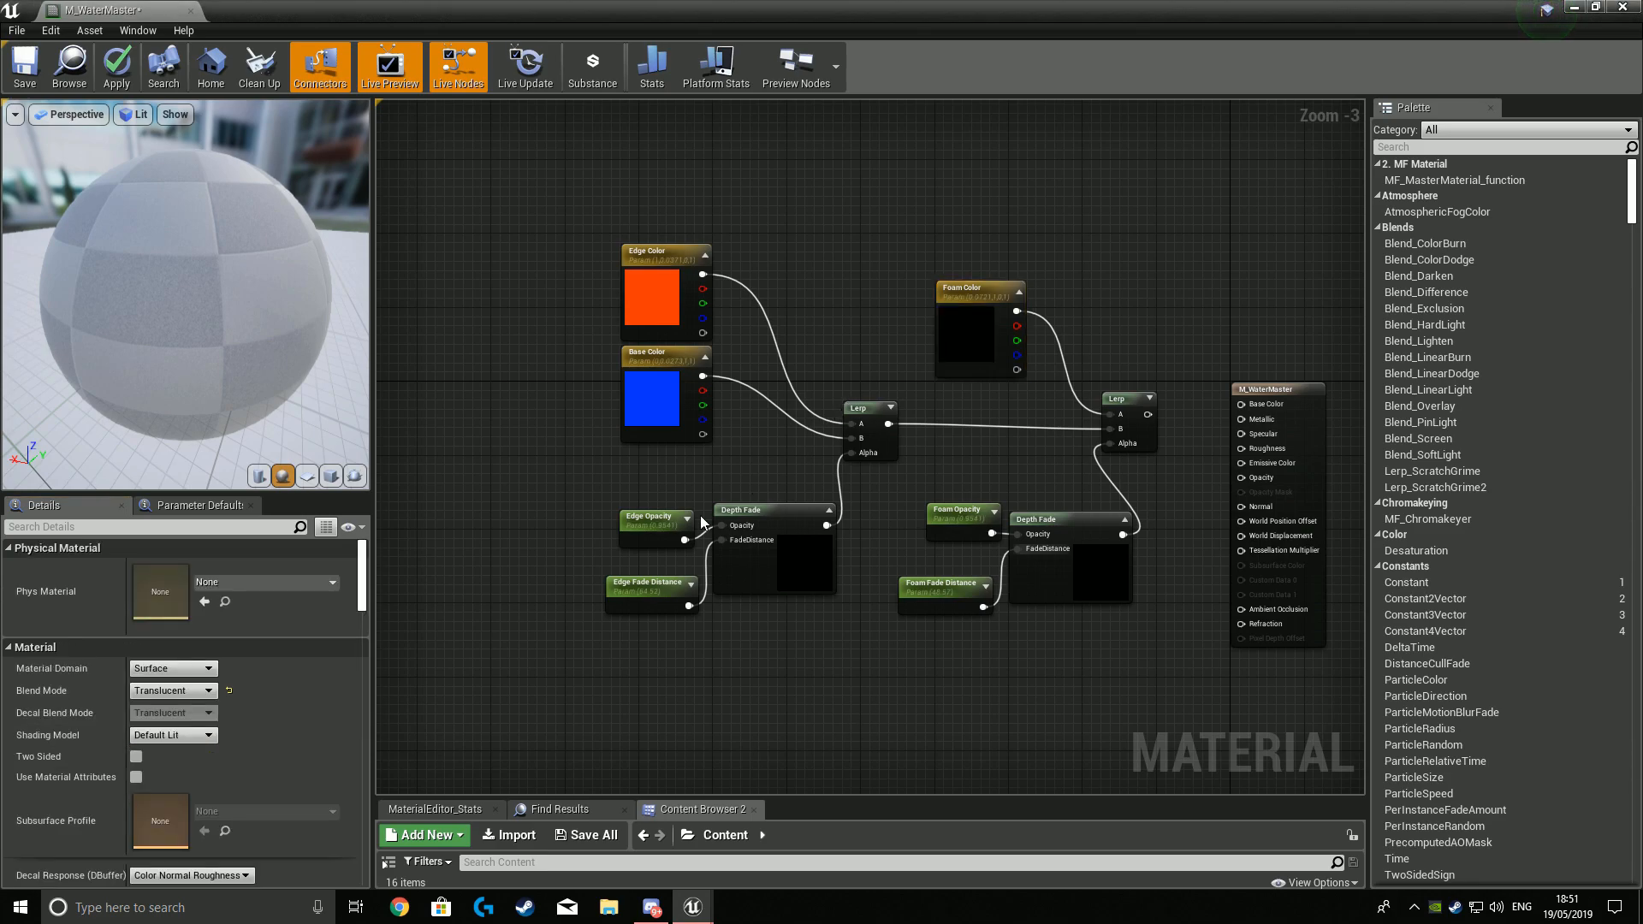
# Assign the Edge Opacity parameter to the Base Color group and edit its sort priority.
pyautogui.click(654, 521)
pyautogui.click(228, 715)
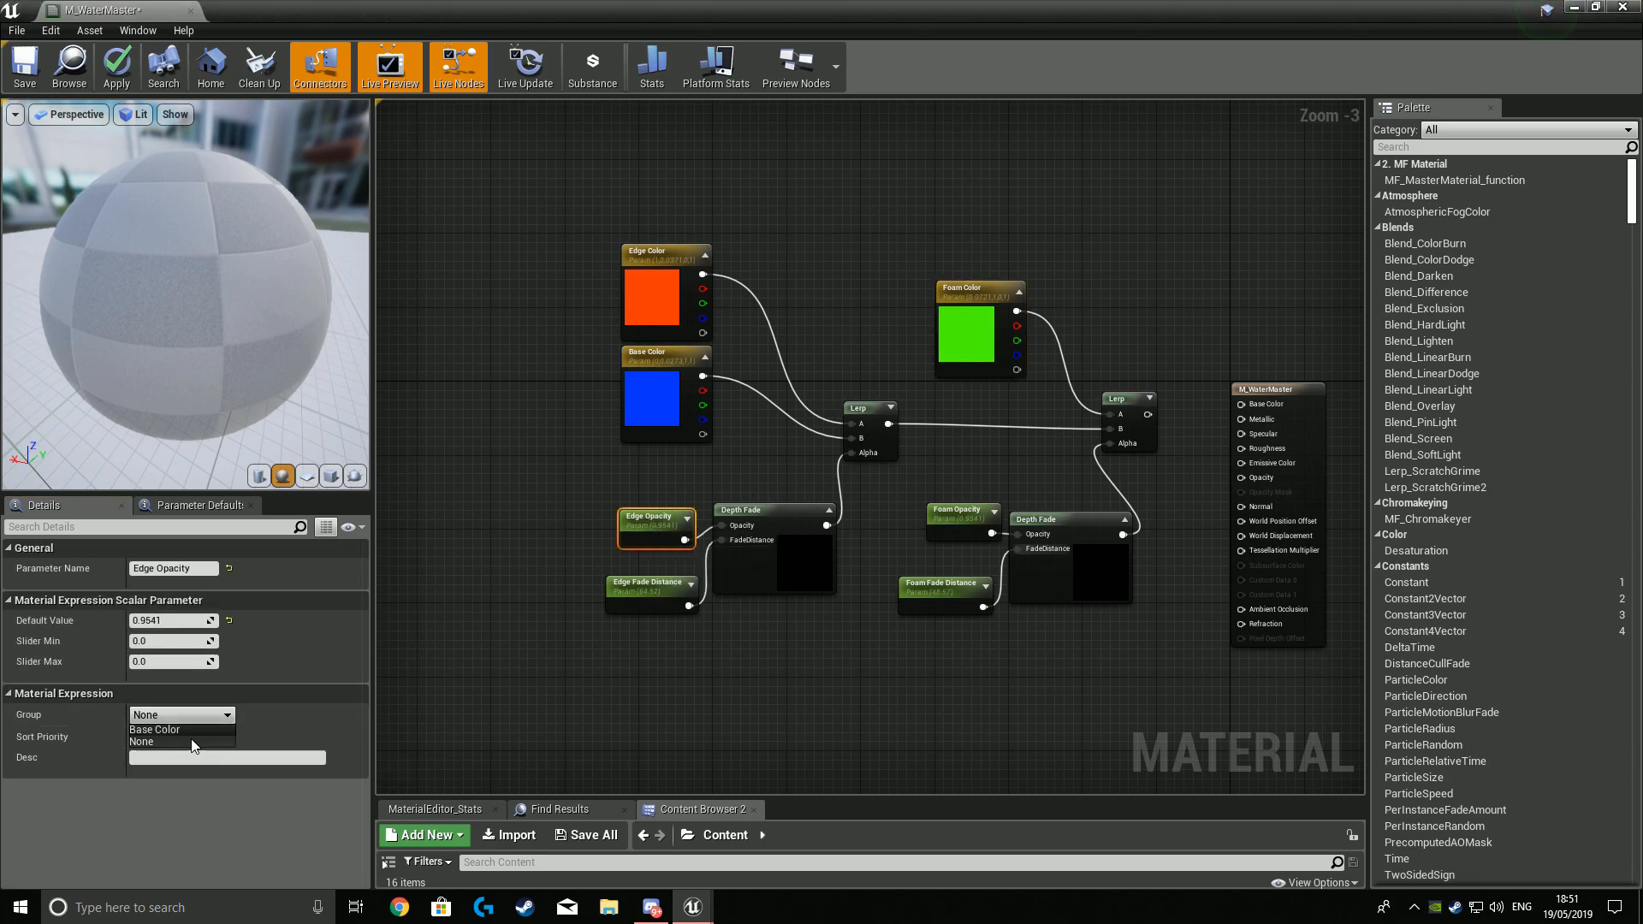
pyautogui.click(195, 729)
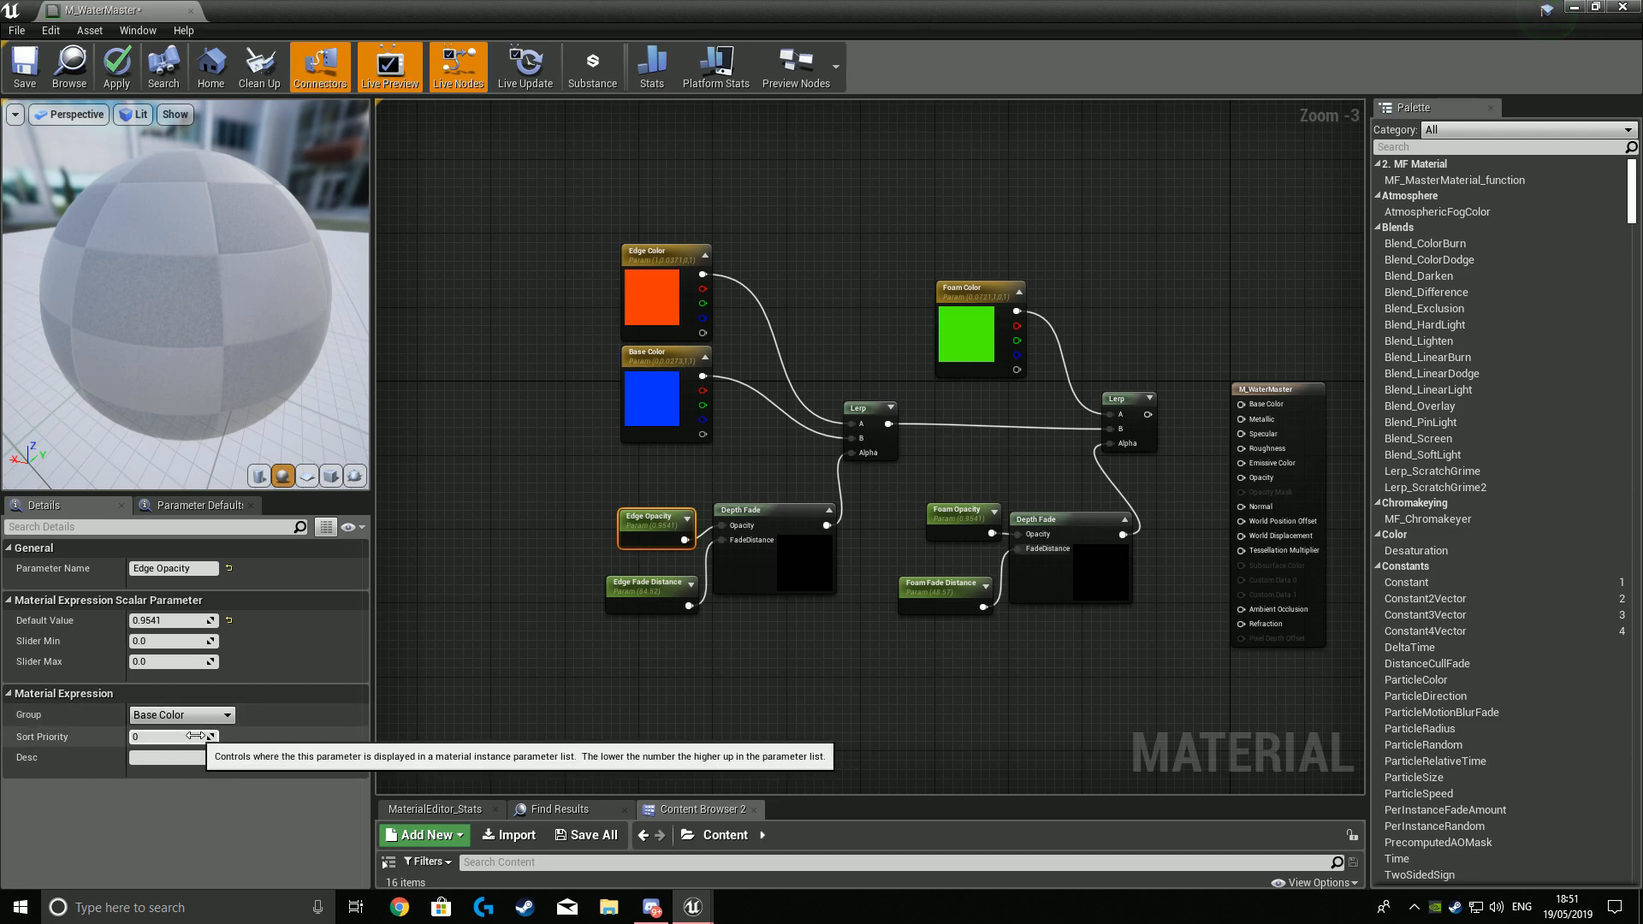
pyautogui.click(195, 736)
pyautogui.click(590, 641)
# Set the Edge Fade Distance parameter's sort priority to 4 and edit its parameter group.
pyautogui.click(650, 587)
pyautogui.click(186, 737)
pyautogui.write('4')
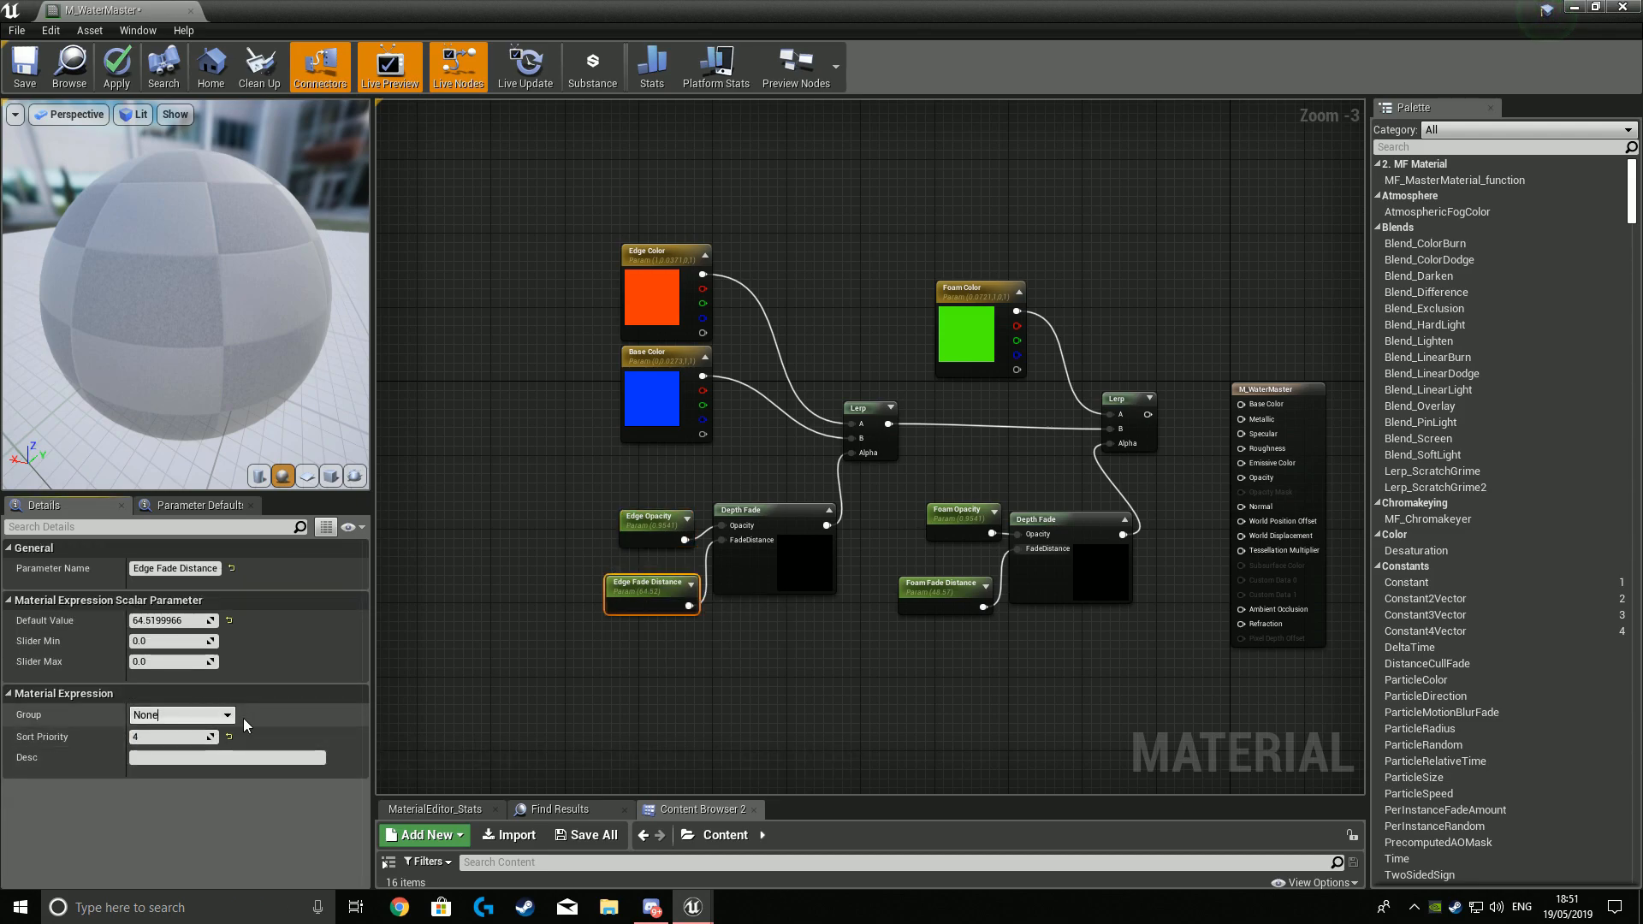
pyautogui.press('Return')
pyautogui.rightClick(826, 654)
pyautogui.click(806, 617)
# Assign the Foam Opacity parameter to the Base Color group and change its sort priority to -4.
pyautogui.click(934, 532)
pyautogui.click(208, 716)
pyautogui.click(188, 730)
pyautogui.moveTo(179, 737); pyautogui.dragTo(170, 736)
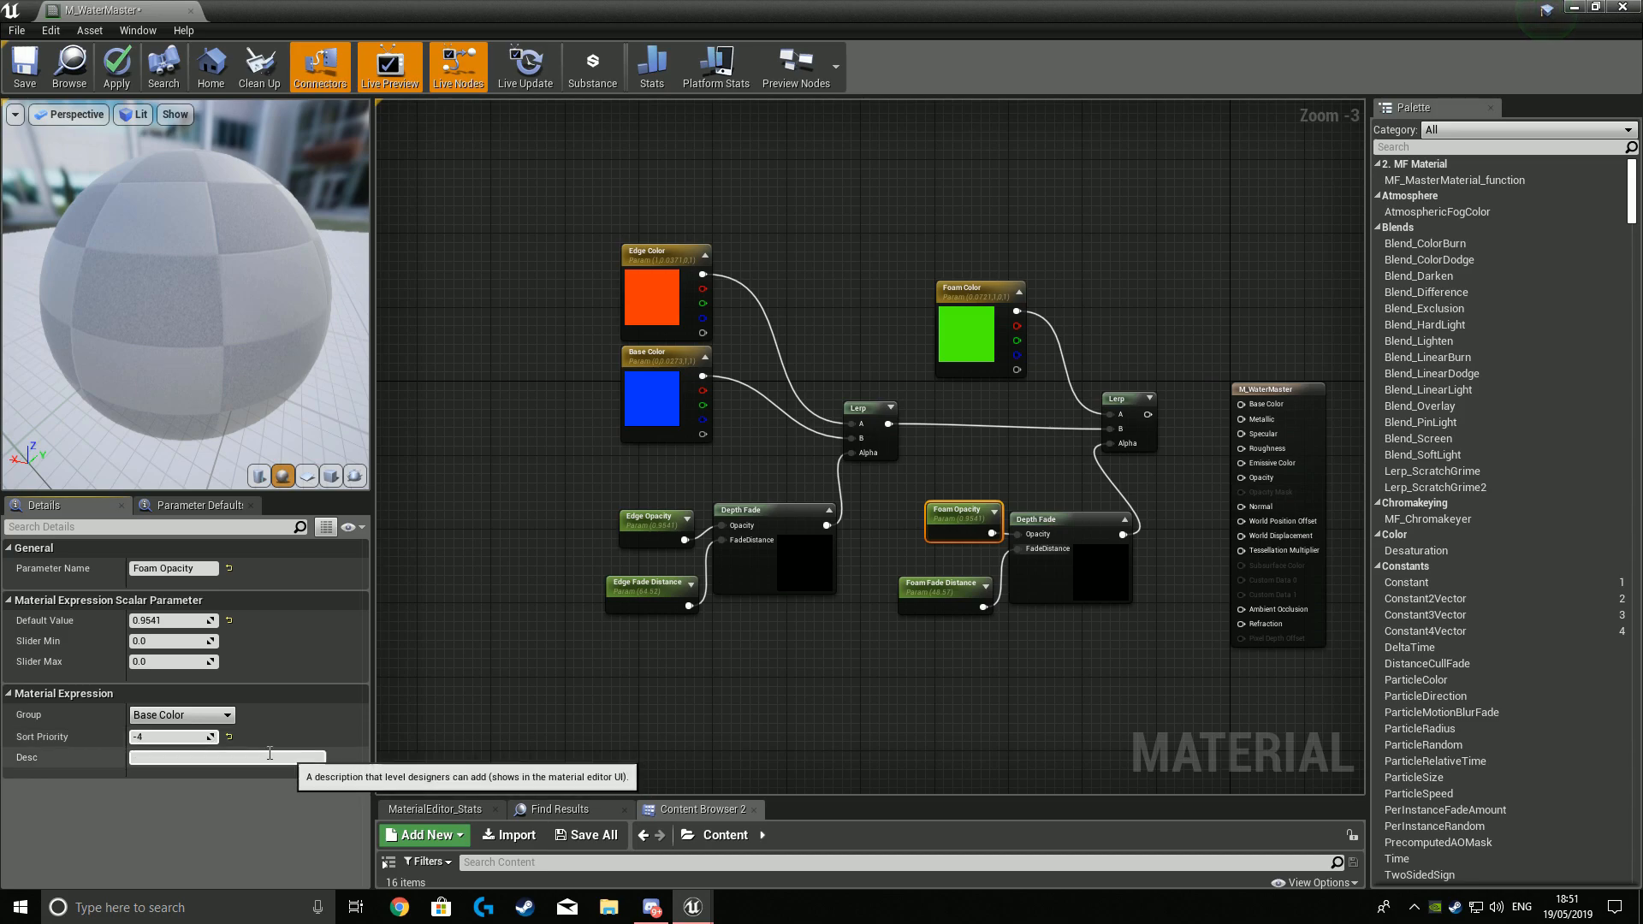
# Assign the Foam Fade Distance parameter to the Base Color group.
pyautogui.click(886, 592)
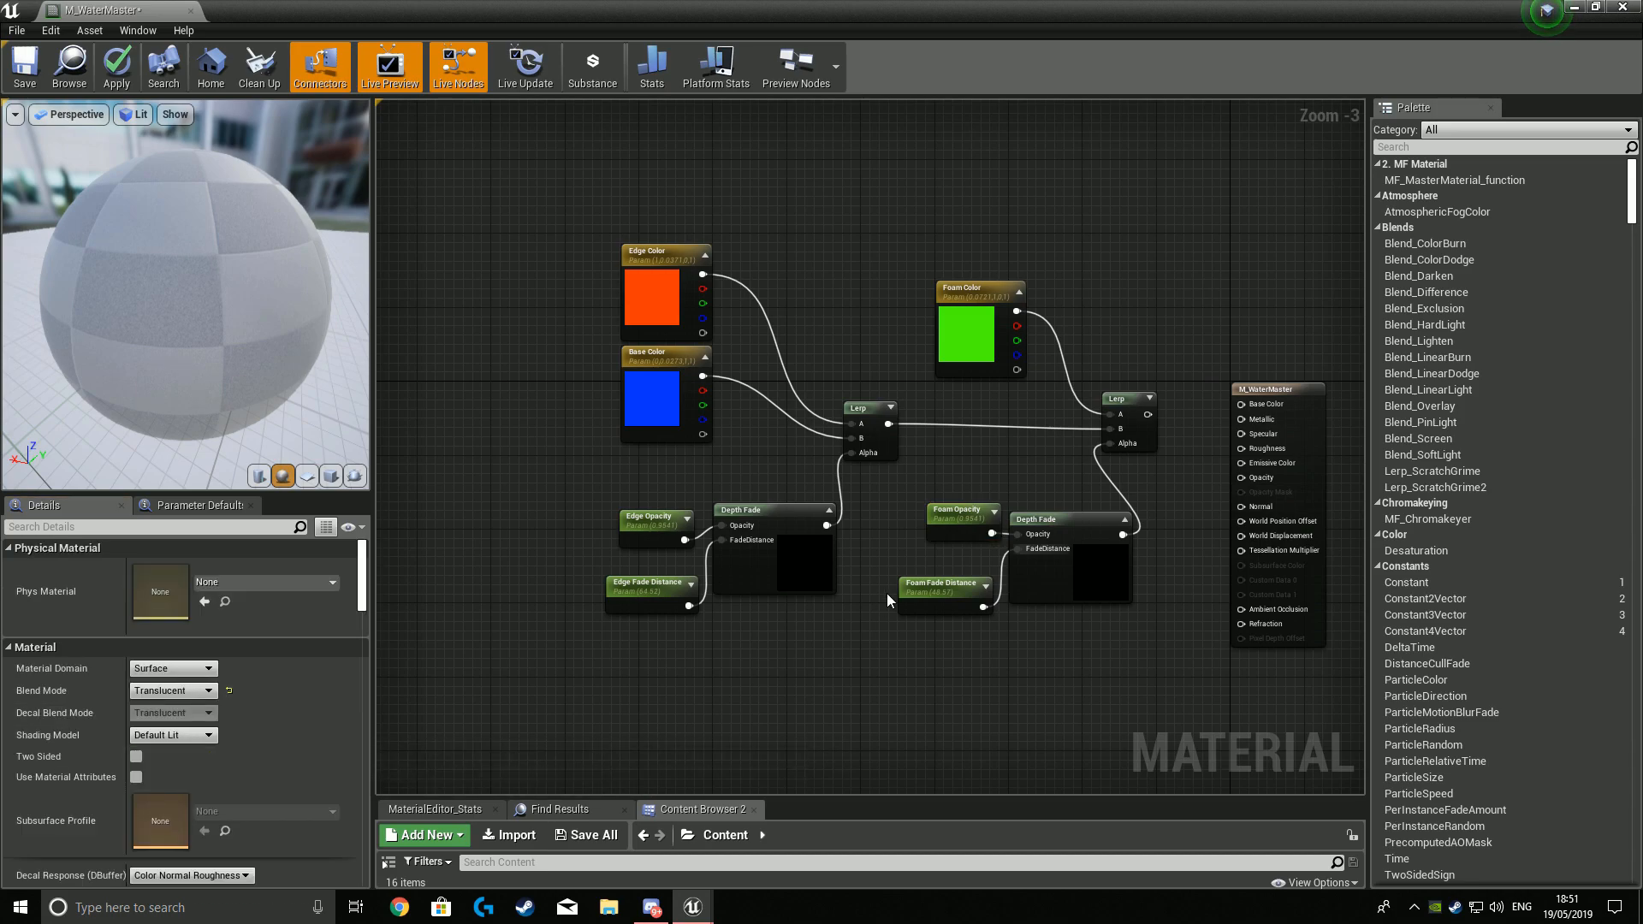
pyautogui.click(935, 582)
pyautogui.click(221, 714)
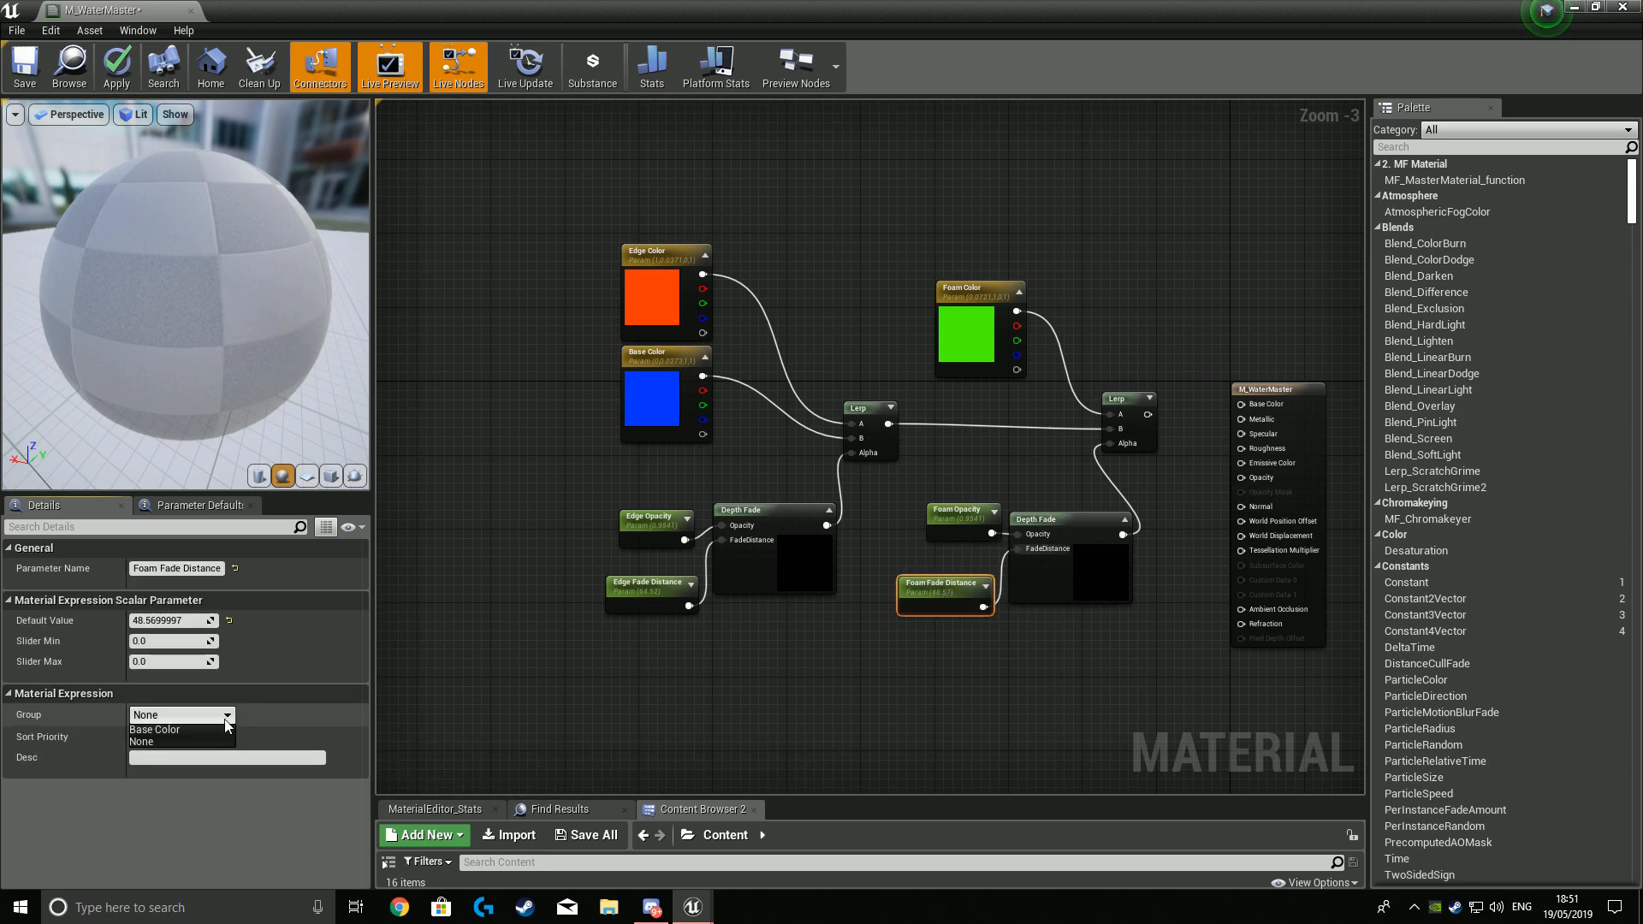
pyautogui.click(177, 740)
pyautogui.click(659, 734)
# Enclose all color, Lerp and Depth Fade nodes in a comment titled "Base Color" and move it further from the material output node.
pyautogui.scroll(-1, 953, 684)
pyautogui.scroll(1, 954, 685)
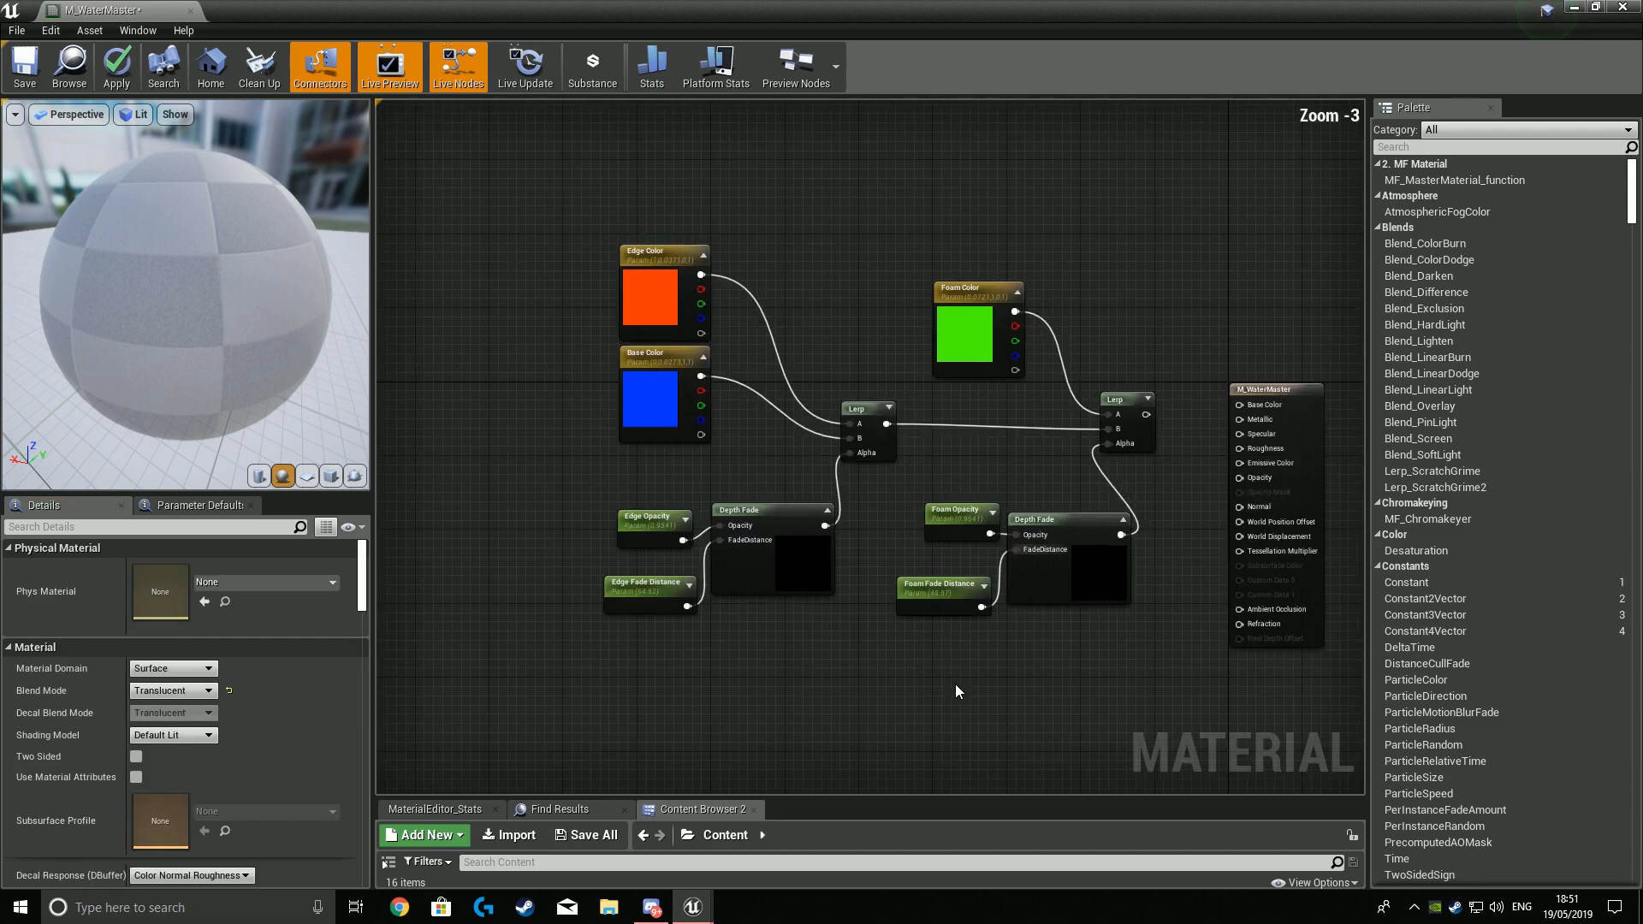
pyautogui.moveTo(970, 680); pyautogui.dragTo(874, 638, button='right')
pyautogui.moveTo(485, 191); pyautogui.dragTo(1084, 719)
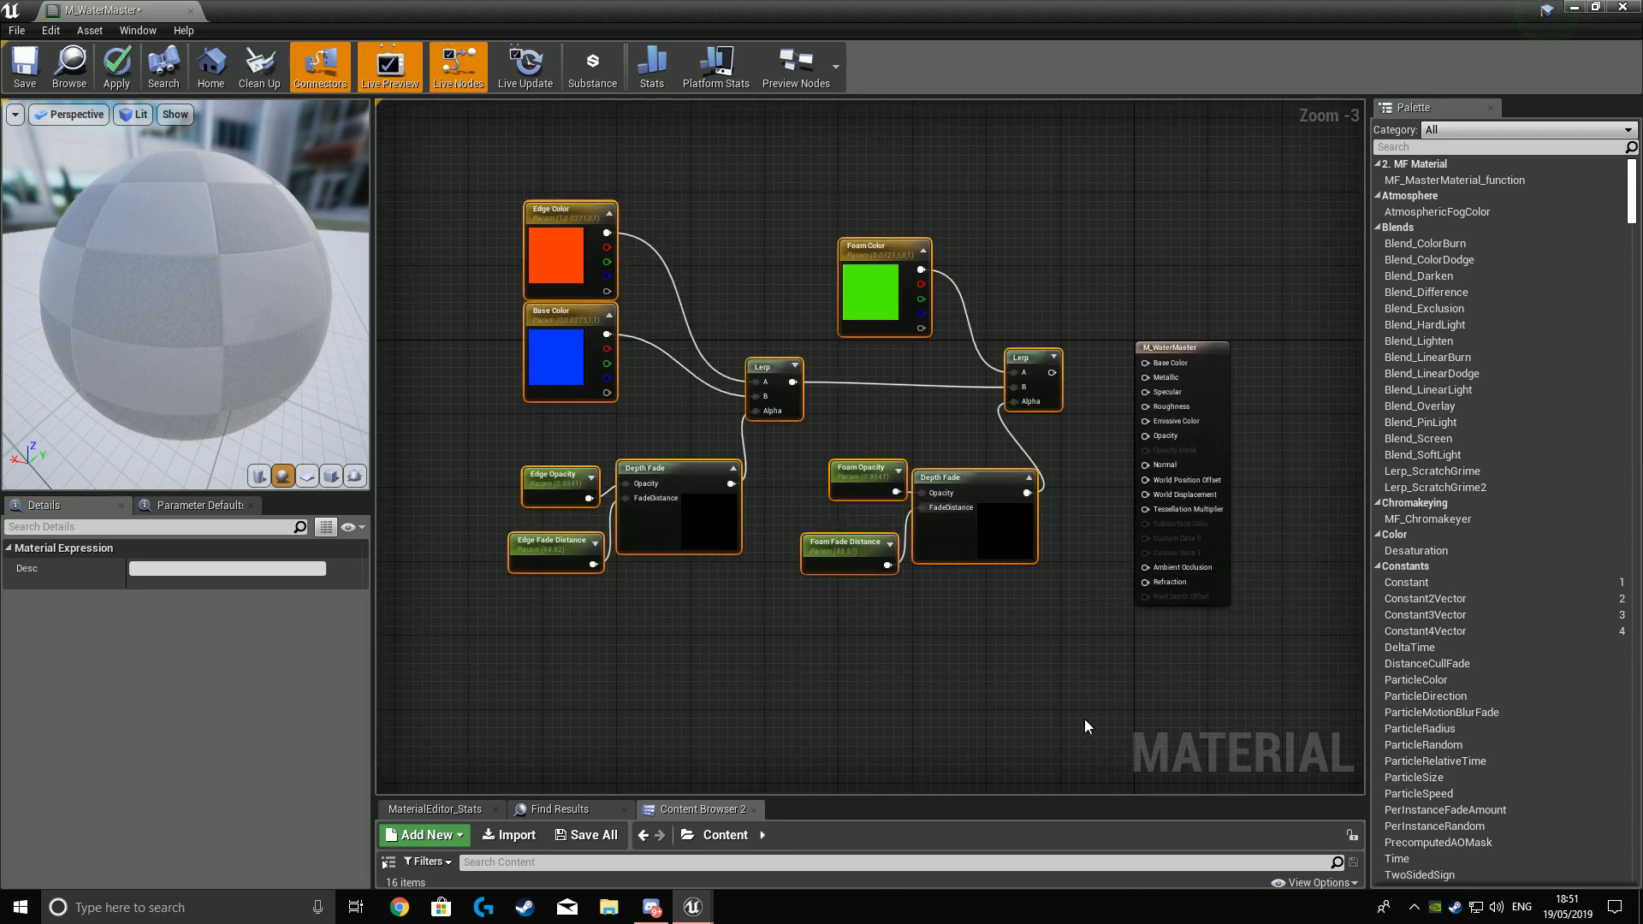
pyautogui.press('c')
pyautogui.write('Base Color')
pyautogui.press('Return')
pyautogui.rightClick(1054, 681)
pyautogui.press('Escape')
pyautogui.moveTo(709, 181); pyautogui.dragTo(577, 163)
pyautogui.click(849, 219)
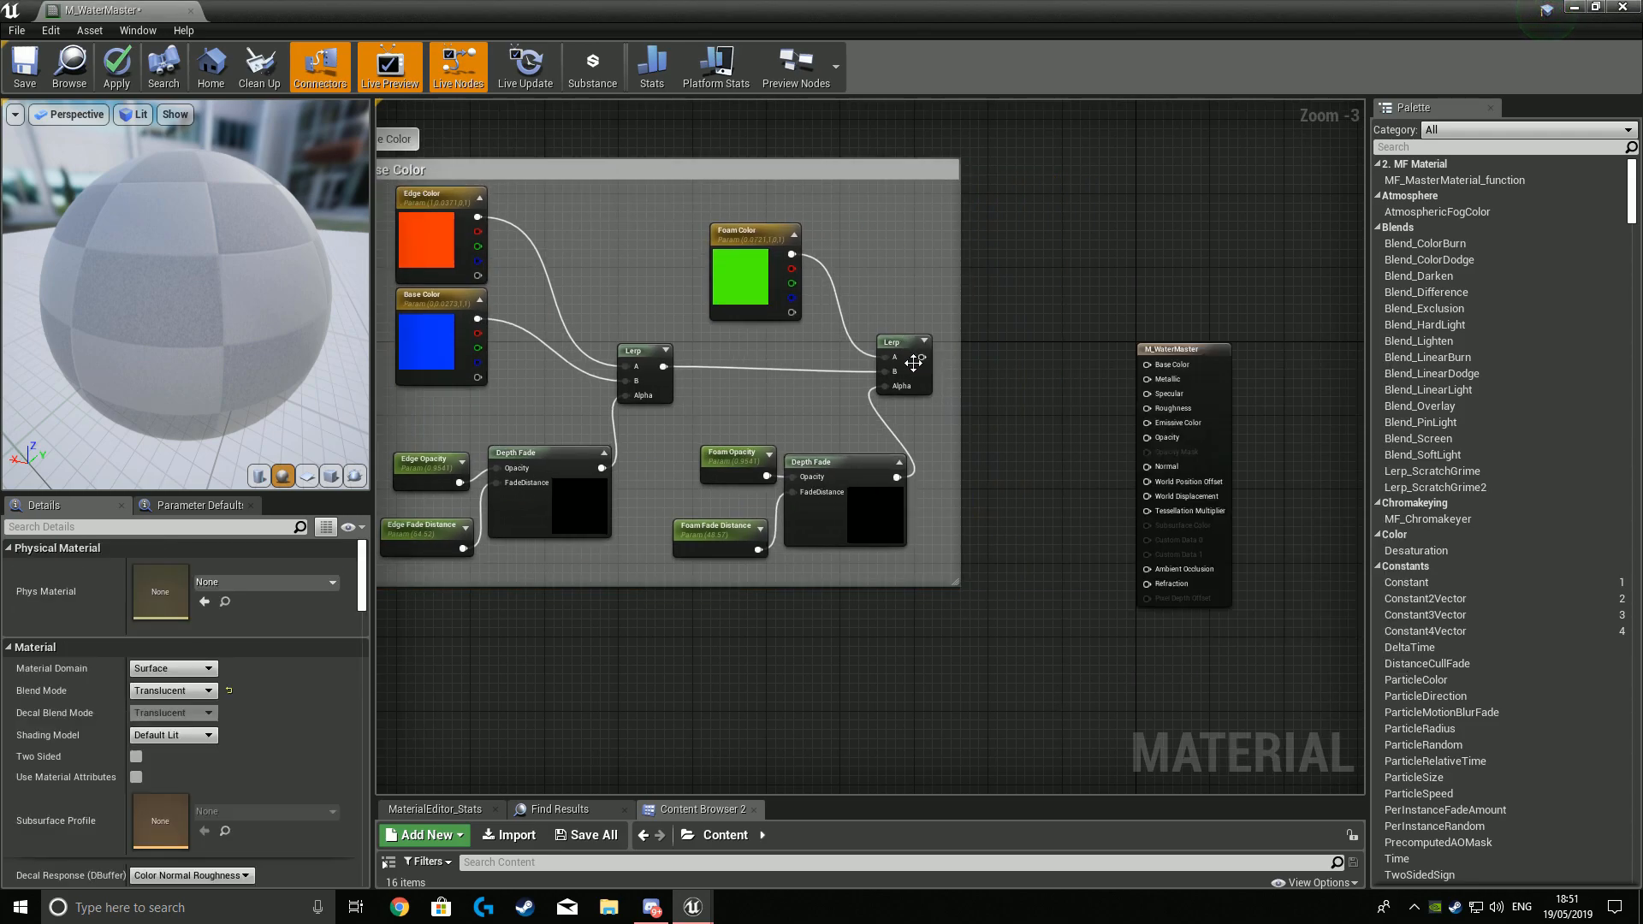
# Connect the final Lerp's output to the Base Color input of M_WaterMaster and move the output node farther away from the comment.
pyautogui.moveTo(920, 357); pyautogui.dragTo(1179, 338)
pyautogui.click(1101, 414)
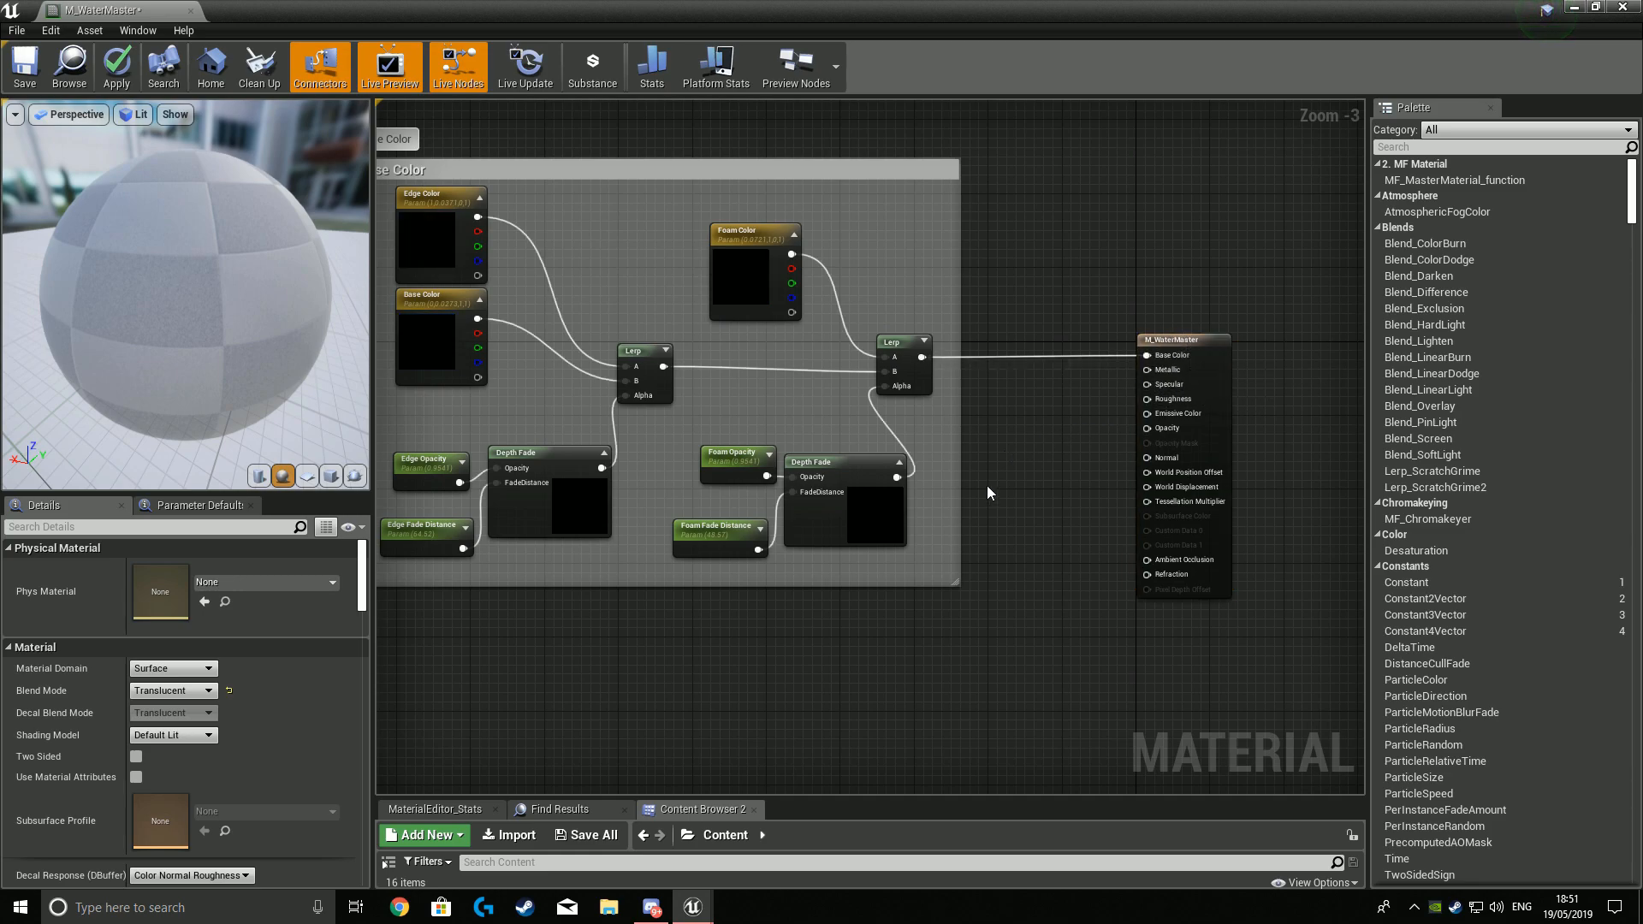
pyautogui.scroll(-3, 987, 483)
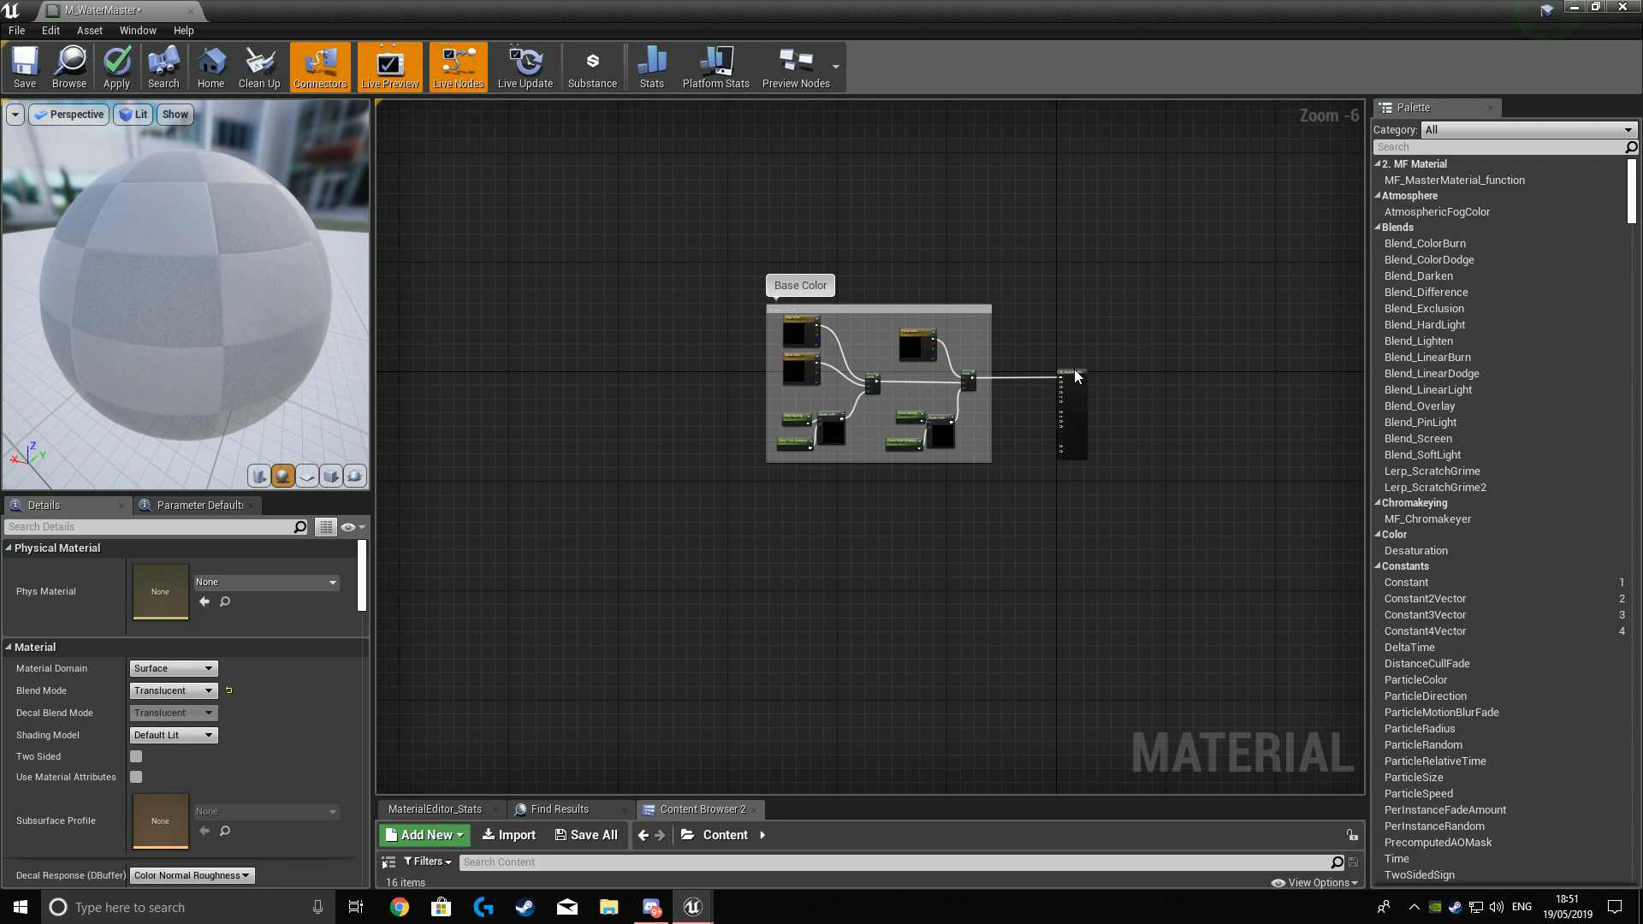
pyautogui.moveTo(1074, 368); pyautogui.dragTo(1126, 438)
pyautogui.scroll(3, 1006, 536)
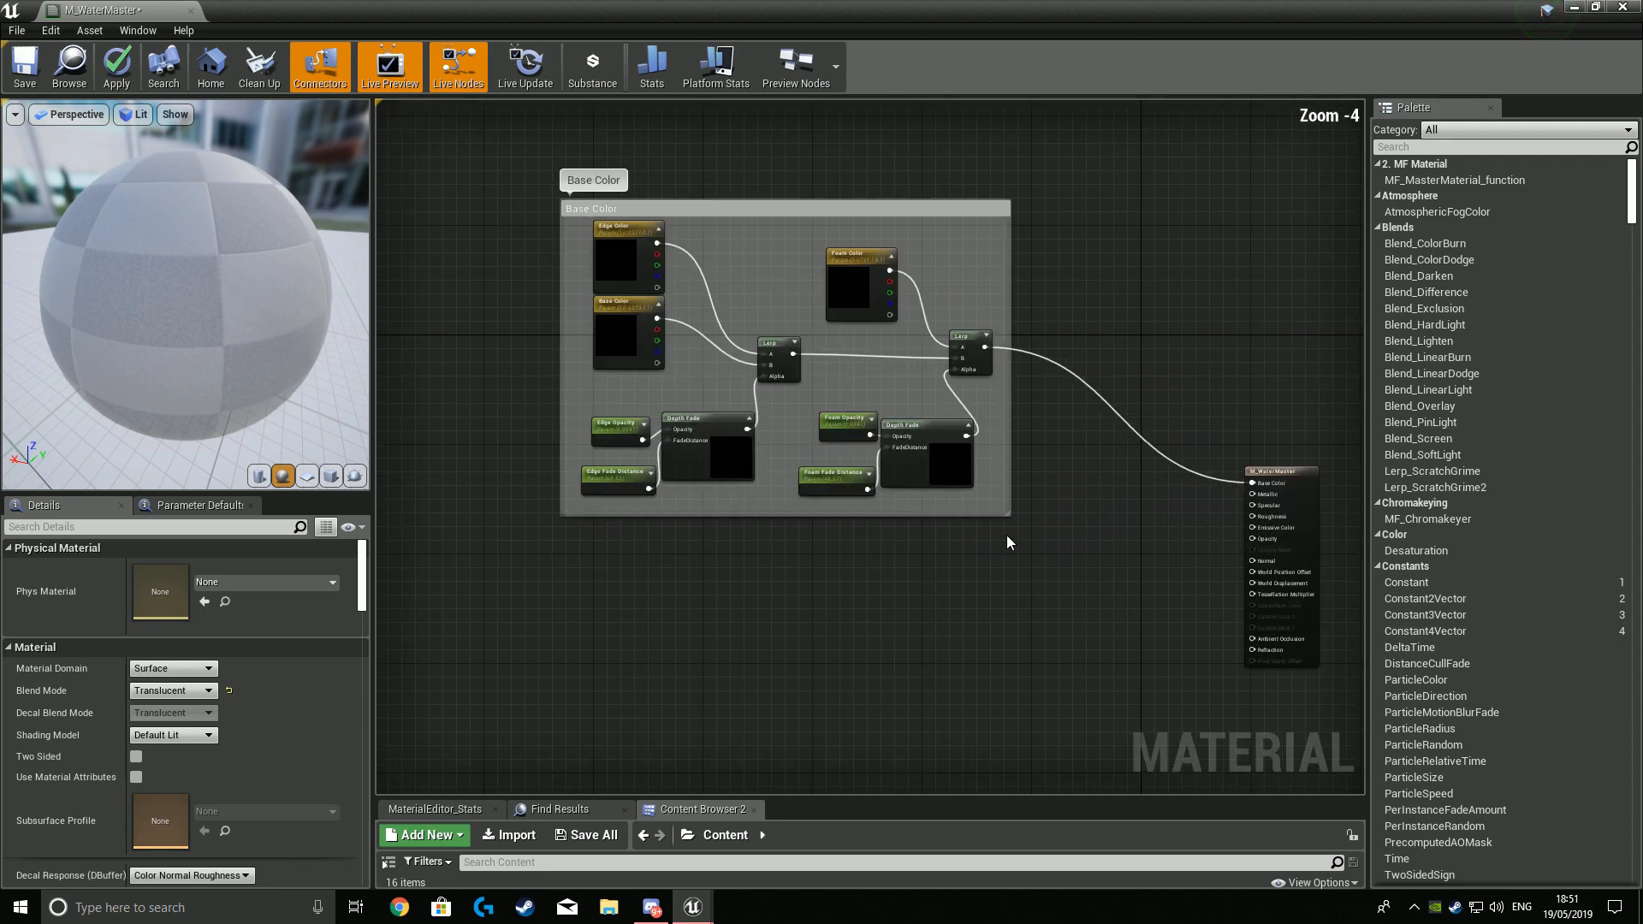
pyautogui.moveTo(1006, 536)
pyautogui.mouseDown(button='right')
pyautogui.moveTo(1027, 495)
pyautogui.moveTo(984, 537)
pyautogui.mouseUp(button='right')
pyautogui.scroll(-2, 1006, 470)
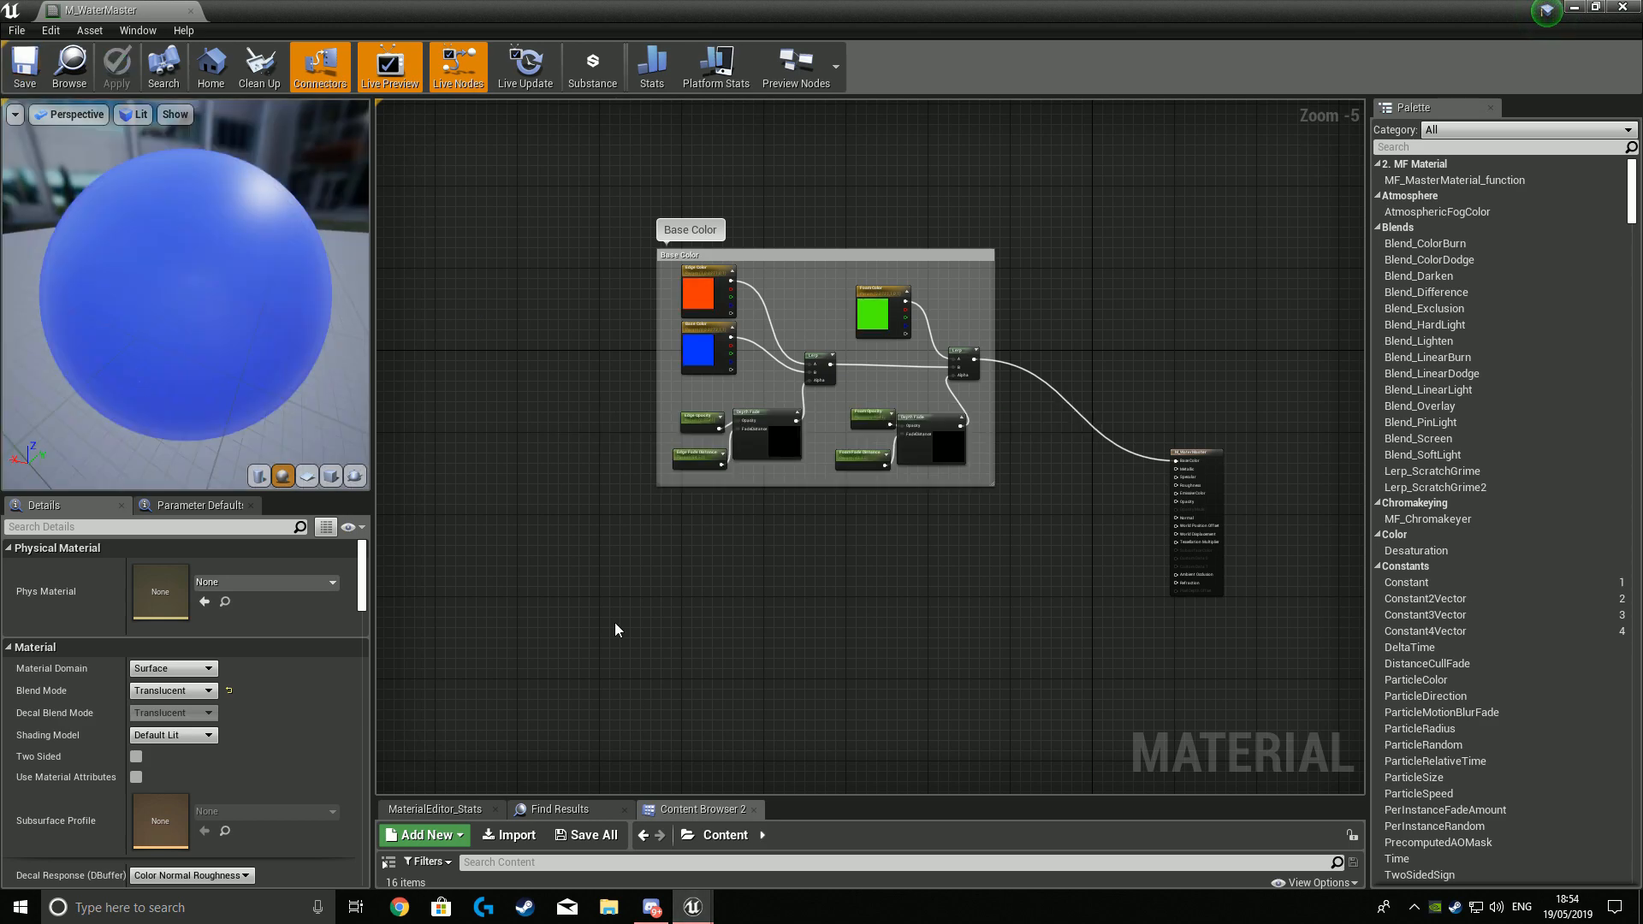
# Put the material editor away, apply M_WaterMaster to the water plane in the level and view its shoreline.
pyautogui.moveTo(272, 8); pyautogui.dragTo(725, 1)
pyautogui.moveTo(202, 314); pyautogui.dragTo(291, 343)
pyautogui.click(1573, 8)
pyautogui.moveTo(744, 382); pyautogui.dragTo(984, 457, button='right')
pyautogui.moveTo(36, 231); pyautogui.dragTo(791, 432)
pyautogui.scroll(-6, 806, 455)
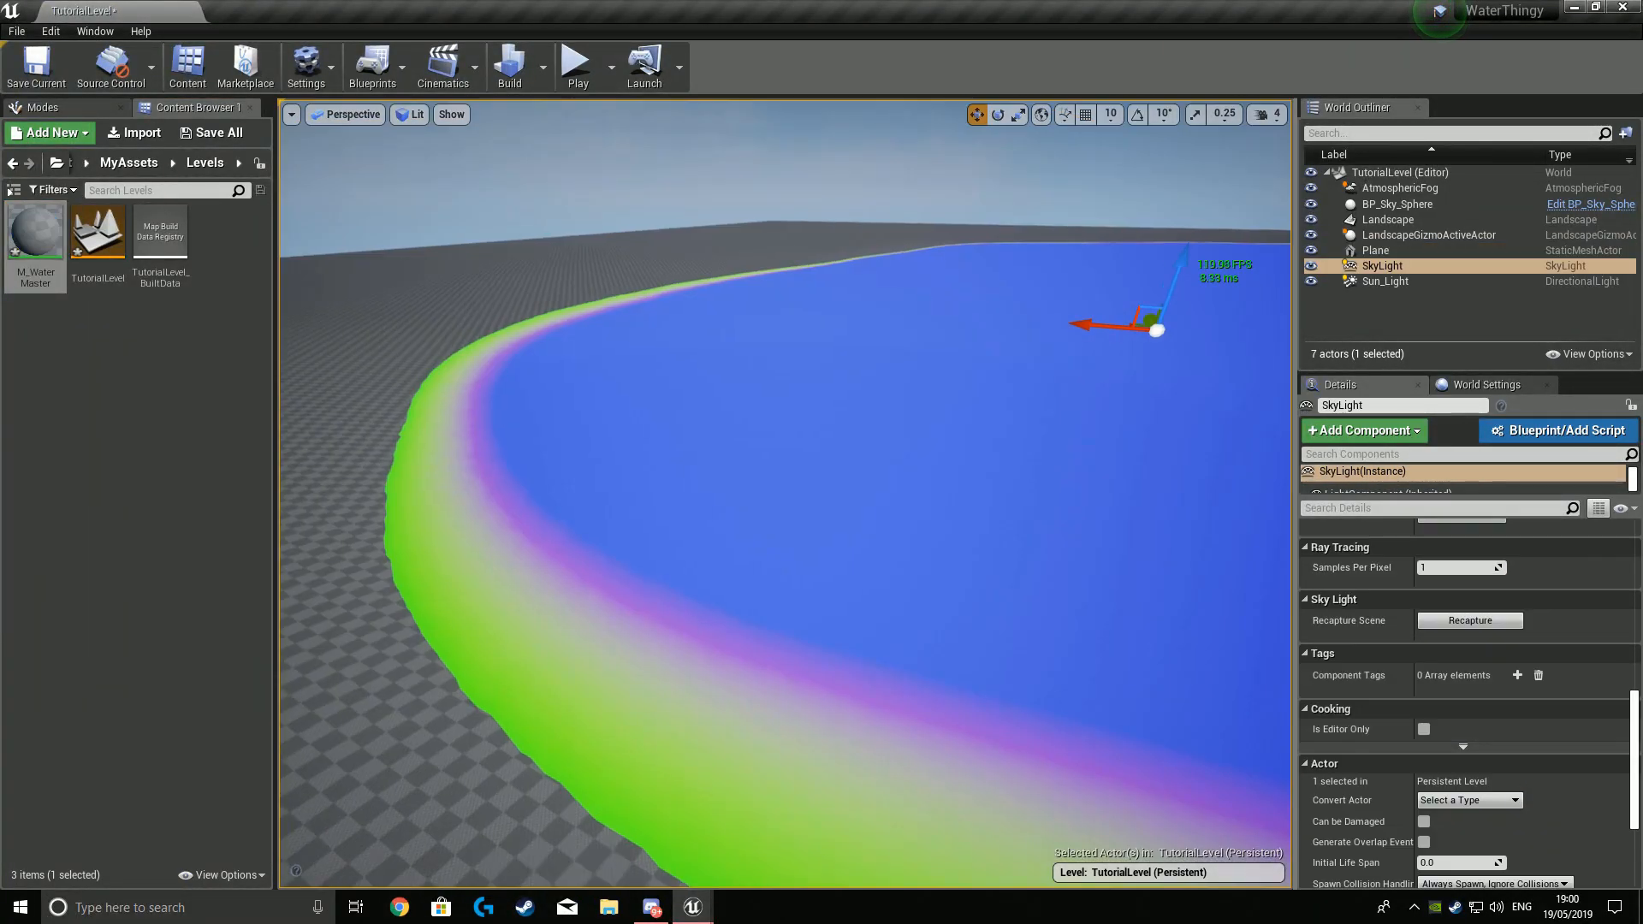
pyautogui.moveTo(785, 493); pyautogui.dragTo(3, 309, button='right')
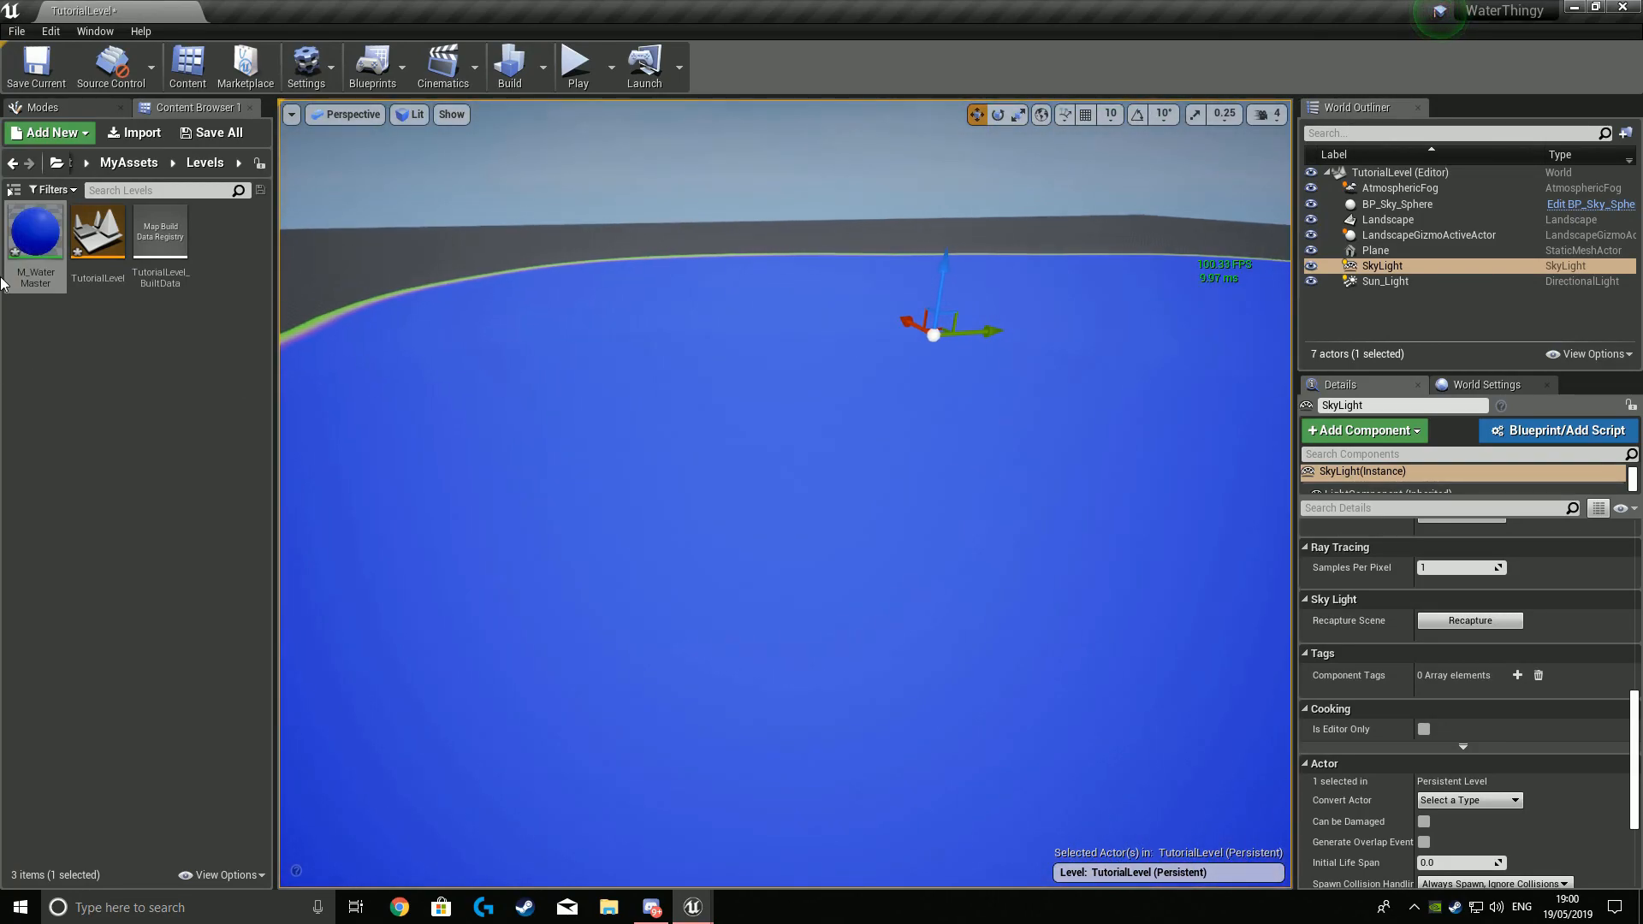
# Place a Cube in the middle of the water plane and raise it so it stands partly above the surface.
pyautogui.click(79, 111)
pyautogui.moveTo(479, 462); pyautogui.dragTo(565, 411, button='right')
pyautogui.moveTo(761, 462); pyautogui.dragTo(748, 517, button='right')
pyautogui.moveTo(165, 408); pyautogui.dragTo(731, 652)
pyautogui.moveTo(826, 623); pyautogui.dragTo(817, 628)
pyautogui.moveTo(926, 582); pyautogui.dragTo(924, 613, button='right')
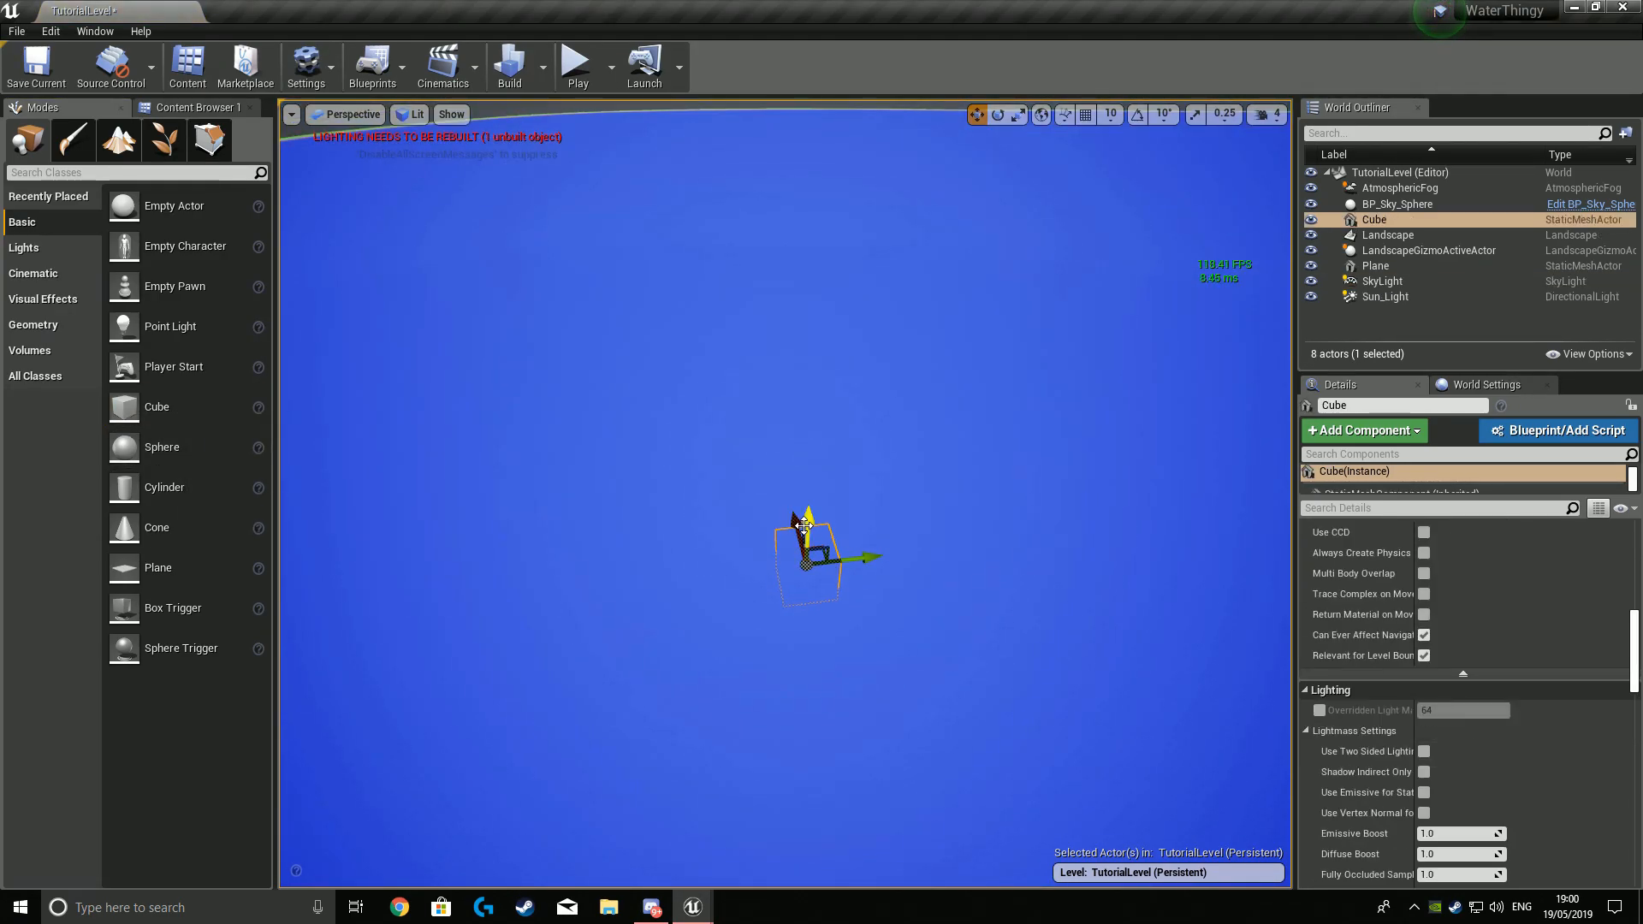
pyautogui.moveTo(813, 451); pyautogui.dragTo(806, 197)
# Examine the edge and foam color fade where the cube meets the water.
pyautogui.moveTo(806, 198); pyautogui.dragTo(830, 248, button='right')
pyautogui.press('w')
pyautogui.press('w')
pyautogui.press('s')
pyautogui.moveTo(799, 651)
pyautogui.mouseDown(button='right')
pyautogui.moveTo(890, 599)
pyautogui.moveTo(941, 603)
pyautogui.moveTo(966, 638)
pyautogui.moveTo(950, 612)
pyautogui.moveTo(971, 603)
pyautogui.moveTo(984, 548)
pyautogui.moveTo(937, 530)
pyautogui.moveTo(838, 590)
pyautogui.moveTo(864, 555)
pyautogui.mouseUp(button='right')
pyautogui.press('a')
pyautogui.press('w')
pyautogui.press('s')
pyautogui.press('d')
pyautogui.press('w')
# Create the material instance M_WaterMaster_Inst from M_WaterMaster and open it.
pyautogui.click(192, 107)
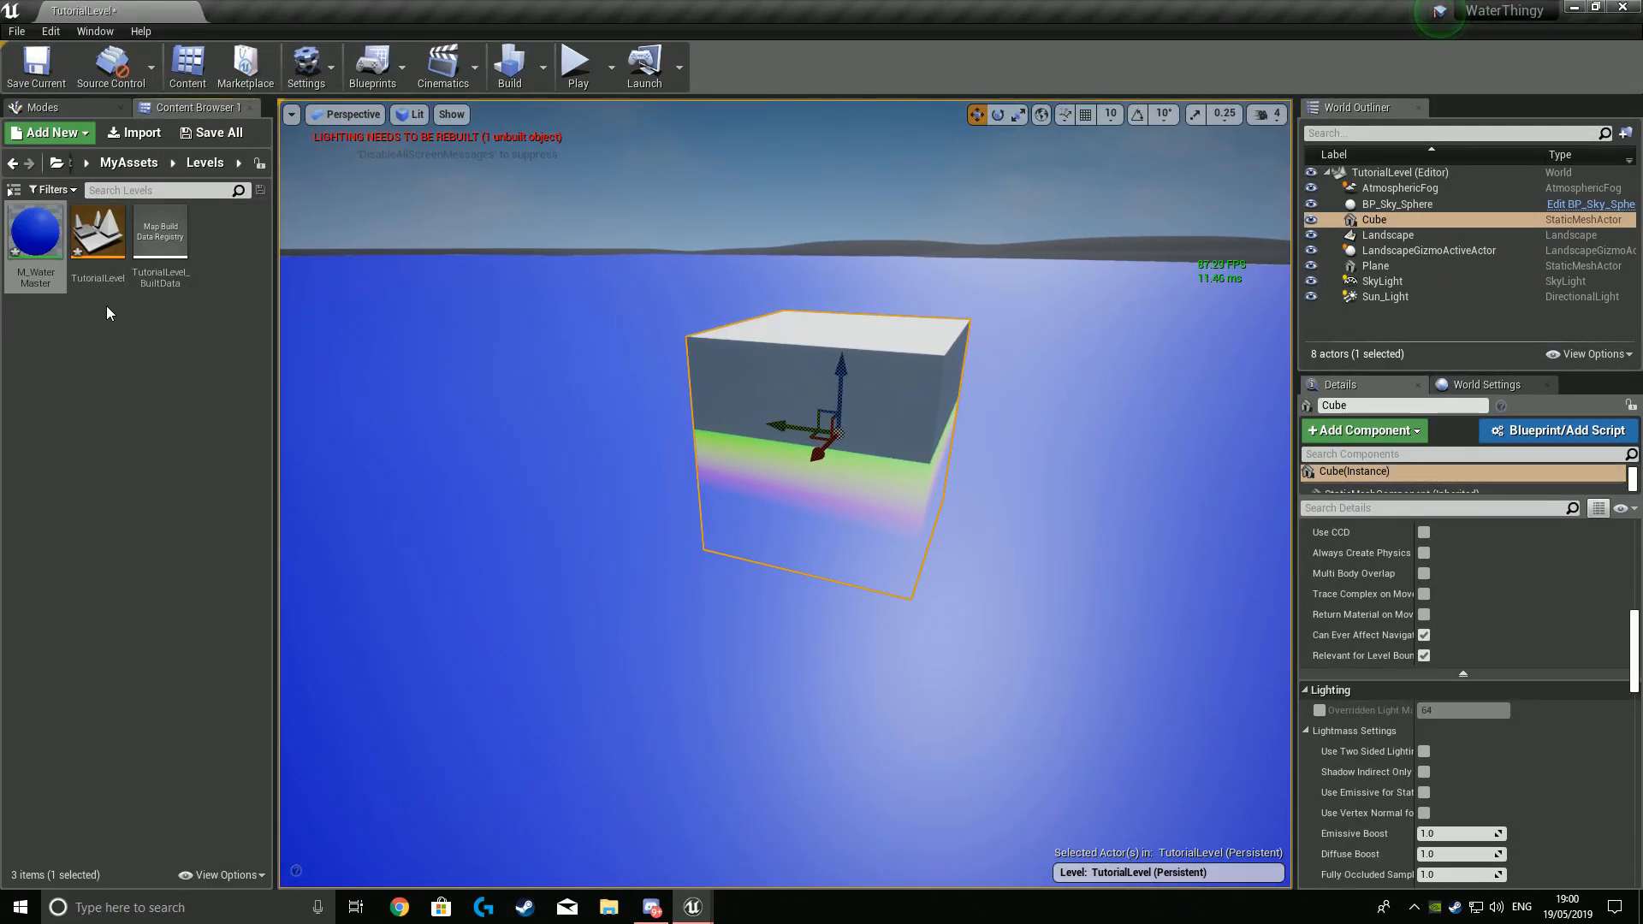
pyautogui.rightClick(36, 233)
pyautogui.click(128, 249)
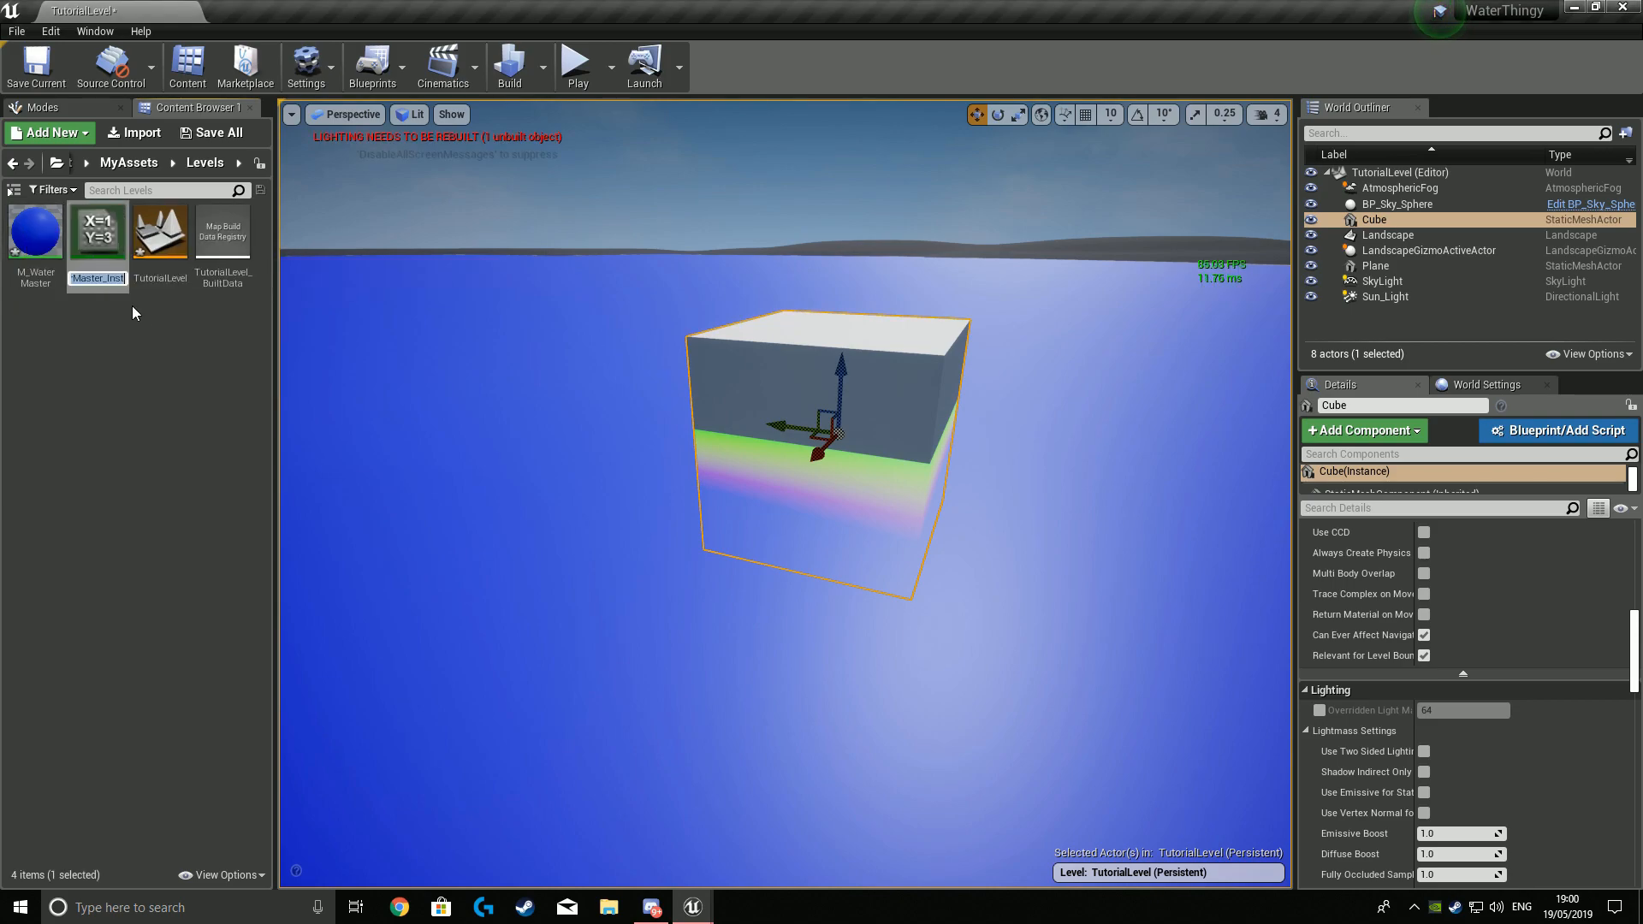
pyautogui.press('Return')
pyautogui.doubleClick(100, 252)
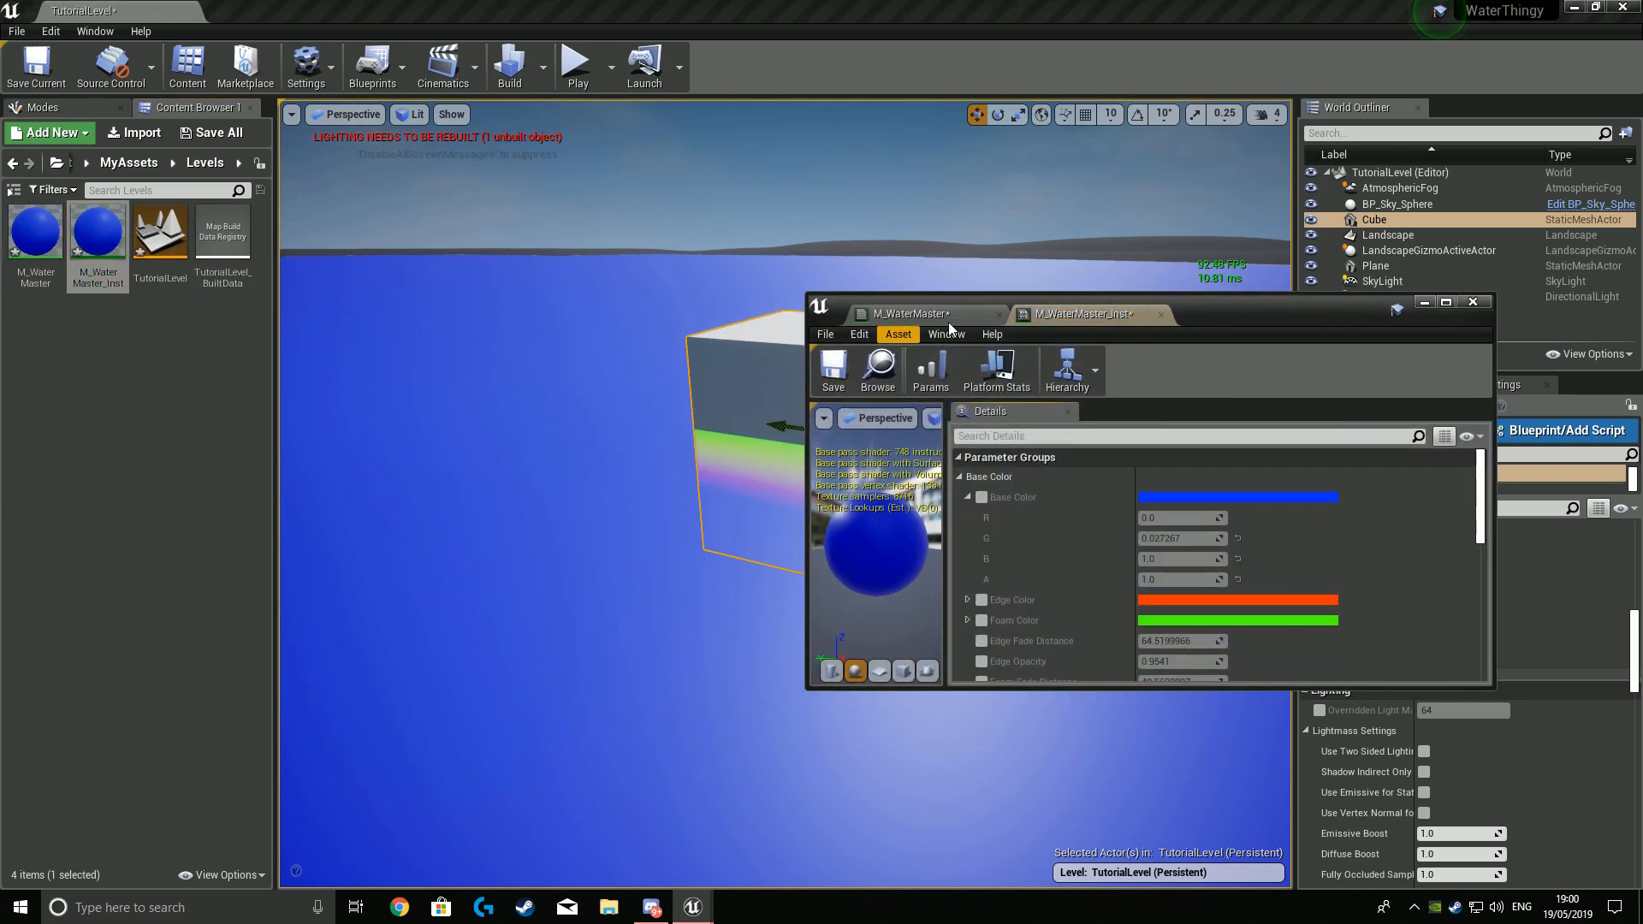
# Enable the Base Color, Edge Color and Foam Color overrides in the material instance.
pyautogui.click(981, 497)
pyautogui.click(981, 599)
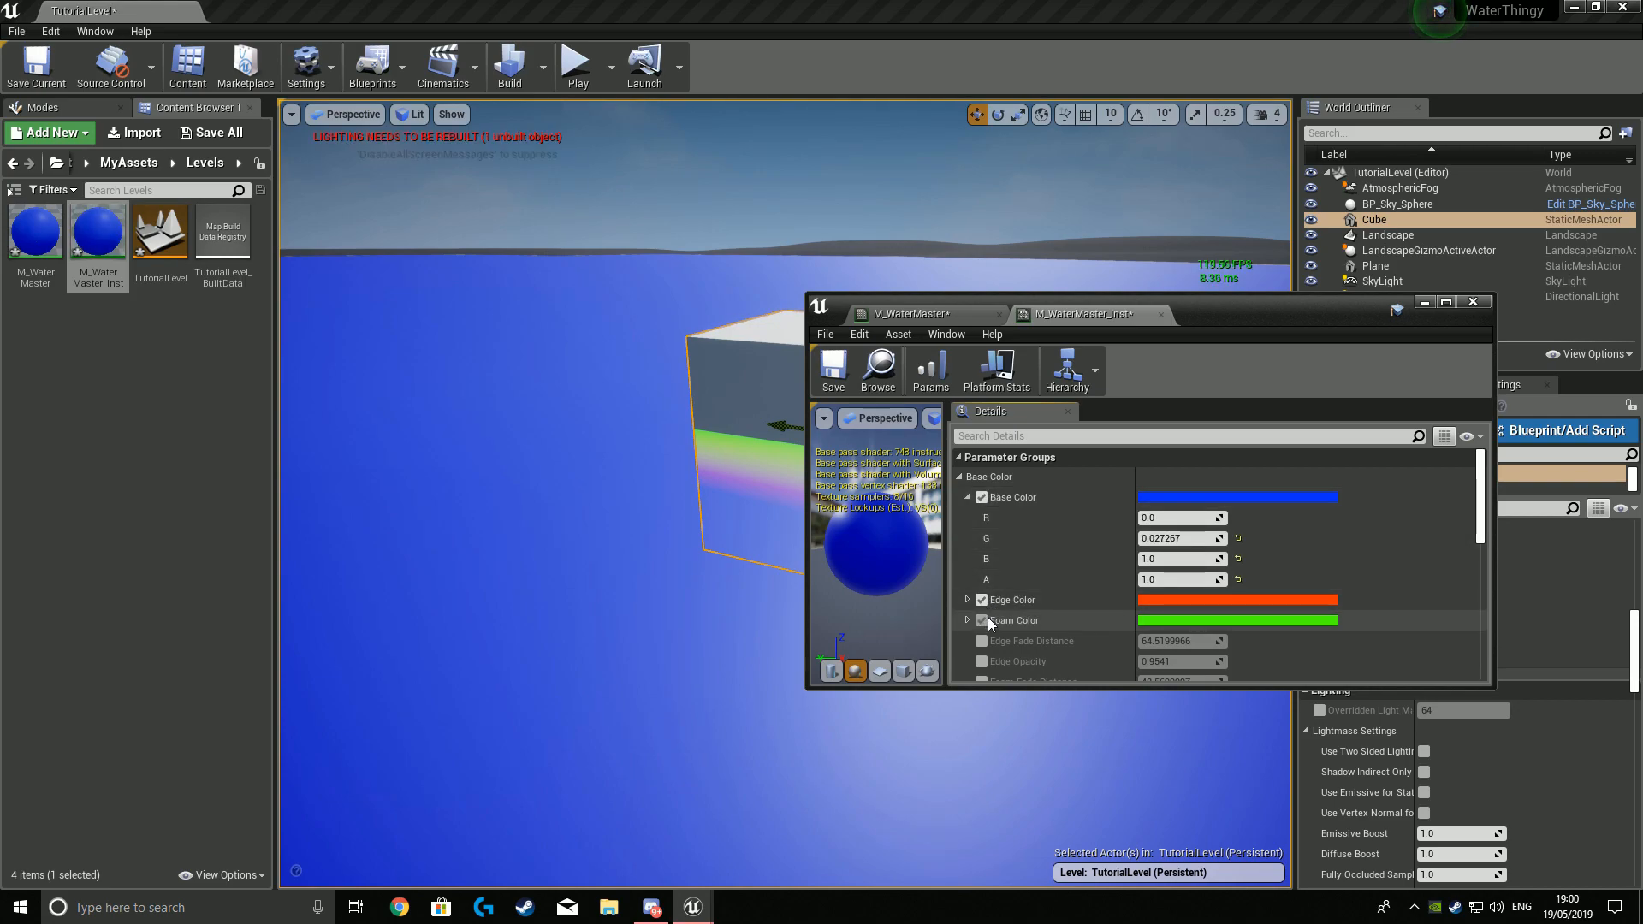
pyautogui.click(982, 622)
pyautogui.moveTo(1283, 314); pyautogui.dragTo(1484, 288)
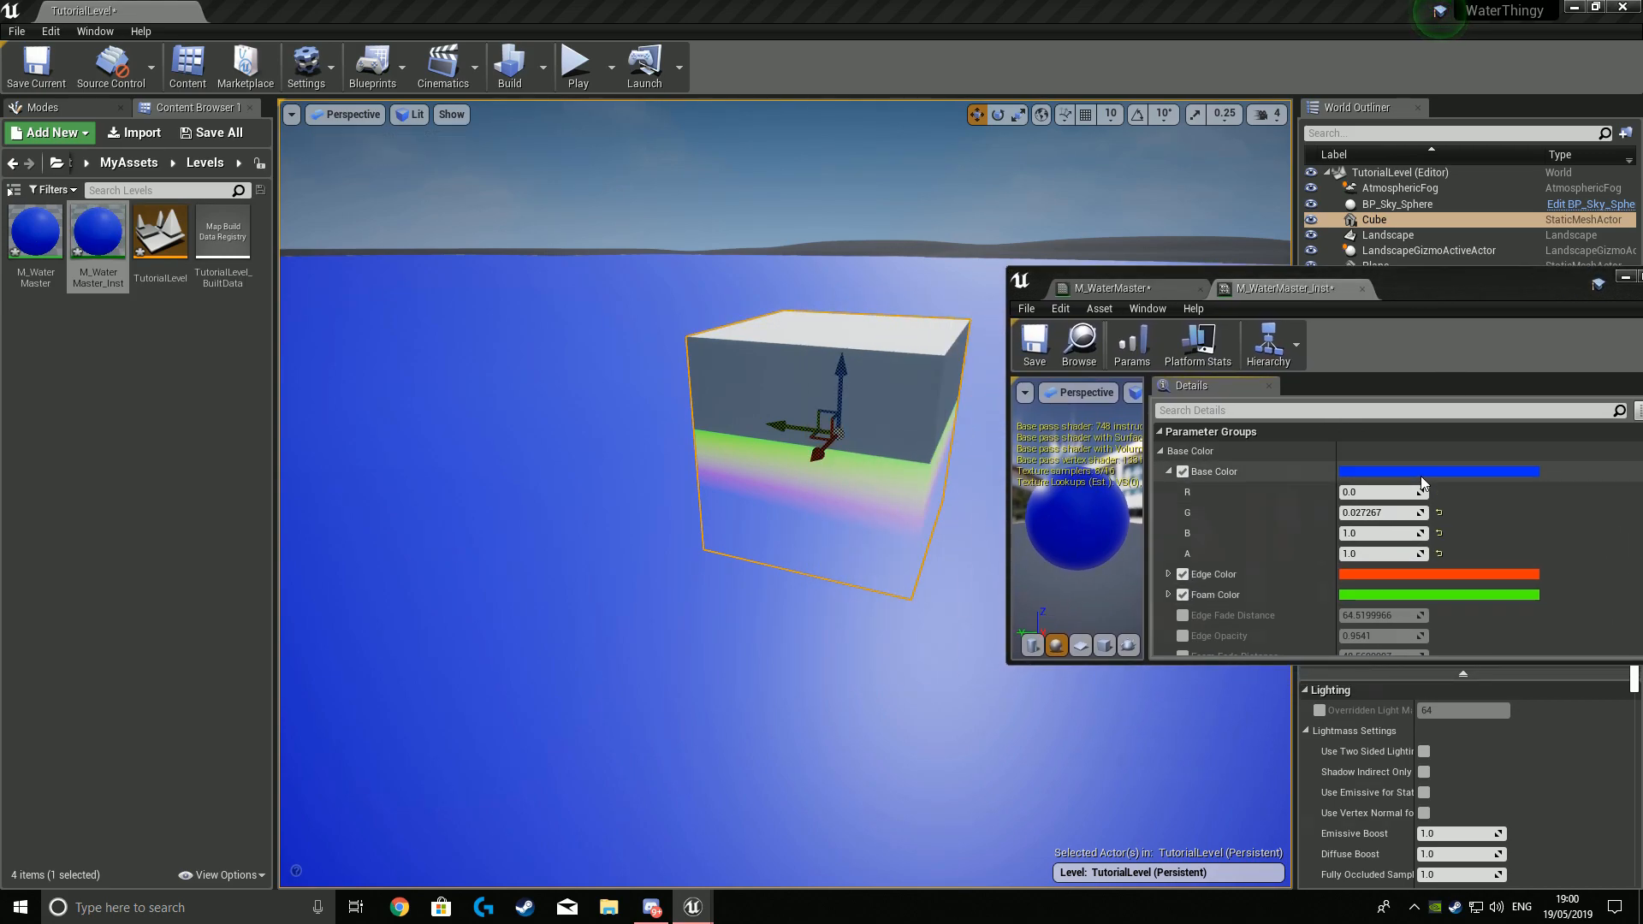
pyautogui.click(1420, 473)
pyautogui.click(1385, 443)
# Apply M_WaterMaster_Inst to the water plane and check the plane's material assignment.
pyautogui.moveTo(1445, 288); pyautogui.dragTo(831, 353)
pyautogui.click(1016, 342)
pyautogui.moveTo(98, 232); pyautogui.dragTo(504, 499)
pyautogui.scroll(7, 1346, 695)
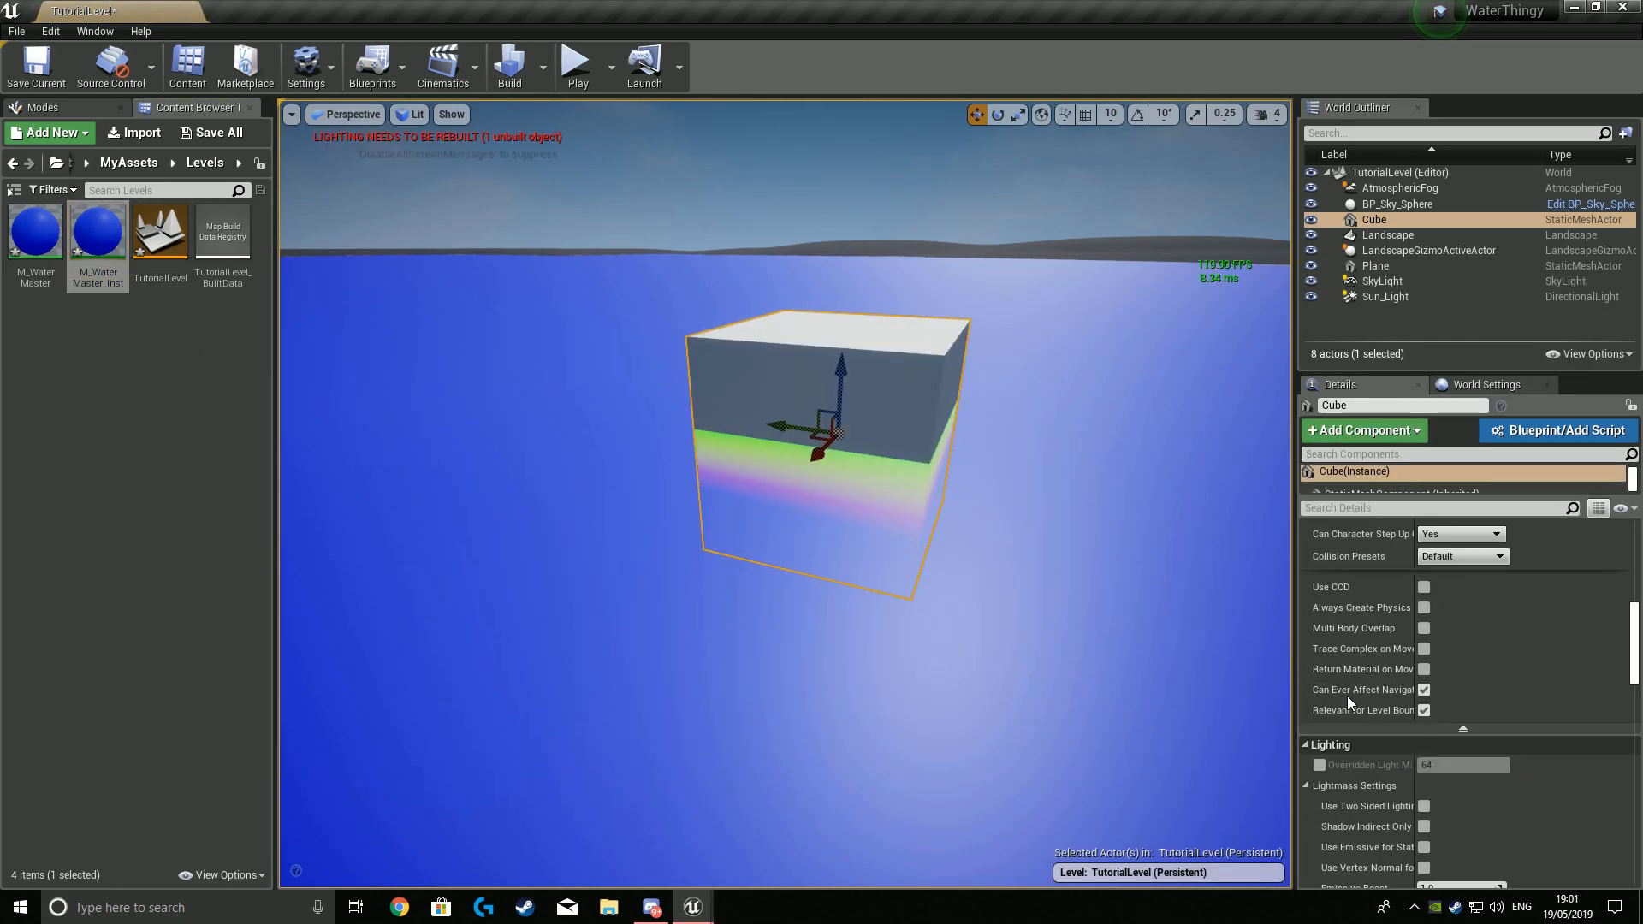
pyautogui.click(959, 569)
pyautogui.scroll(4, 1391, 640)
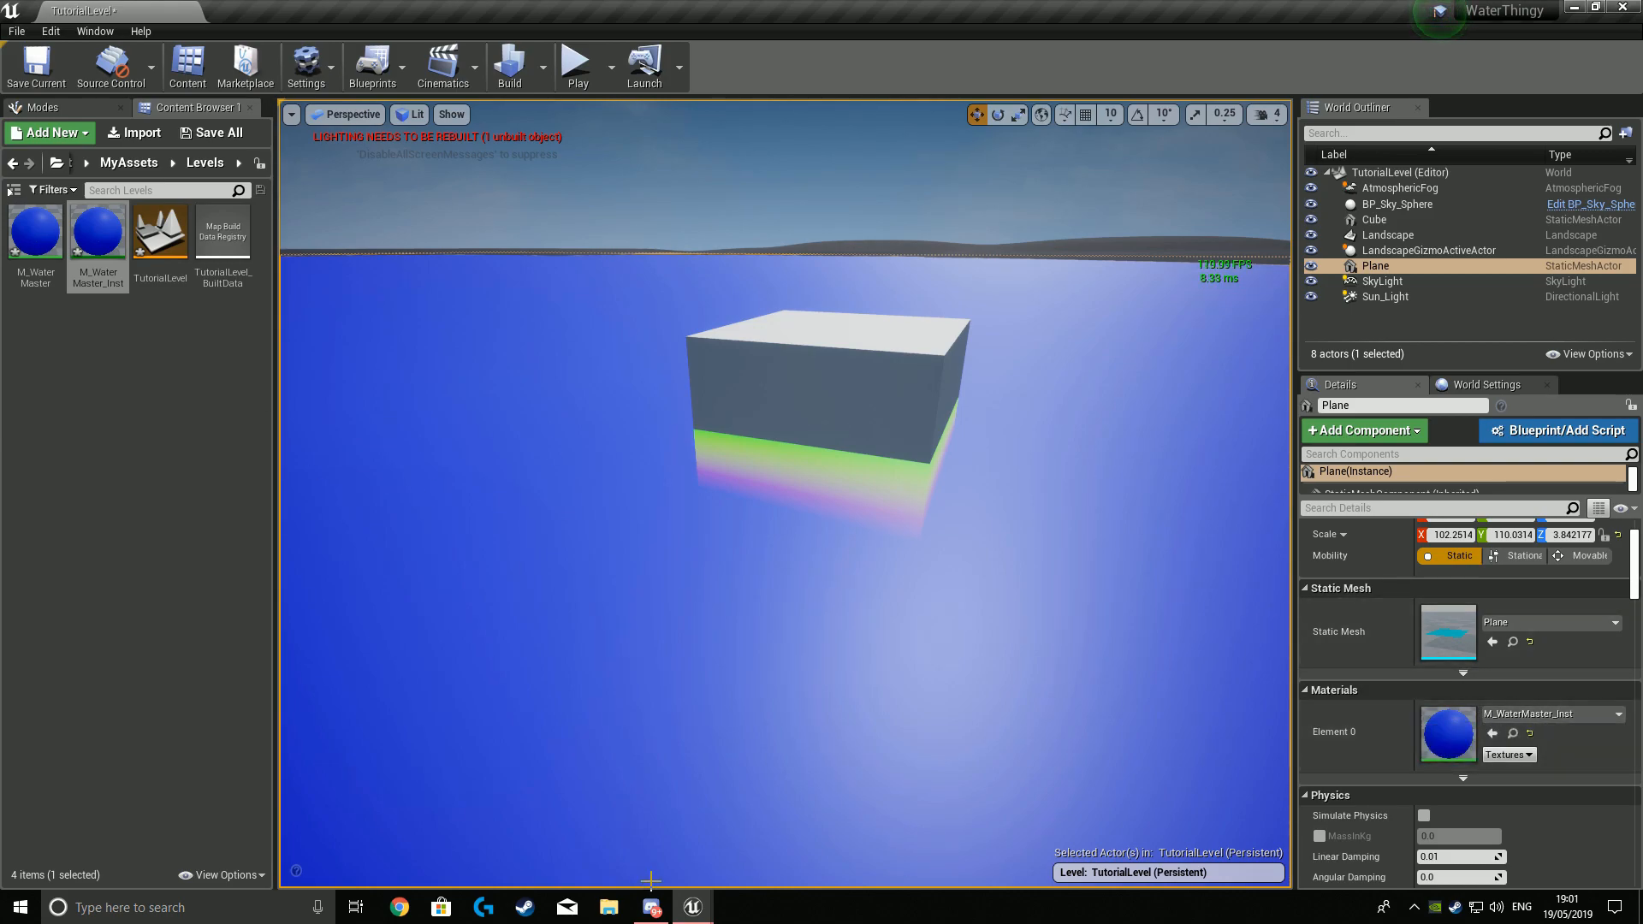
# Reopen the instance editor window, close M_WaterMaster while discarding its unapplied changes, and place the window beside the water.
pyautogui.moveTo(693, 905)
pyautogui.click(758, 857)
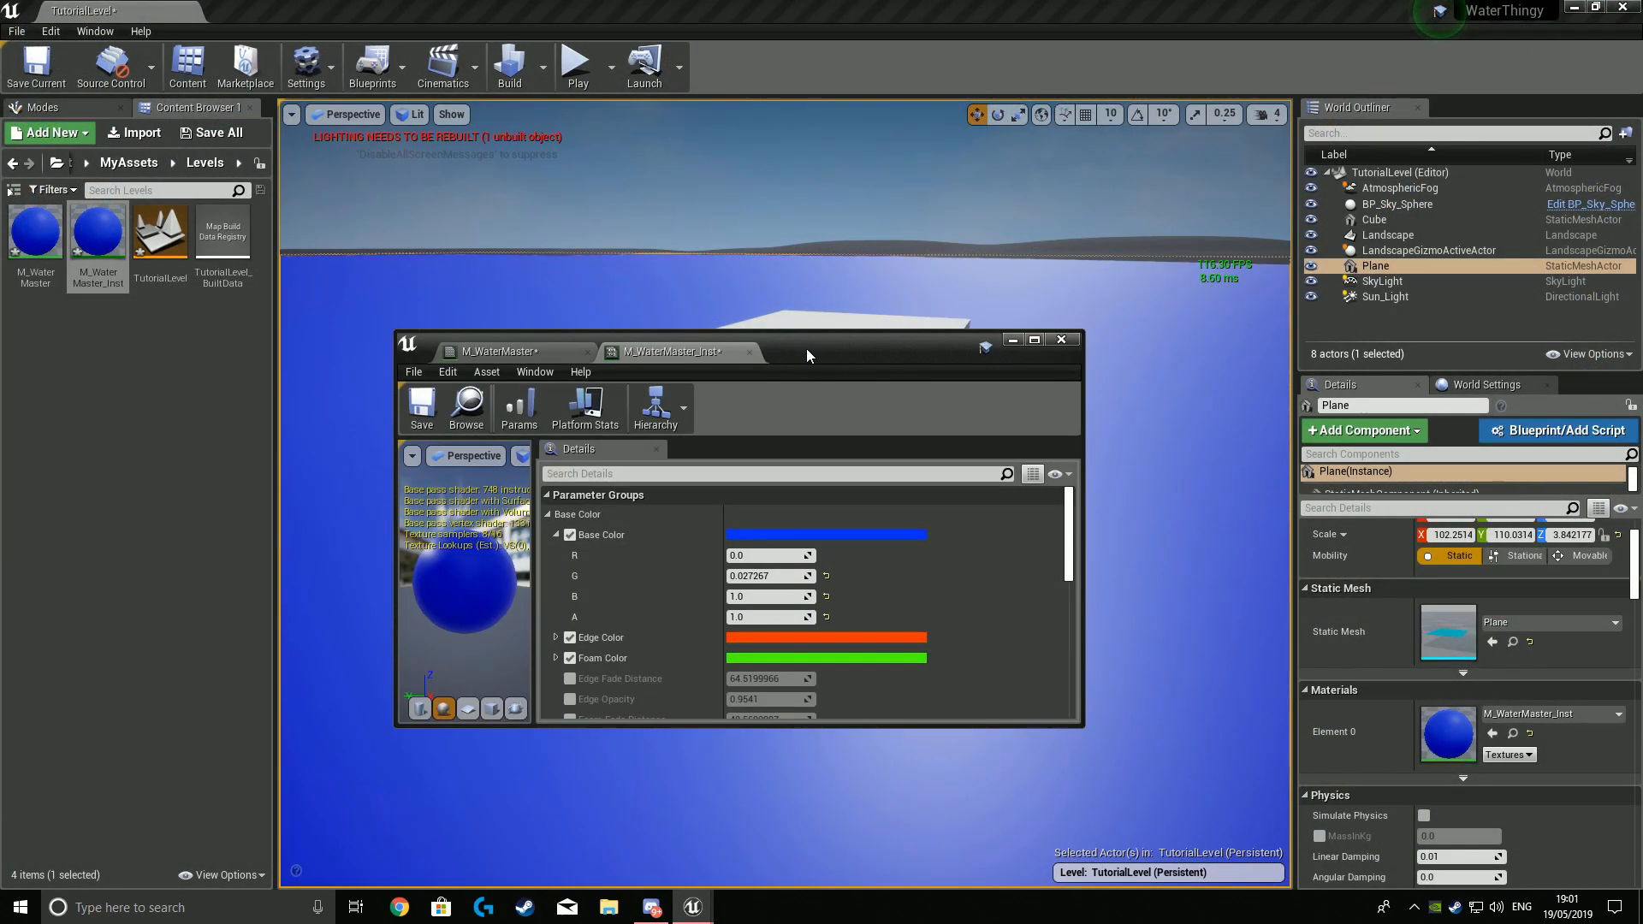
pyautogui.moveTo(804, 347); pyautogui.dragTo(1369, 348)
pyautogui.click(1152, 346)
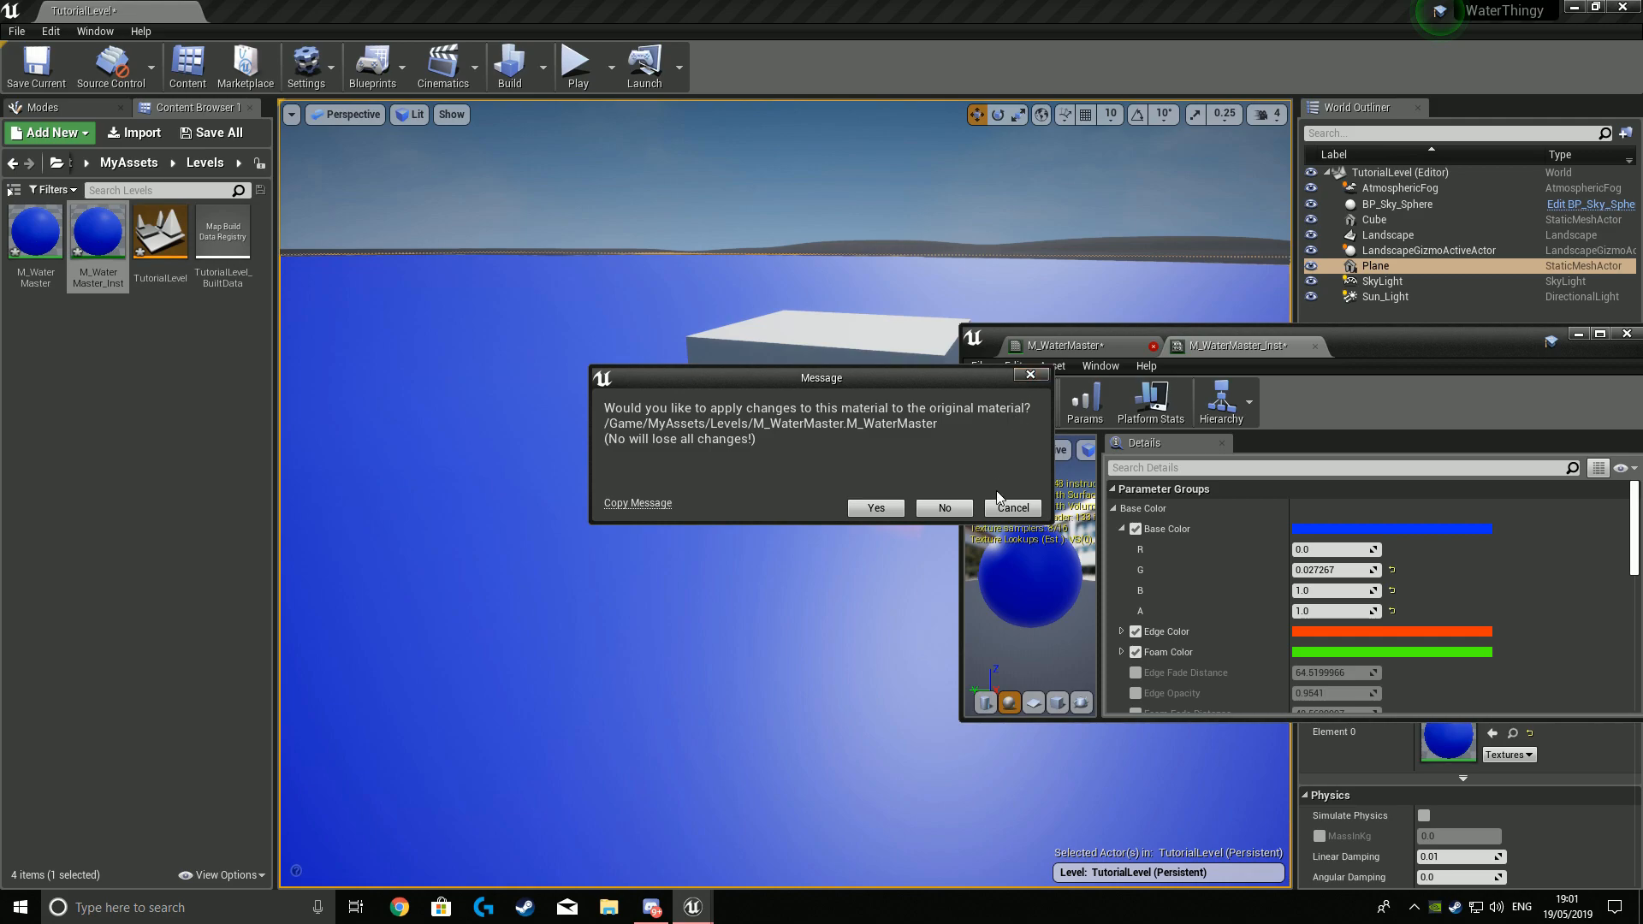
pyautogui.click(944, 509)
pyautogui.moveTo(1134, 349); pyautogui.dragTo(747, 329)
pyautogui.moveTo(924, 340); pyautogui.dragTo(1314, 385)
# Set the instance's Base Color to a lighter blue with R 0.0, G 0.284425 and B 1.0.
pyautogui.click(1373, 554)
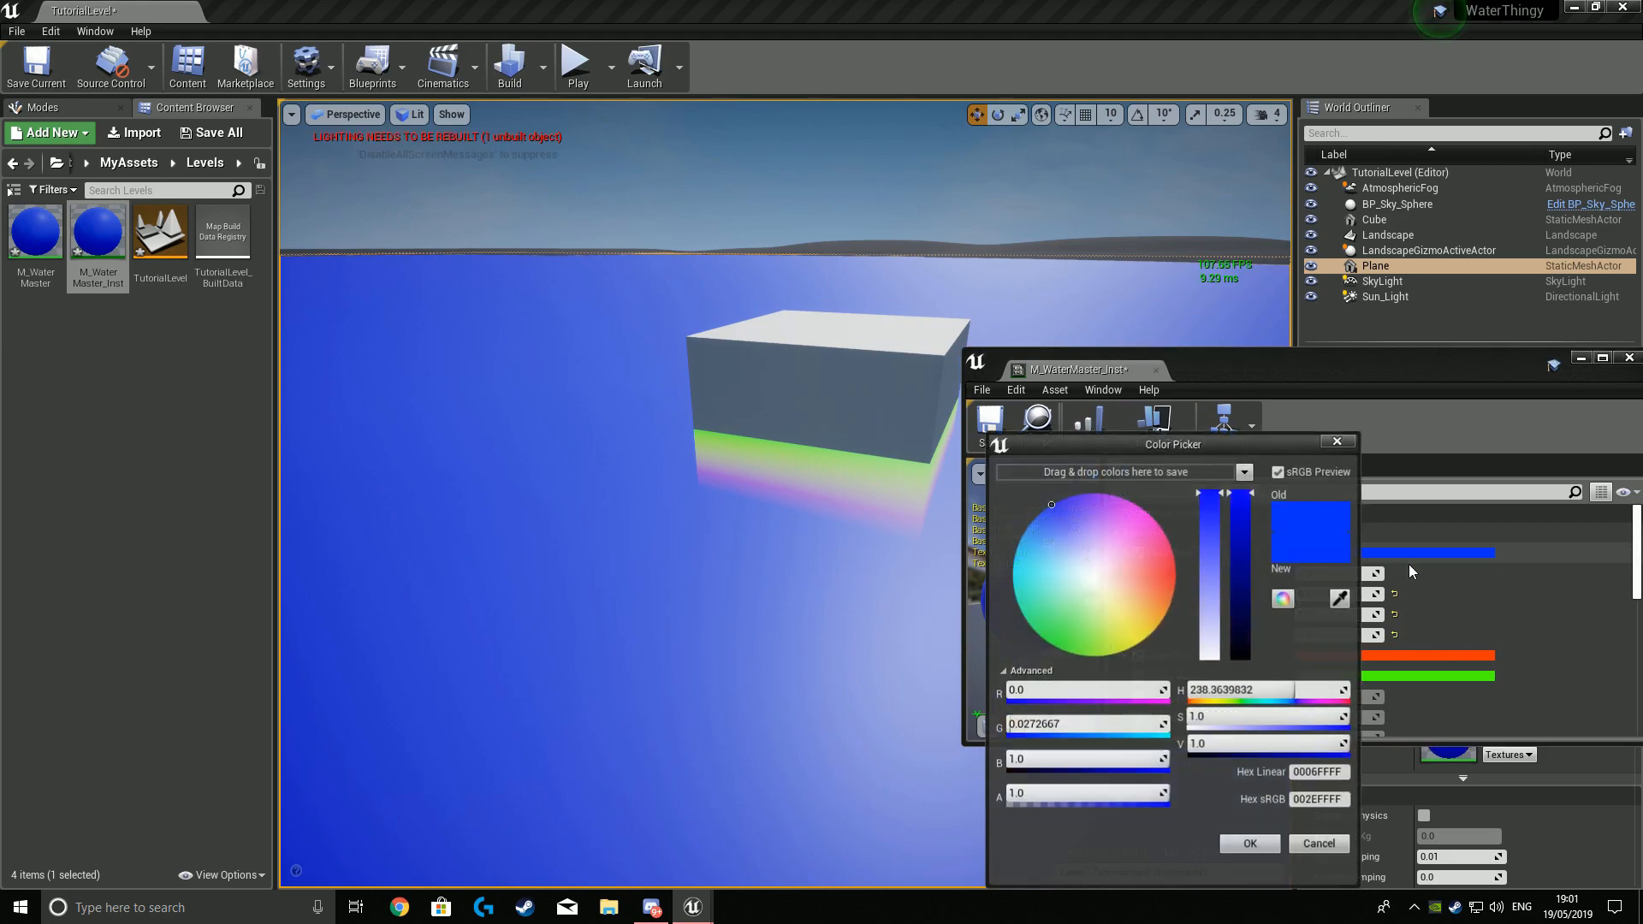
pyautogui.moveTo(1088, 508)
pyautogui.mouseDown()
pyautogui.moveTo(952, 544)
pyautogui.moveTo(958, 449)
pyautogui.mouseUp()
pyautogui.click(1249, 844)
# Set the instance's Foam Color to a pale cyan, hex sRGB B8F5FFFF, with the water's shoreline in view.
pyautogui.moveTo(684, 514); pyautogui.dragTo(924, 582, button='right')
pyautogui.click(1353, 676)
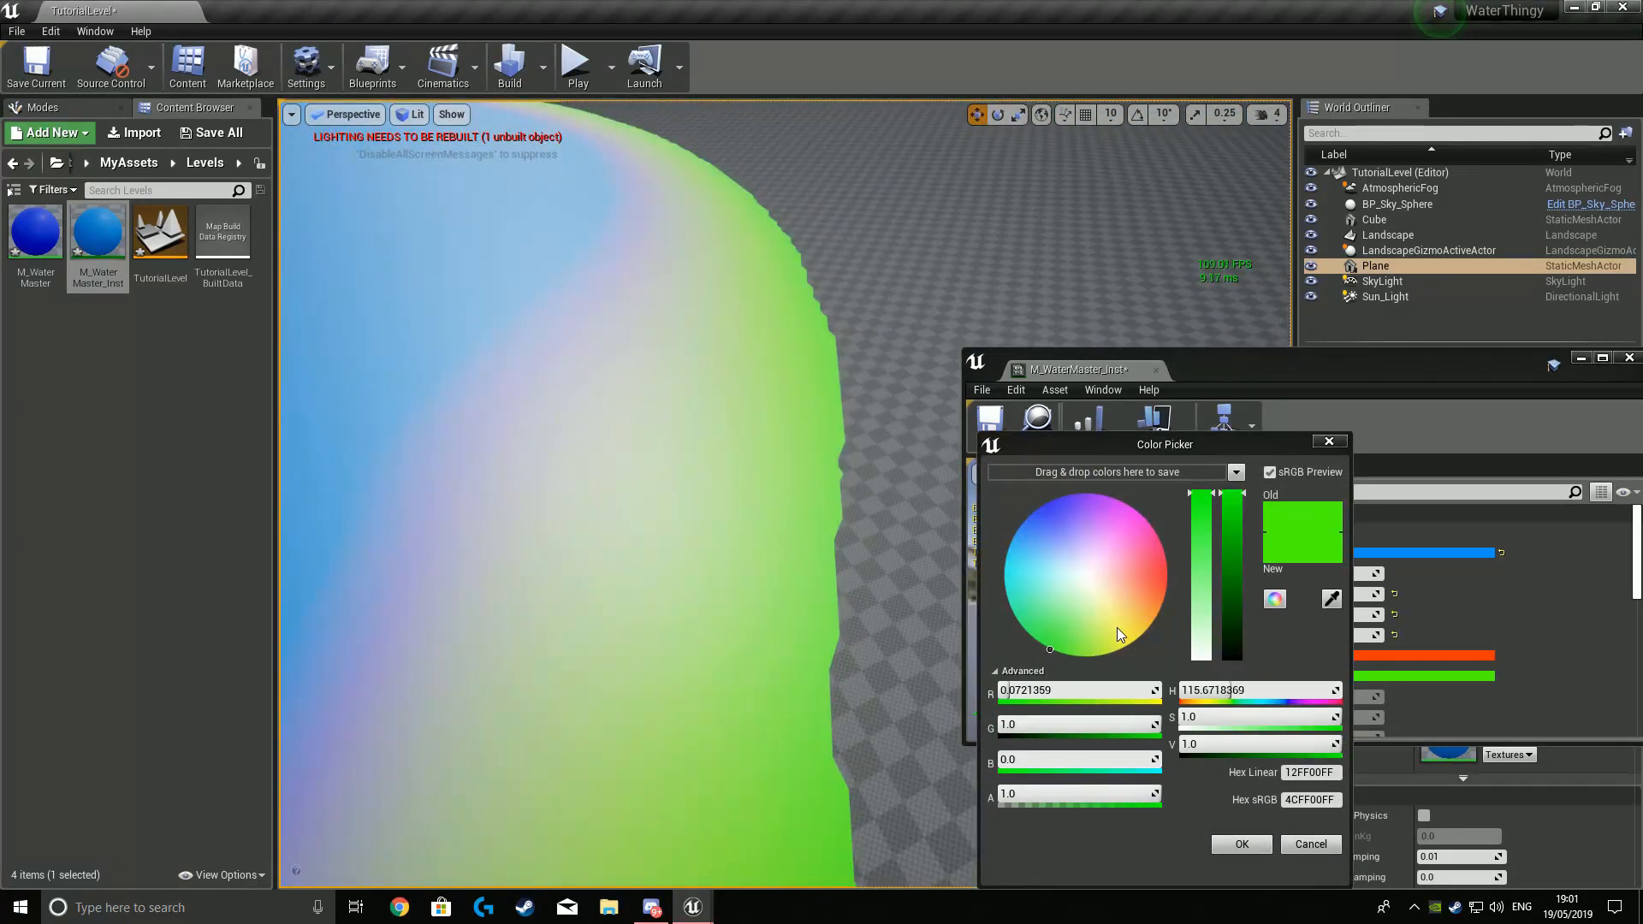
pyautogui.moveTo(1117, 633); pyautogui.dragTo(756, 516)
pyautogui.moveTo(1204, 526); pyautogui.dragTo(1203, 571)
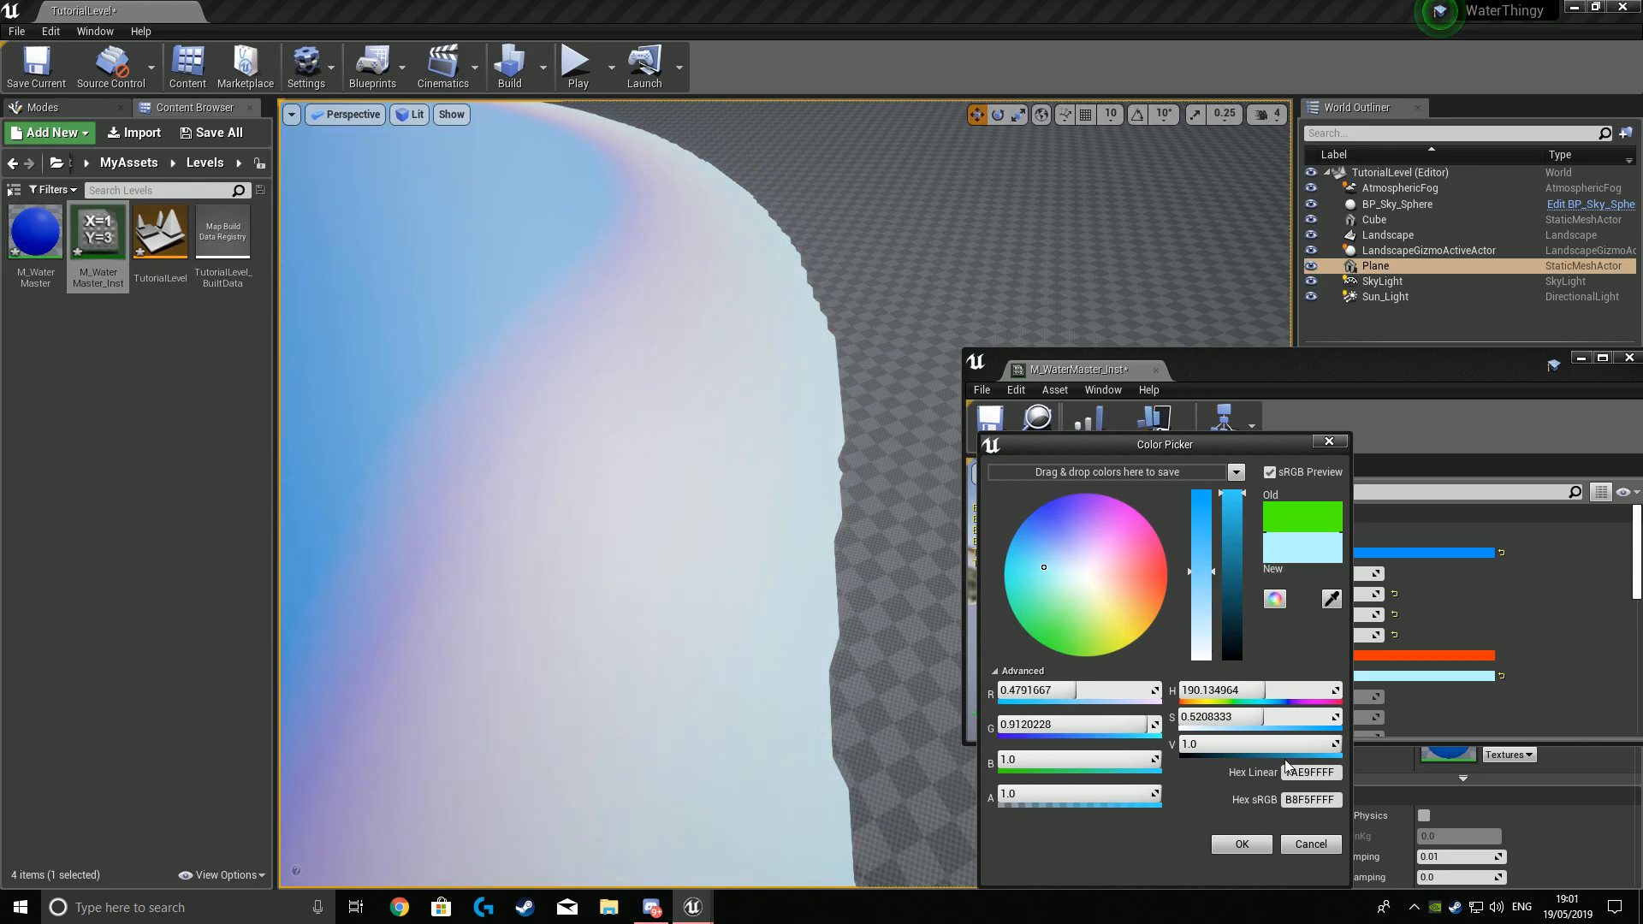
pyautogui.click(1241, 843)
# Set the instance's Edge Color to a bluish green, hex sRGB 00FF58FF.
pyautogui.click(1369, 656)
pyautogui.moveTo(1177, 566); pyautogui.dragTo(958, 695)
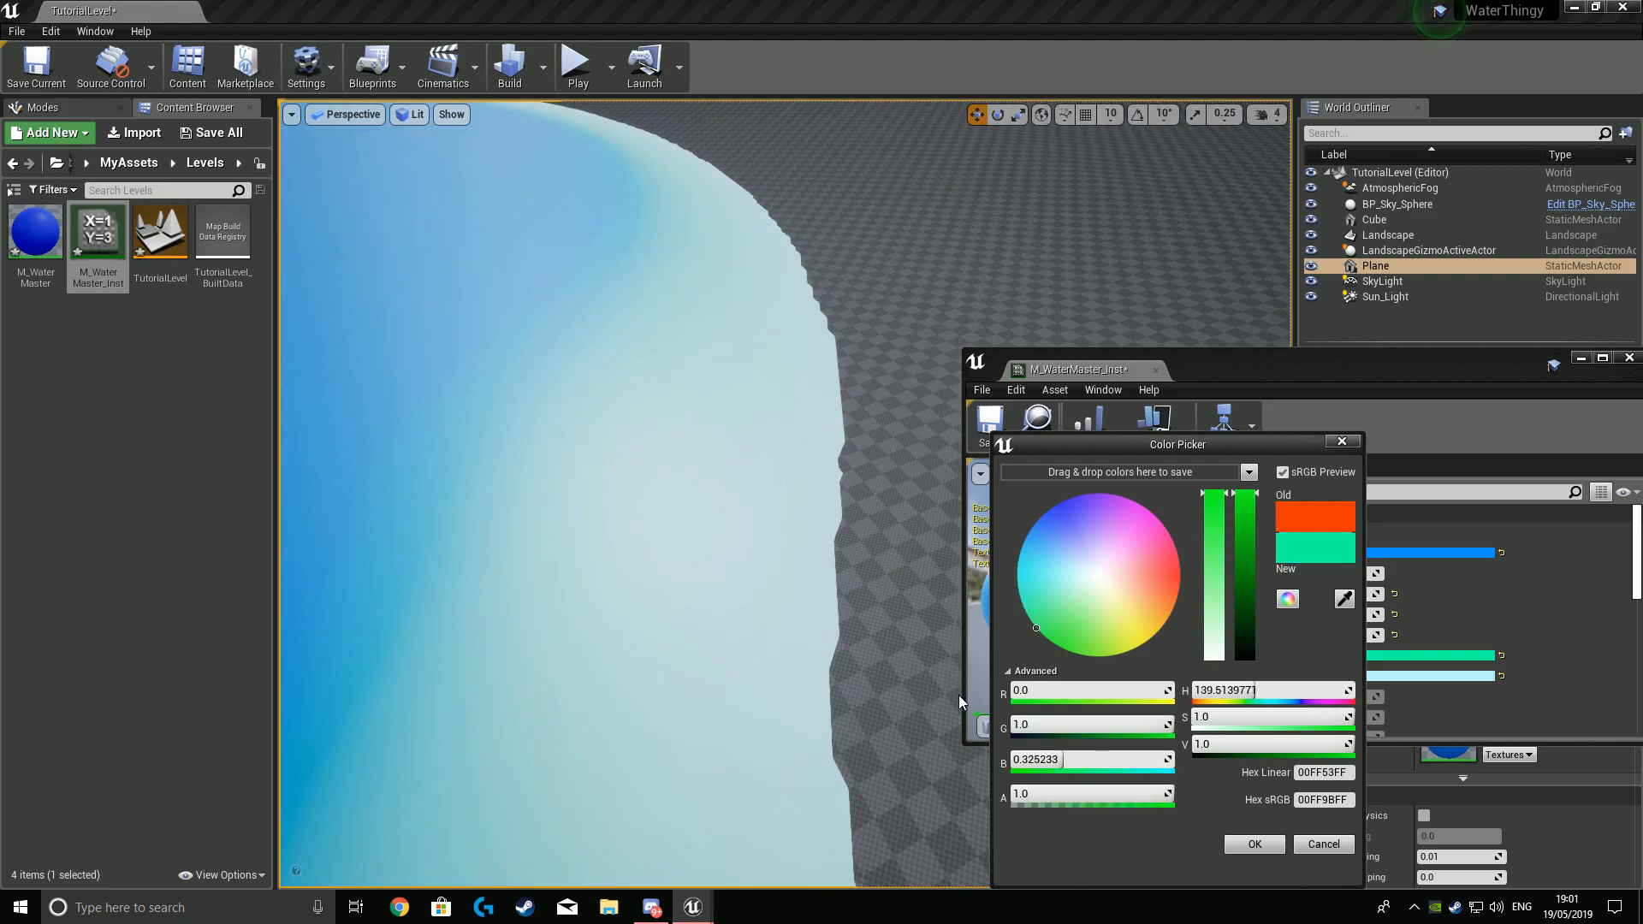
pyautogui.moveTo(495, 575); pyautogui.dragTo(546, 565, button='right')
pyautogui.moveTo(1082, 584); pyautogui.dragTo(1020, 654)
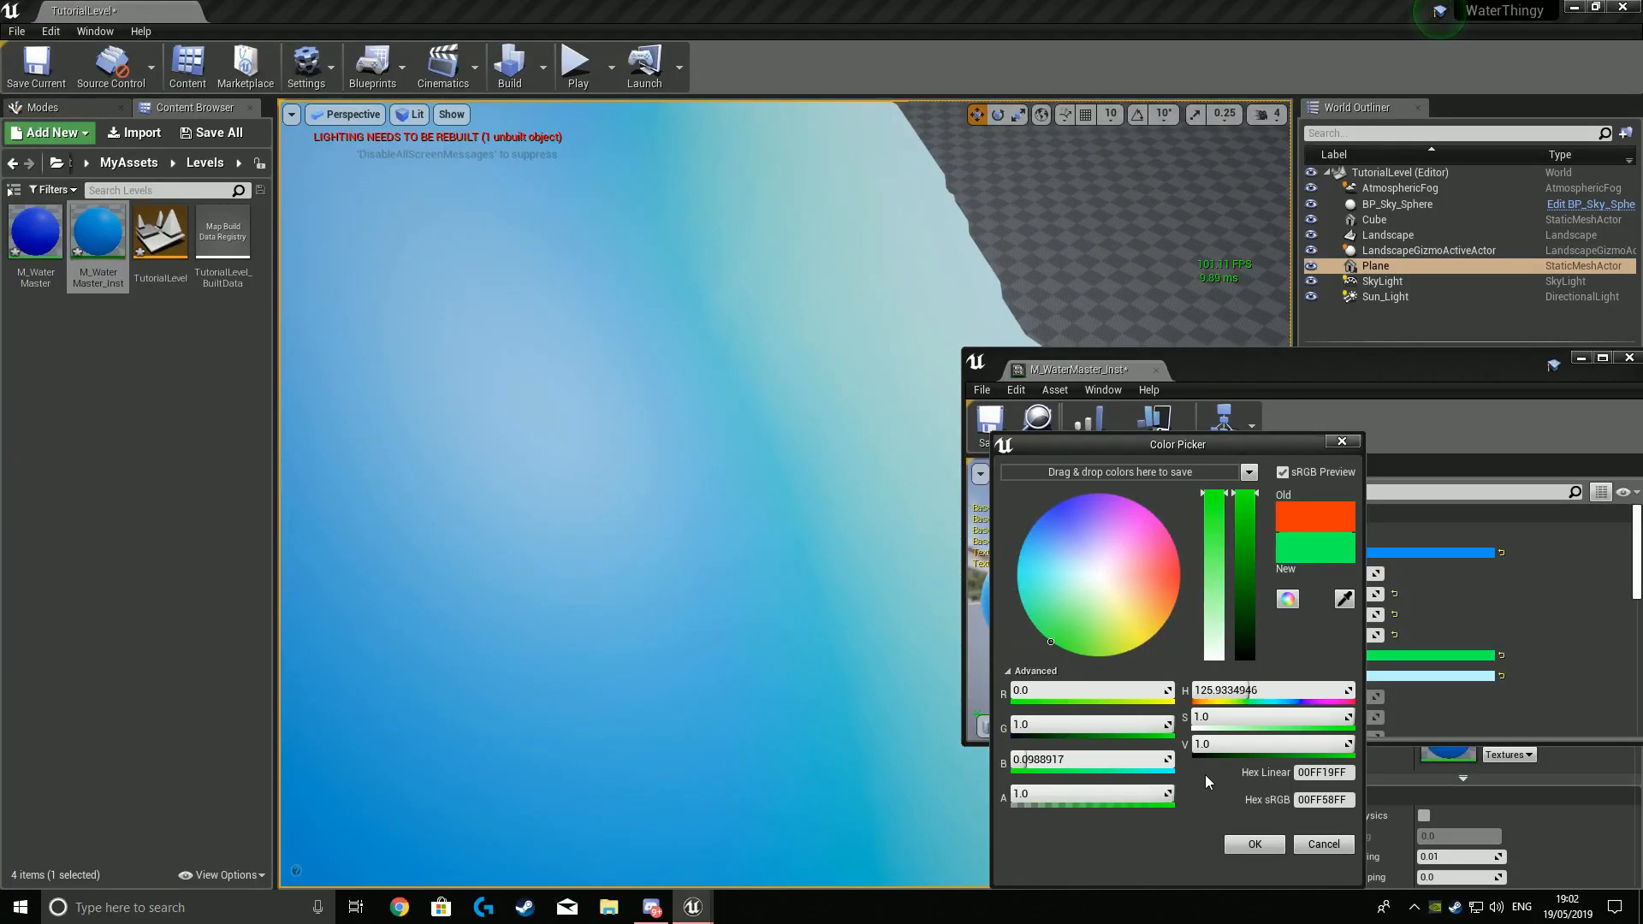
pyautogui.click(1254, 844)
# Set the instance's Base Color to a brighter sky blue with G 0.405583 and B 1.0.
pyautogui.moveTo(616, 513); pyautogui.dragTo(736, 590, button='right')
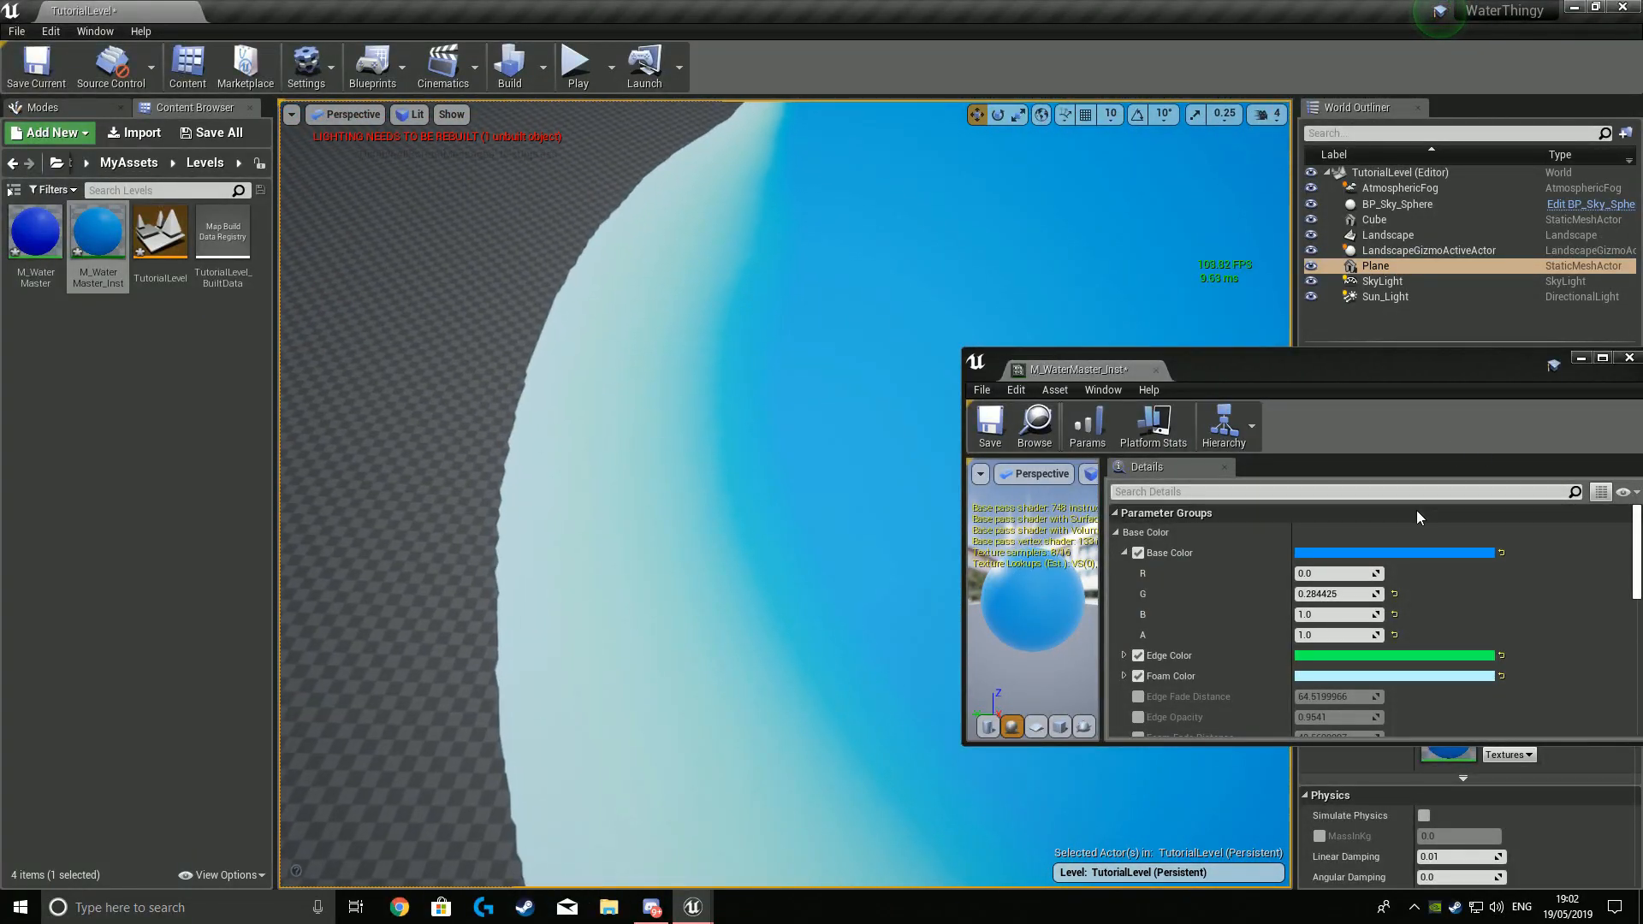
pyautogui.click(1379, 553)
pyautogui.moveTo(1049, 525)
pyautogui.mouseDown()
pyautogui.moveTo(1023, 541)
pyautogui.moveTo(1044, 526)
pyautogui.mouseUp()
pyautogui.click(1272, 847)
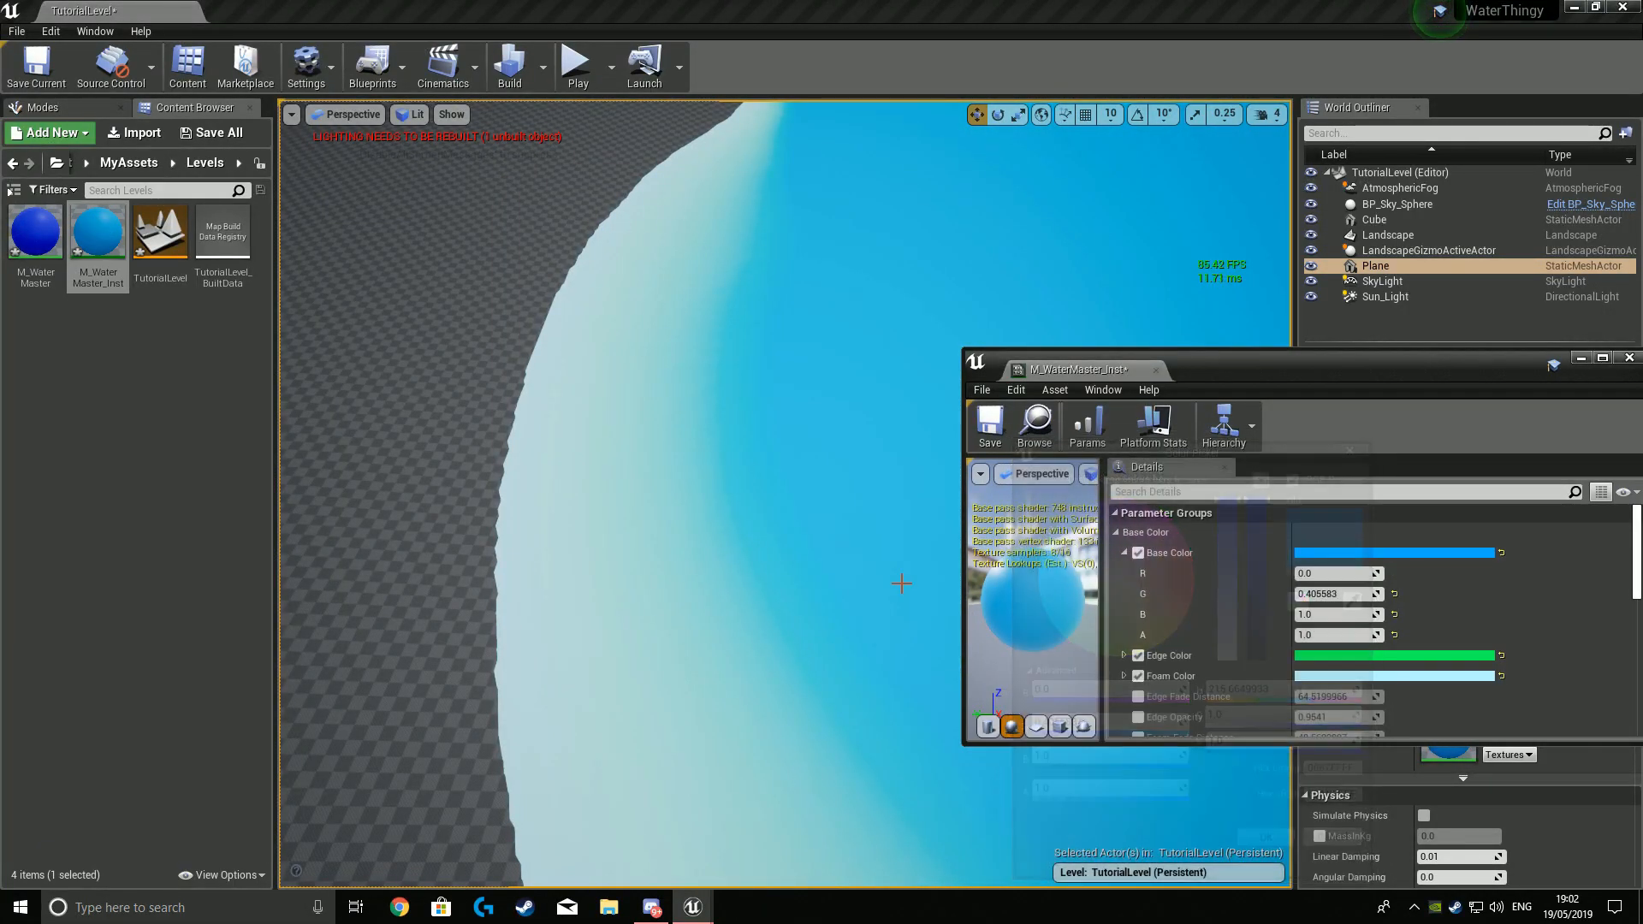
# Set the instance's Edge Color to a yellowish green, hex sRGB 5FFF00FF.
pyautogui.click(1382, 656)
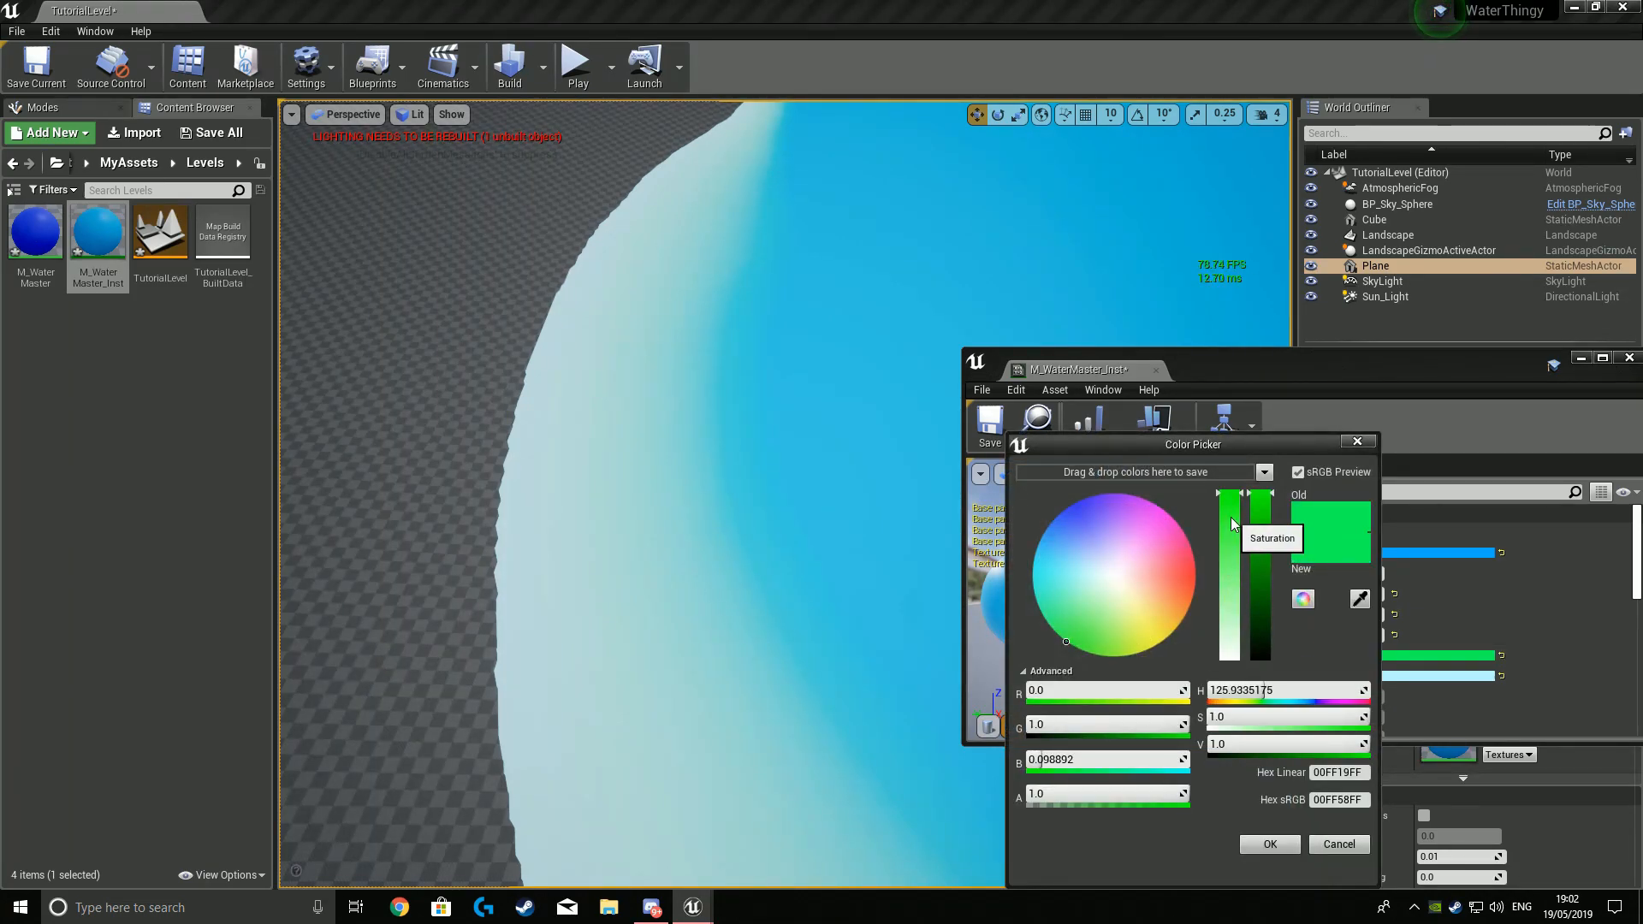
pyautogui.moveTo(1088, 619)
pyautogui.mouseDown()
pyautogui.moveTo(1008, 575)
pyautogui.moveTo(1039, 676)
pyautogui.moveTo(1065, 684)
pyautogui.mouseUp()
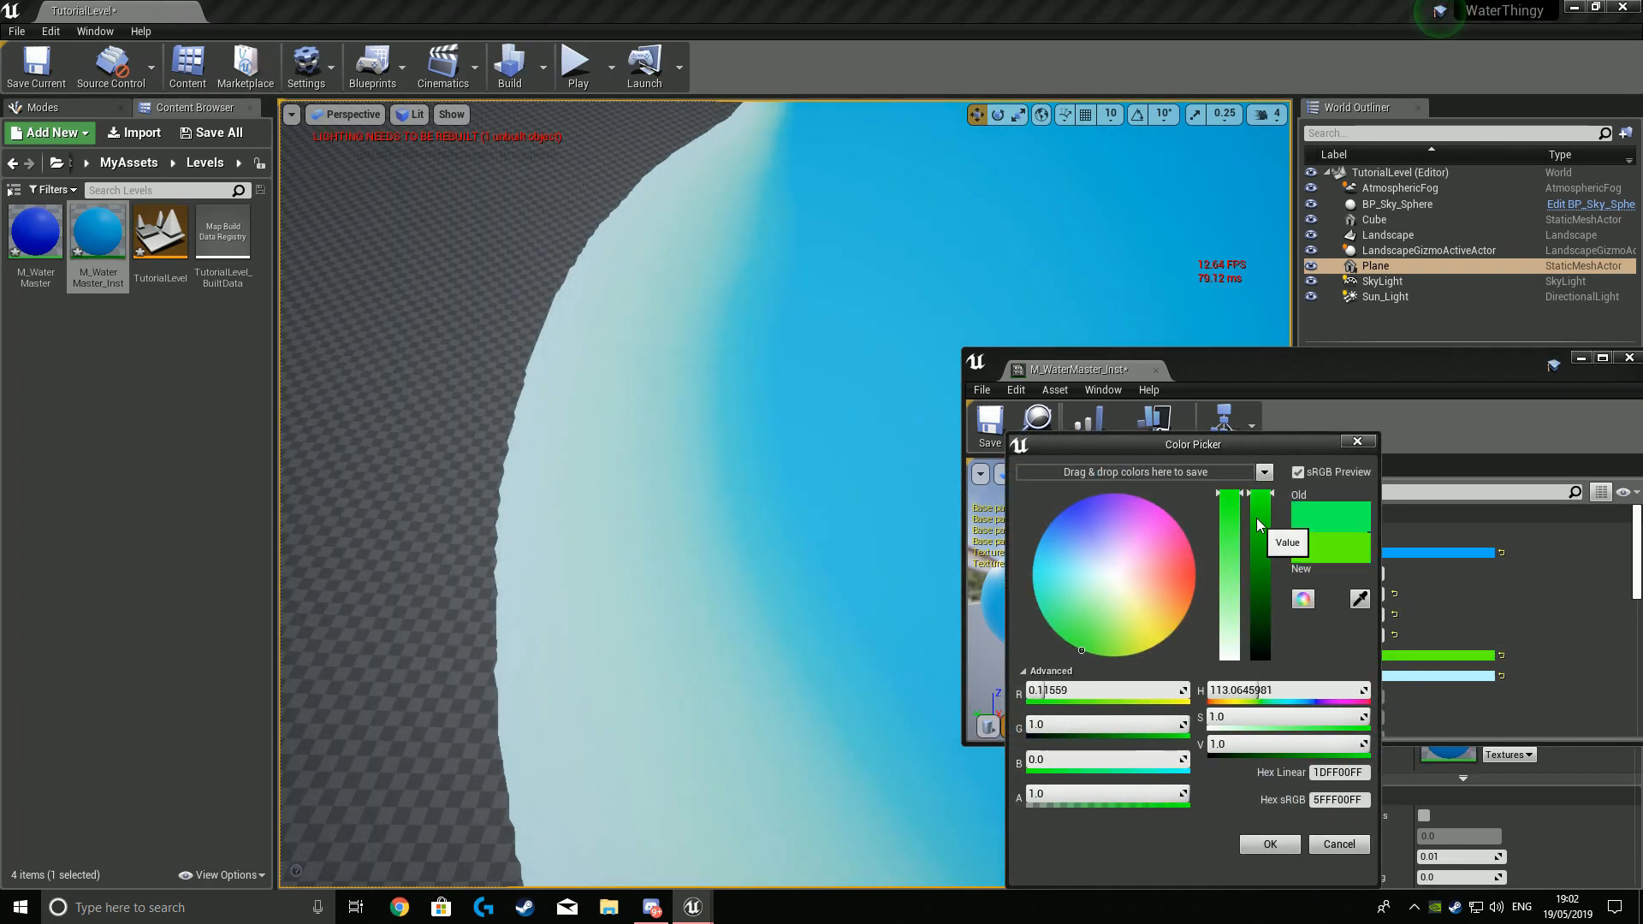
pyautogui.click(1270, 845)
# Look at the recolored fade around the cube and delete the cube from the level.
pyautogui.moveTo(855, 385); pyautogui.dragTo(719, 441, button='right')
pyautogui.press('w')
pyautogui.press('s')
pyautogui.click(719, 441)
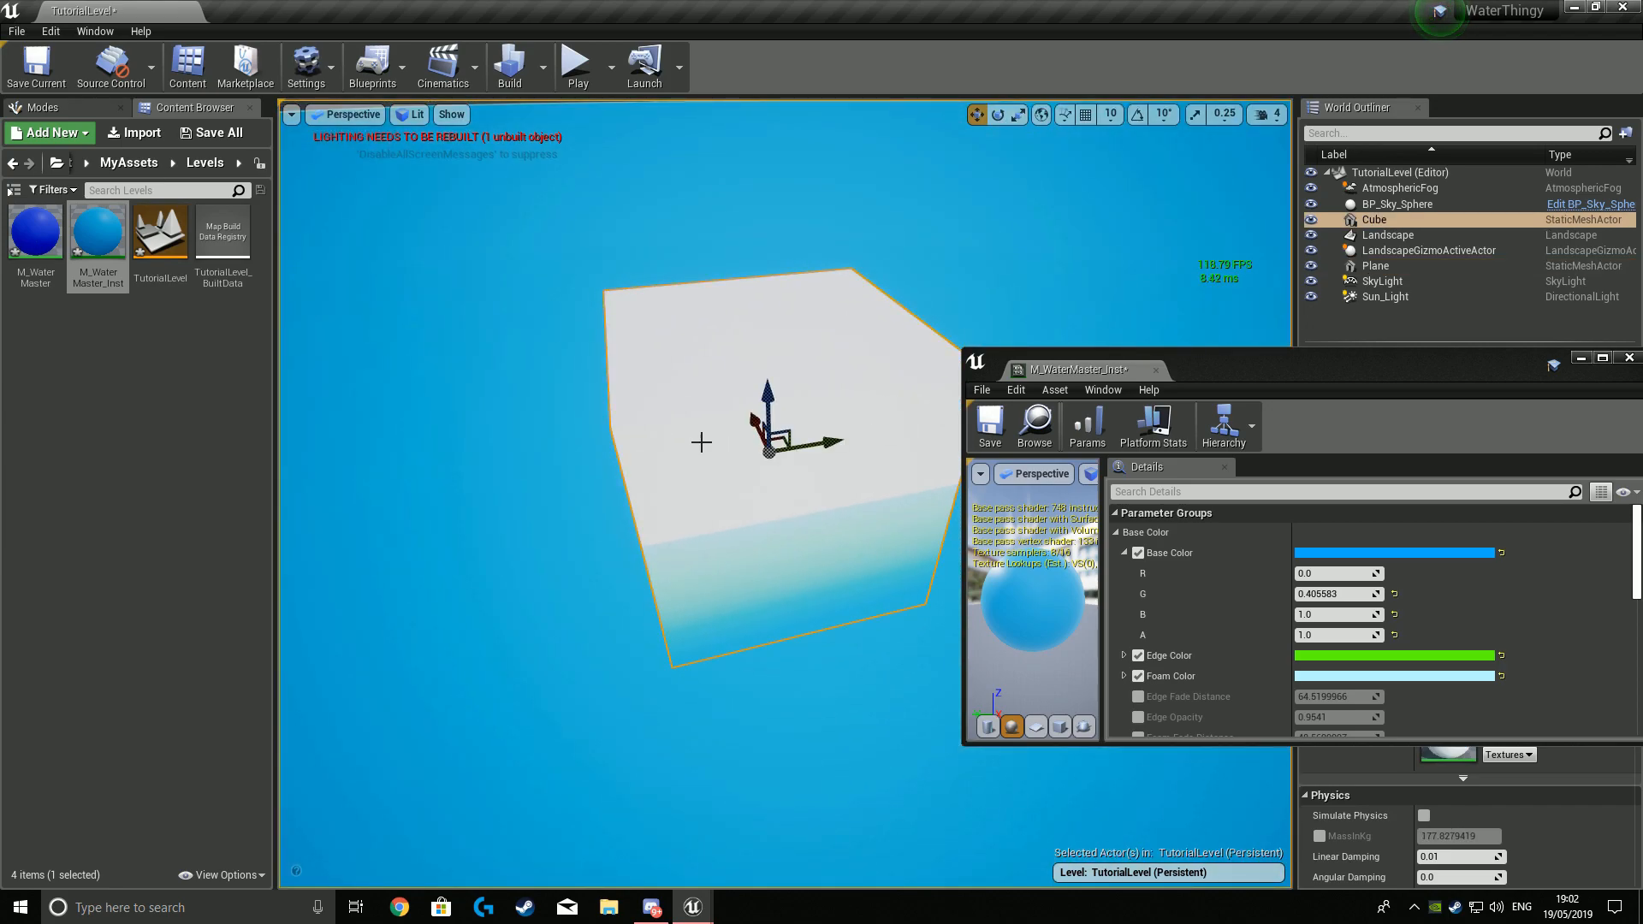
pyautogui.press('Delete')
# Place a Cylinder partly submerged in the water, inspect the foam fade around it from several distances, and delete it.
pyautogui.click(42, 107)
pyautogui.moveTo(177, 498); pyautogui.dragTo(792, 137)
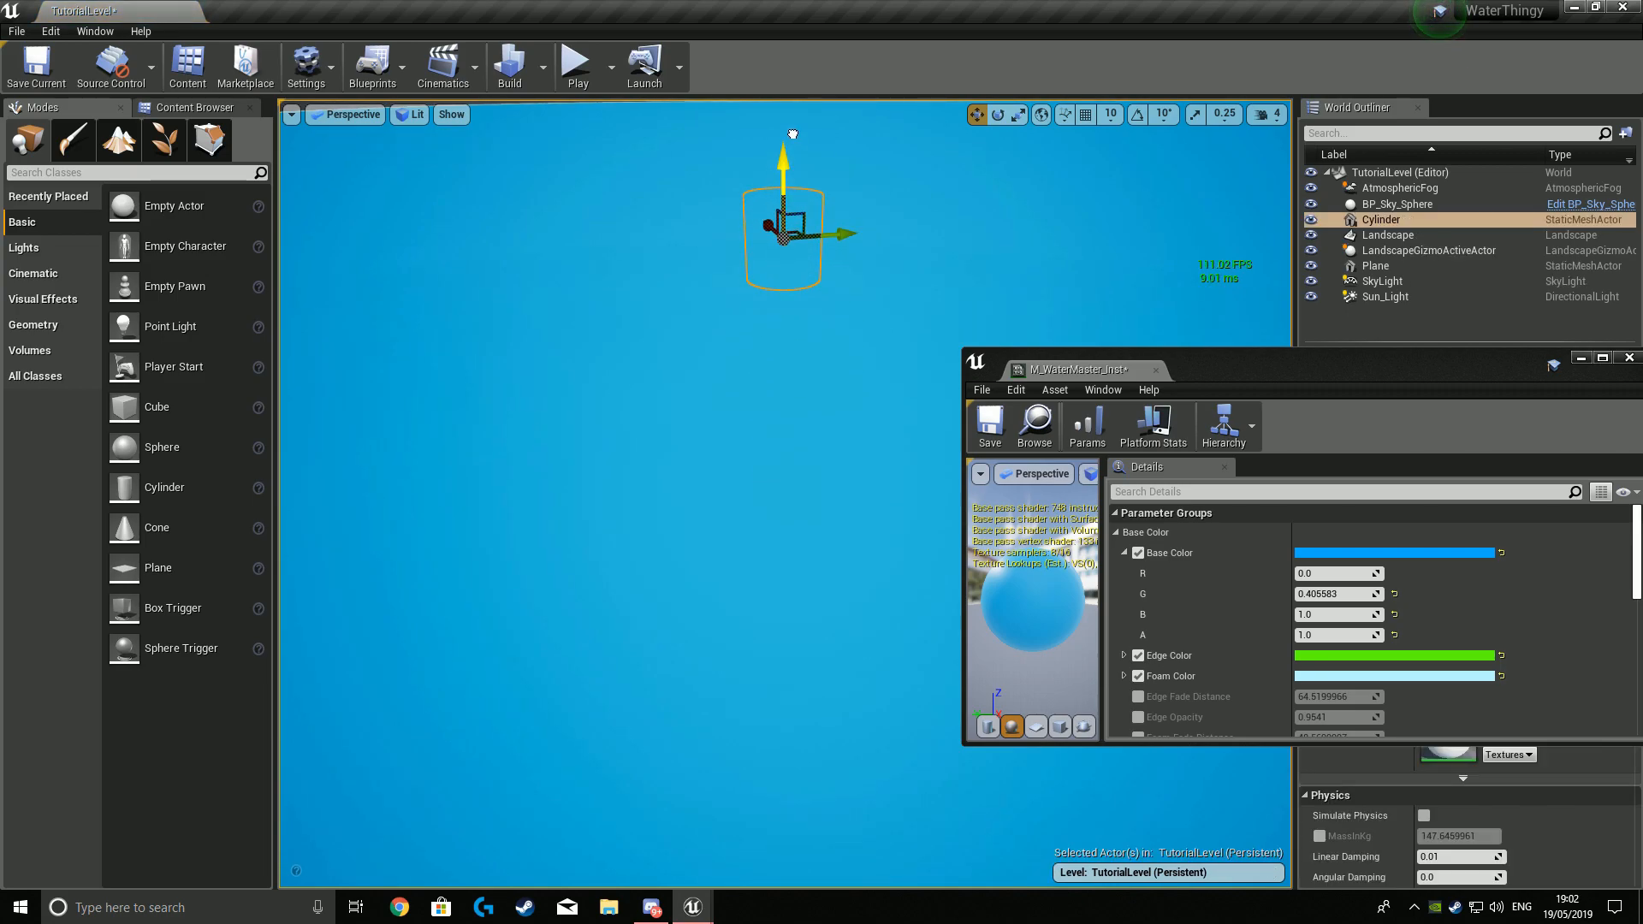
pyautogui.press('f')
pyautogui.moveTo(834, 349)
pyautogui.mouseDown(button='right')
pyautogui.moveTo(873, 364)
pyautogui.moveTo(833, 349)
pyautogui.mouseUp(button='right')
pyautogui.press('a')
pyautogui.press('s')
pyautogui.press('r')
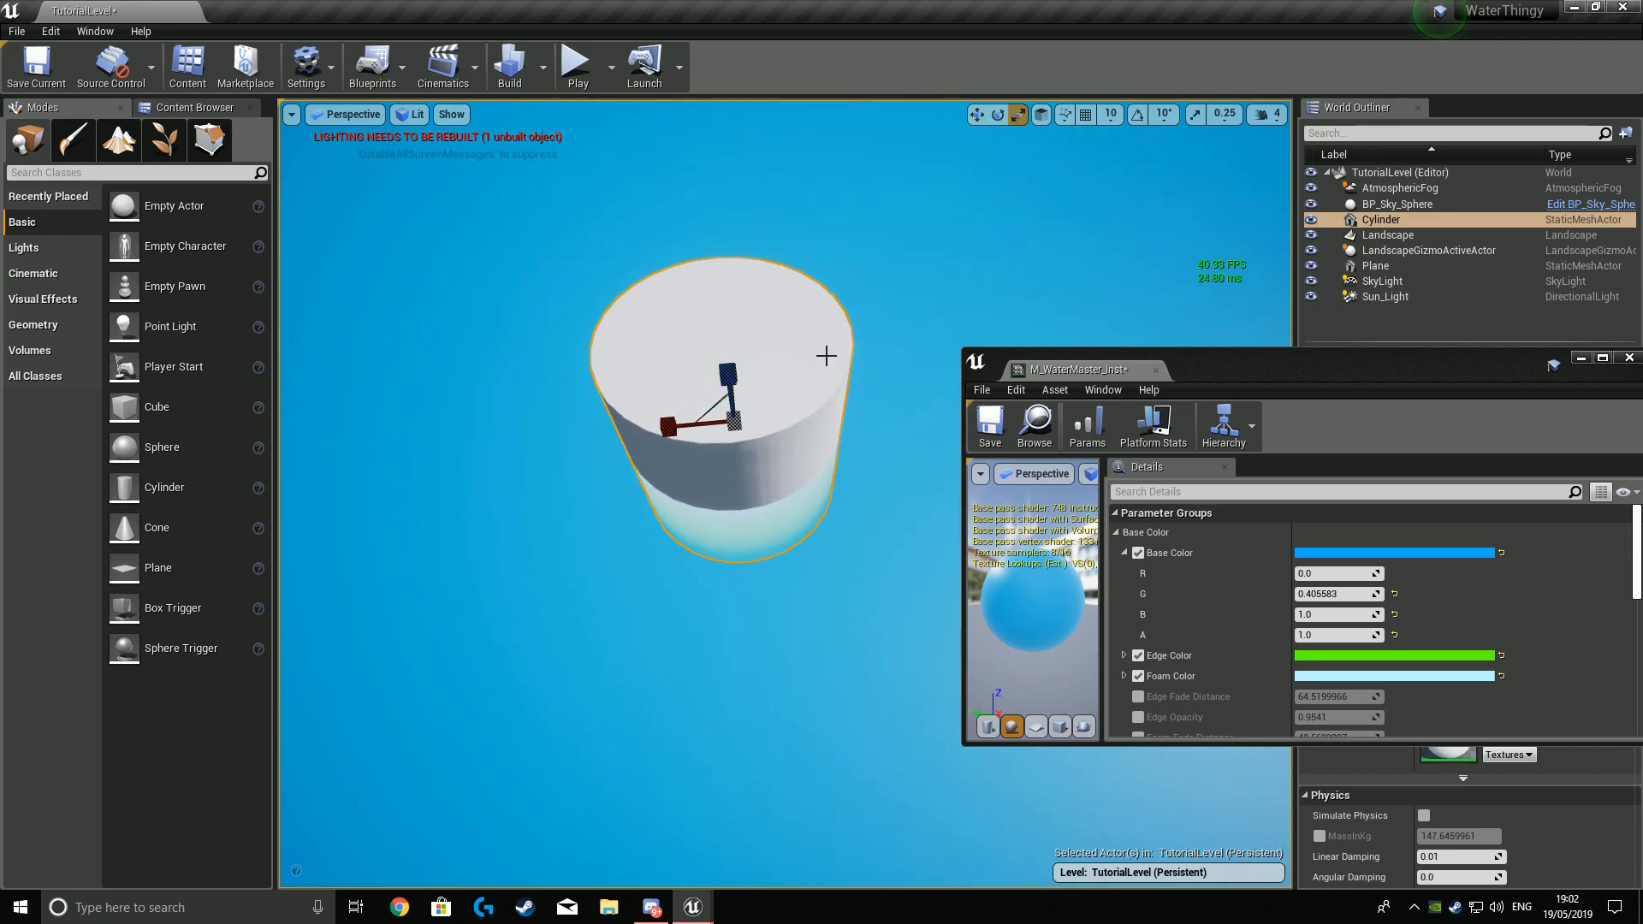
pyautogui.moveTo(814, 431); pyautogui.dragTo(824, 411, button='right')
pyautogui.press('s')
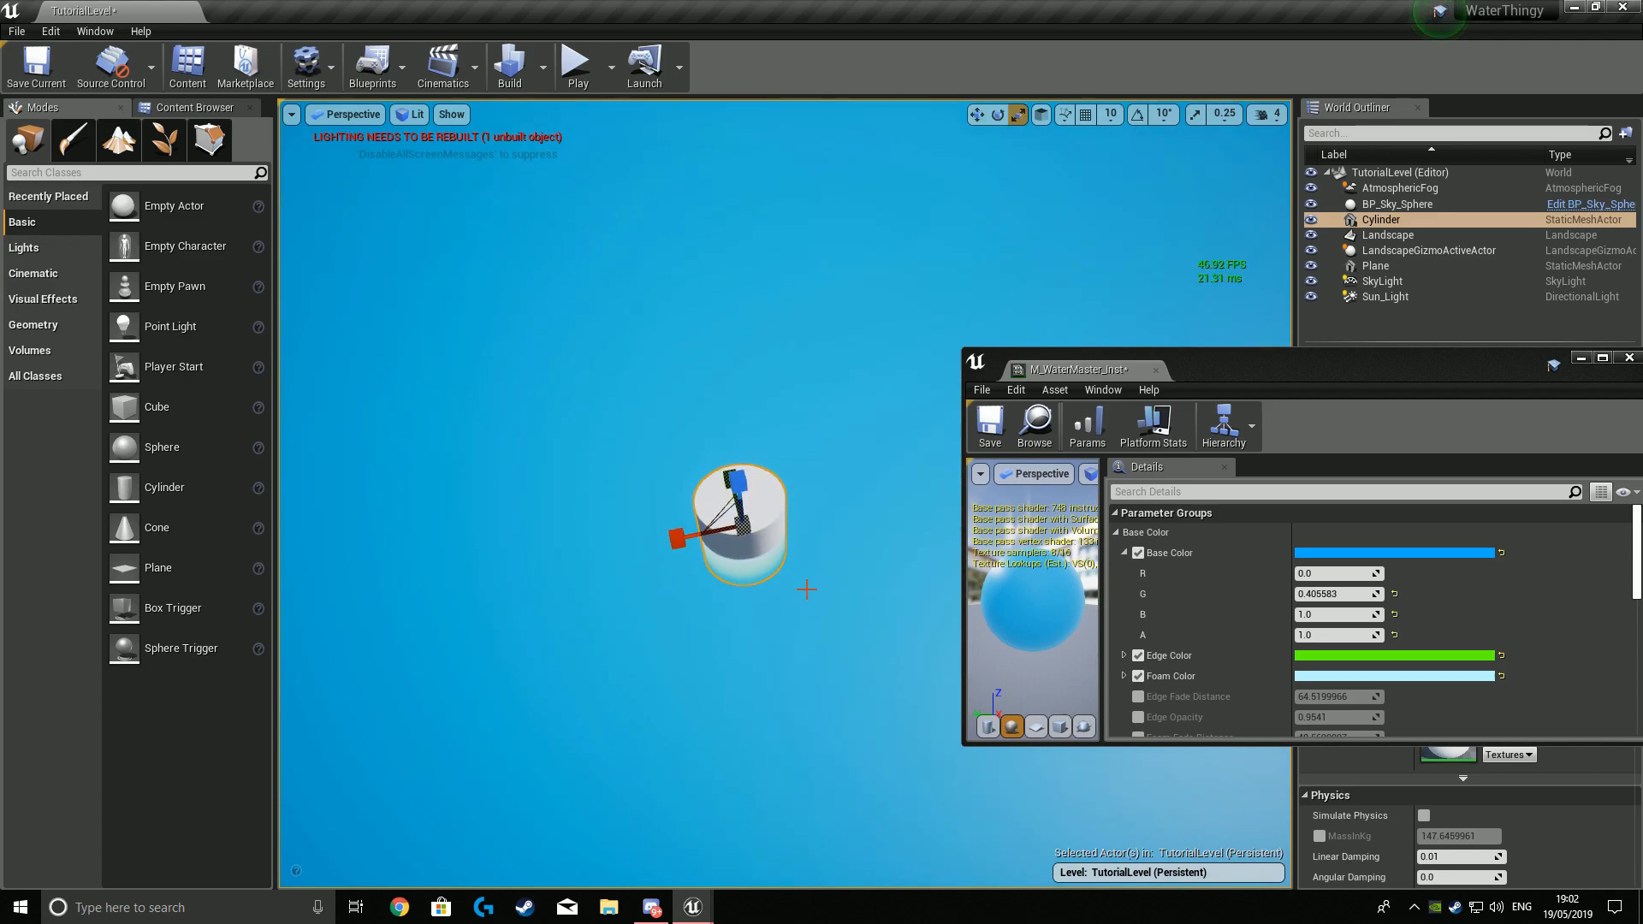
pyautogui.press('Delete')
# Save the M_WaterMaster_Inst material instance.
pyautogui.moveTo(827, 600); pyautogui.dragTo(827, 479, button='right')
pyautogui.moveTo(1453, 375); pyautogui.dragTo(1129, 368)
pyautogui.hotkey('ctrl', 's')
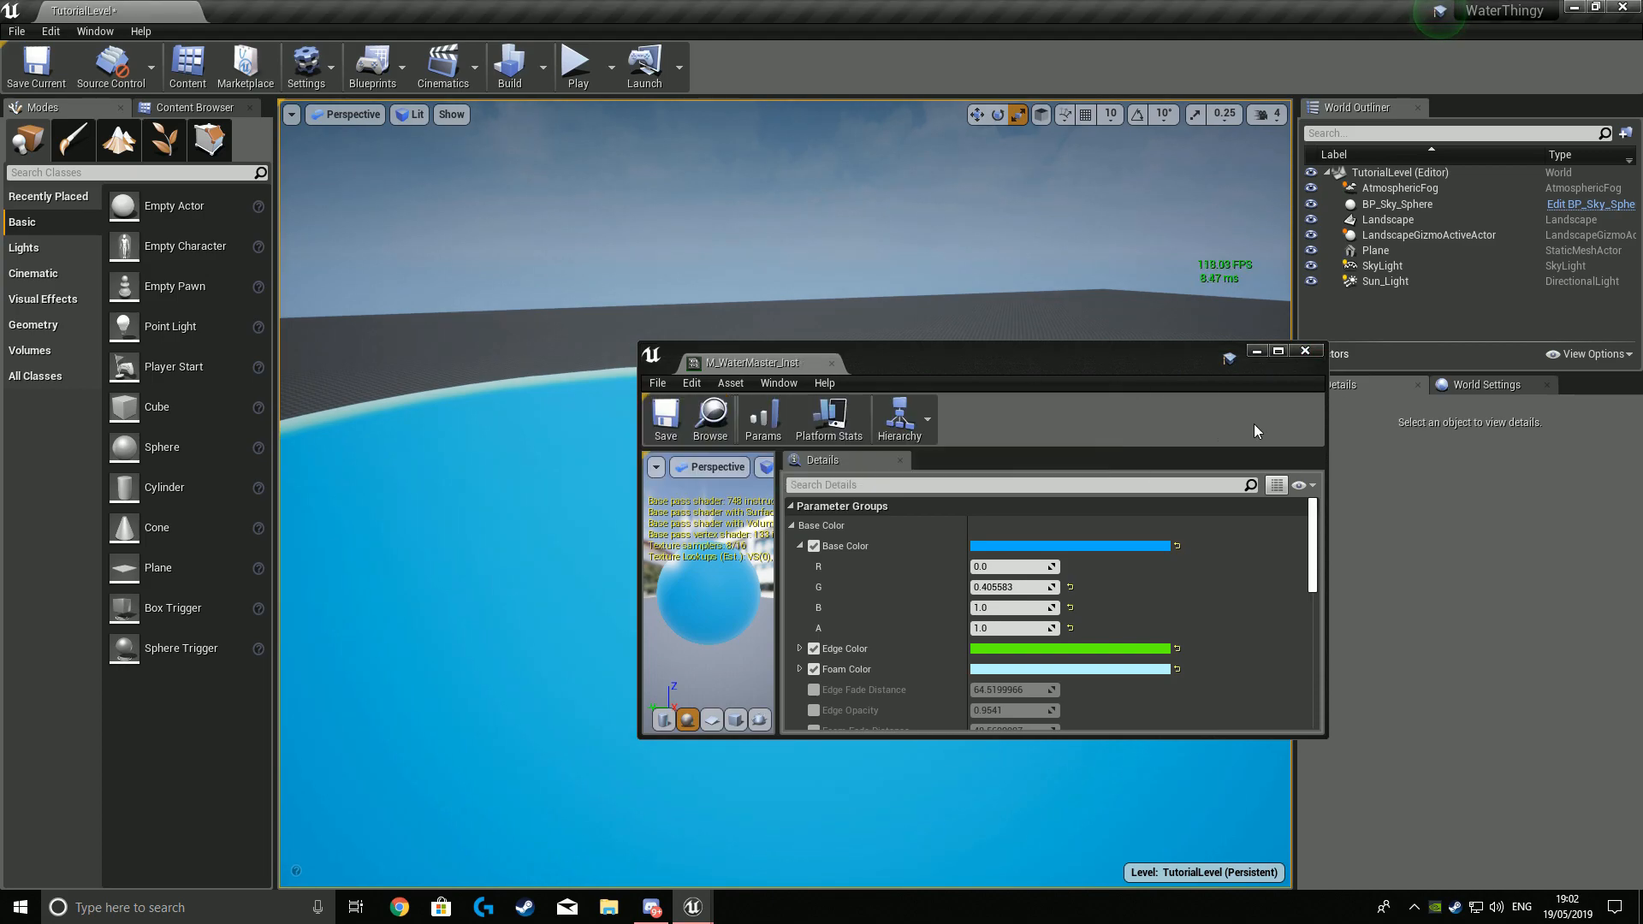
# Close the instance editor and open the M_WaterMaster material for editing.
pyautogui.click(1306, 351)
pyautogui.click(194, 107)
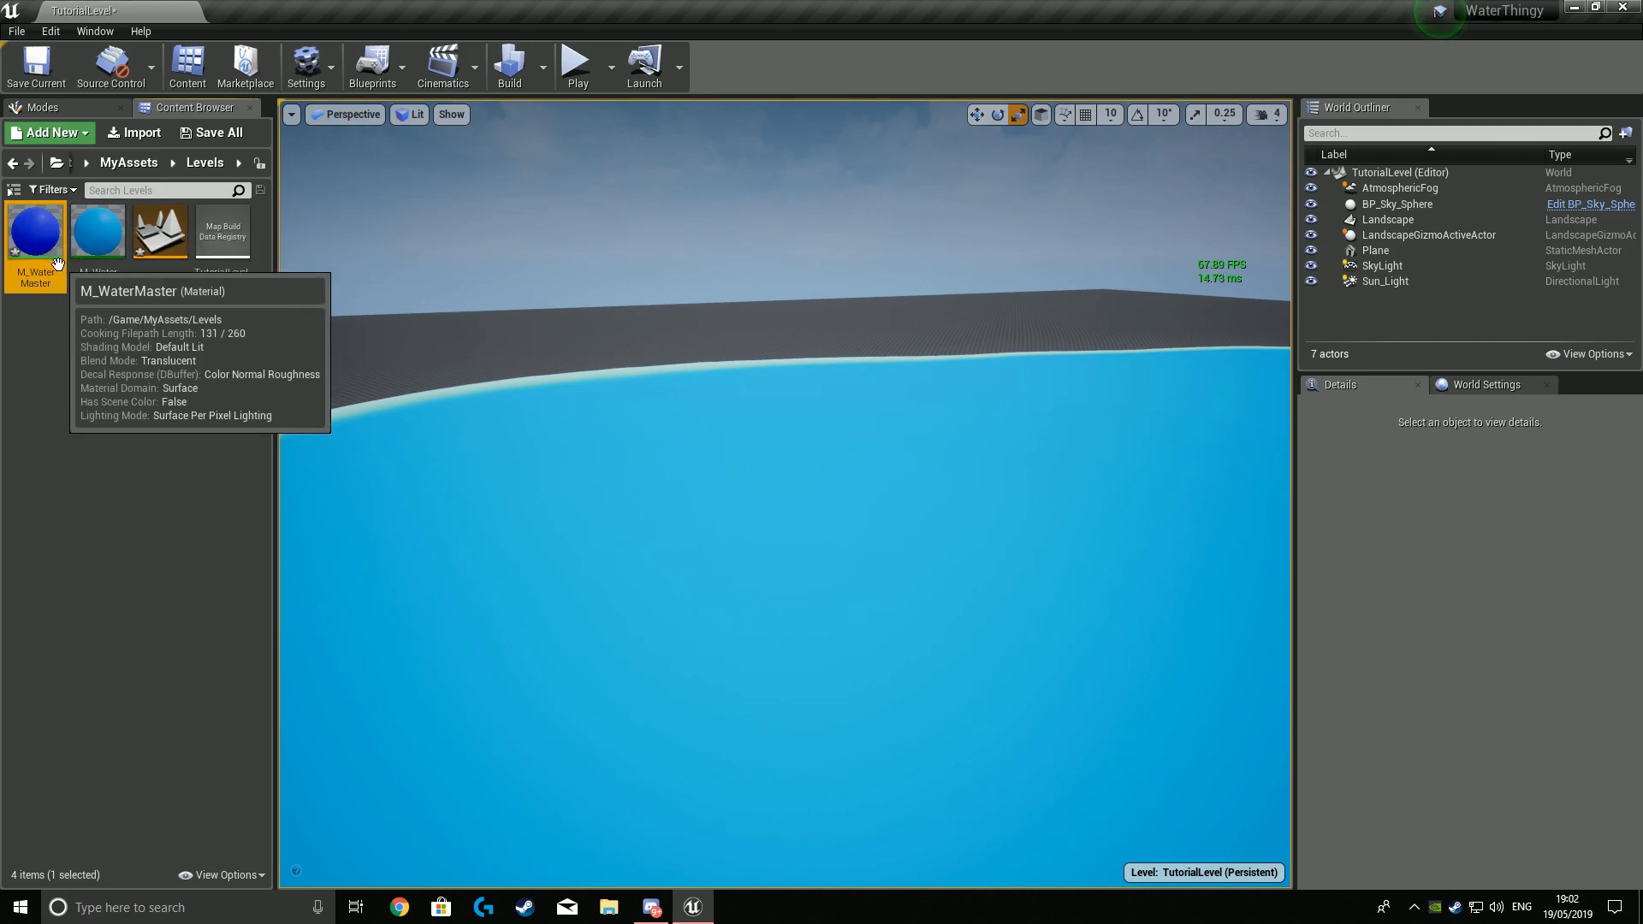
pyautogui.doubleClick(49, 261)
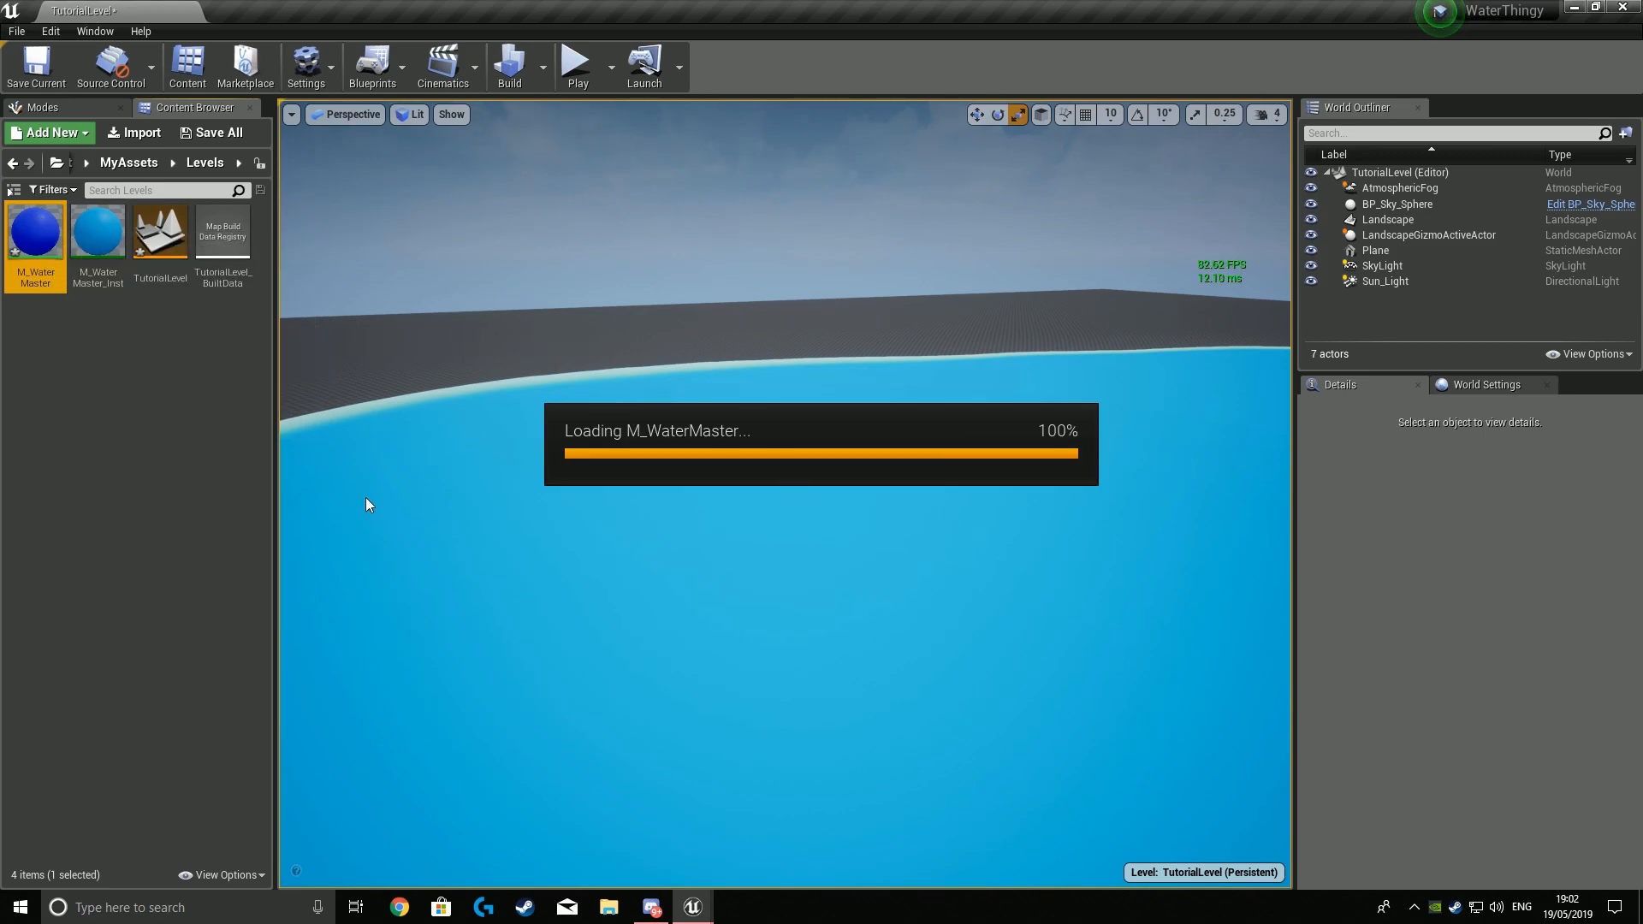
pyautogui.scroll(-9, 801, 443)
pyautogui.scroll(3, 683, 489)
pyautogui.moveTo(683, 489); pyautogui.dragTo(953, 593, button='right')
pyautogui.moveTo(854, 360); pyautogui.dragTo(848, 281)
pyautogui.click(977, 345)
pyautogui.scroll(6, 1003, 543)
pyautogui.moveTo(1002, 539); pyautogui.dragTo(916, 530, button='right')
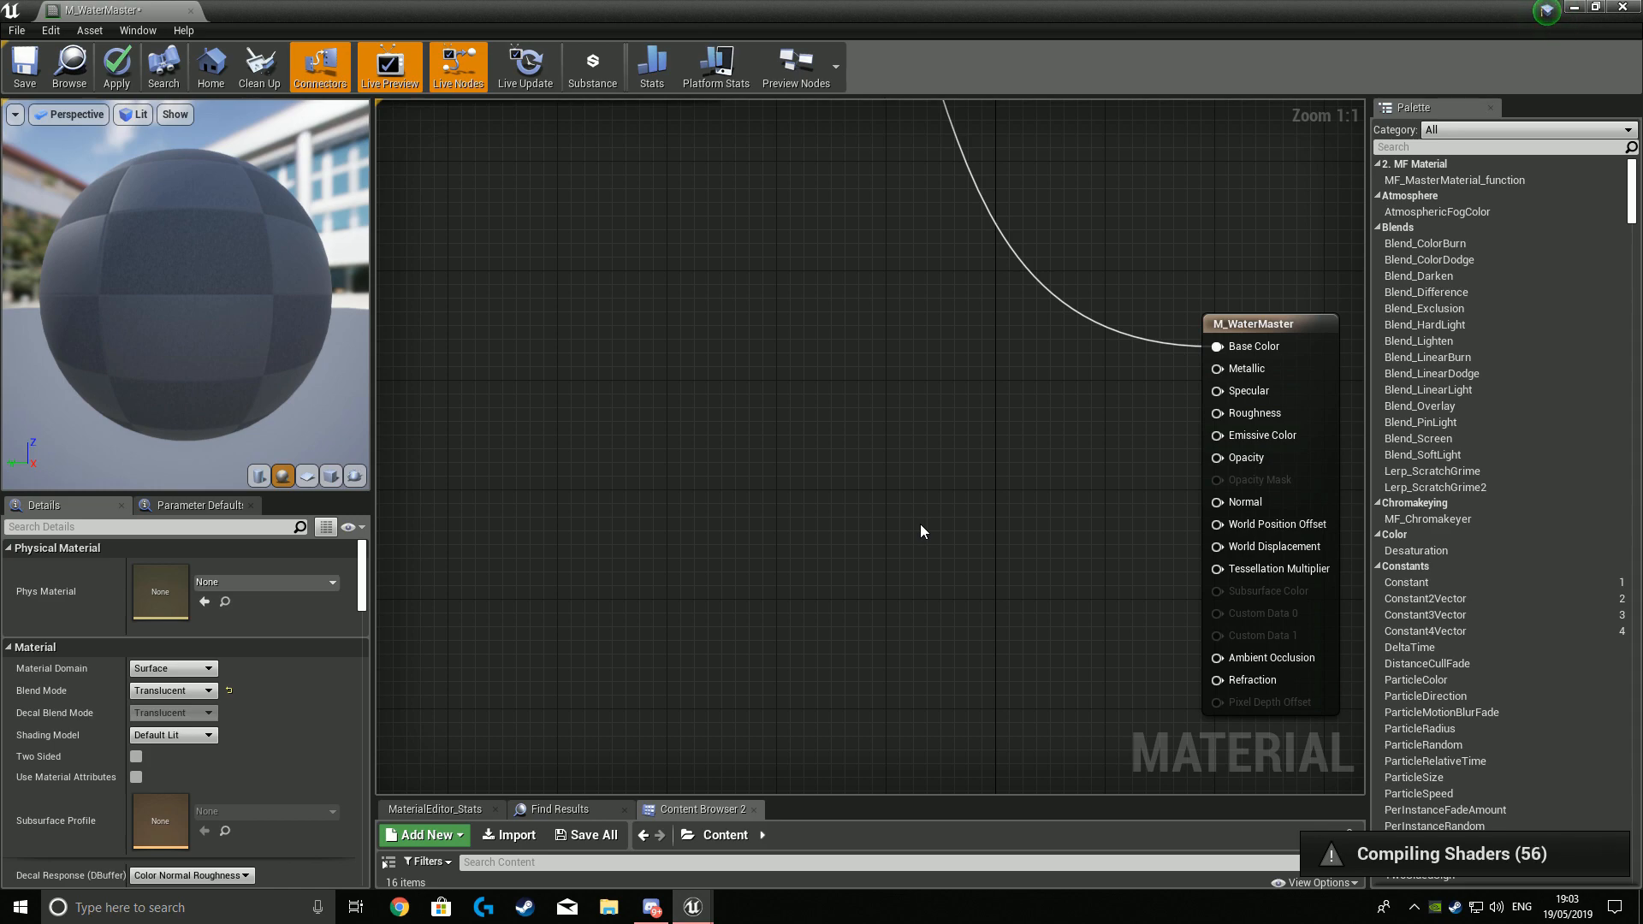
# Add a comment box below the color nodes, enlarge it, and title it Roughness.
pyautogui.scroll(-4, 907, 517)
pyautogui.press('c')
pyautogui.click(811, 456)
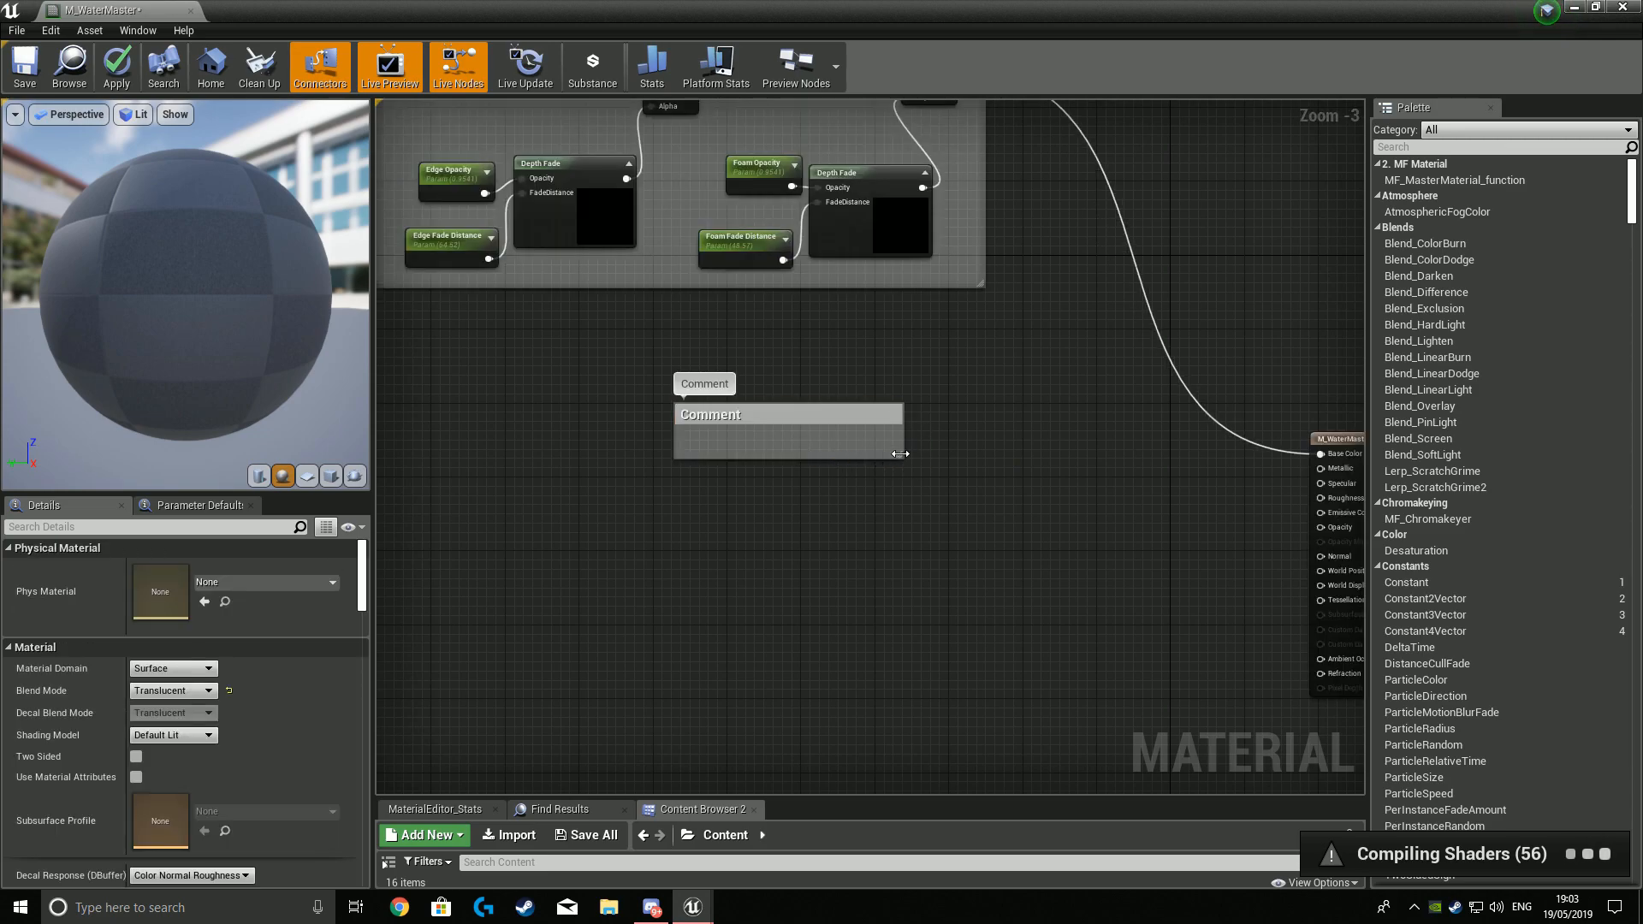
pyautogui.moveTo(900, 458); pyautogui.dragTo(1003, 538)
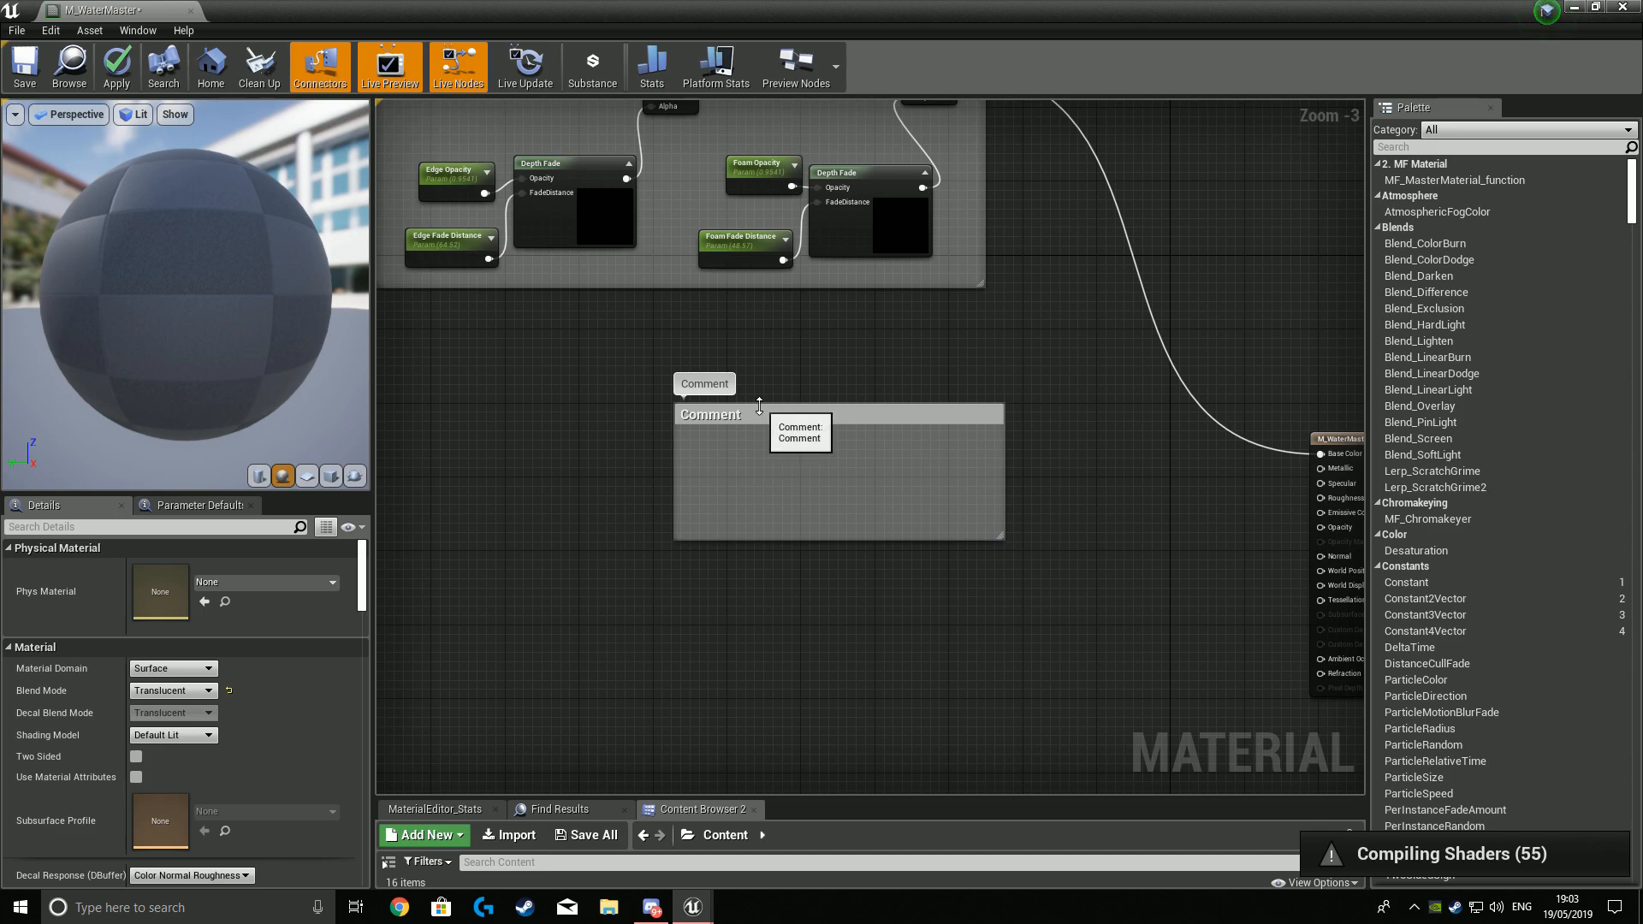
pyautogui.click(723, 427)
pyautogui.click(162, 568)
pyautogui.write('Roughness')
pyautogui.press('Return')
# Place a scalar parameter inside the Roughness comment and name it Roughenss.
pyautogui.click(743, 510)
pyautogui.rightClick(742, 511)
pyautogui.click(697, 490)
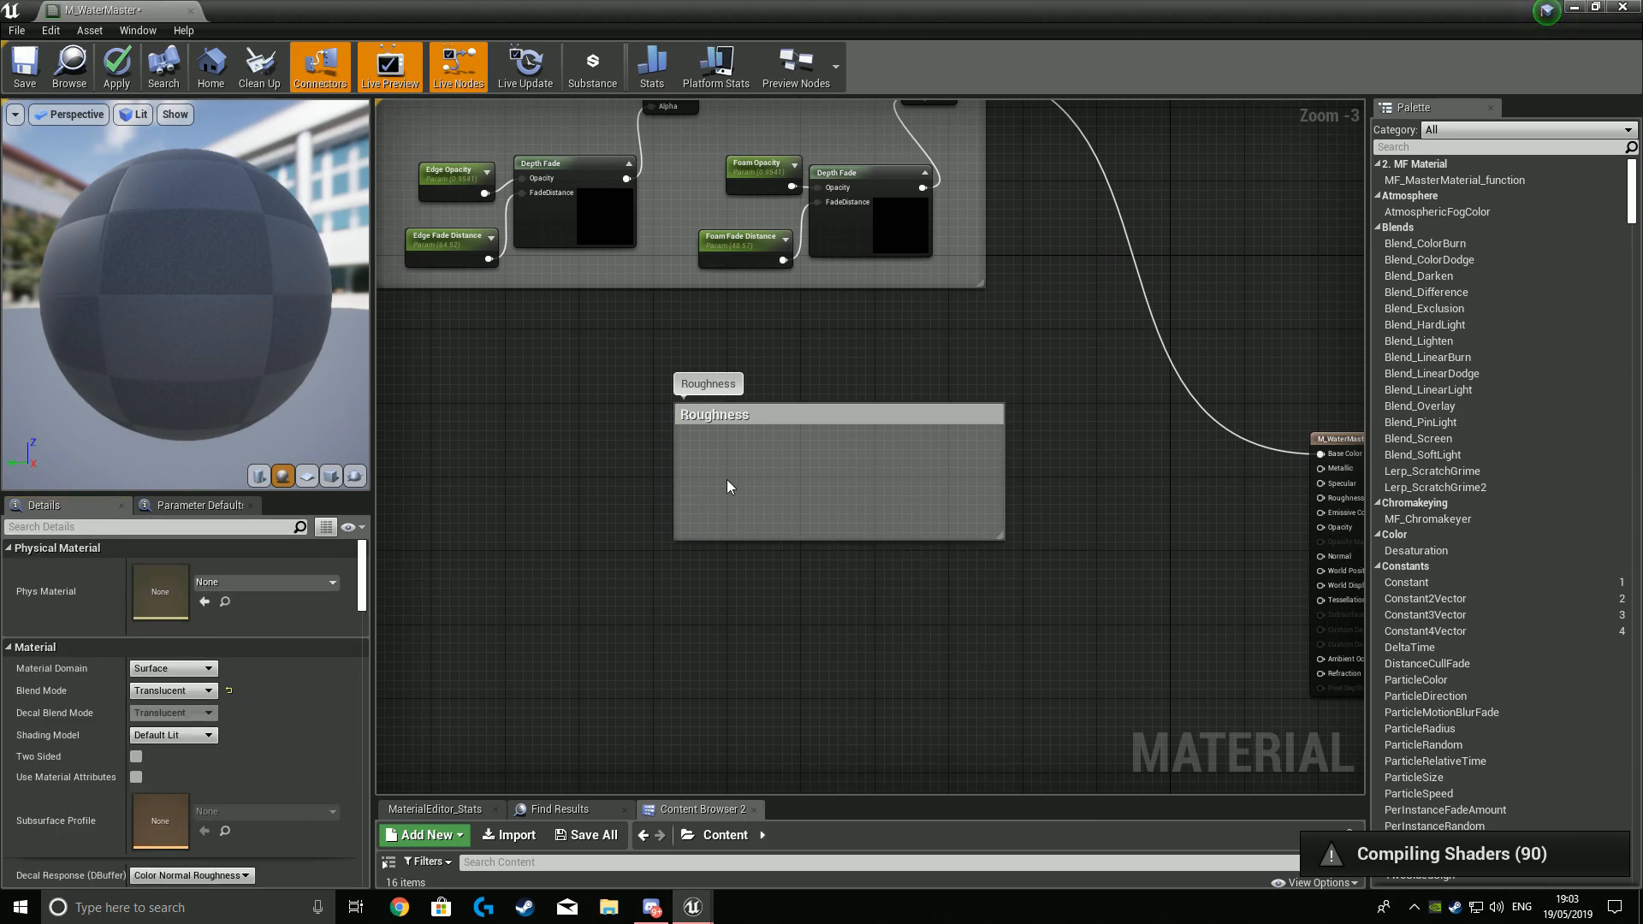
pyautogui.click(700, 489)
pyautogui.write('sss')
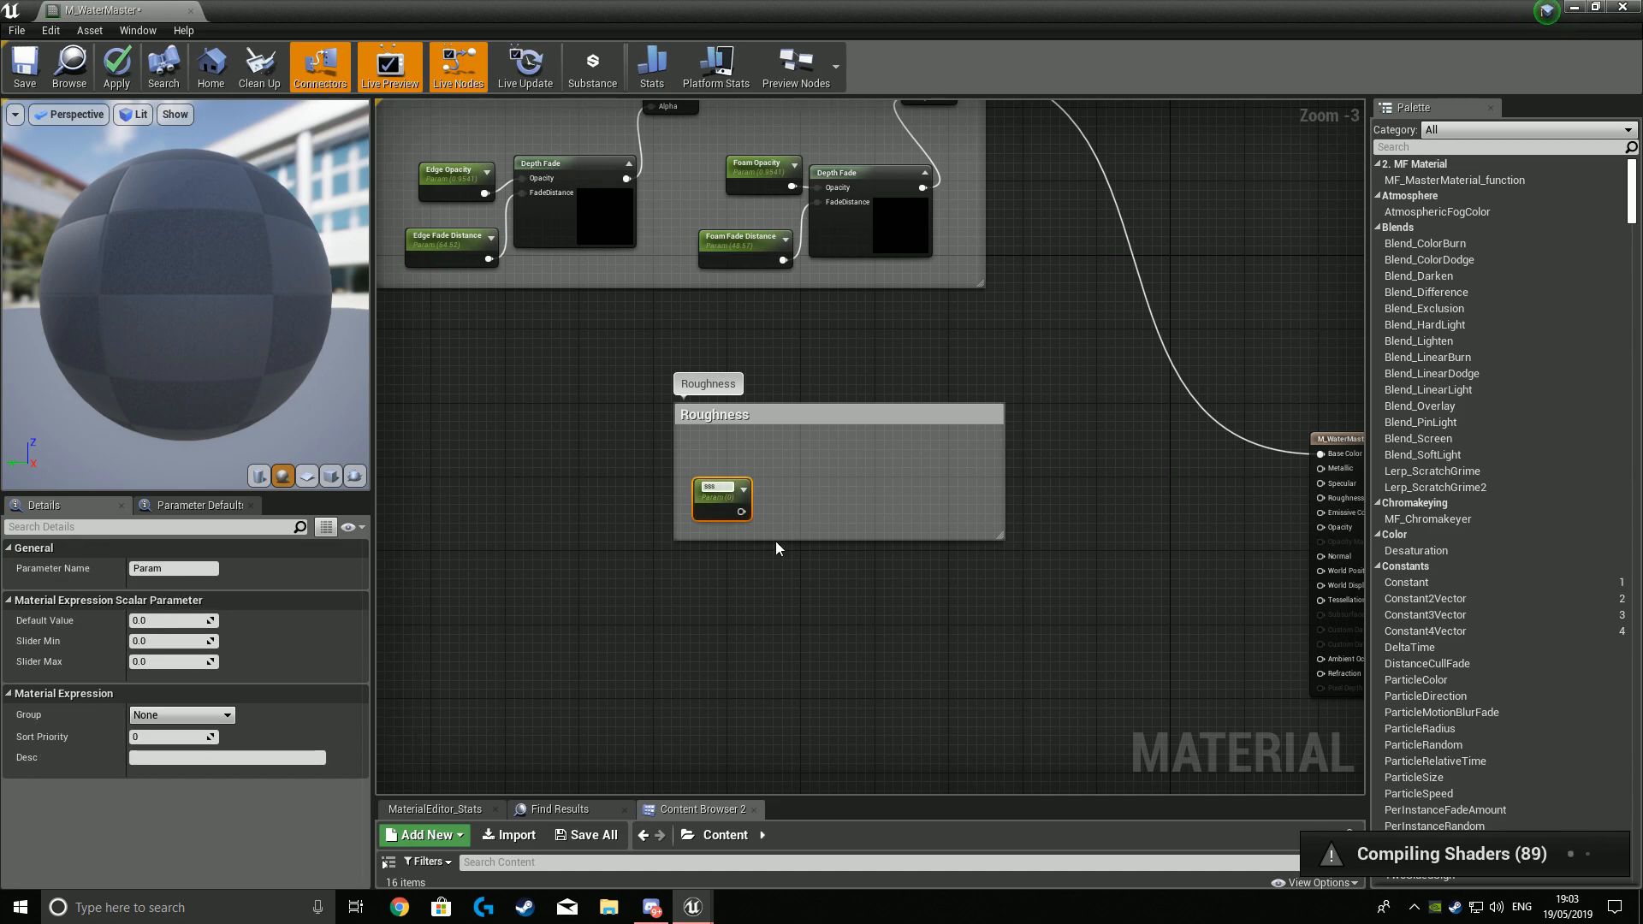
pyautogui.press('BackSpace')
pyautogui.press('BackSpace')
pyautogui.press('BackSpace')
pyautogui.write('Roughenss')
pyautogui.press('Return')
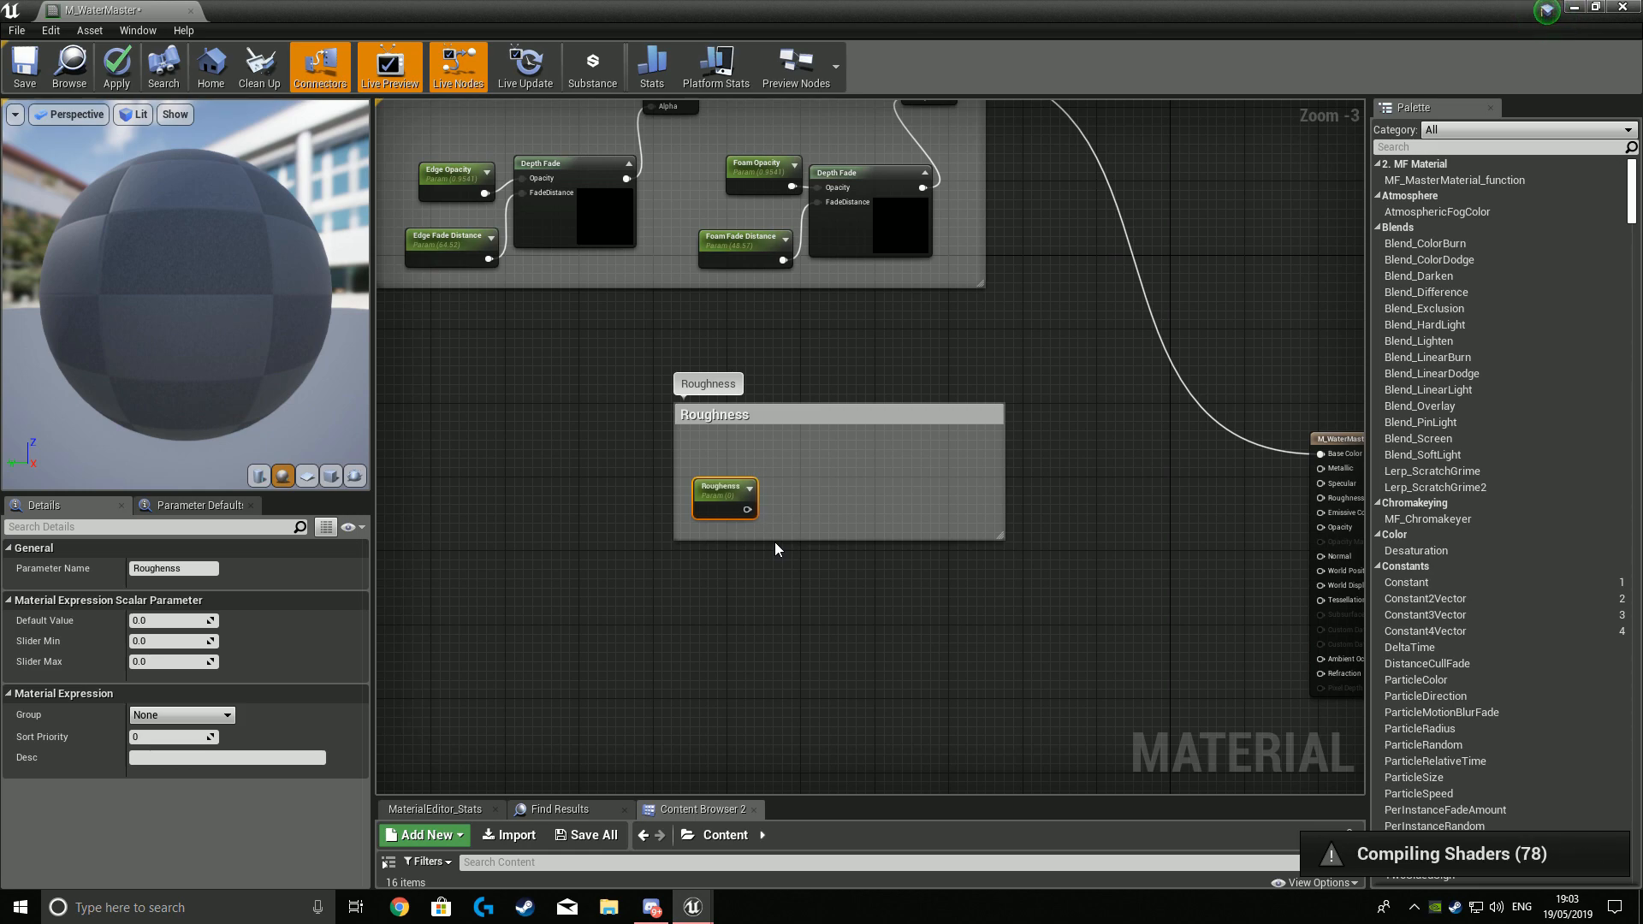
# Correct the scalar parameter's name to Roughness and set its default value to 0.336.
pyautogui.click(171, 568)
pyautogui.press('Left')
pyautogui.press('Right')
pyautogui.press('Right')
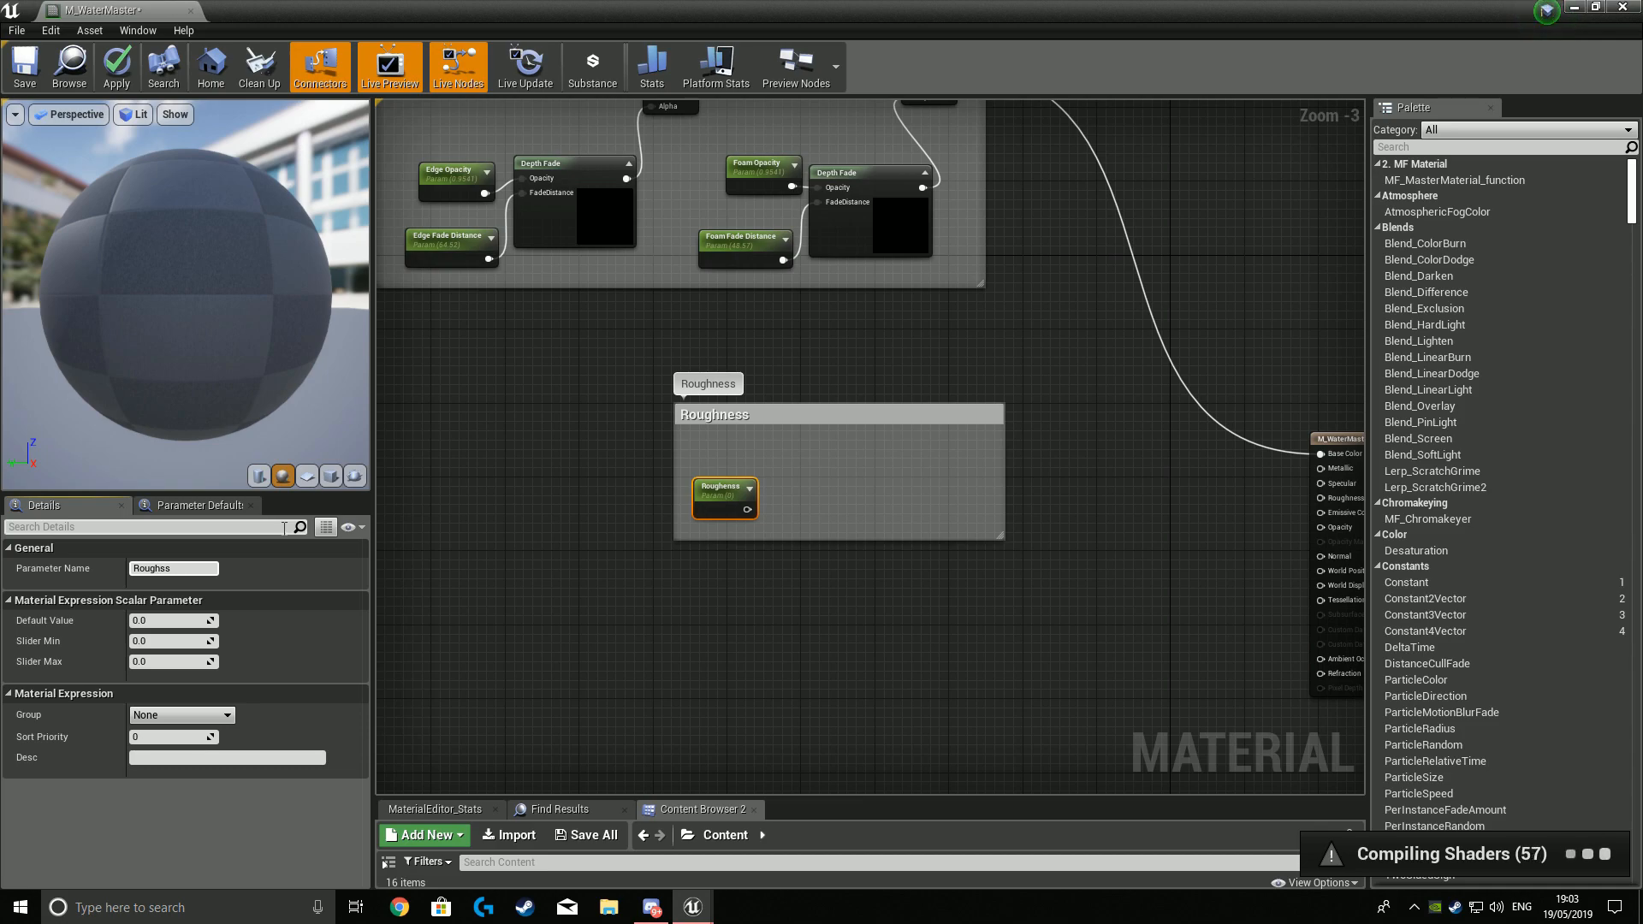
pyautogui.press('Return')
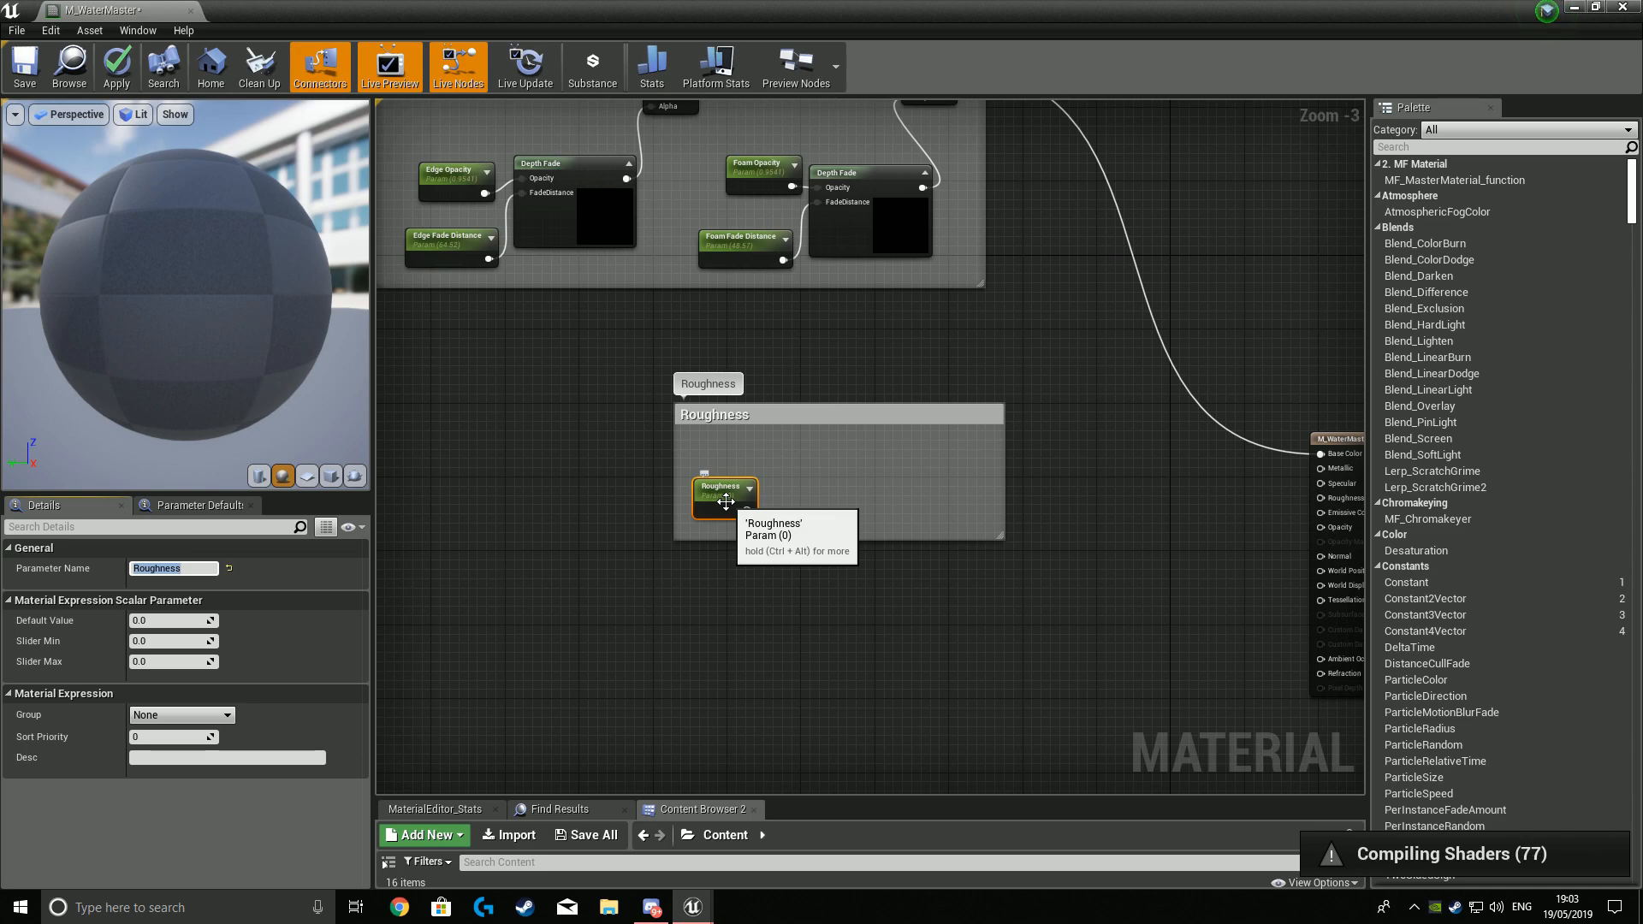
pyautogui.click(175, 620)
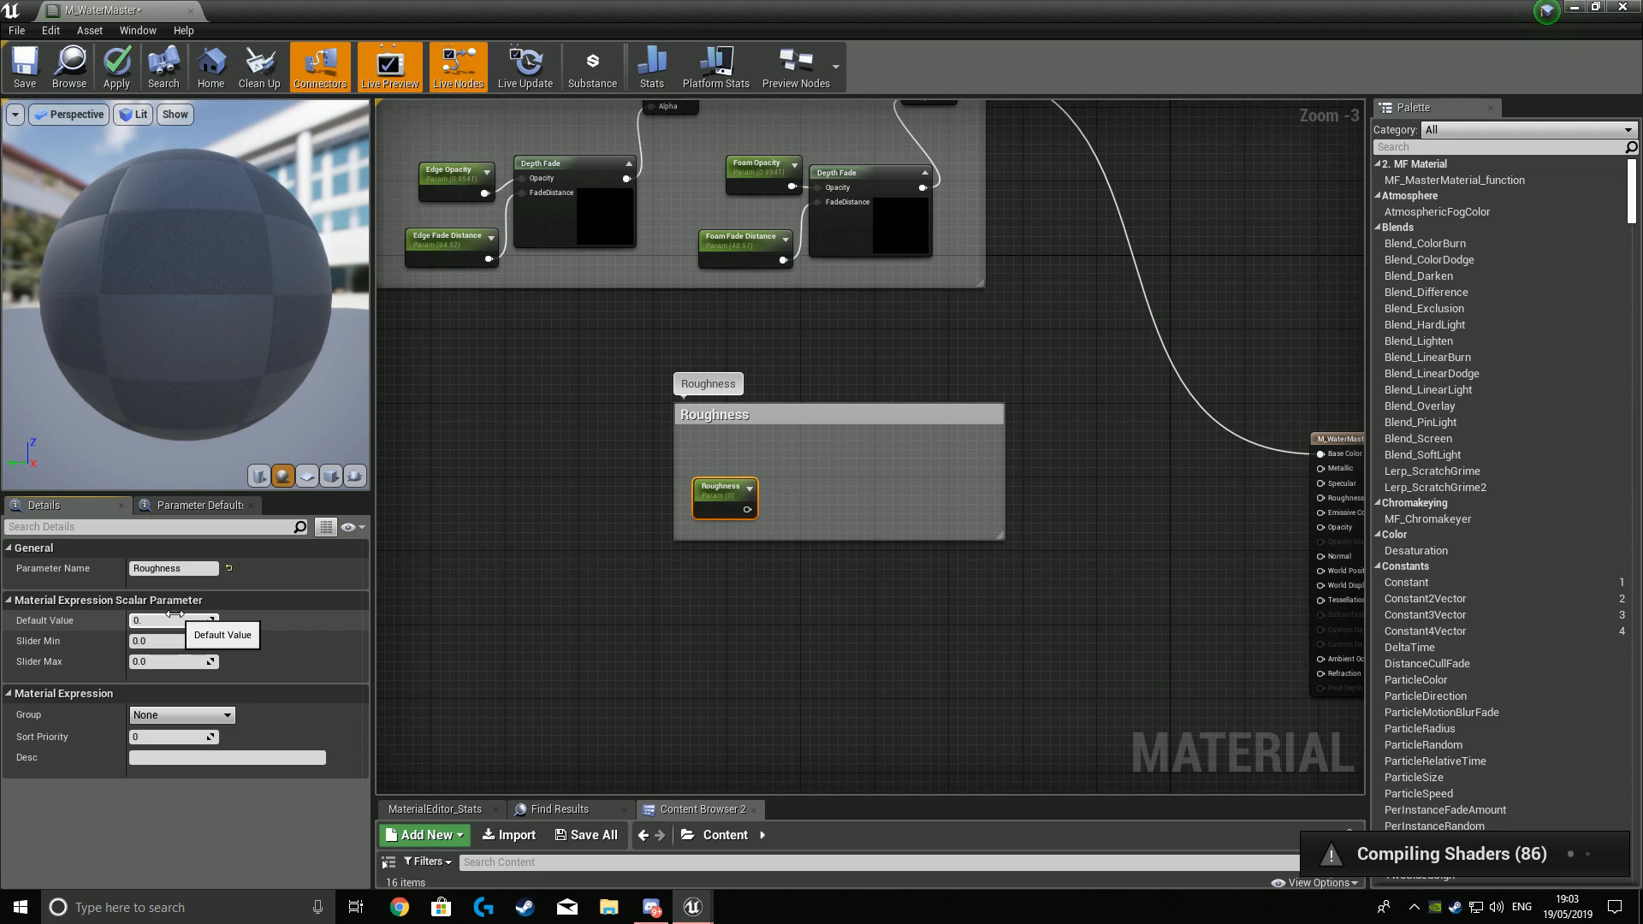
pyautogui.press('Return')
pyautogui.click(833, 639)
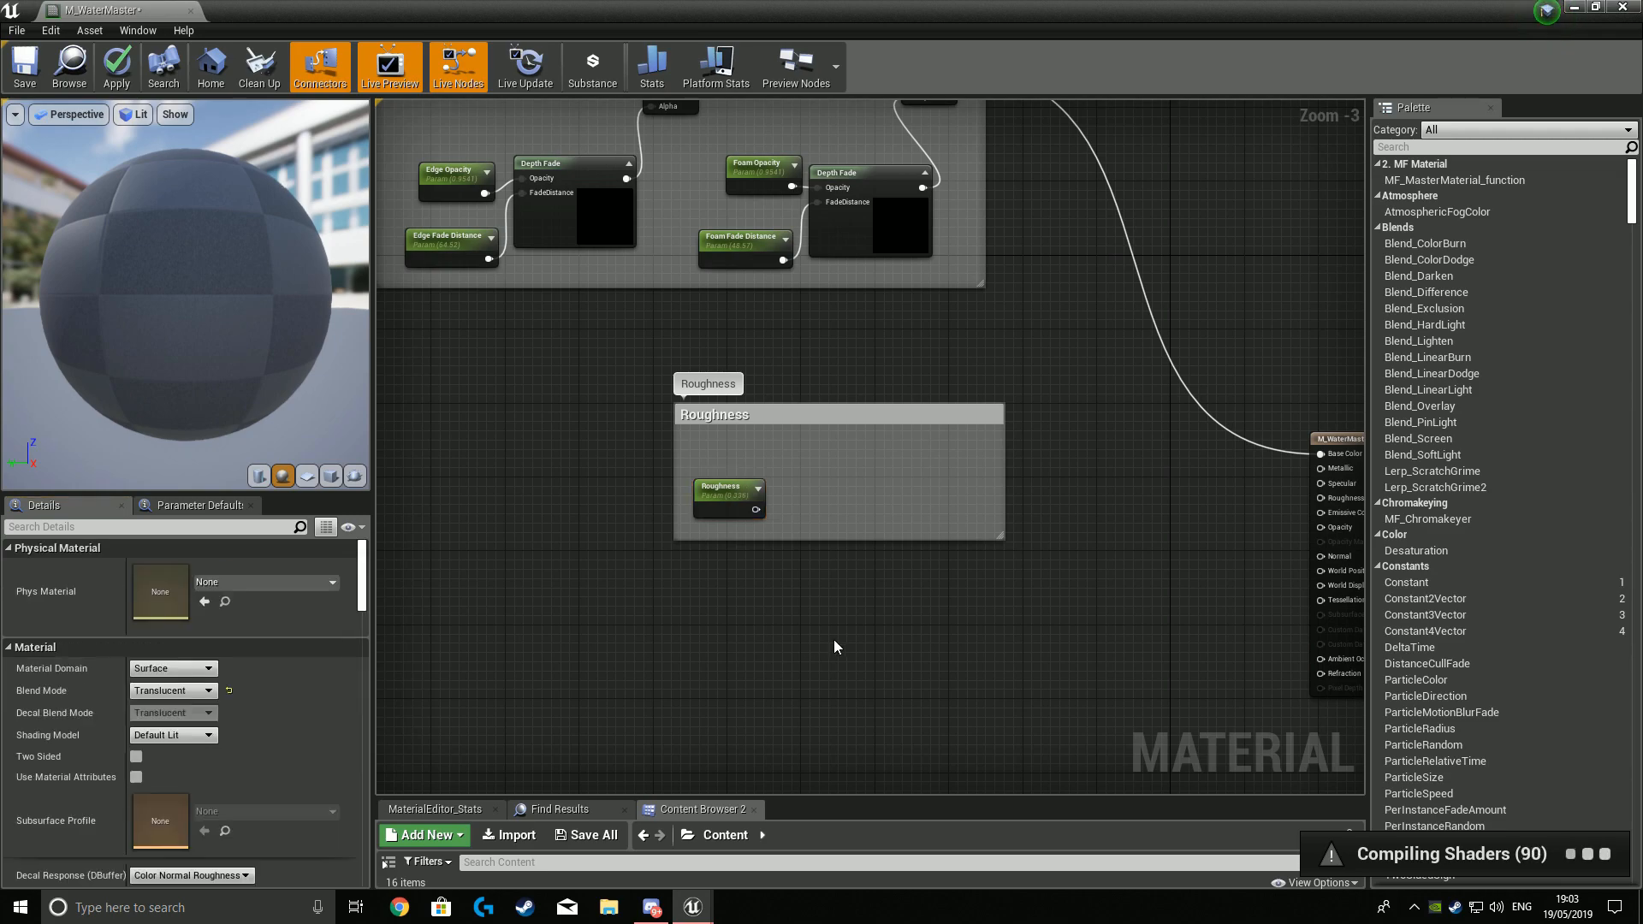
# Add a Lerp node inside the Roughness comment and connect the Roughness parameter to its A and B inputs.
pyautogui.press('l')
pyautogui.click(830, 511)
pyautogui.moveTo(867, 521); pyautogui.dragTo(876, 469)
pyautogui.moveTo(757, 511); pyautogui.dragTo(855, 480)
pyautogui.moveTo(756, 511); pyautogui.dragTo(847, 498)
pyautogui.moveTo(727, 500); pyautogui.dragTo(724, 472)
pyautogui.click(819, 562)
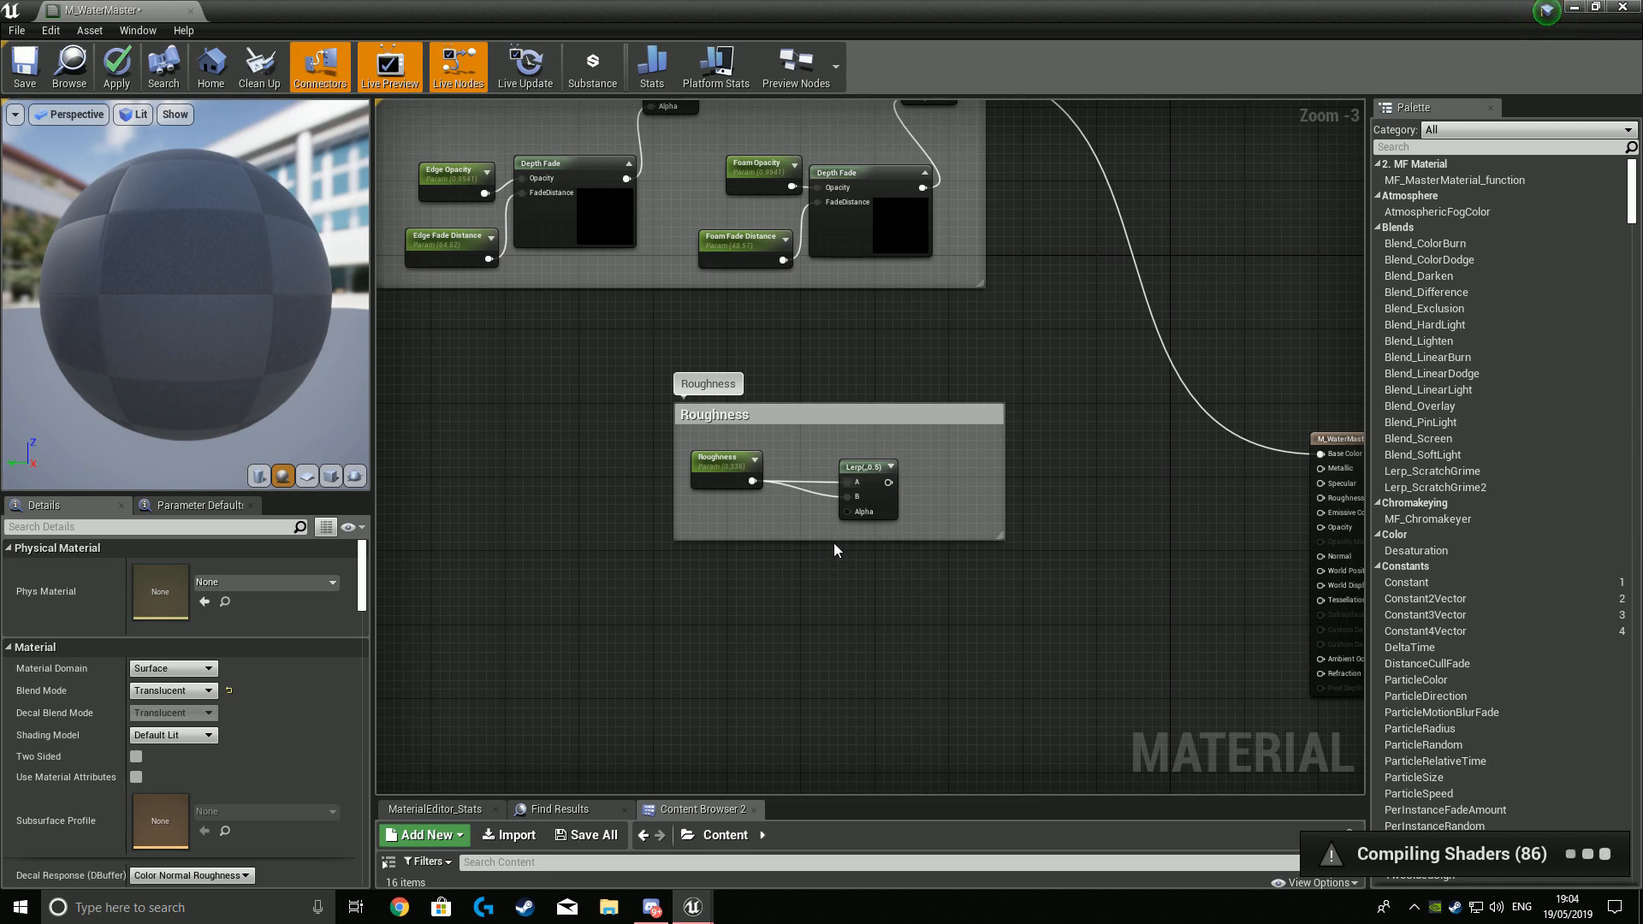
# Connect the Lerp output to the material's Roughness input and assign the Roughness parameter to a group named Roughness.
pyautogui.moveTo(943, 553); pyautogui.dragTo(663, 464, button='right')
pyautogui.moveTo(644, 436); pyautogui.dragTo(1087, 455)
pyautogui.moveTo(686, 533); pyautogui.dragTo(960, 528, button='right')
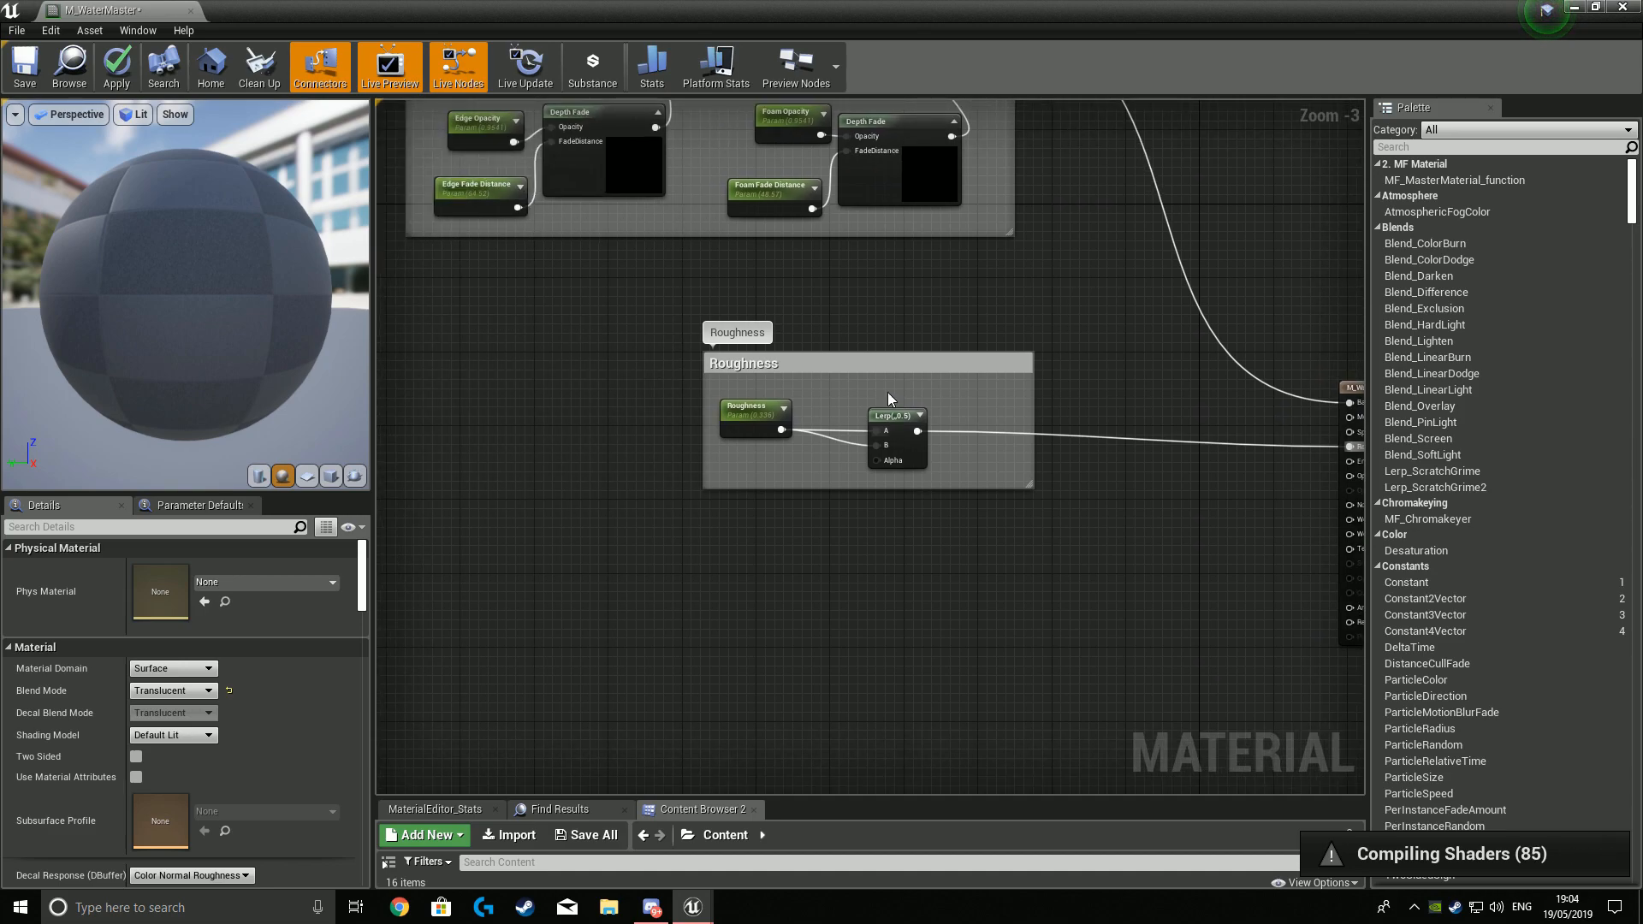
pyautogui.click(727, 416)
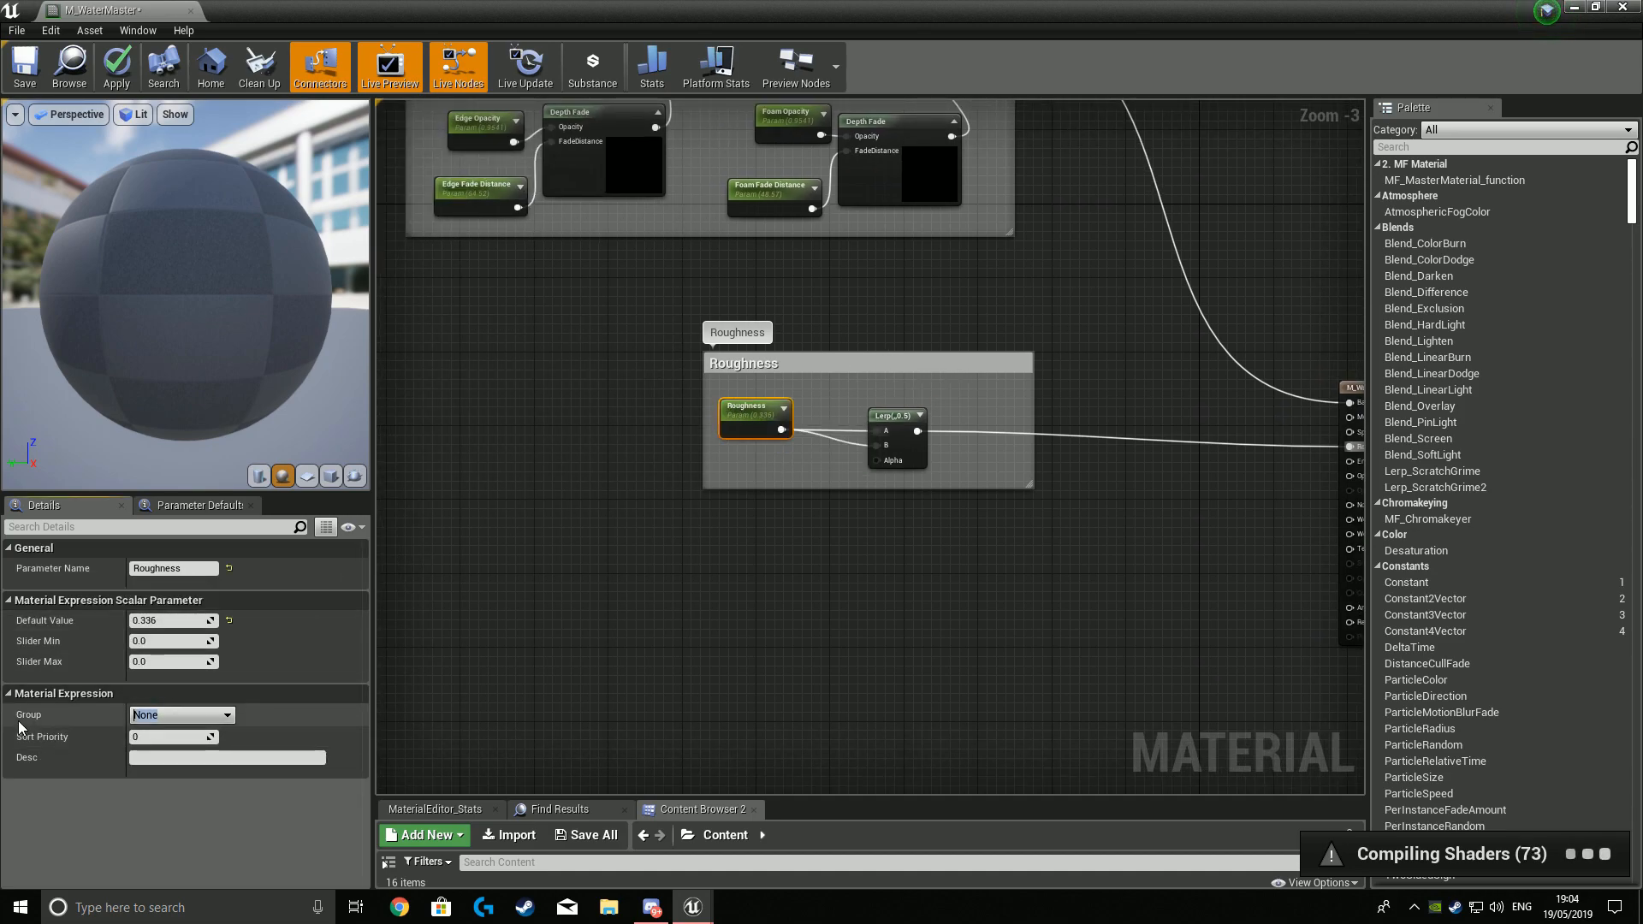
pyautogui.write('Roughness')
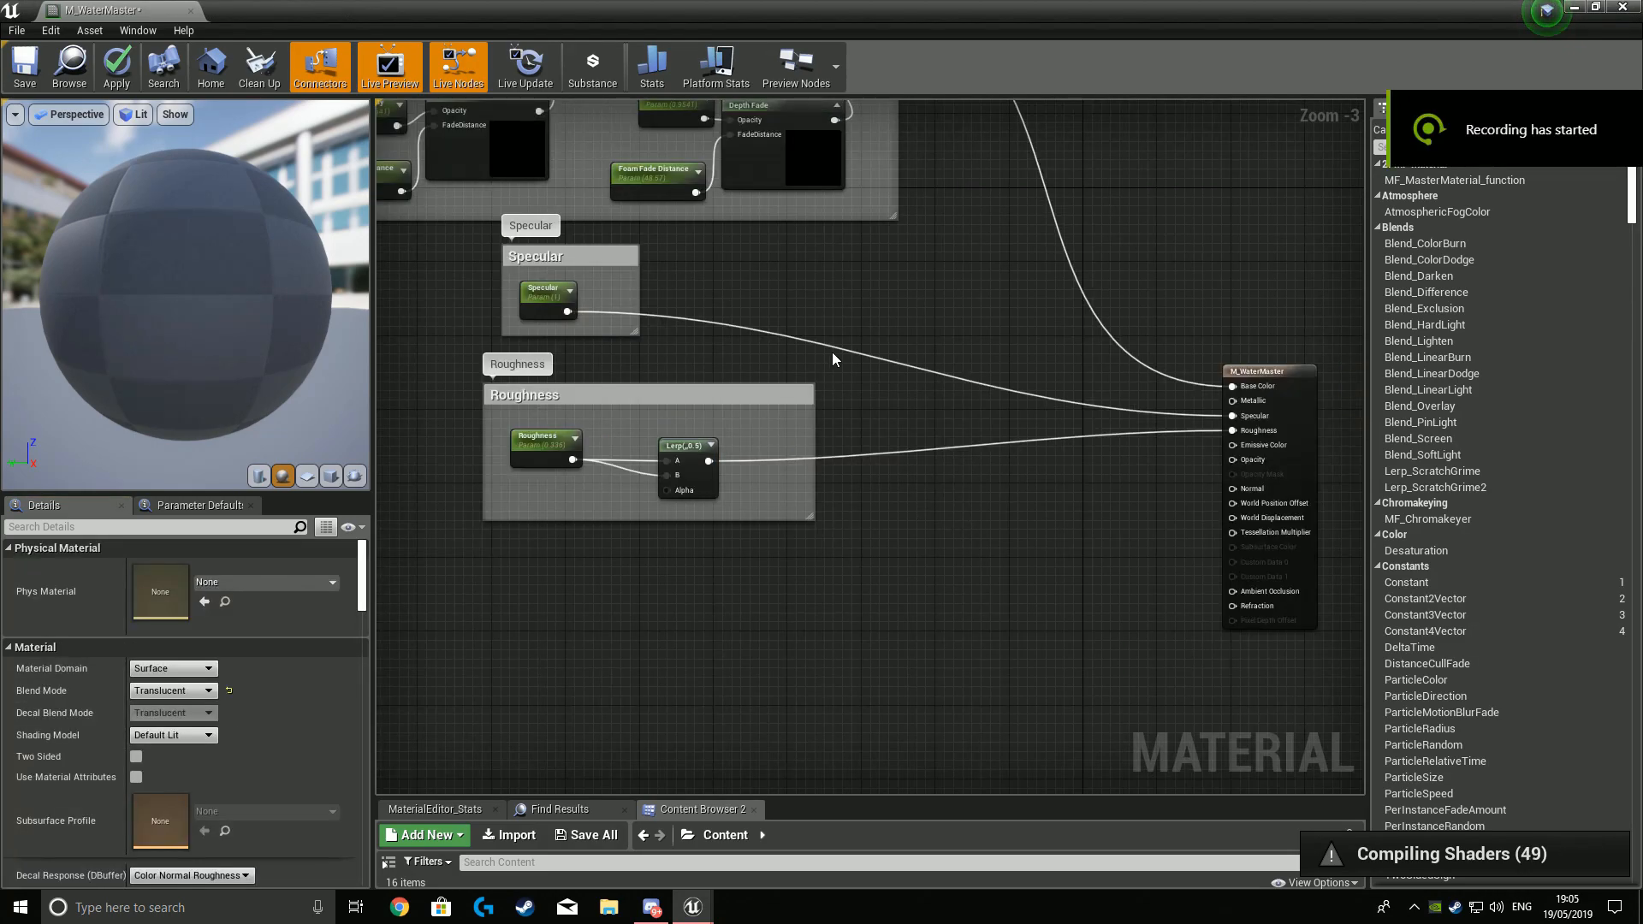
# Assign the Specular scalar parameter to a Specular parameter group.
pyautogui.scroll(3, 832, 352)
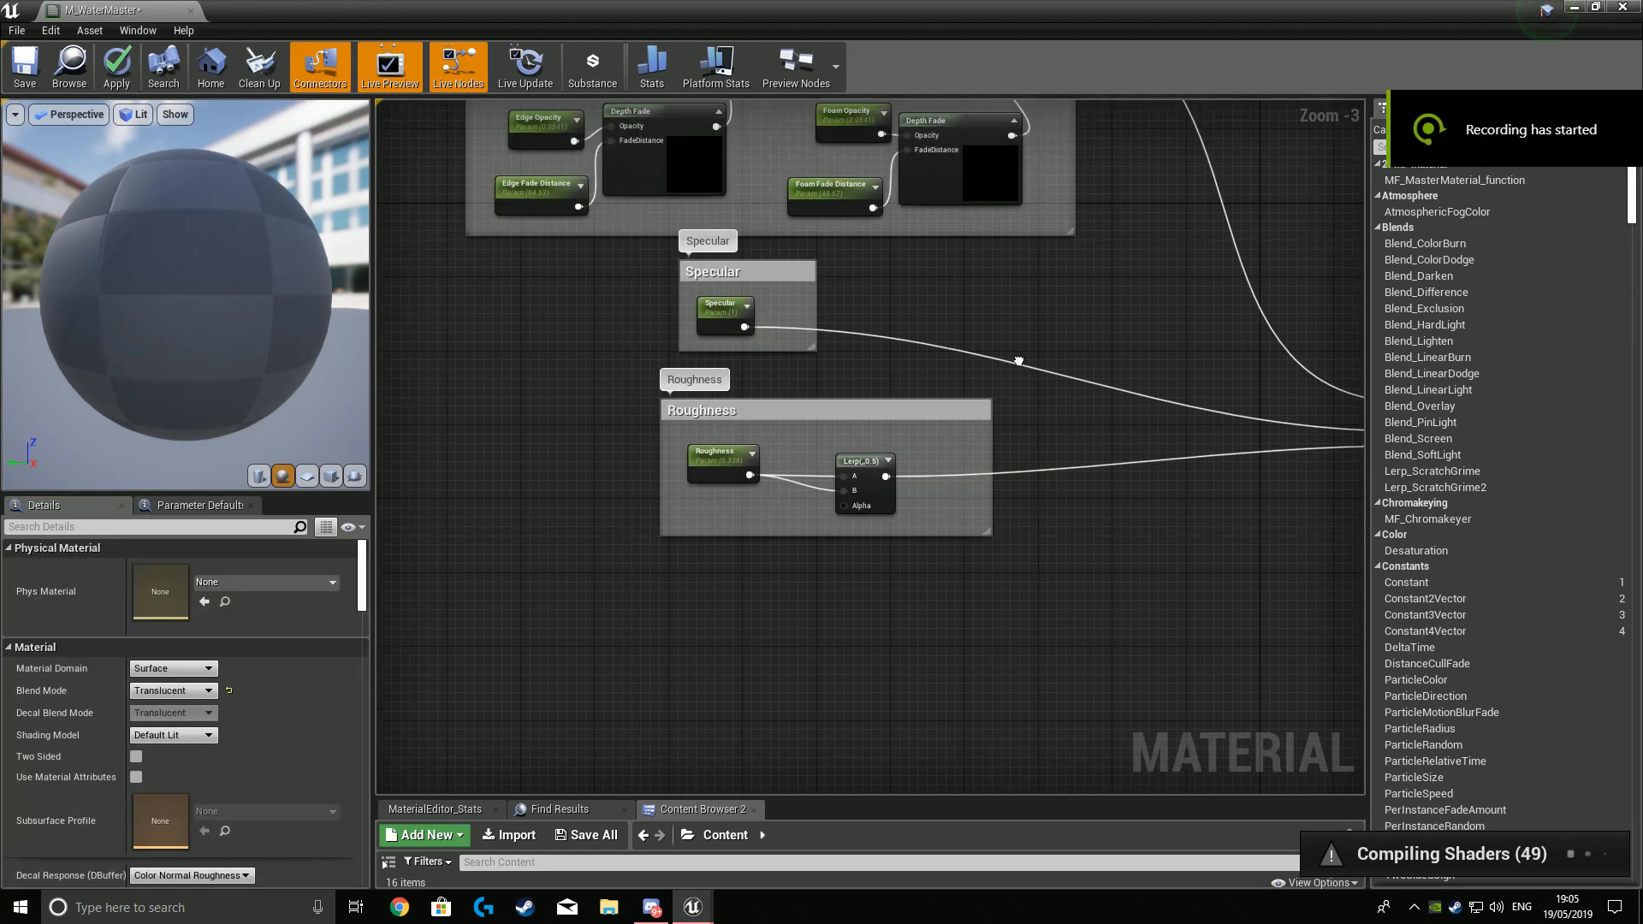
pyautogui.moveTo(945, 445); pyautogui.dragTo(858, 411, button='right')
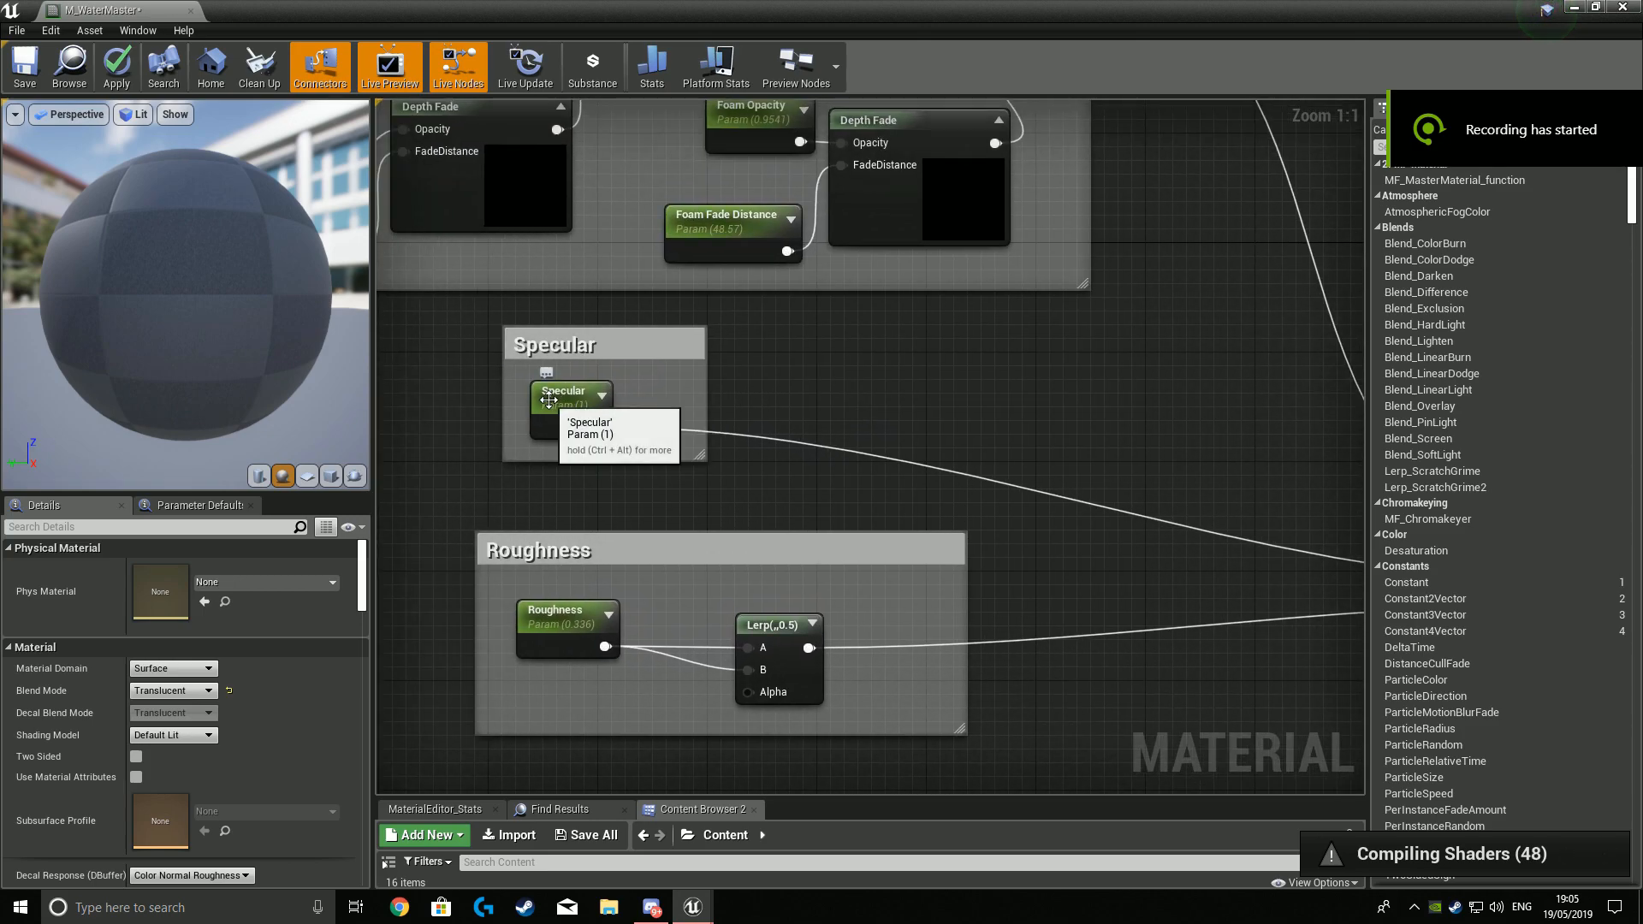
pyautogui.scroll(-2, 980, 388)
pyautogui.click(685, 409)
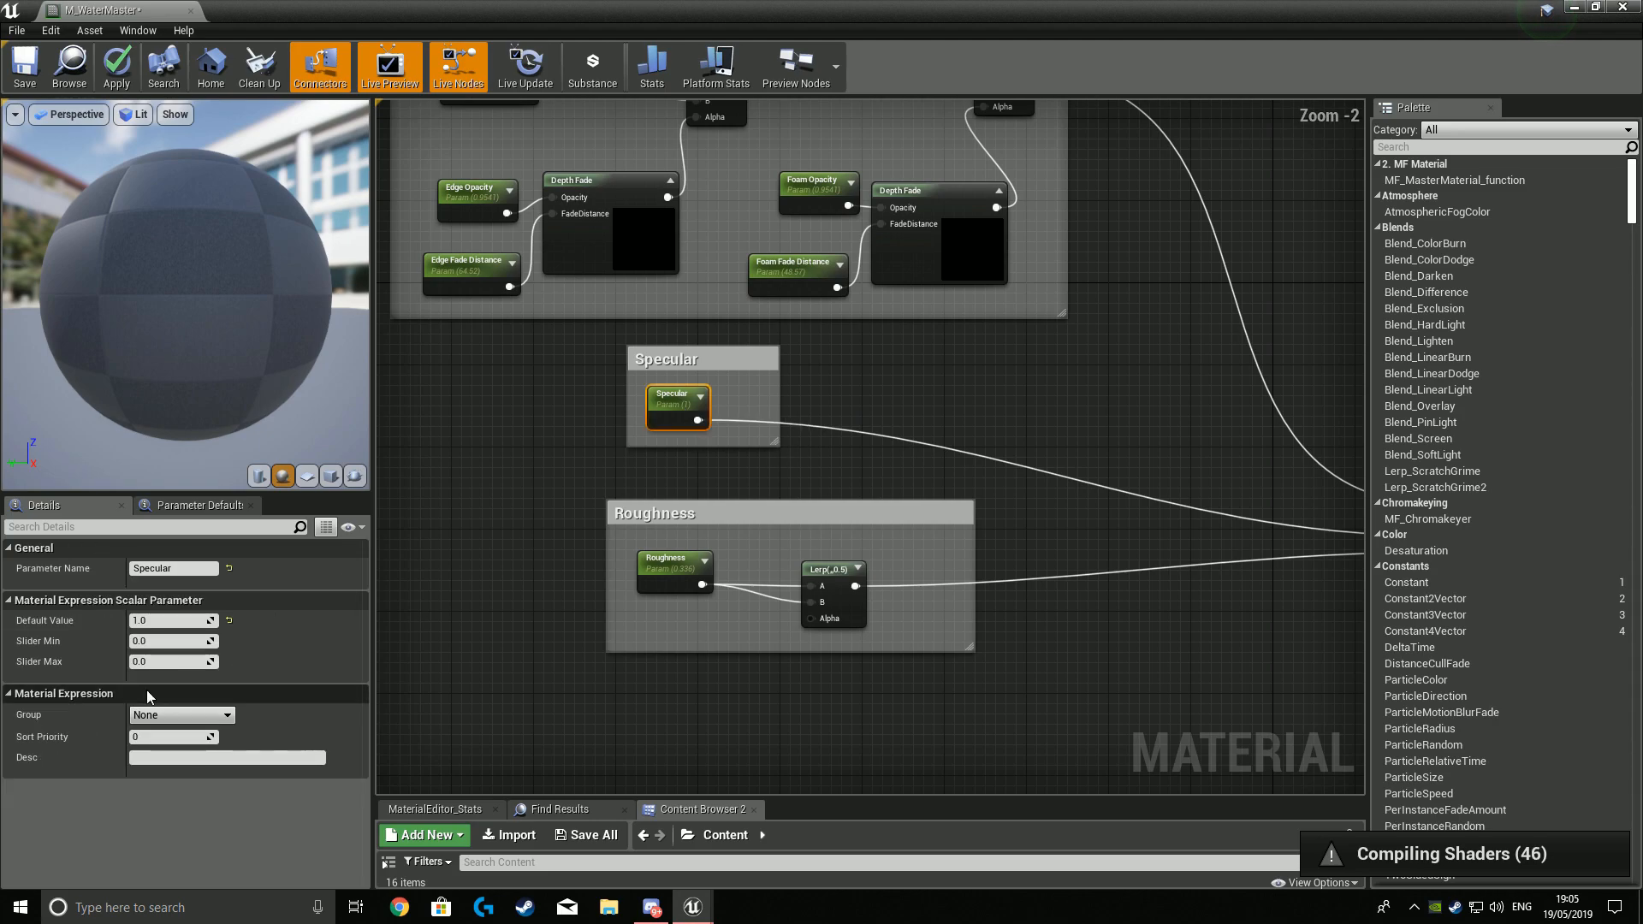
pyautogui.click(176, 714)
pyautogui.write('Specul')
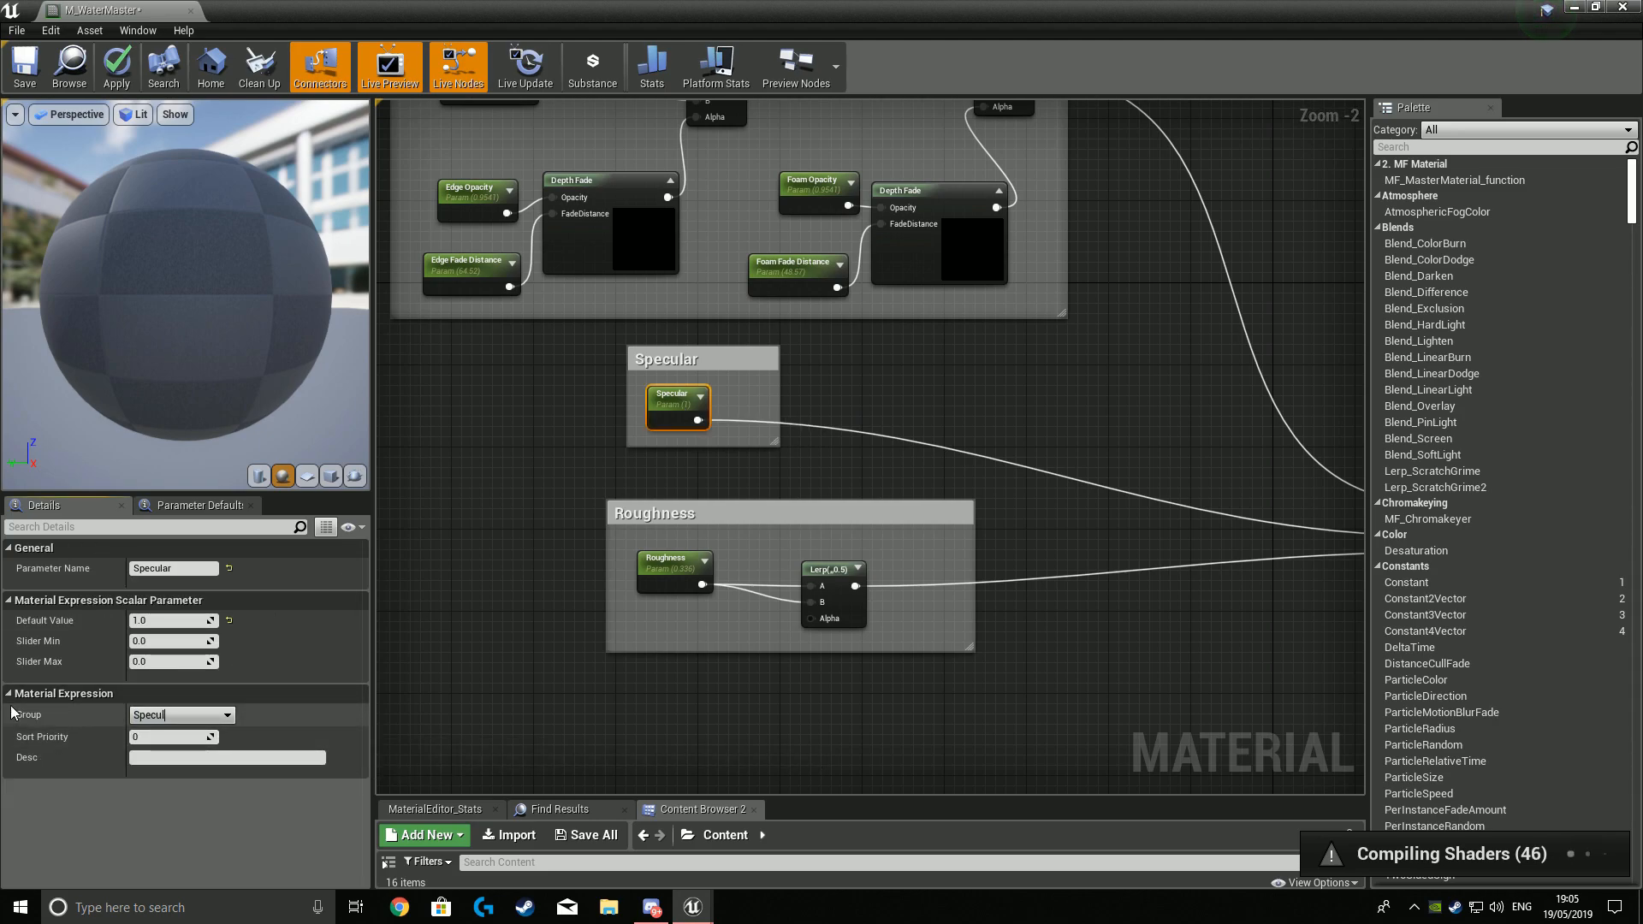
pyautogui.click(1218, 746)
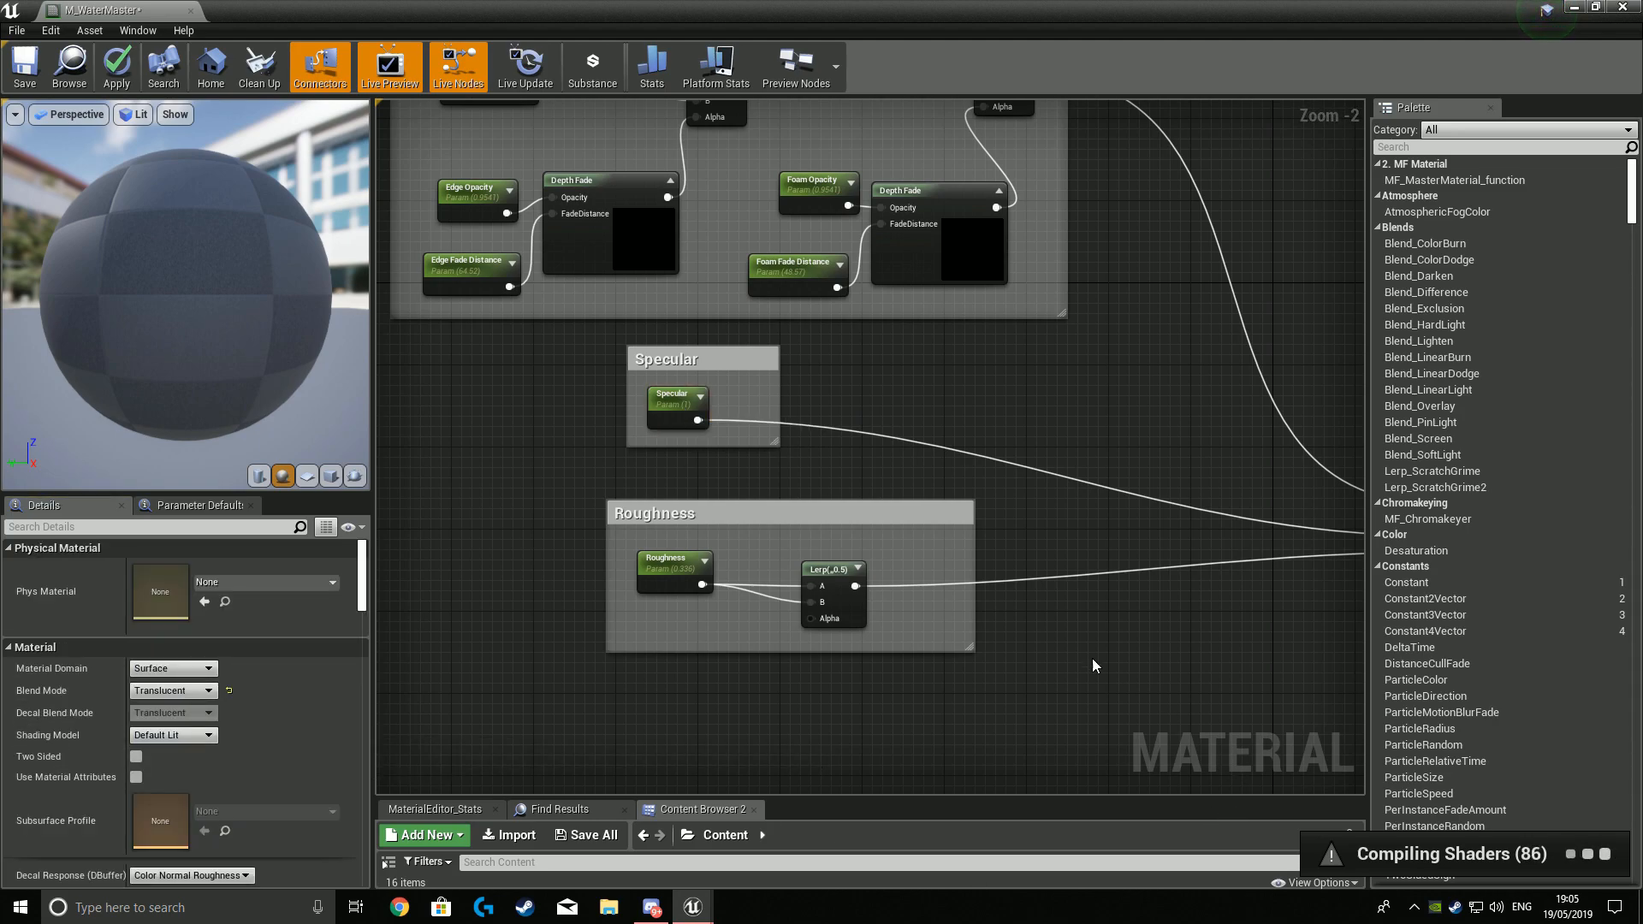
# Move the Specular and Roughness comment groups closer to the material output node.
pyautogui.scroll(-2, 1110, 675)
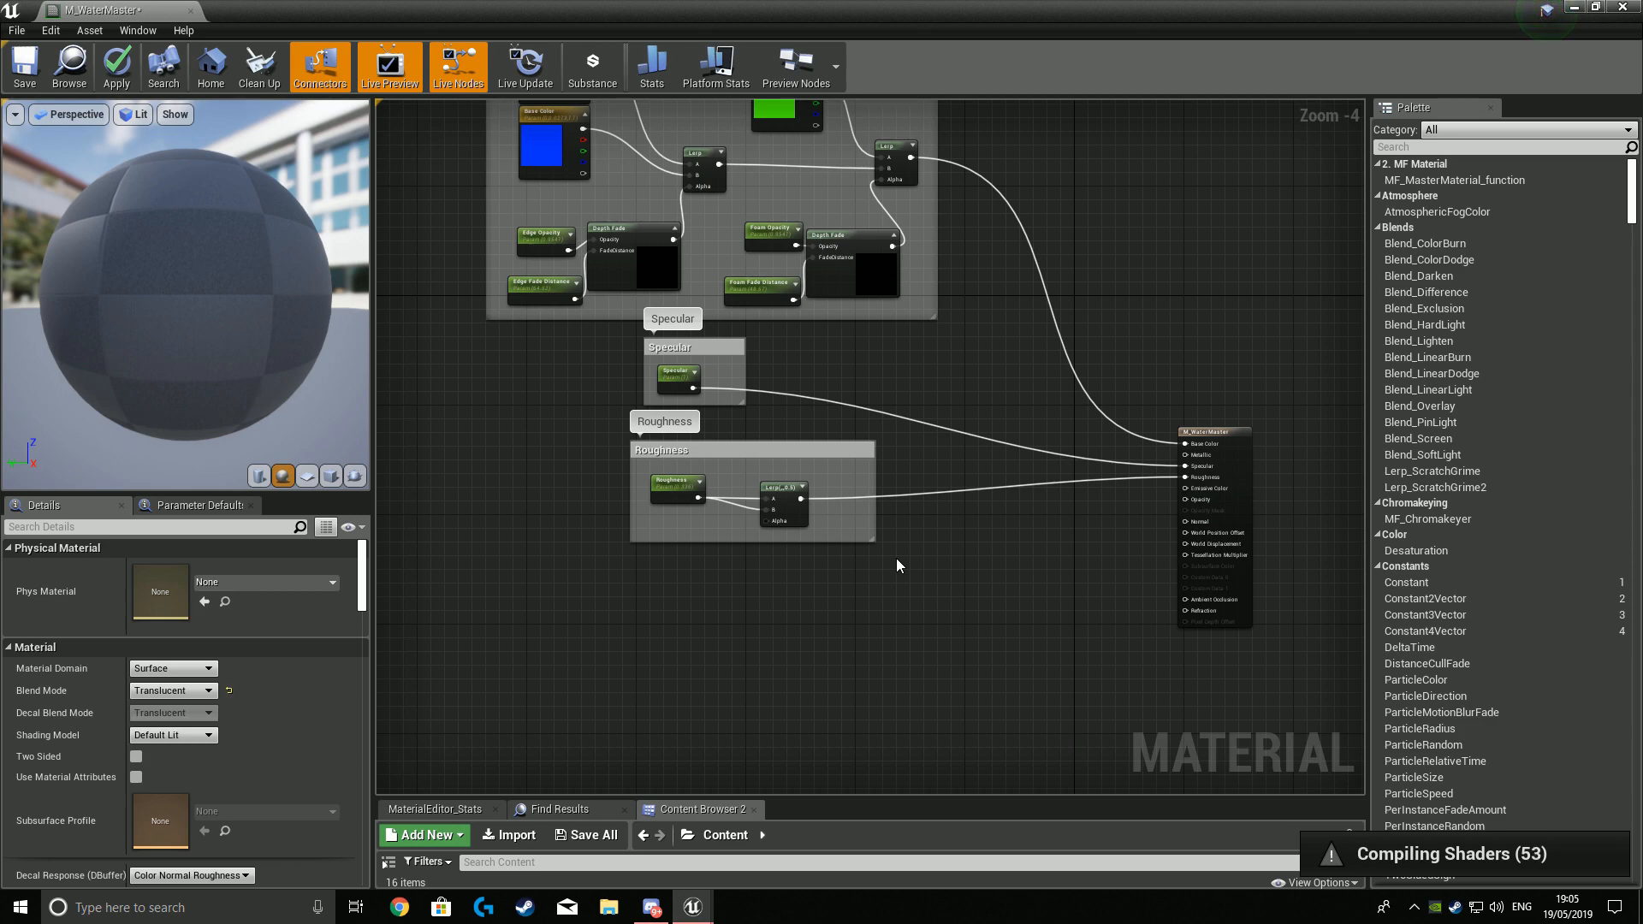
pyautogui.moveTo(708, 345); pyautogui.dragTo(900, 331)
pyautogui.moveTo(784, 445); pyautogui.dragTo(834, 440)
pyautogui.click(746, 698)
pyautogui.moveTo(746, 697); pyautogui.dragTo(836, 514, button='right')
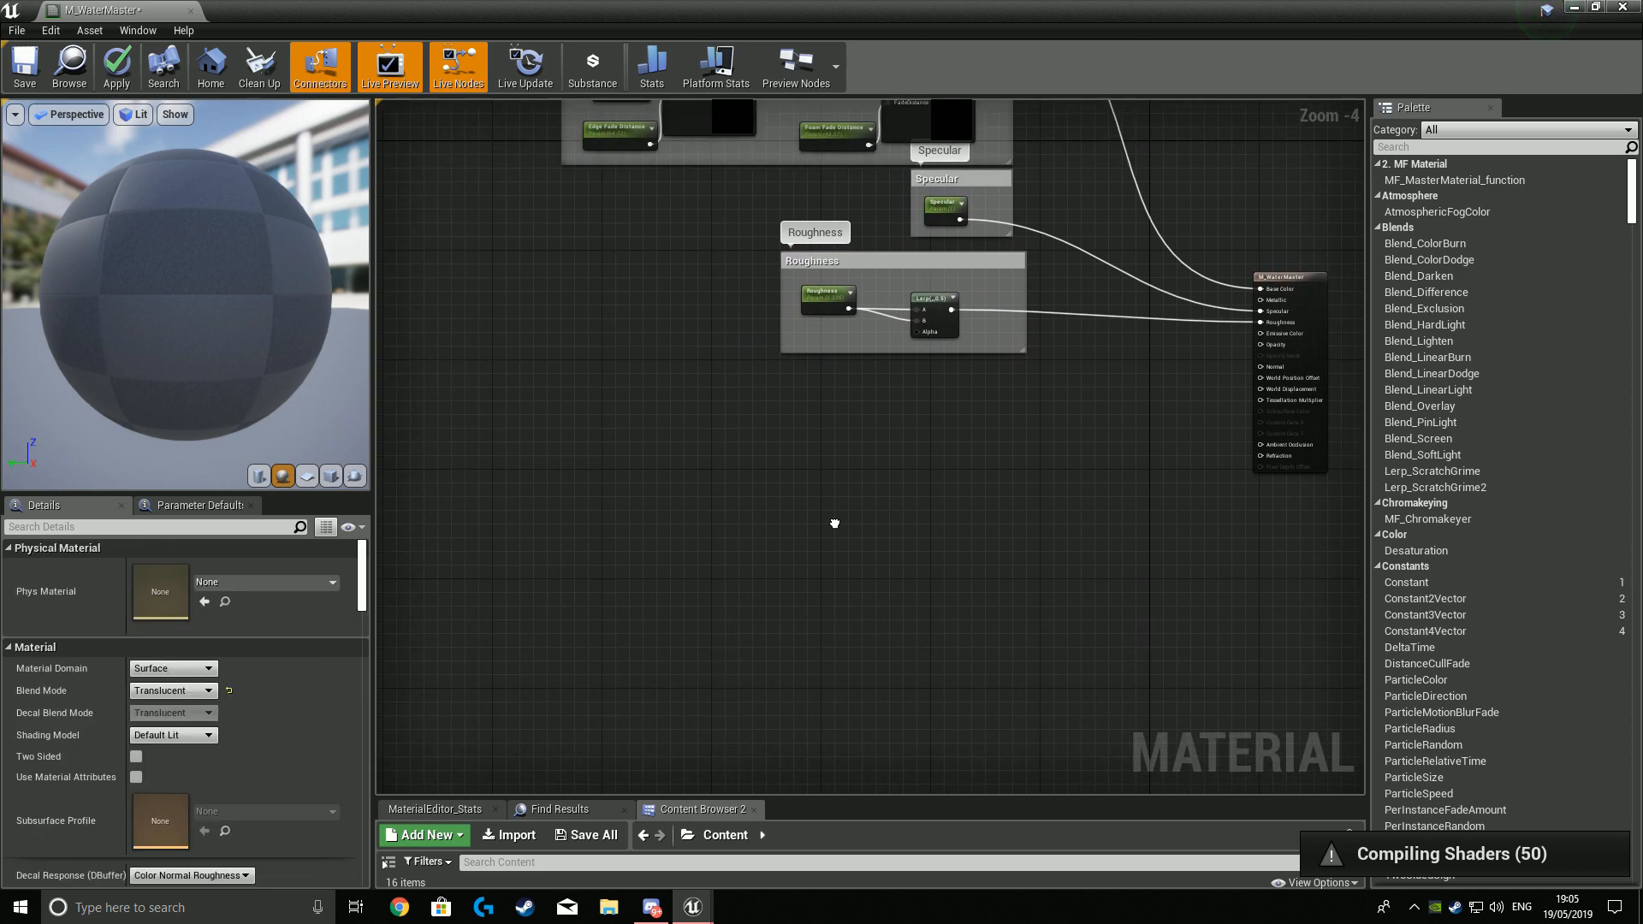
# Add a DepthFade node below the Roughness comment.
pyautogui.rightClick(808, 461)
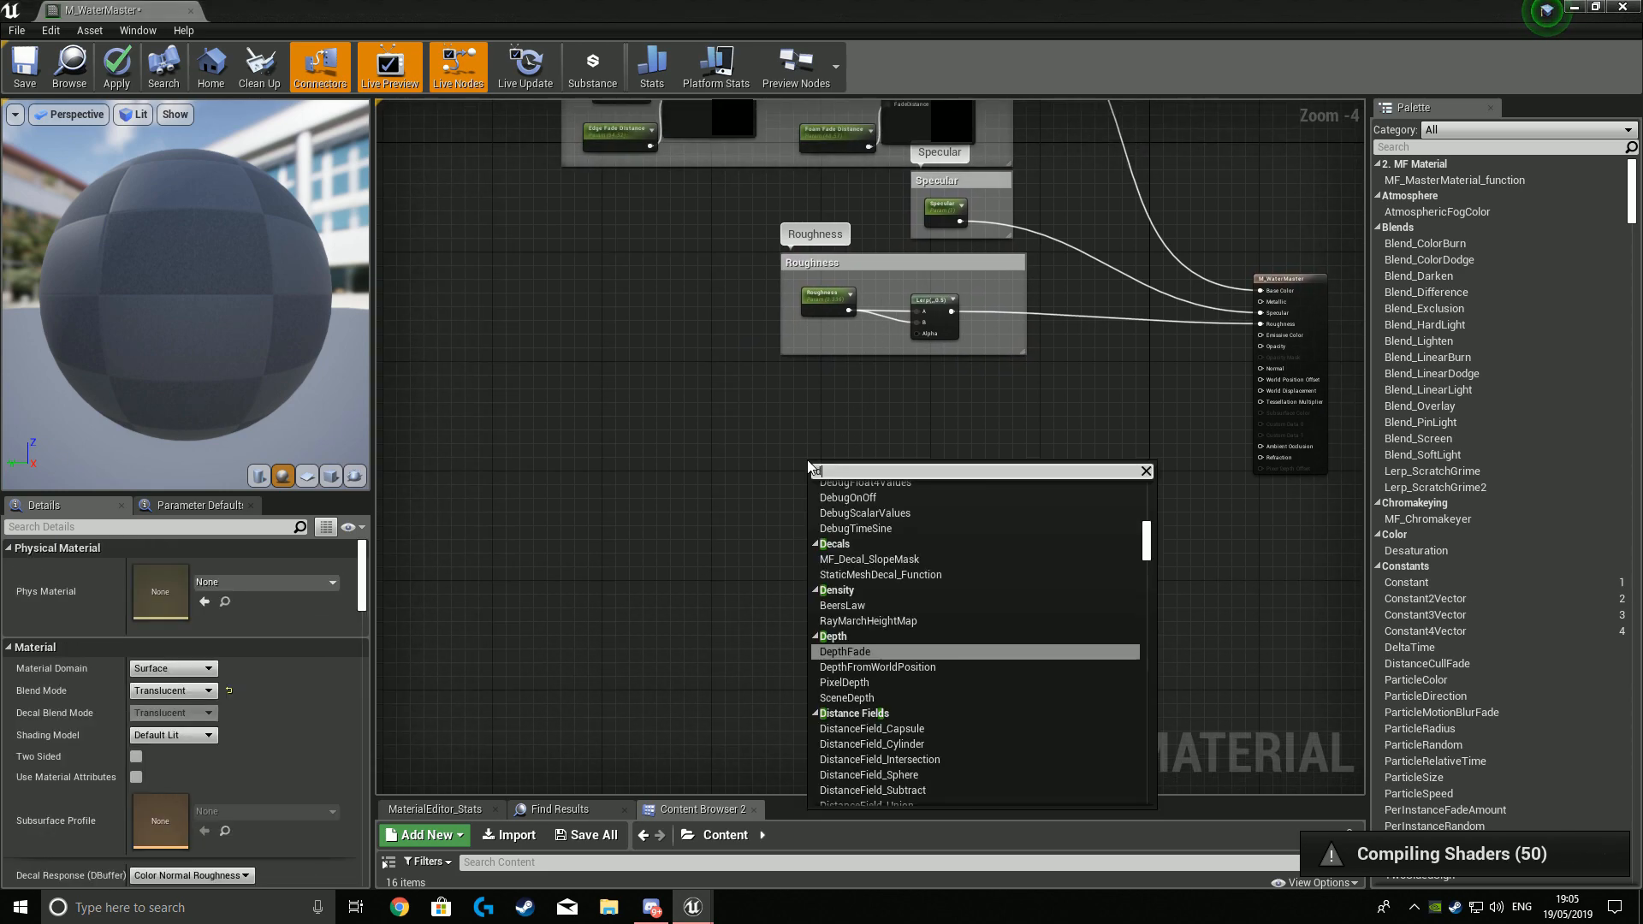
pyautogui.click(899, 622)
pyautogui.moveTo(841, 504); pyautogui.dragTo(843, 483)
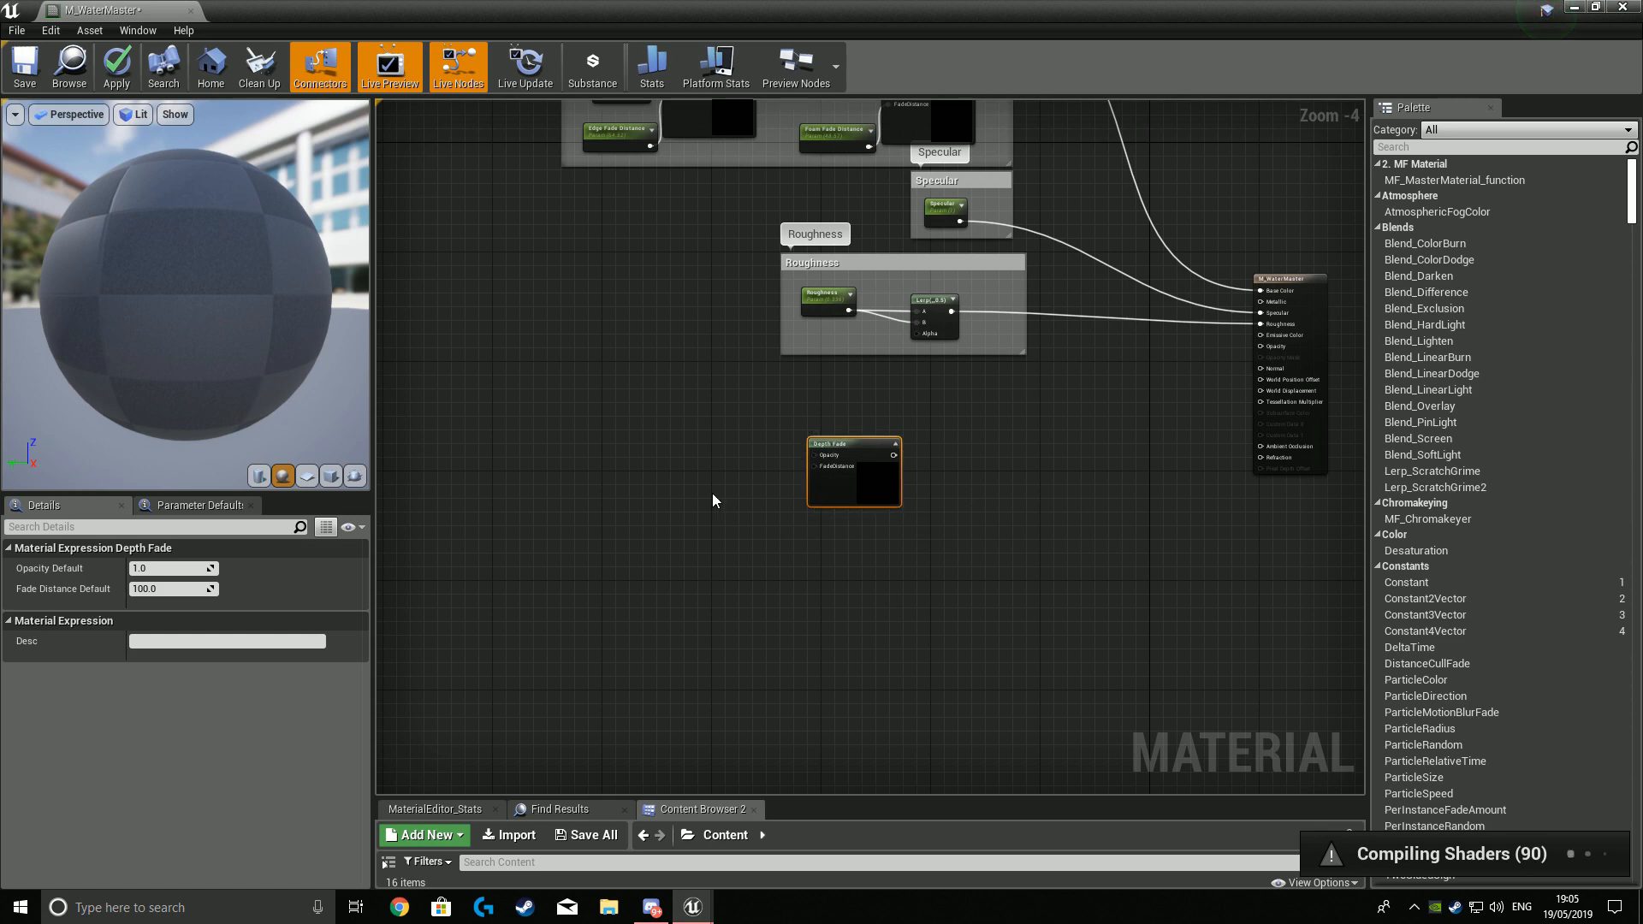
# Add two scalar parameters with the placeholder names sss and s beside the new Depth Fade node.
pyautogui.click(695, 398)
pyautogui.press('s')
pyautogui.click(695, 395)
pyautogui.write('sss')
pyautogui.click(715, 534)
pyautogui.write('s')
pyautogui.moveTo(712, 406); pyautogui.dragTo(735, 455)
pyautogui.moveTo(736, 559); pyautogui.dragTo(734, 513)
# Connect the sss parameter to the Depth Fade's Opacity input and the s parameter to its FadeDistance input.
pyautogui.scroll(1, 840, 515)
pyautogui.moveTo(840, 516); pyautogui.dragTo(752, 591, button='right')
pyautogui.moveTo(634, 526); pyautogui.dragTo(717, 508)
pyautogui.moveTo(631, 571); pyautogui.dragTo(750, 519)
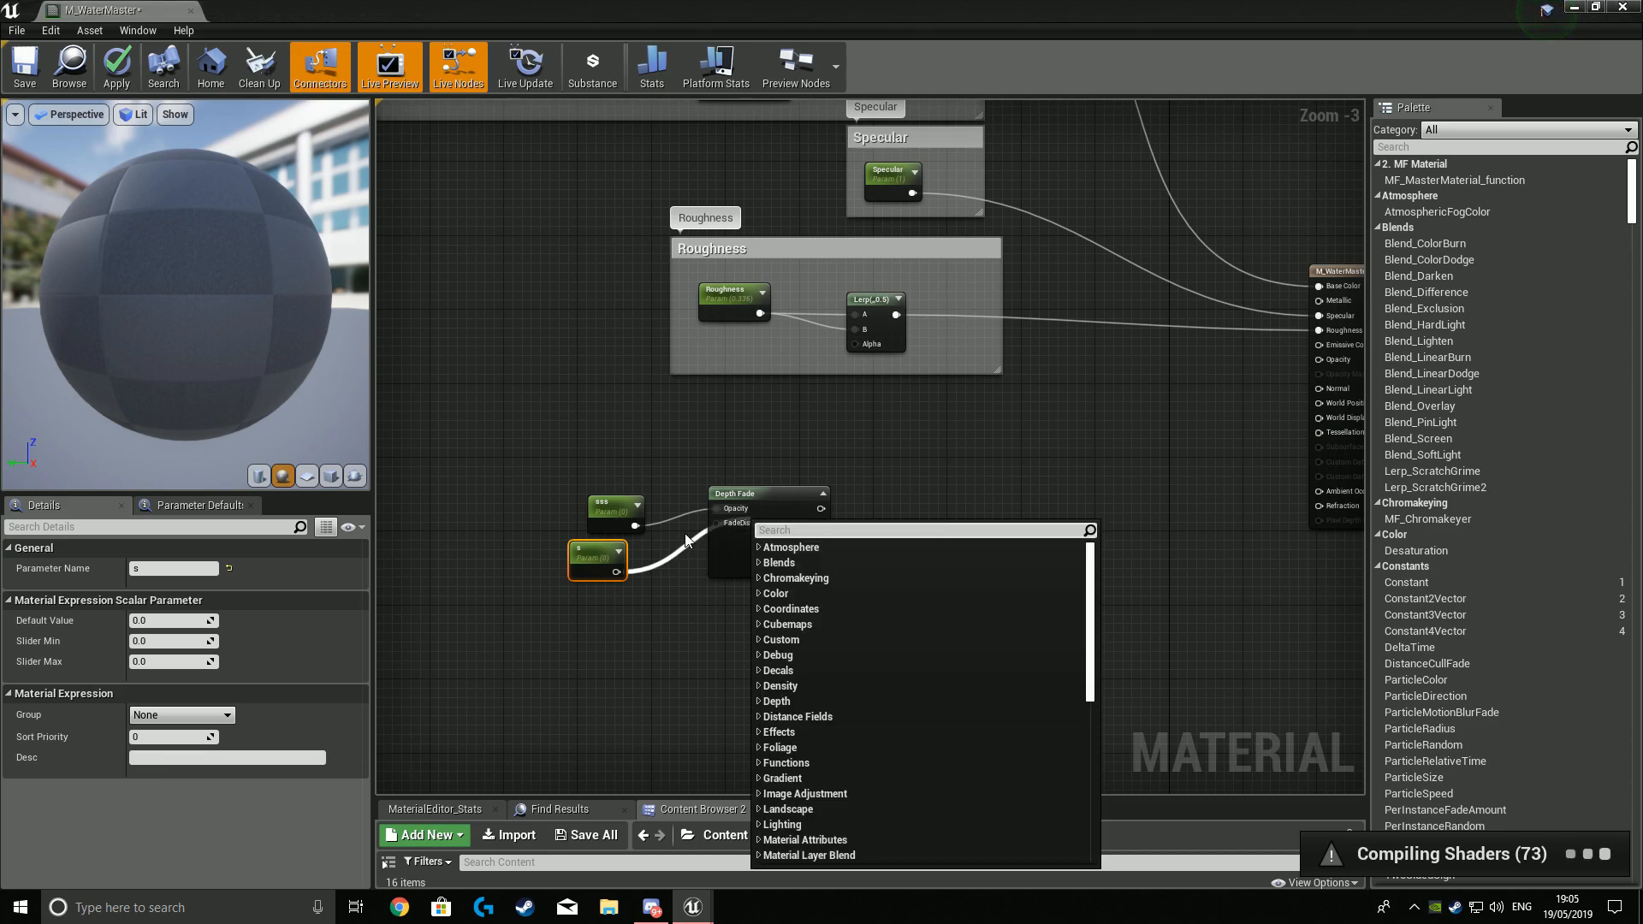
pyautogui.click(671, 557)
pyautogui.moveTo(615, 571); pyautogui.dragTo(719, 526)
# Rename the sss scalar parameter as Opacity.
pyautogui.click(634, 515)
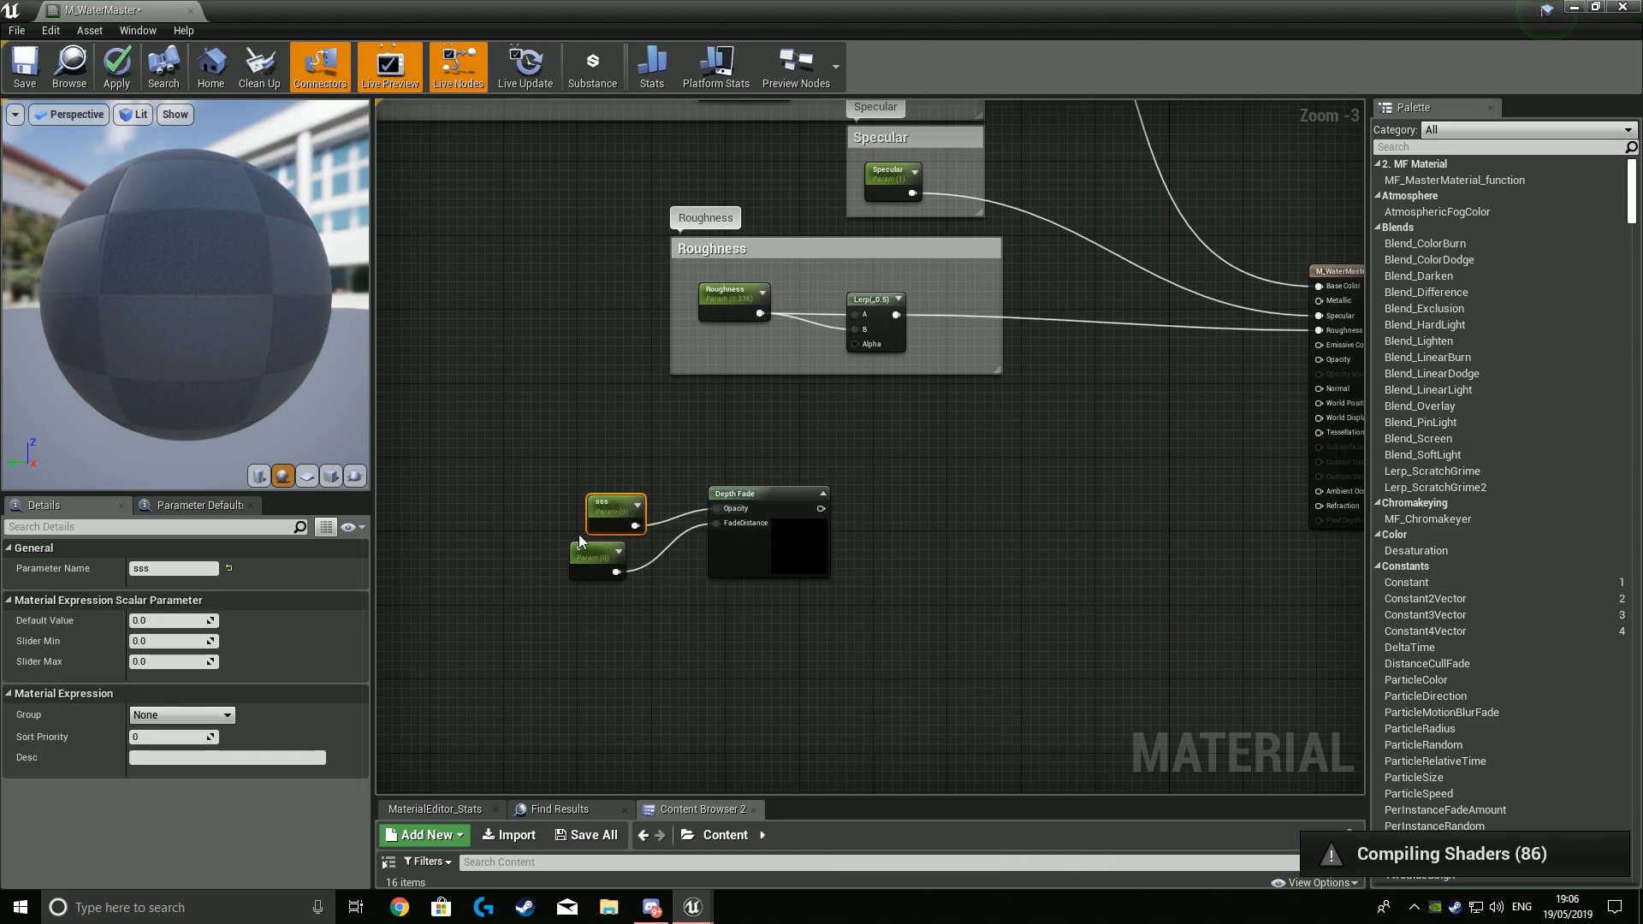
pyautogui.click(188, 569)
pyautogui.write('Opacity')
pyautogui.press('Return')
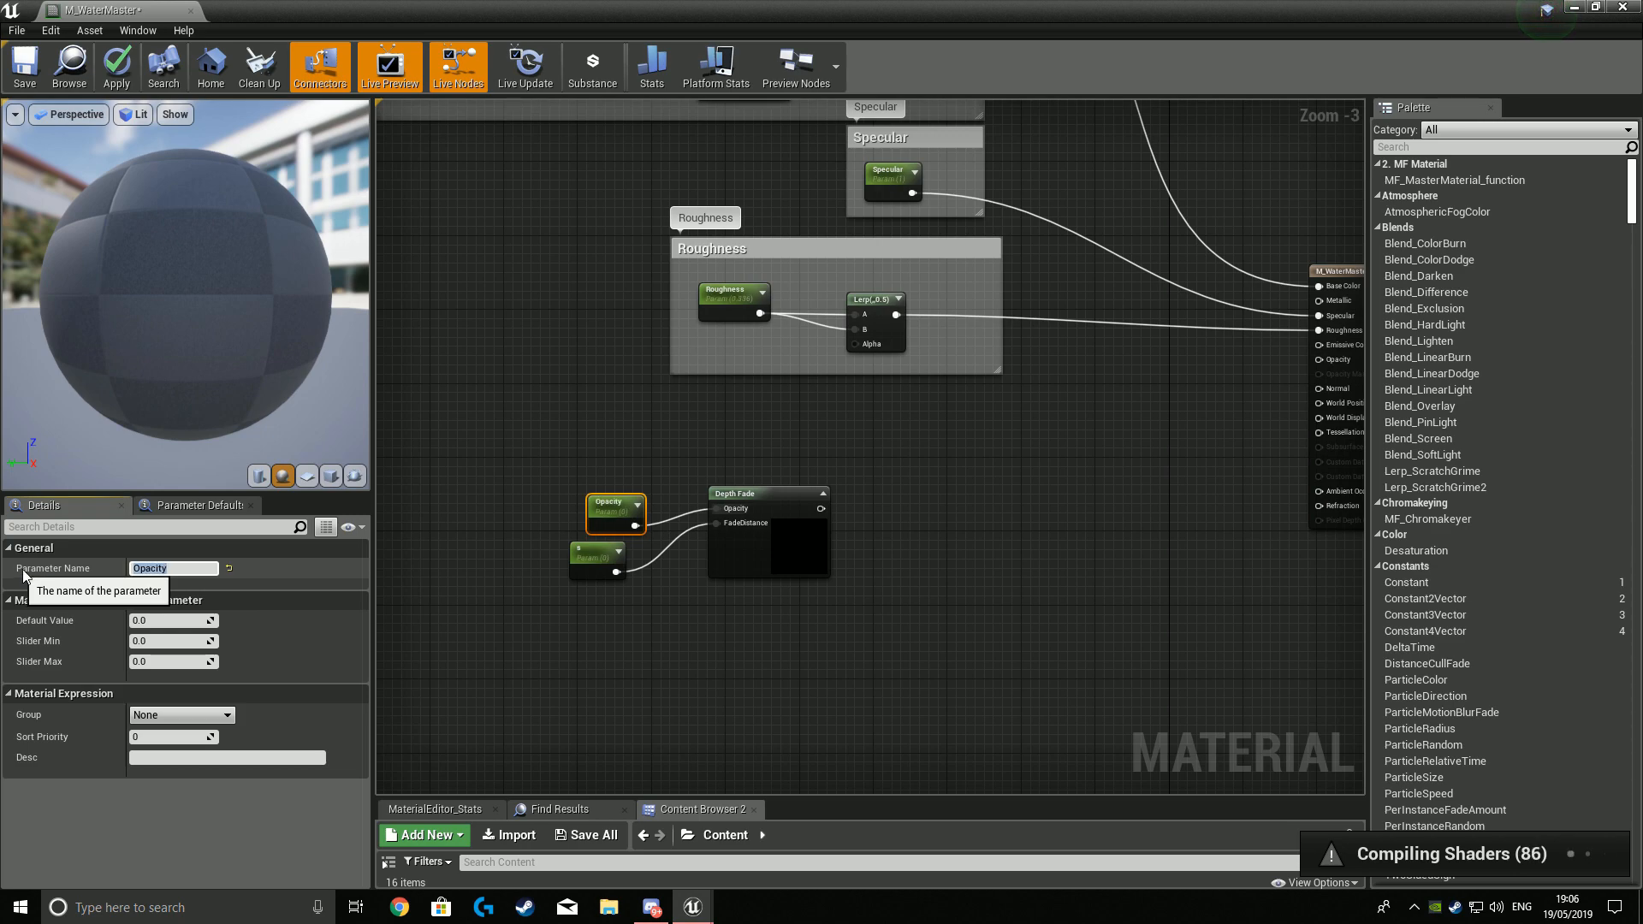
# Rename the s scalar parameter as Fade Distance and set its group to Opacity.
pyautogui.click(603, 567)
pyautogui.moveTo(163, 568); pyautogui.dragTo(1, 585)
pyautogui.write('D')
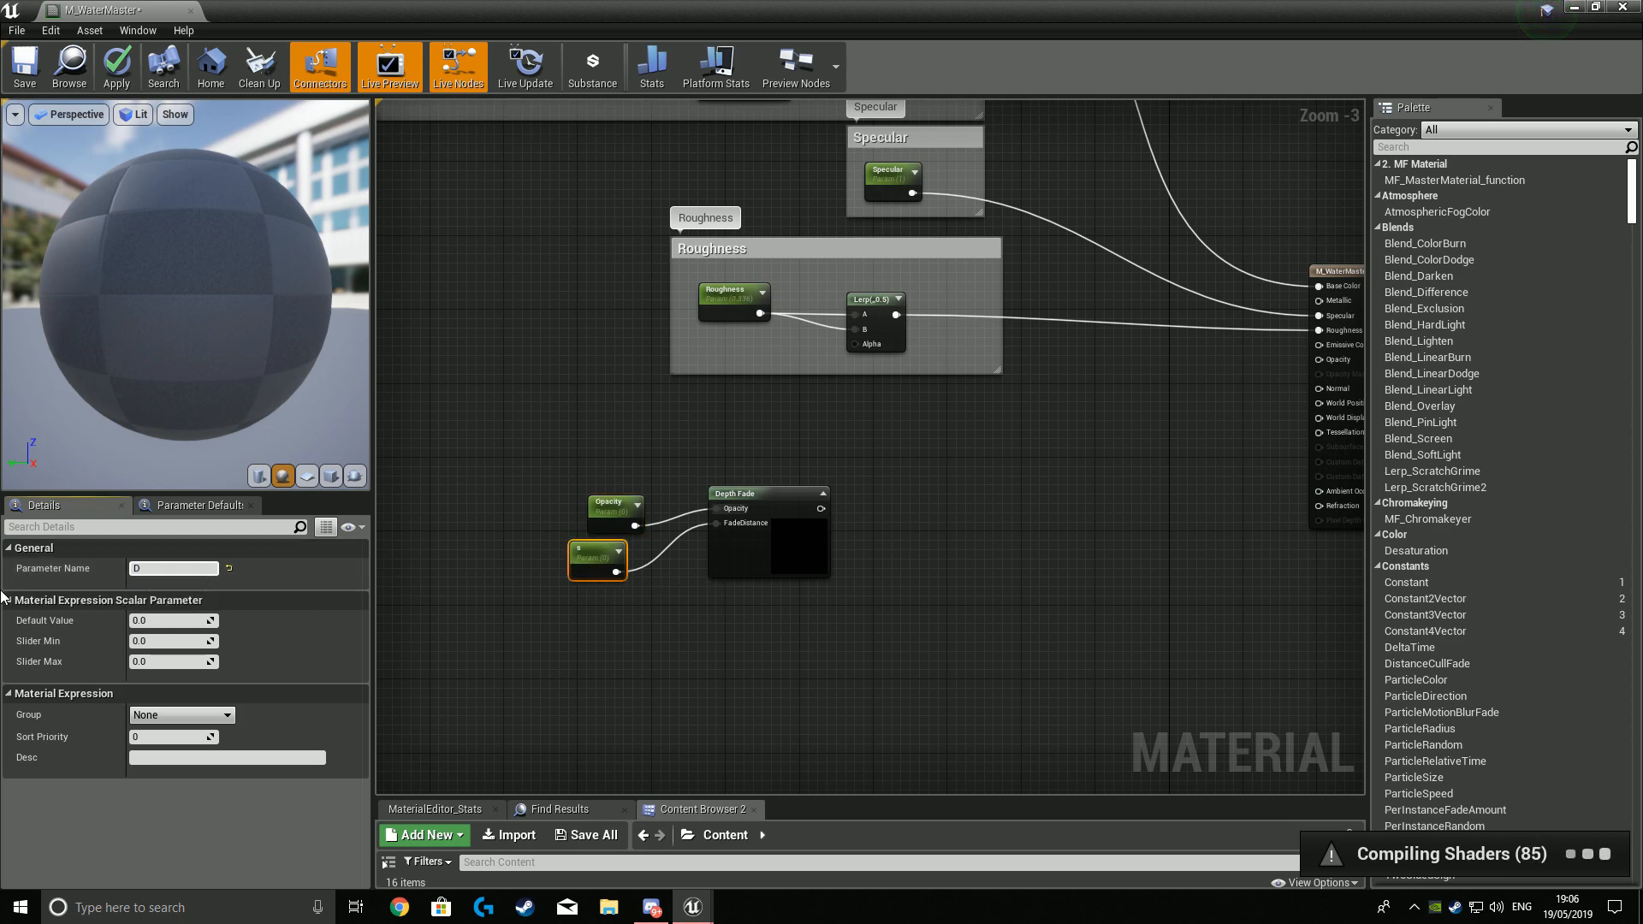
pyautogui.write('ade Distance')
pyautogui.press('Tab')
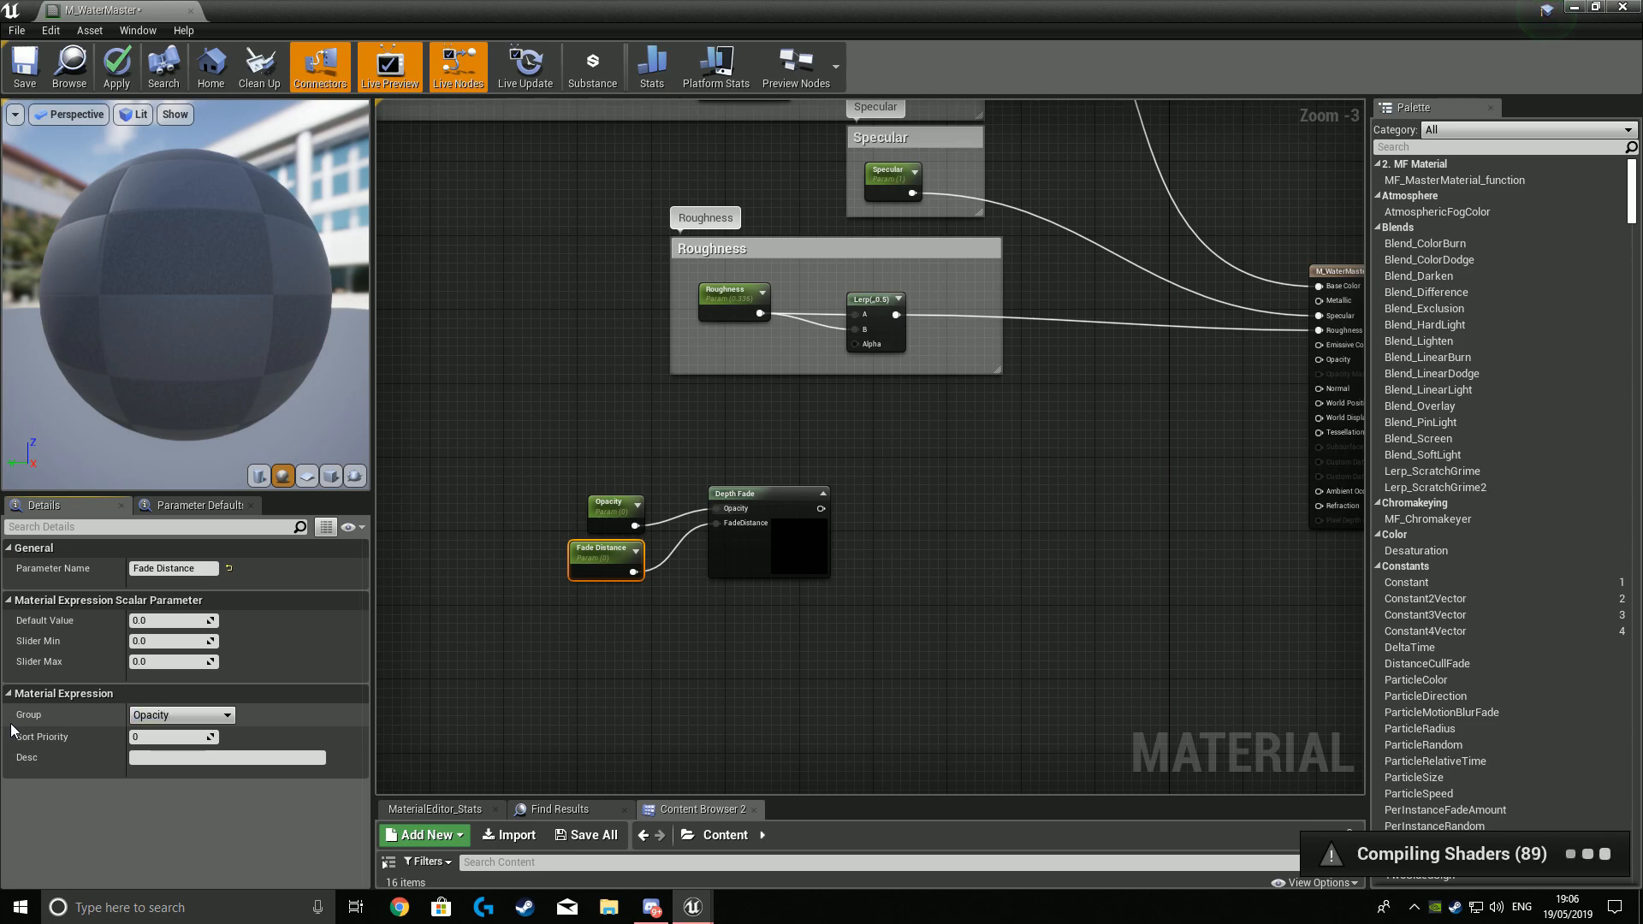
pyautogui.click(607, 590)
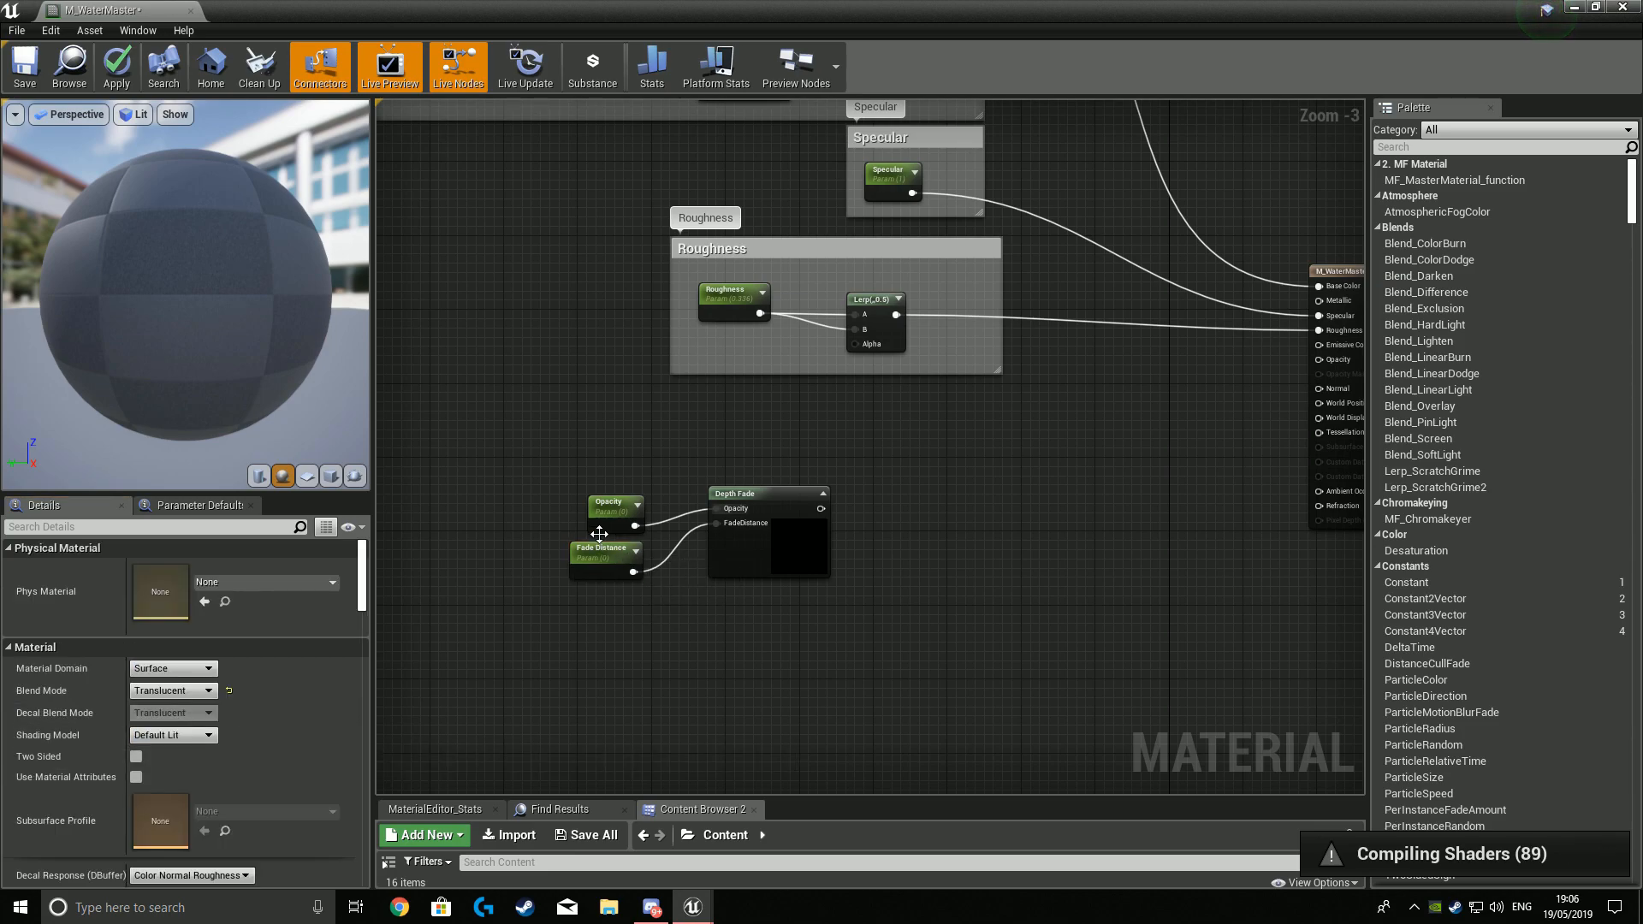
# Assign the Opacity scalar parameter to the existing Opacity group.
pyautogui.click(602, 548)
pyautogui.click(611, 521)
pyautogui.click(182, 714)
pyautogui.click(203, 754)
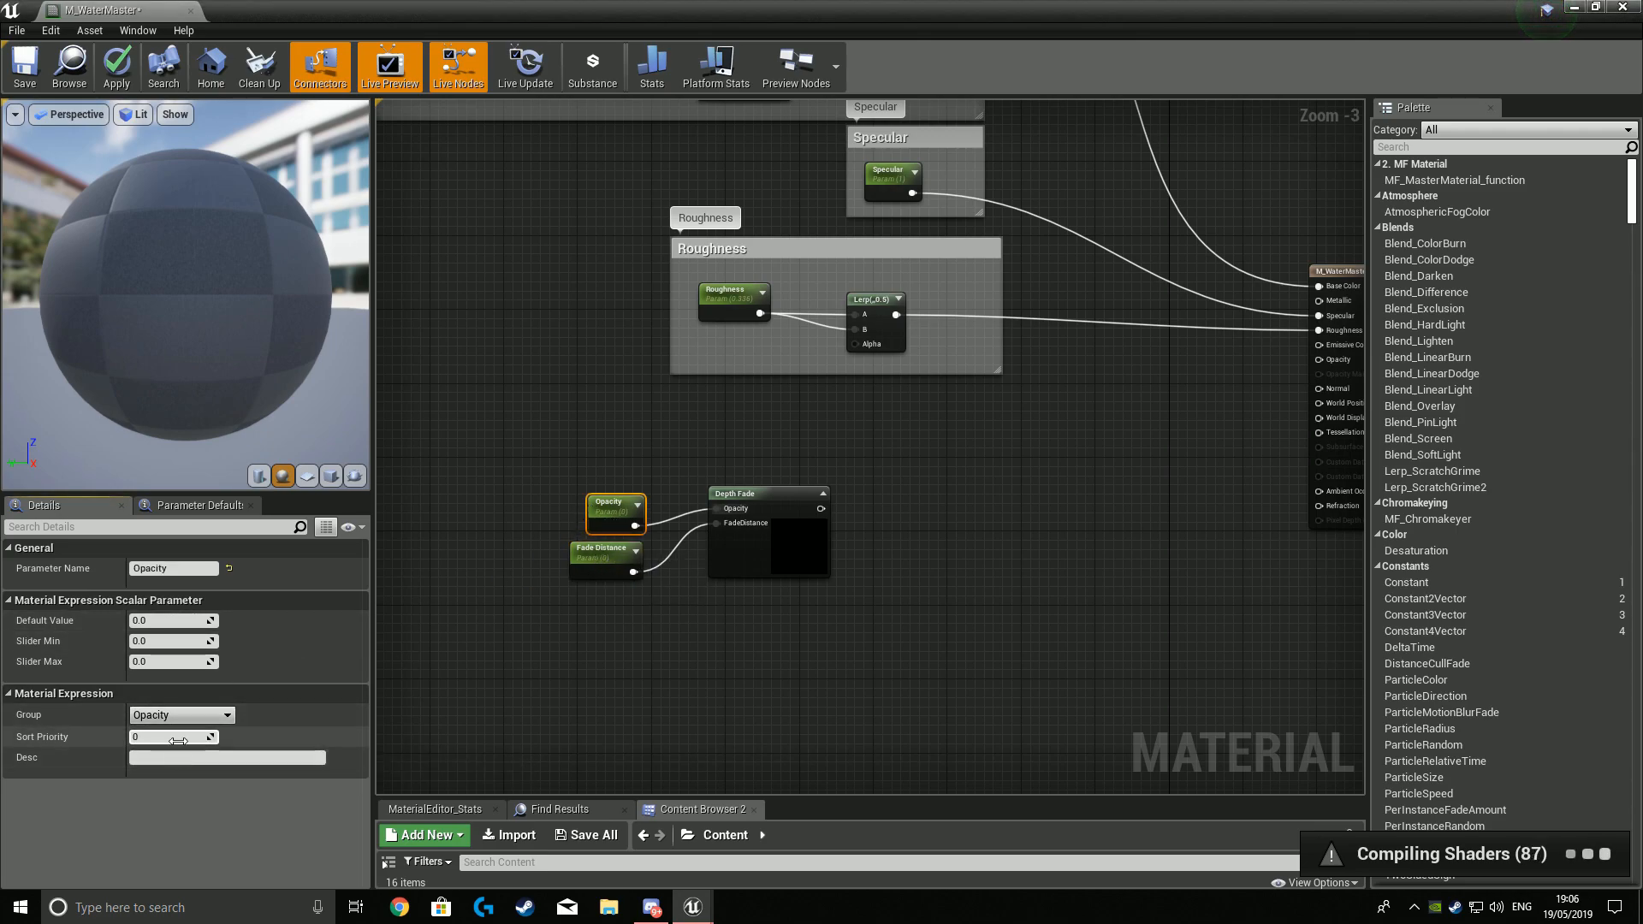
pyautogui.click(858, 595)
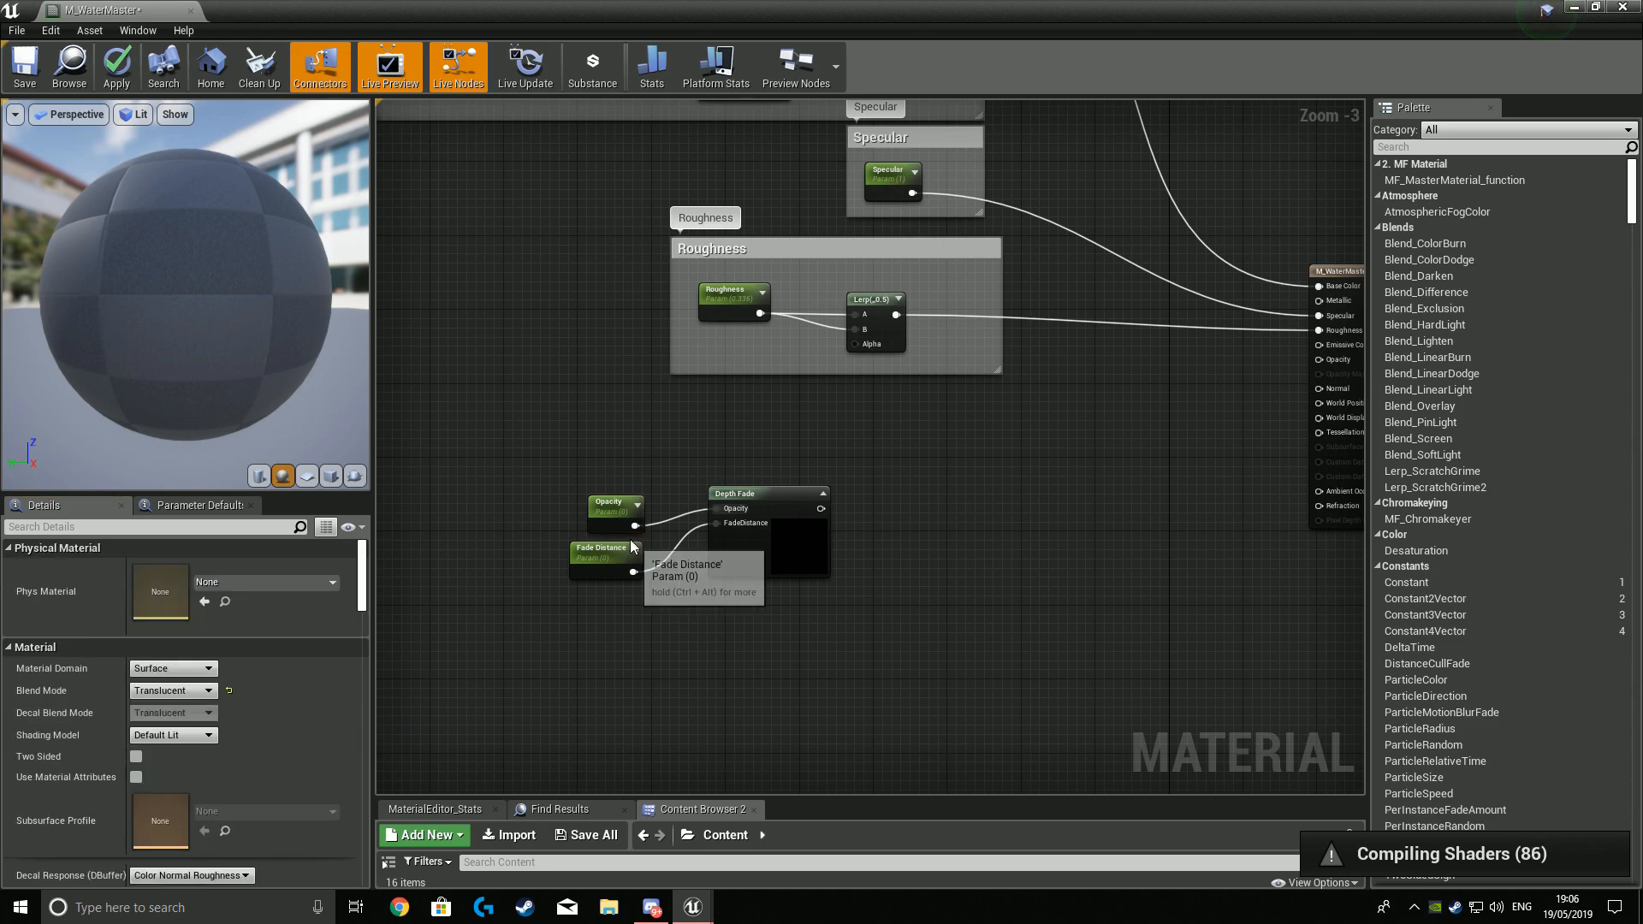
# Enclose the Depth Fade node and its two parameters in a comment titled Opacity and move it beneath the Roughness comment.
pyautogui.moveTo(556, 483); pyautogui.dragTo(999, 615)
pyautogui.write('c')
pyautogui.write('Opacity')
pyautogui.press('Return')
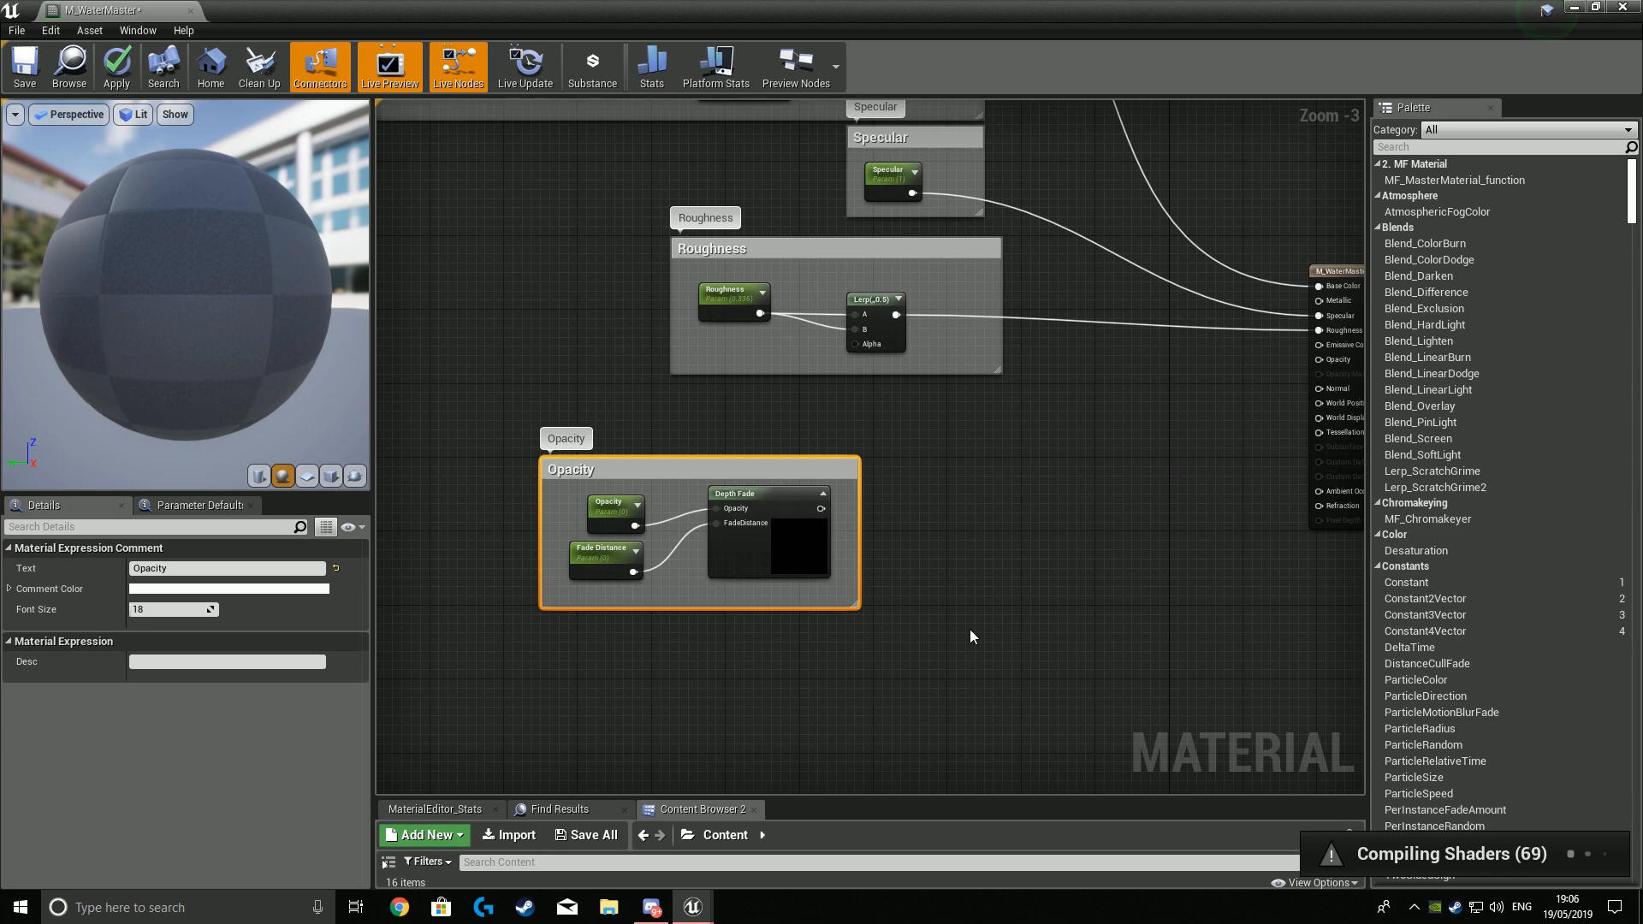
pyautogui.moveTo(840, 454); pyautogui.dragTo(947, 407)
# Connect the Depth Fade output of the Opacity comment to the material's Opacity input.
pyautogui.click(1266, 427)
pyautogui.moveTo(1269, 426); pyautogui.dragTo(991, 510, button='right')
pyautogui.scroll(1, 803, 542)
pyautogui.moveTo(665, 530); pyautogui.dragTo(1078, 435)
pyautogui.moveTo(948, 660); pyautogui.dragTo(1090, 588, button='right')
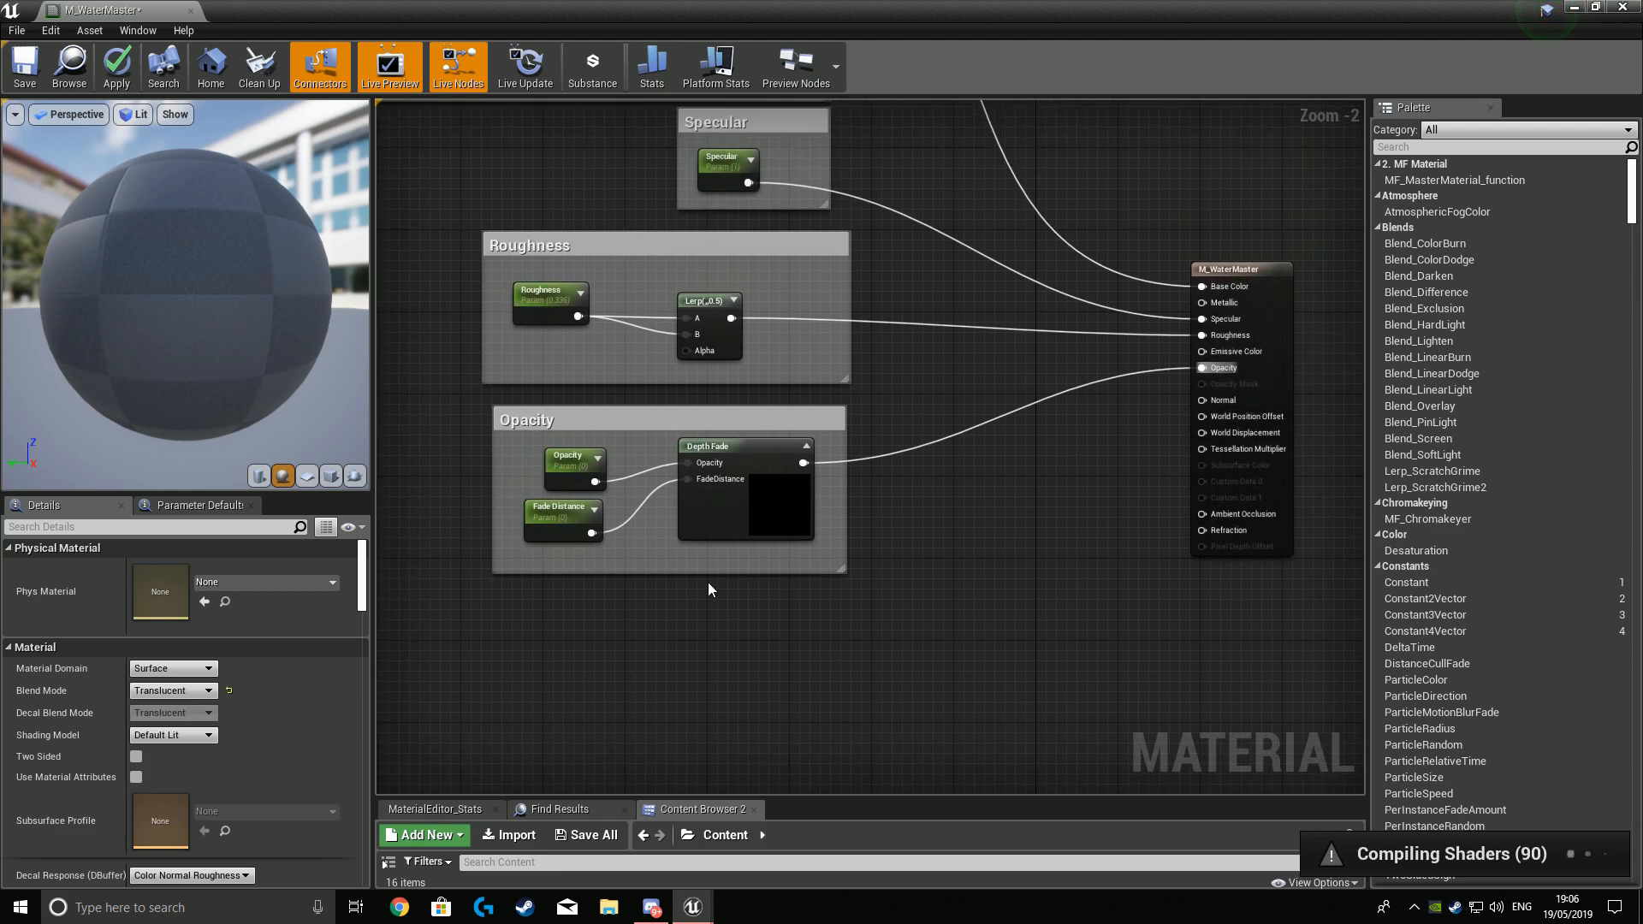
# Set the default value of the Opacity scalar parameter to 0.9541.
pyautogui.moveTo(773, 594); pyautogui.dragTo(875, 633, button='right')
pyautogui.click(694, 522)
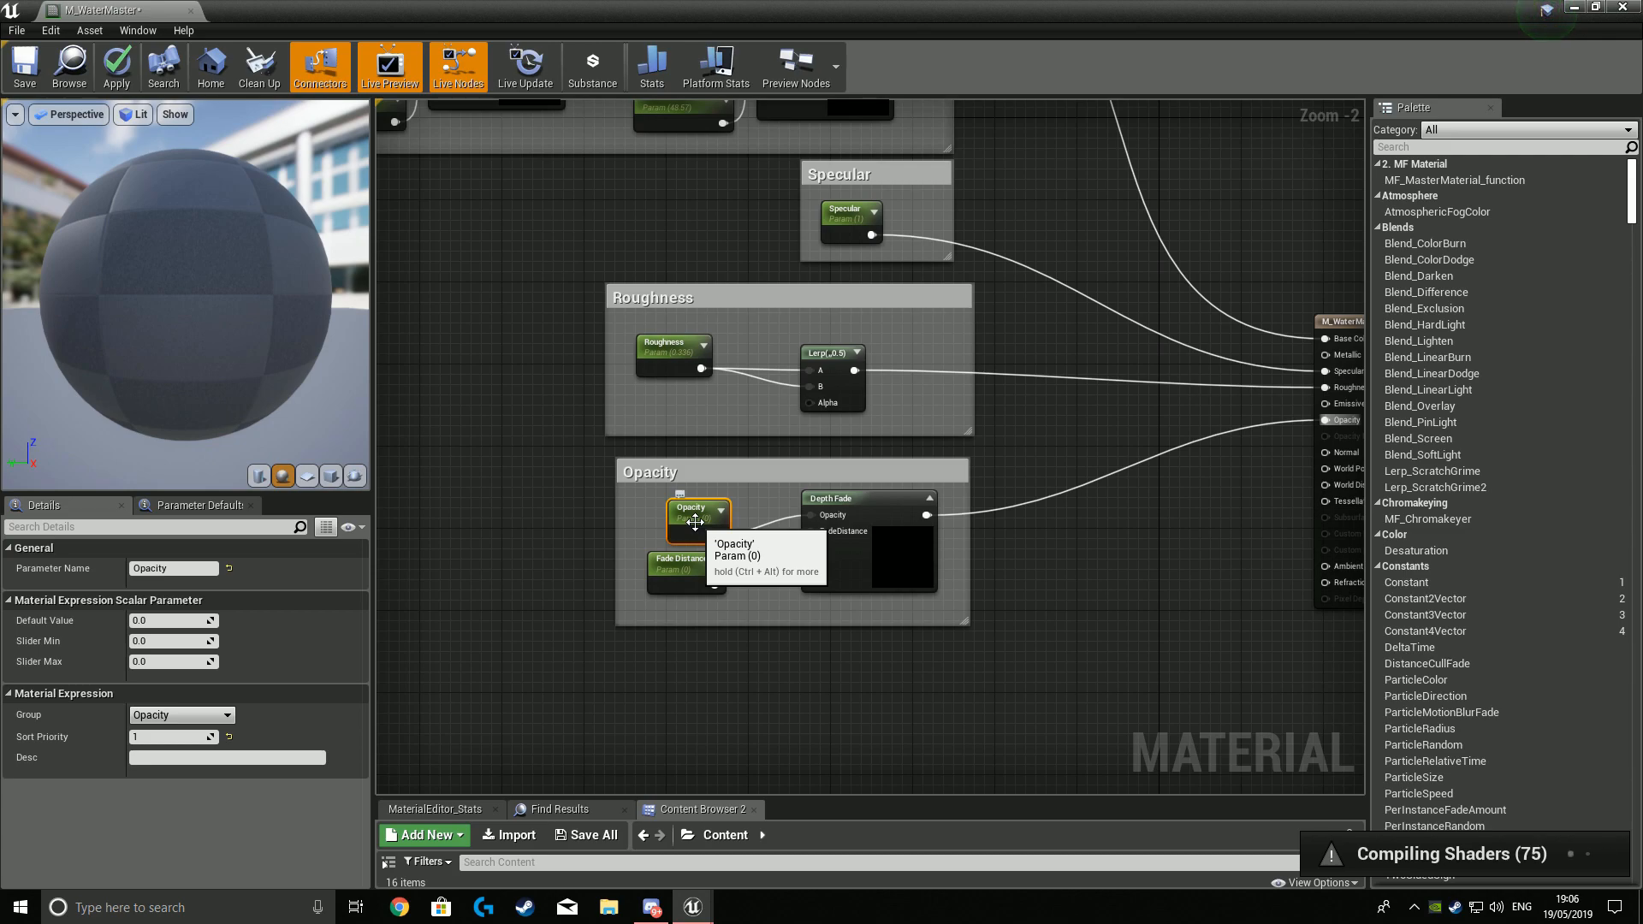
pyautogui.click(170, 622)
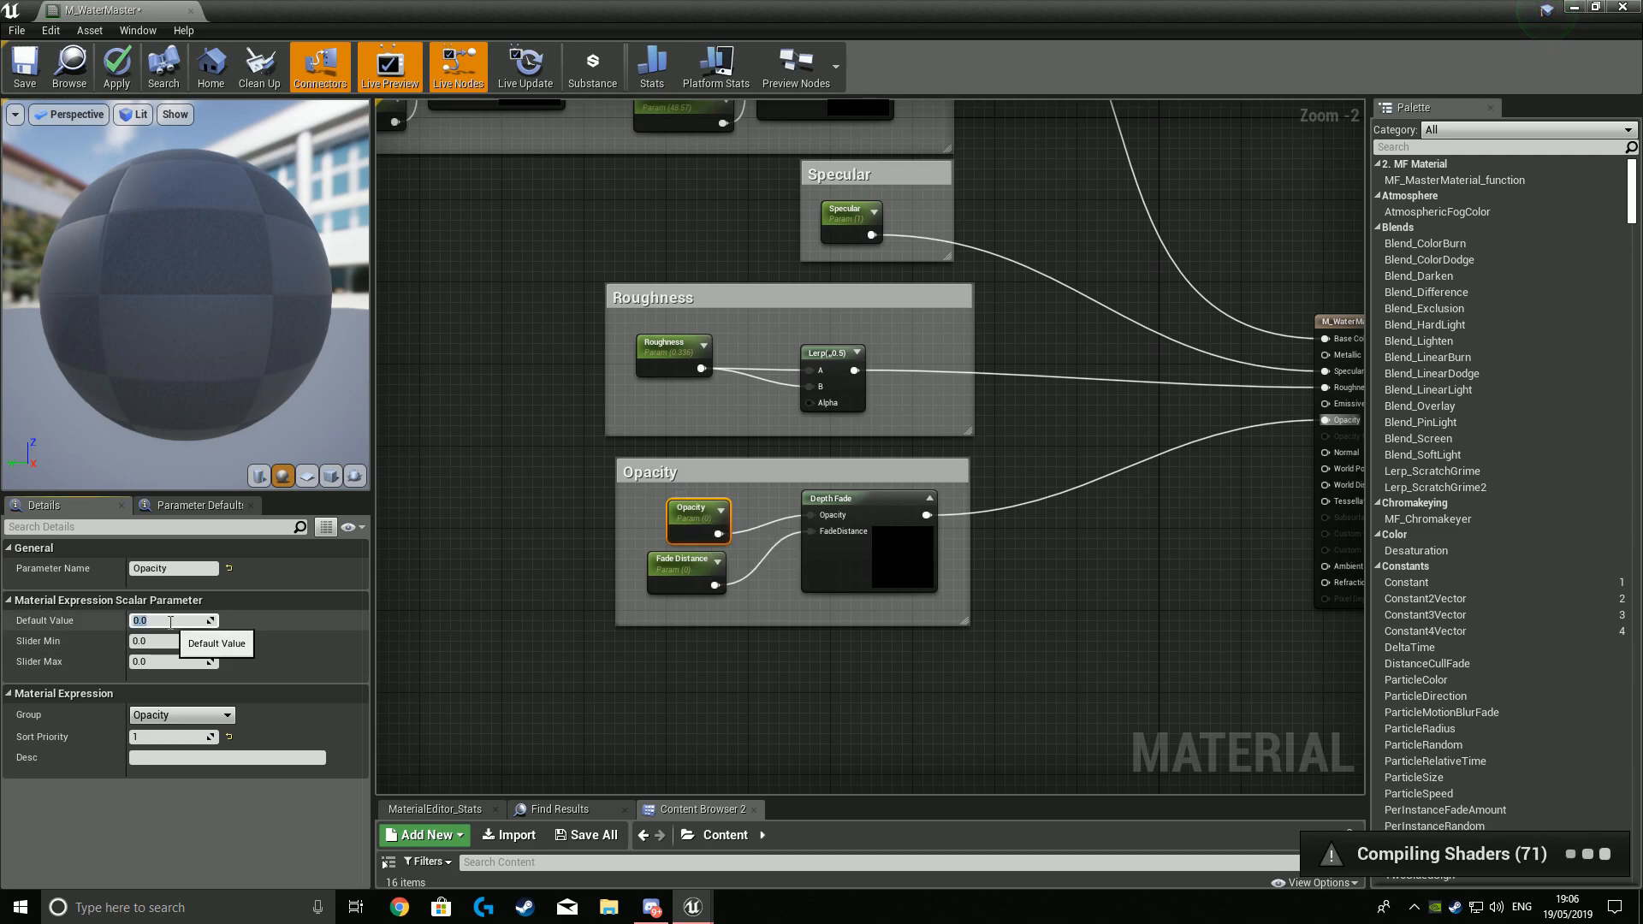
pyautogui.write('0.9541')
pyautogui.press('Return')
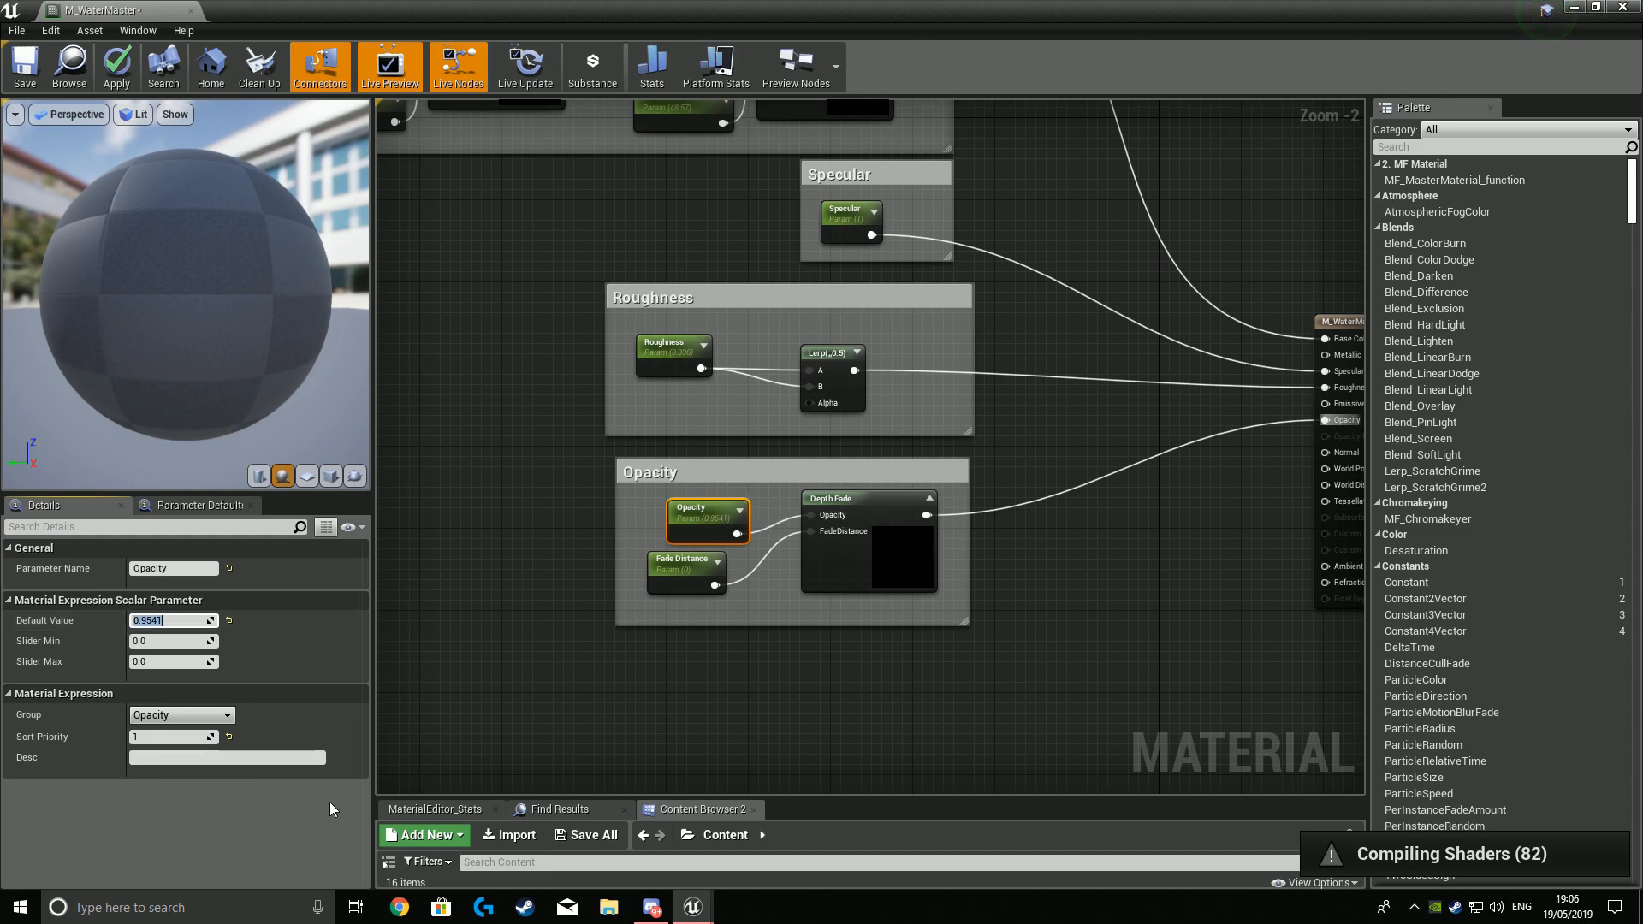
# Set the default value of the Fade Distance parameter in the Opacity comment to 100.
pyautogui.click(687, 589)
pyautogui.click(150, 622)
pyautogui.write('100')
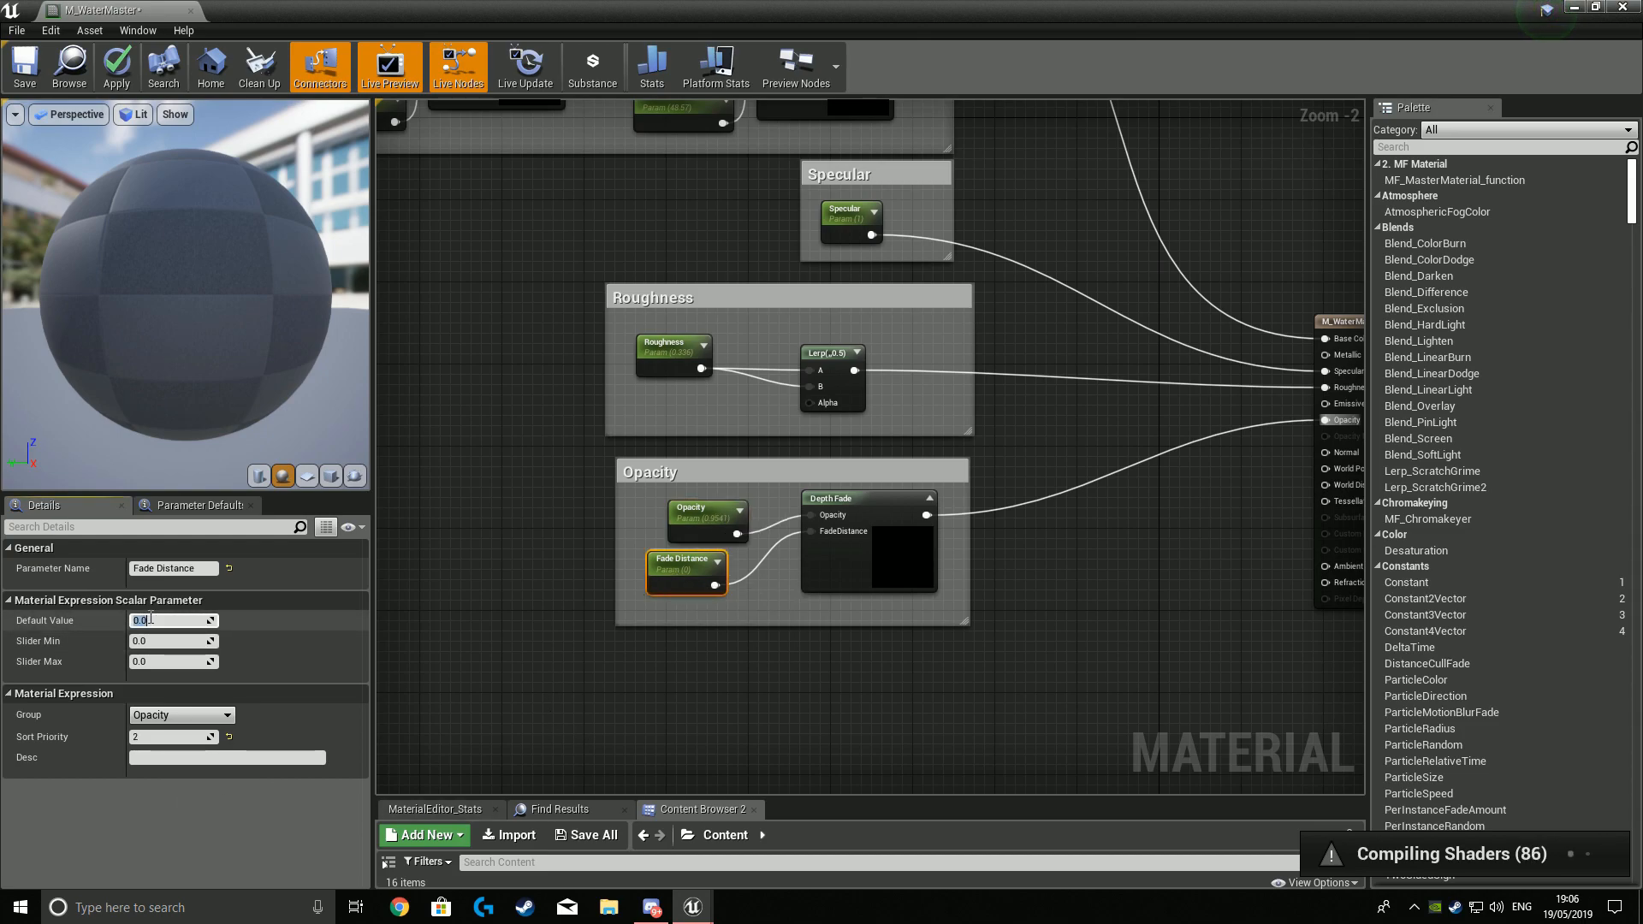
pyautogui.press('Return')
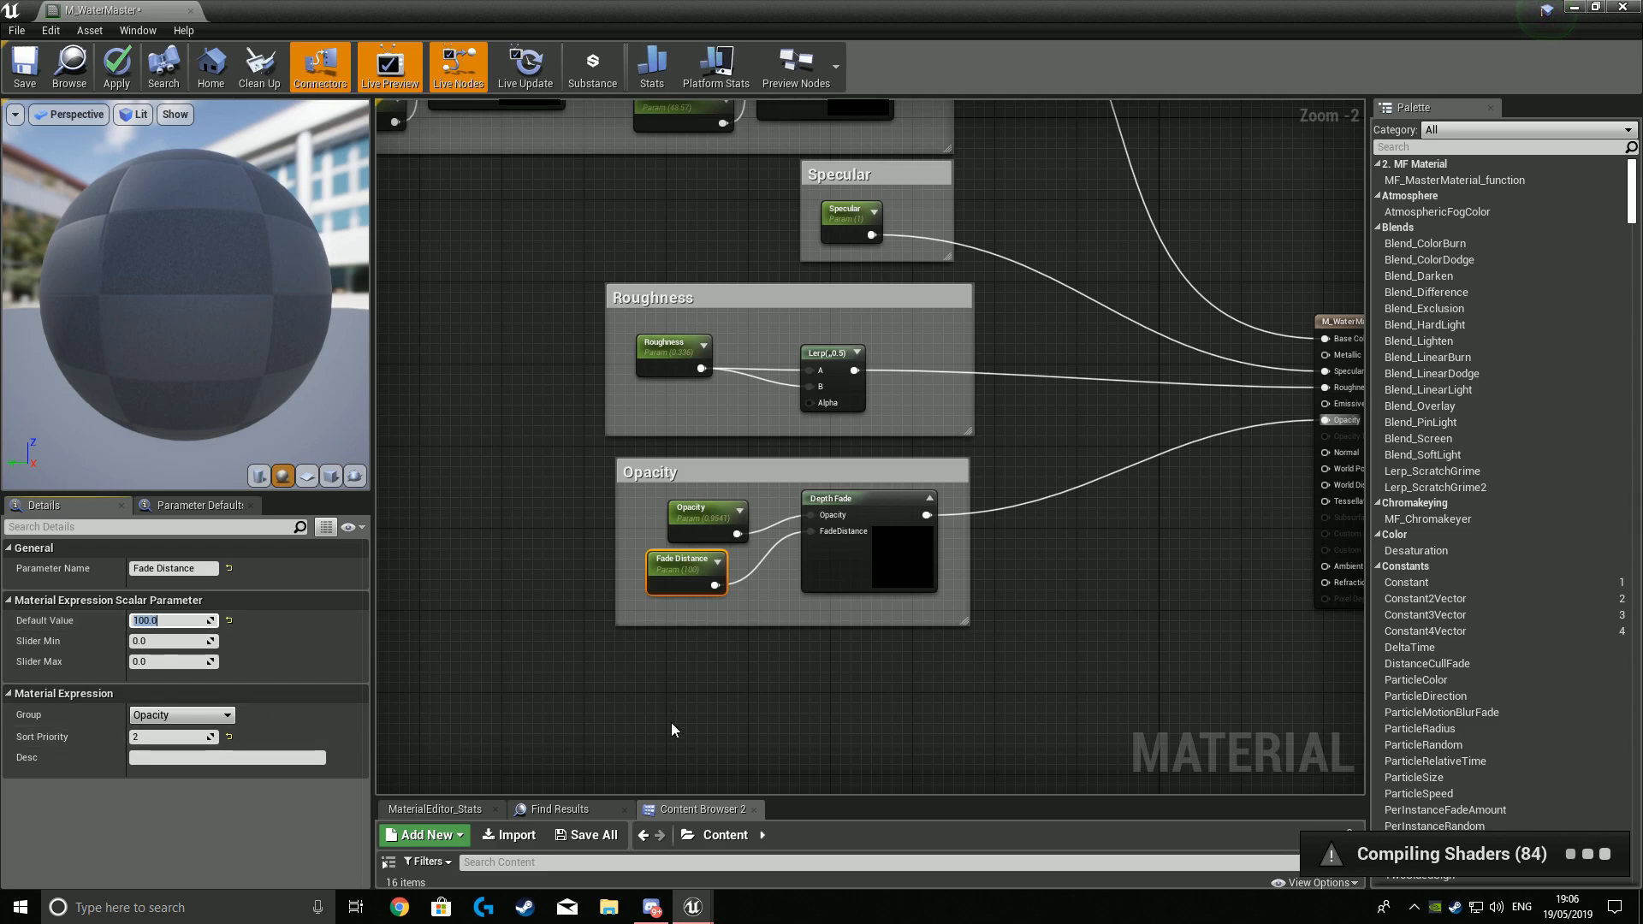
pyautogui.click(671, 722)
# Create an empty comment box below the Opacity comment and title it Normal 1.
pyautogui.scroll(-1, 717, 642)
pyautogui.scroll(-1, 719, 648)
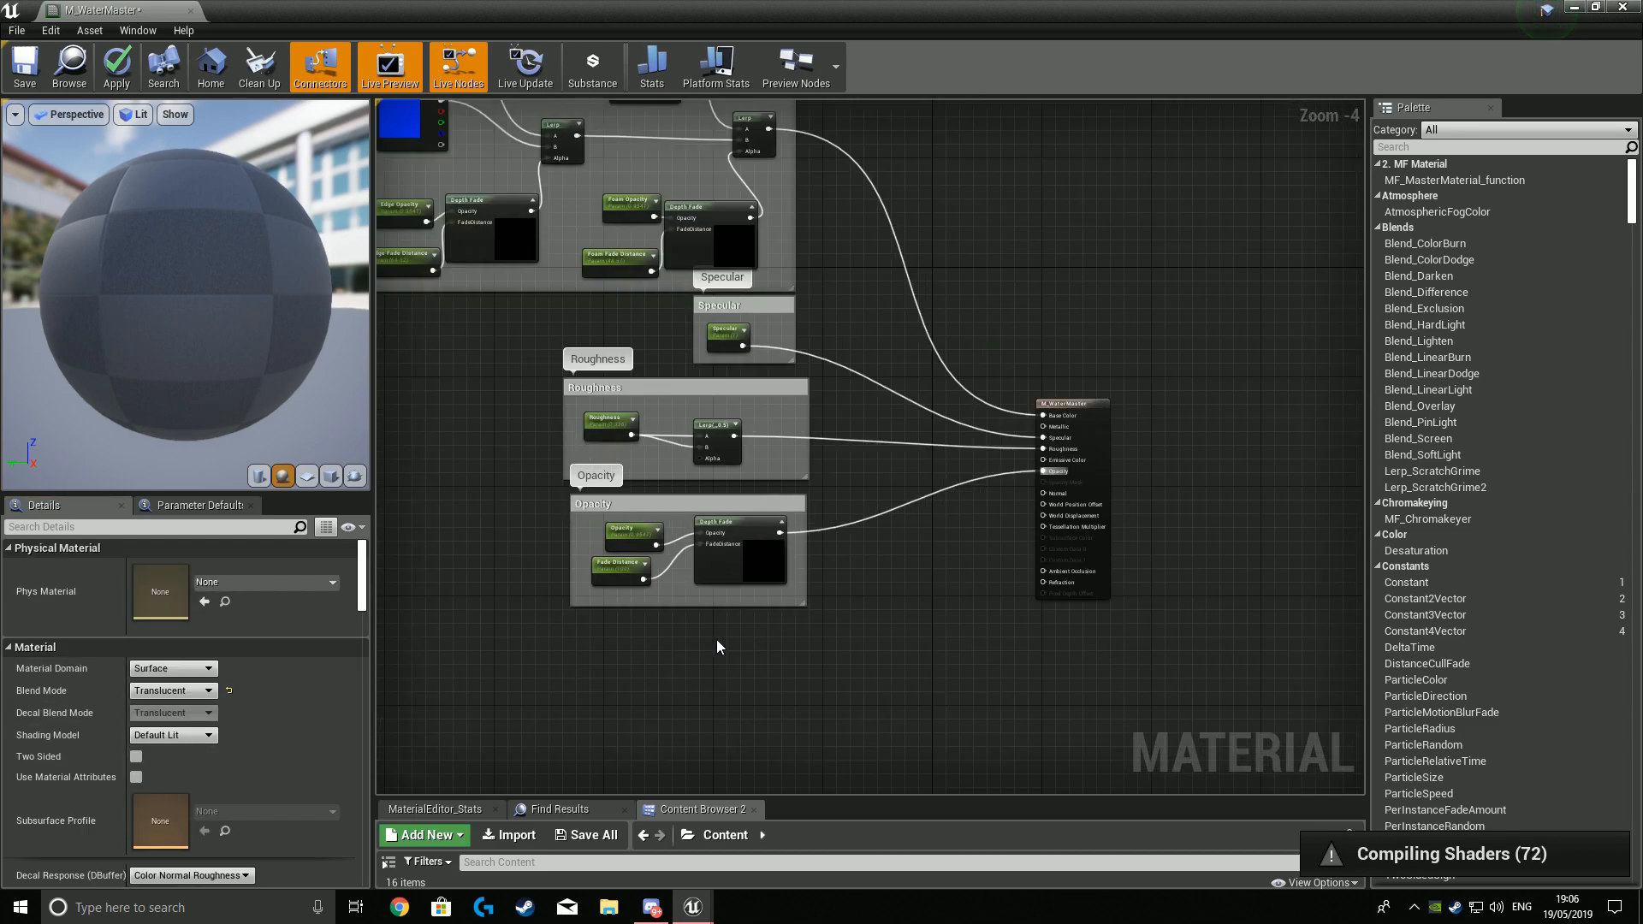
pyautogui.scroll(-3, 715, 692)
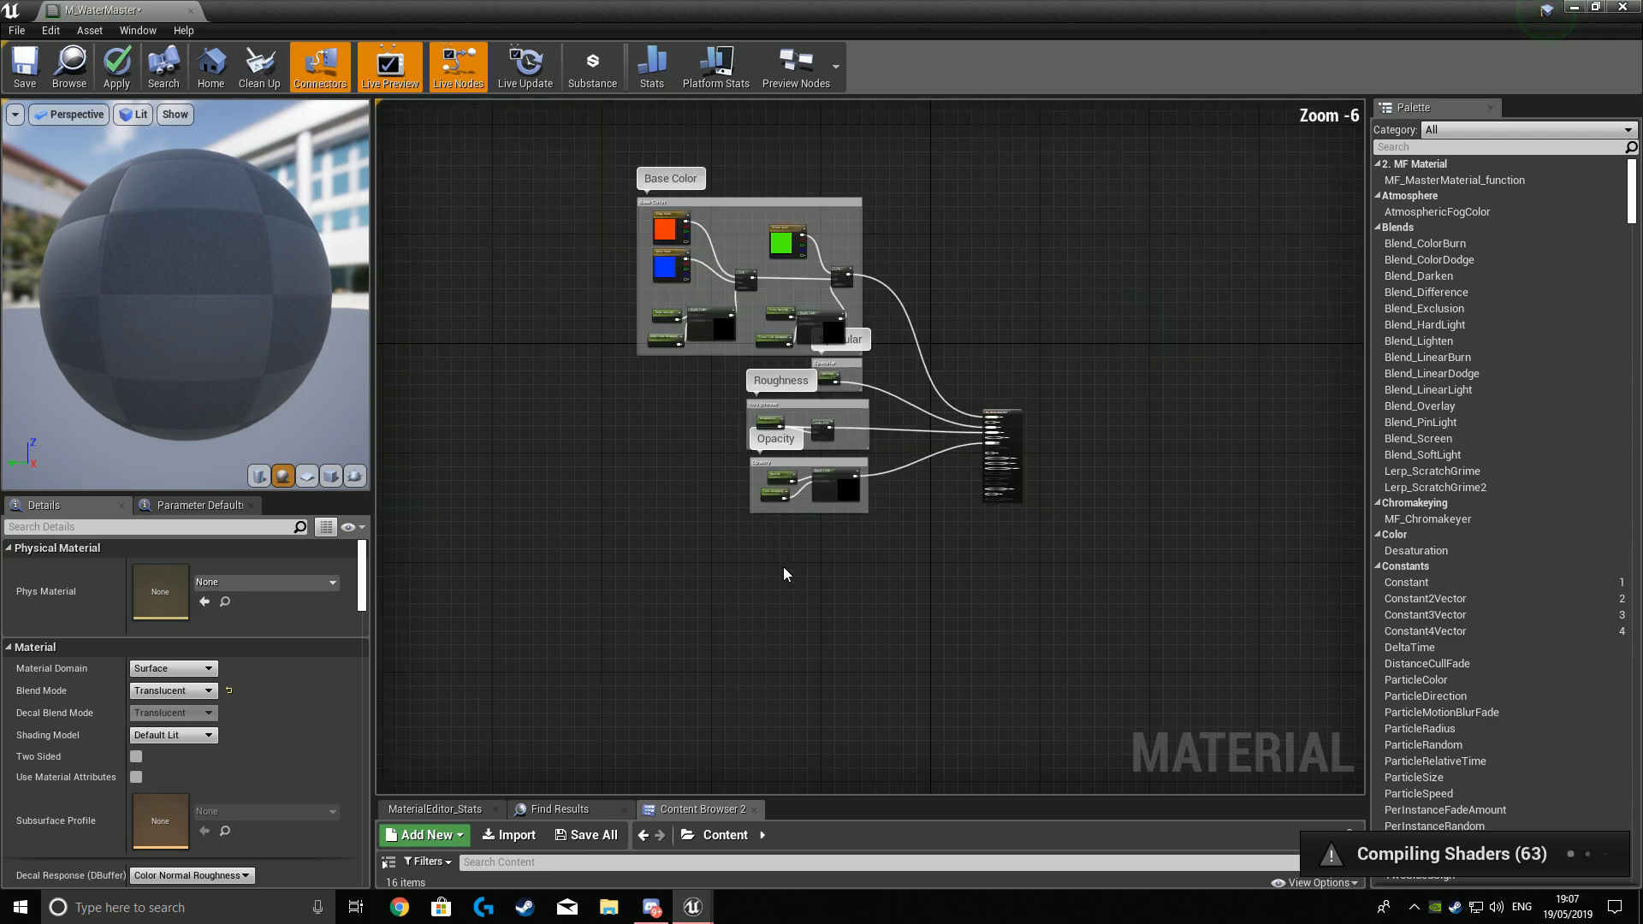
pyautogui.scroll(2, 644, 537)
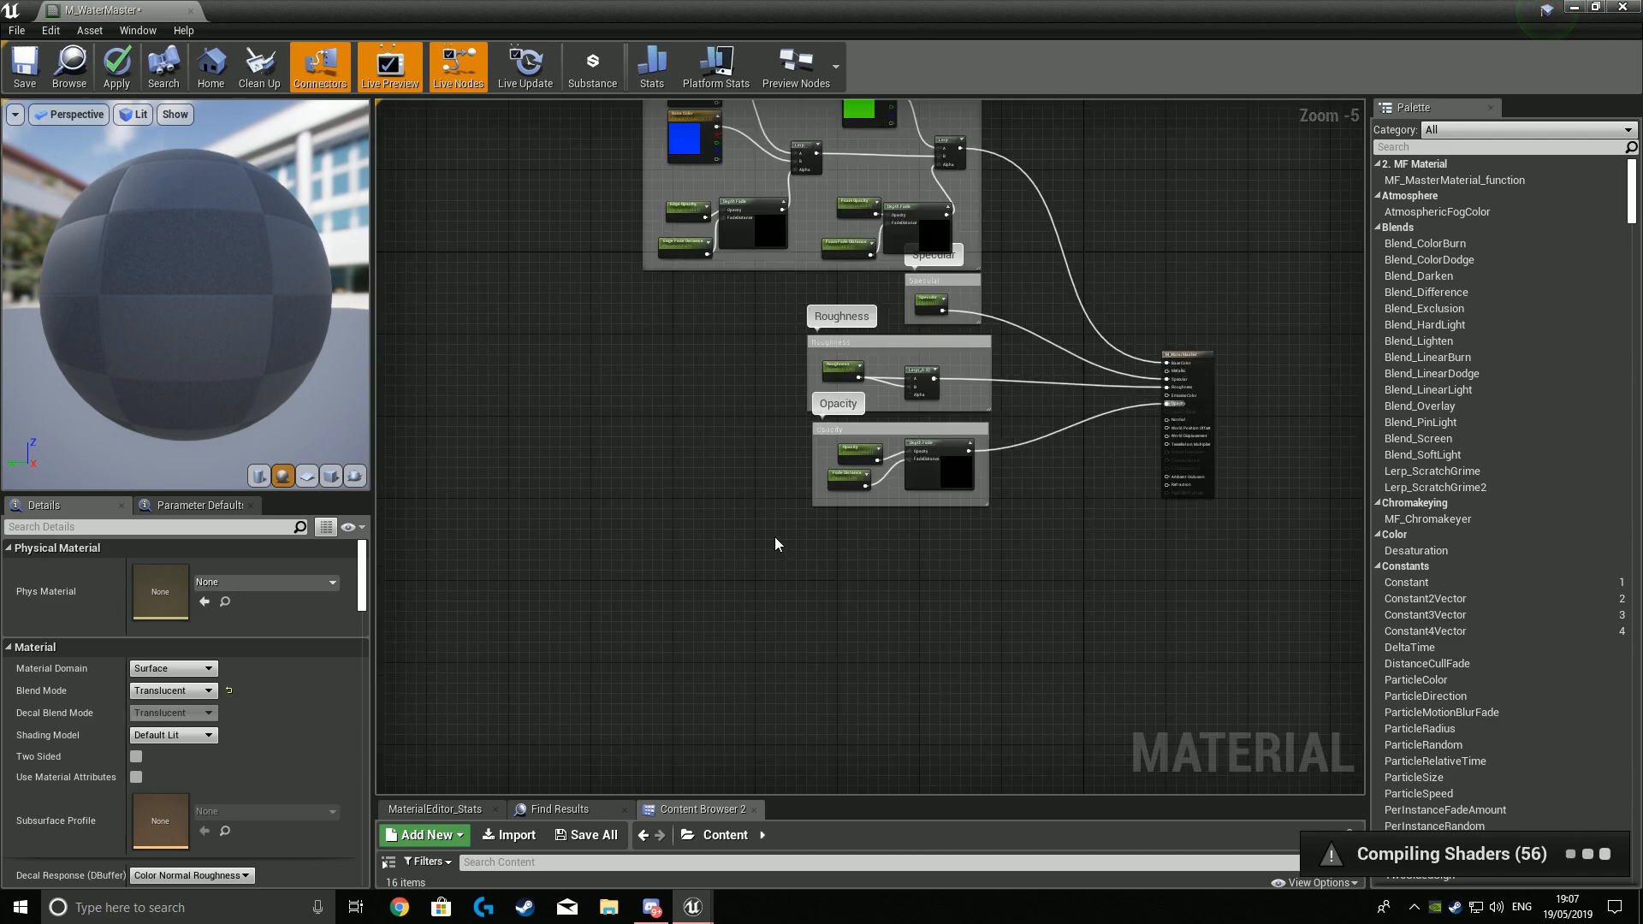
pyautogui.press('c')
pyautogui.moveTo(797, 549); pyautogui.dragTo(1012, 689)
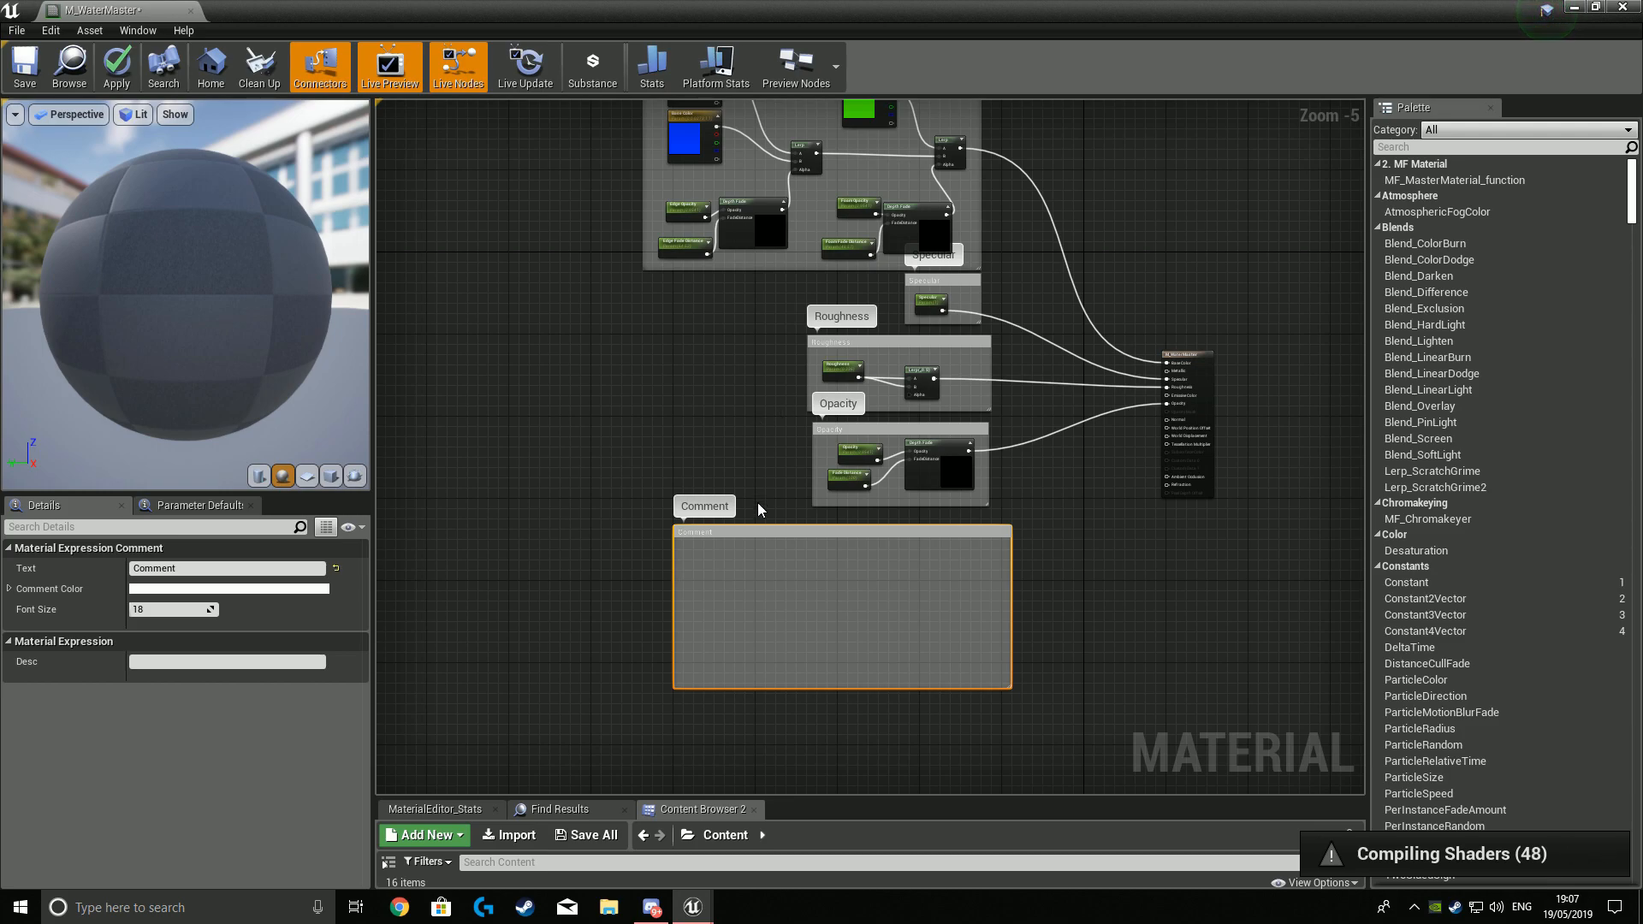
pyautogui.moveTo(181, 569); pyautogui.dragTo(1, 566)
pyautogui.write('Normal 1')
pyautogui.scroll(1, 907, 599)
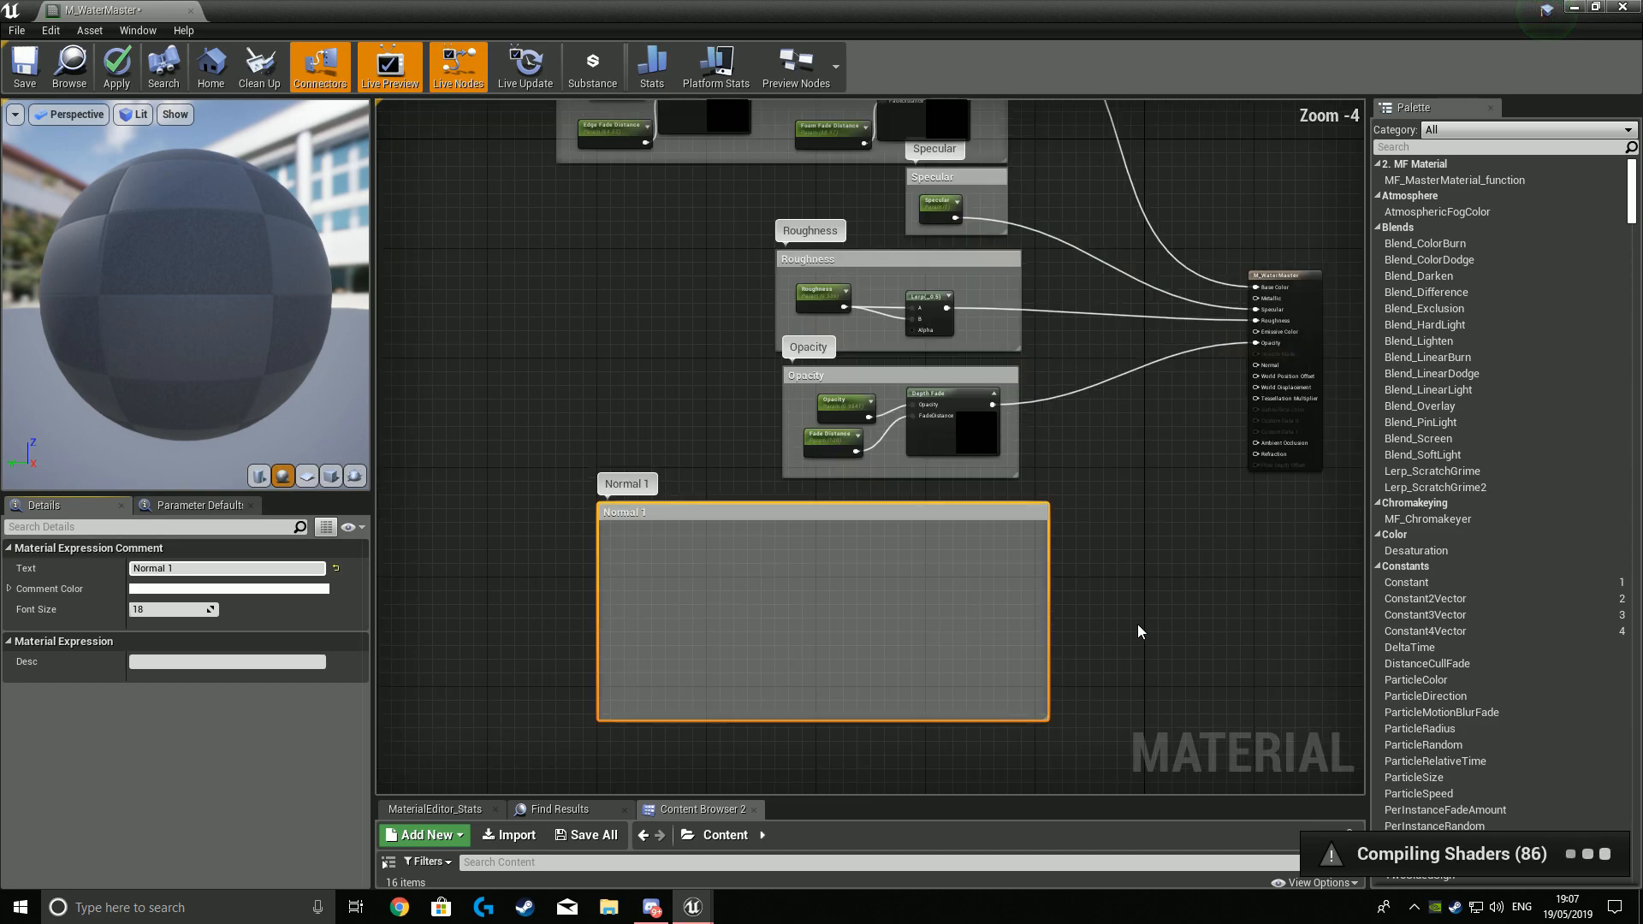
pyautogui.scroll(1, 867, 618)
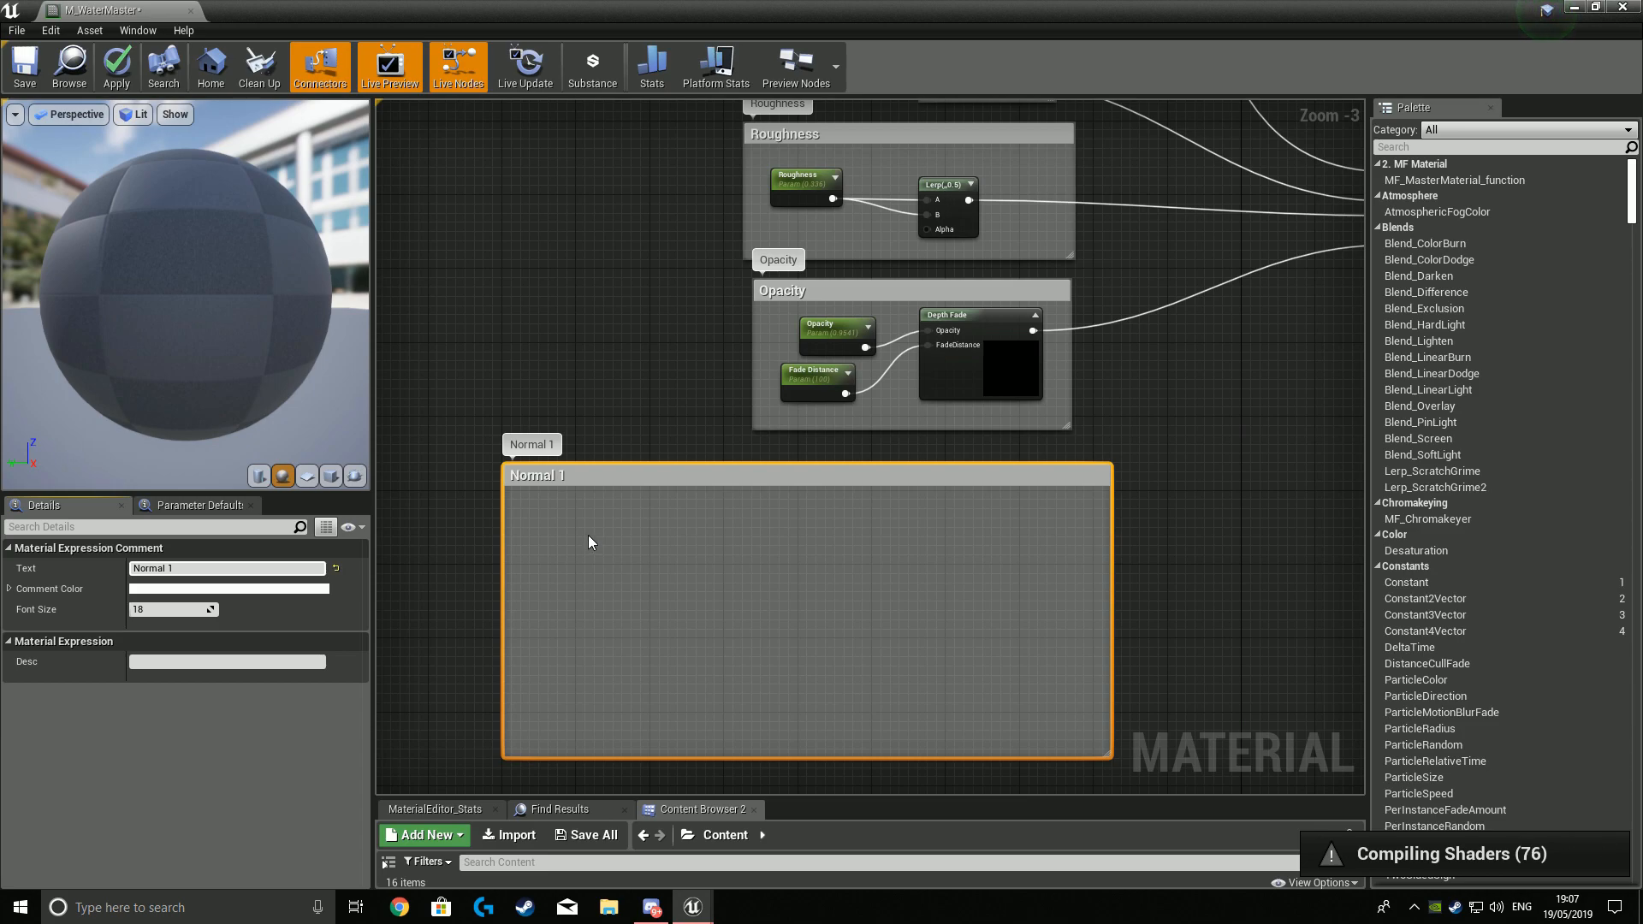
pyautogui.click(556, 538)
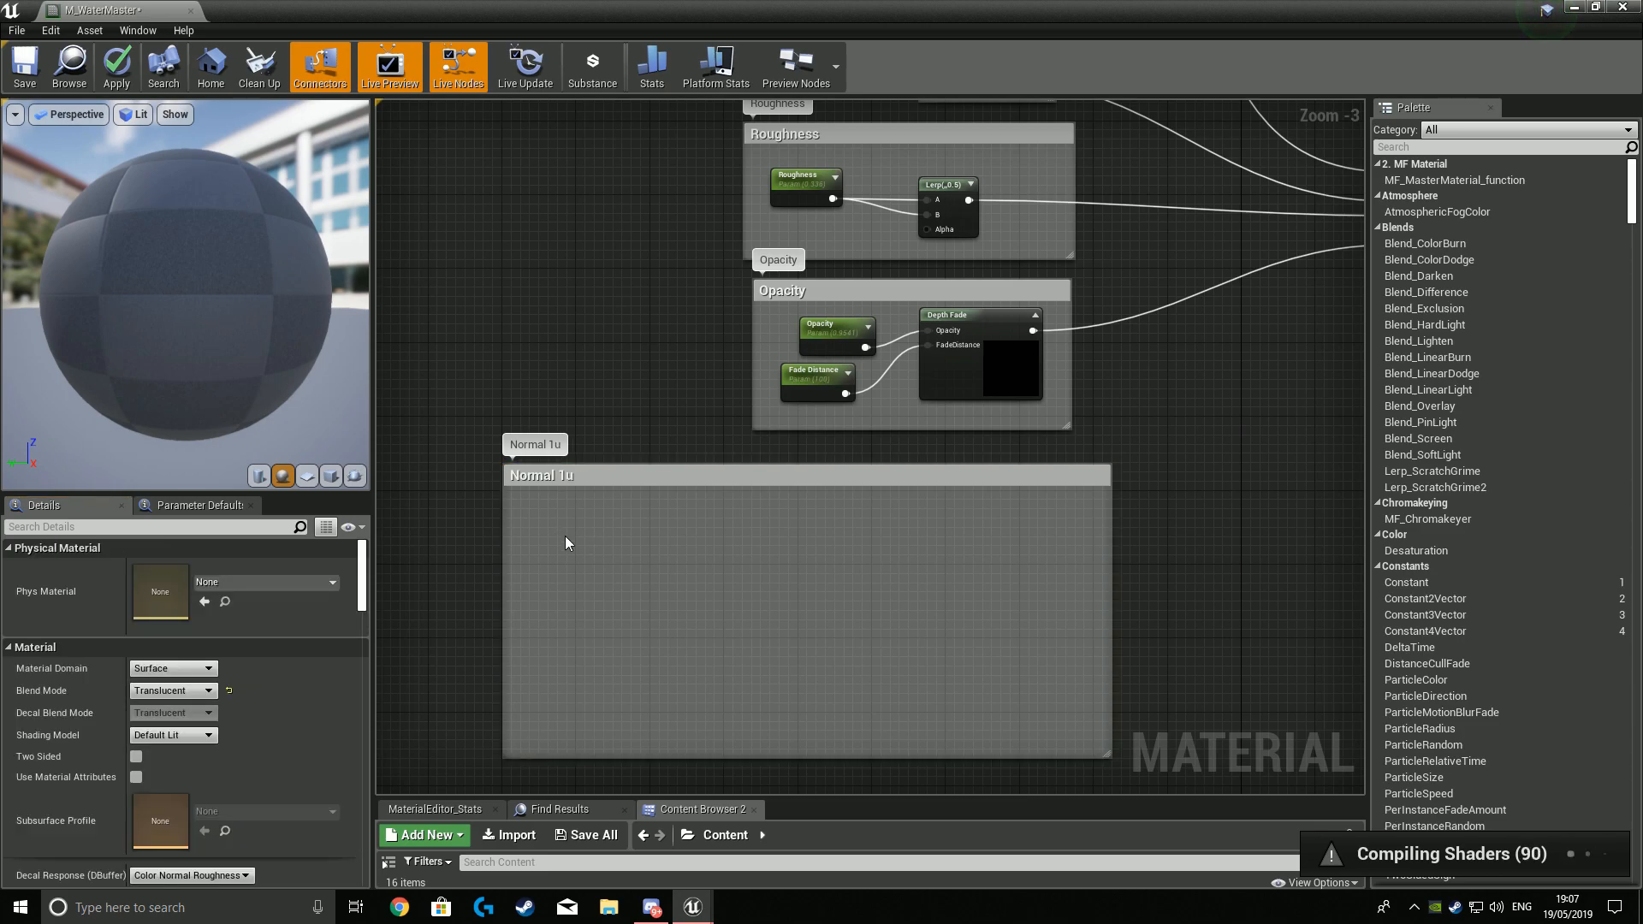
pyautogui.click(570, 532)
pyautogui.click(245, 568)
pyautogui.write('u')
pyautogui.press('BackSpace')
pyautogui.click(494, 554)
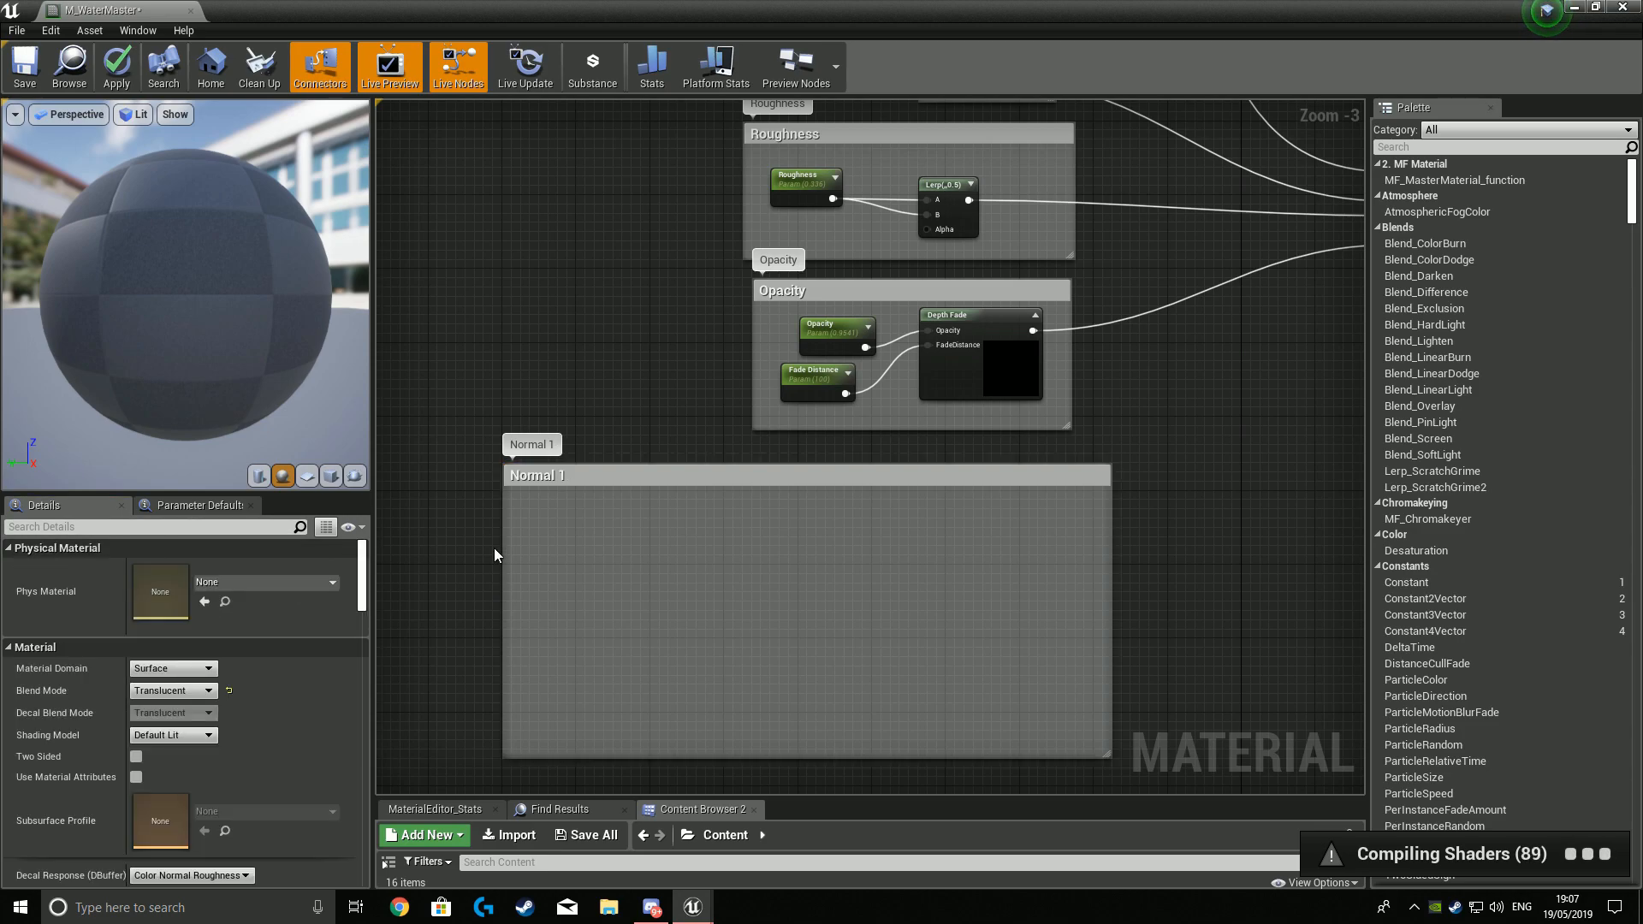
pyautogui.press('u')
pyautogui.click(547, 545)
pyautogui.press('Delete')
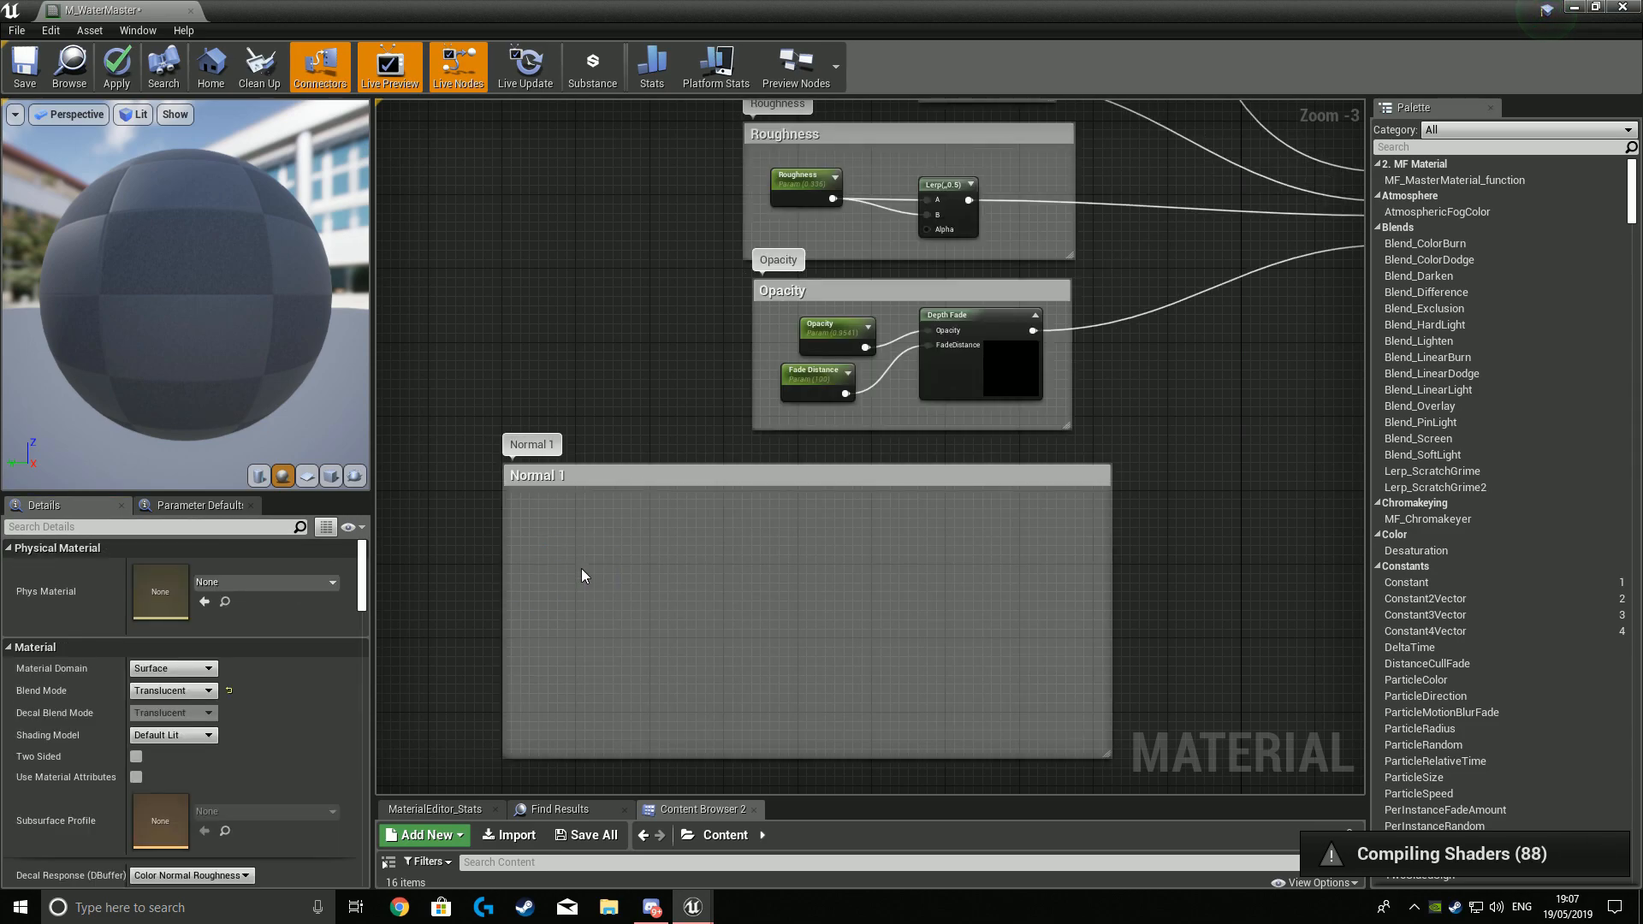
# Add a Panner node near the upper-left corner of the Normal 1 comment.
pyautogui.press('p')
pyautogui.click(546, 558)
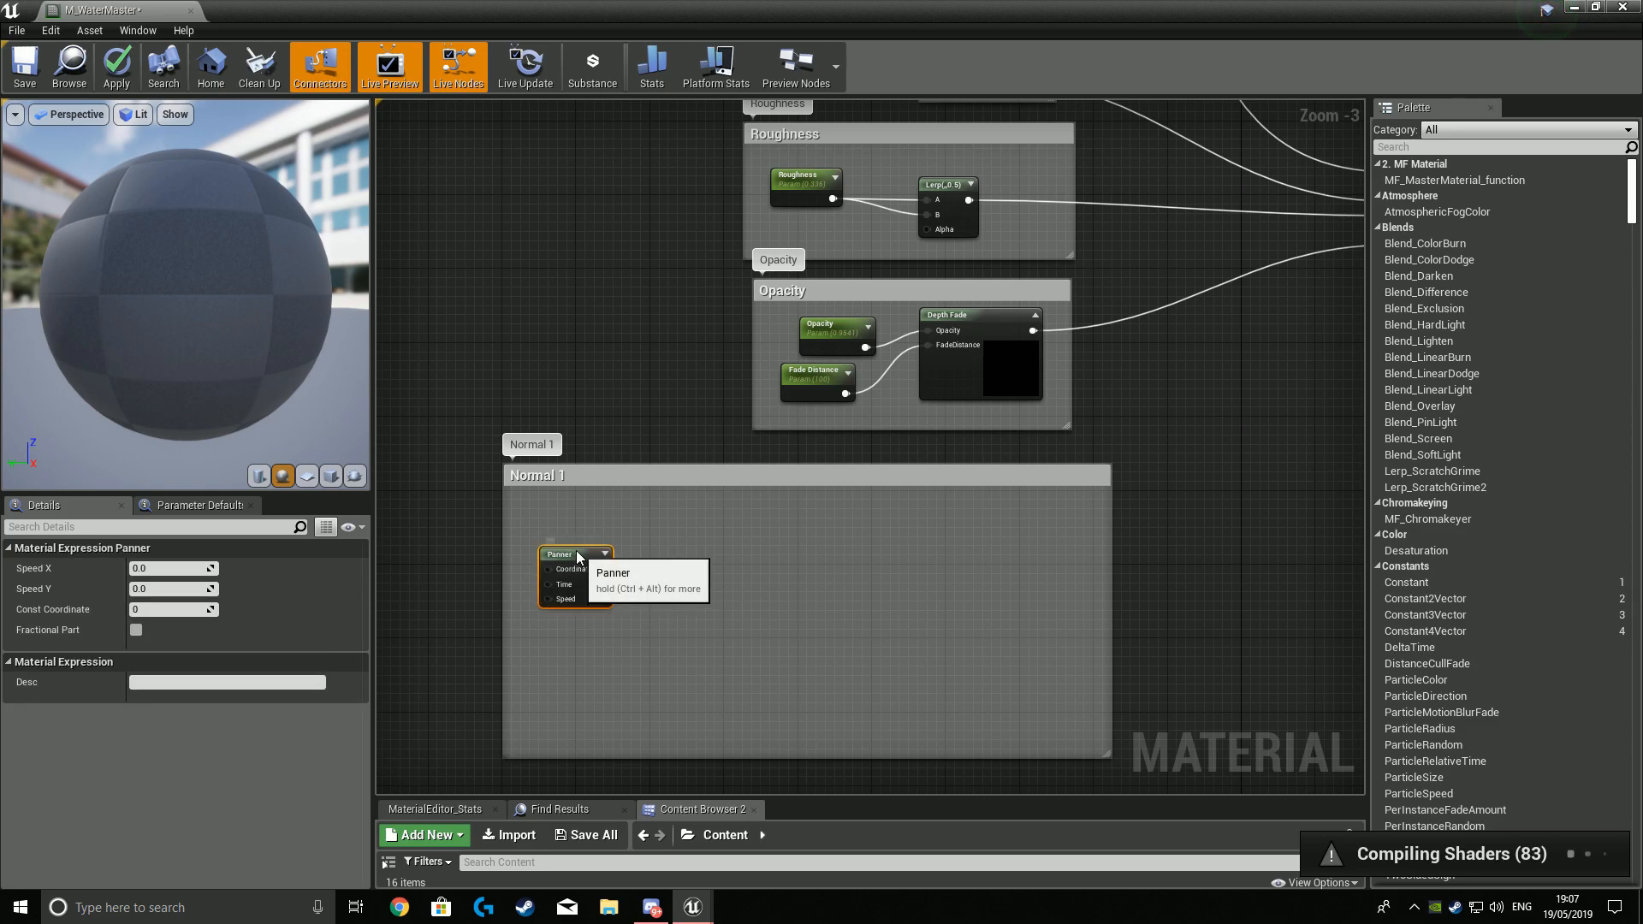
pyautogui.scroll(3, 591, 548)
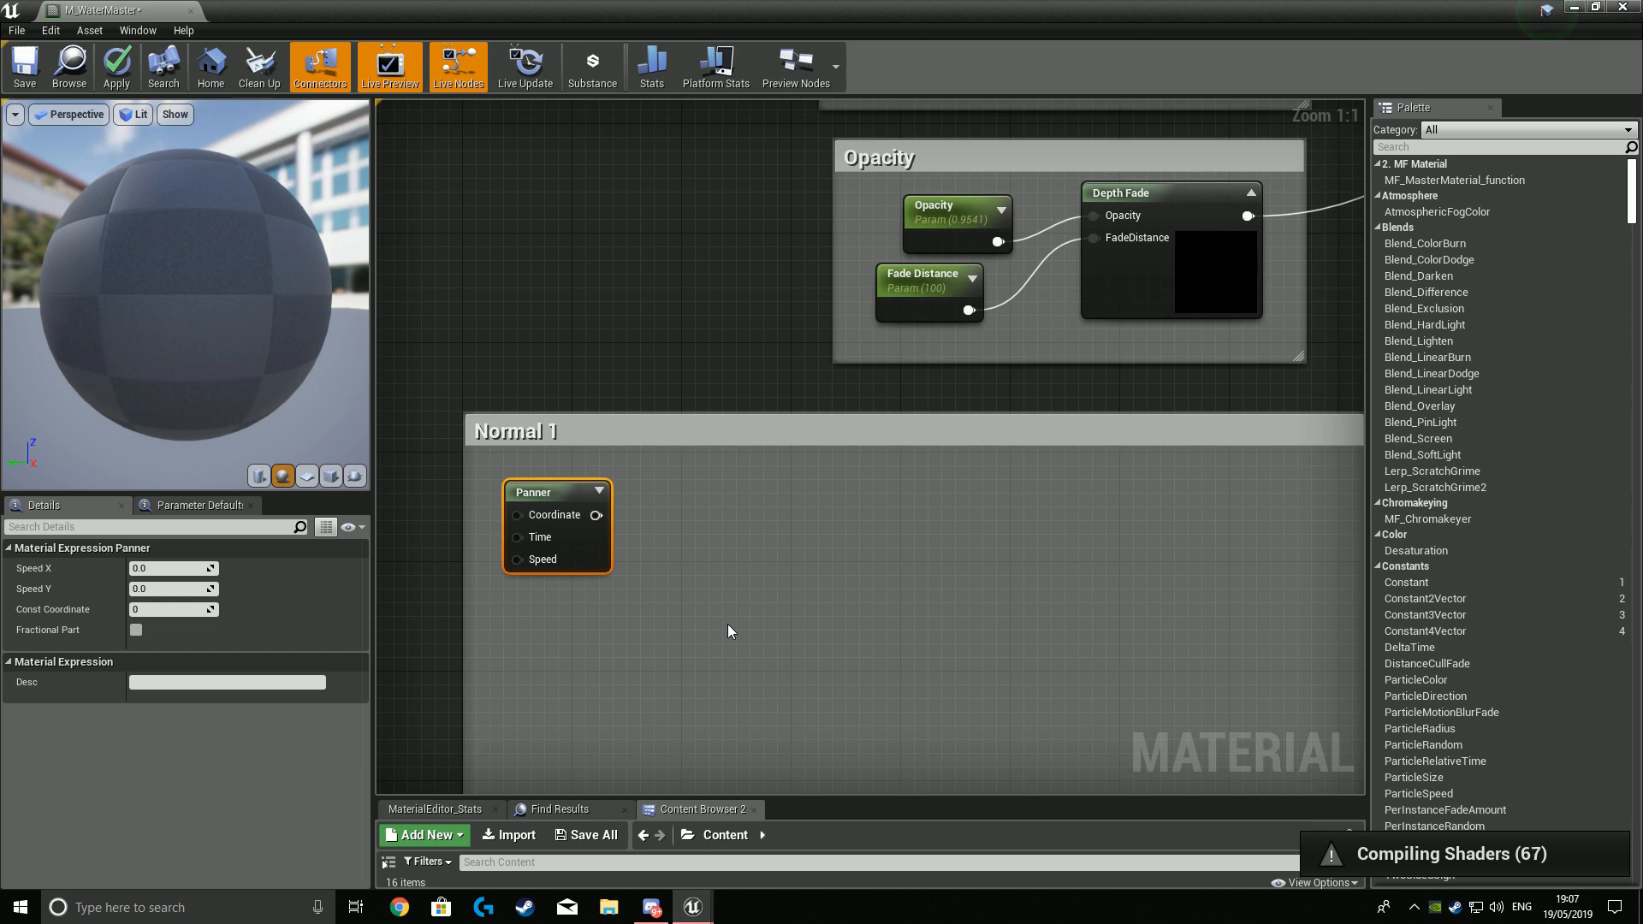
# Add a scalar parameter named Normal Speed 1 inside the Normal 1 comment.
pyautogui.press('s')
pyautogui.click(596, 616)
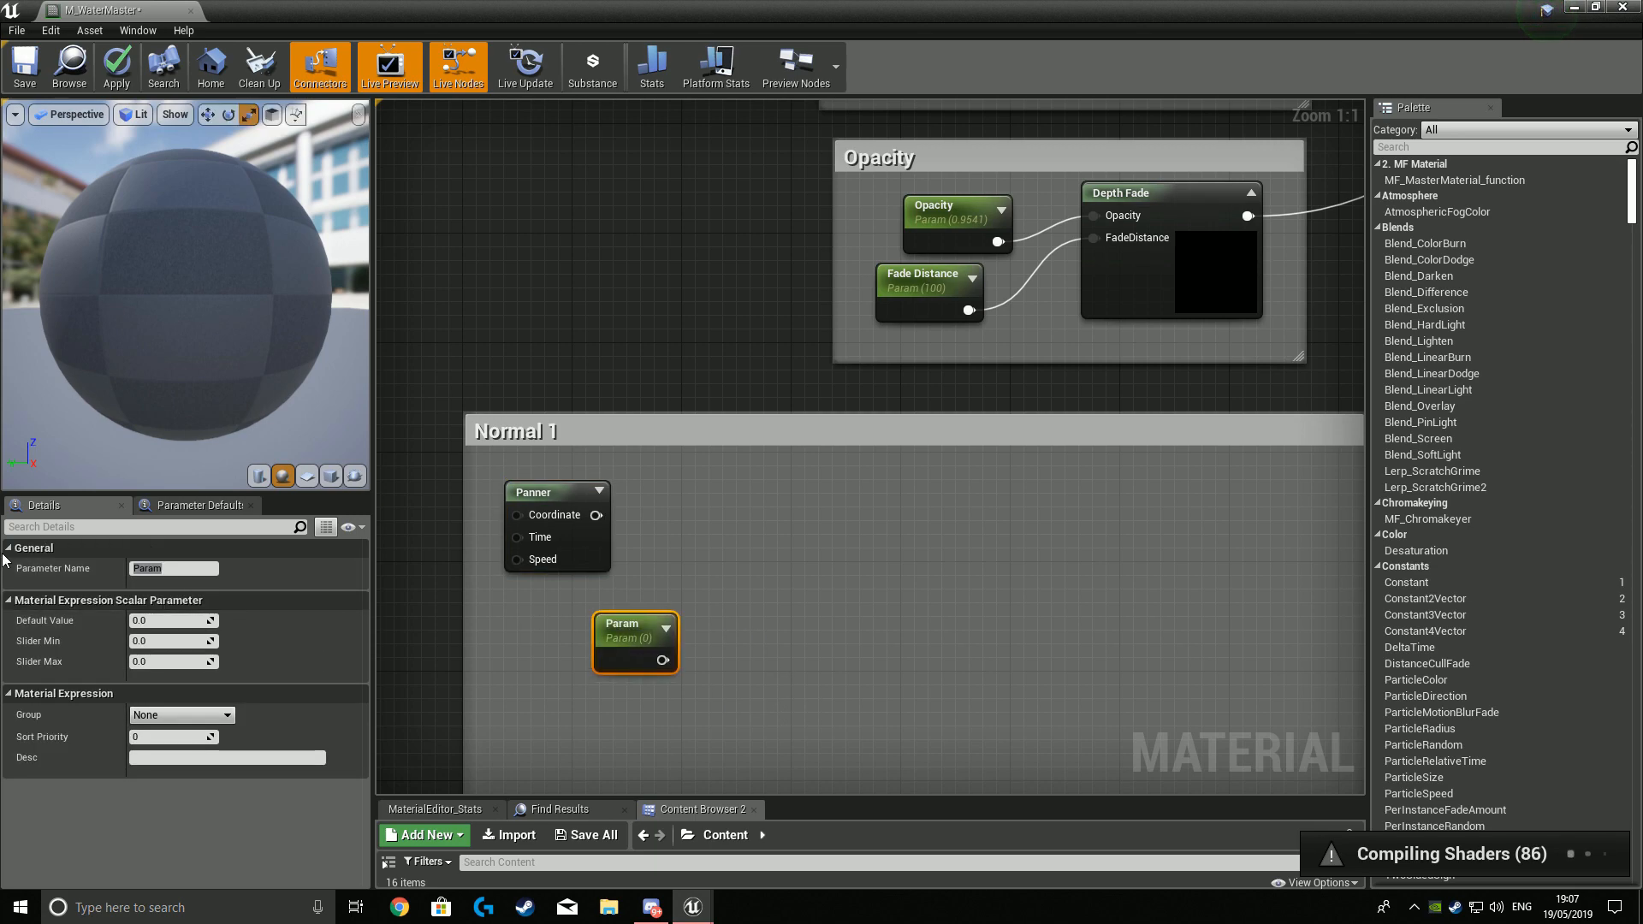
pyautogui.write('Norma')
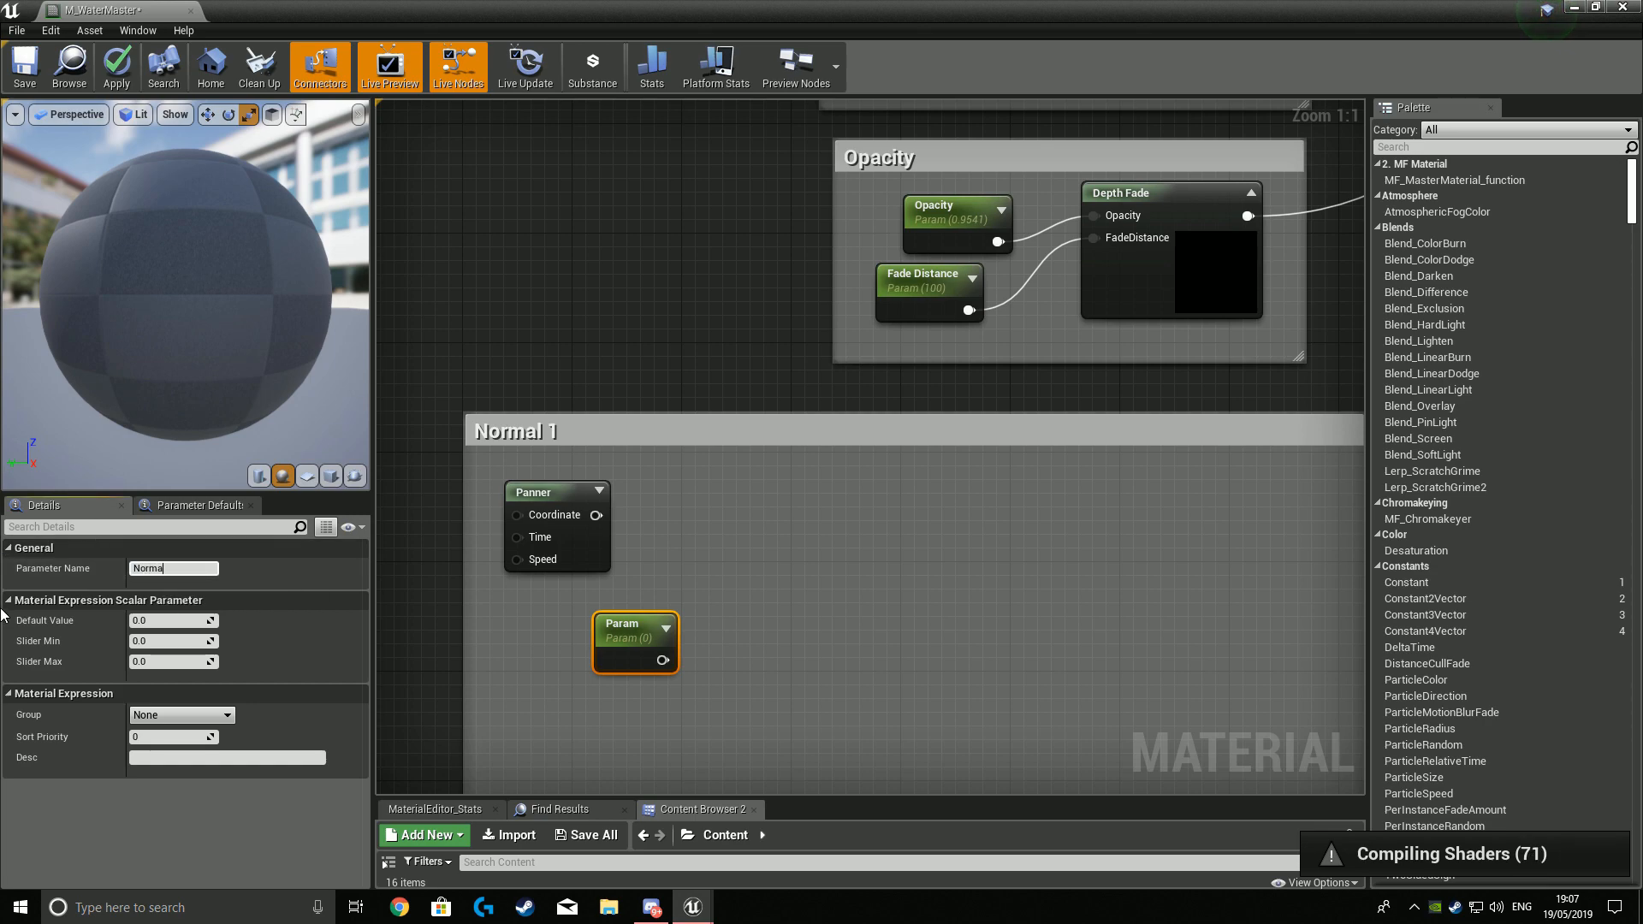
pyautogui.write('l Speed 1')
pyautogui.press('Return')
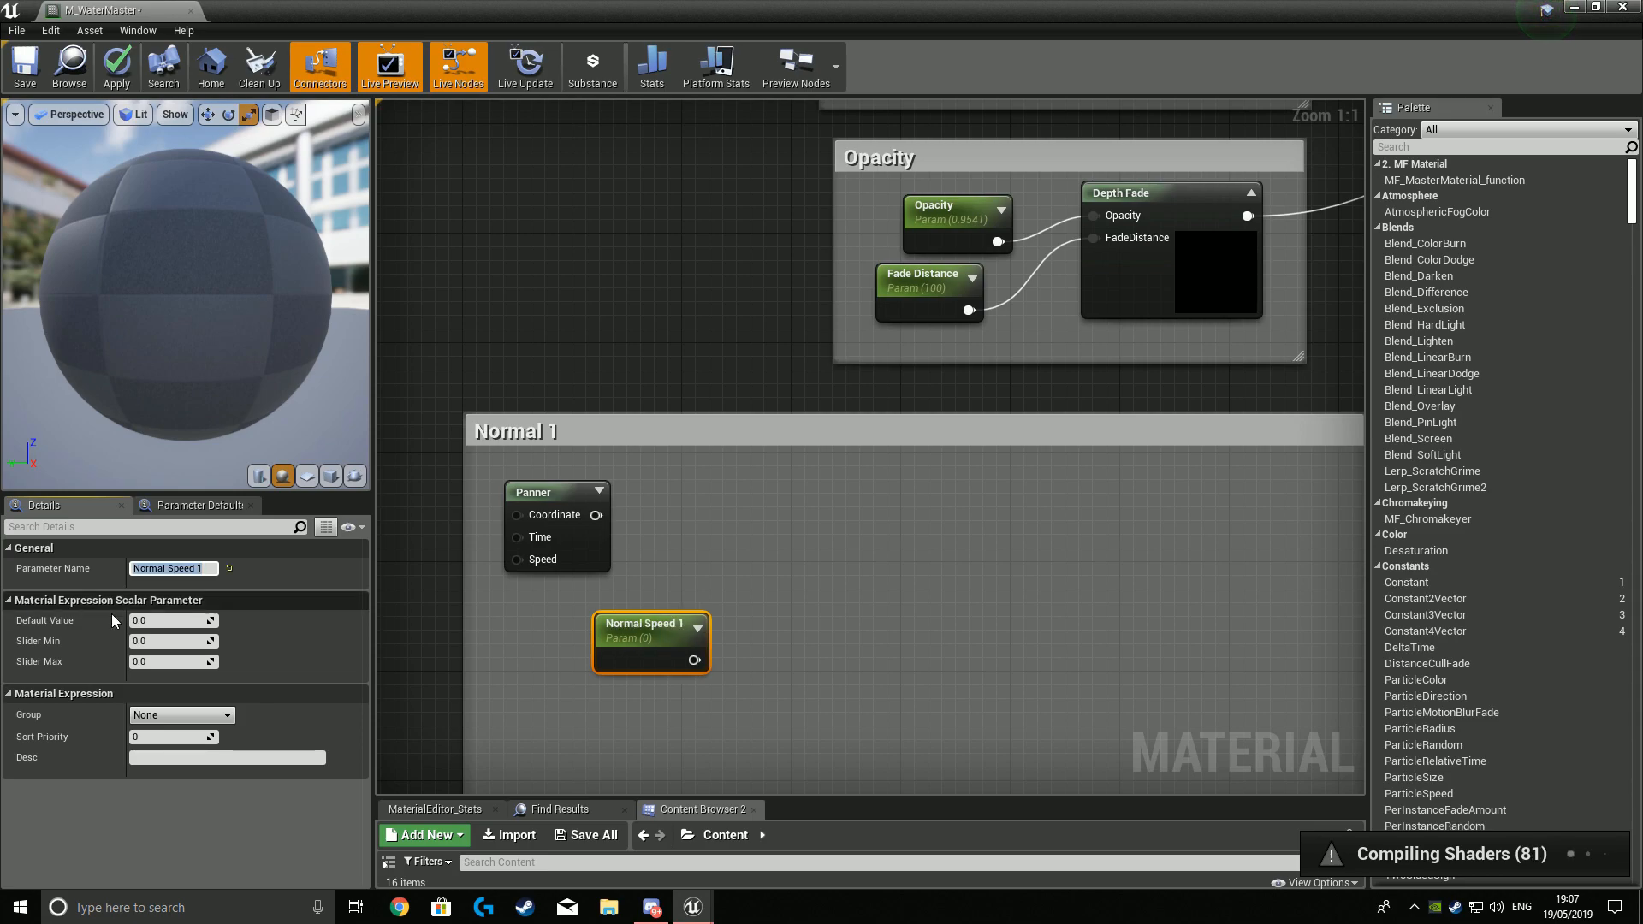
# Give Normal Speed 1 a default value of -0.009, place it beneath the Panner and assign it to a new Normal group.
pyautogui.click(151, 622)
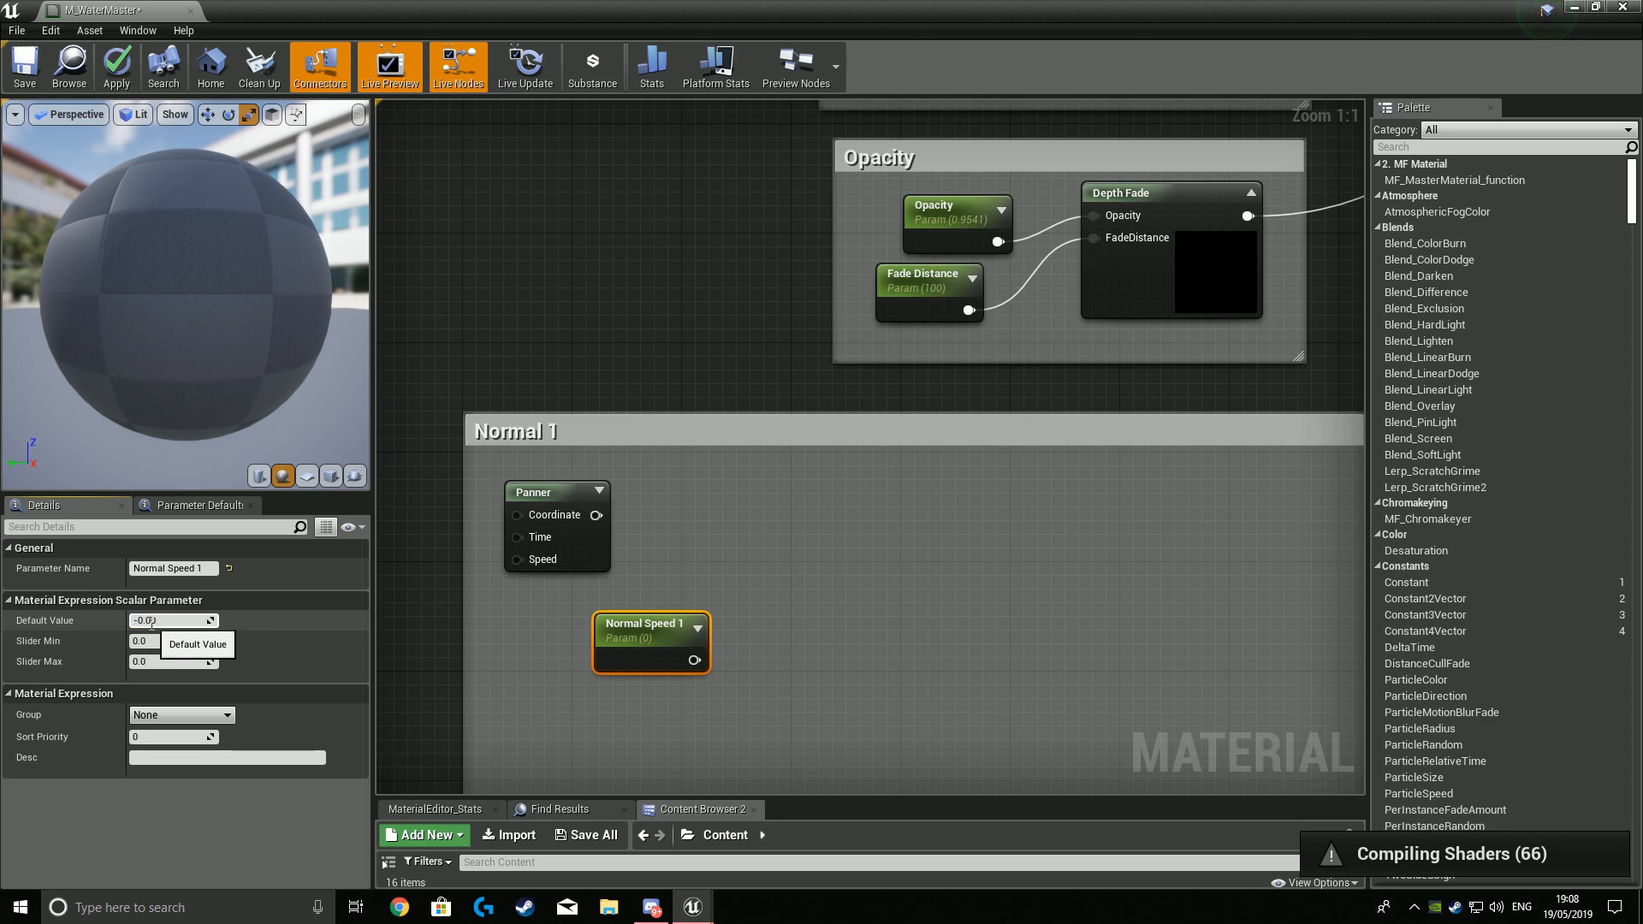
pyautogui.press('Return')
pyautogui.moveTo(602, 621); pyautogui.dragTo(512, 598)
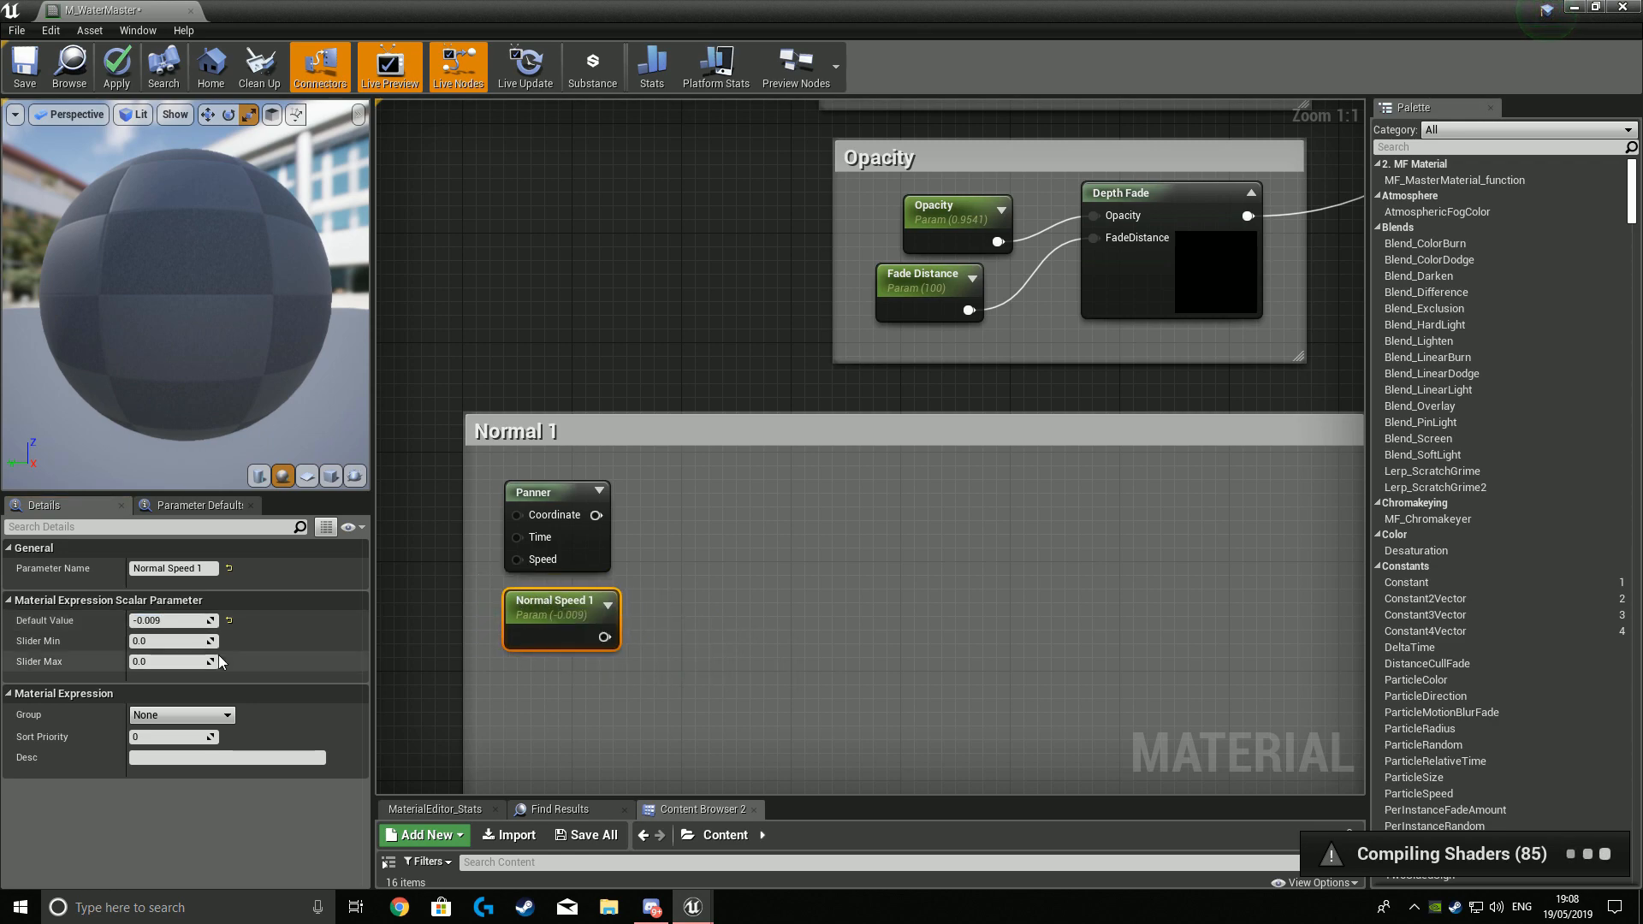
pyautogui.click(192, 716)
pyautogui.write('Normal')
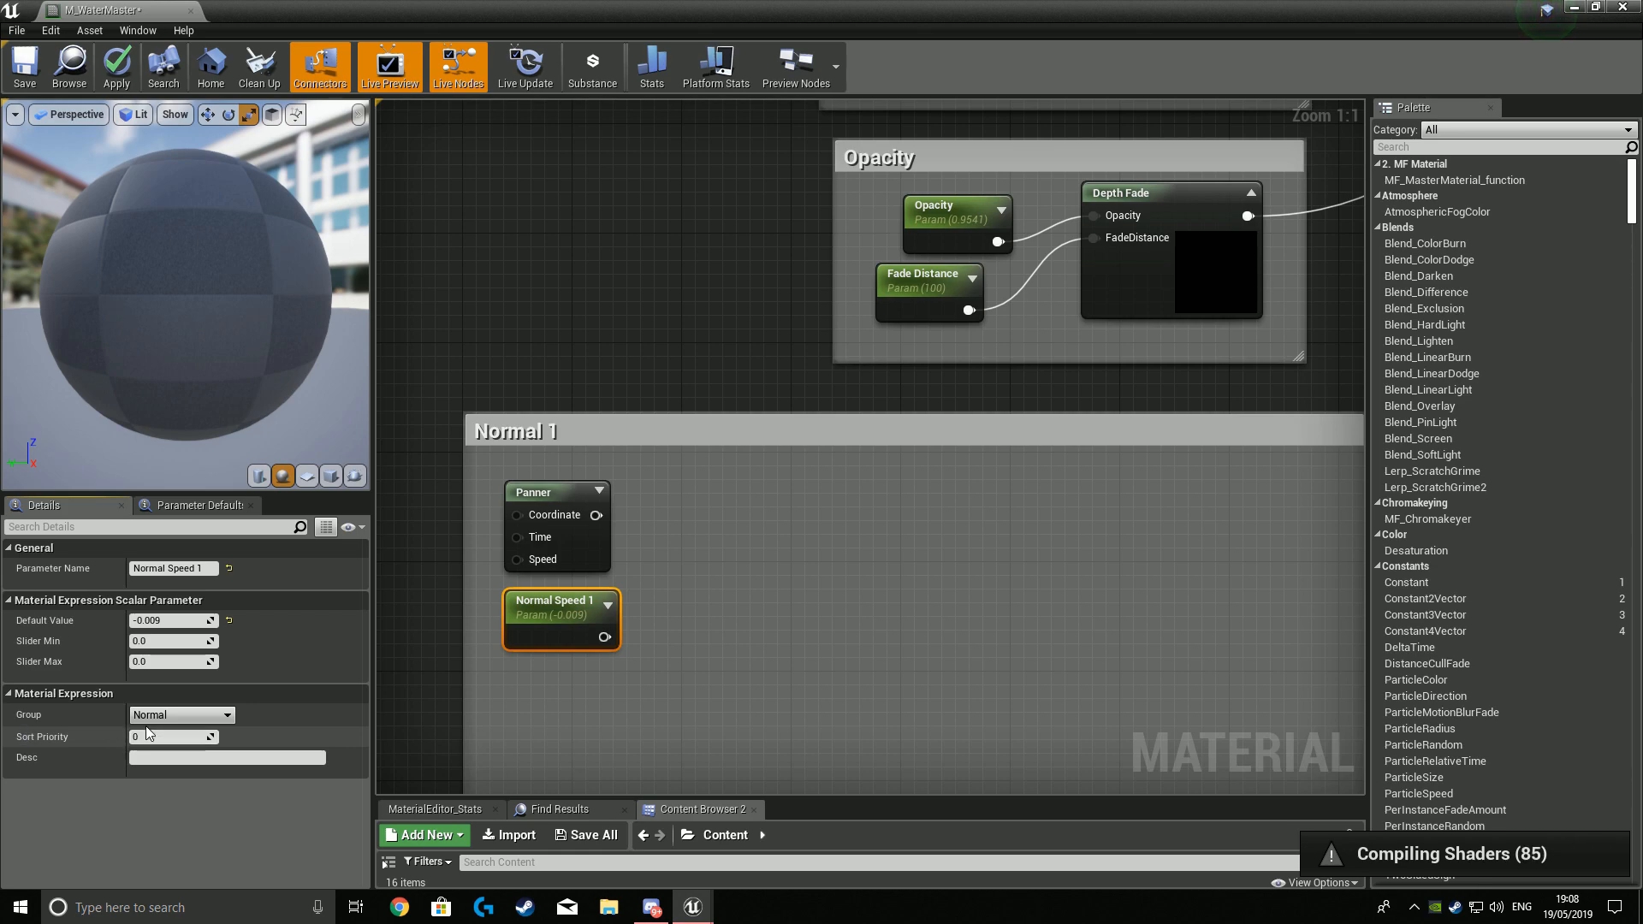
pyautogui.click(492, 334)
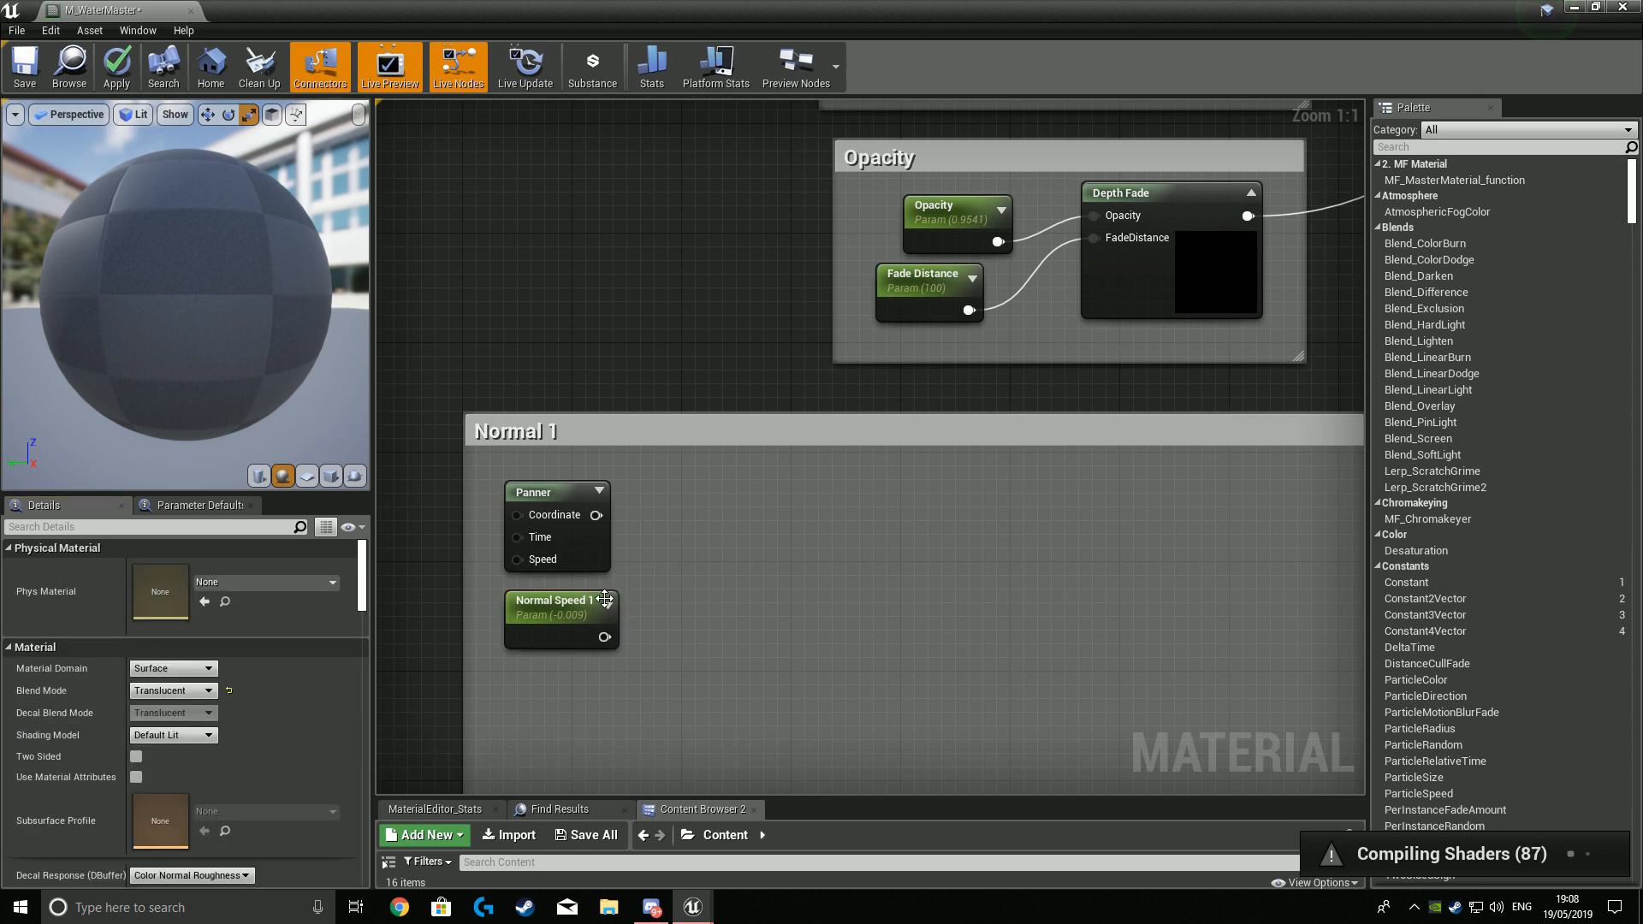
# Add a Multiply node, connecting the Panner to input A and Normal Speed 1 to input B.
pyautogui.click(681, 544)
pyautogui.moveTo(596, 515); pyautogui.dragTo(693, 579)
pyautogui.moveTo(602, 637); pyautogui.dragTo(721, 493)
pyautogui.click(682, 360)
# Add an Add node in the Normal 1 comment and connect the Multiply output to its A input.
pyautogui.moveTo(682, 353); pyautogui.dragTo(645, 196, button='right')
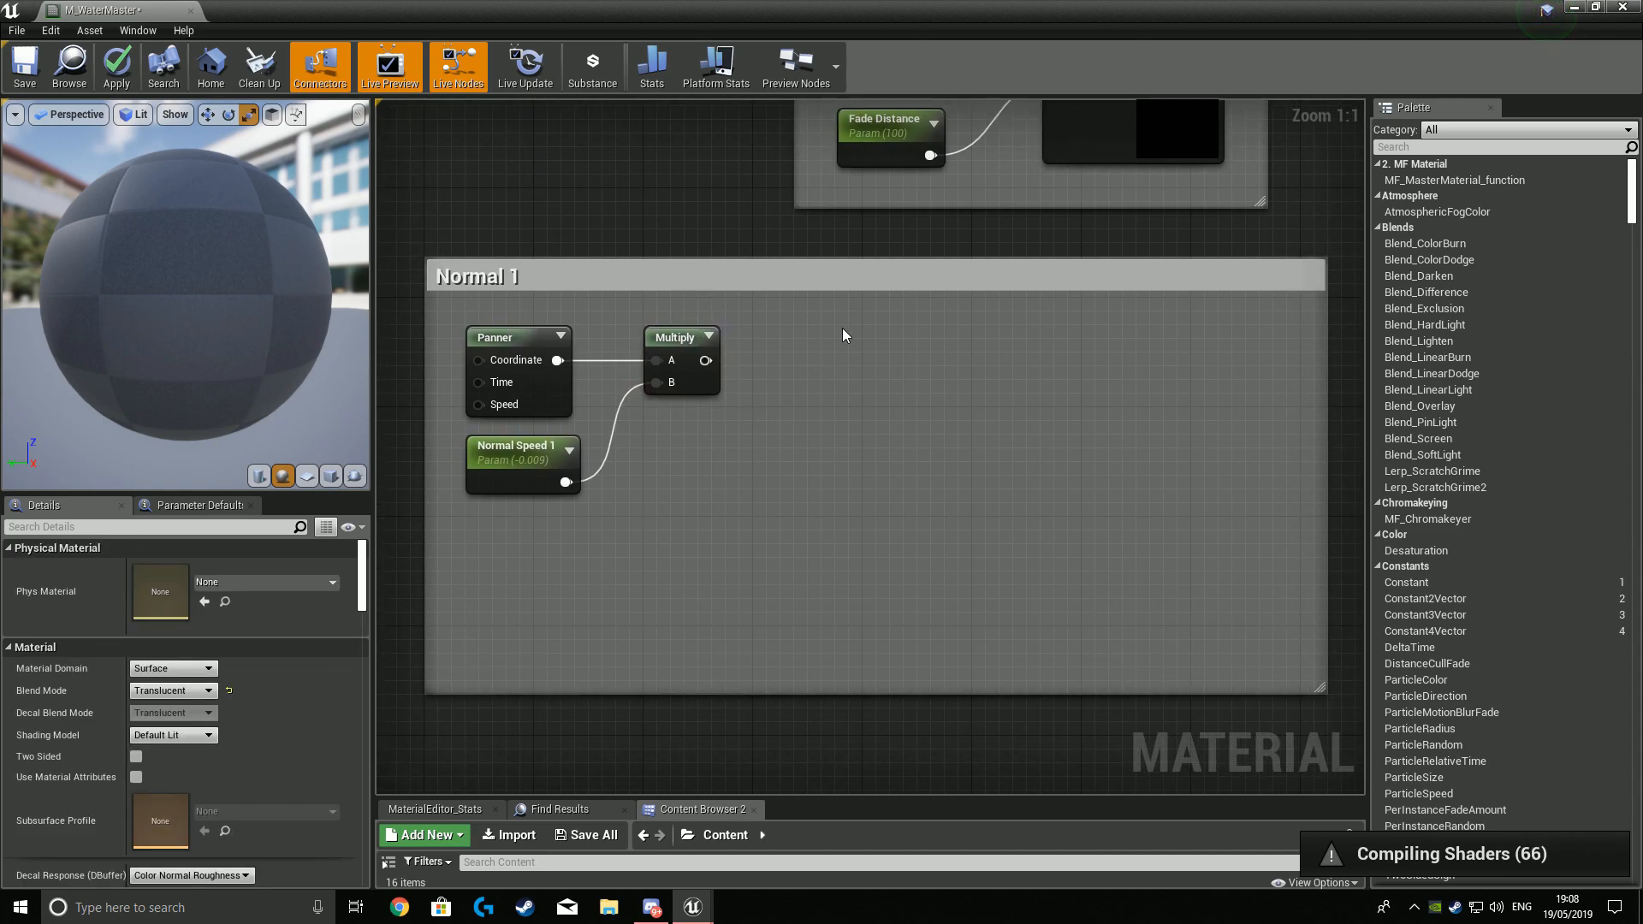
pyautogui.click(832, 456)
pyautogui.moveTo(705, 360); pyautogui.dragTo(852, 498)
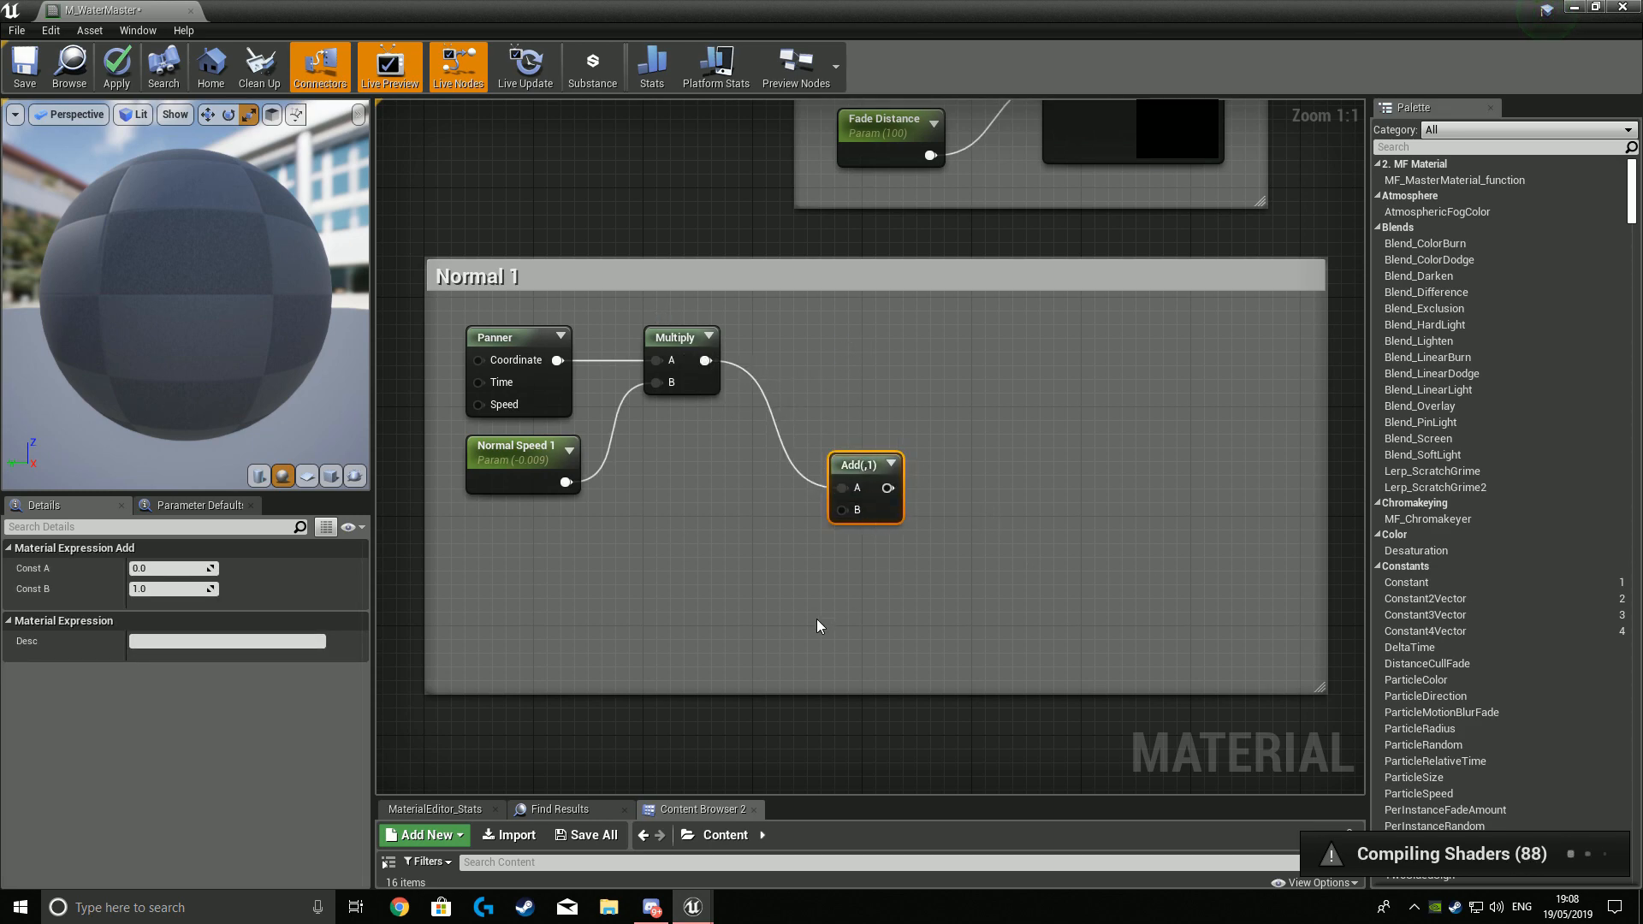
pyautogui.moveTo(816, 618); pyautogui.dragTo(893, 597, button='right')
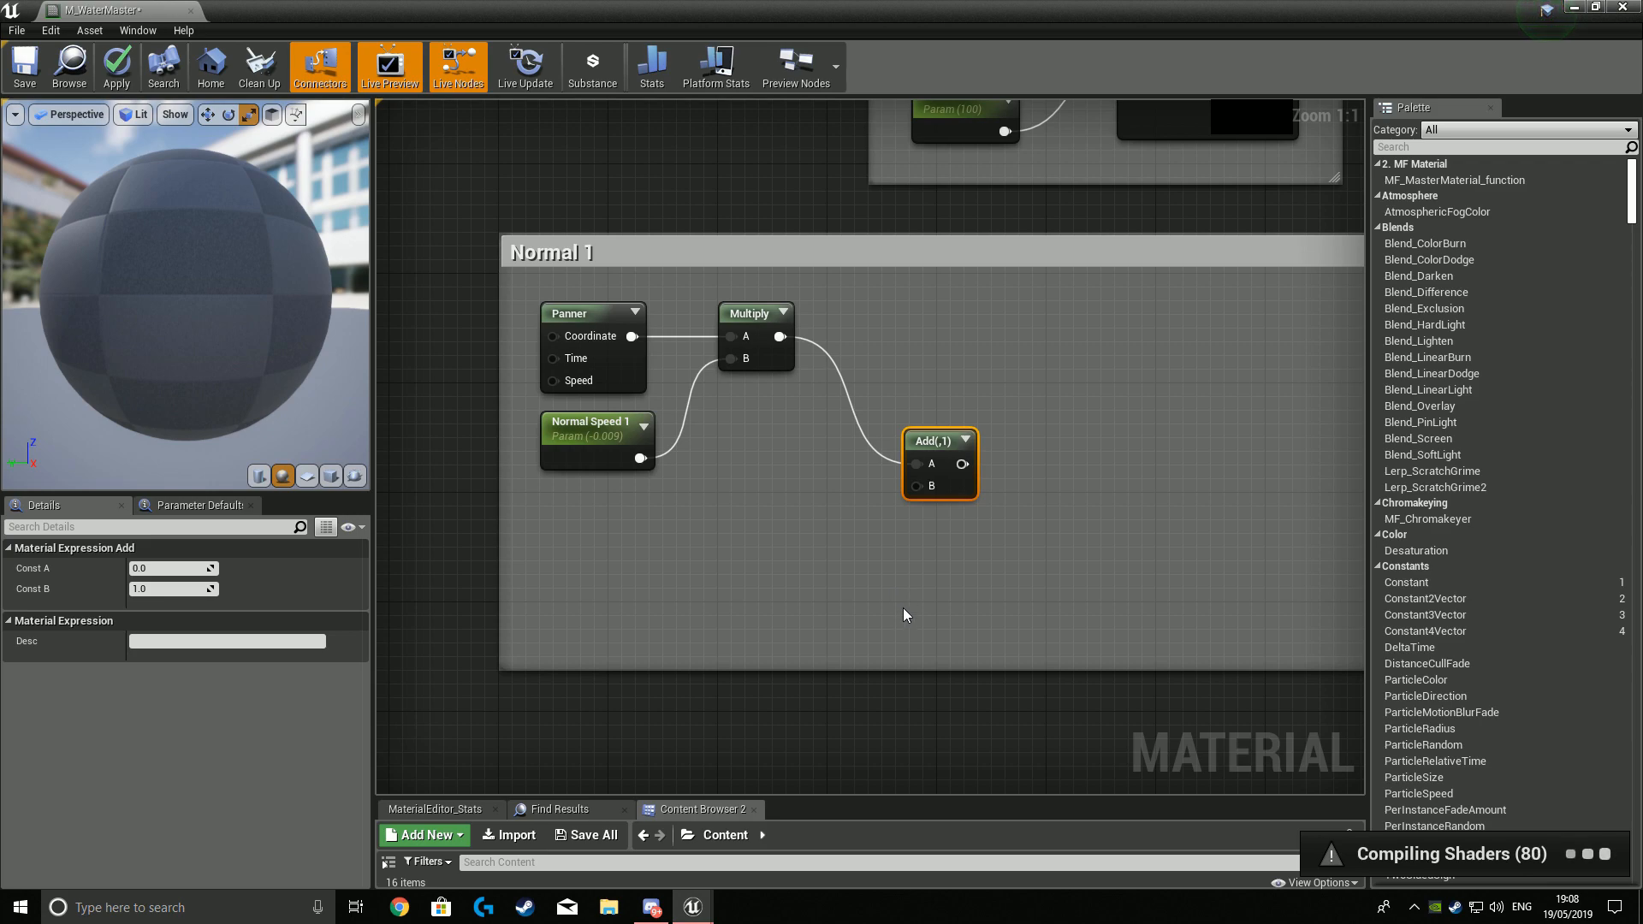
# Add a TexCoord node, feed it into input A of a new Multiply node, and connect that Multiply to the Add node's B input.
pyautogui.press('u')
pyautogui.click(623, 536)
pyautogui.moveTo(667, 570); pyautogui.dragTo(625, 554)
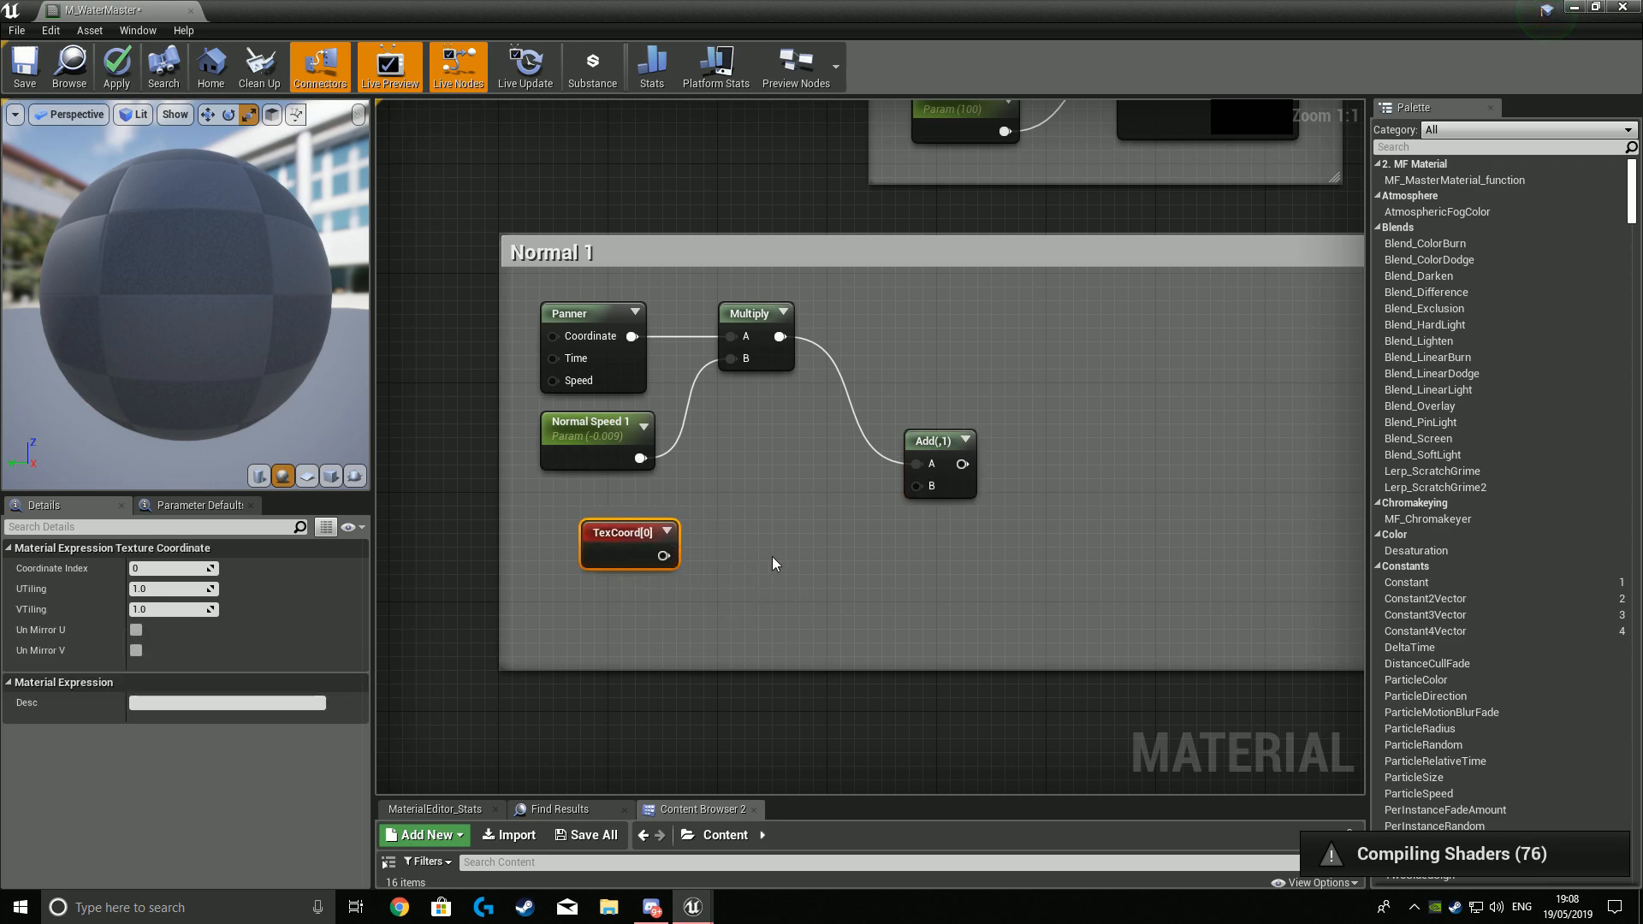
pyautogui.press('m')
pyautogui.click(779, 586)
pyautogui.moveTo(663, 556); pyautogui.dragTo(784, 614)
pyautogui.moveTo(1084, 546); pyautogui.dragTo(939, 569, button='right')
pyautogui.moveTo(662, 606); pyautogui.dragTo(766, 509)
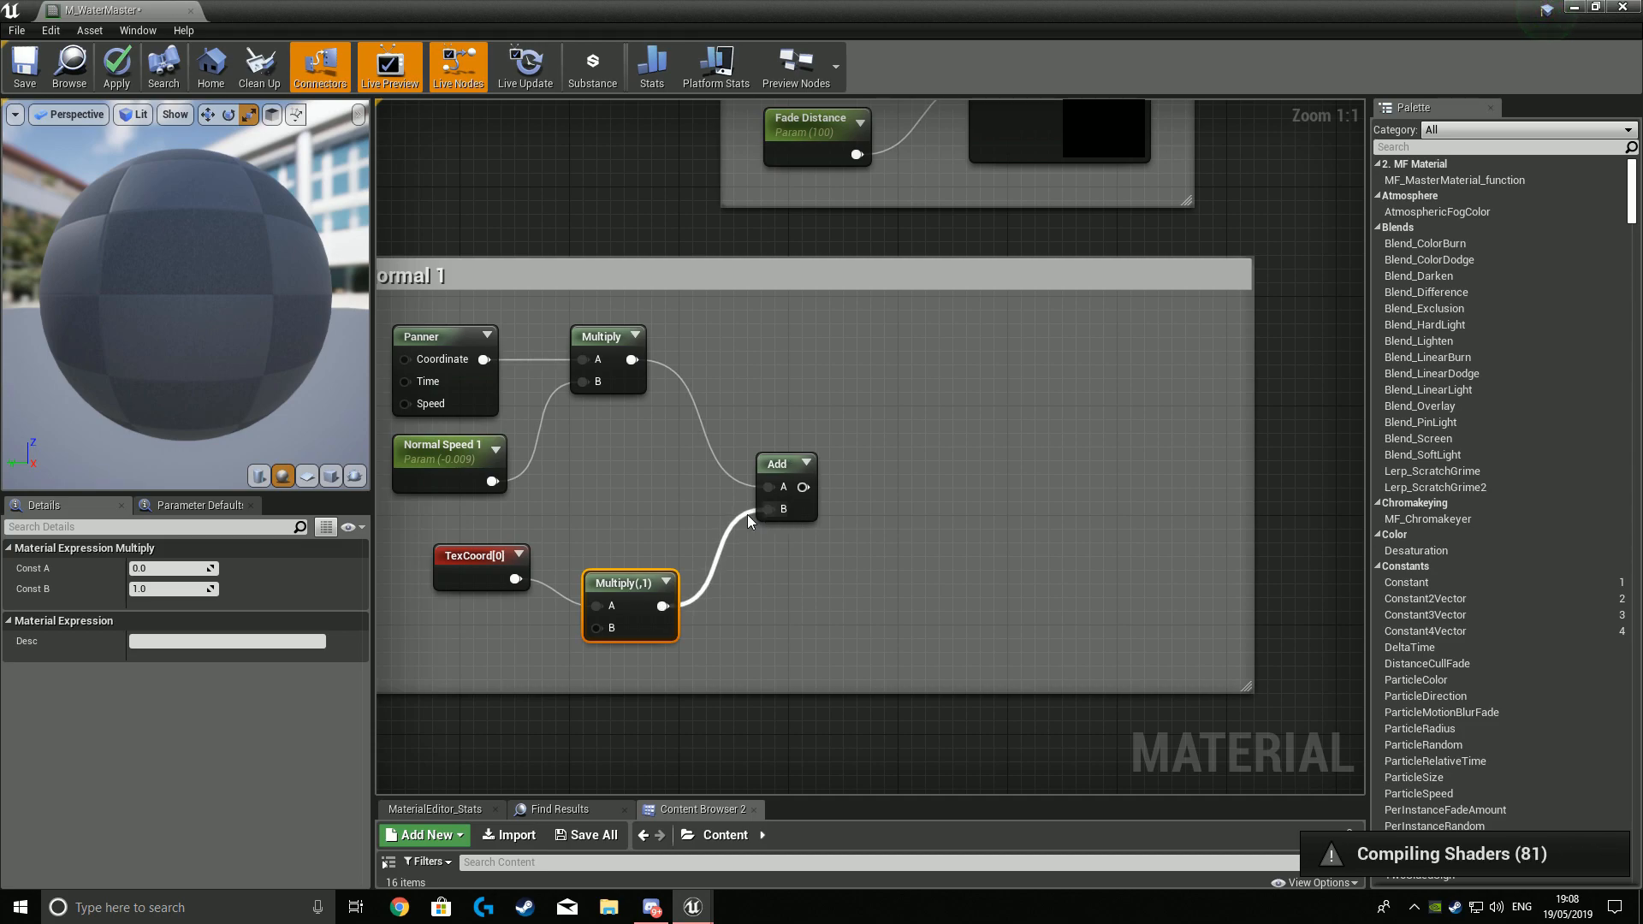
# Add a Texture Sample node to the right of the Add node and convert it to a parameter.
pyautogui.click(926, 433)
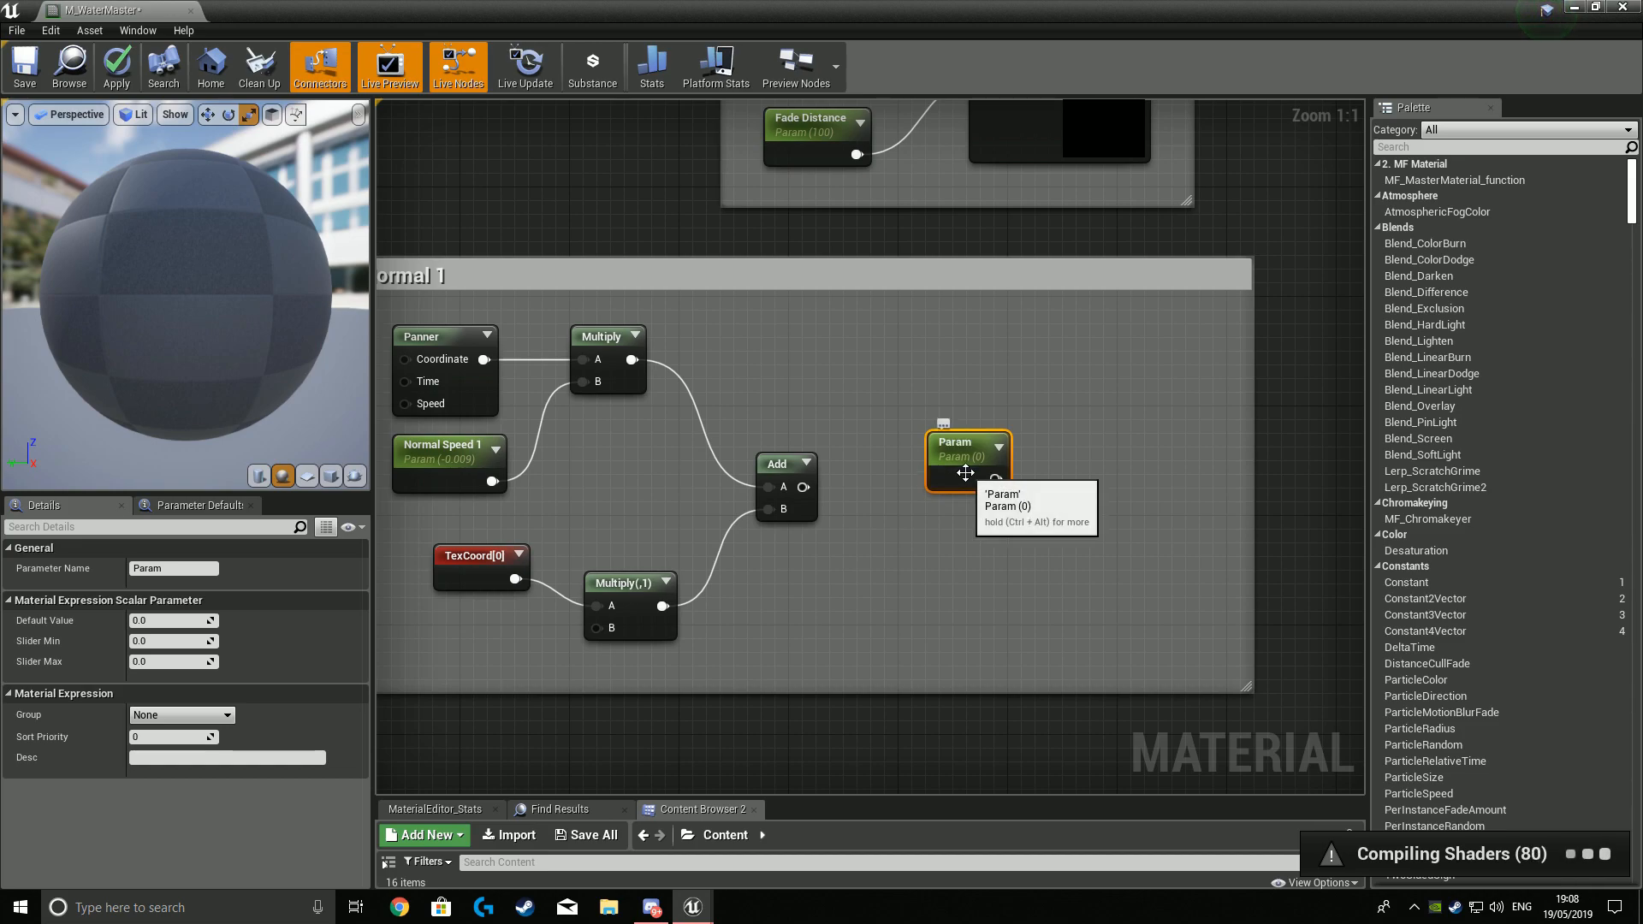
pyautogui.press('Delete')
pyautogui.click(964, 474)
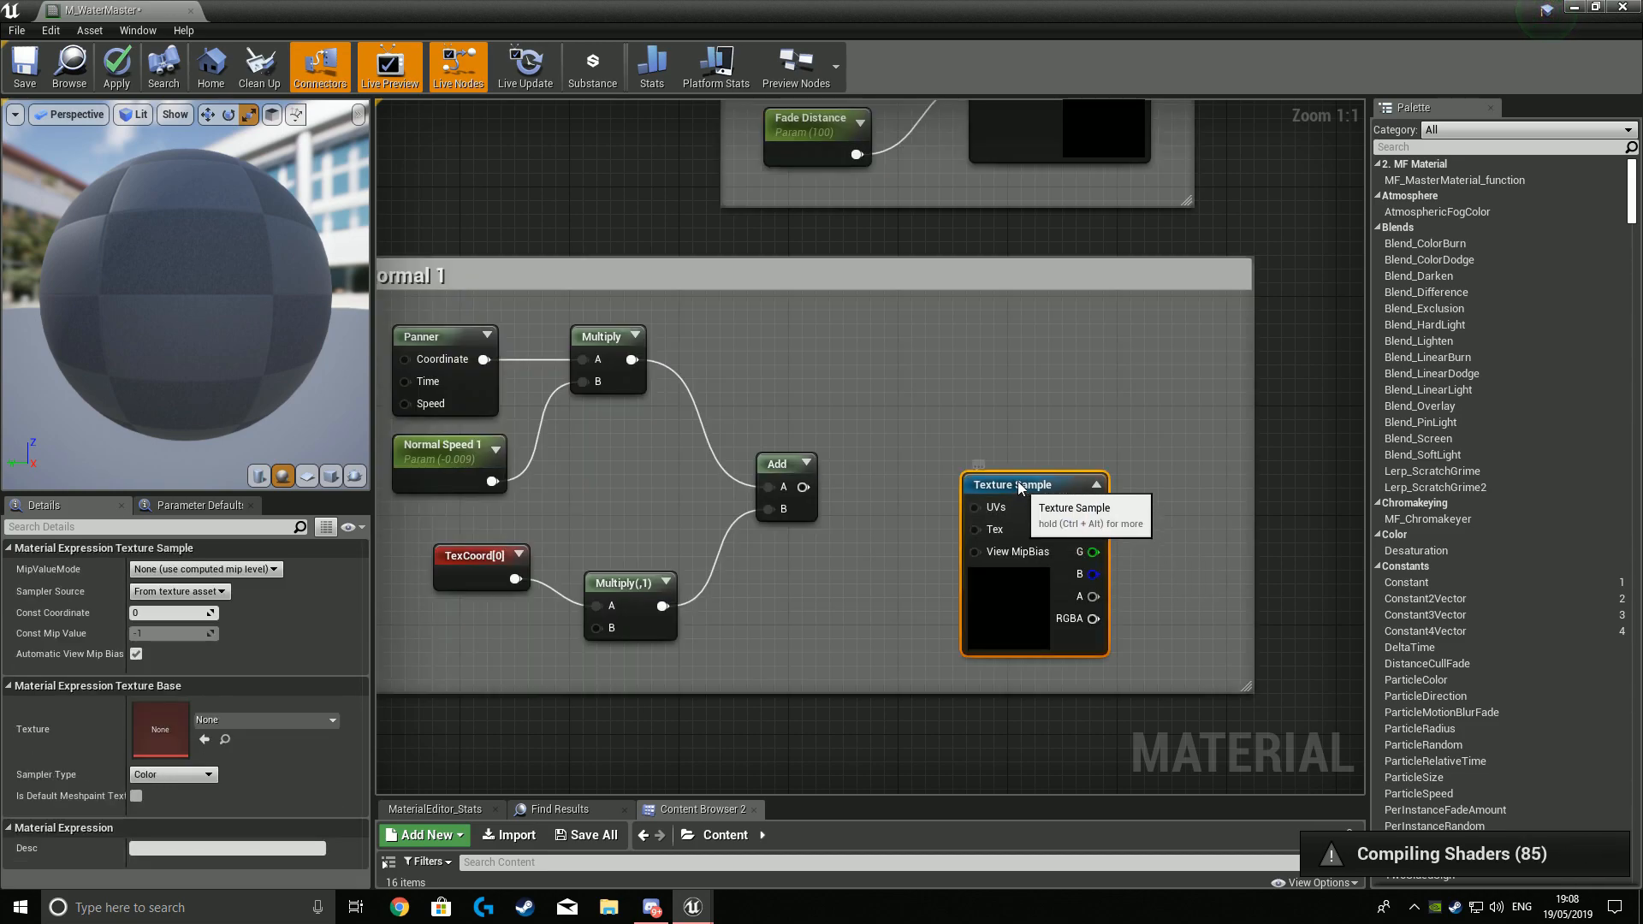
pyautogui.moveTo(1018, 486); pyautogui.dragTo(982, 419)
pyautogui.rightClick(999, 443)
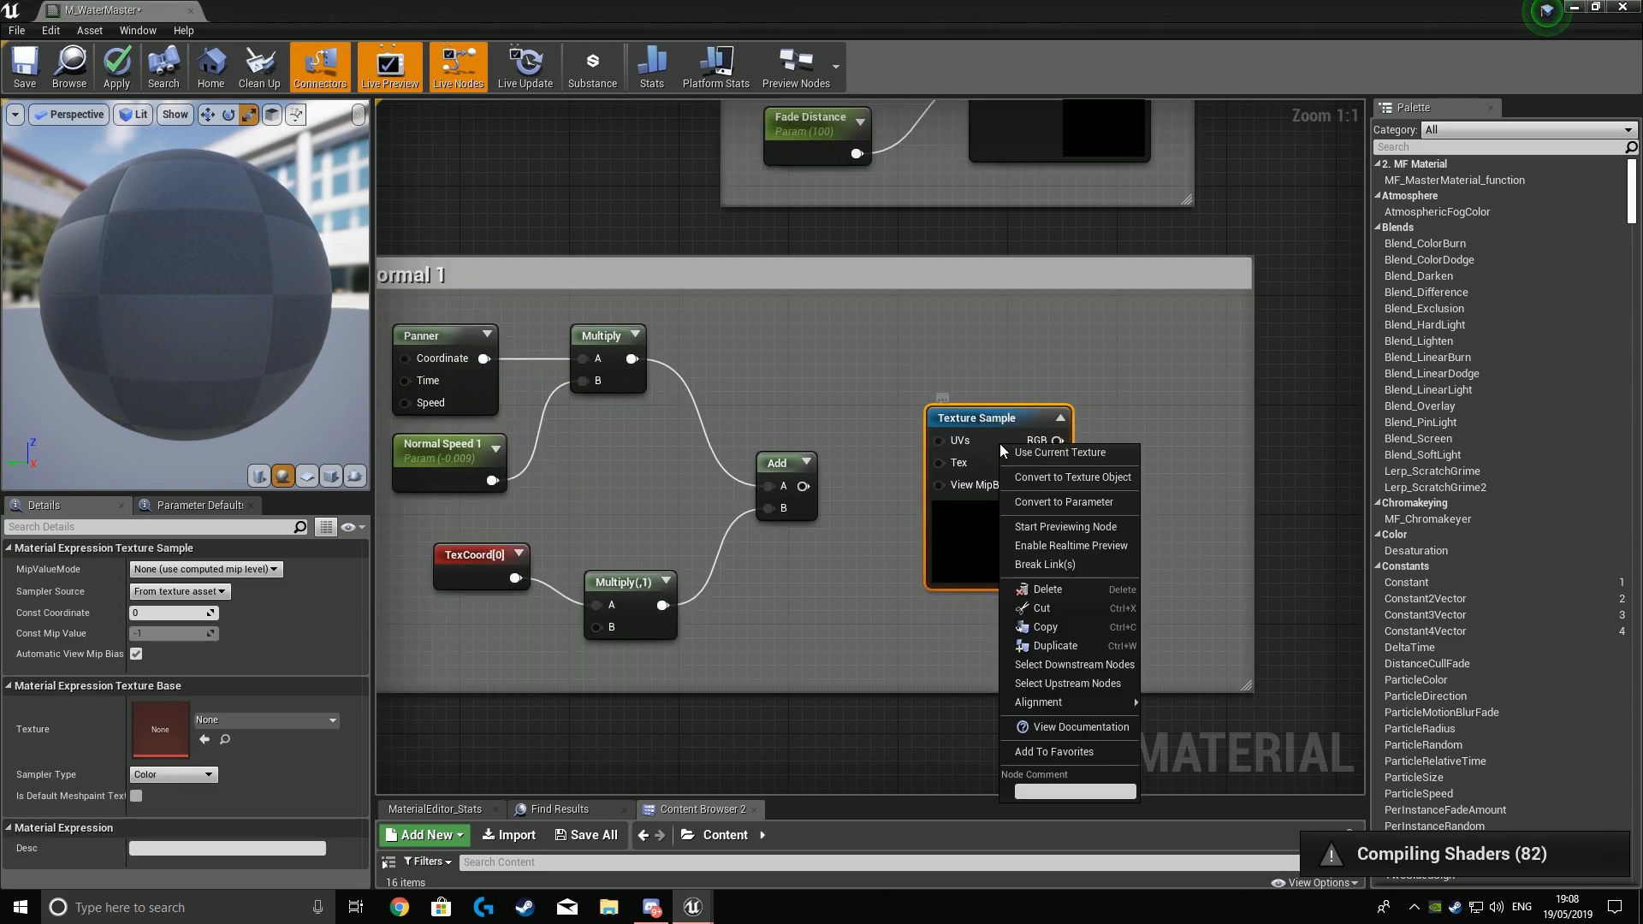
pyautogui.click(1059, 504)
# Assign the T_Detail_Rocky_N texture to the new texture parameter and connect the Add node's output to its UVs input.
pyautogui.scroll(-5, 276, 739)
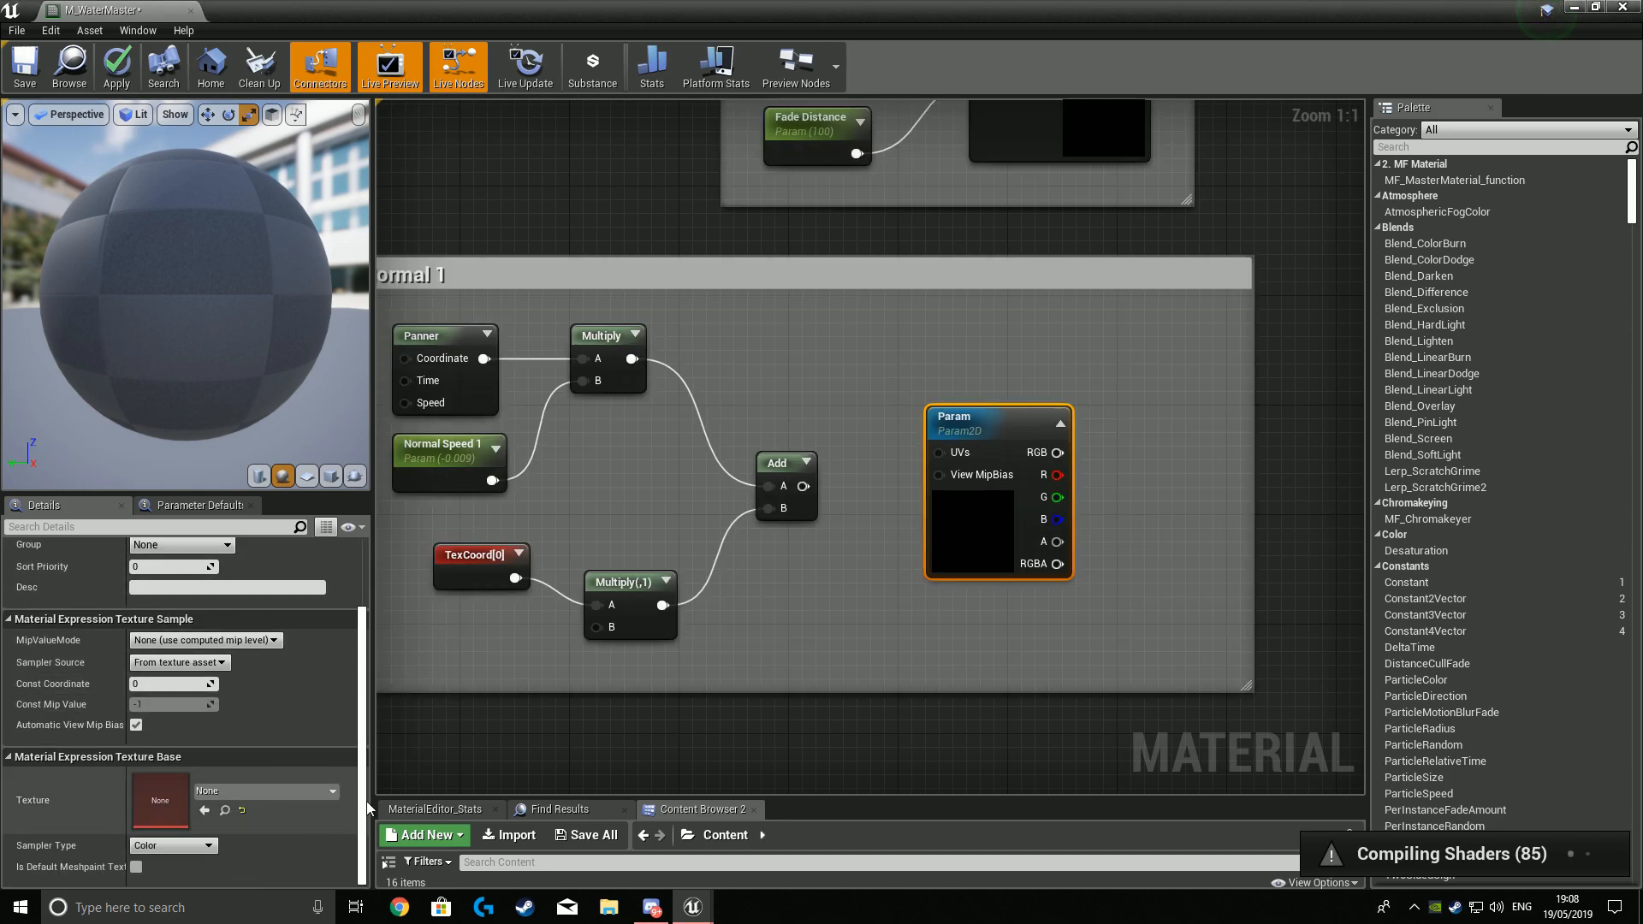
pyautogui.click(291, 790)
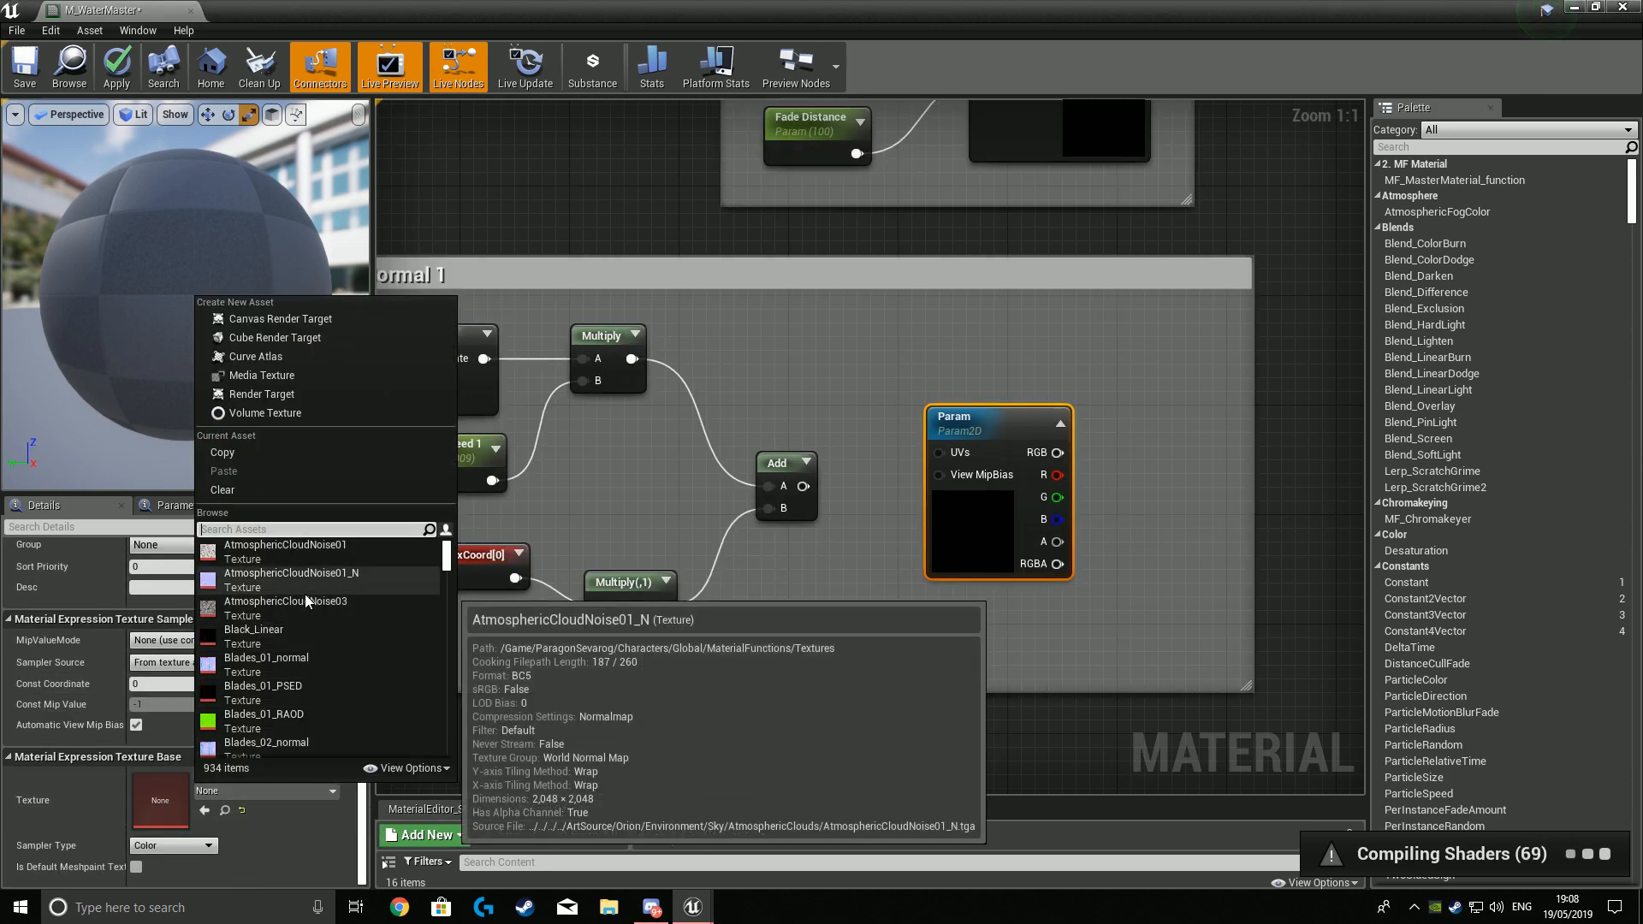
pyautogui.write('rovk')
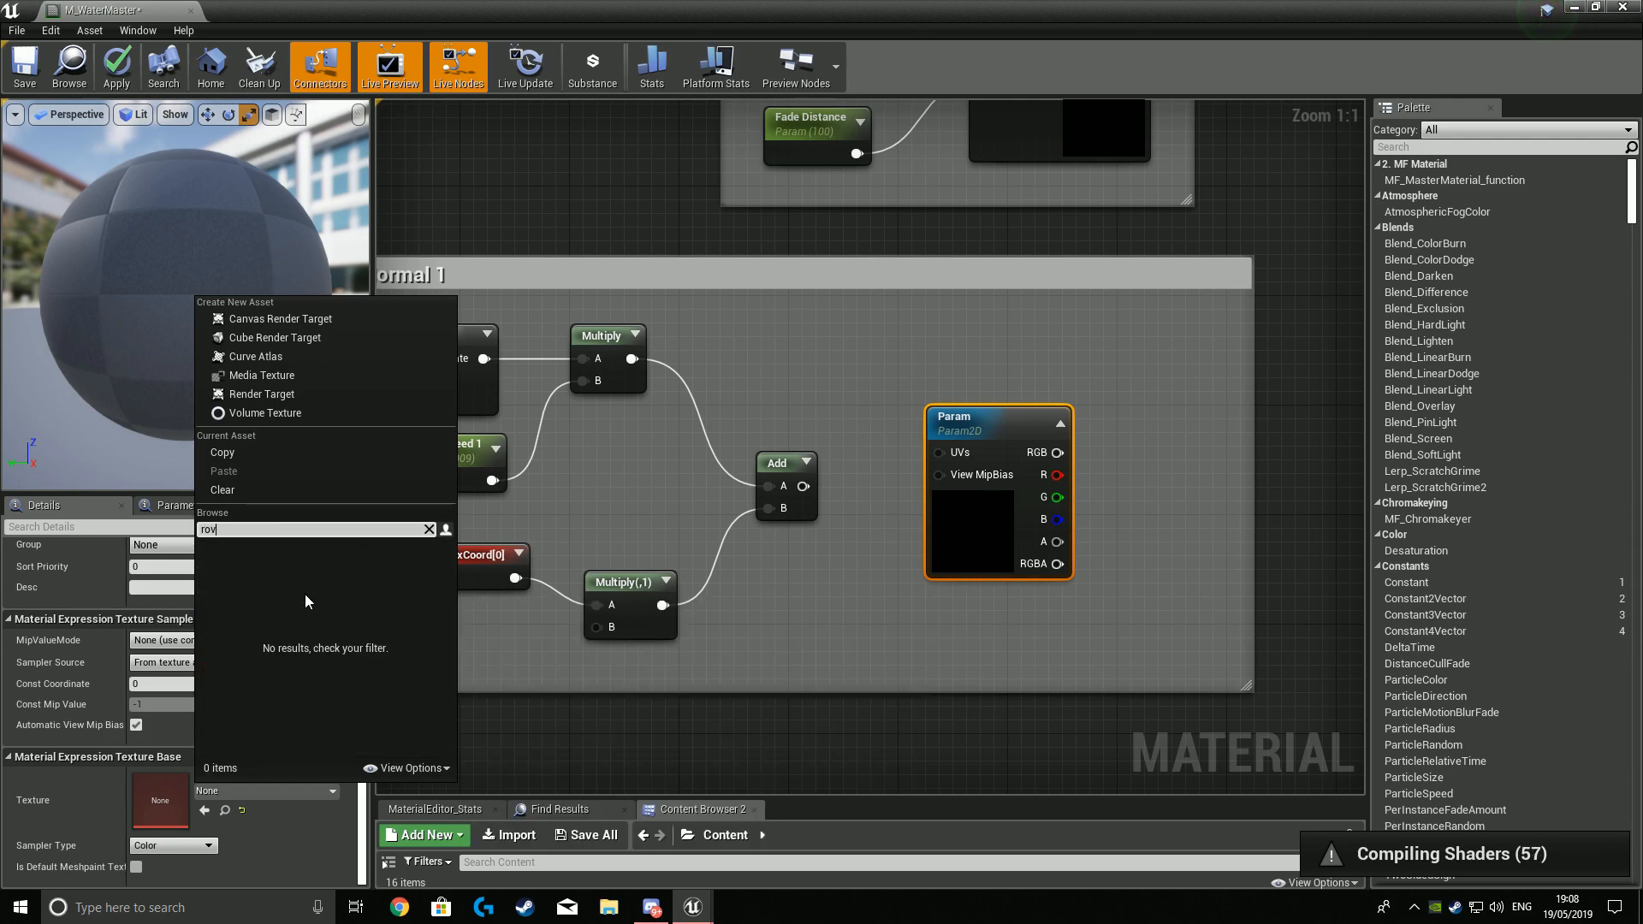
pyautogui.press('BackSpace')
pyautogui.write('ck')
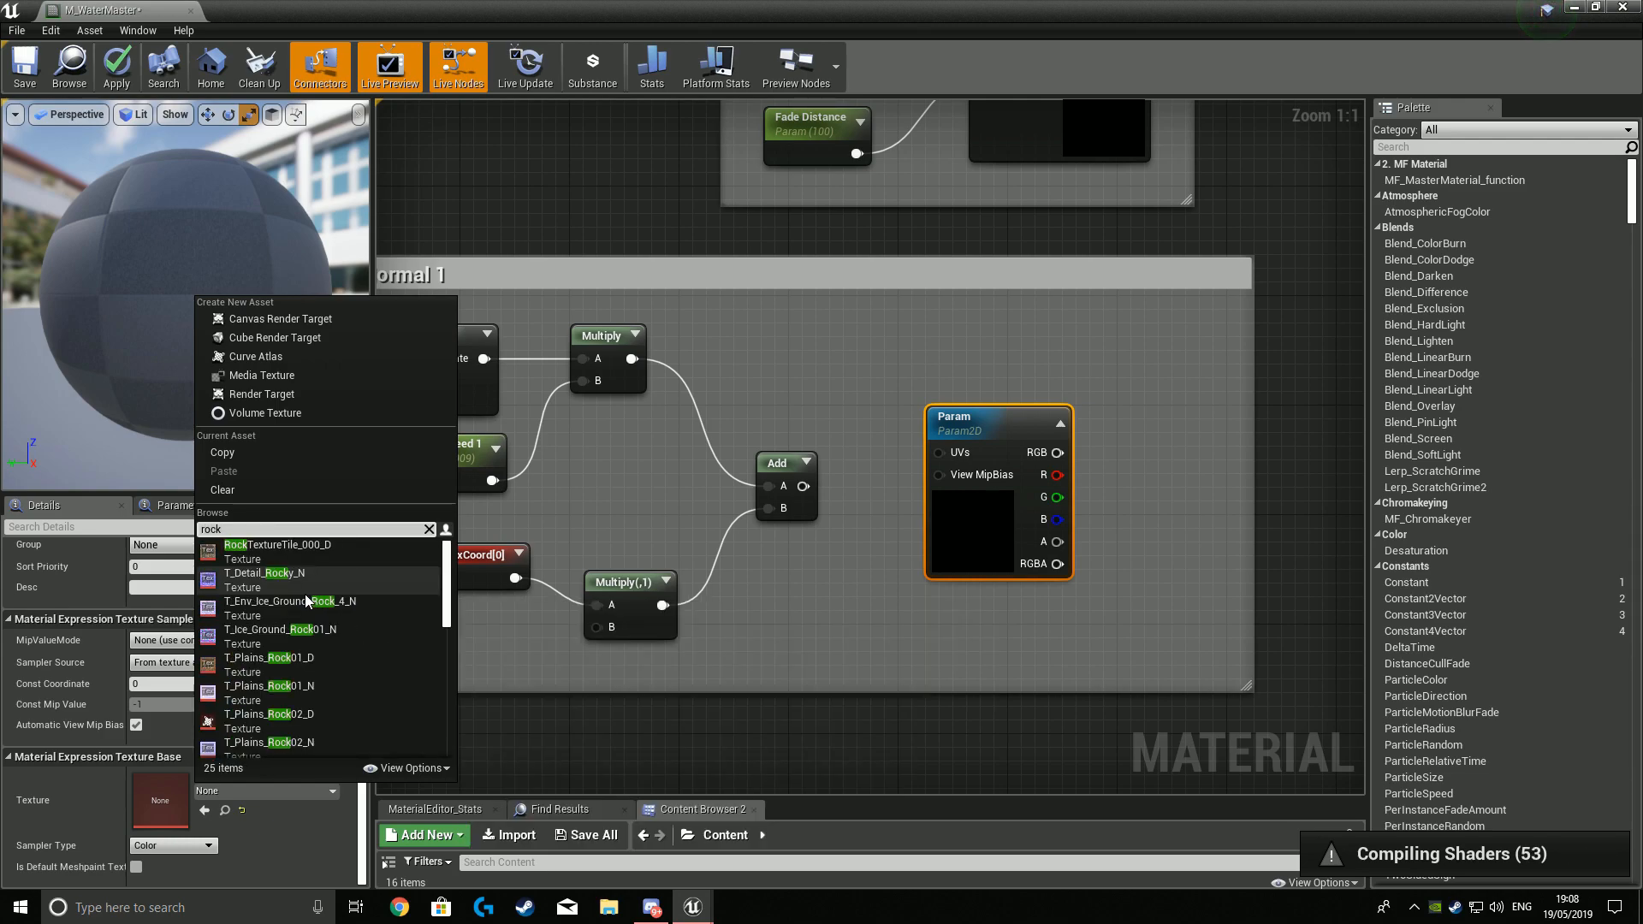
pyautogui.click(301, 578)
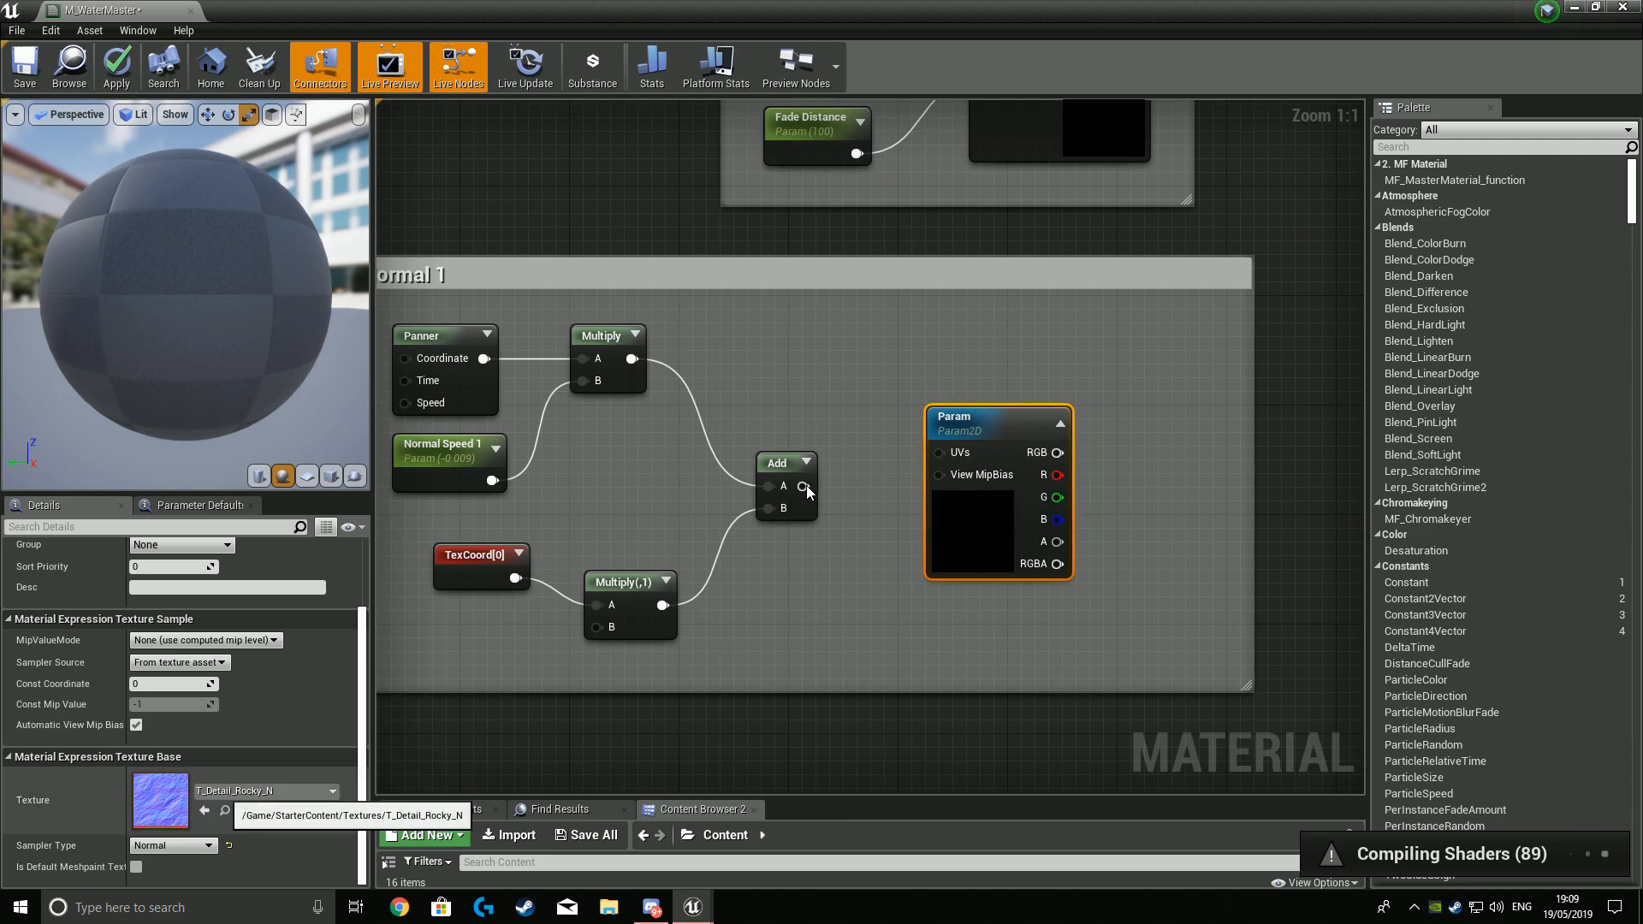
pyautogui.click(838, 547)
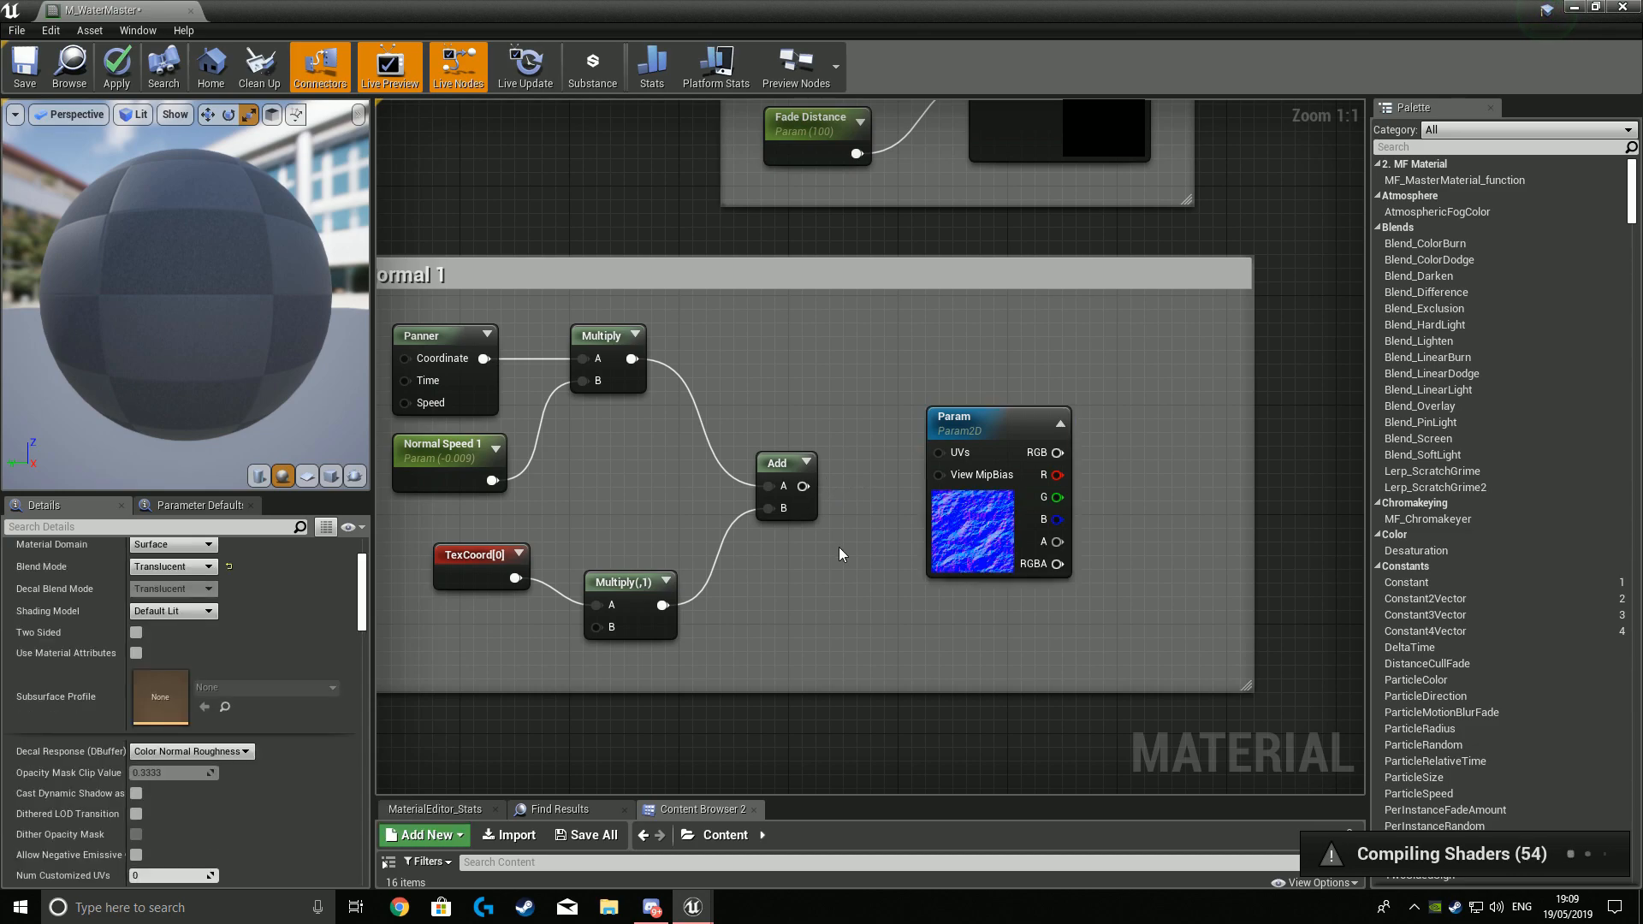
pyautogui.moveTo(803, 486); pyautogui.dragTo(938, 452)
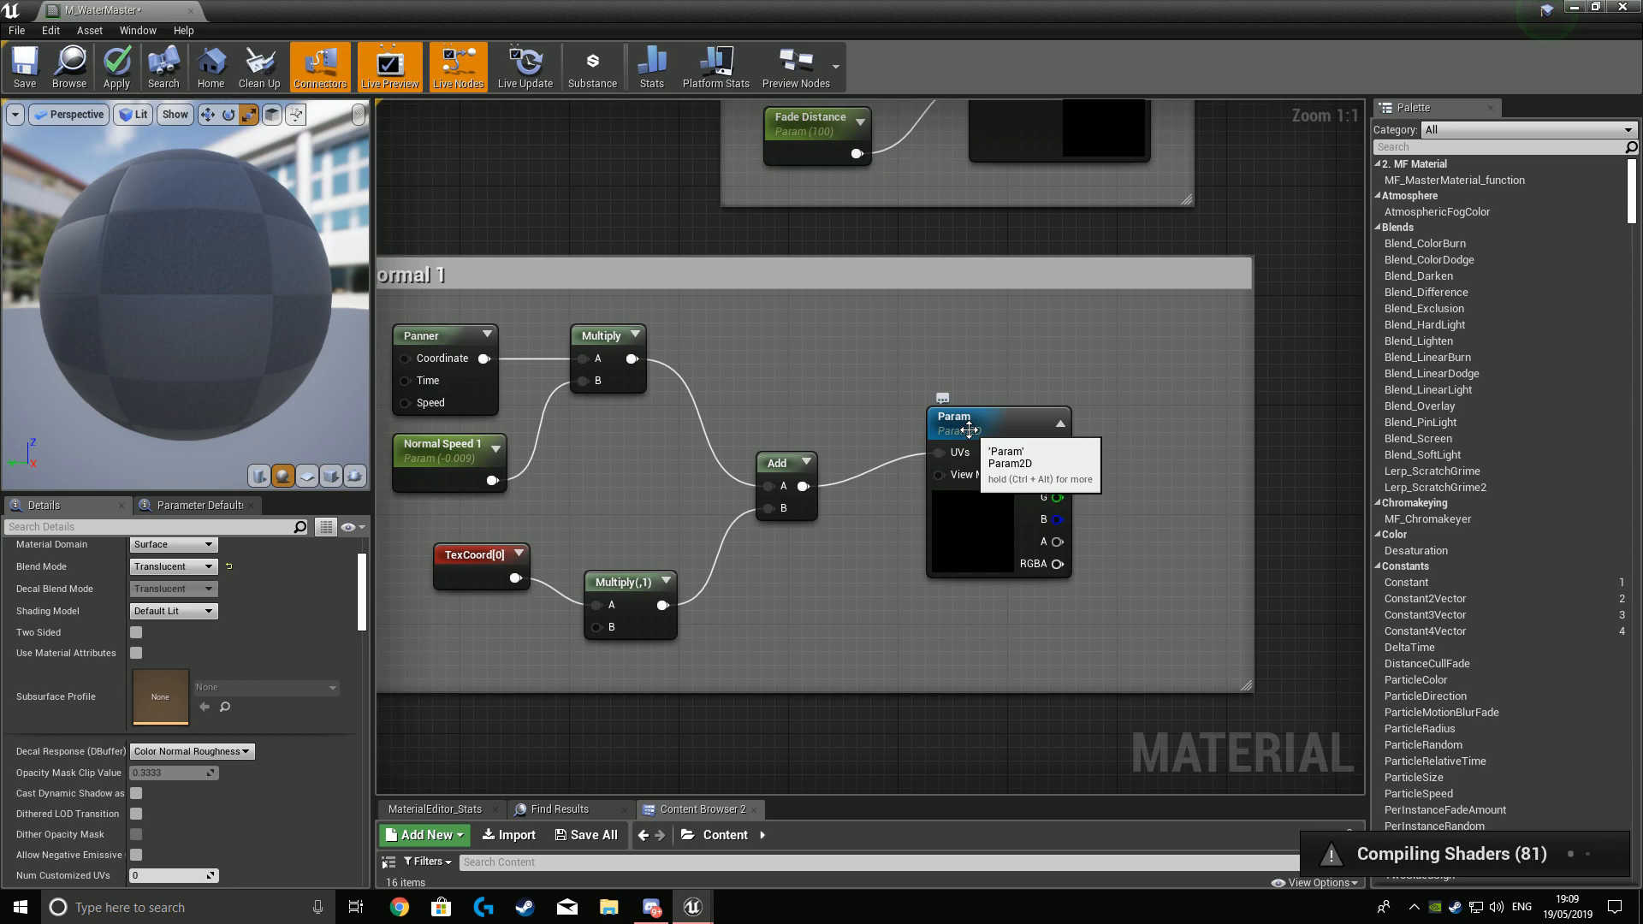
# Add a new comment box and place it directly beneath the Normal 1 comment, aligned with its left edge.
pyautogui.scroll(-2, 1093, 671)
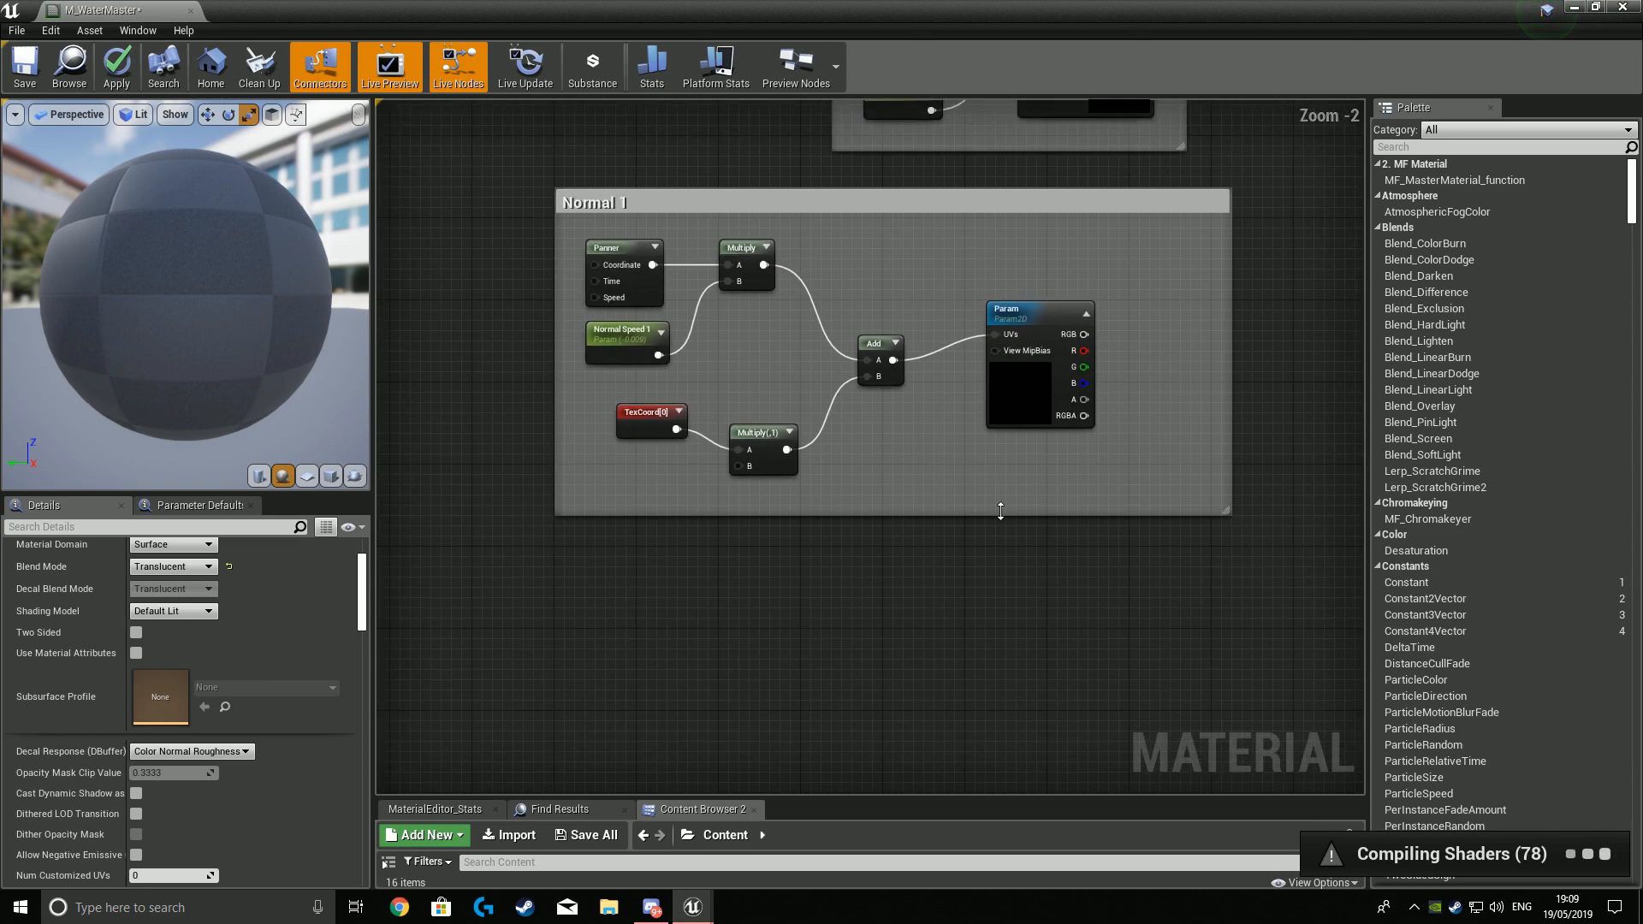
pyautogui.moveTo(662, 494); pyautogui.dragTo(624, 434, button='right')
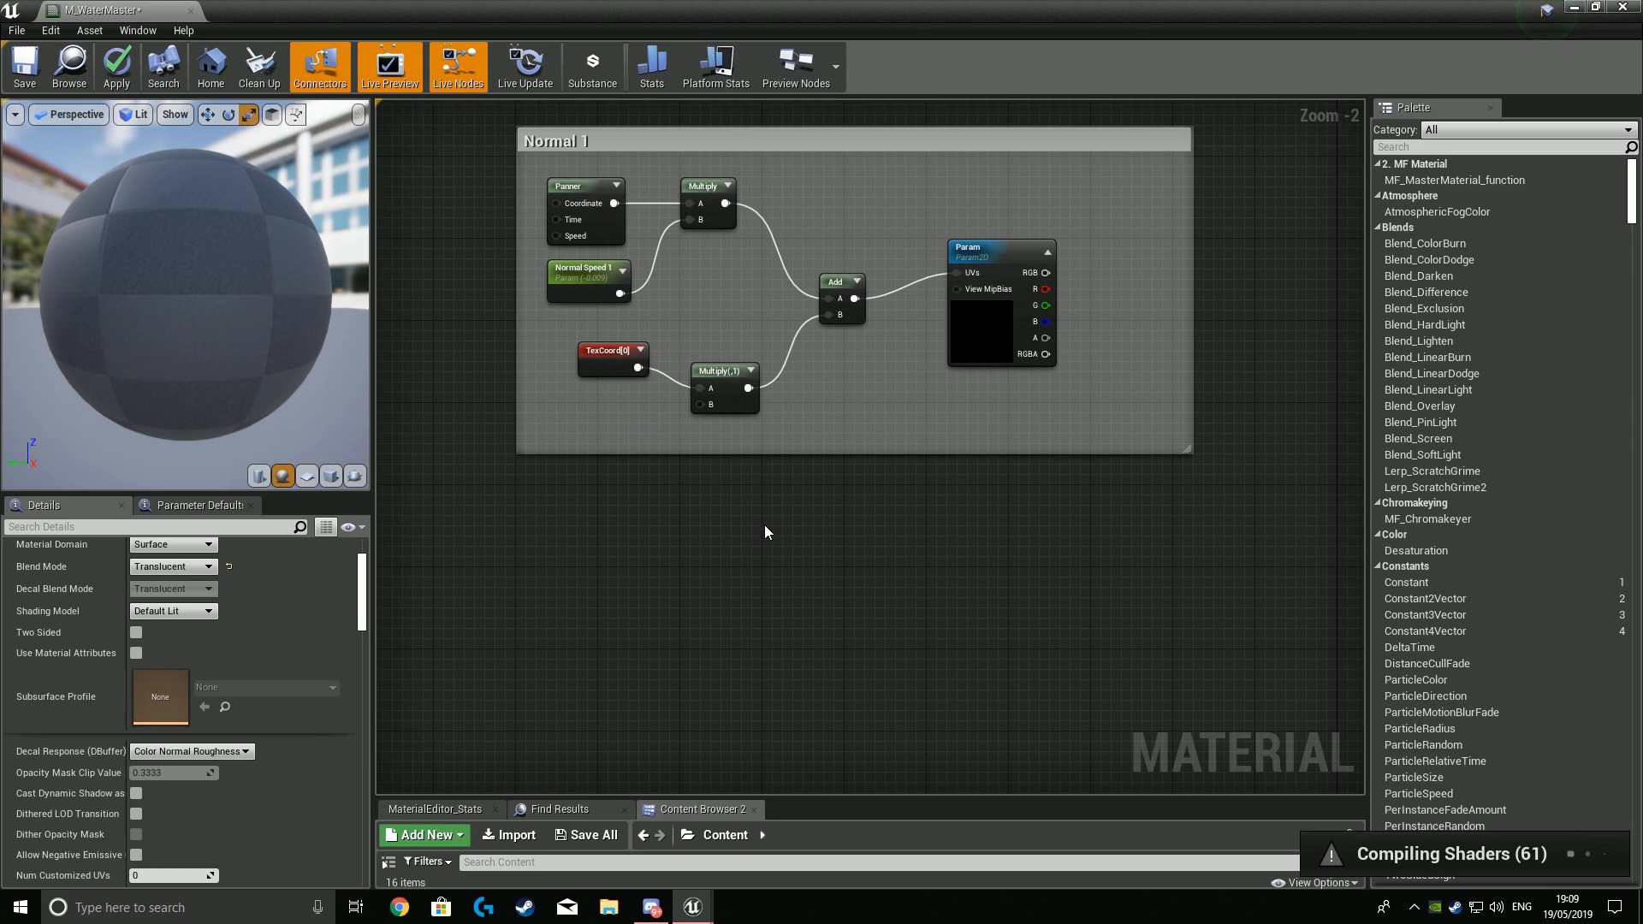
pyautogui.moveTo(765, 526); pyautogui.dragTo(758, 457, button='right')
pyautogui.press('c')
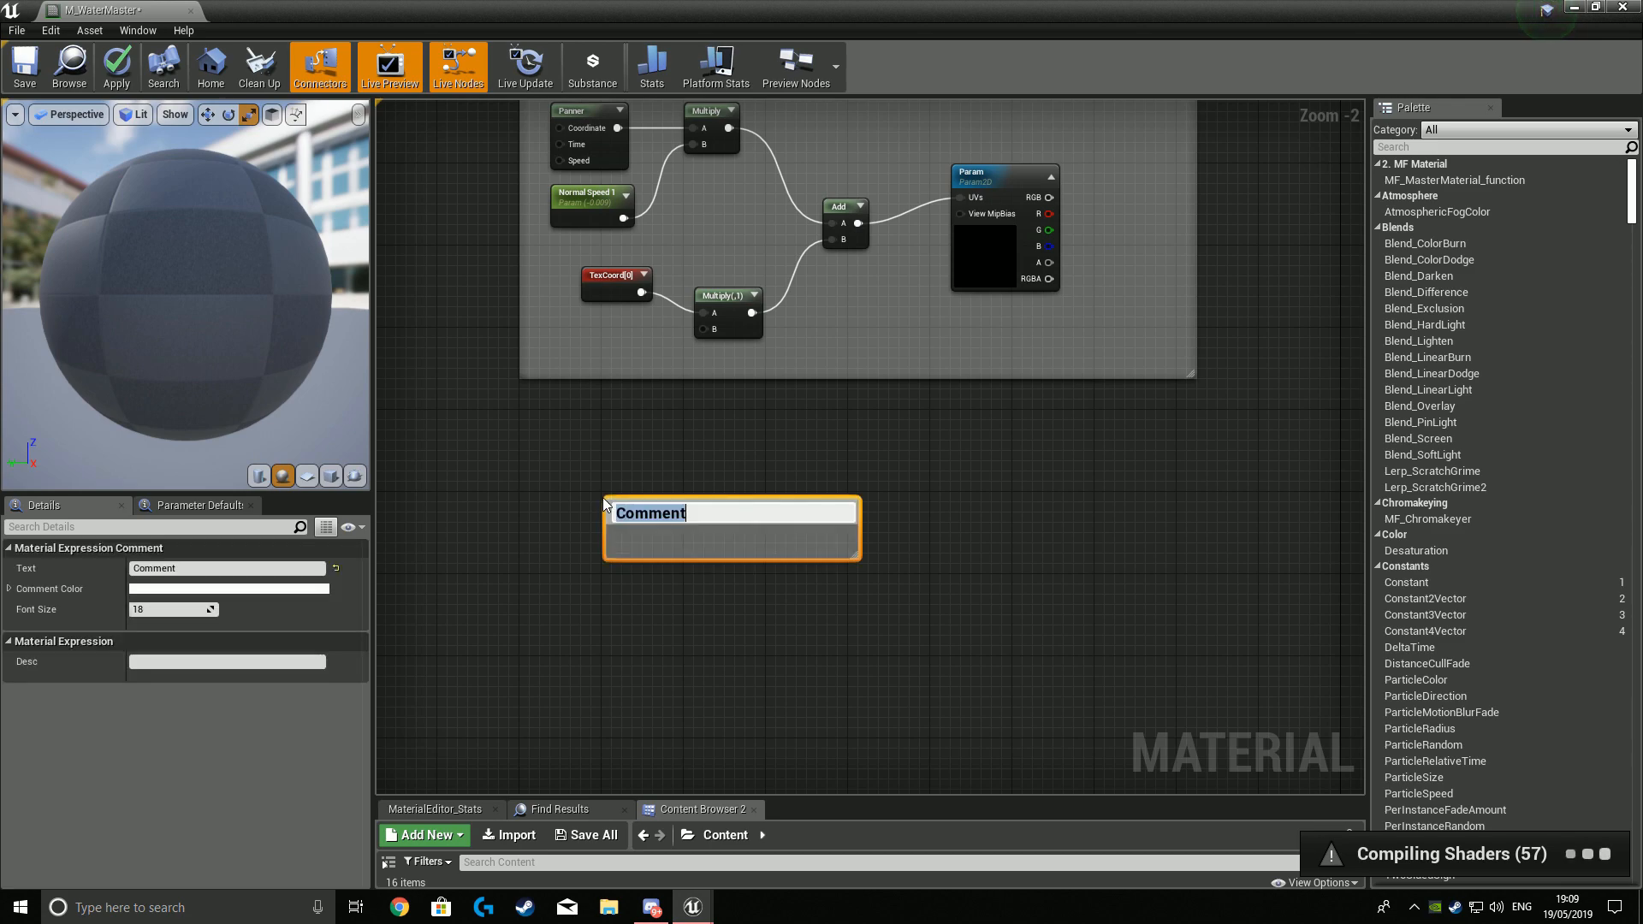
pyautogui.moveTo(684, 498); pyautogui.dragTo(609, 408)
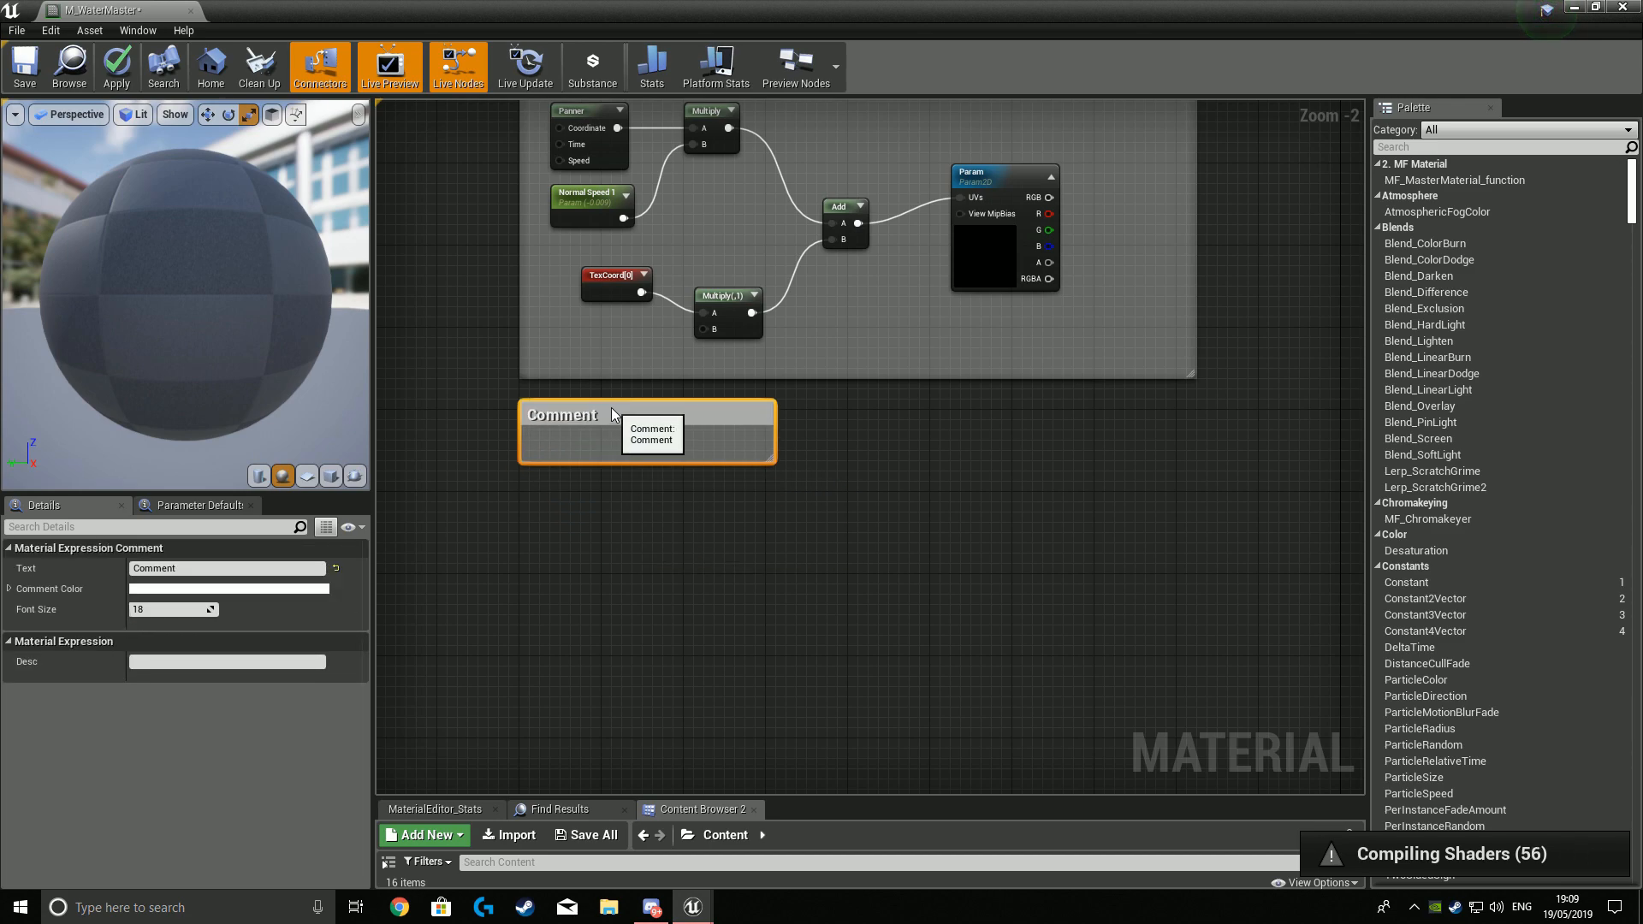
# Enlarge the empty comment box to the width of the Normal 1 group above and place a Panner node inside its upper corner.
pyautogui.moveTo(771, 459); pyautogui.dragTo(1215, 770)
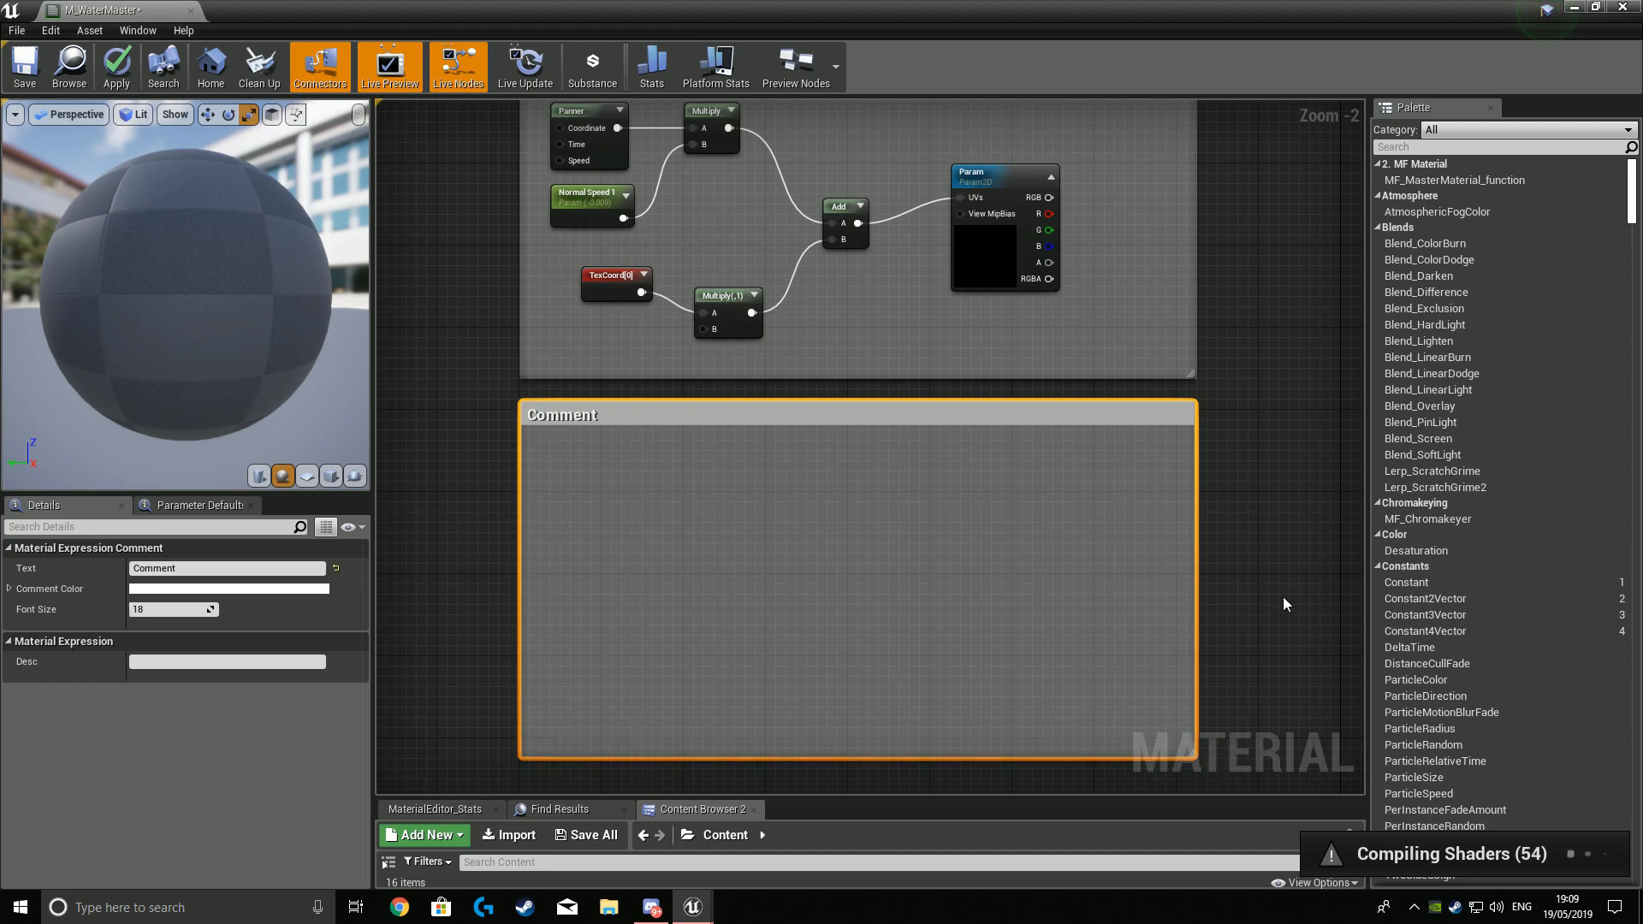
pyautogui.click(458, 506)
pyautogui.press('p')
pyautogui.click(475, 516)
pyautogui.moveTo(495, 528); pyautogui.dragTo(547, 477)
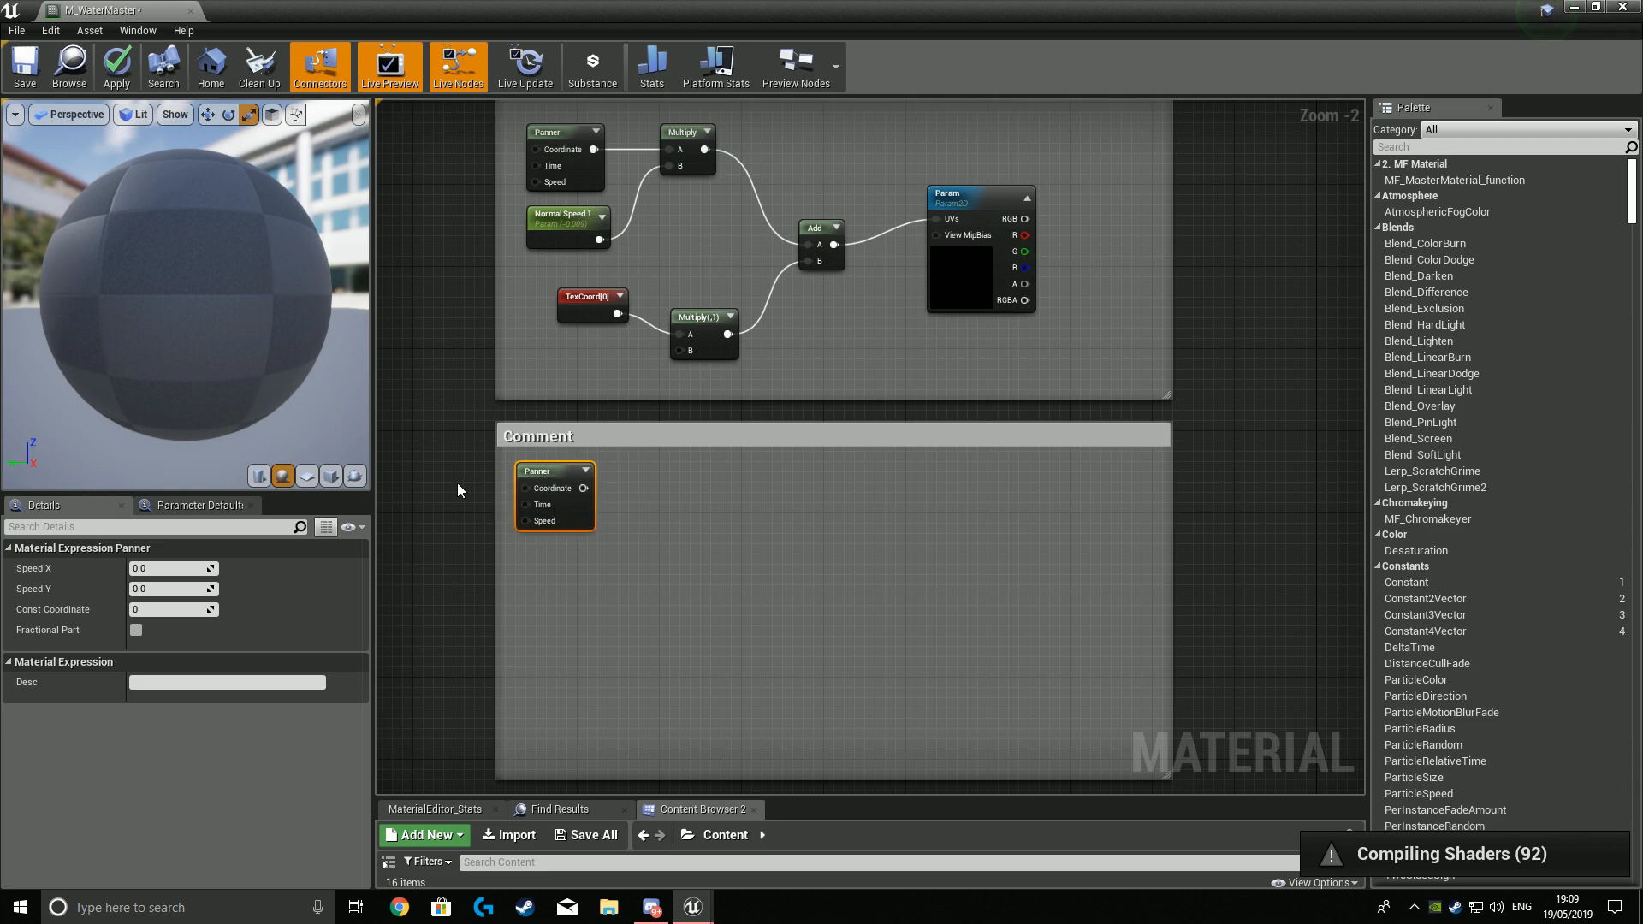
# Add a scalar parameter node to the new comment box and name it Normal Speed 2.
pyautogui.press('s')
pyautogui.click(587, 586)
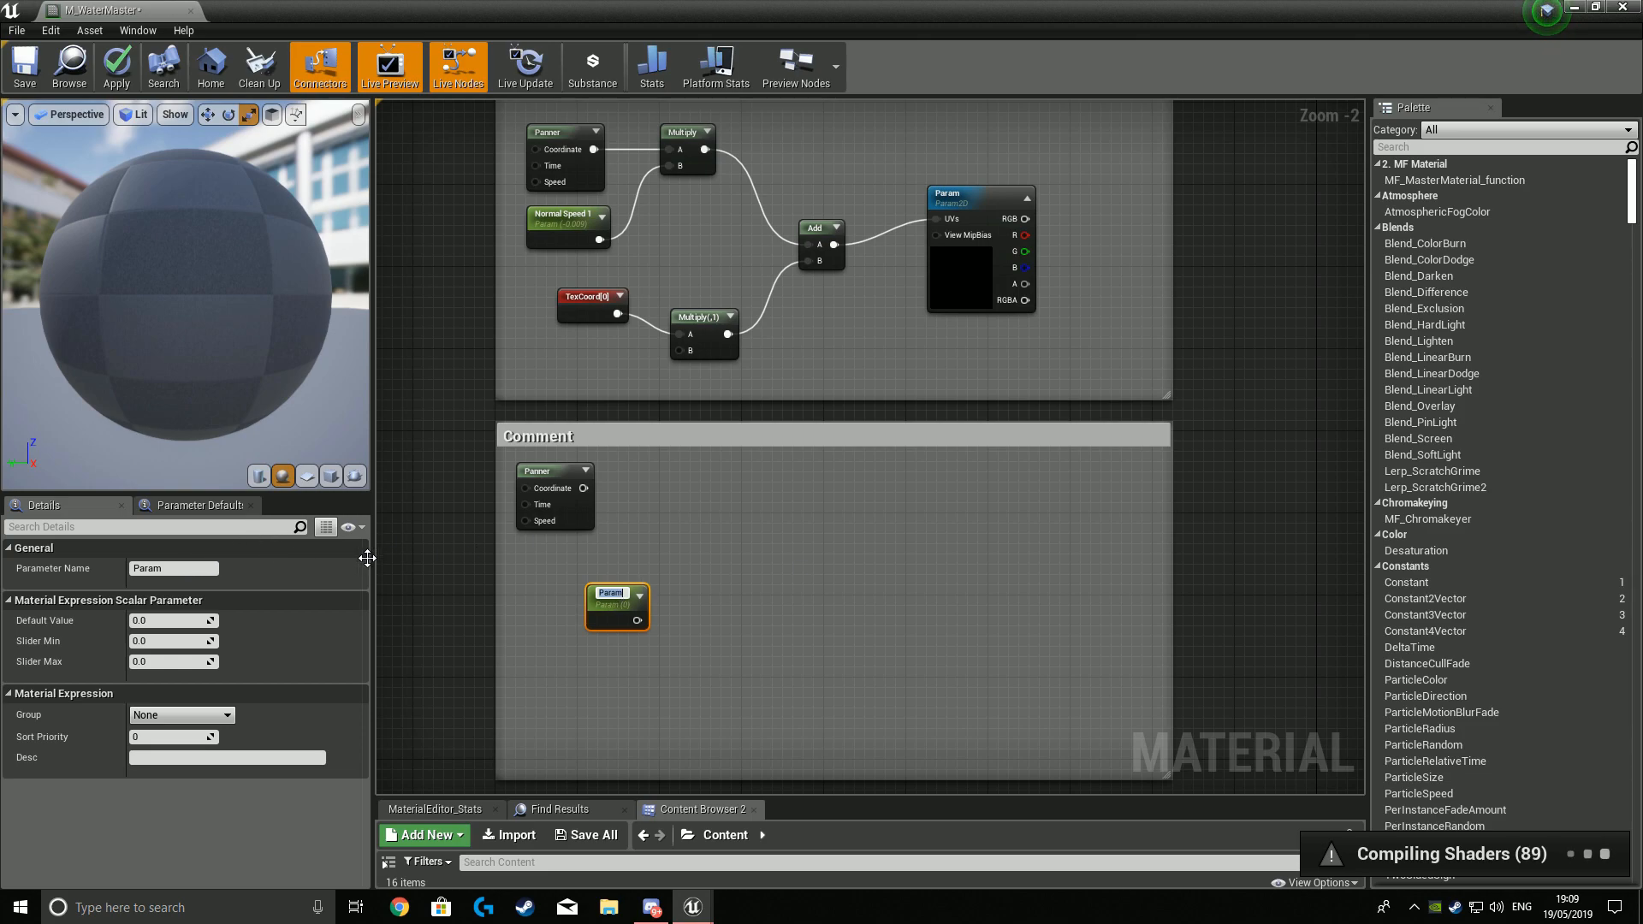
pyautogui.write('Norm')
pyautogui.press('Return')
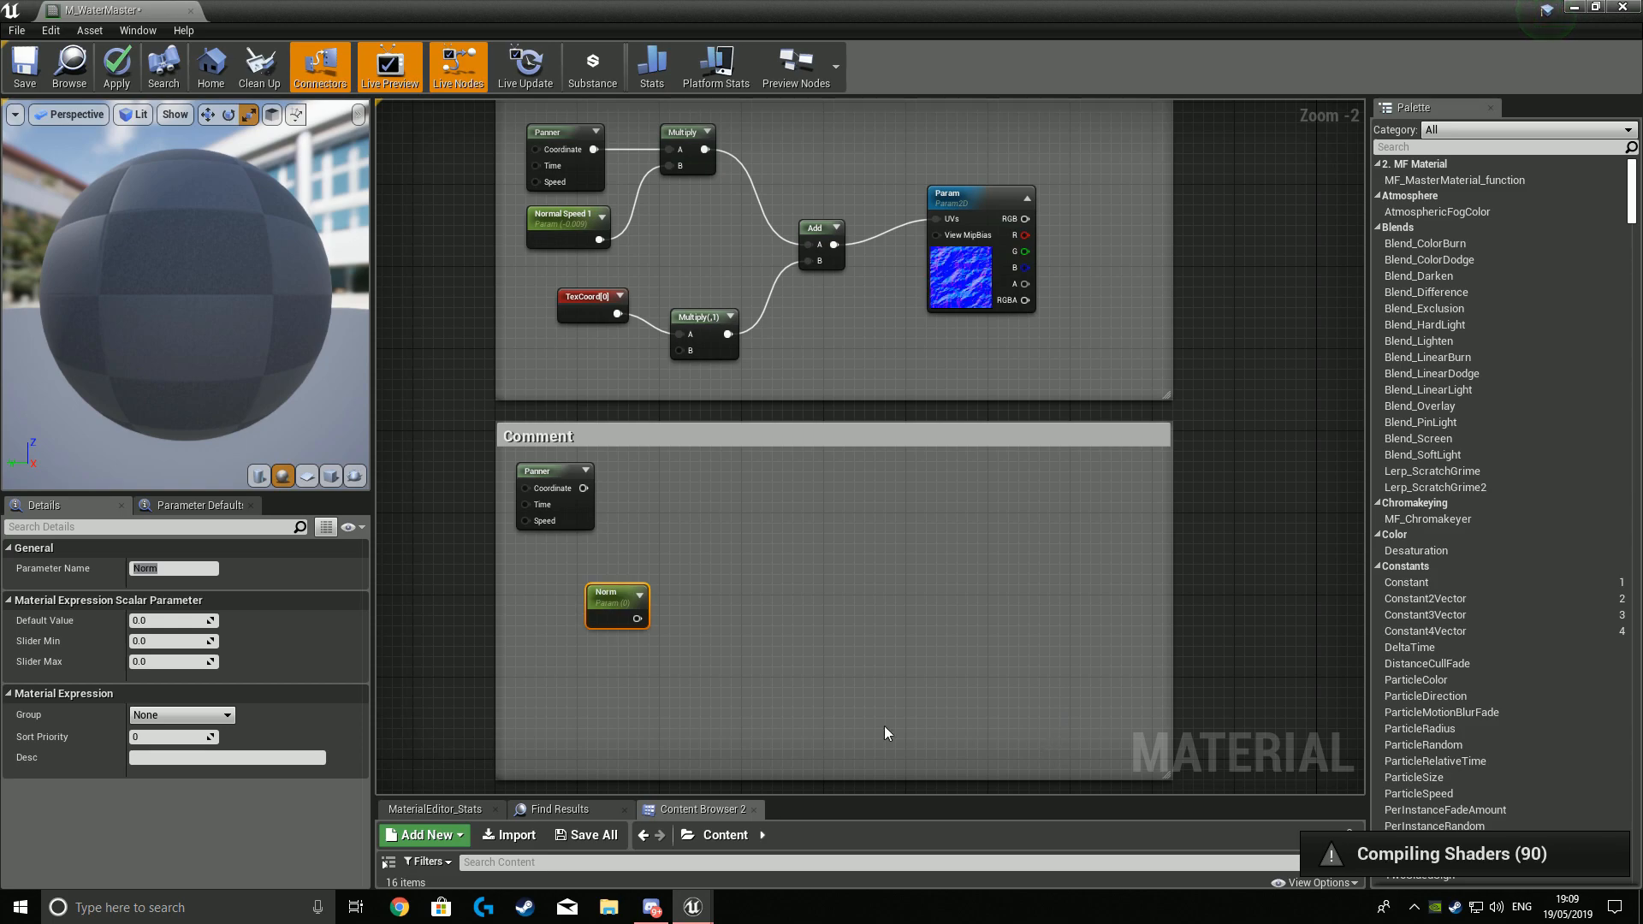
pyautogui.click(191, 572)
pyautogui.write('Norma')
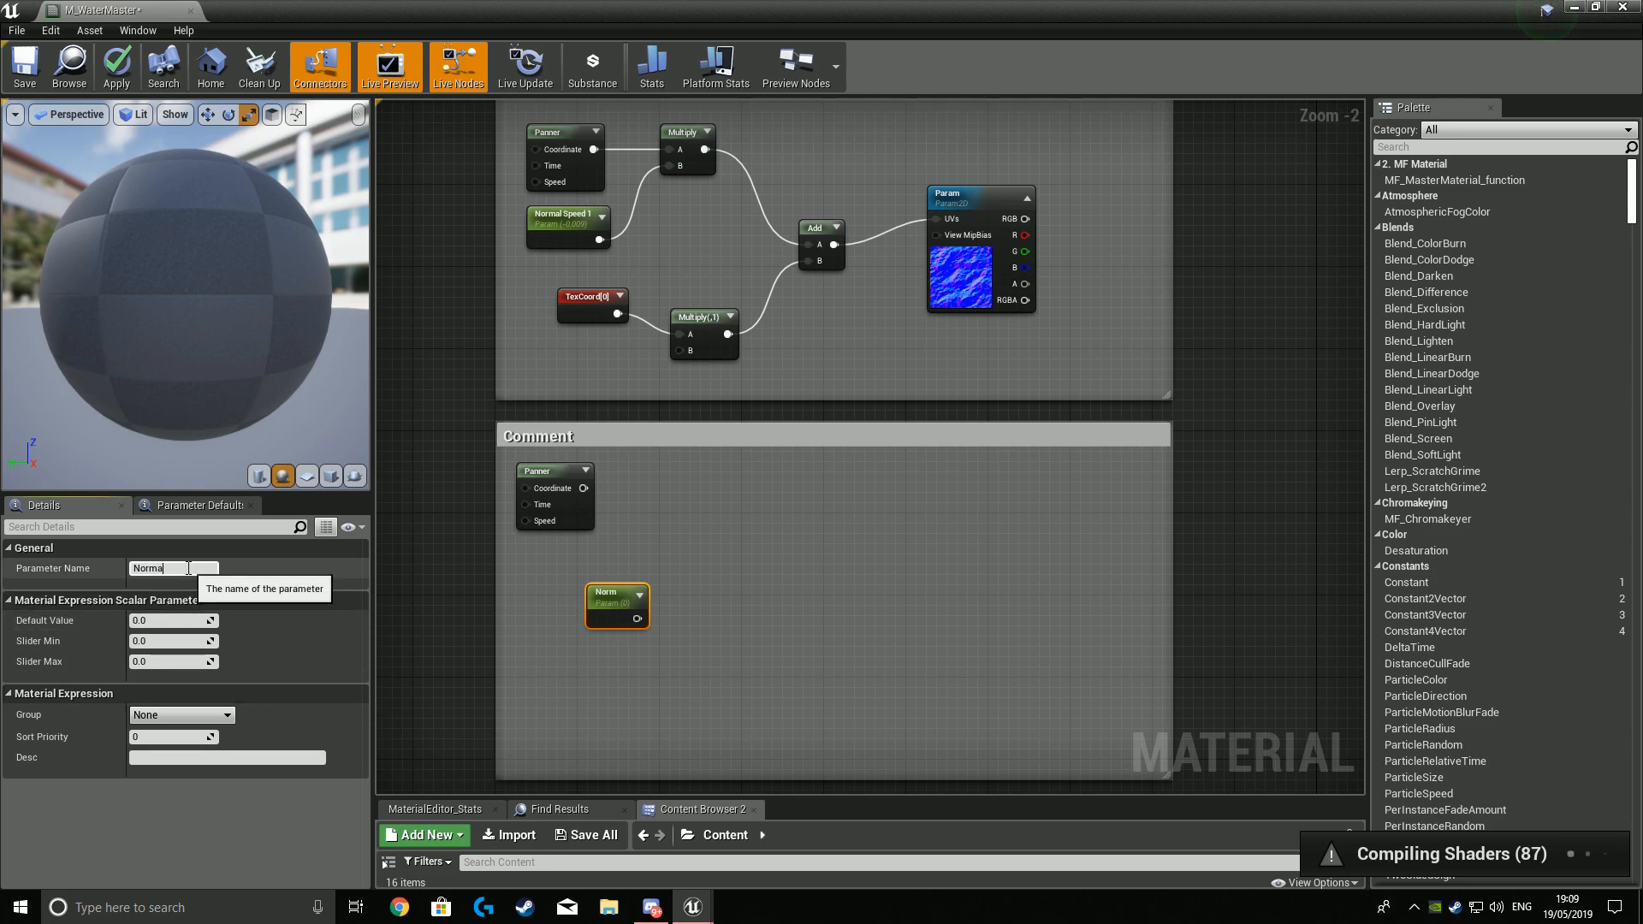
pyautogui.write('l Speed 2')
pyautogui.press('Return')
# Assign the Normal Speed 2 parameter to the Normal group with sort priority 2.
pyautogui.click(225, 715)
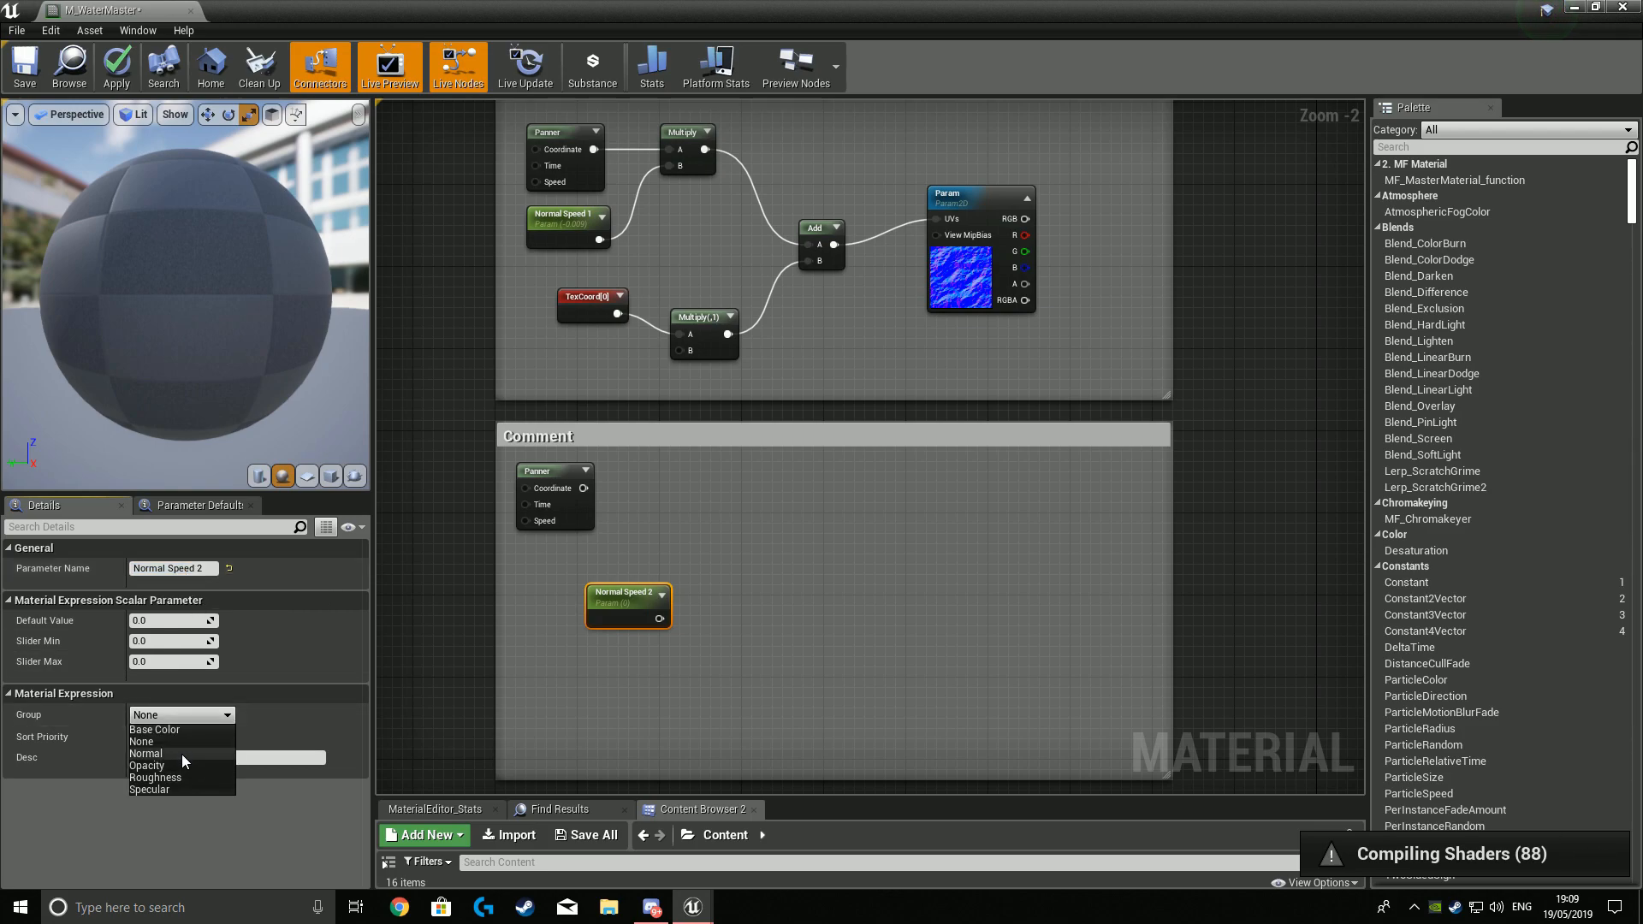
pyautogui.click(179, 753)
pyautogui.click(188, 737)
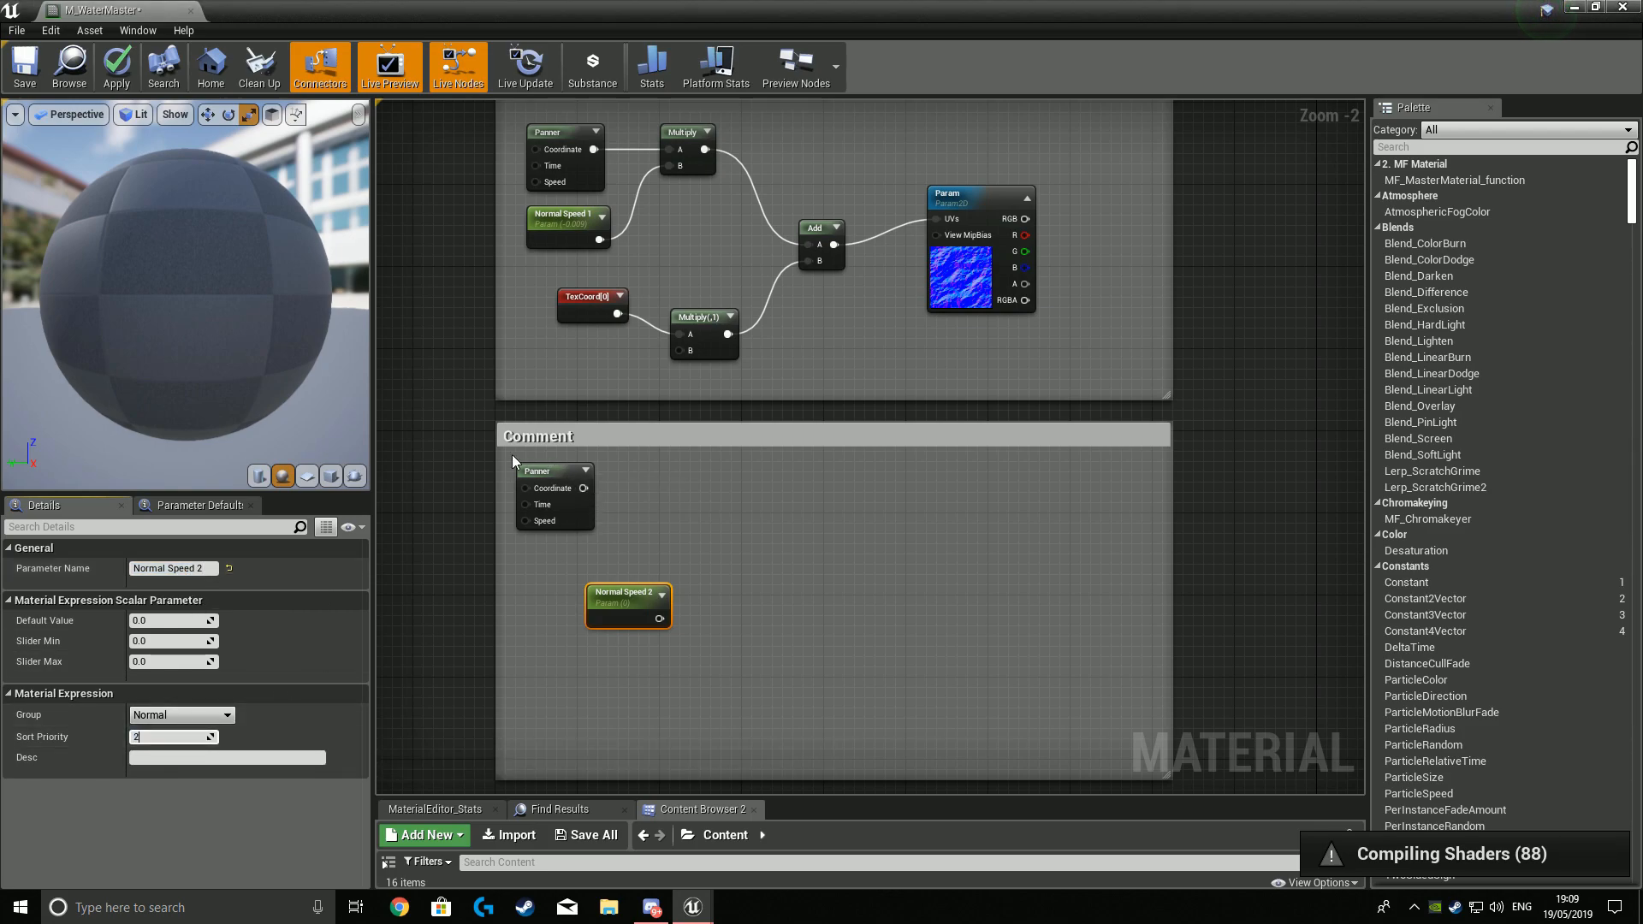
pyautogui.click(434, 443)
# Set the sort priority of the texture parameter in the Normal 1 comment box to 1.
pyautogui.moveTo(434, 443); pyautogui.dragTo(439, 565, button='right')
pyautogui.click(551, 350)
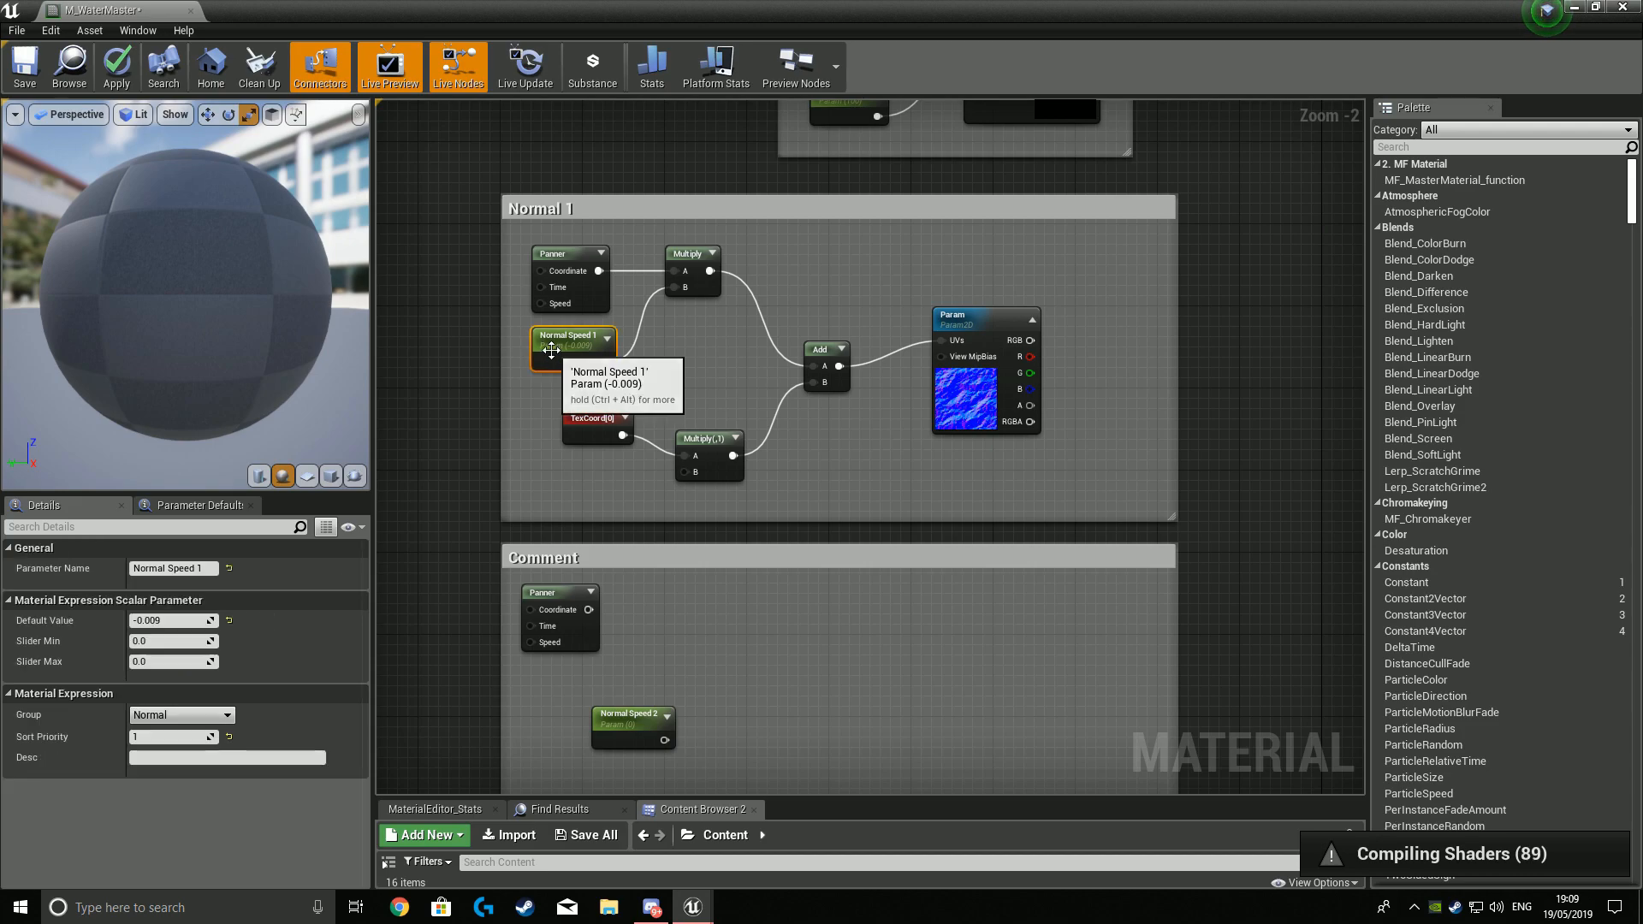
pyautogui.click(477, 373)
pyautogui.click(969, 322)
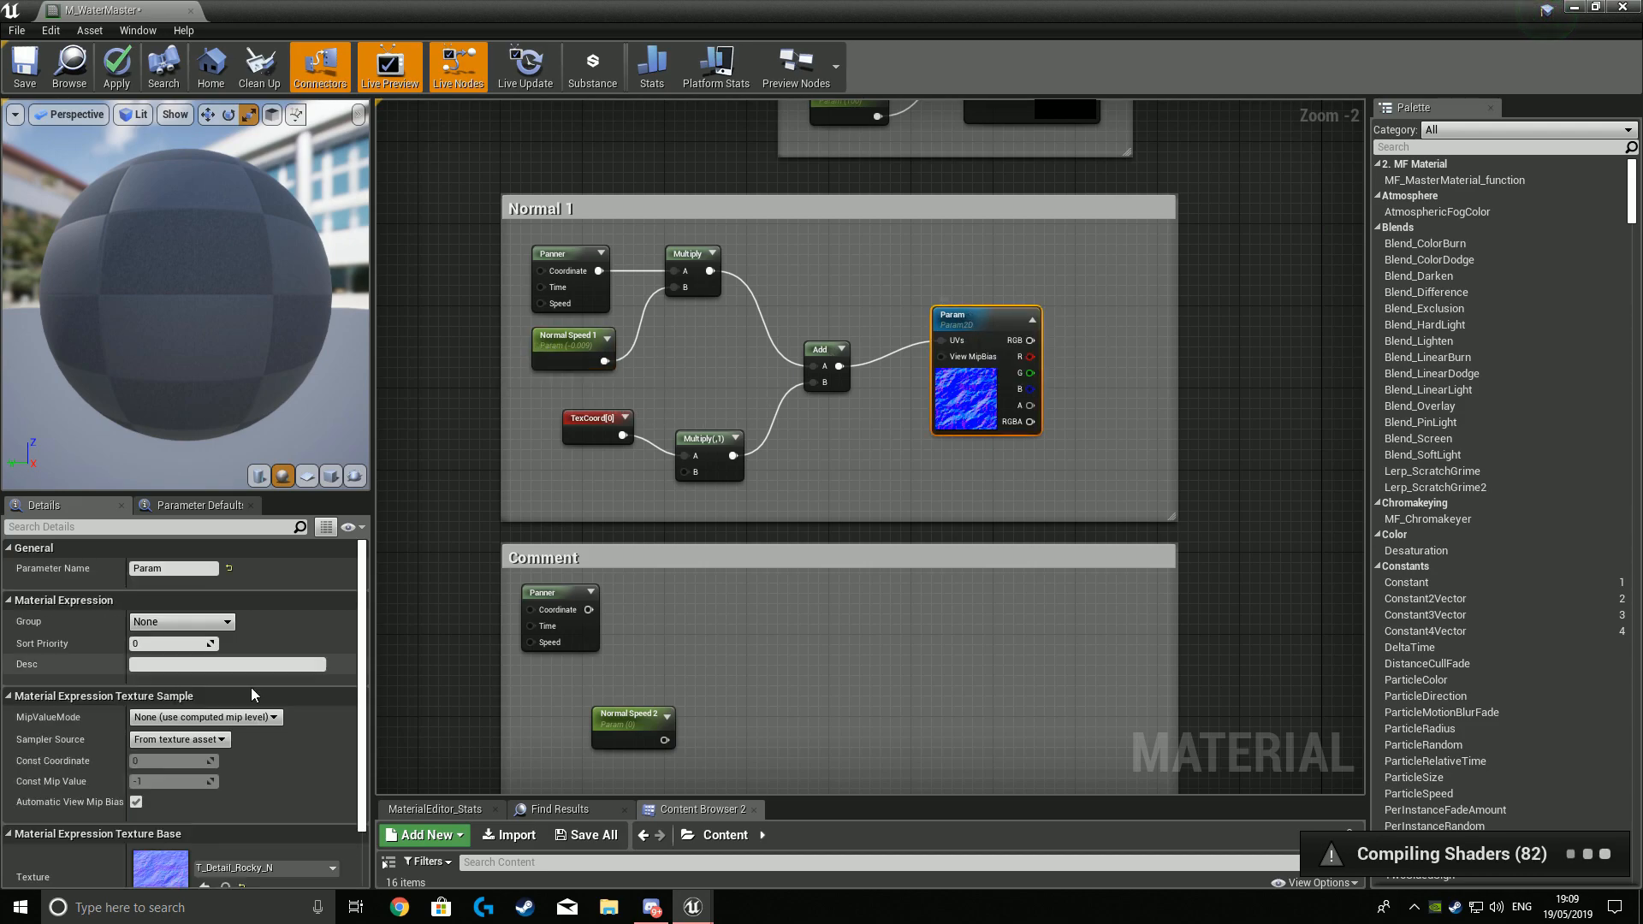
pyautogui.click(178, 644)
pyautogui.write('1')
pyautogui.click(474, 476)
pyautogui.moveTo(474, 477); pyautogui.dragTo(442, 429, button='right')
# Rename the texture parameter in the Normal 1 comment box as Normal 1.
pyautogui.click(934, 332)
pyautogui.click(171, 568)
pyautogui.write('Normal')
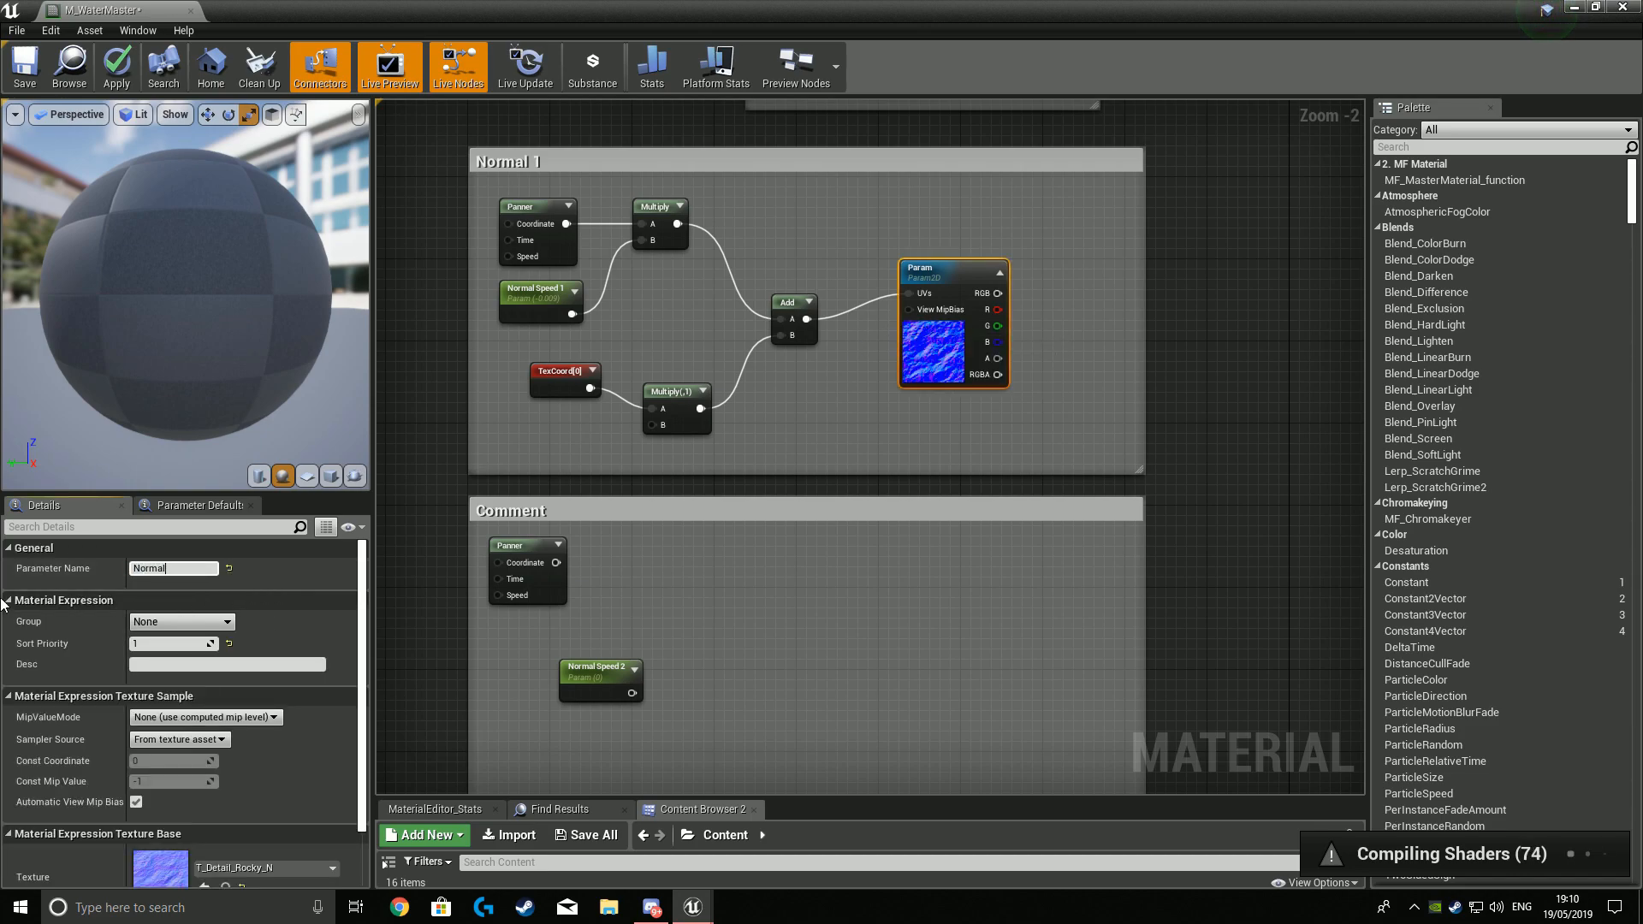
pyautogui.write(' 1')
pyautogui.press('Return')
# Move Normal Speed 2 directly below the new Panner and set its default value to -0.009.
pyautogui.moveTo(603, 668); pyautogui.dragTo(531, 627)
pyautogui.click(206, 620)
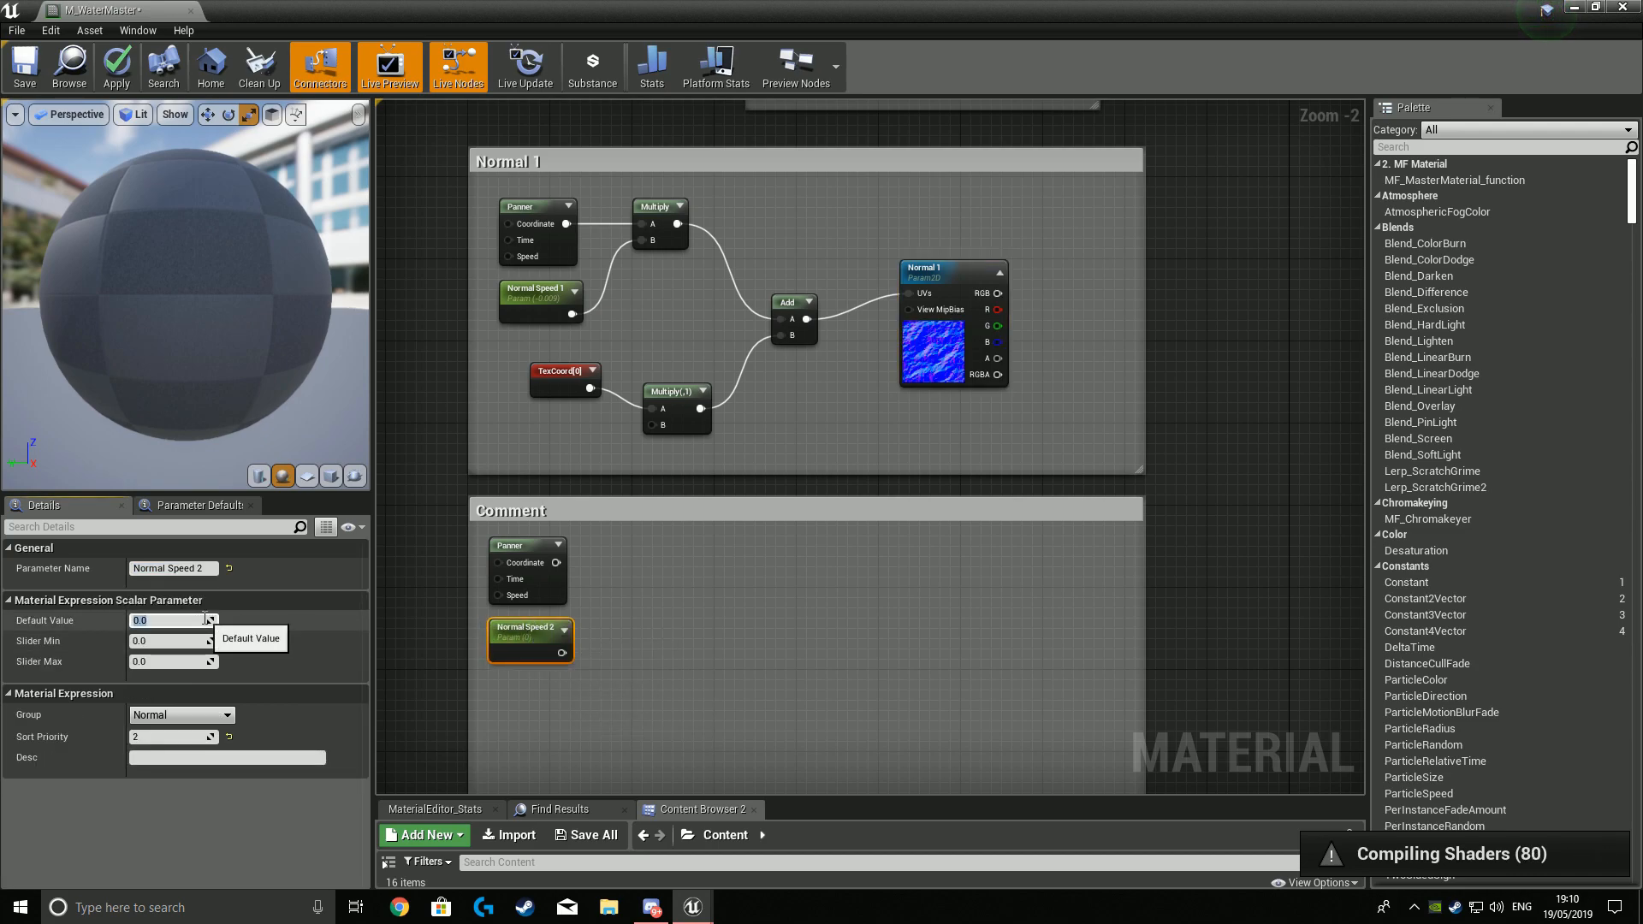
pyautogui.write('-0.009')
pyautogui.press('Return')
pyautogui.click(473, 578)
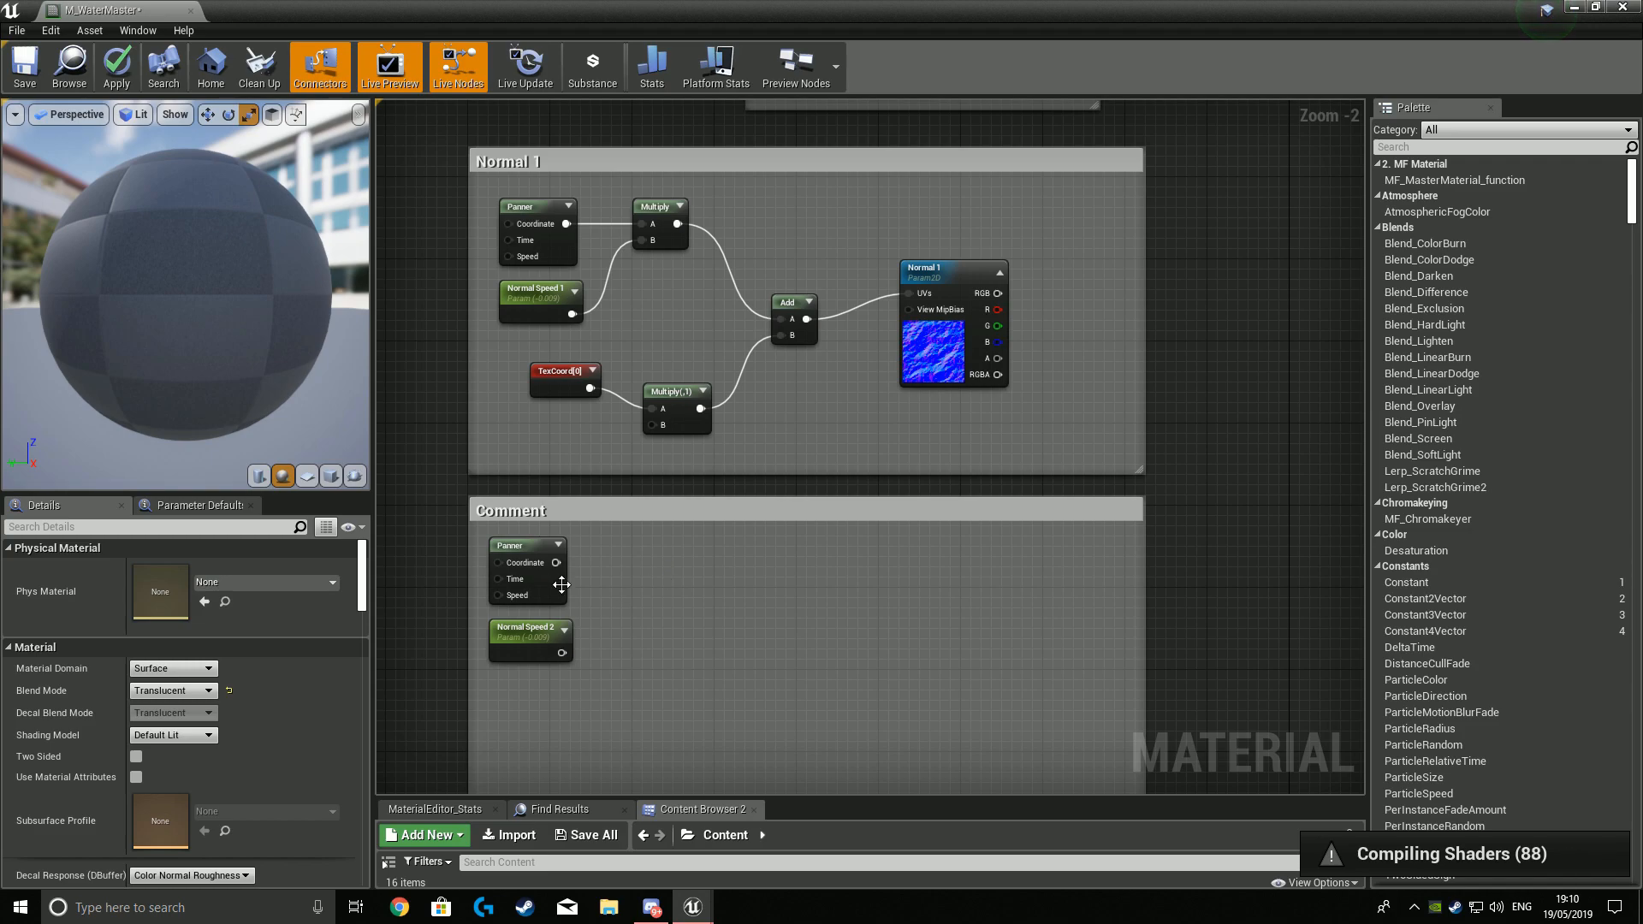
# Add a Multiply node beside the new Panner, with the Panner feeding input A and Normal Speed 2 feeding input B.
pyautogui.click(650, 572)
pyautogui.moveTo(556, 562); pyautogui.dragTo(662, 598)
pyautogui.moveTo(561, 652); pyautogui.dragTo(667, 556)
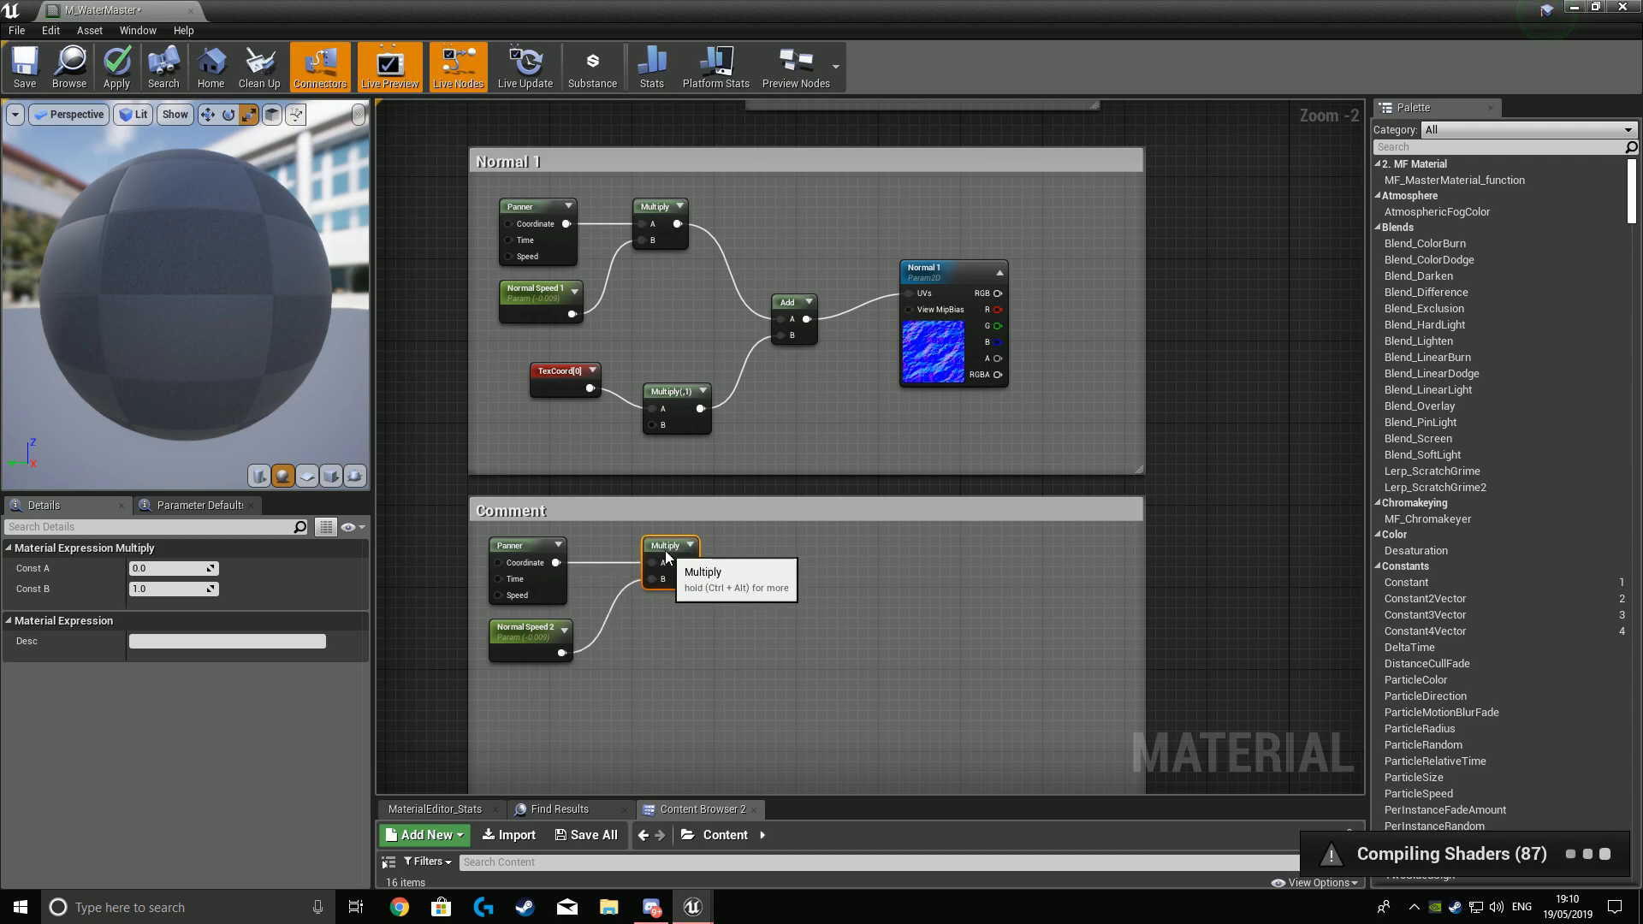
# Add an Add node in the new comment box and connect the Multiply output to its input A.
pyautogui.click(888, 637)
pyautogui.click(813, 667)
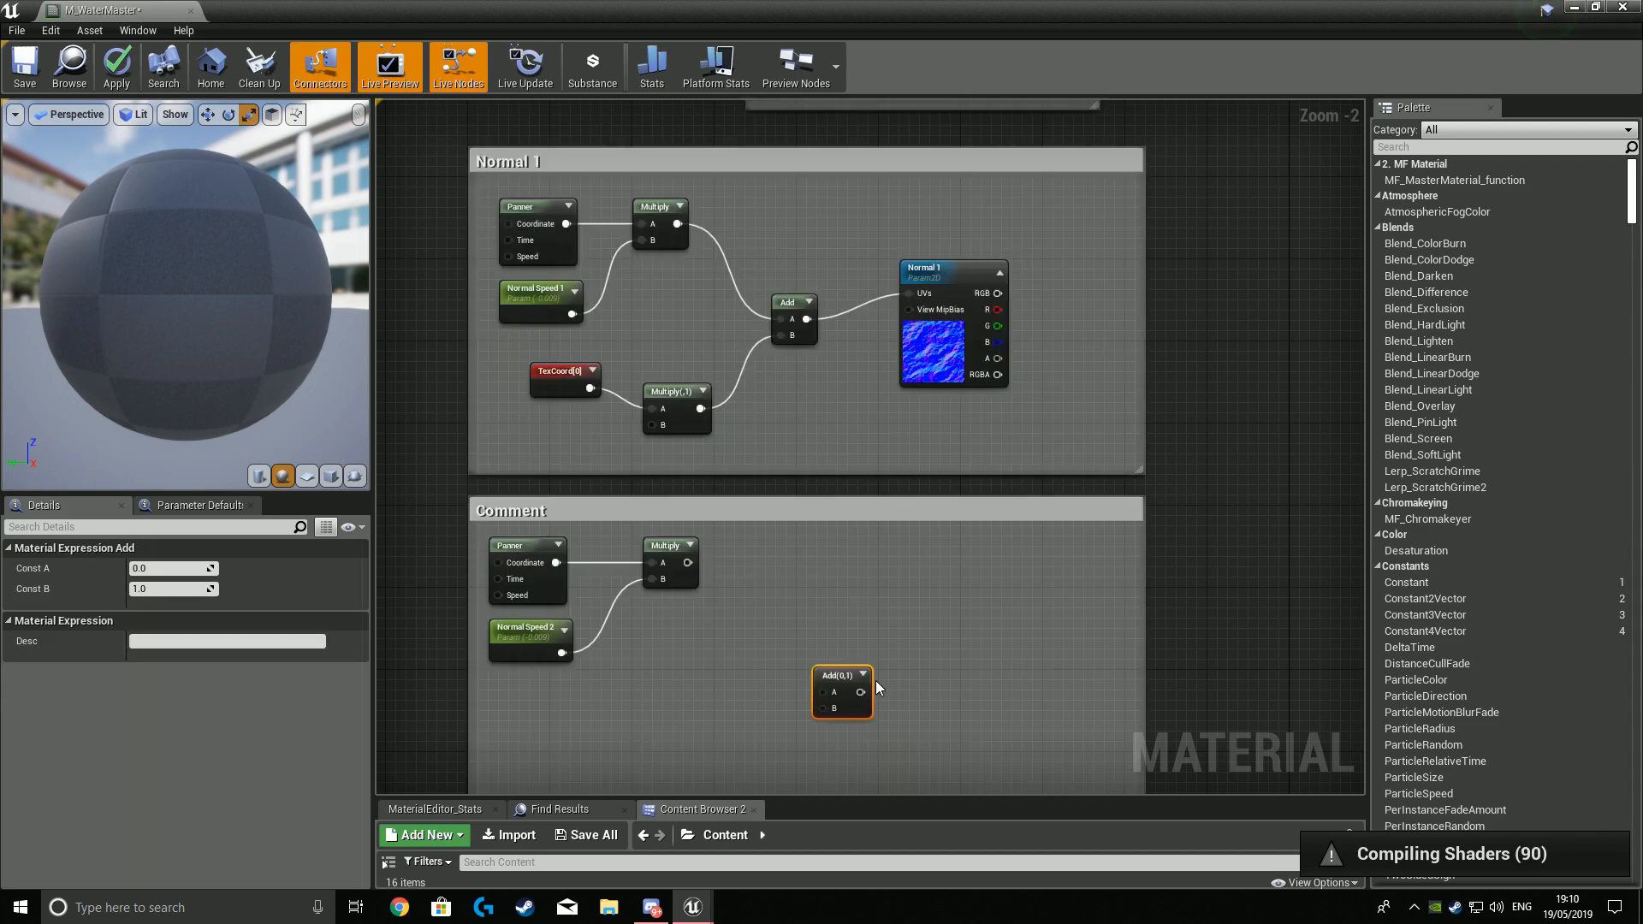
pyautogui.moveTo(688, 562); pyautogui.dragTo(794, 618)
pyautogui.moveTo(1208, 599); pyautogui.dragTo(1338, 451, button='right')
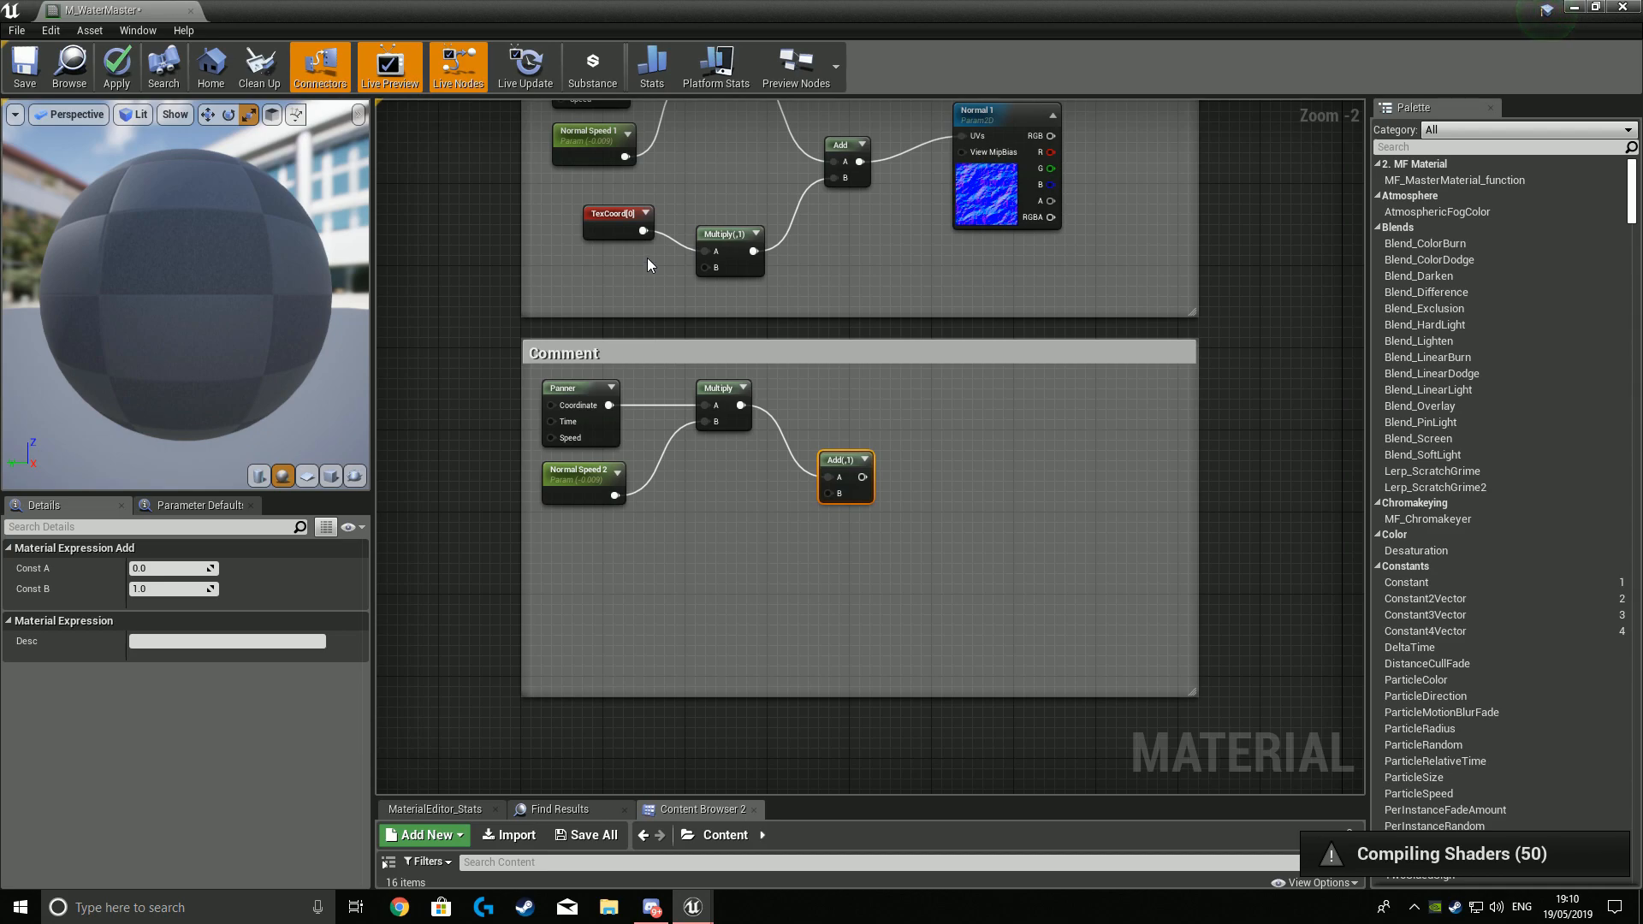
pyautogui.click(1214, 548)
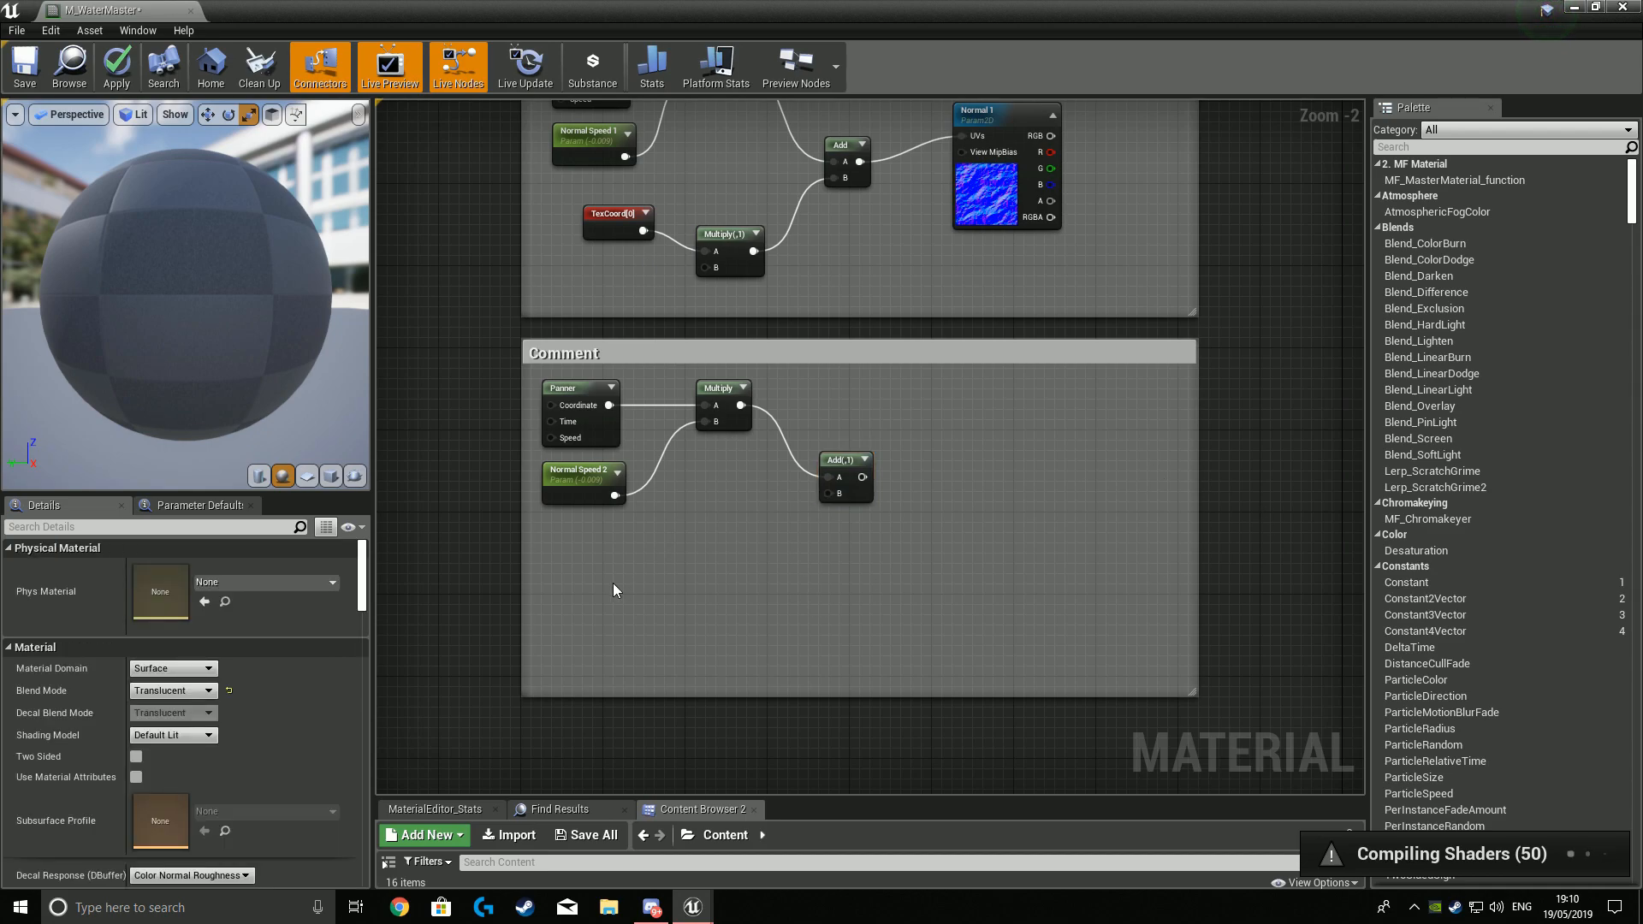
# Add a TextureCoordinate node below Normal Speed 2.
pyautogui.press('u')
pyautogui.click(675, 613)
pyautogui.moveTo(705, 616); pyautogui.dragTo(634, 558)
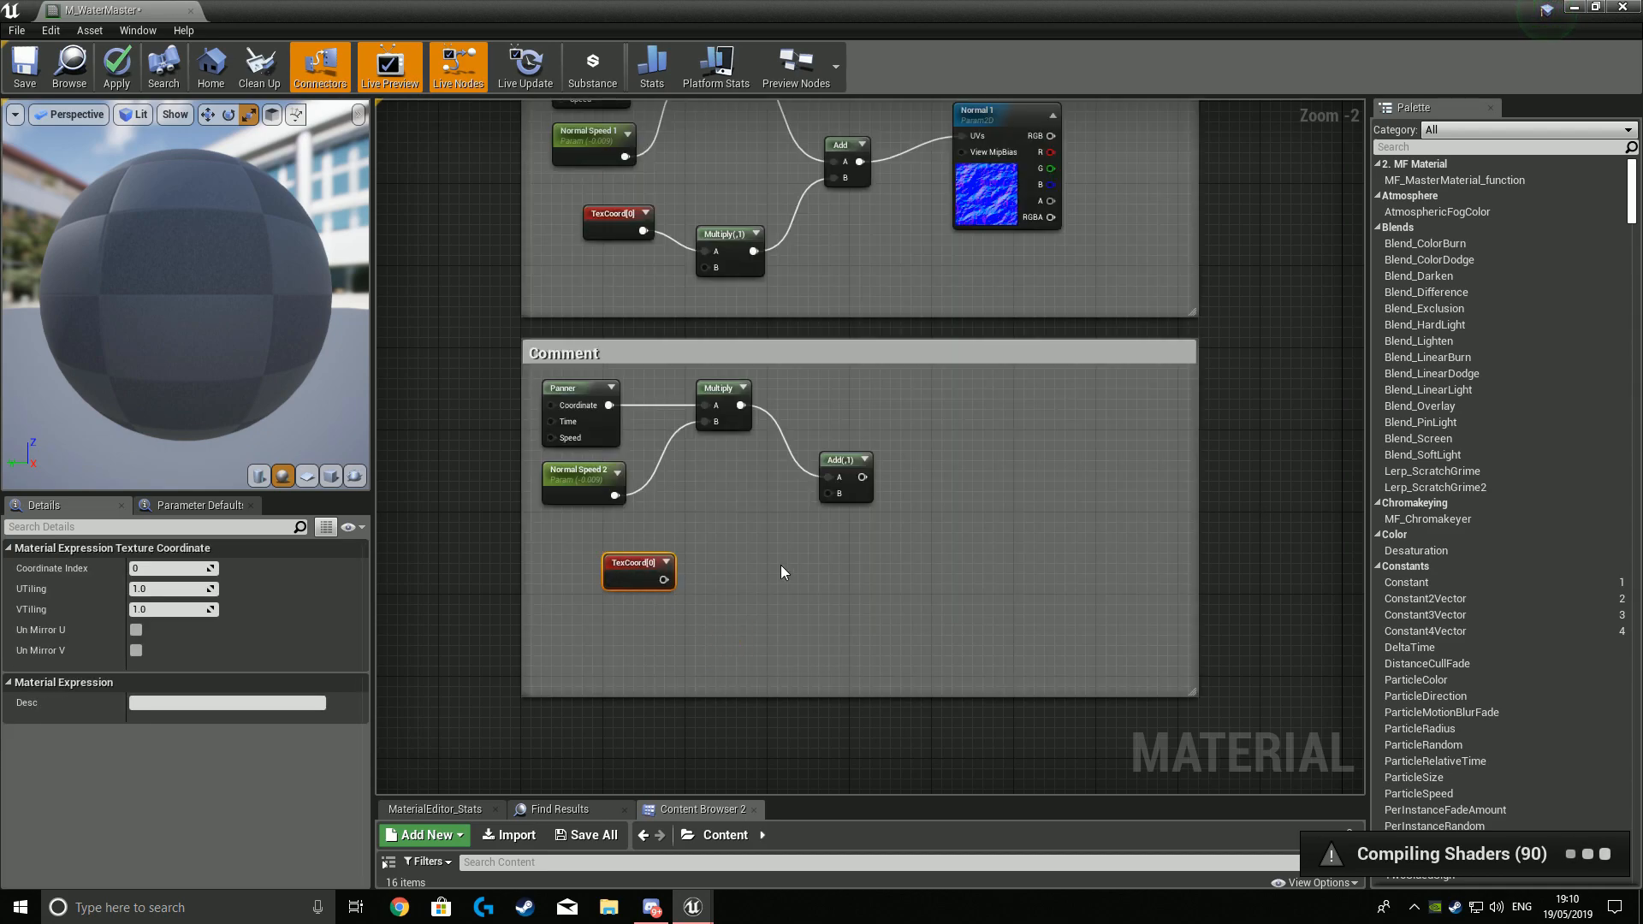
pyautogui.click(752, 569)
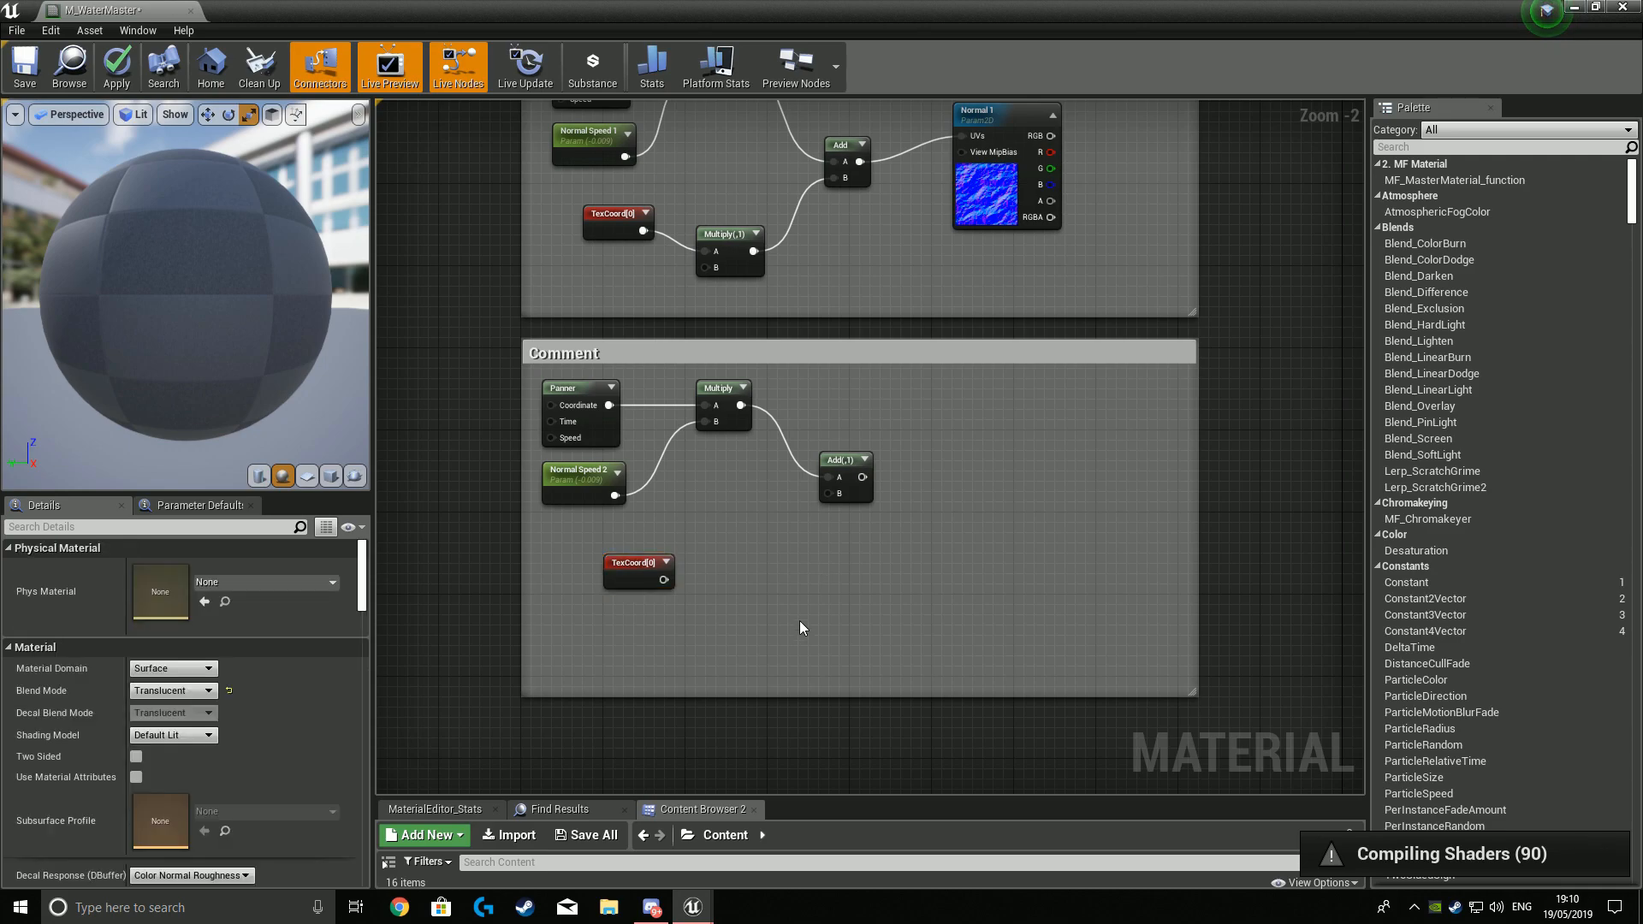
# Add a second Multiply node near the Add node and connect the TexCoord output to its input A.
pyautogui.press('m')
pyautogui.click(783, 566)
pyautogui.moveTo(663, 579); pyautogui.dragTo(717, 585)
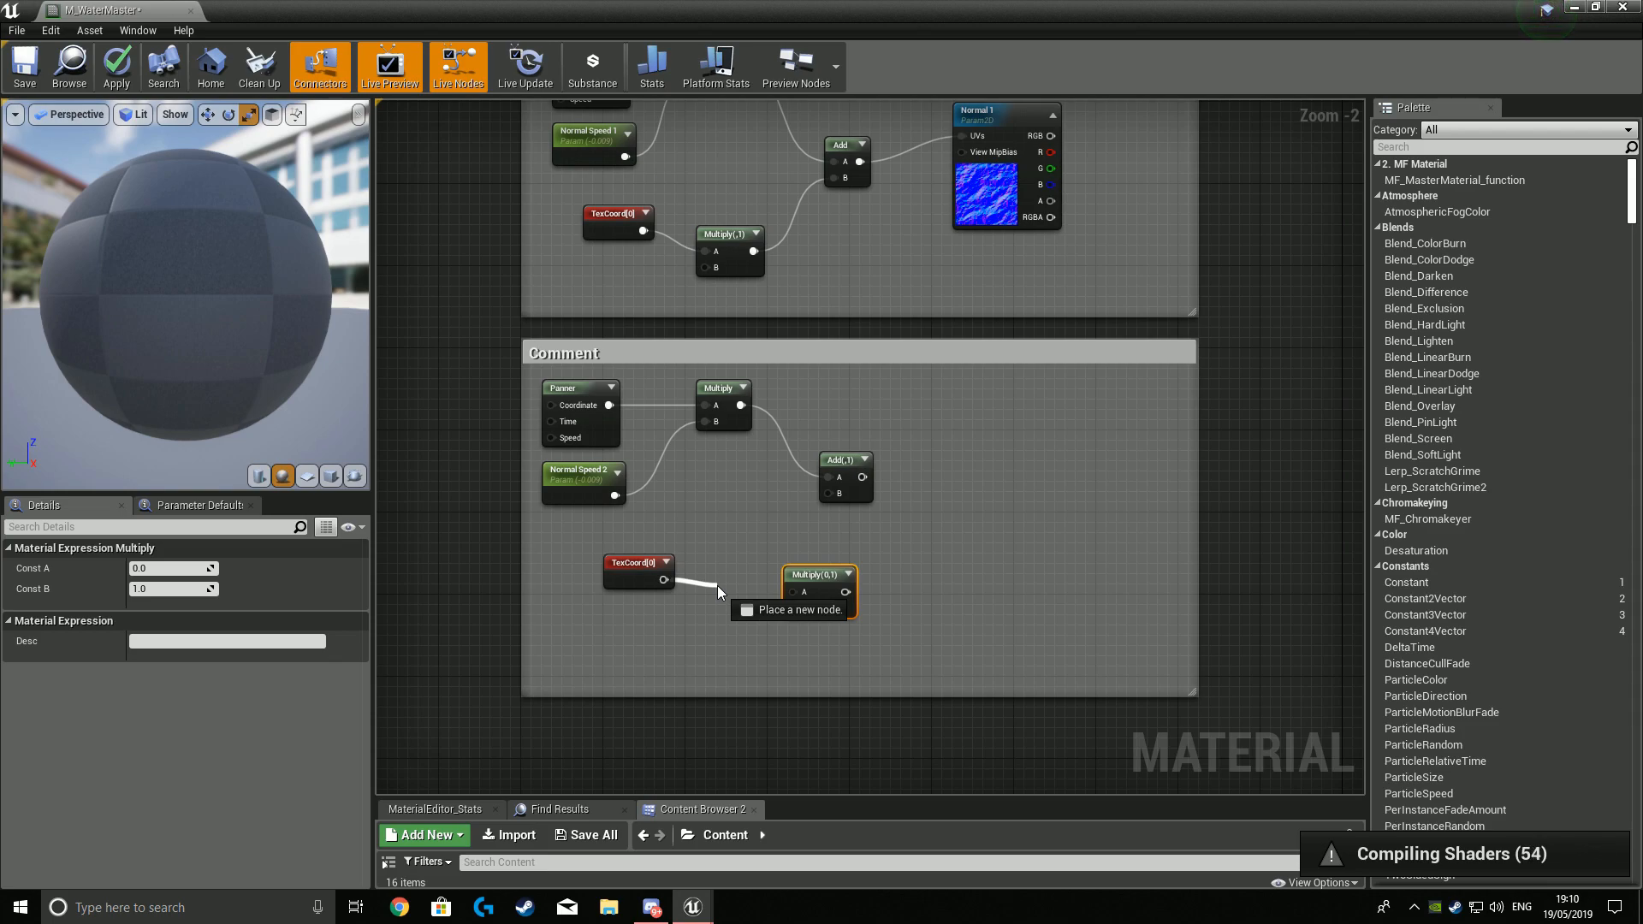
pyautogui.moveTo(717, 585); pyautogui.dragTo(745, 502)
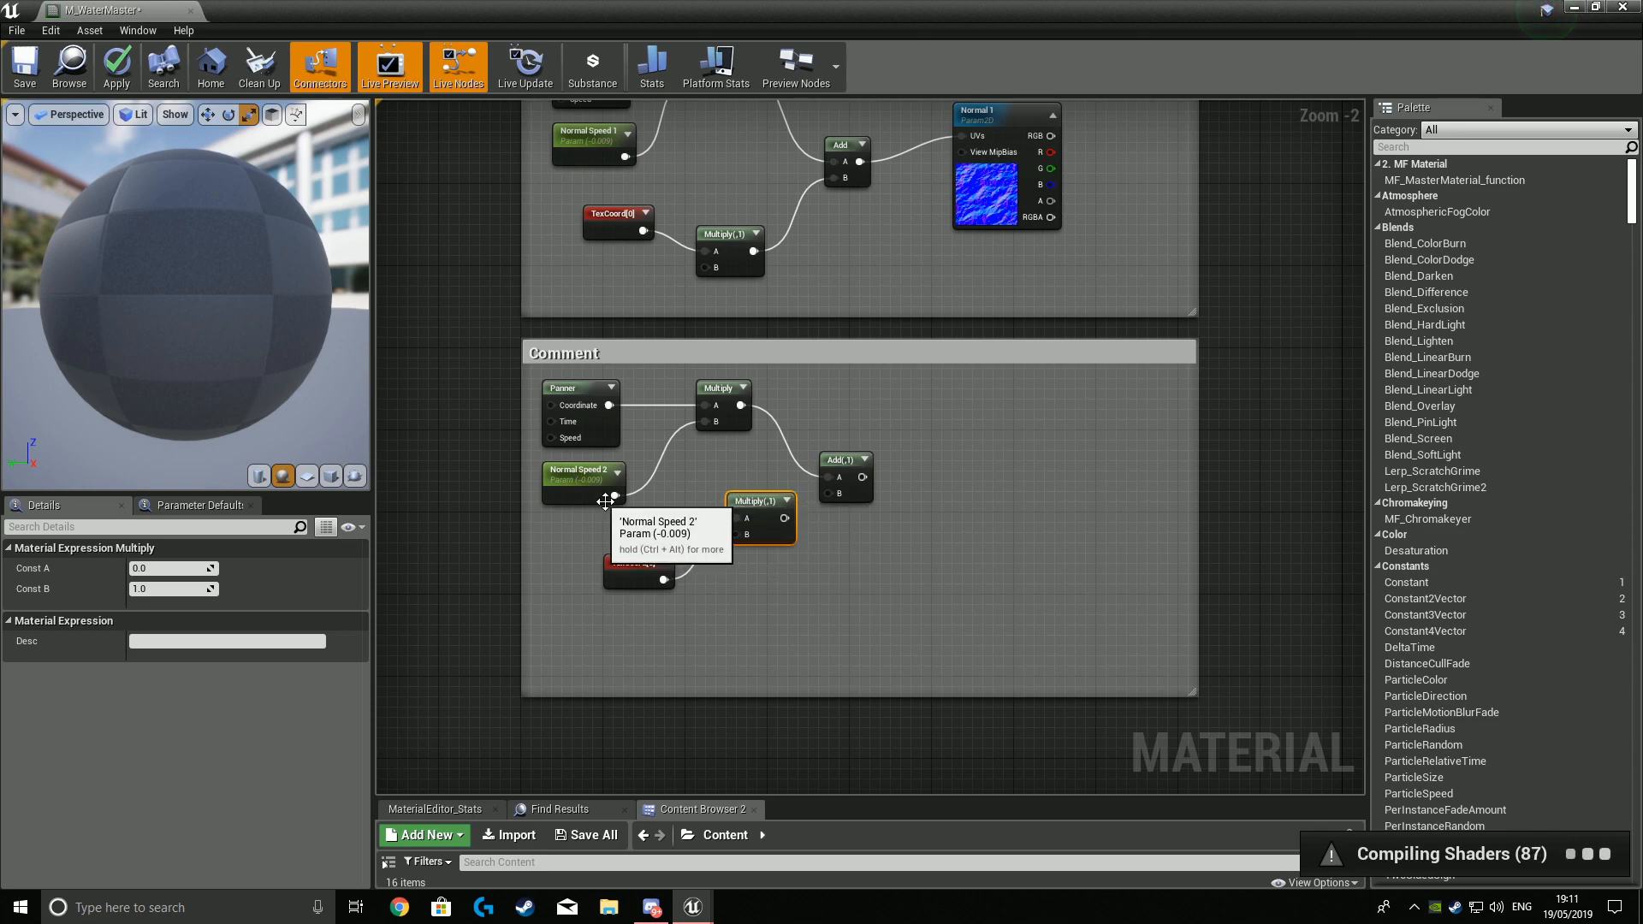
pyautogui.moveTo(615, 496); pyautogui.dragTo(619, 496)
pyautogui.click(652, 506)
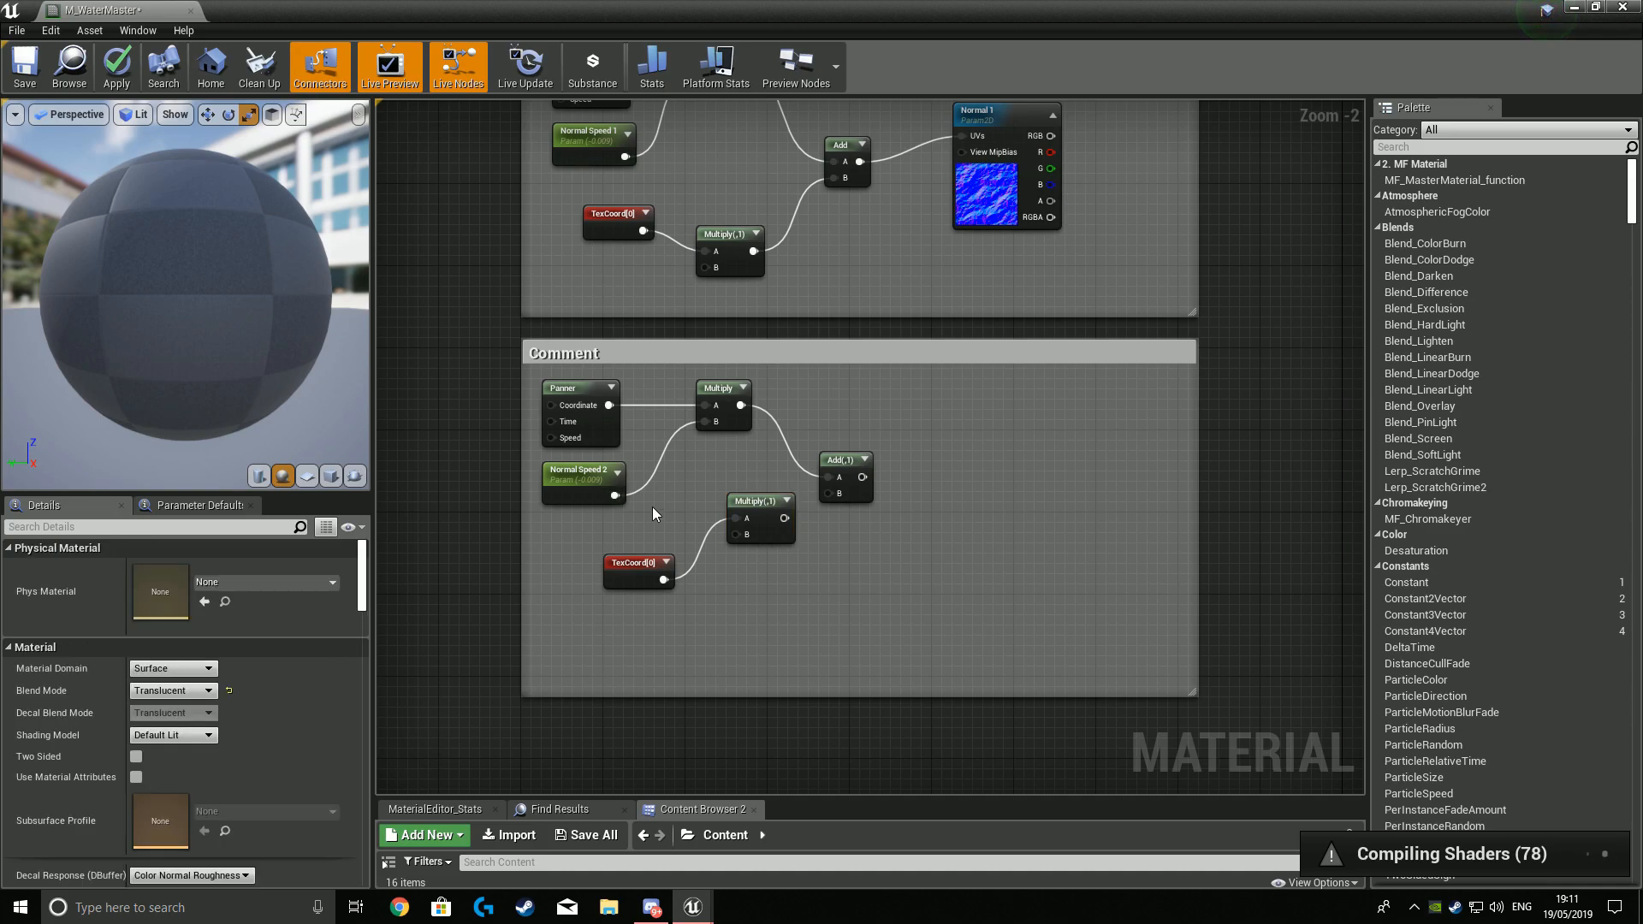
# Connect the second Multiply to input B of the Add node and shift the TexCoord and Multiply pair away from the Add node.
pyautogui.click(784, 530)
pyautogui.moveTo(784, 517); pyautogui.dragTo(834, 493)
pyautogui.click(1059, 526)
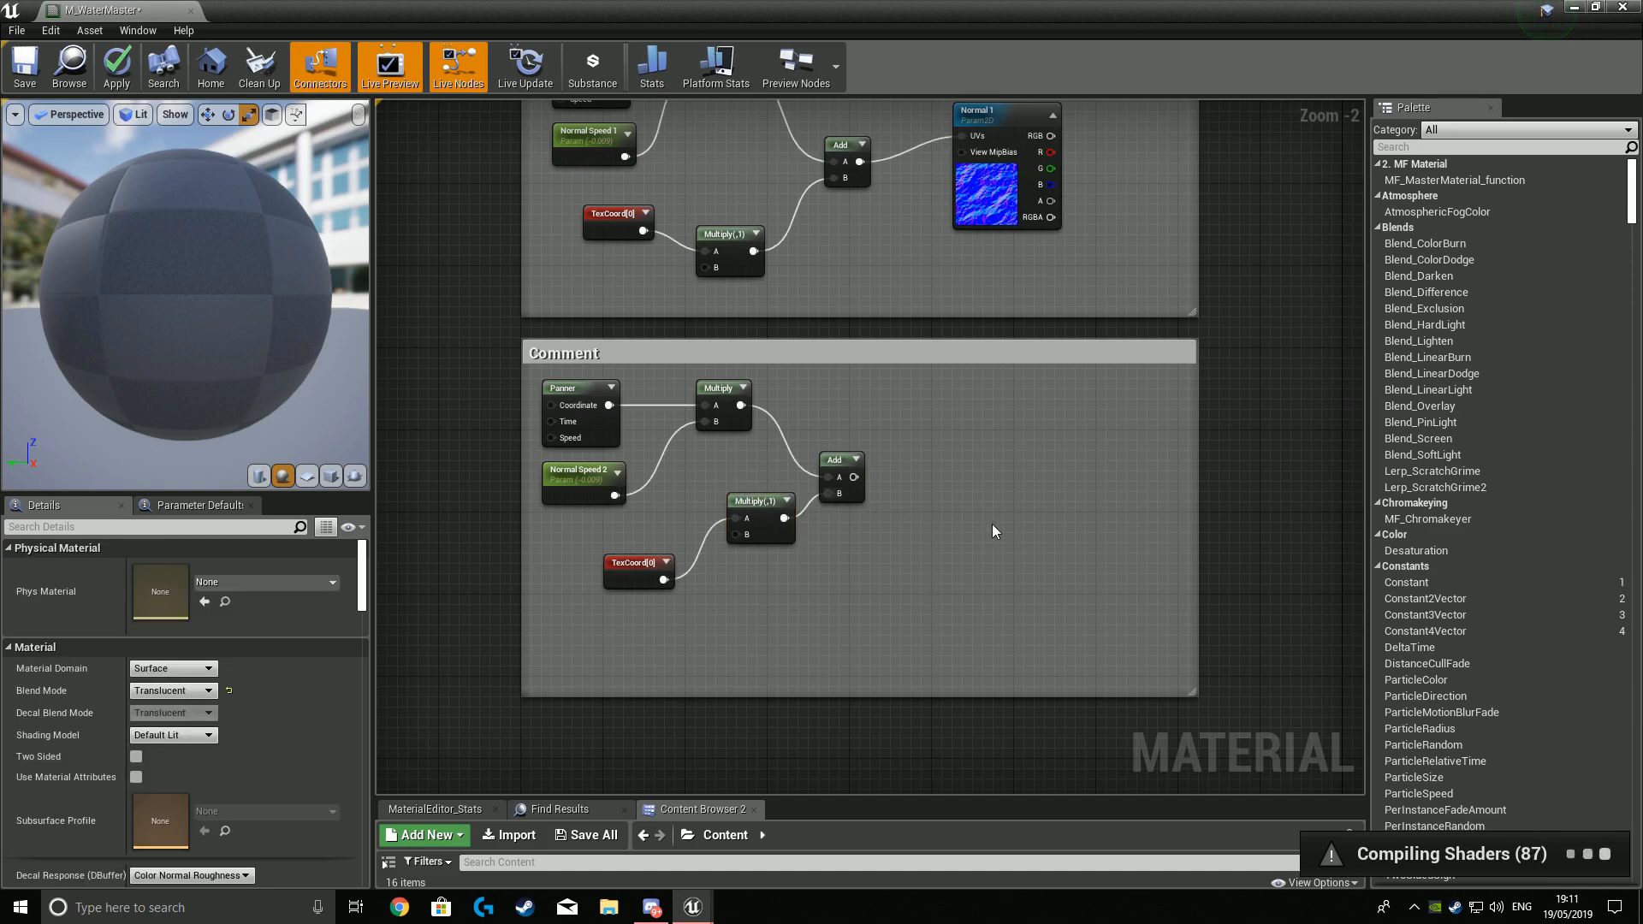
pyautogui.moveTo(599, 531); pyautogui.dragTo(777, 611)
pyautogui.moveTo(757, 501); pyautogui.dragTo(716, 511)
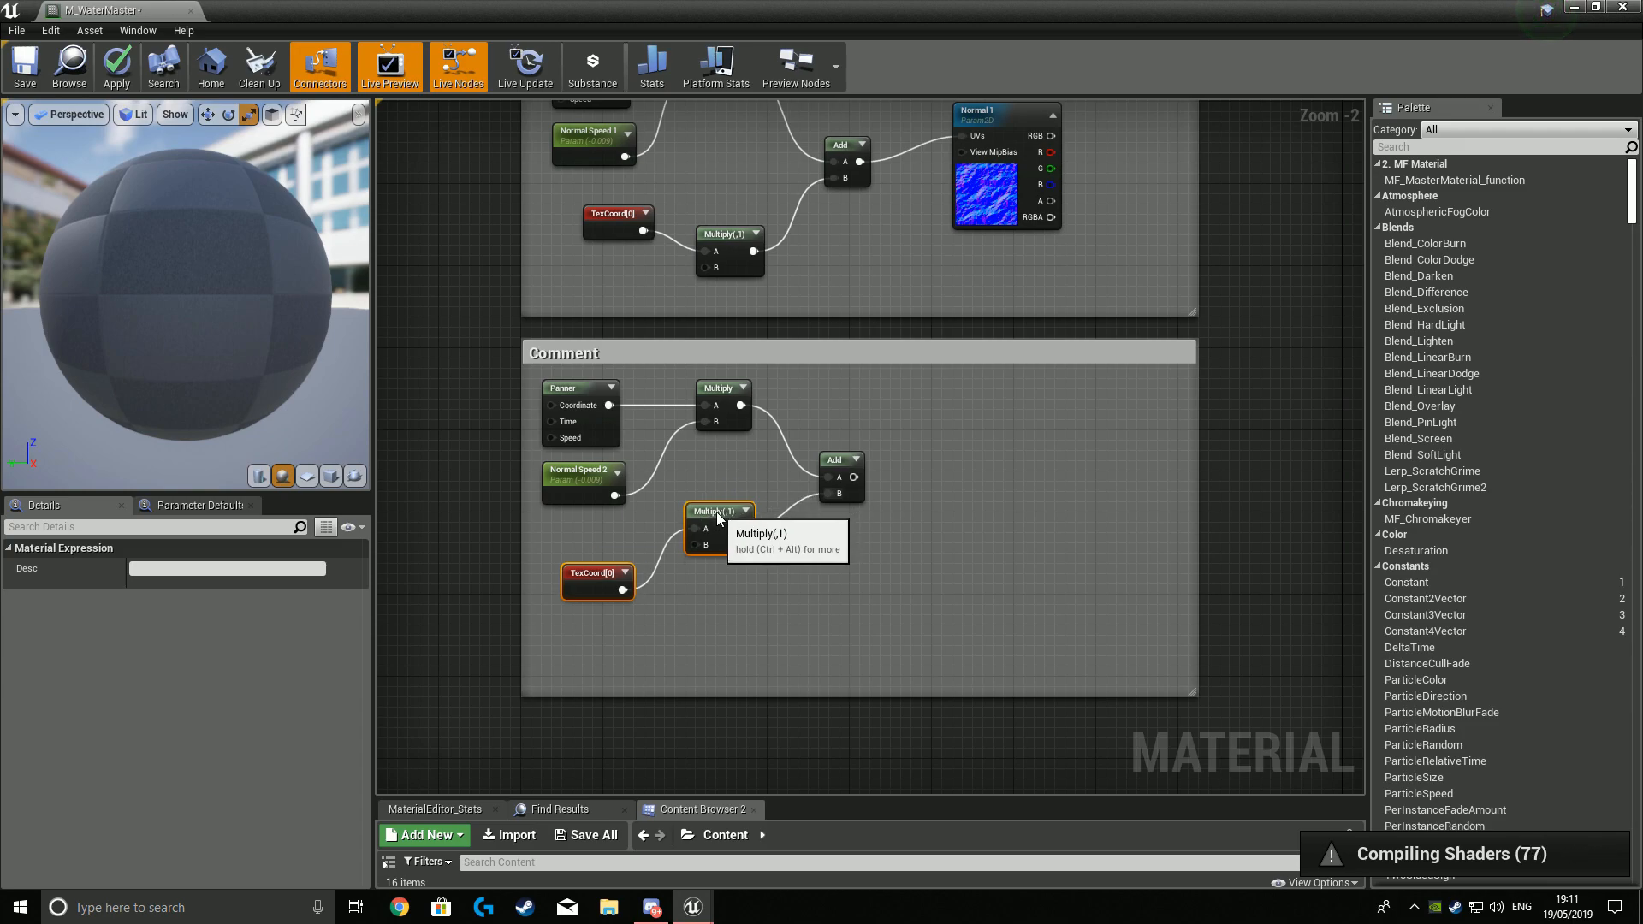
pyautogui.click(1139, 598)
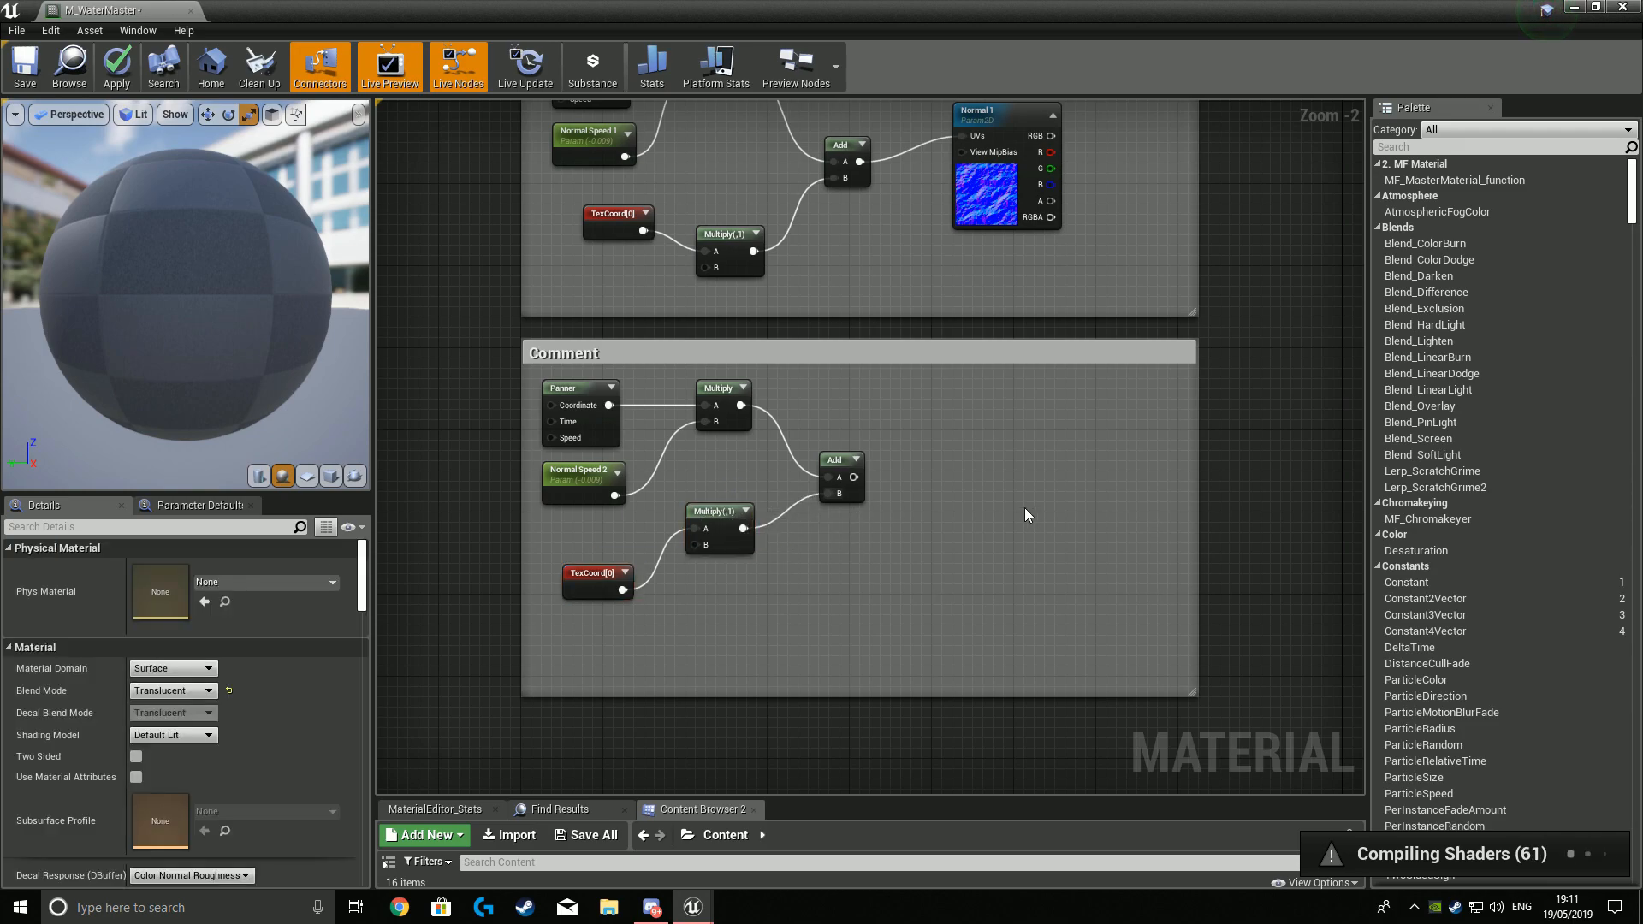
# Add a Texture Sample node to the new comment box, convert it to a parameter and name it Normal 2.
pyautogui.click(966, 495)
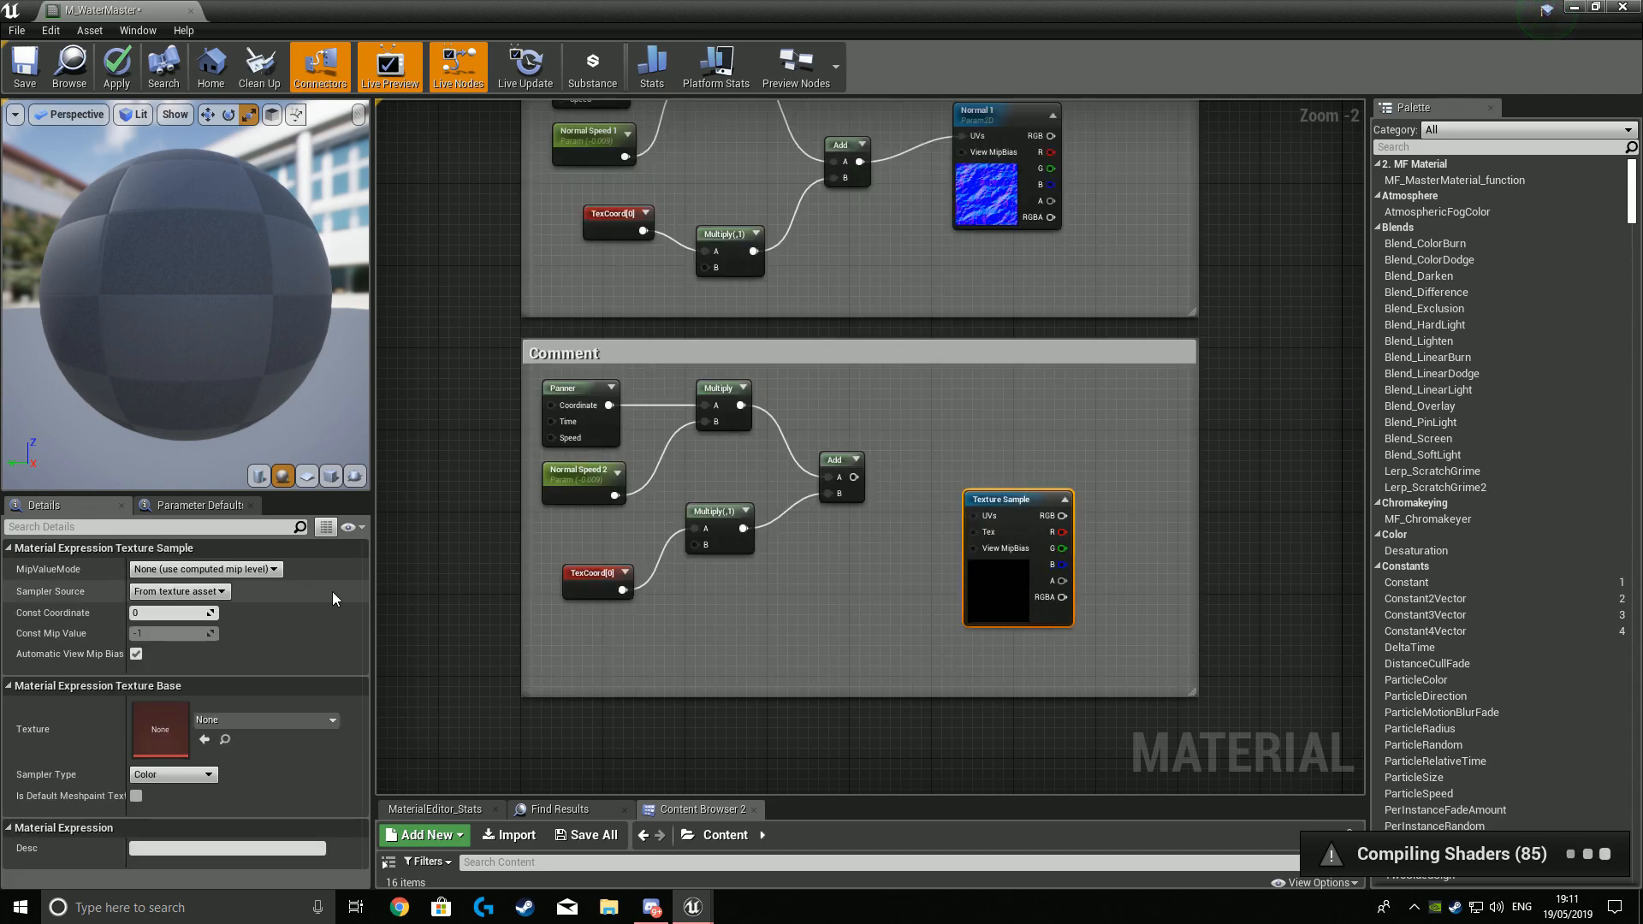
pyautogui.rightClick(1023, 567)
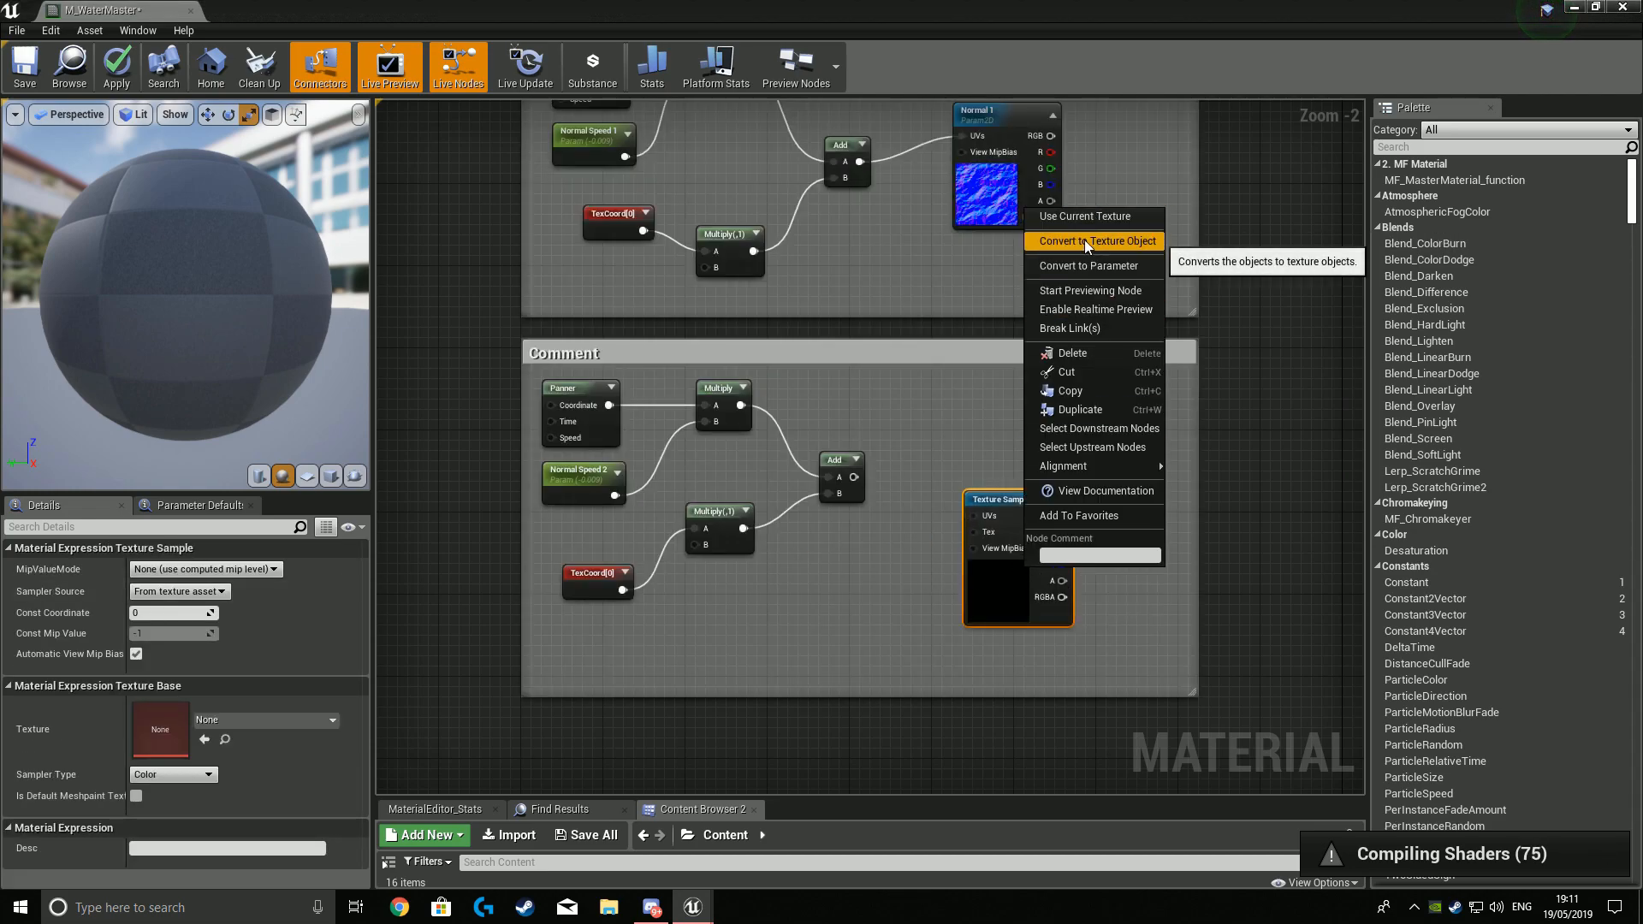
pyautogui.click(1079, 265)
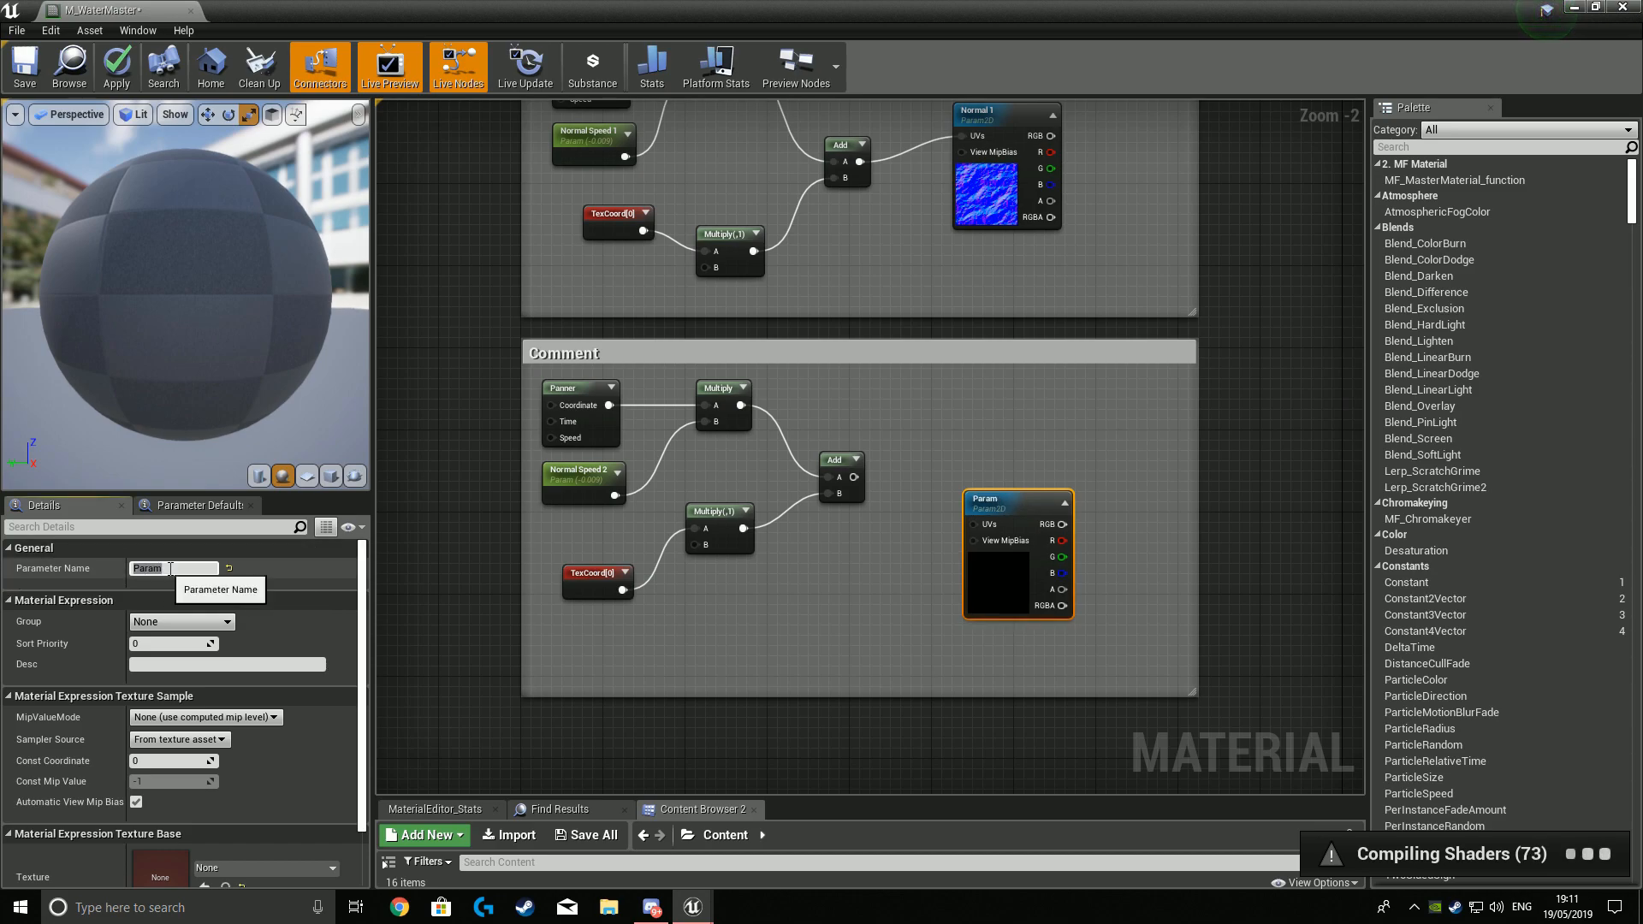
pyautogui.write('Normal 2')
pyautogui.press('Return')
# Assign the Normal 2 texture parameter to the Normal group with sort priority 2.
pyautogui.click(227, 621)
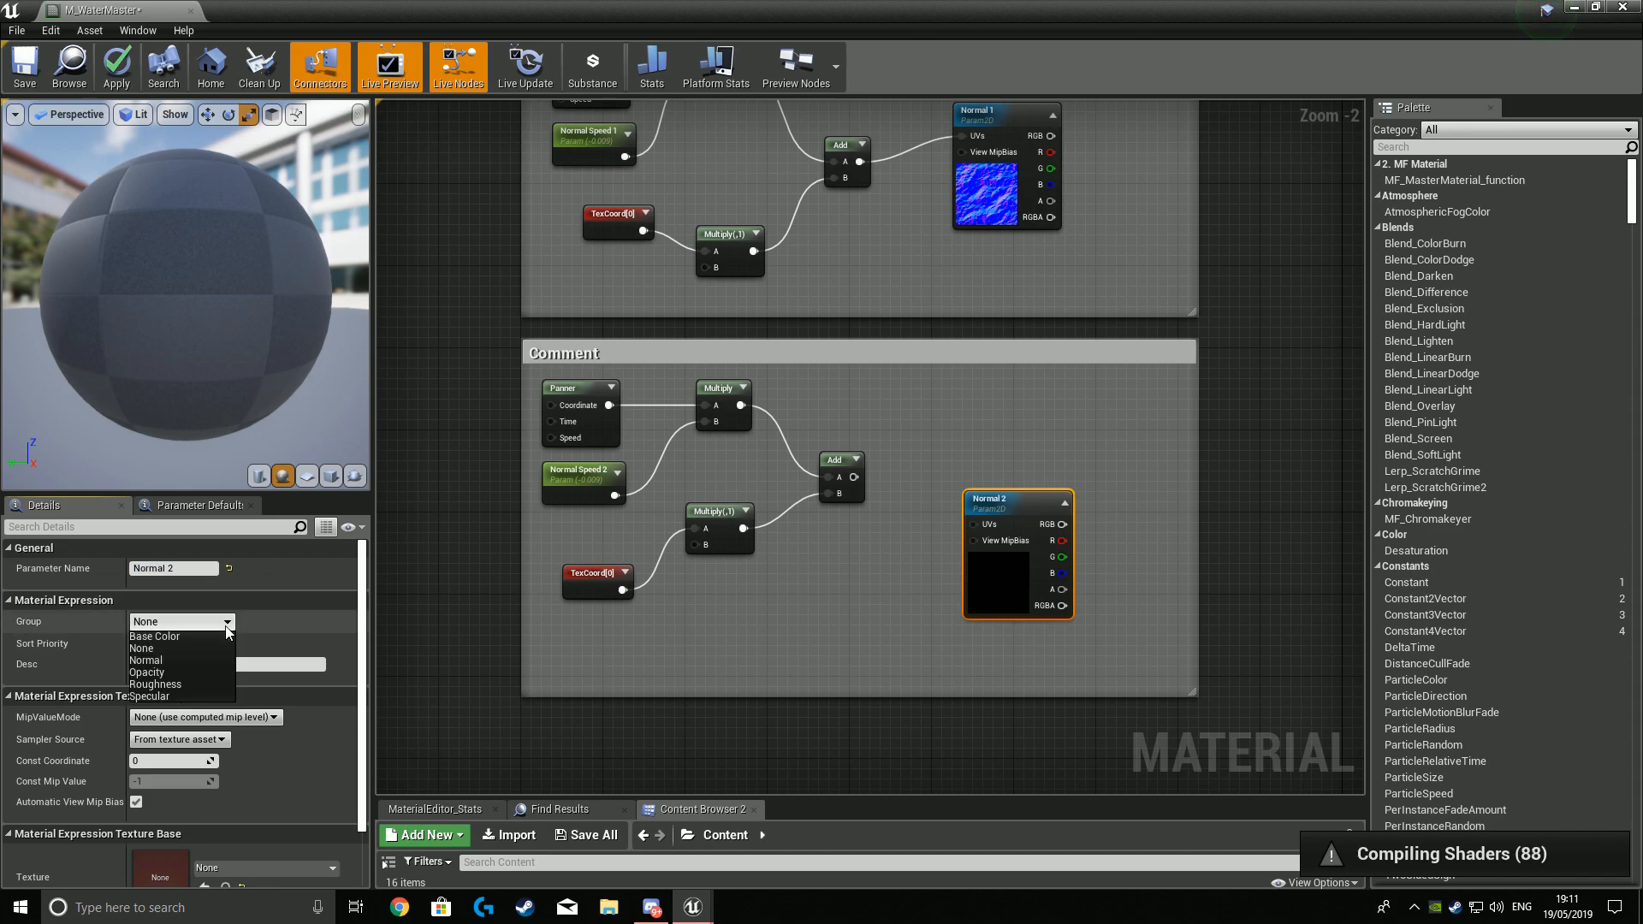
pyautogui.click(145, 659)
pyautogui.click(171, 643)
pyautogui.write('2')
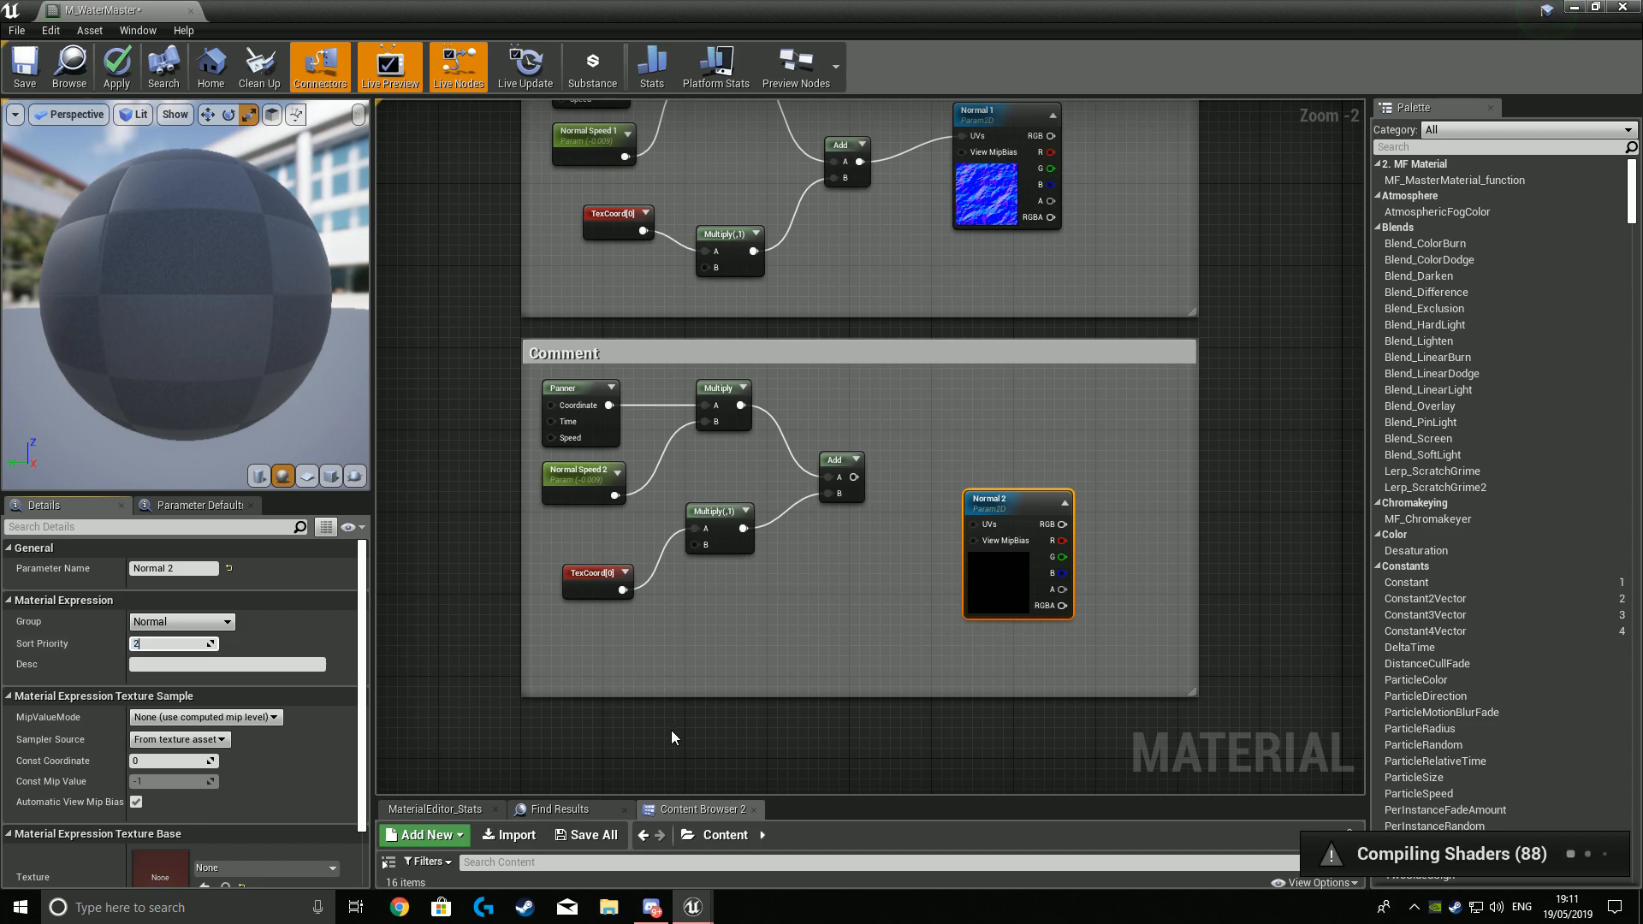
pyautogui.click(673, 733)
# Align the Normal 2 texture parameter with the Add node and connect the Add output to its UVs input.
pyautogui.click(564, 496)
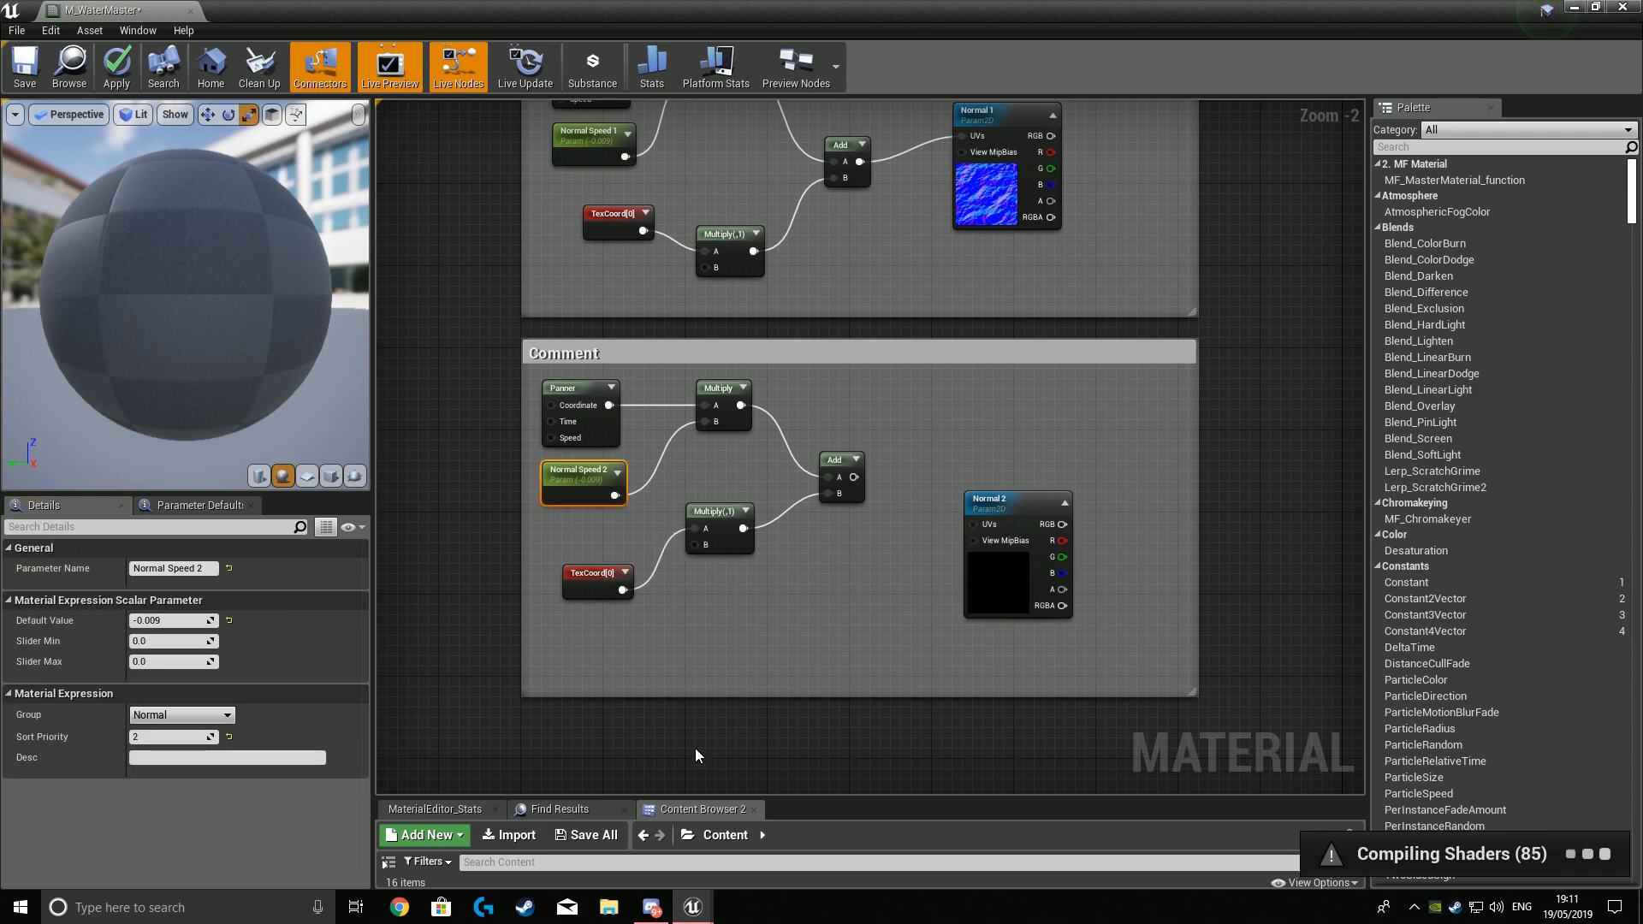
pyautogui.click(722, 737)
pyautogui.moveTo(871, 728); pyautogui.dragTo(793, 767, button='right')
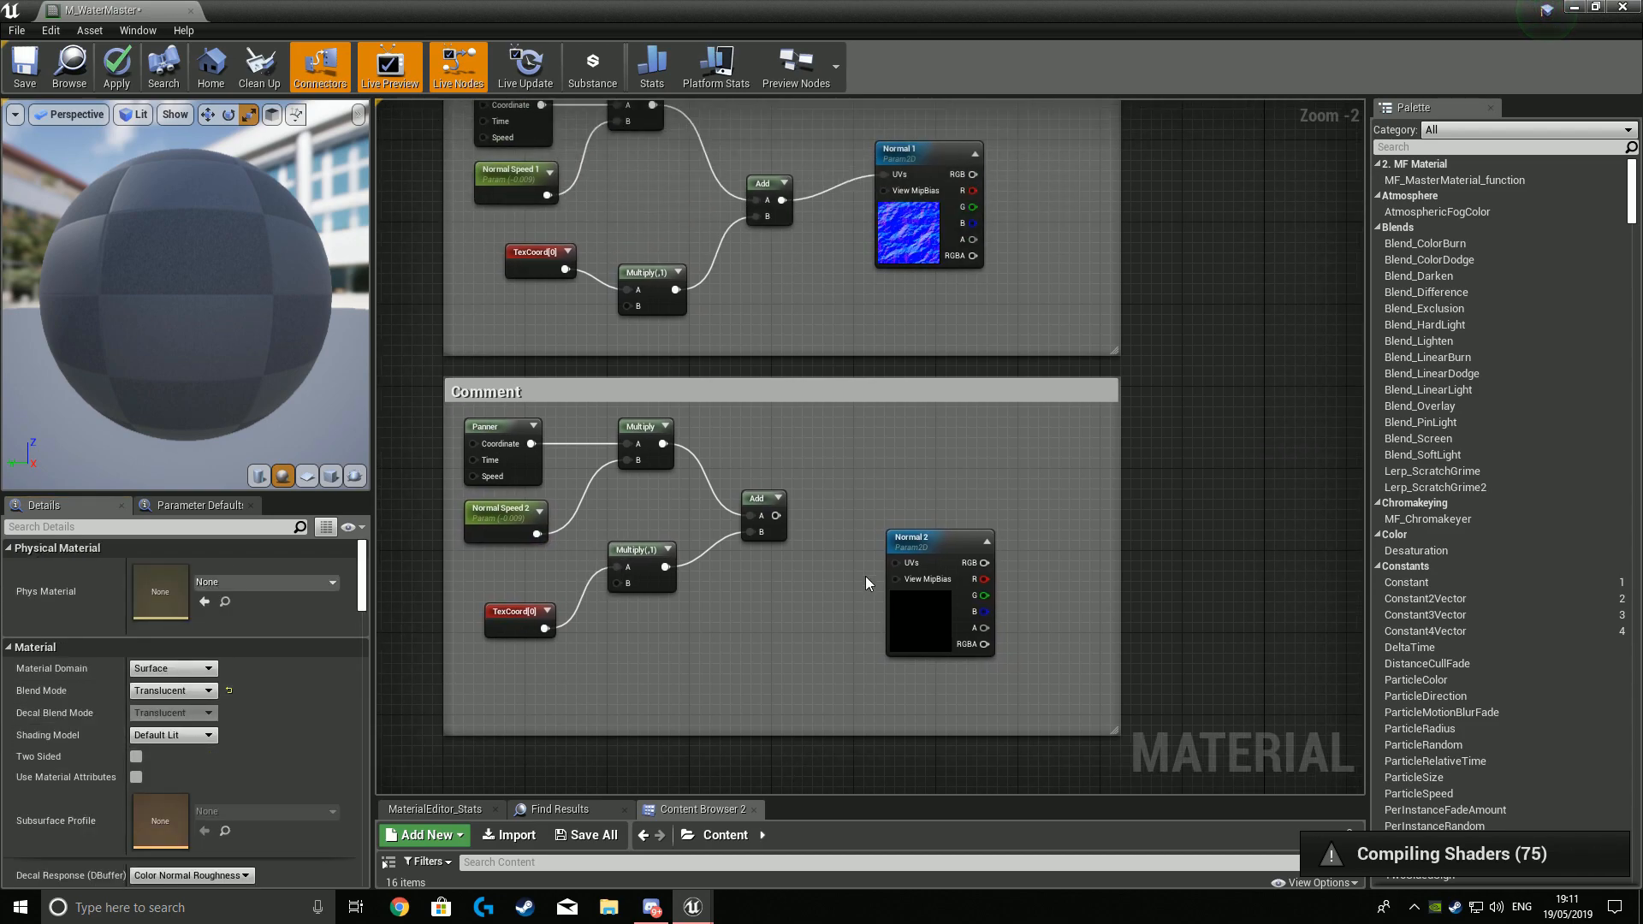
pyautogui.moveTo(893, 539); pyautogui.dragTo(915, 492)
pyautogui.click(1291, 444)
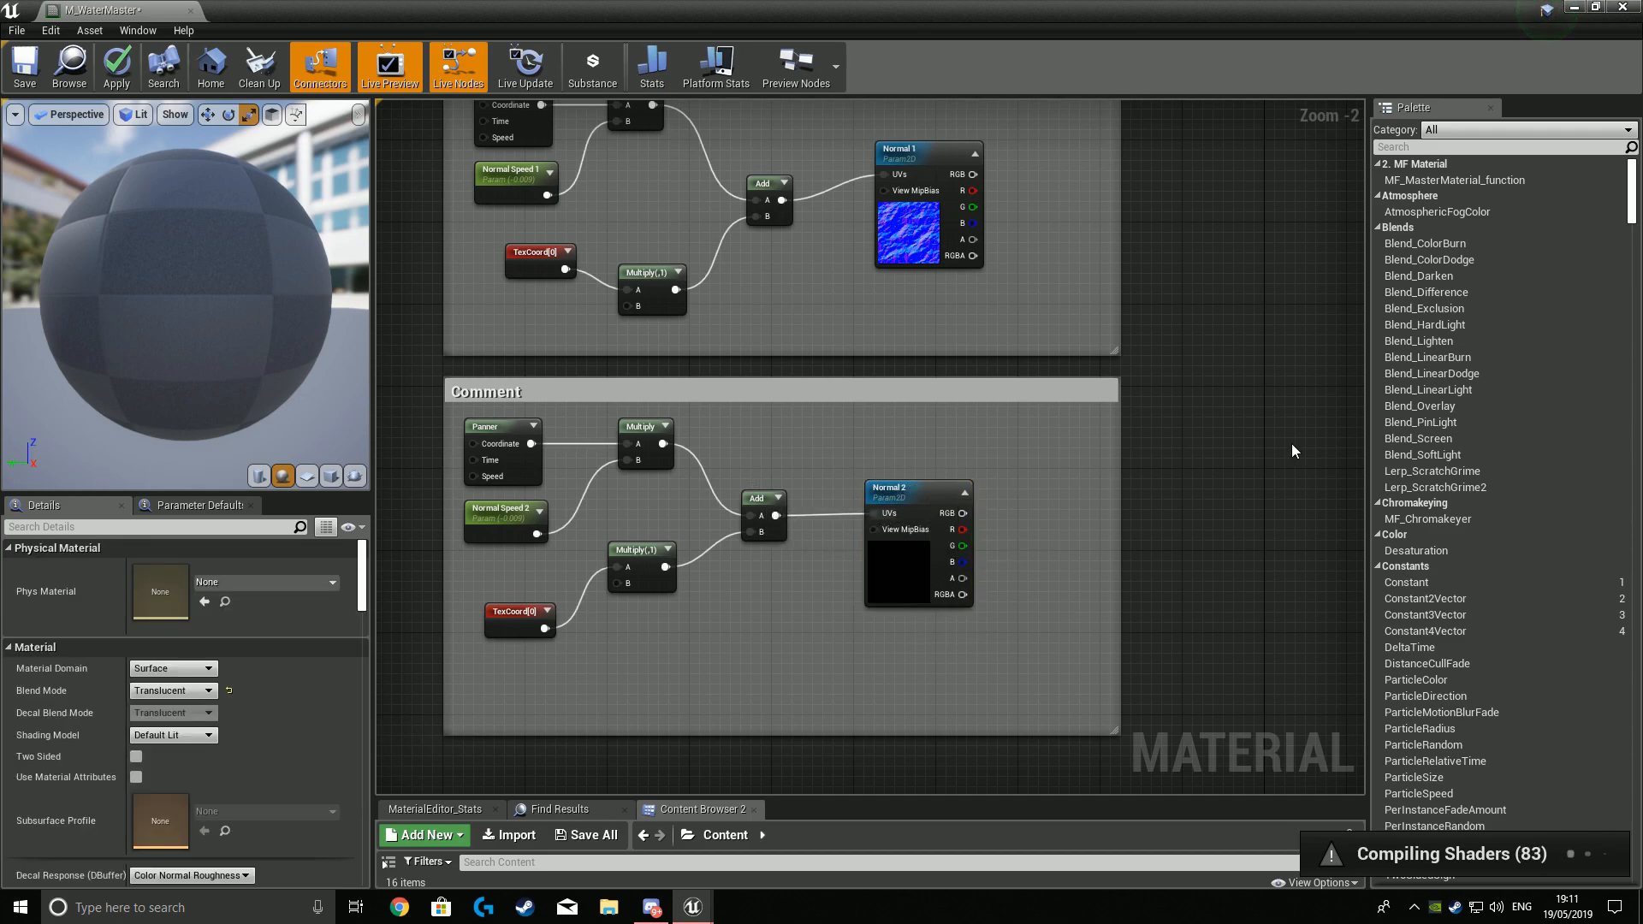
# Wrap both normal comment groups in one outer comment box titled Normals.
pyautogui.scroll(-2, 1294, 451)
pyautogui.moveTo(534, 182); pyautogui.dragTo(1173, 710)
pyautogui.press('c')
pyautogui.moveTo(1147, 346); pyautogui.dragTo(1096, 610, button='right')
pyautogui.moveTo(811, 437)
pyautogui.mouseDown()
pyautogui.moveTo(818, 525)
pyautogui.moveTo(827, 455)
pyautogui.mouseUp()
pyautogui.click(817, 506)
pyautogui.click(593, 474)
pyautogui.click(162, 568)
pyautogui.write('Normals')
pyautogui.press('Return')
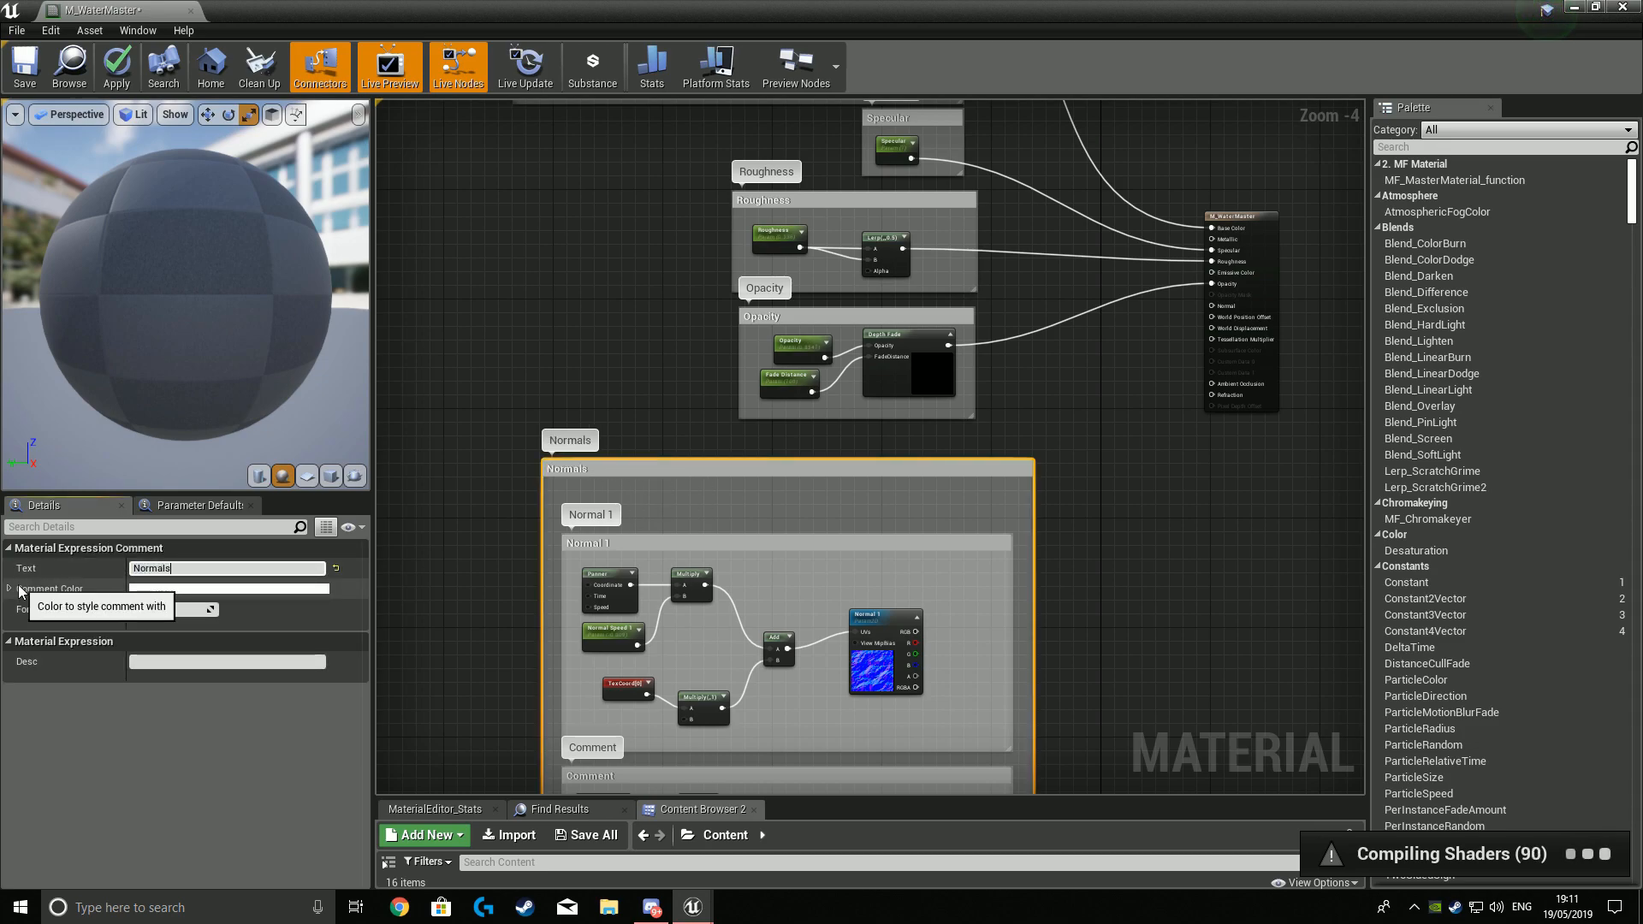
# Widen the Normals comment box and move the two inner groups further across inside it.
pyautogui.click(1141, 622)
pyautogui.moveTo(1115, 649); pyautogui.dragTo(1049, 328, button='right')
pyautogui.moveTo(970, 435); pyautogui.dragTo(1179, 430)
pyautogui.moveTo(558, 206); pyautogui.dragTo(926, 619)
pyautogui.moveTo(787, 220); pyautogui.dragTo(855, 200)
pyautogui.click(1354, 351)
pyautogui.scroll(1, 672, 502)
pyautogui.moveTo(953, 422); pyautogui.dragTo(1077, 597, button='right')
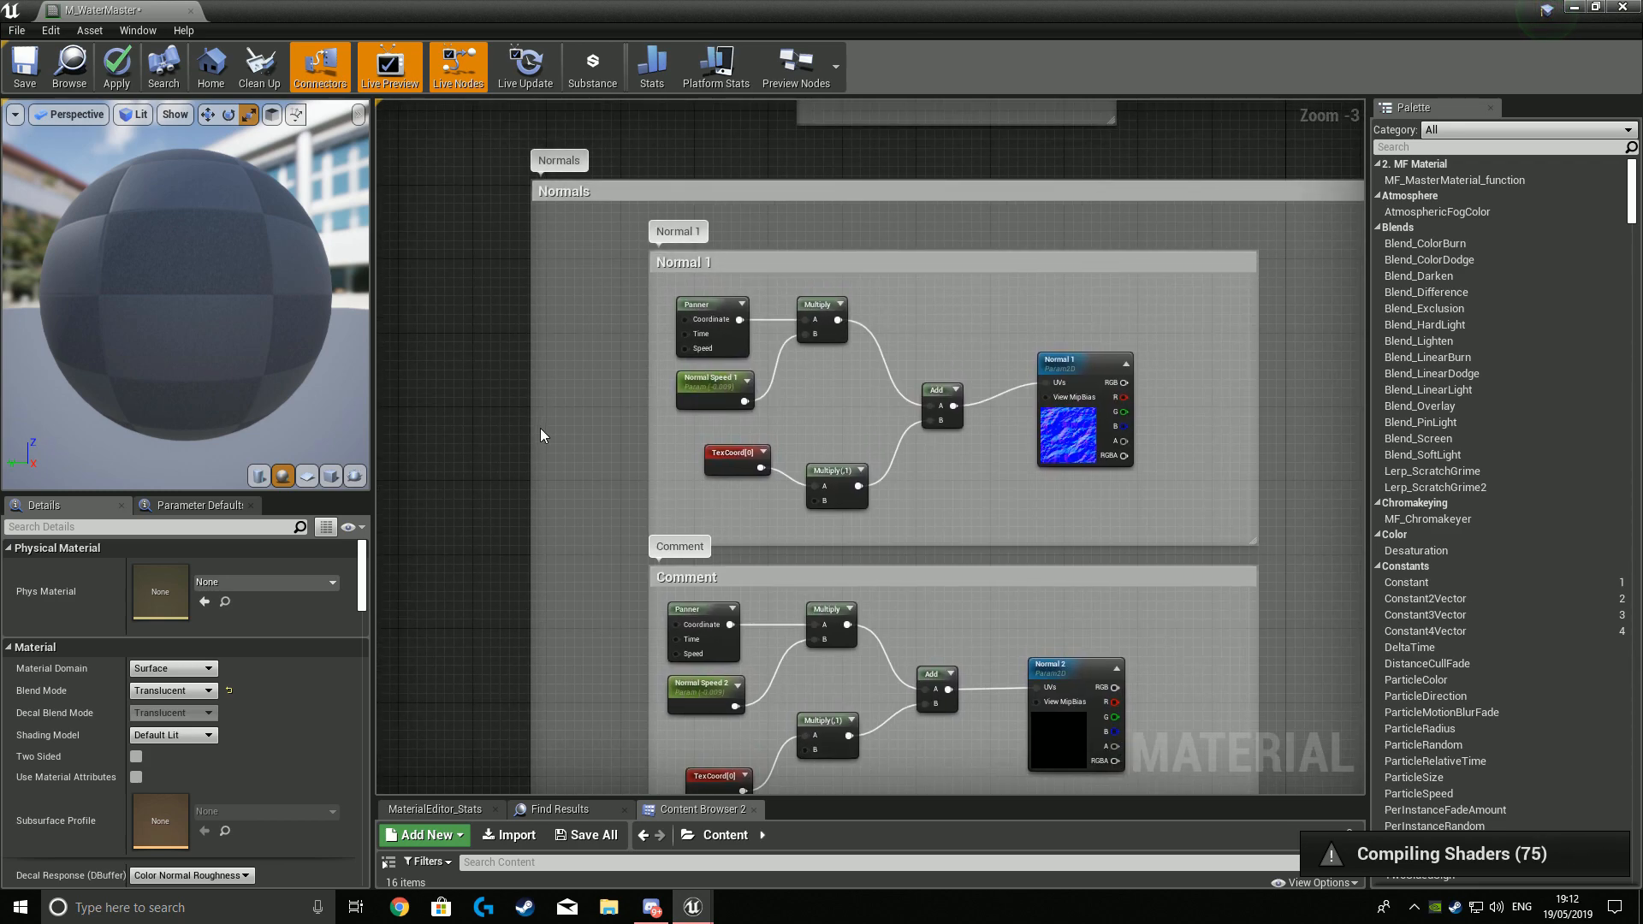
pyautogui.moveTo(694, 513); pyautogui.dragTo(631, 358, button='right')
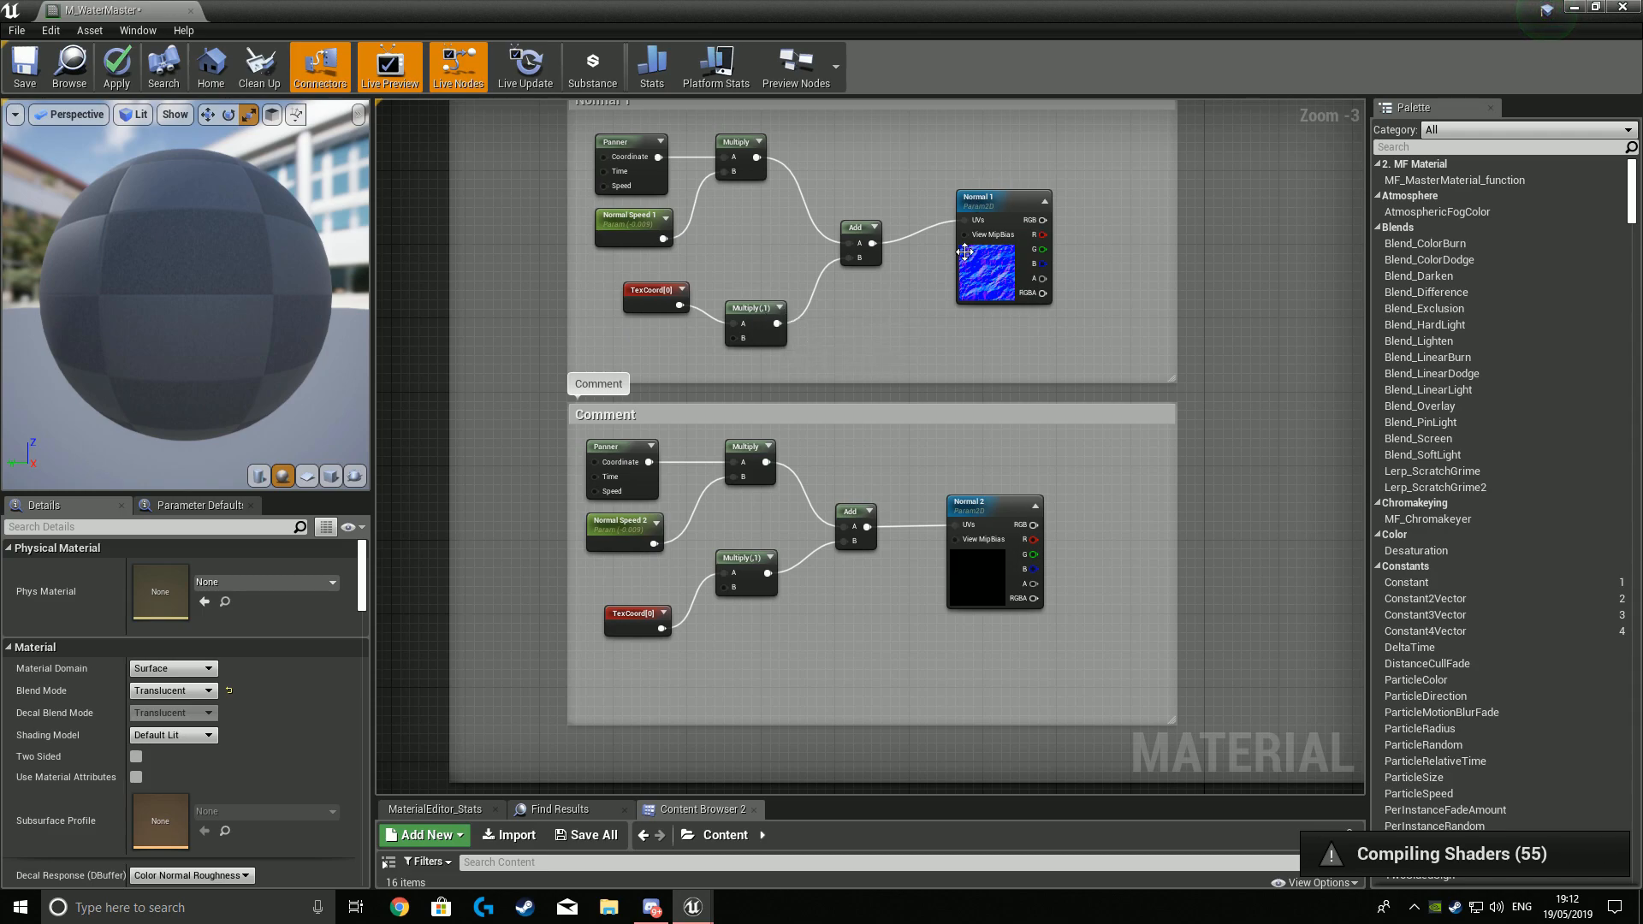
# Add a scalar parameter named UV Scale beside the two normal groups and assign it to the Normal group.
pyautogui.moveTo(1238, 458); pyautogui.dragTo(1281, 485, button='right')
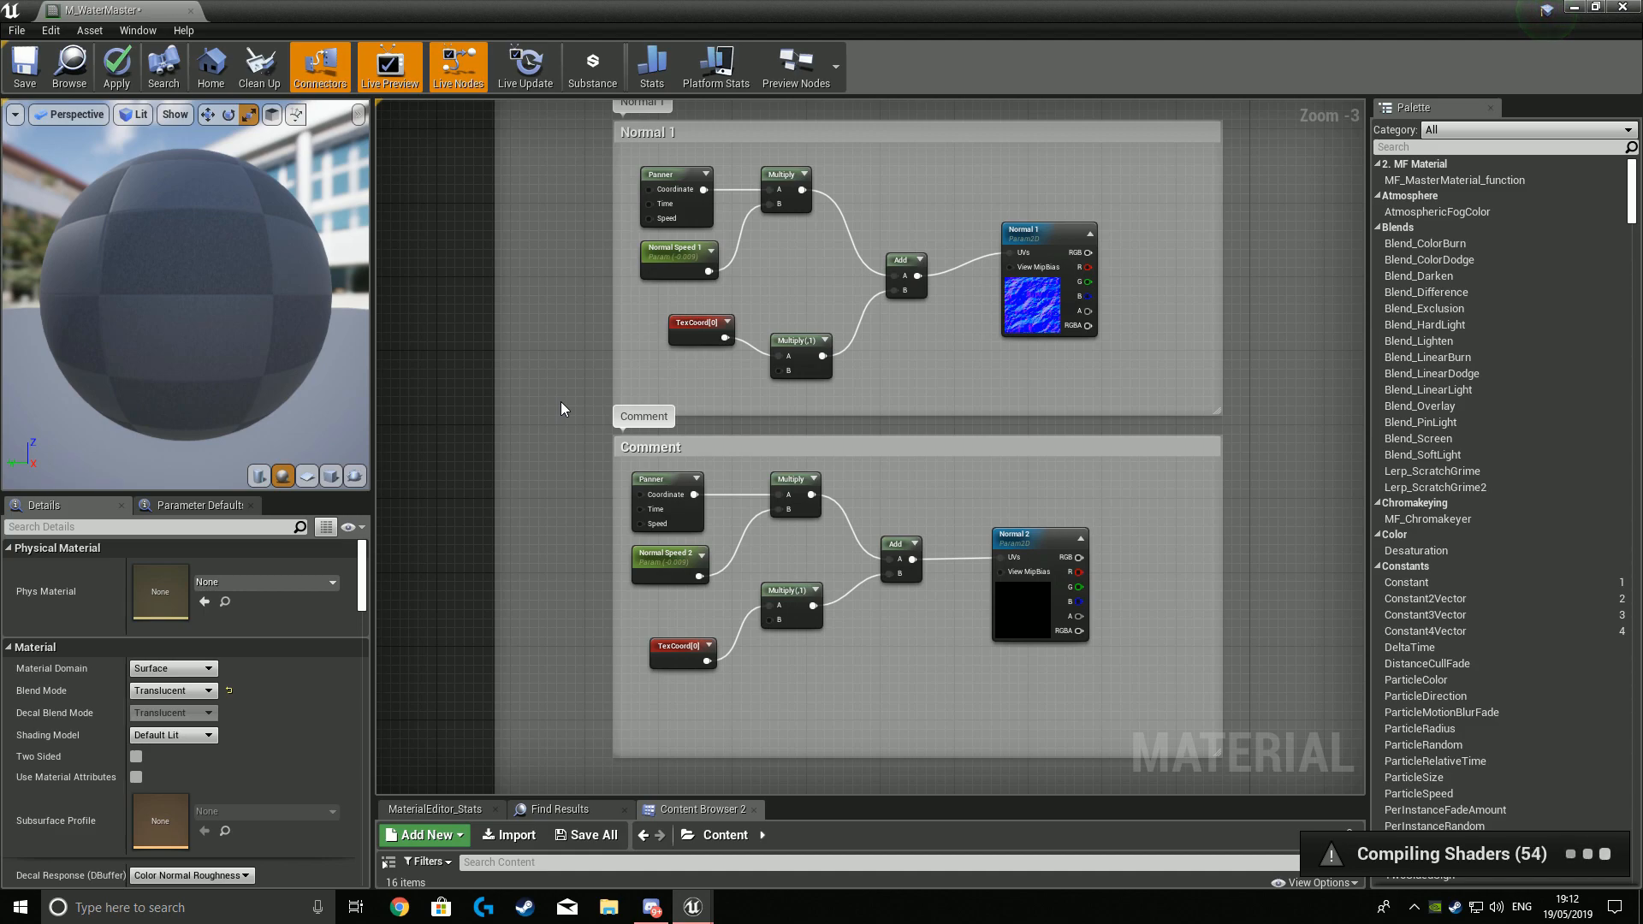
pyautogui.click(535, 315)
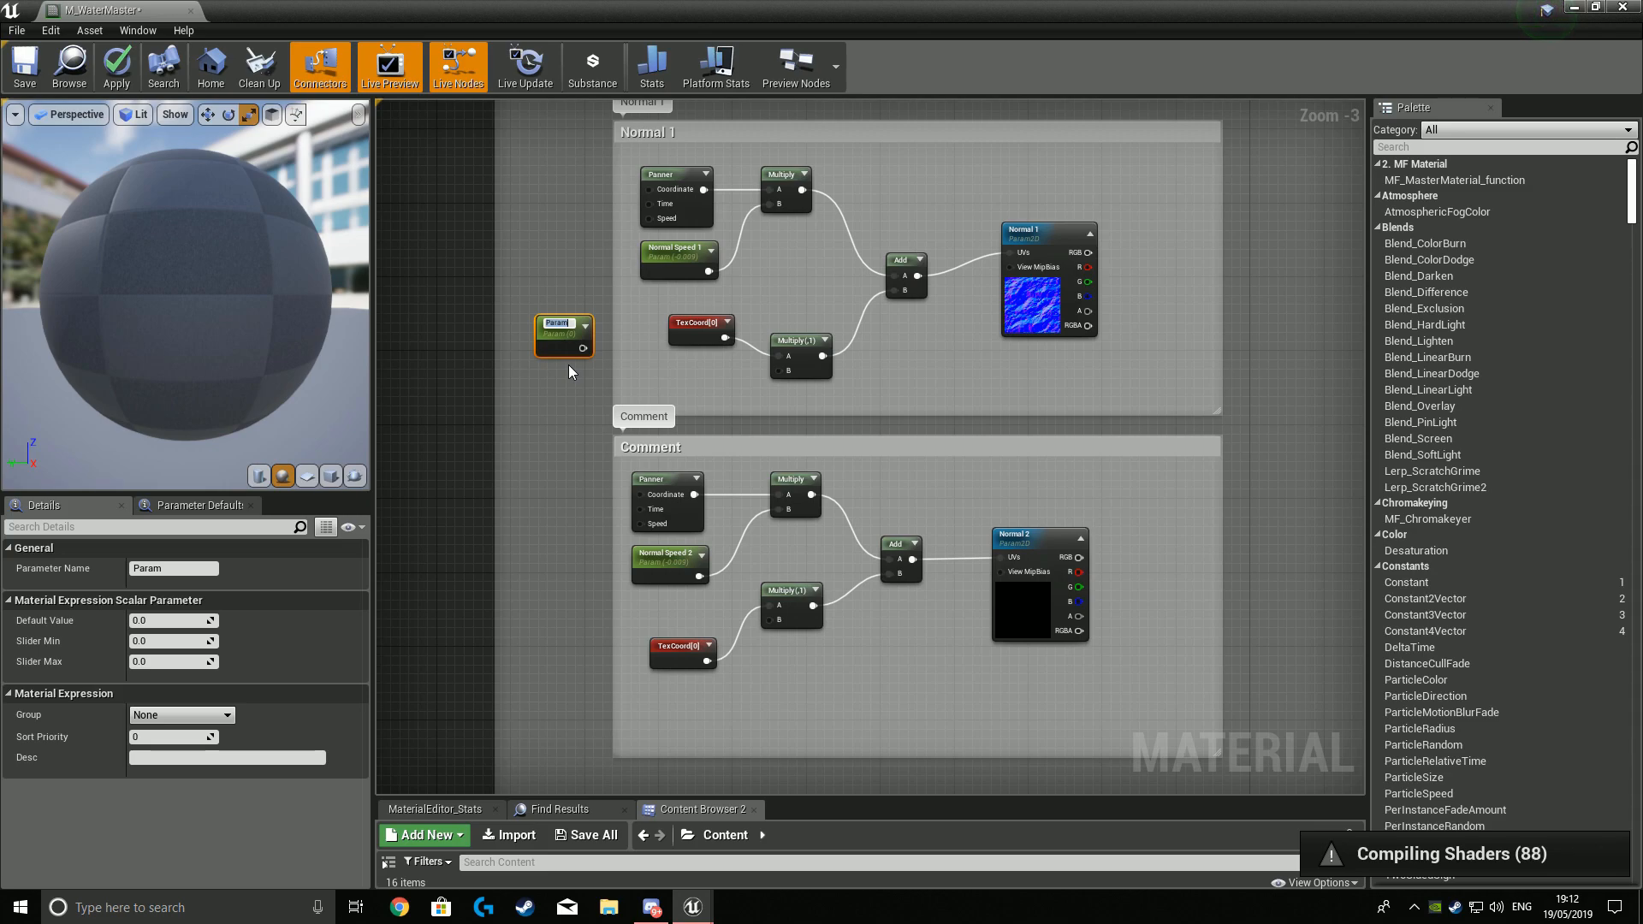
pyautogui.write('UV Scale')
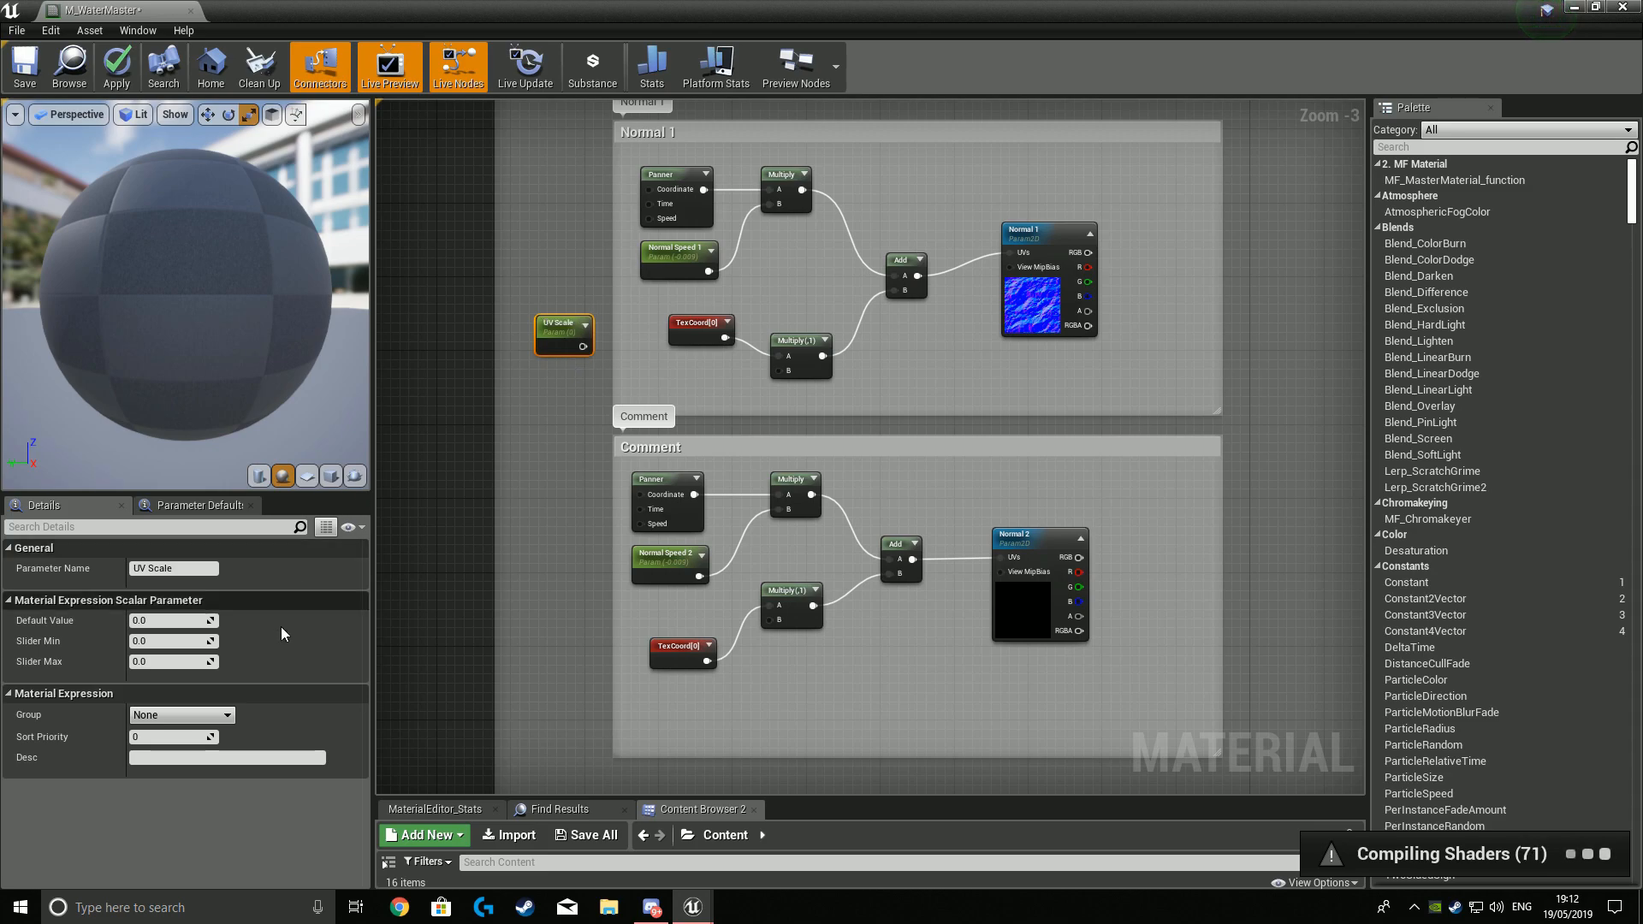
pyautogui.click(220, 717)
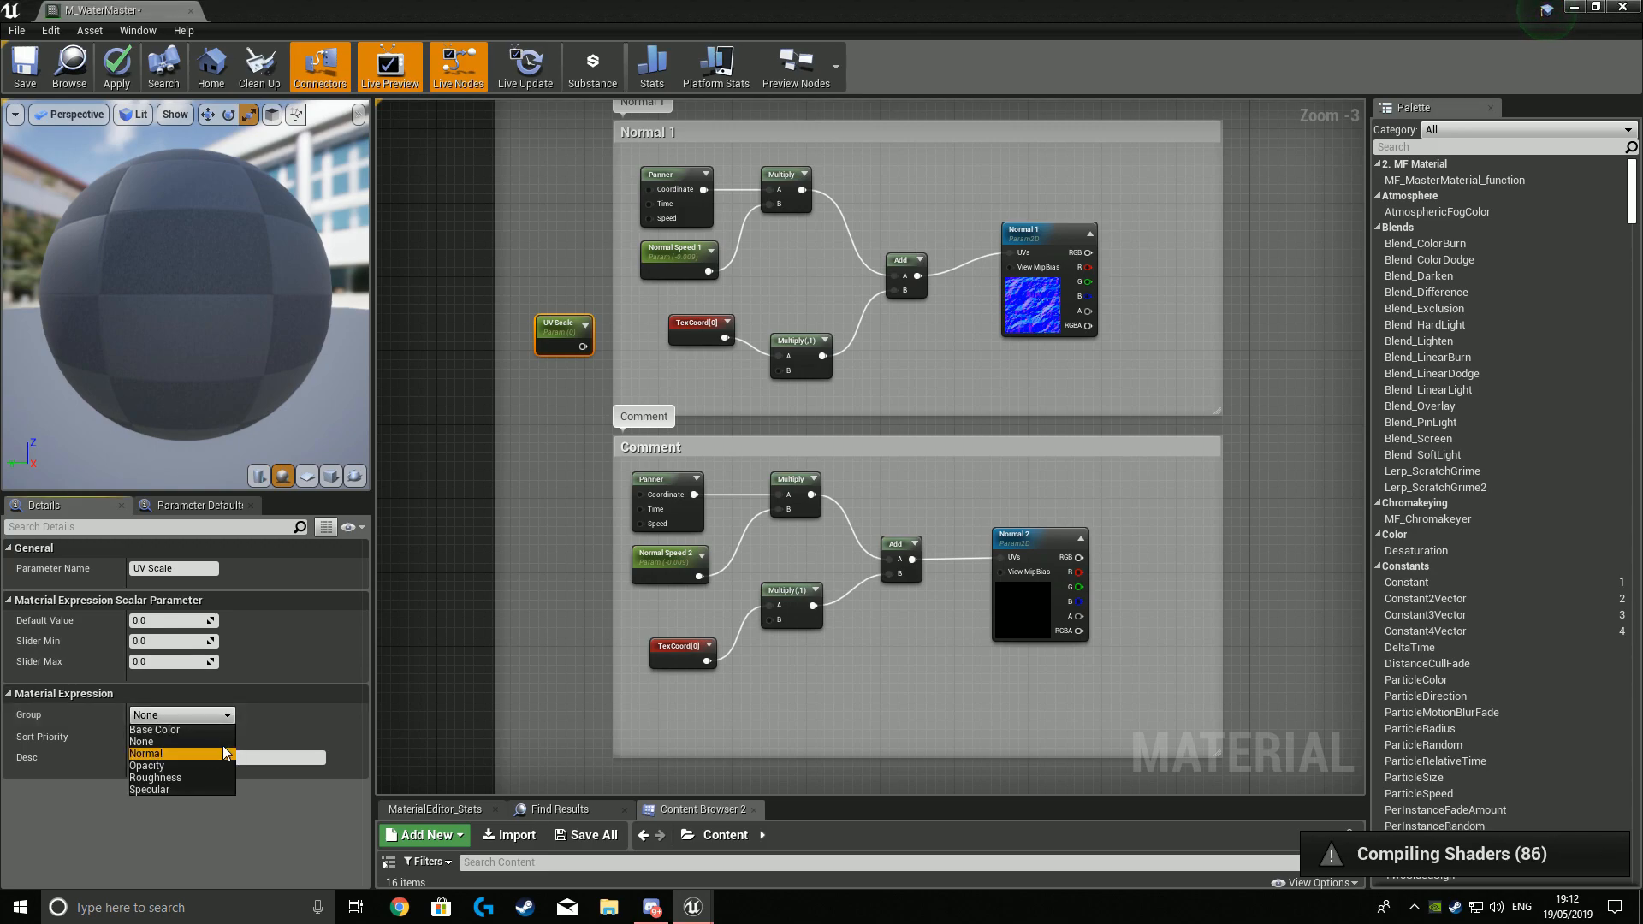
pyautogui.click(456, 603)
pyautogui.click(561, 327)
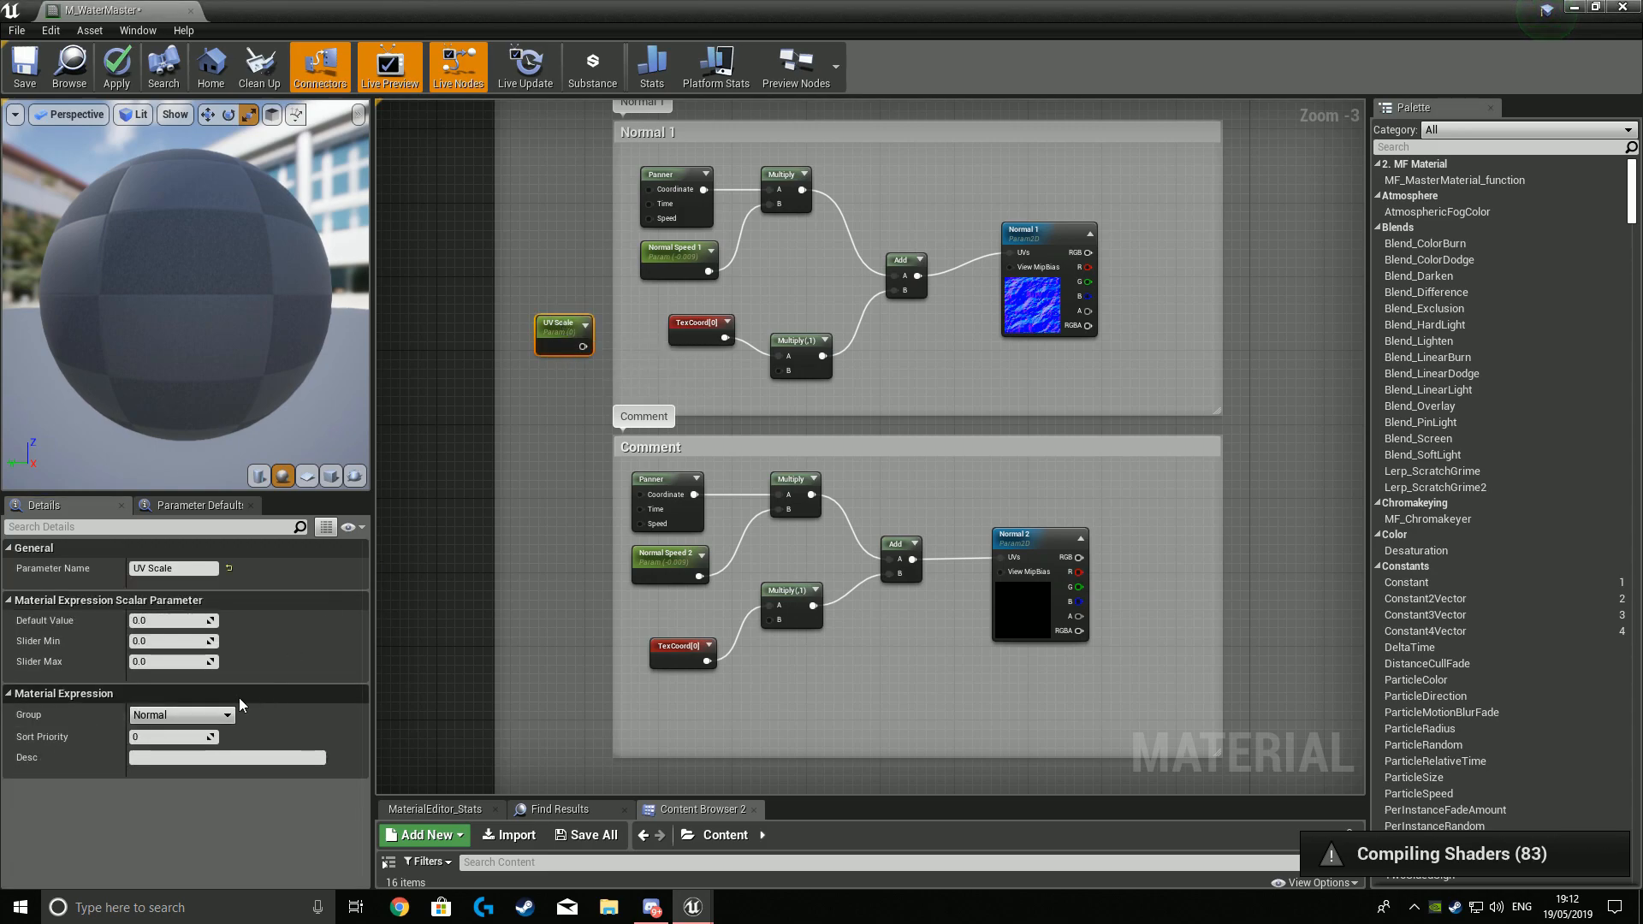
# Connect the UV Scale parameter to the B inputs of both Multiply nodes fed by the TexCoord nodes.
pyautogui.moveTo(532, 428); pyautogui.dragTo(513, 482, button='right')
pyautogui.moveTo(564, 379); pyautogui.dragTo(758, 424)
pyautogui.moveTo(532, 418); pyautogui.dragTo(749, 674)
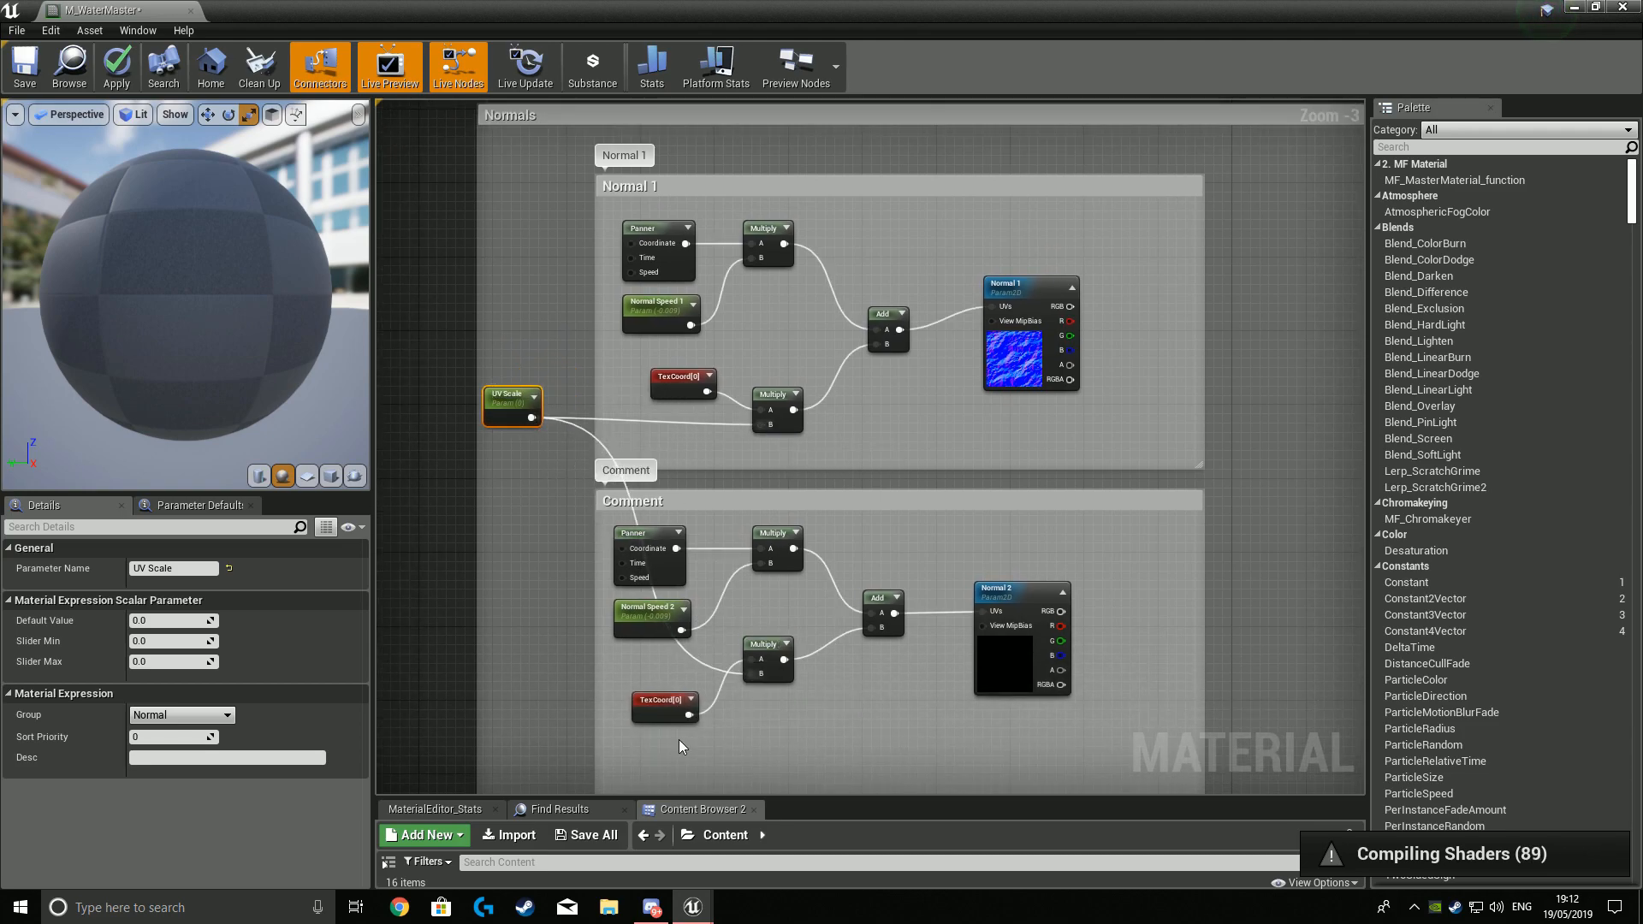
pyautogui.click(508, 632)
# Create an Add node beyond the normal groups and connect the RGB outputs of Normal 1 and Normal 2 to its A and B inputs.
pyautogui.moveTo(1247, 552); pyautogui.dragTo(1036, 487, button='right')
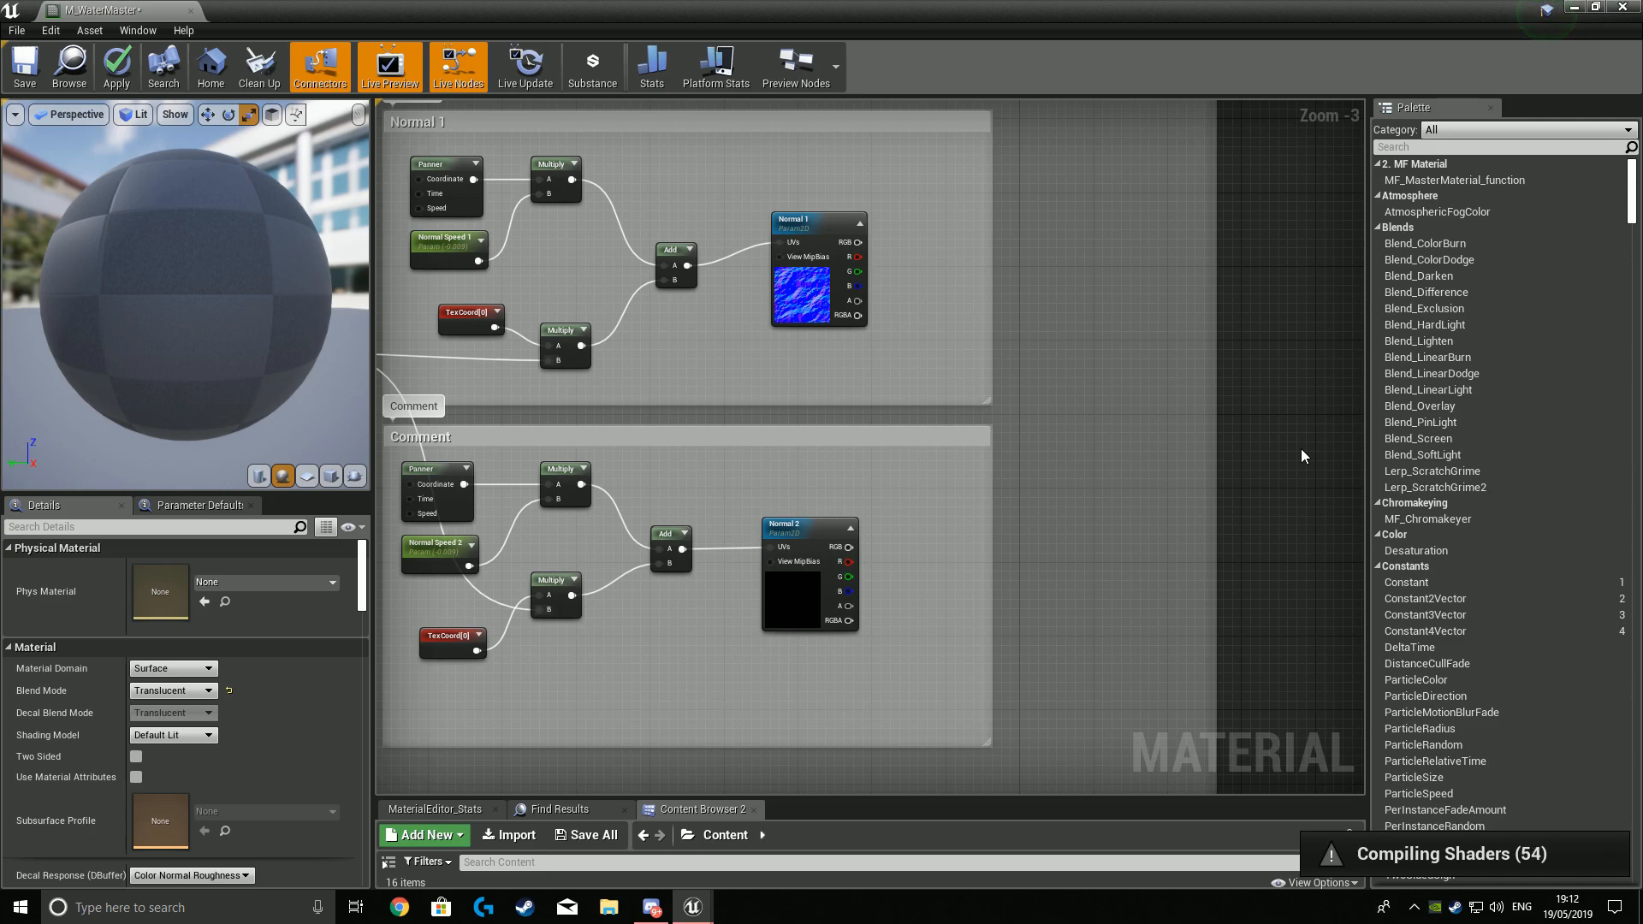
pyautogui.click(1065, 390)
pyautogui.click(197, 568)
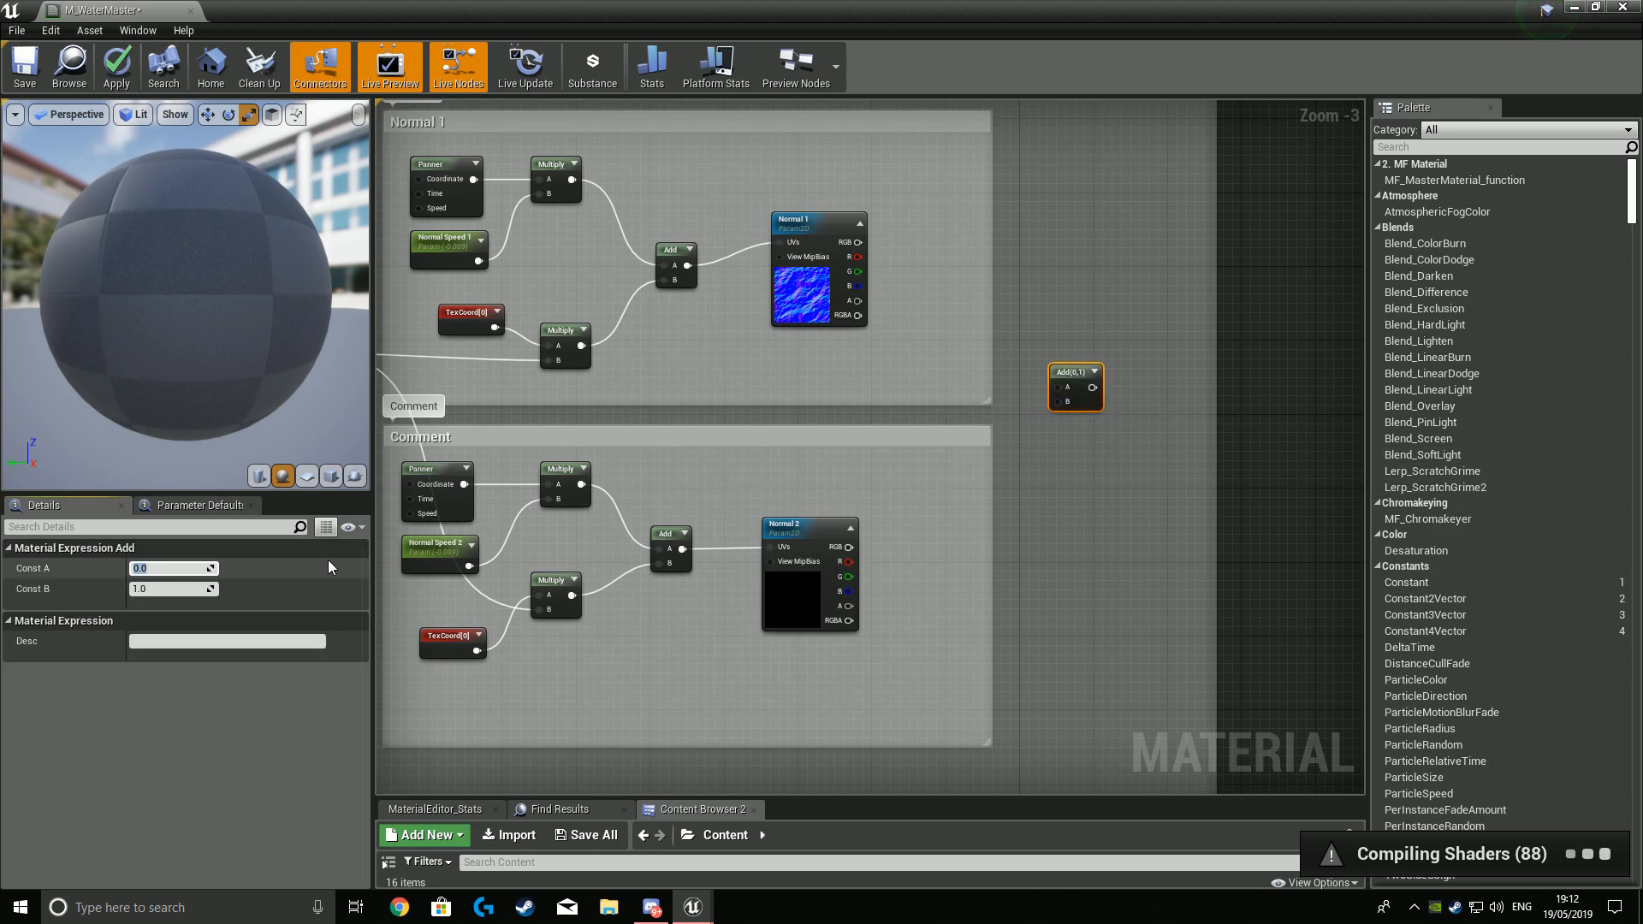
pyautogui.click(1093, 525)
pyautogui.moveTo(858, 242); pyautogui.dragTo(1065, 387)
pyautogui.moveTo(849, 547); pyautogui.dragTo(1061, 406)
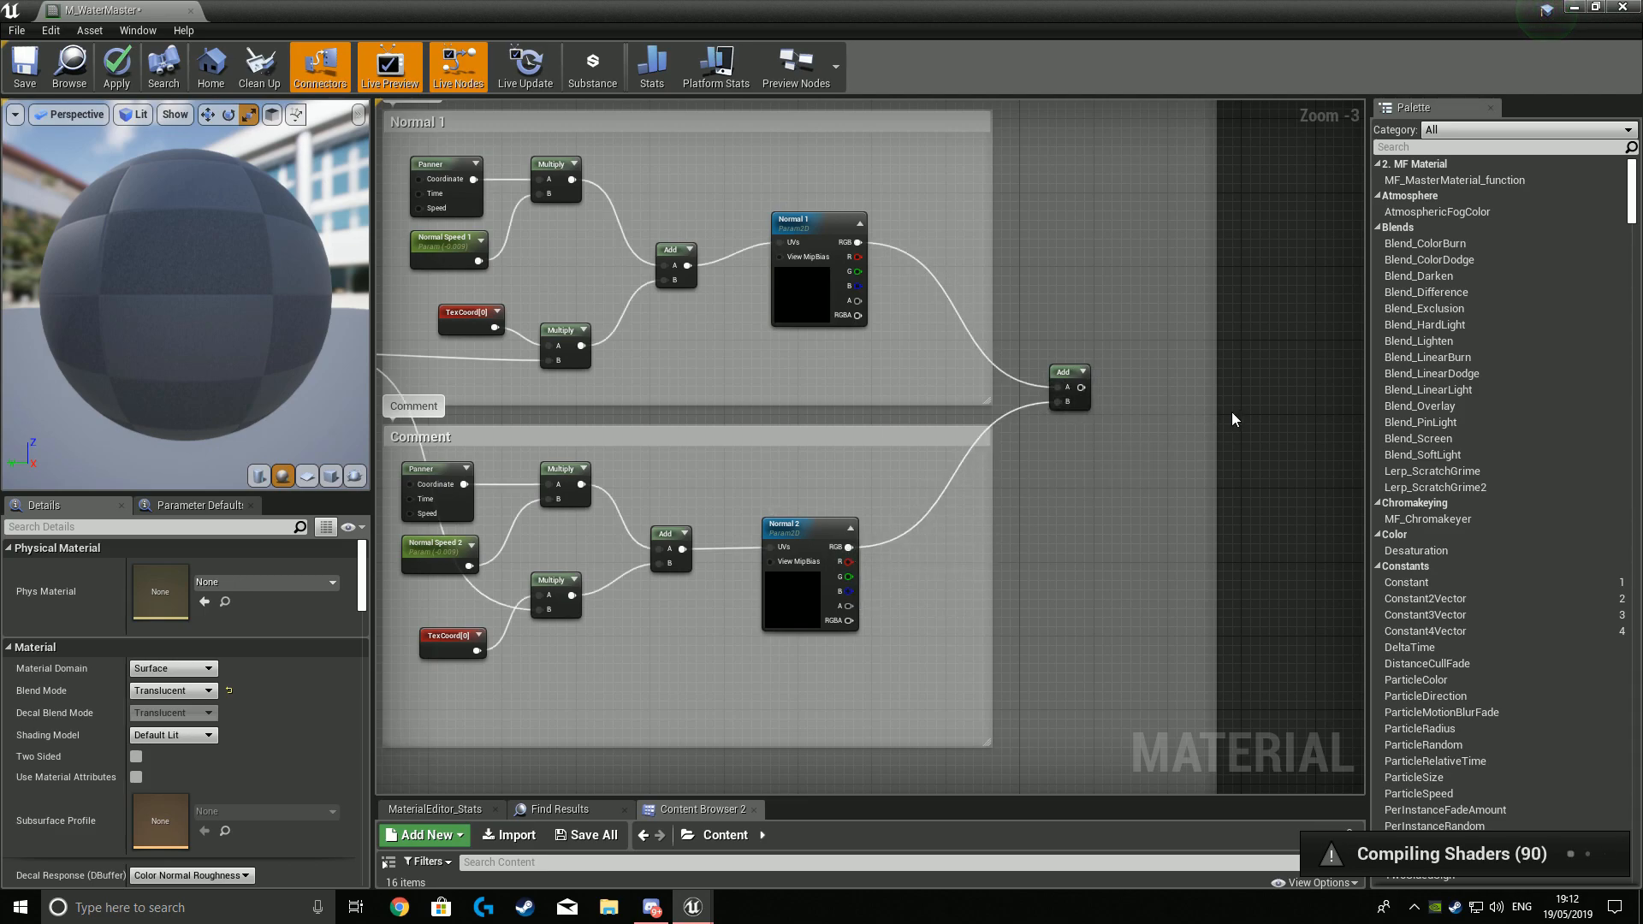
# Add a scalar parameter below the new Add node and name it Normal Strength.
pyautogui.click(1065, 447)
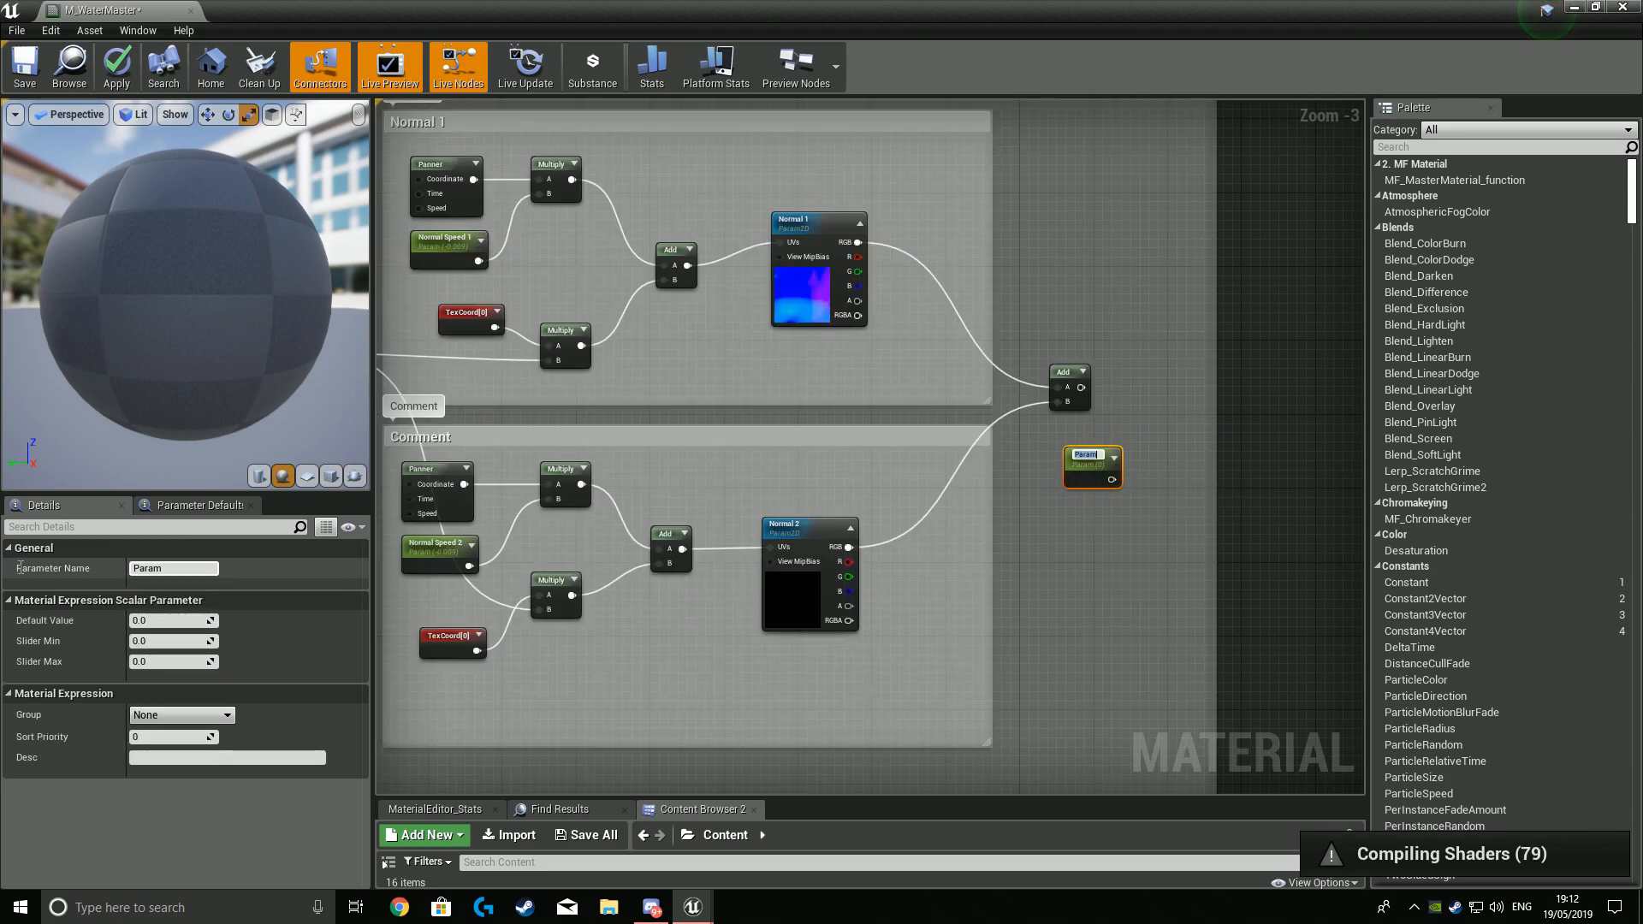
pyautogui.click(197, 568)
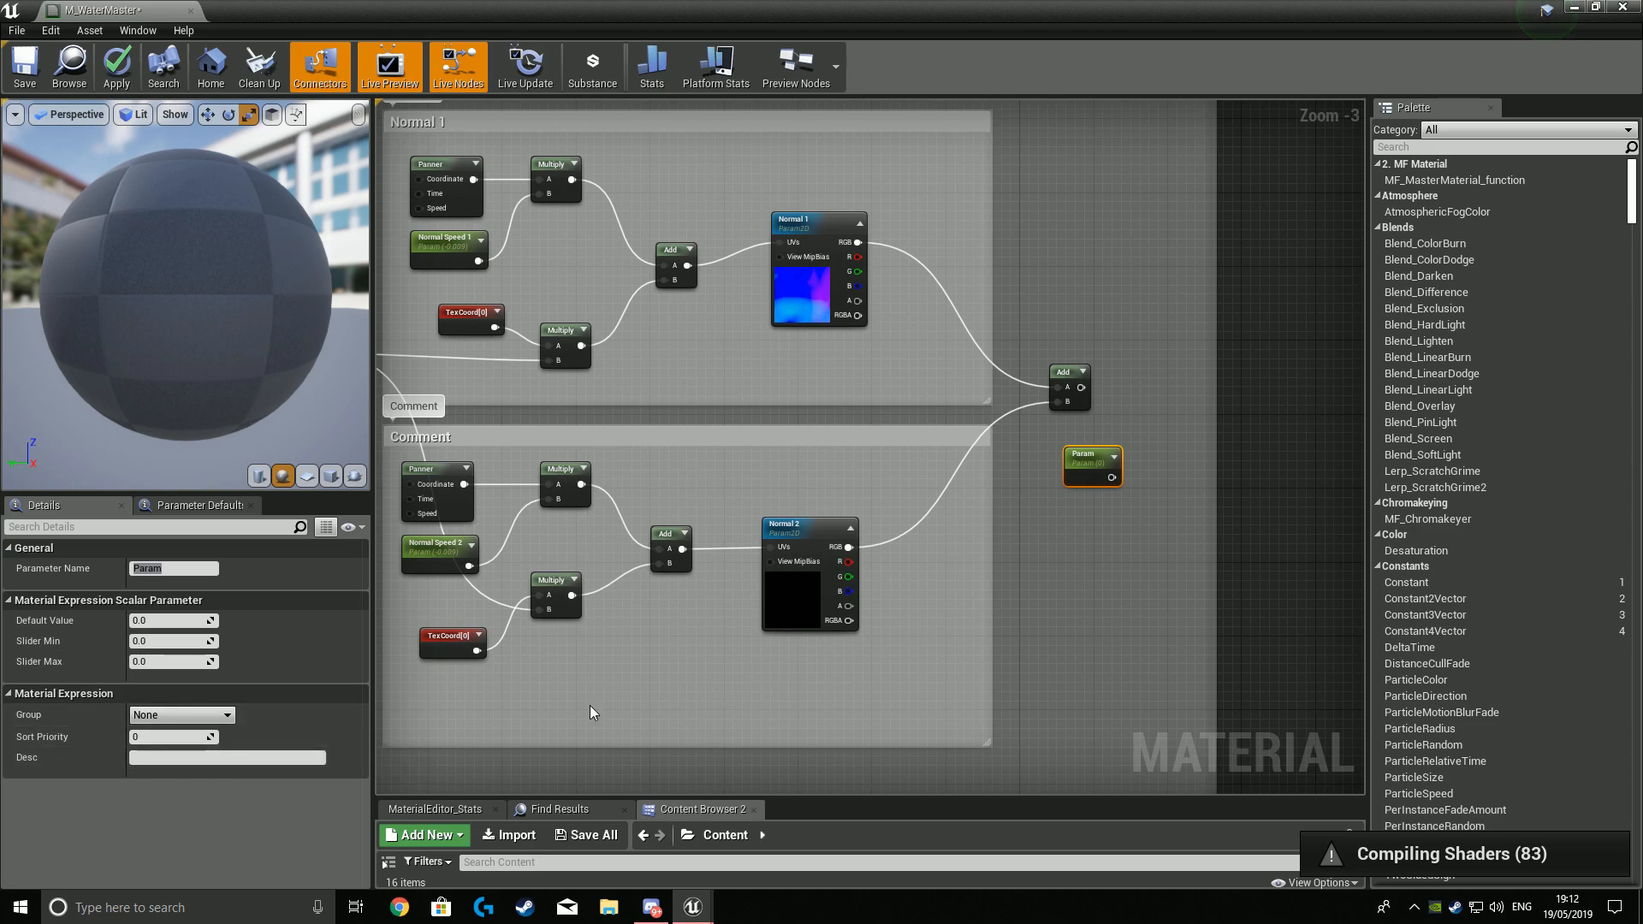
pyautogui.click(1073, 459)
pyautogui.click(201, 567)
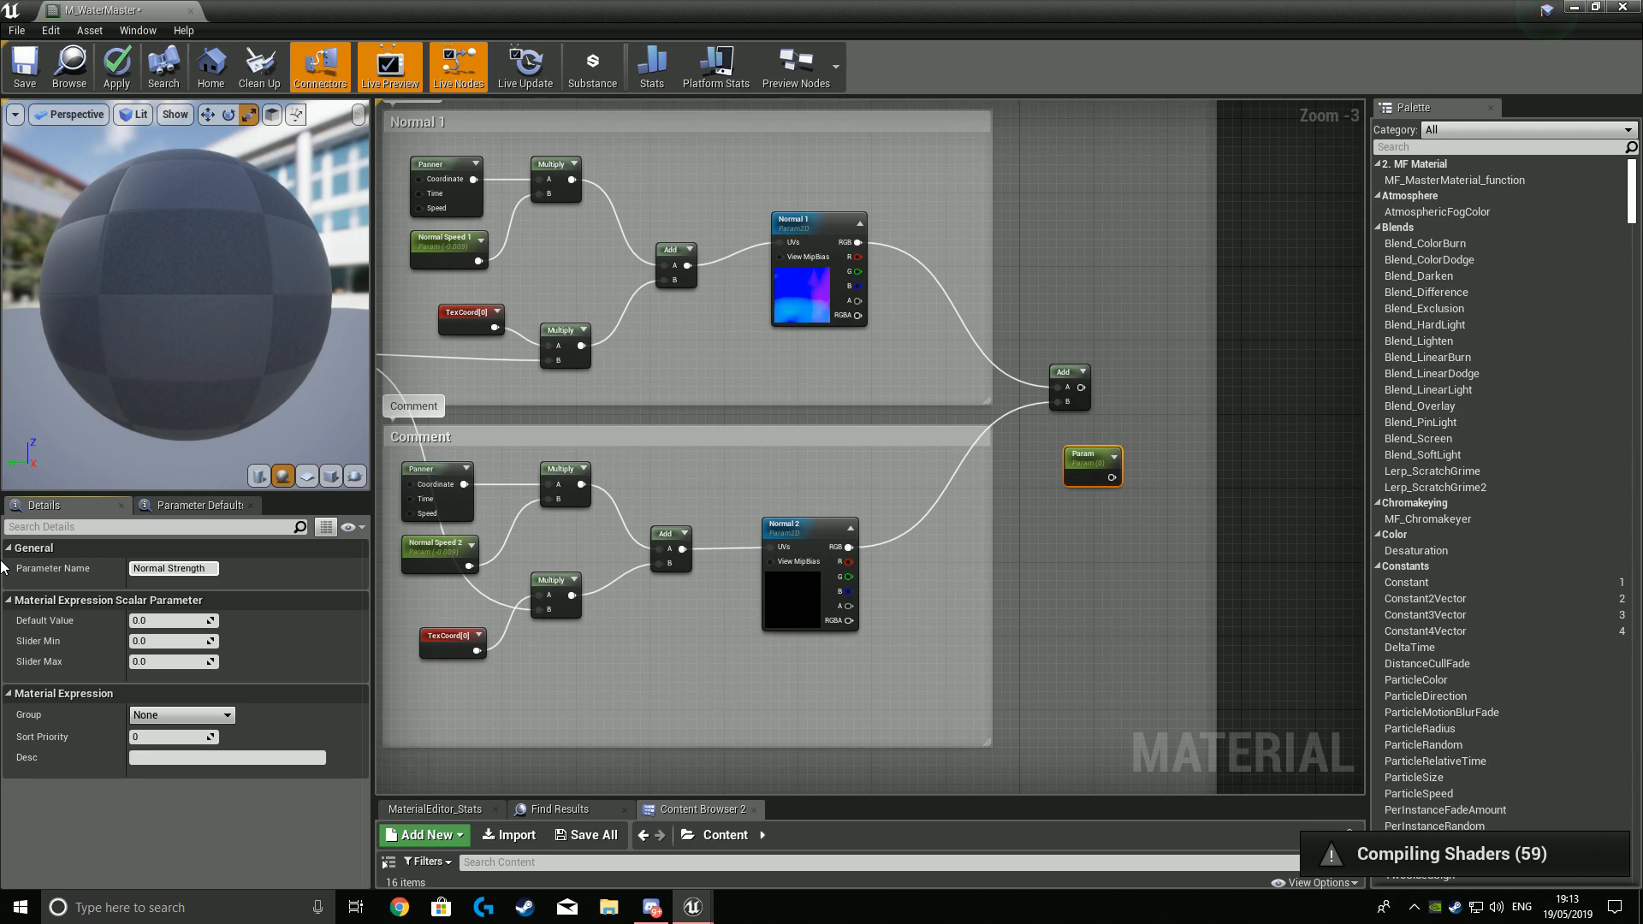
pyautogui.write('Normal Strength')
pyautogui.press('Return')
# Add a FlattenNormal node, feeding the Add output into its Normal input and Normal Strength into Flatness.
pyautogui.rightClick(1195, 383)
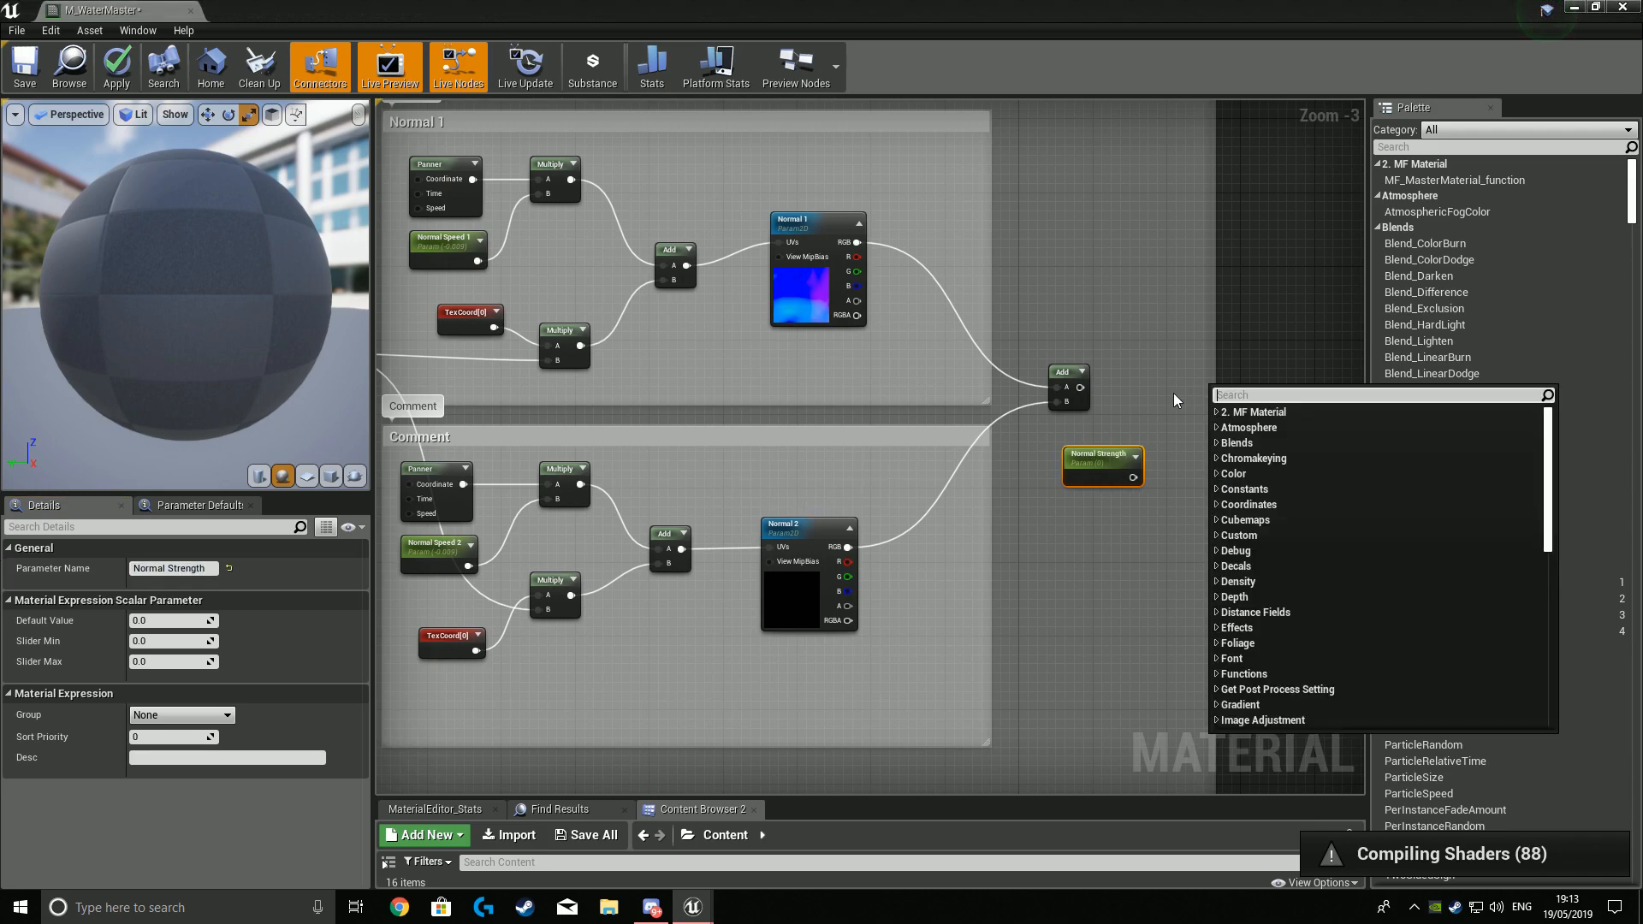
pyautogui.write('flatten')
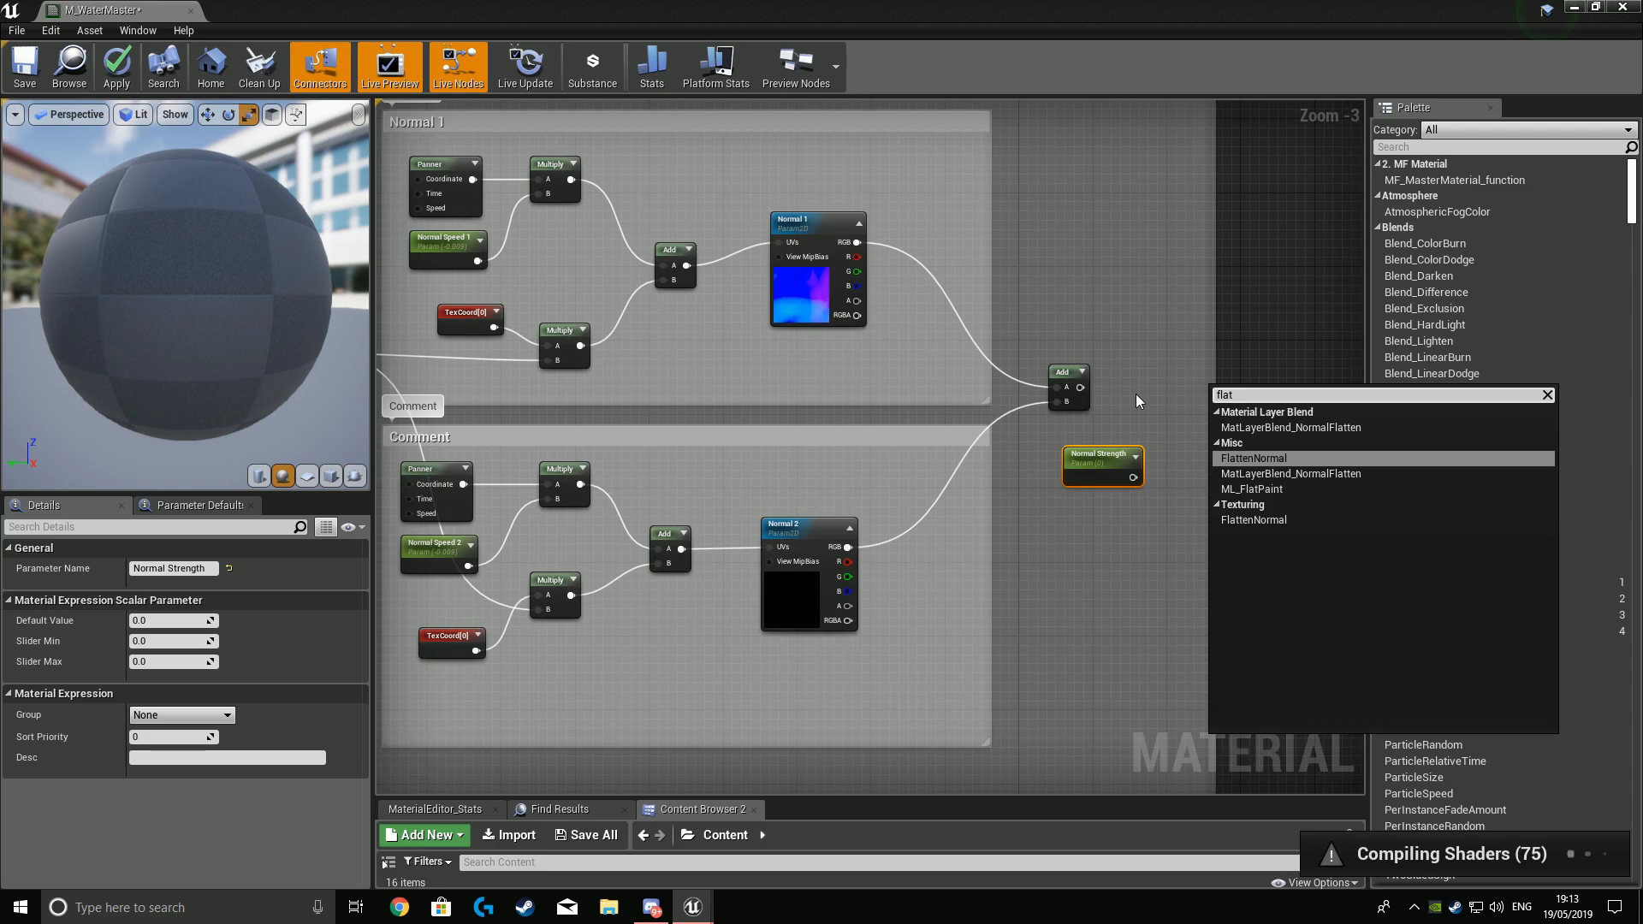
pyautogui.press('Return')
pyautogui.moveTo(1215, 390); pyautogui.dragTo(1133, 382)
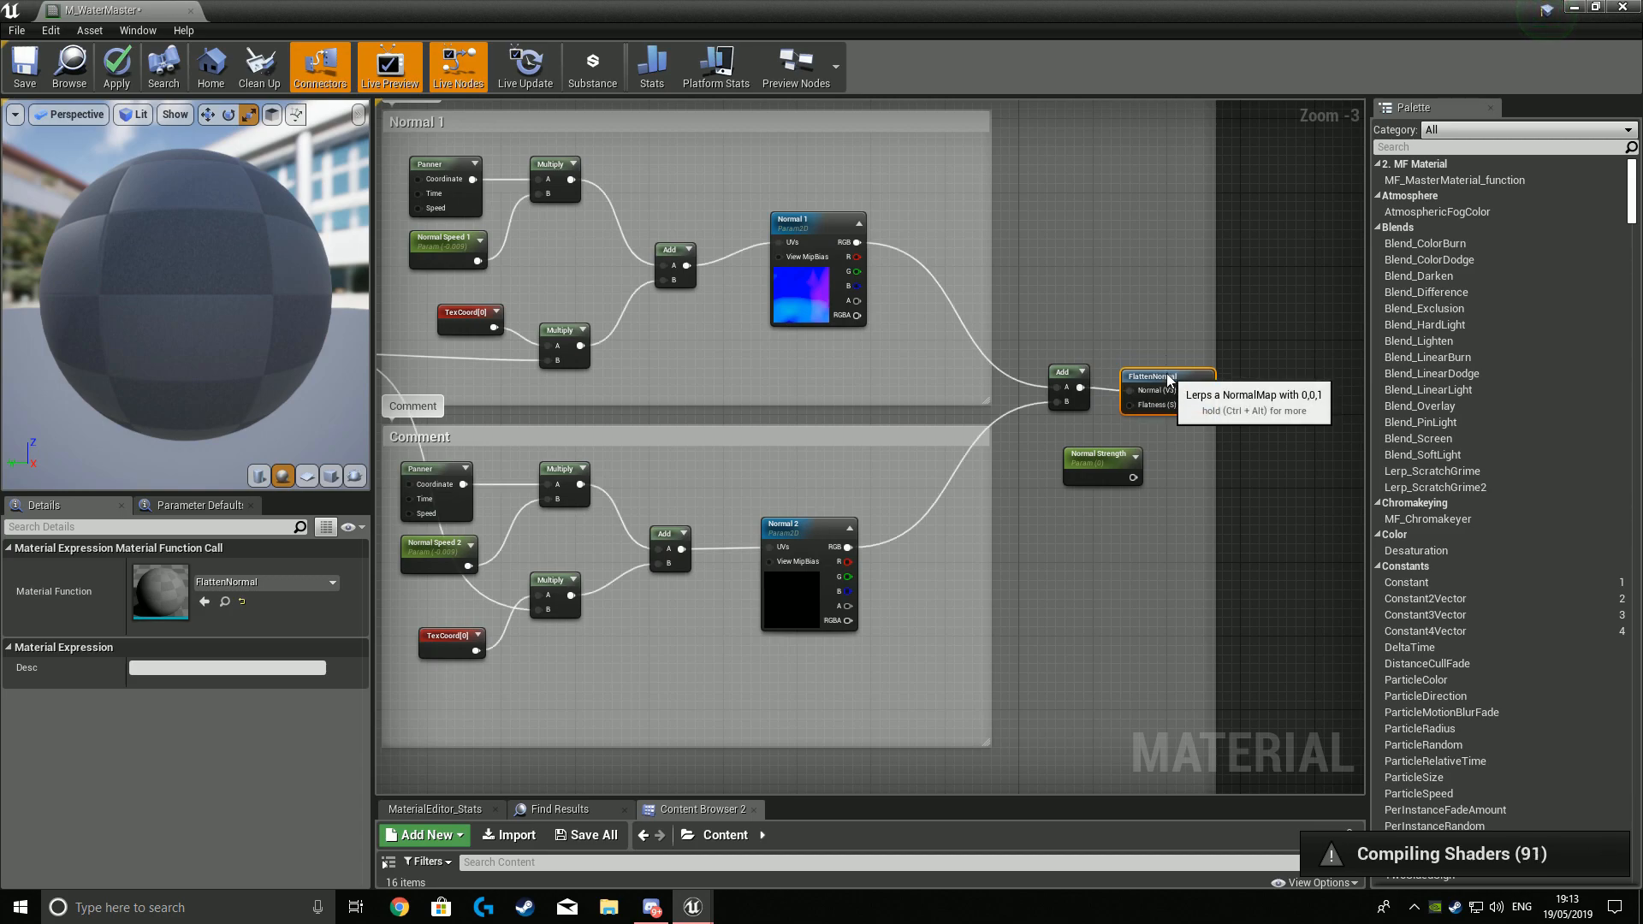
pyautogui.moveTo(1106, 453); pyautogui.dragTo(1138, 406)
# Widen the Normals comment box so it encloses the FlattenNormal node.
pyautogui.moveTo(1202, 444); pyautogui.dragTo(983, 479, button='right')
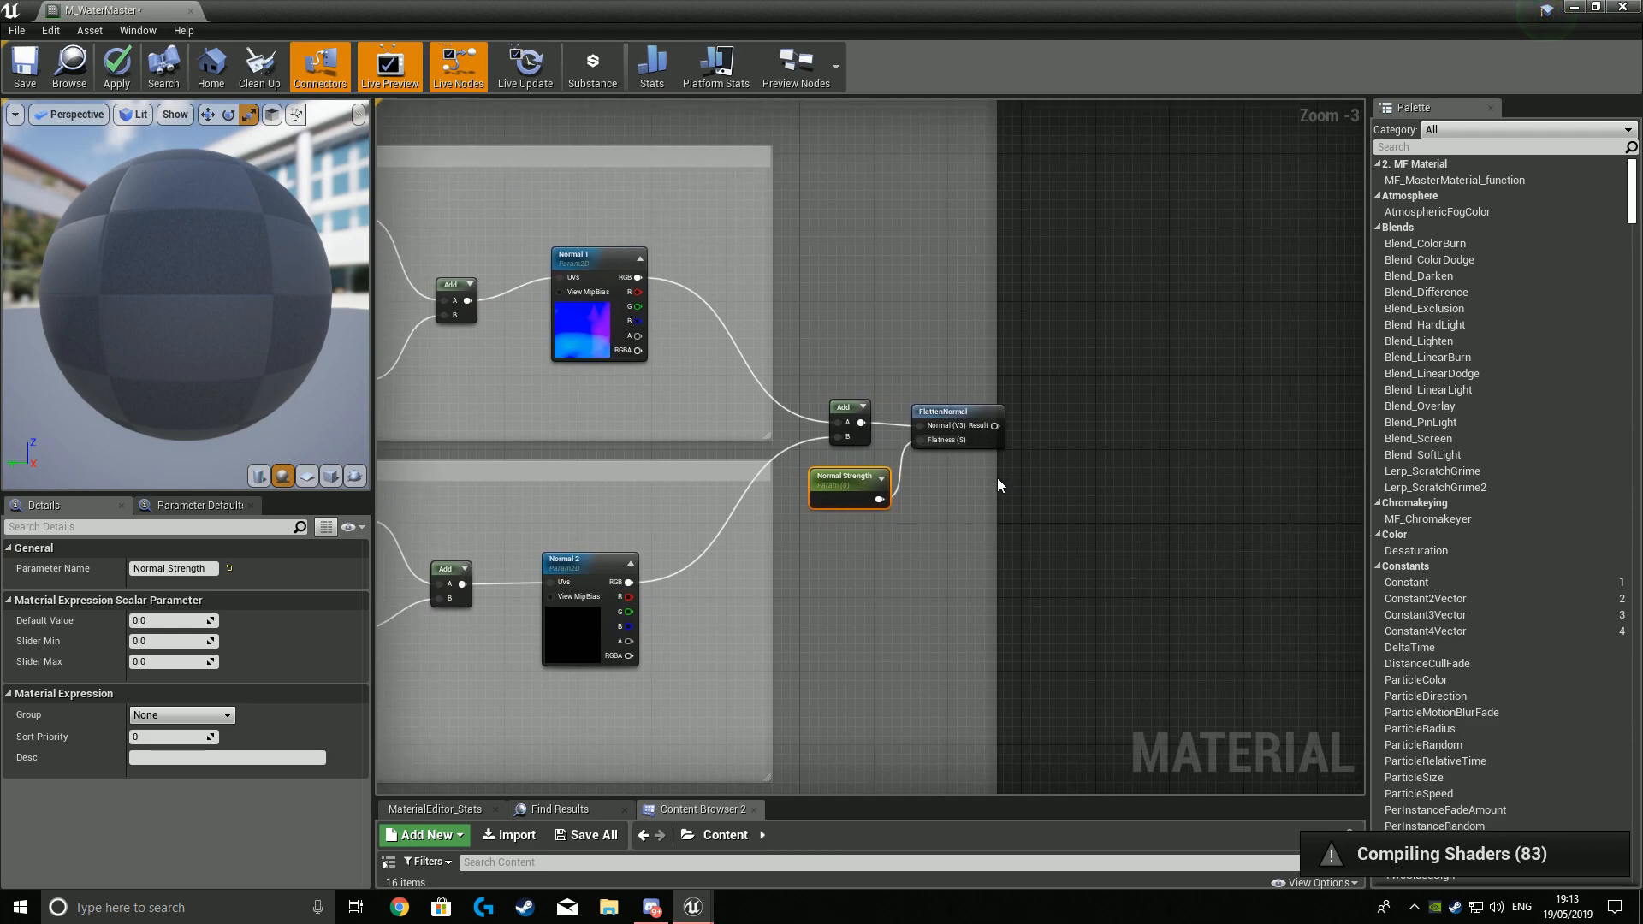
pyautogui.moveTo(996, 476); pyautogui.dragTo(1083, 474)
pyautogui.scroll(-2, 1153, 470)
# Move the M_WaterMaster output node further down, closer to the Normals comment box.
pyautogui.moveTo(1154, 470); pyautogui.dragTo(938, 462, button='right')
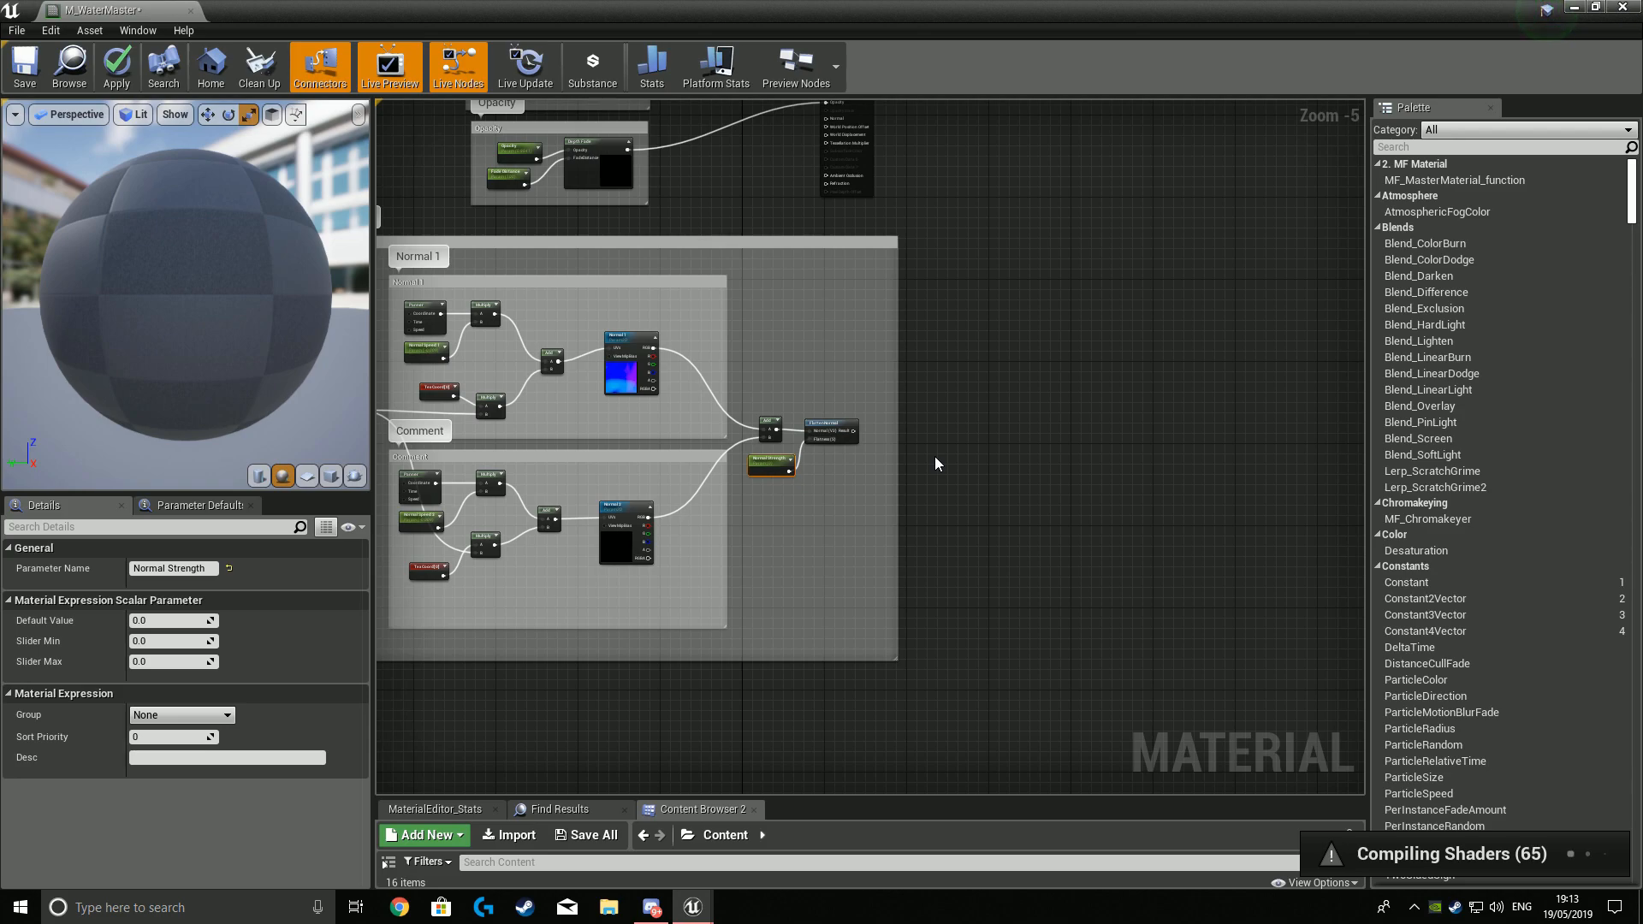
pyautogui.scroll(-2, 838, 508)
pyautogui.moveTo(1057, 452); pyautogui.dragTo(928, 542, button='right')
pyautogui.scroll(1, 860, 389)
pyautogui.moveTo(860, 388); pyautogui.dragTo(1075, 416, button='right')
pyautogui.moveTo(995, 455); pyautogui.dragTo(833, 444)
pyautogui.click(999, 437)
pyautogui.moveTo(998, 437); pyautogui.dragTo(994, 465, button='right')
pyautogui.scroll(2, 990, 427)
pyautogui.moveTo(1031, 293); pyautogui.dragTo(1038, 485)
# Connect the FlattenNormal result to the material's Normal input and close the Stats window.
pyautogui.moveTo(1319, 573); pyautogui.dragTo(1343, 347, button='right')
pyautogui.moveTo(747, 549); pyautogui.dragTo(1068, 350)
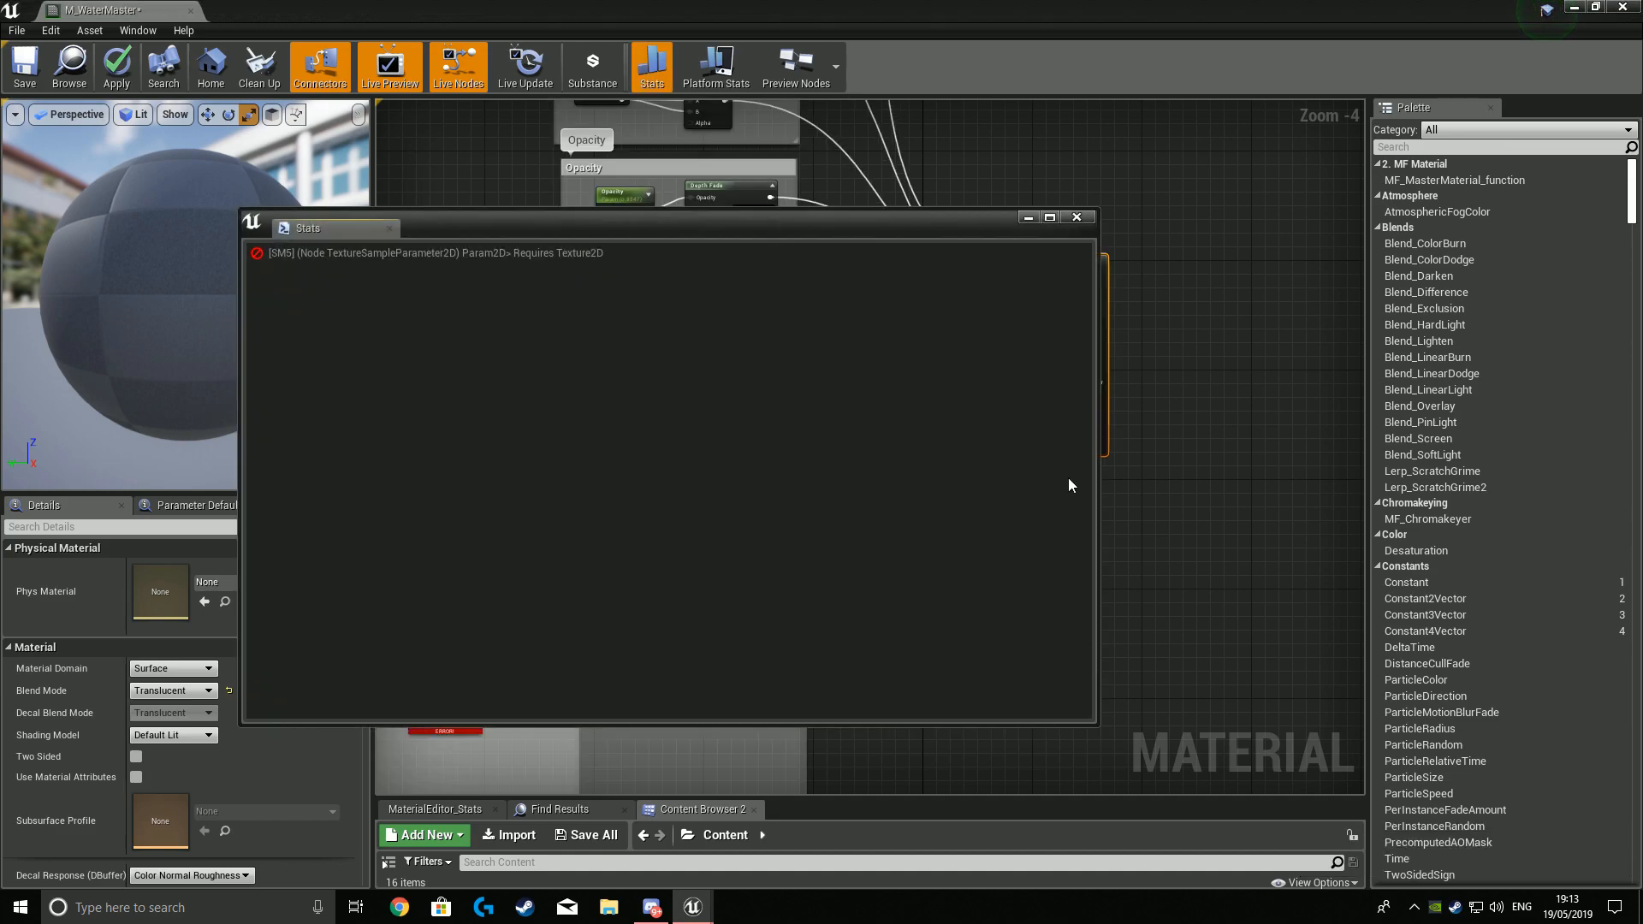
pyautogui.click(1084, 222)
# Assign the T_Detail_Rocky_N texture to the Normal 2 texture parameter.
pyautogui.moveTo(989, 657); pyautogui.dragTo(1318, 459, button='right')
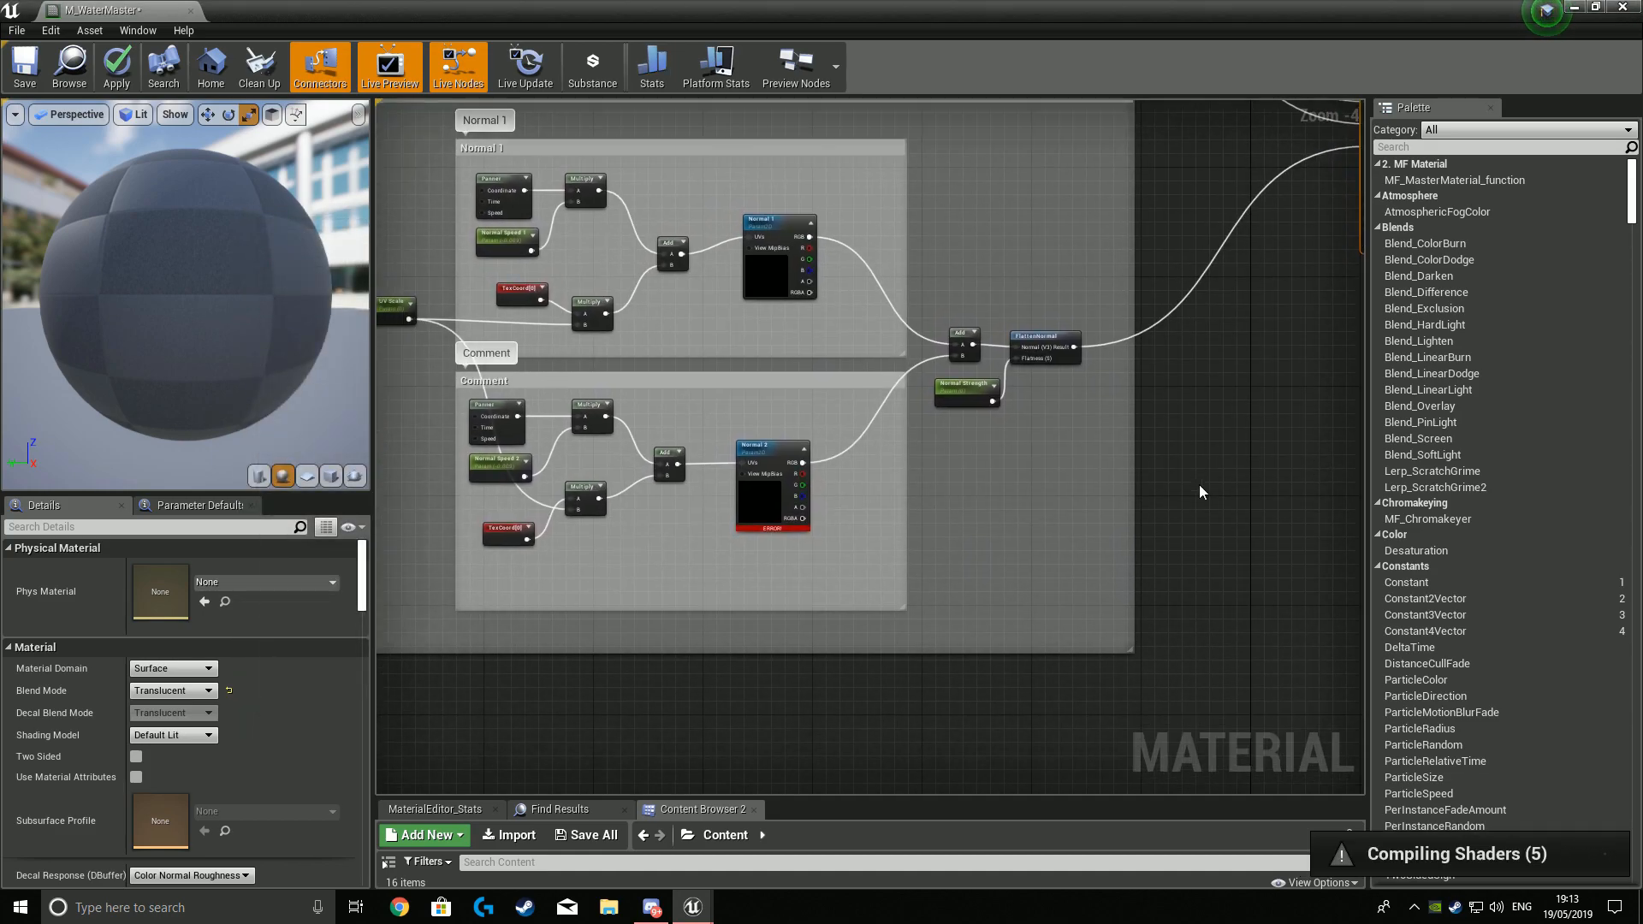
pyautogui.click(766, 492)
pyautogui.scroll(-3, 269, 785)
pyautogui.click(272, 794)
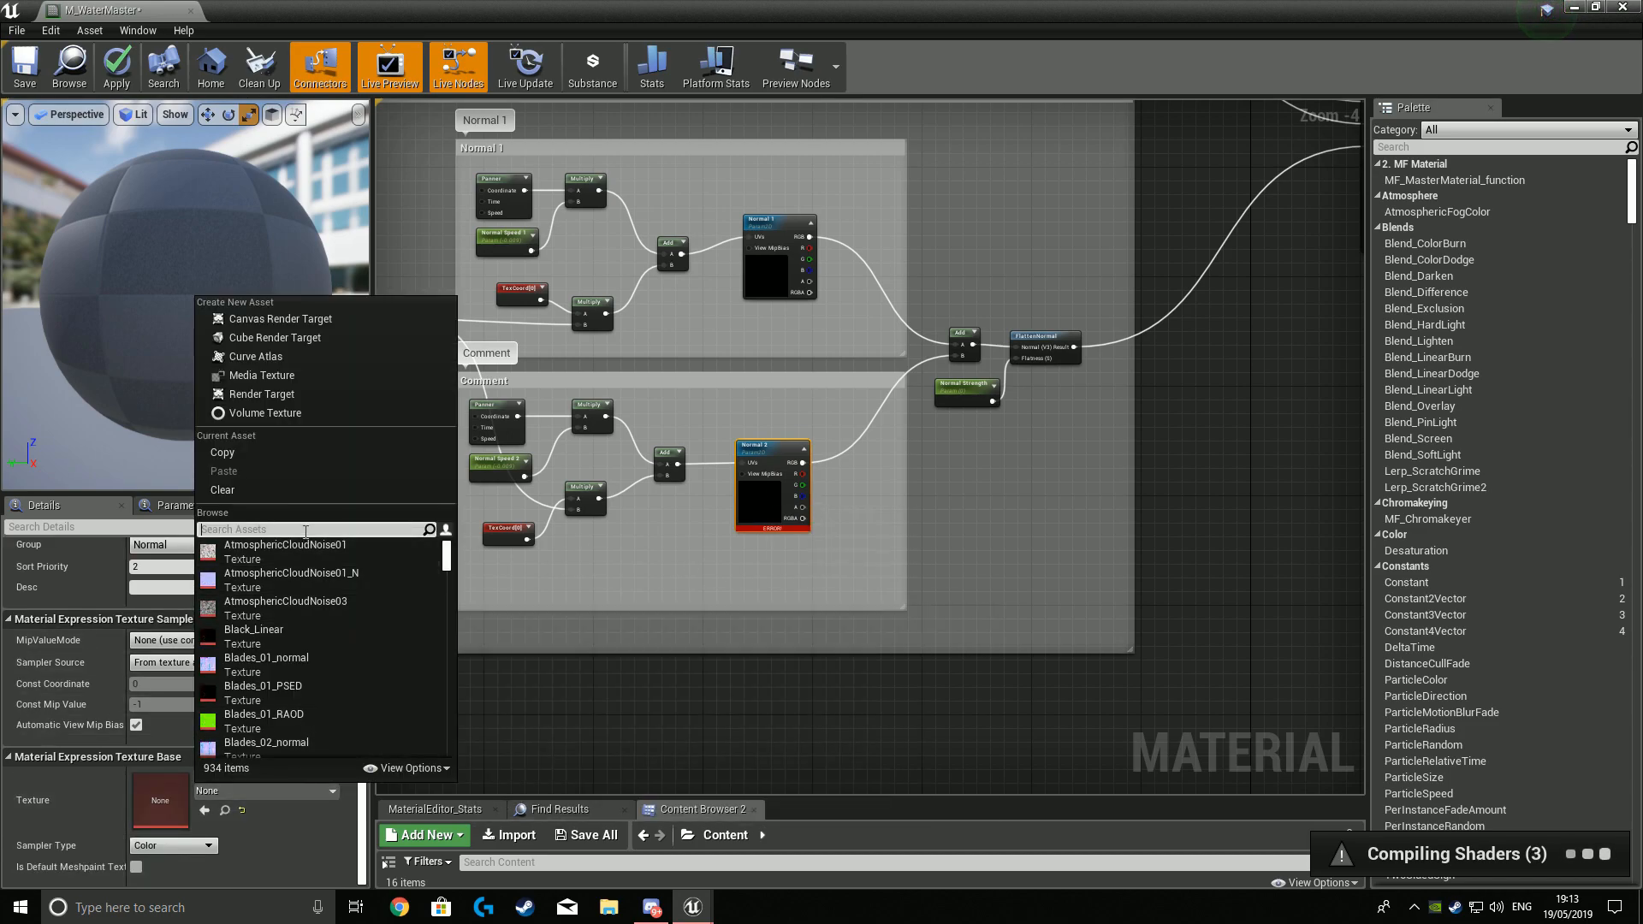
pyautogui.write('t')
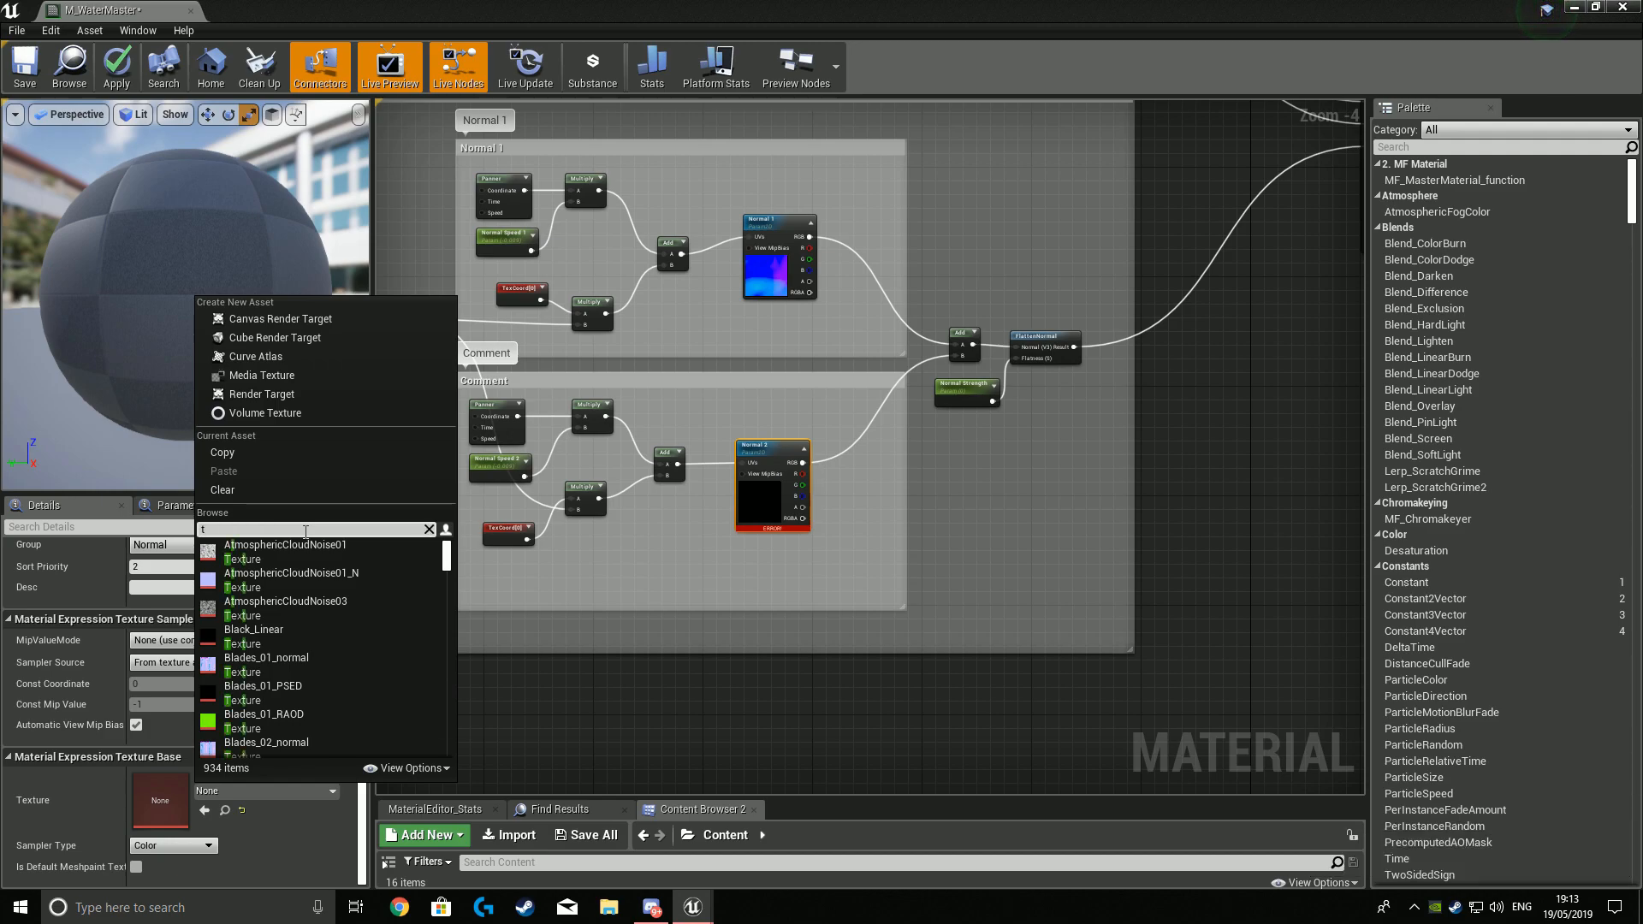
pyautogui.write('_')
pyautogui.press('BackSpace')
pyautogui.press('BackSpace')
pyautogui.write('Rock')
pyautogui.click(313, 577)
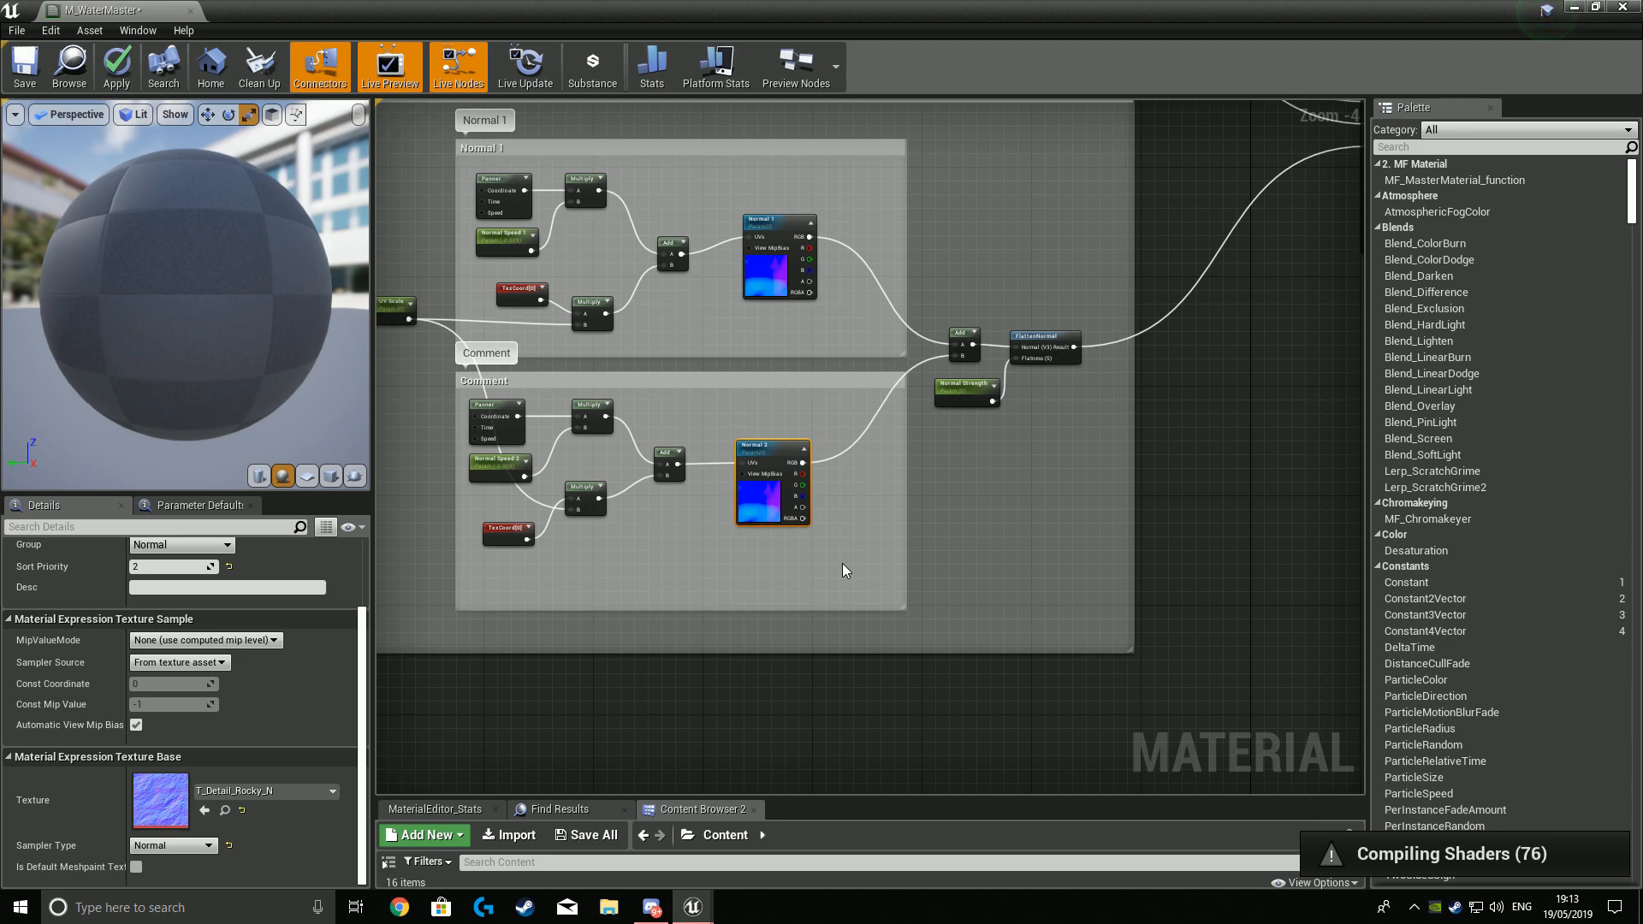
# Set the default value of the UV Scale parameter to 1.
pyautogui.scroll(3, 841, 563)
pyautogui.moveTo(569, 565); pyautogui.dragTo(1141, 785, button='right')
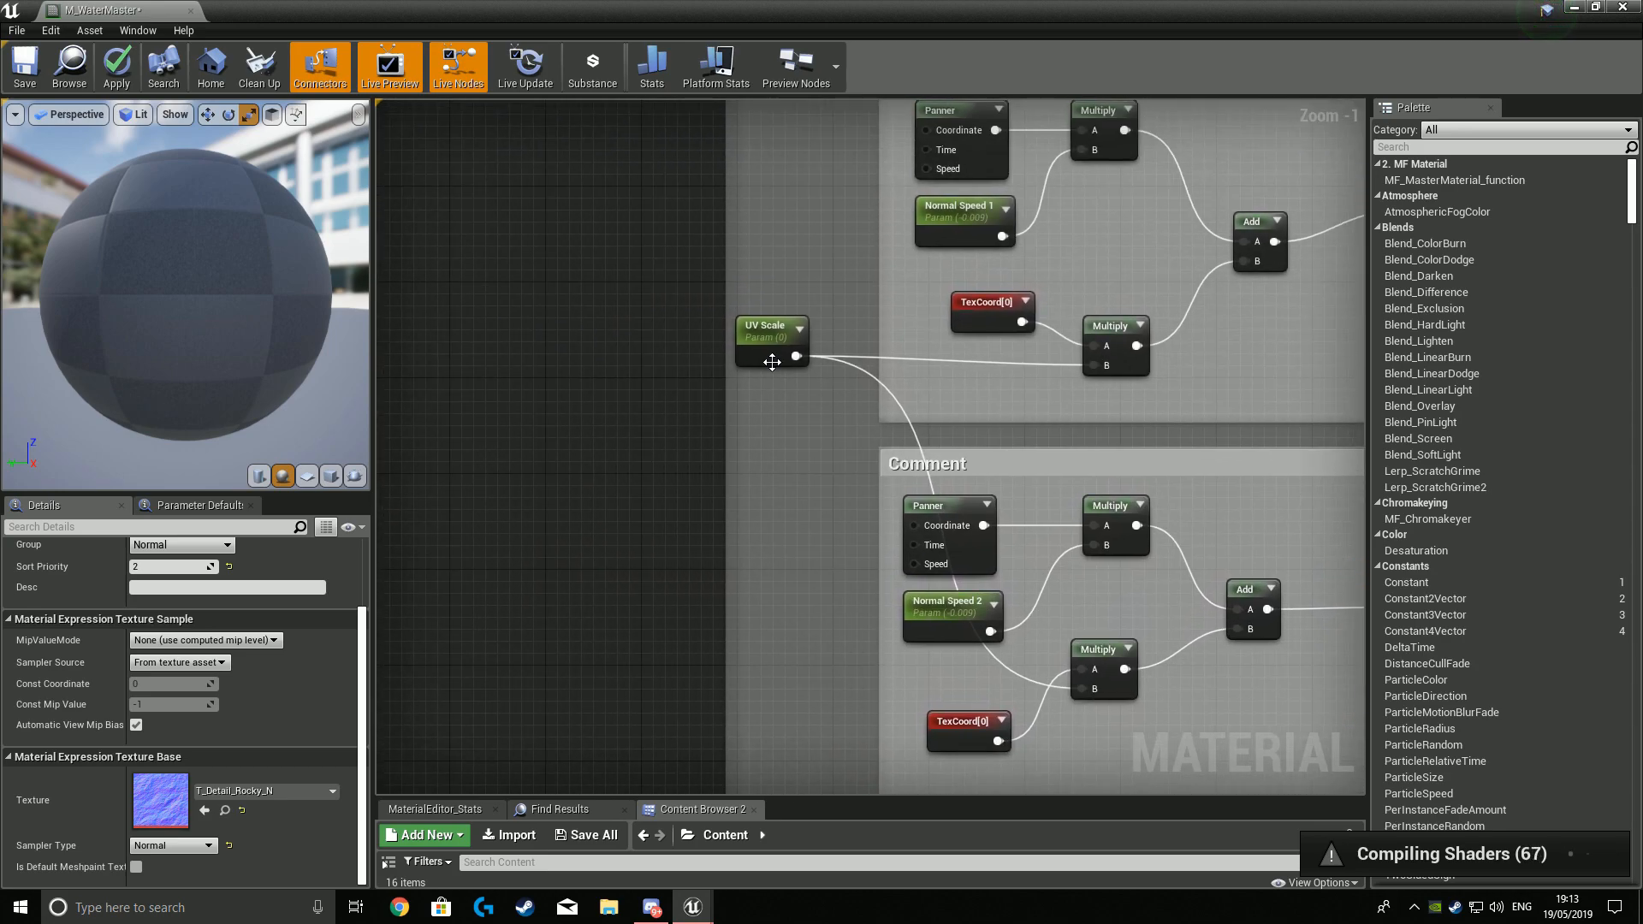
pyautogui.click(766, 328)
pyautogui.click(154, 620)
pyautogui.write('1')
pyautogui.press('Return')
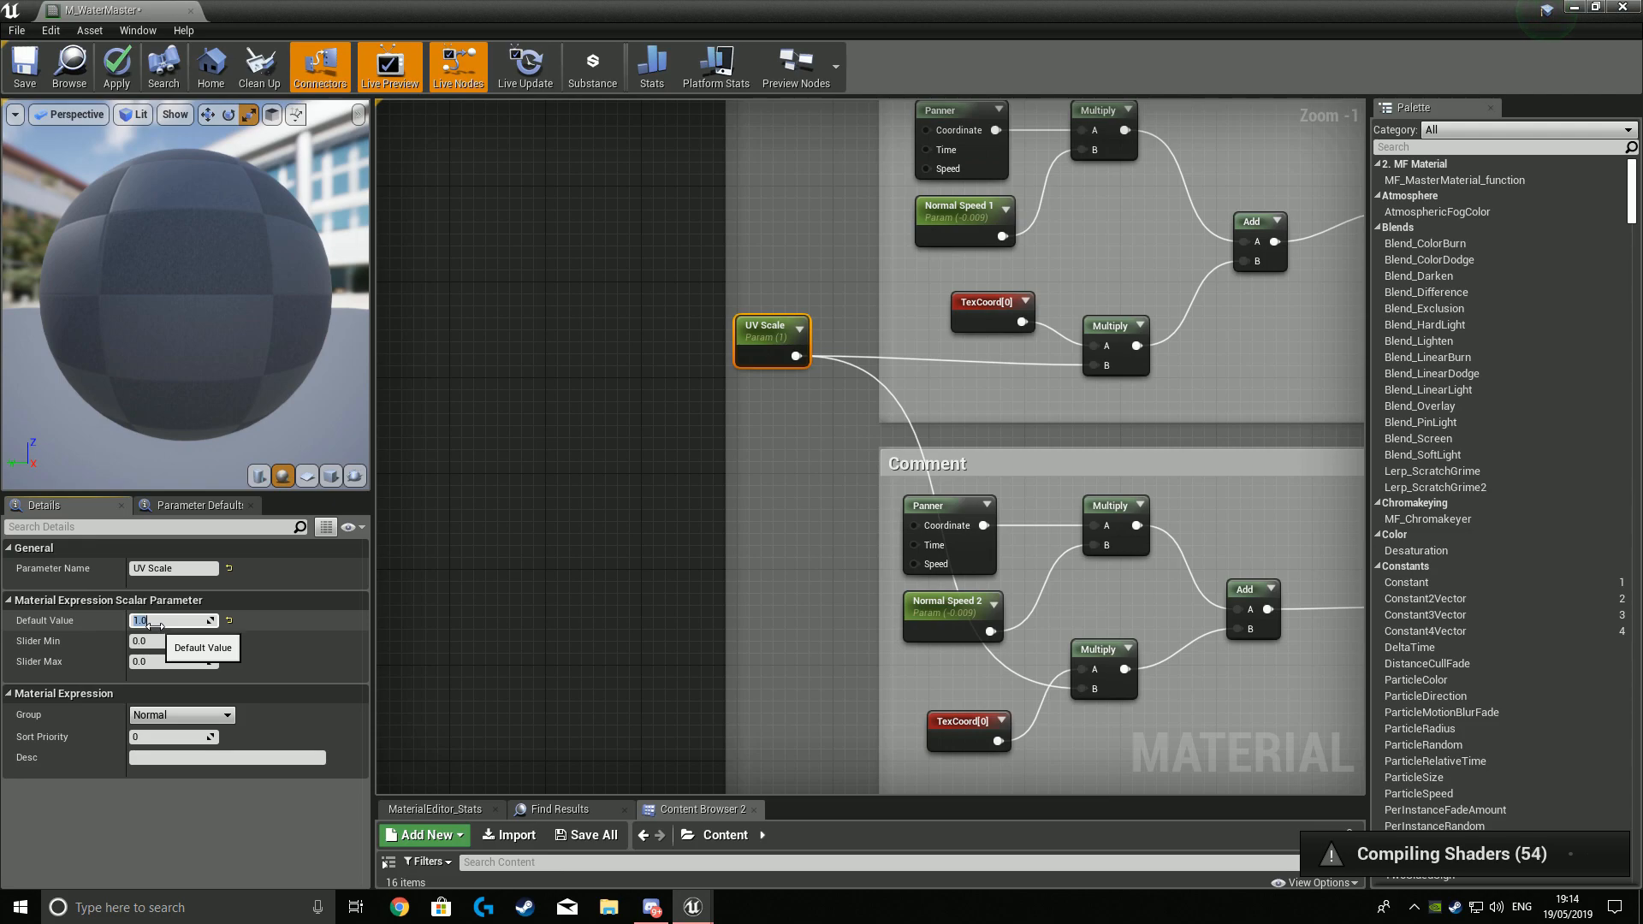
pyautogui.click(590, 567)
# Move the M_WaterMaster output node further away from the comment groups.
pyautogui.scroll(-4, 591, 567)
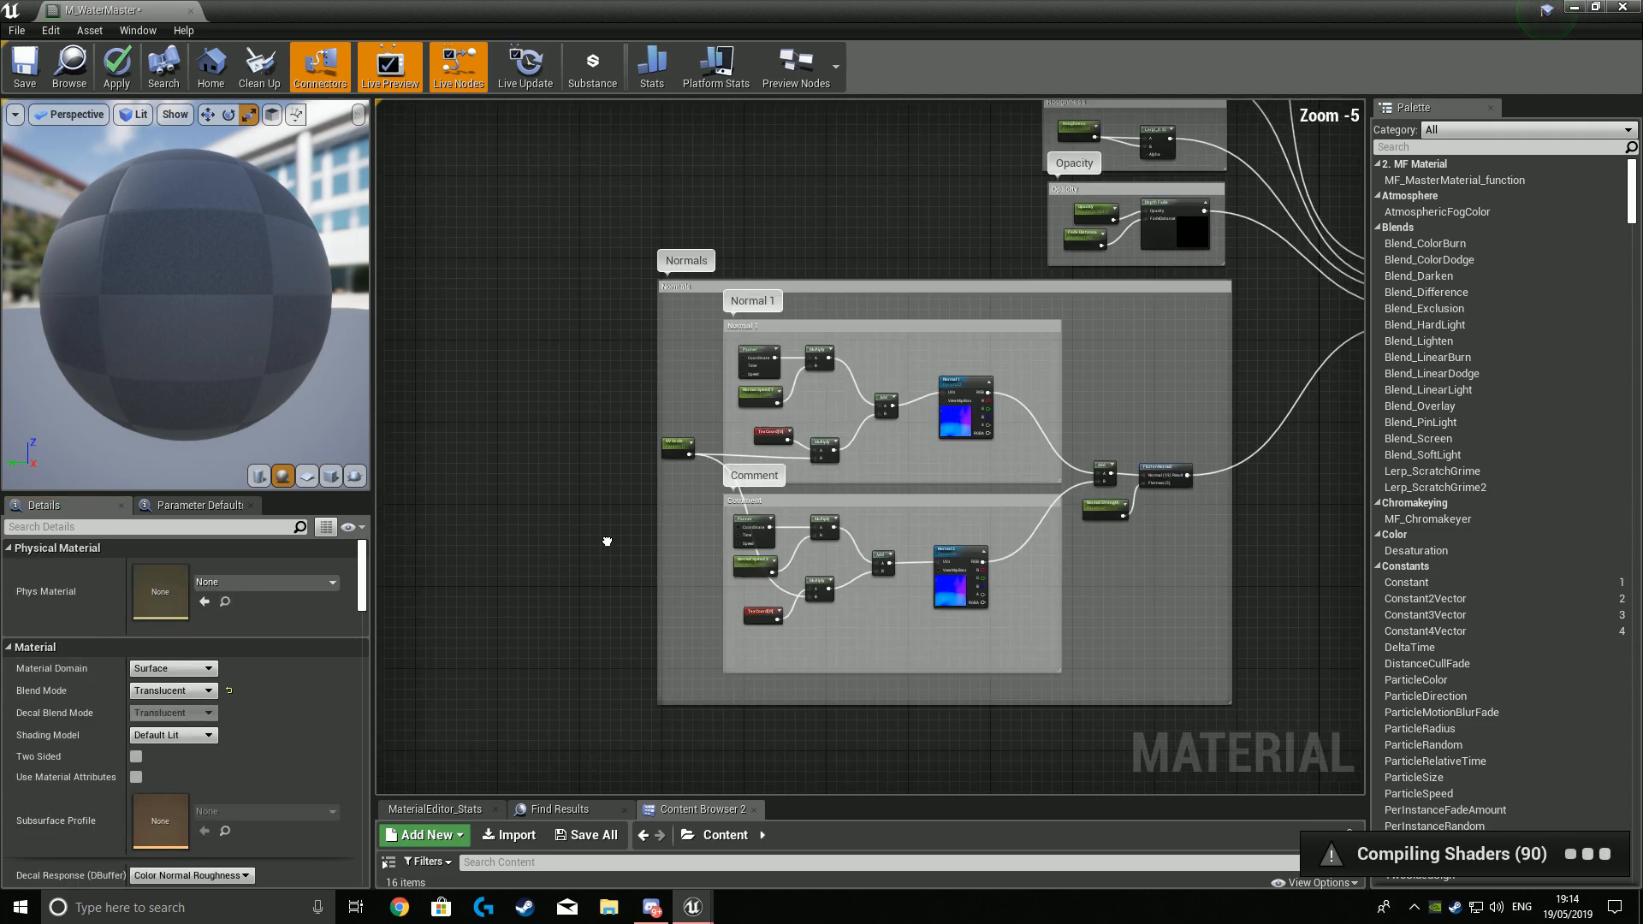
pyautogui.moveTo(606, 459); pyautogui.dragTo(588, 525, button='right')
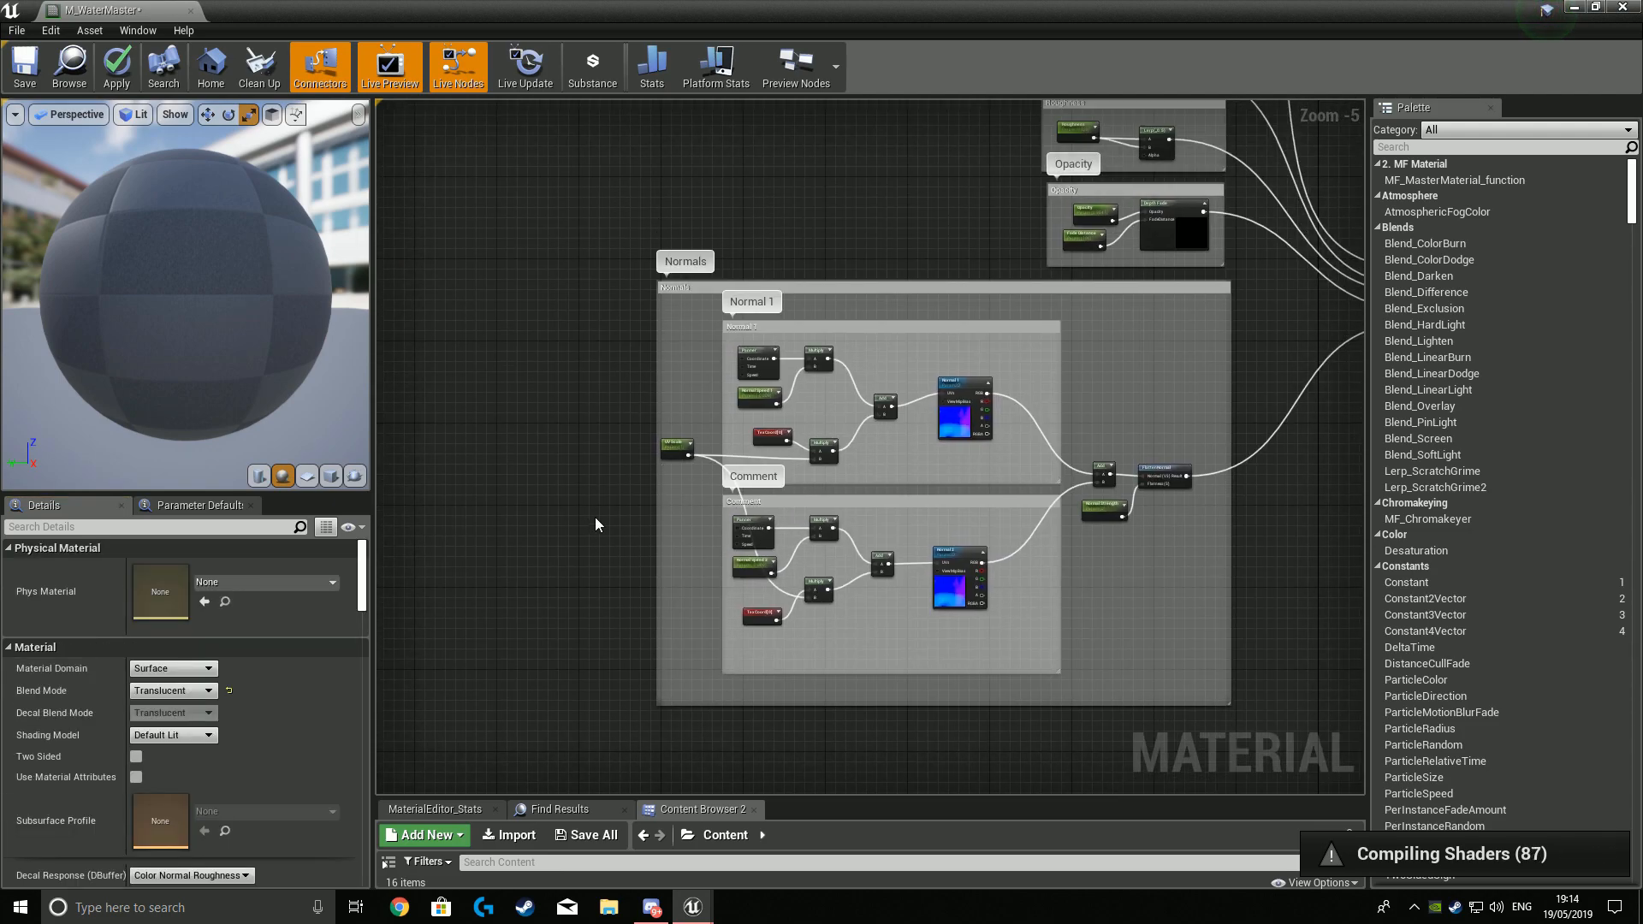
pyautogui.scroll(-2, 610, 550)
pyautogui.moveTo(1092, 594); pyautogui.dragTo(890, 551, button='right')
pyautogui.scroll(3, 912, 392)
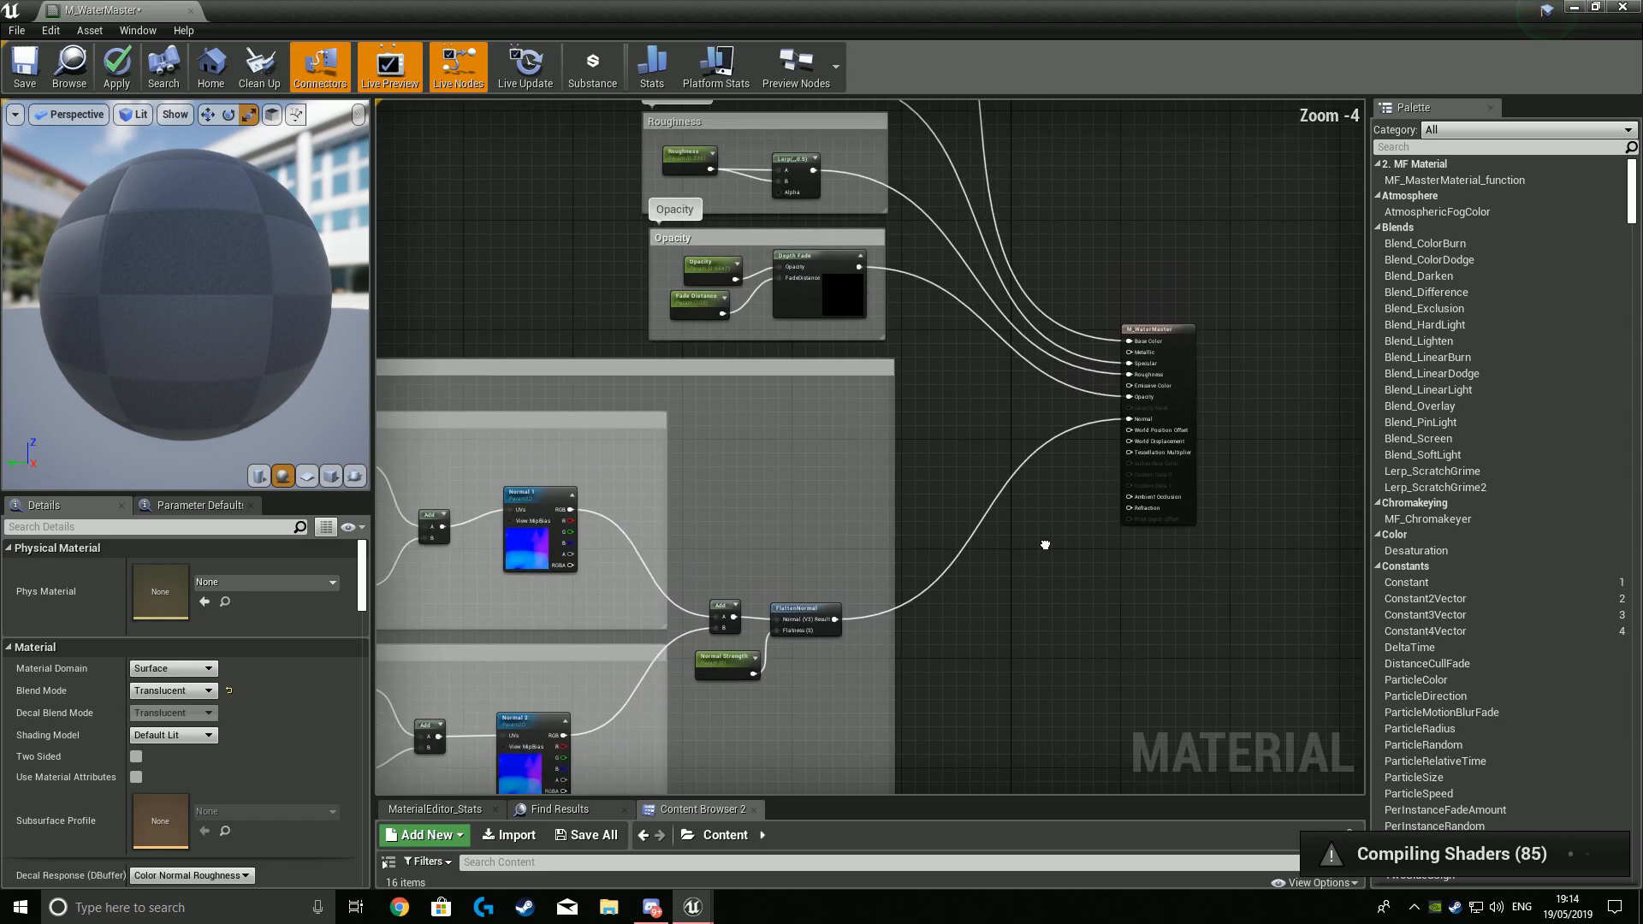
pyautogui.moveTo(1044, 545); pyautogui.dragTo(999, 519, button='right')
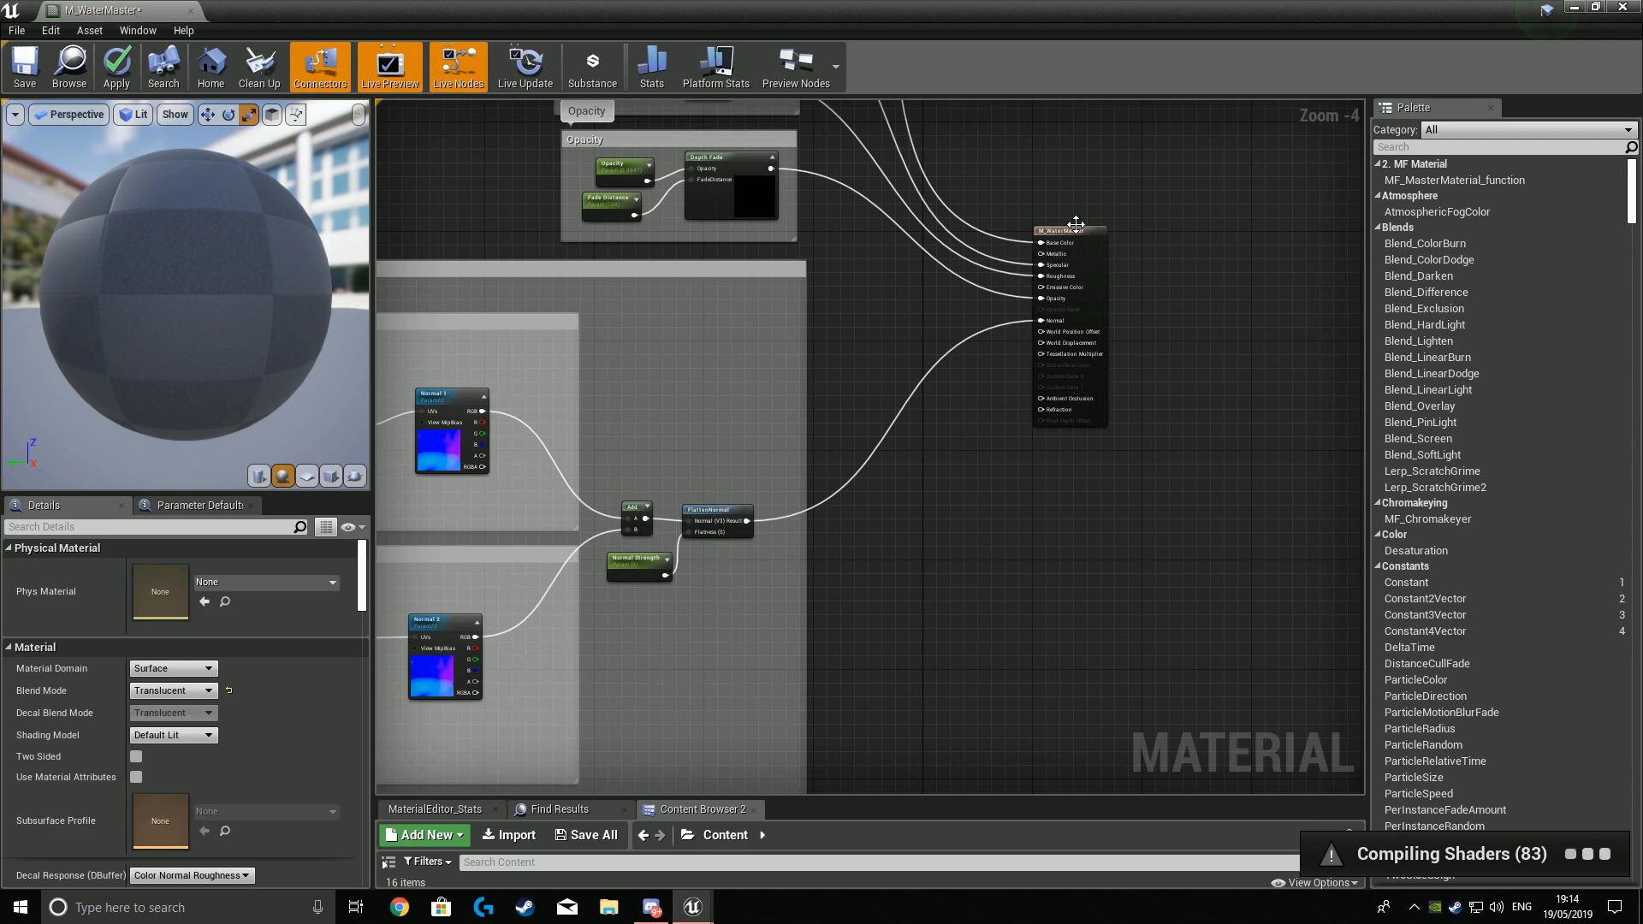
pyautogui.moveTo(1075, 228); pyautogui.dragTo(1171, 234)
pyautogui.moveTo(1137, 590); pyautogui.dragTo(1025, 540, button='right')
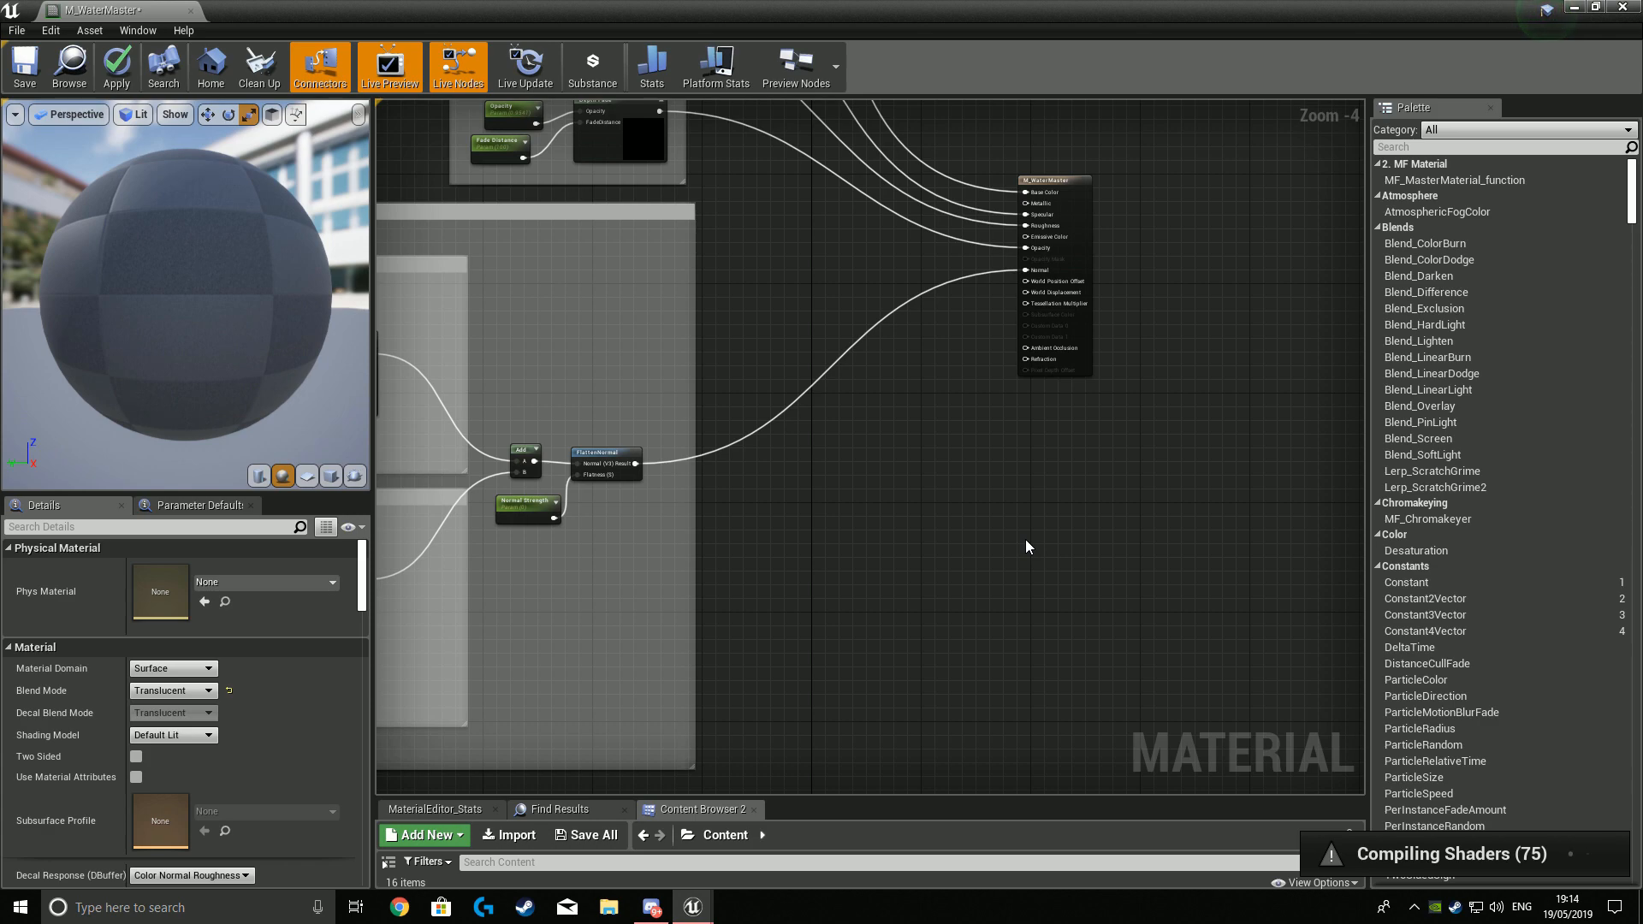
# Create an empty comment box below the Normals group and enlarge it to hold a new node section.
pyautogui.moveTo(1042, 537); pyautogui.dragTo(810, 414, button='right')
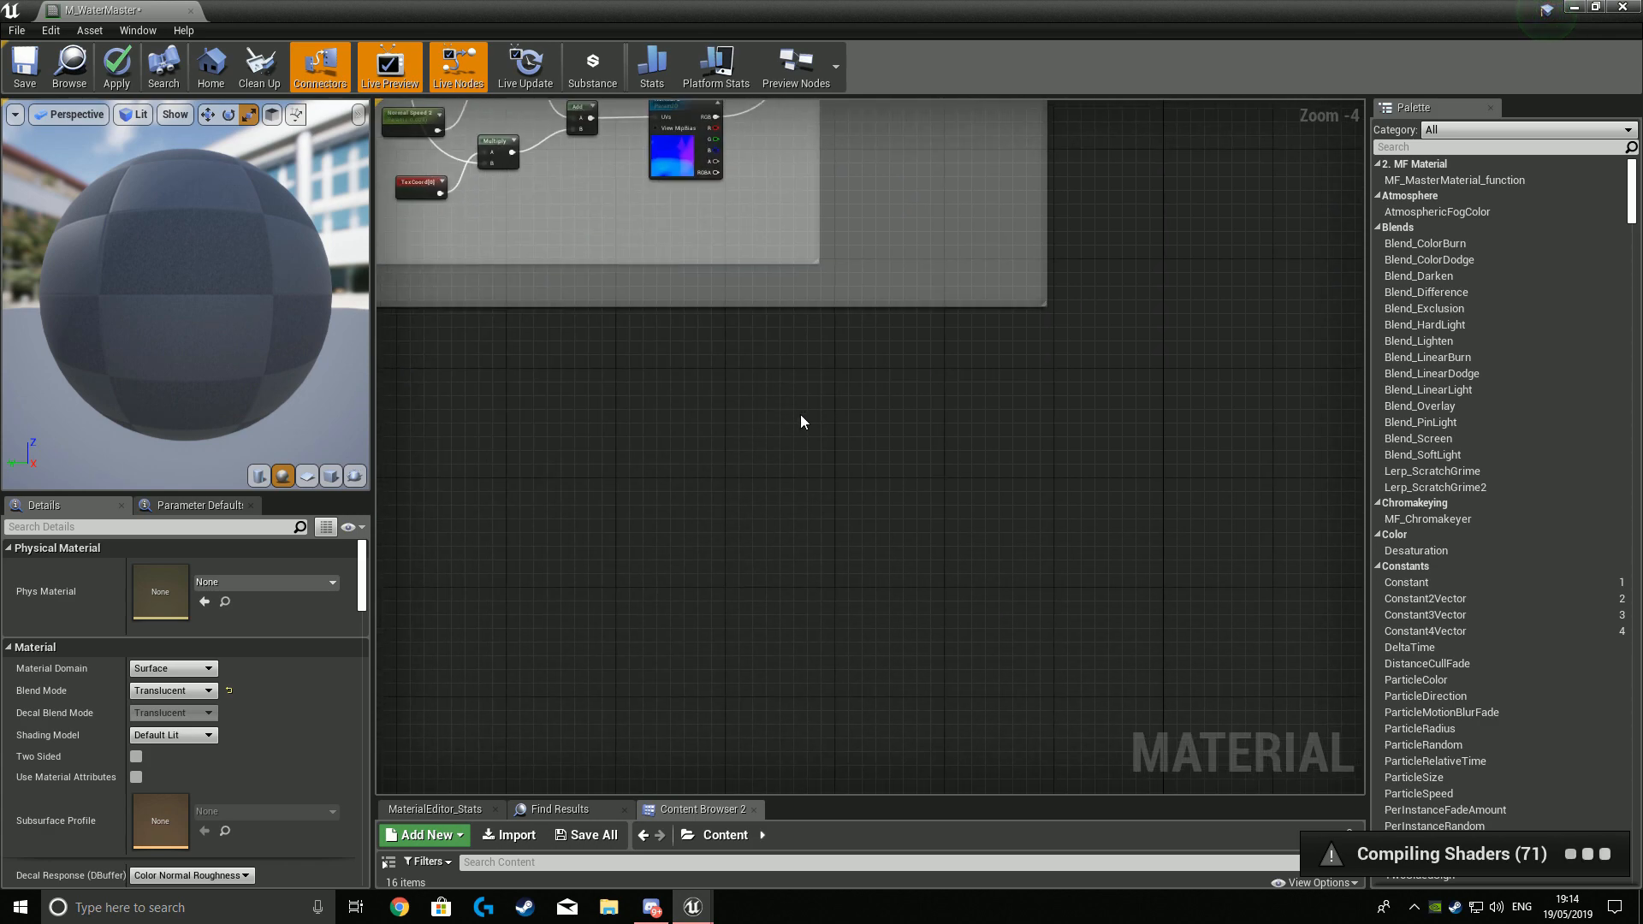
pyautogui.press('c')
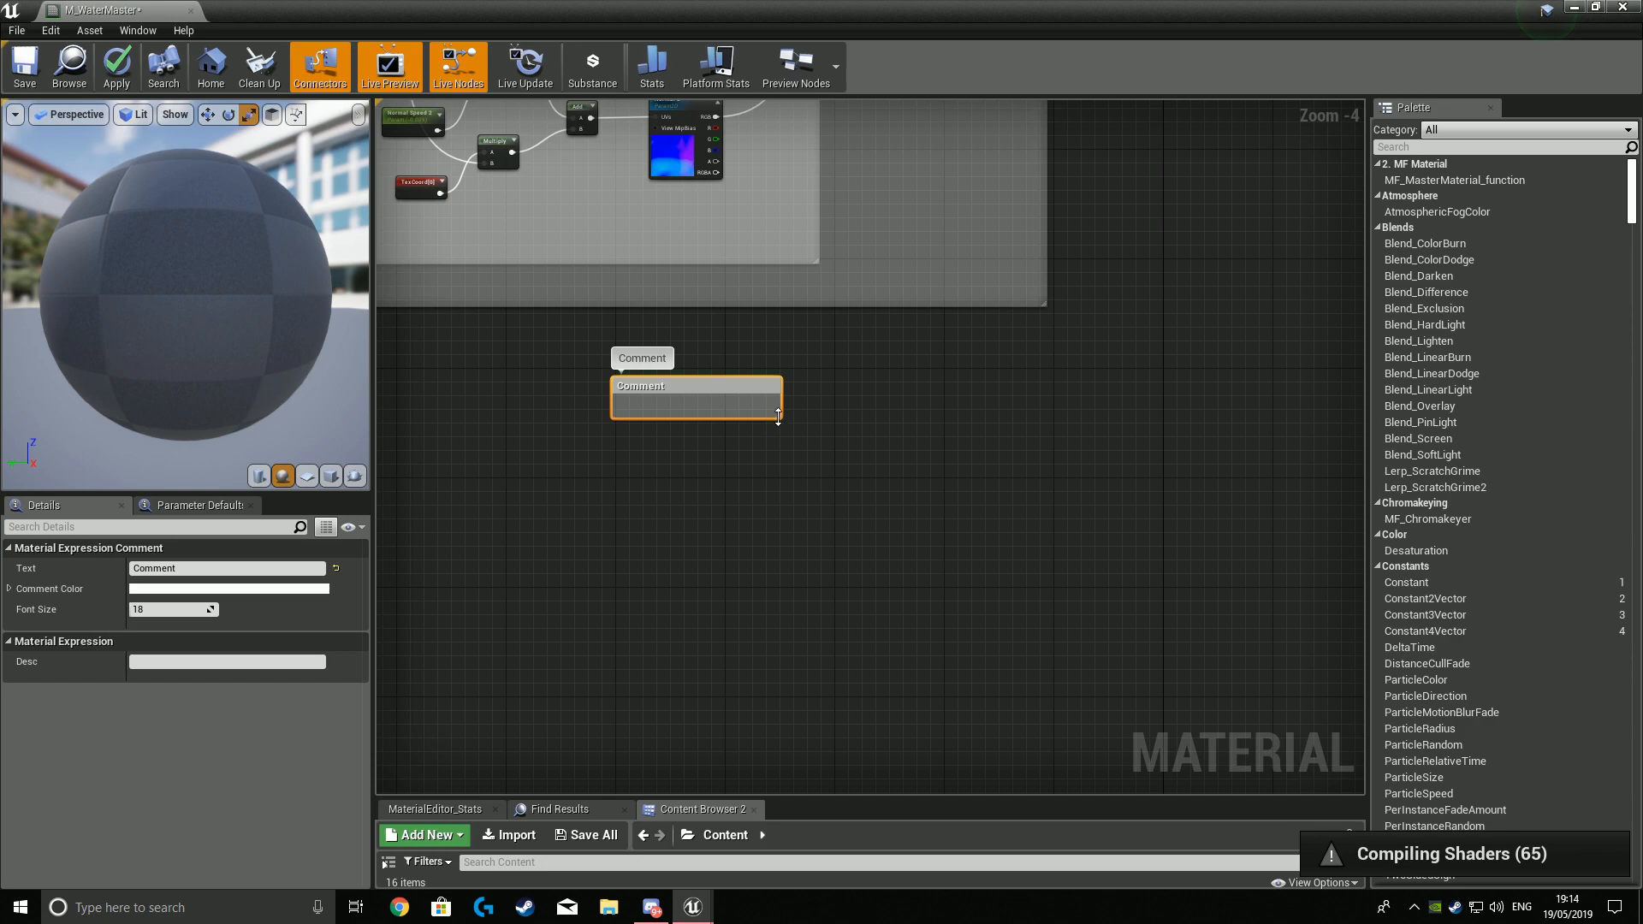
pyautogui.moveTo(778, 416); pyautogui.dragTo(1052, 651)
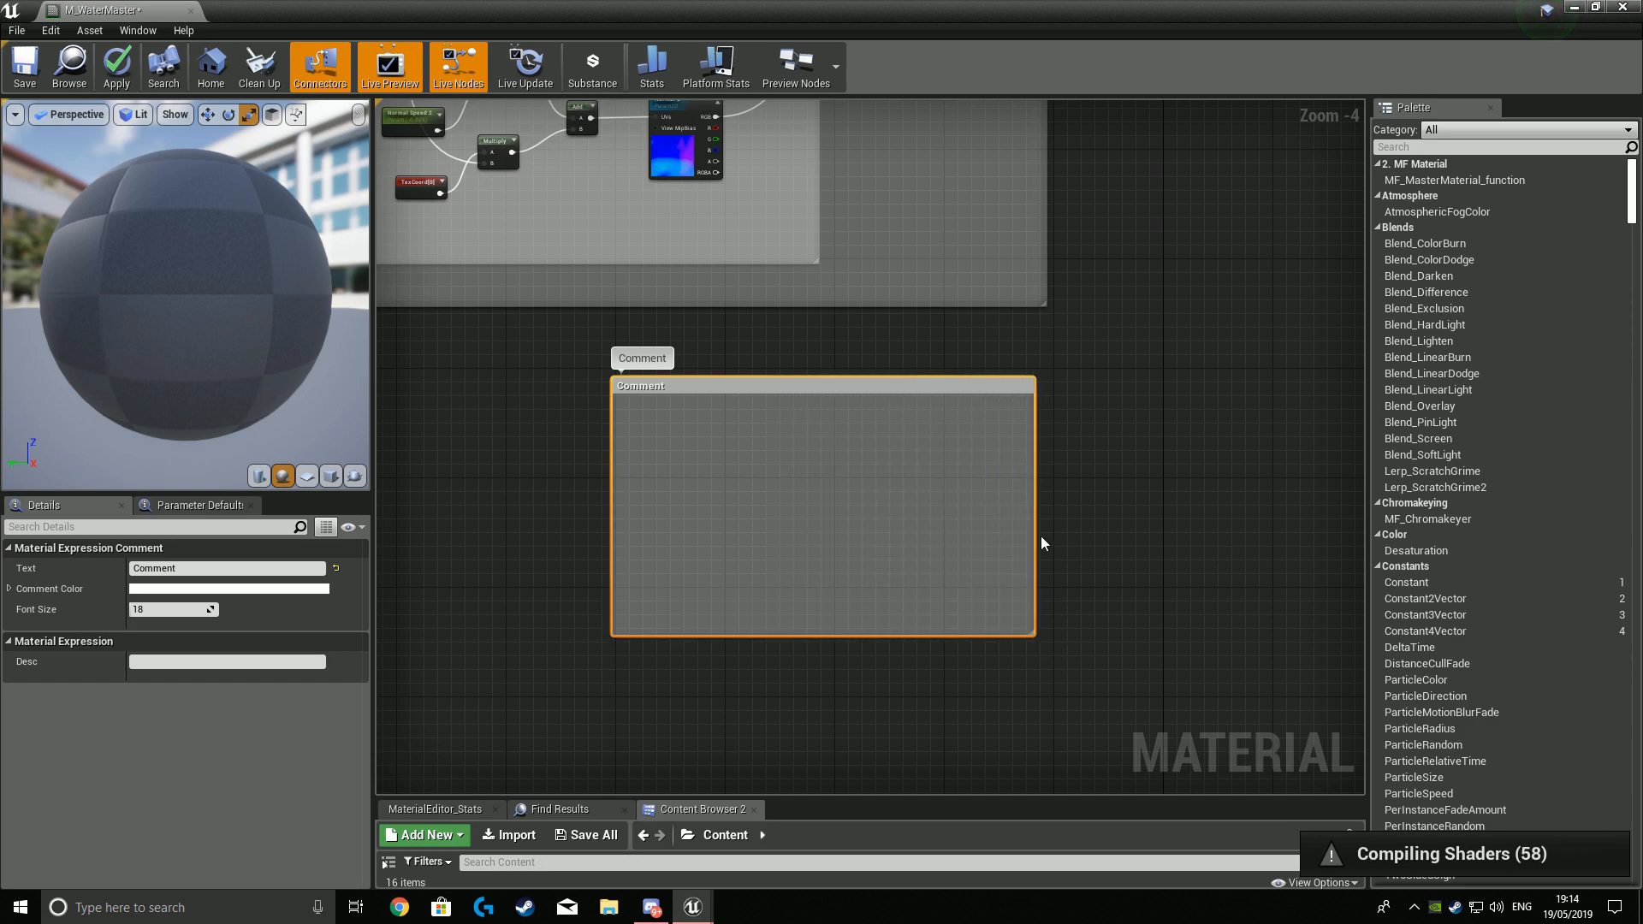
pyautogui.moveTo(1033, 527); pyautogui.dragTo(1047, 525)
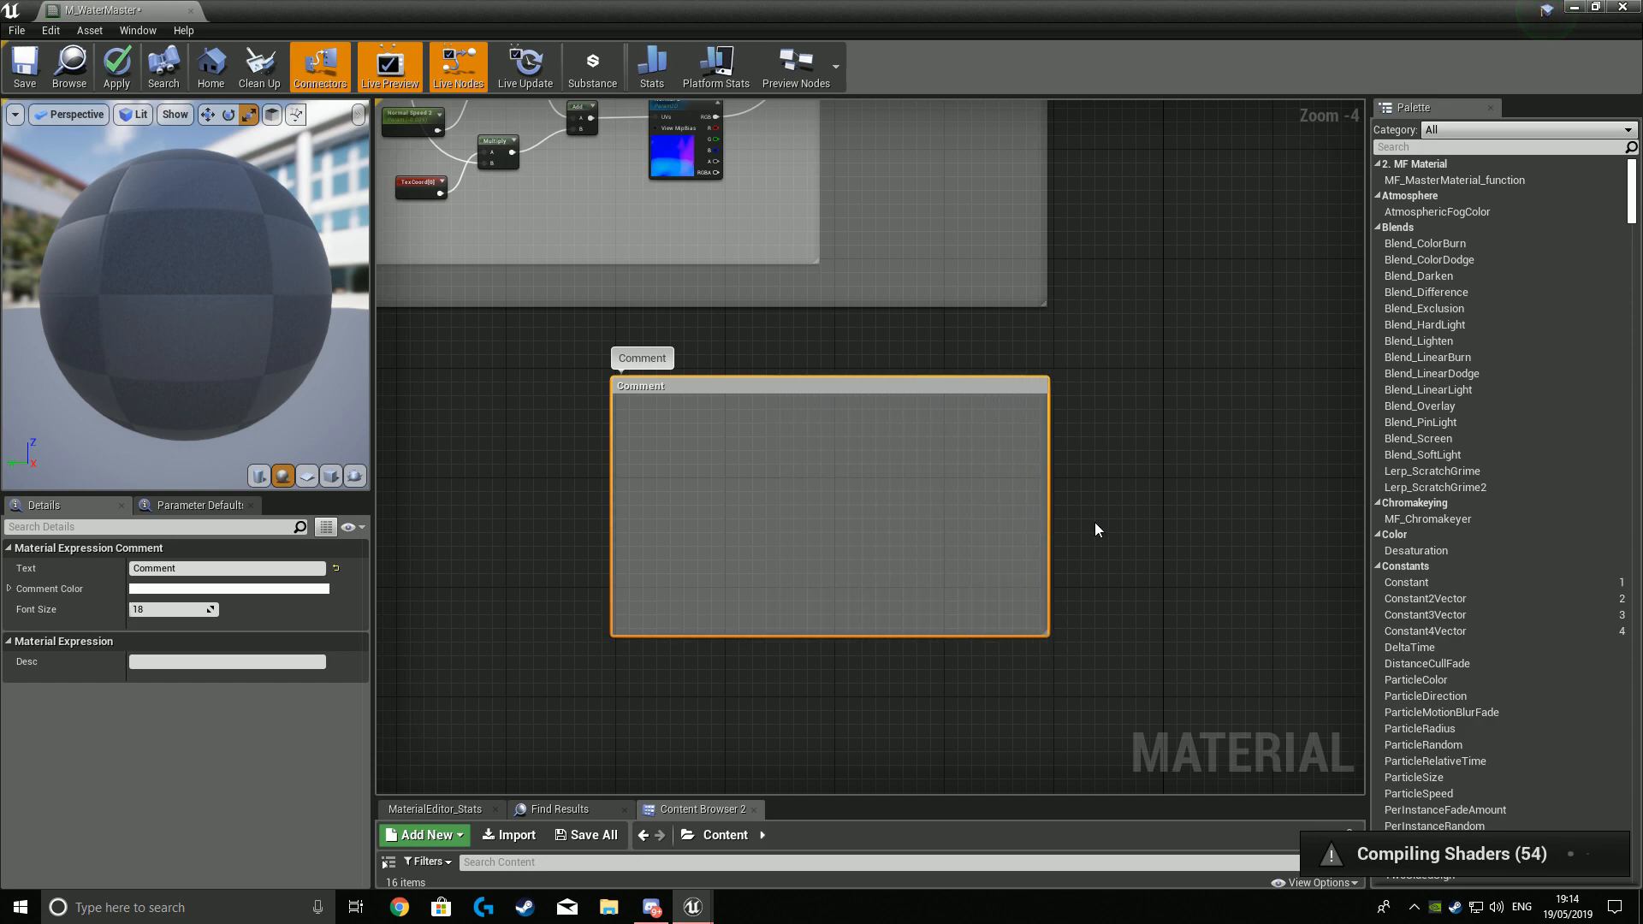
pyautogui.click(1099, 505)
pyautogui.rightClick(1105, 482)
pyautogui.write('comment')
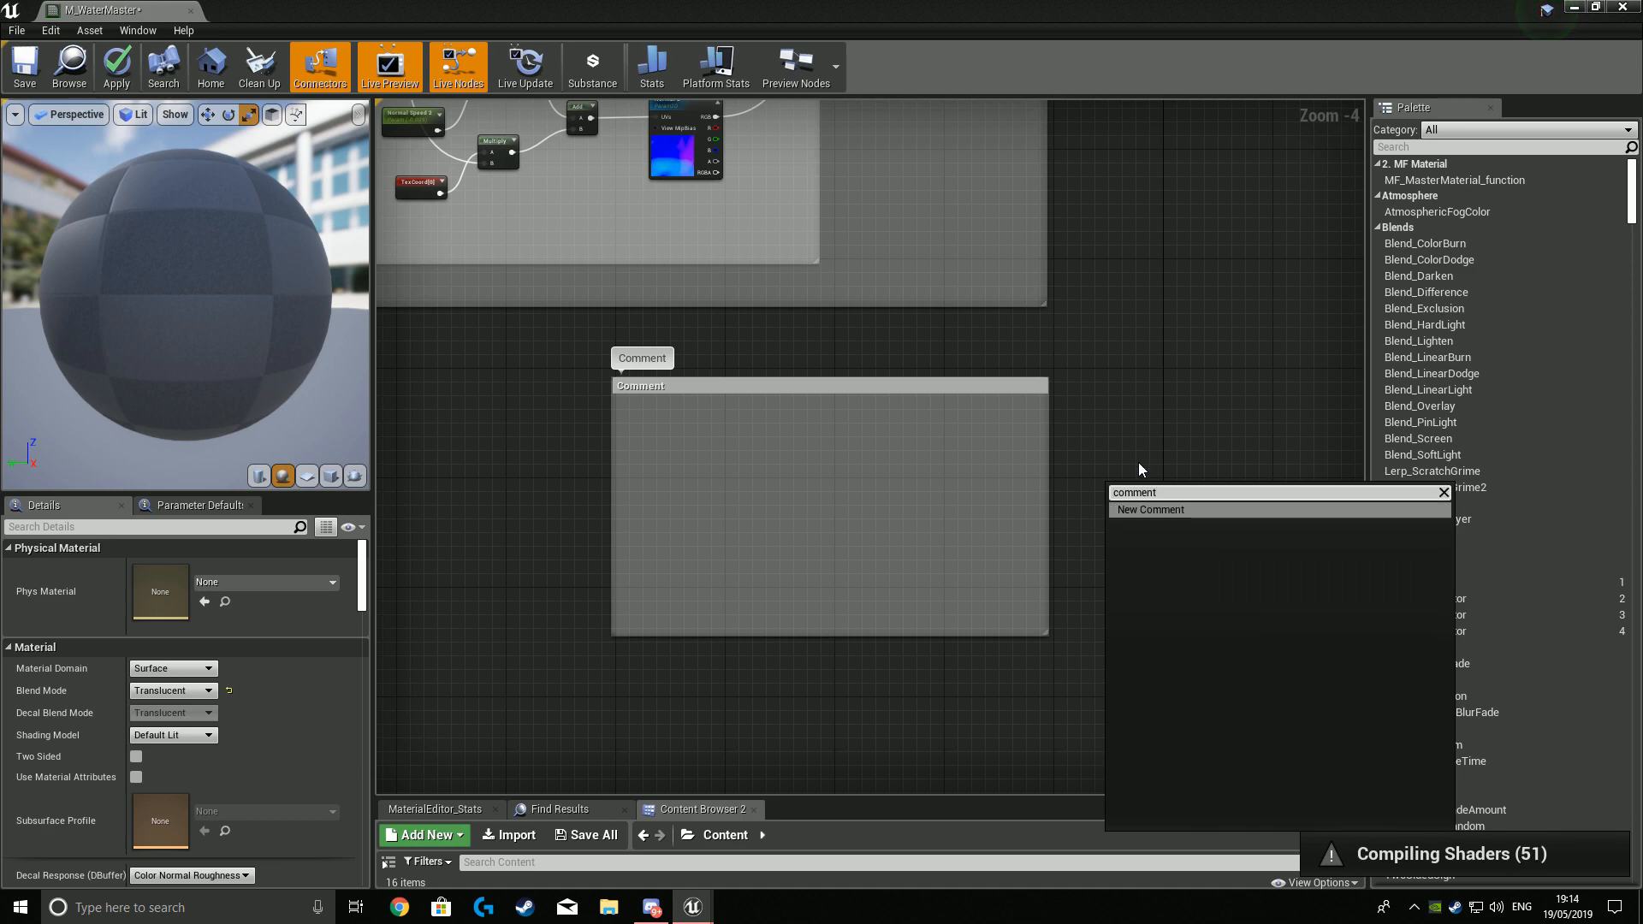
pyautogui.click(1138, 462)
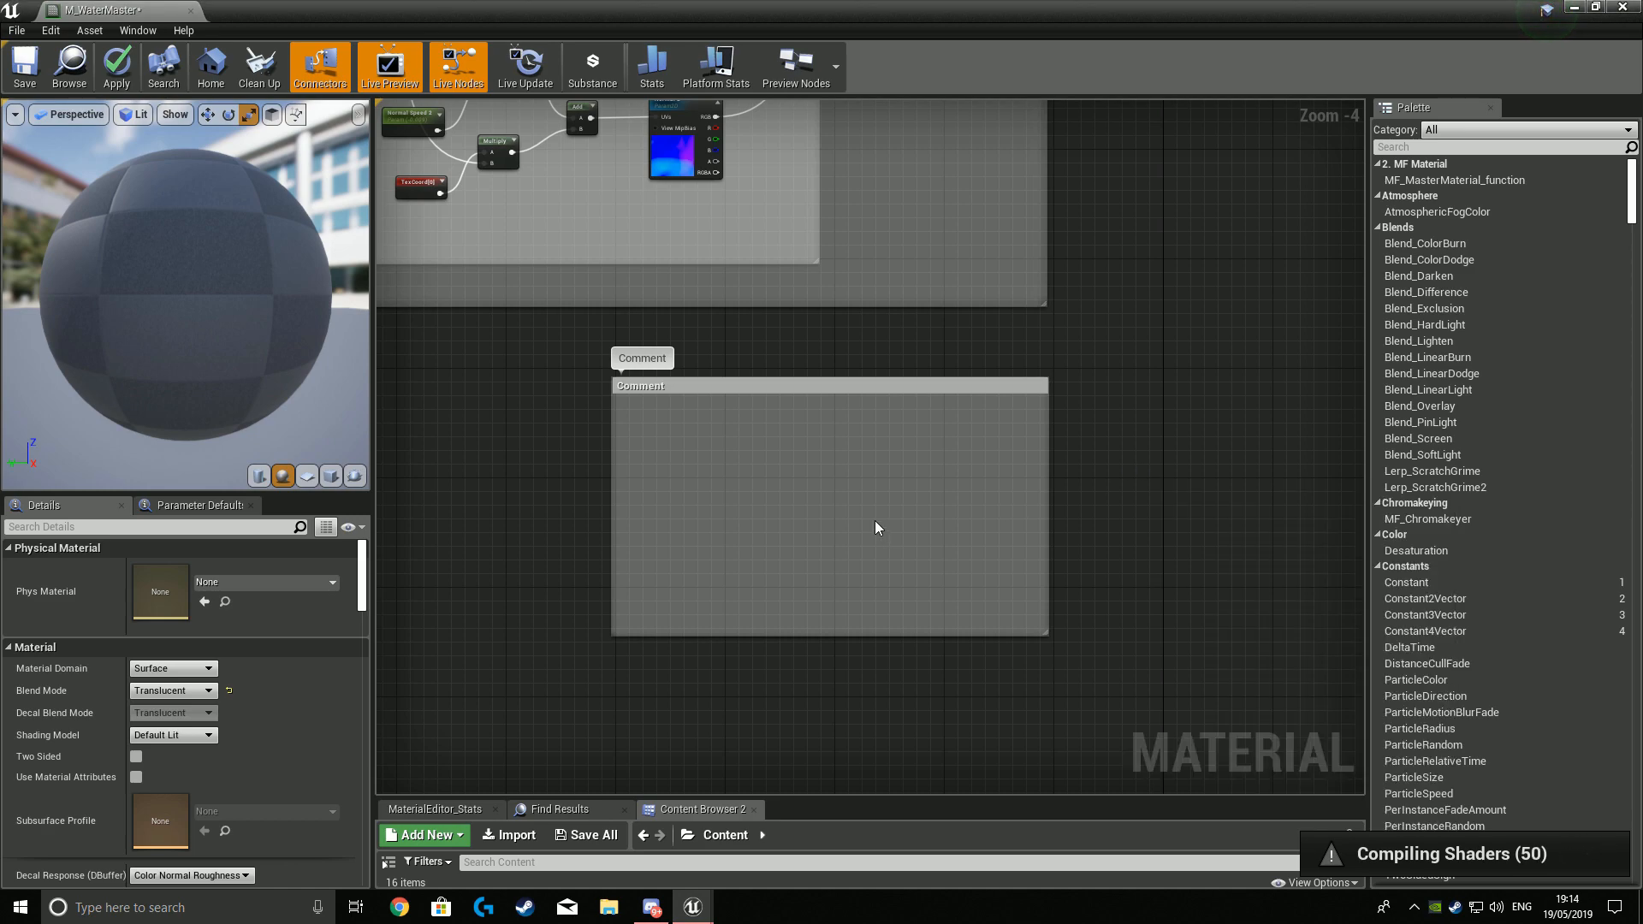
# Add a VertexNormalWS node inside the empty comment box.
pyautogui.rightClick(644, 485)
pyautogui.write('Ve')
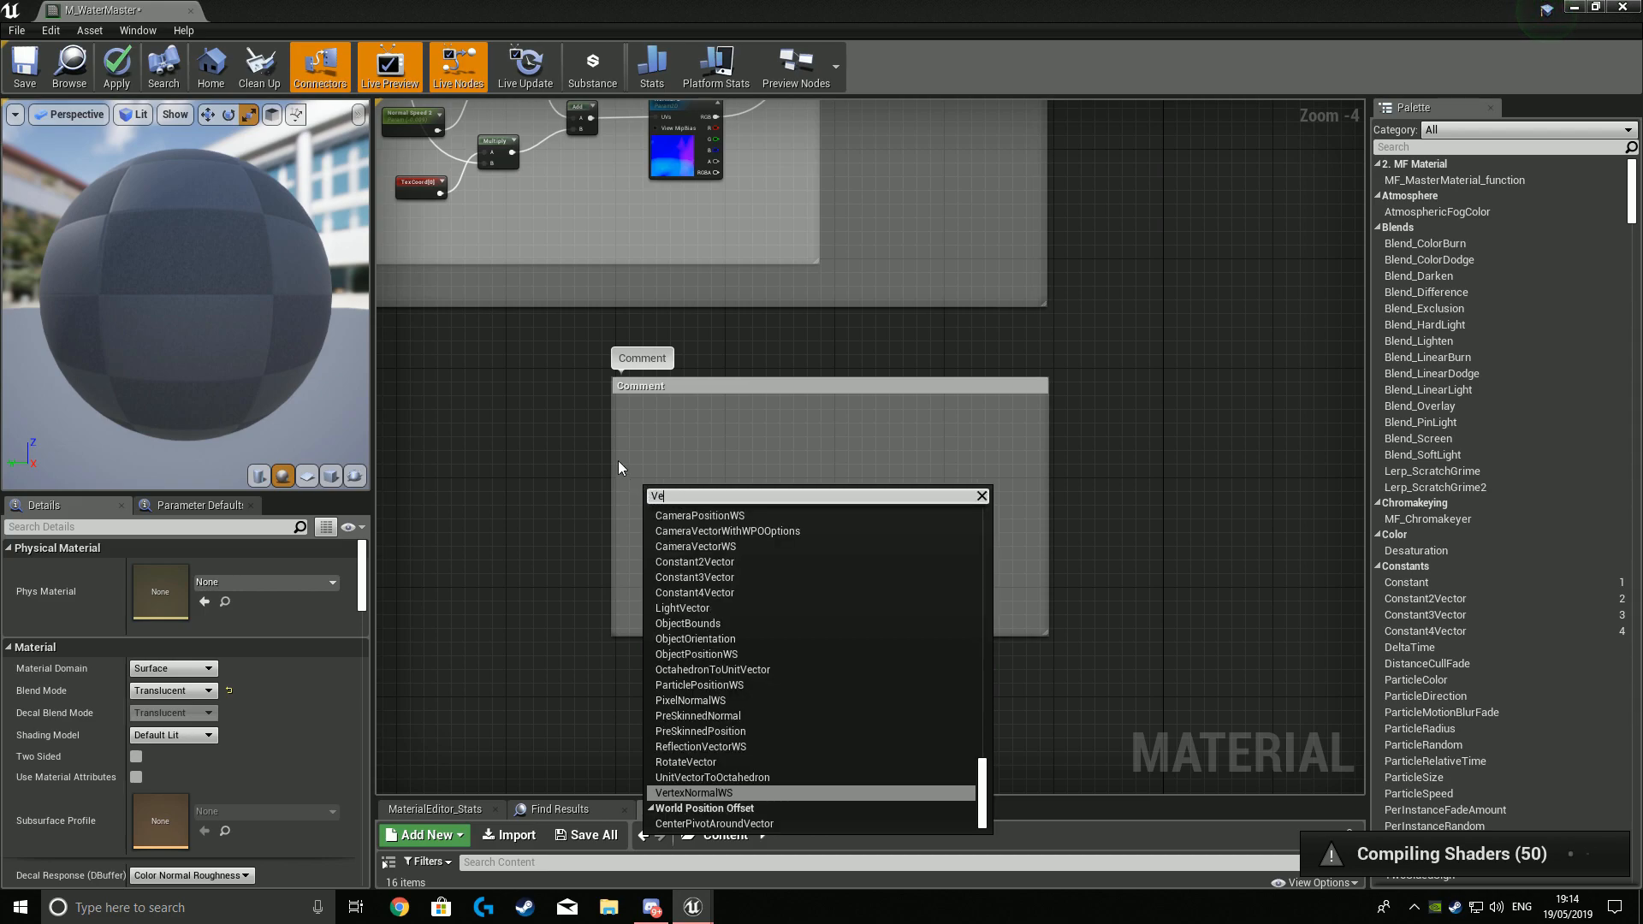
pyautogui.click(722, 792)
pyautogui.scroll(3, 650, 455)
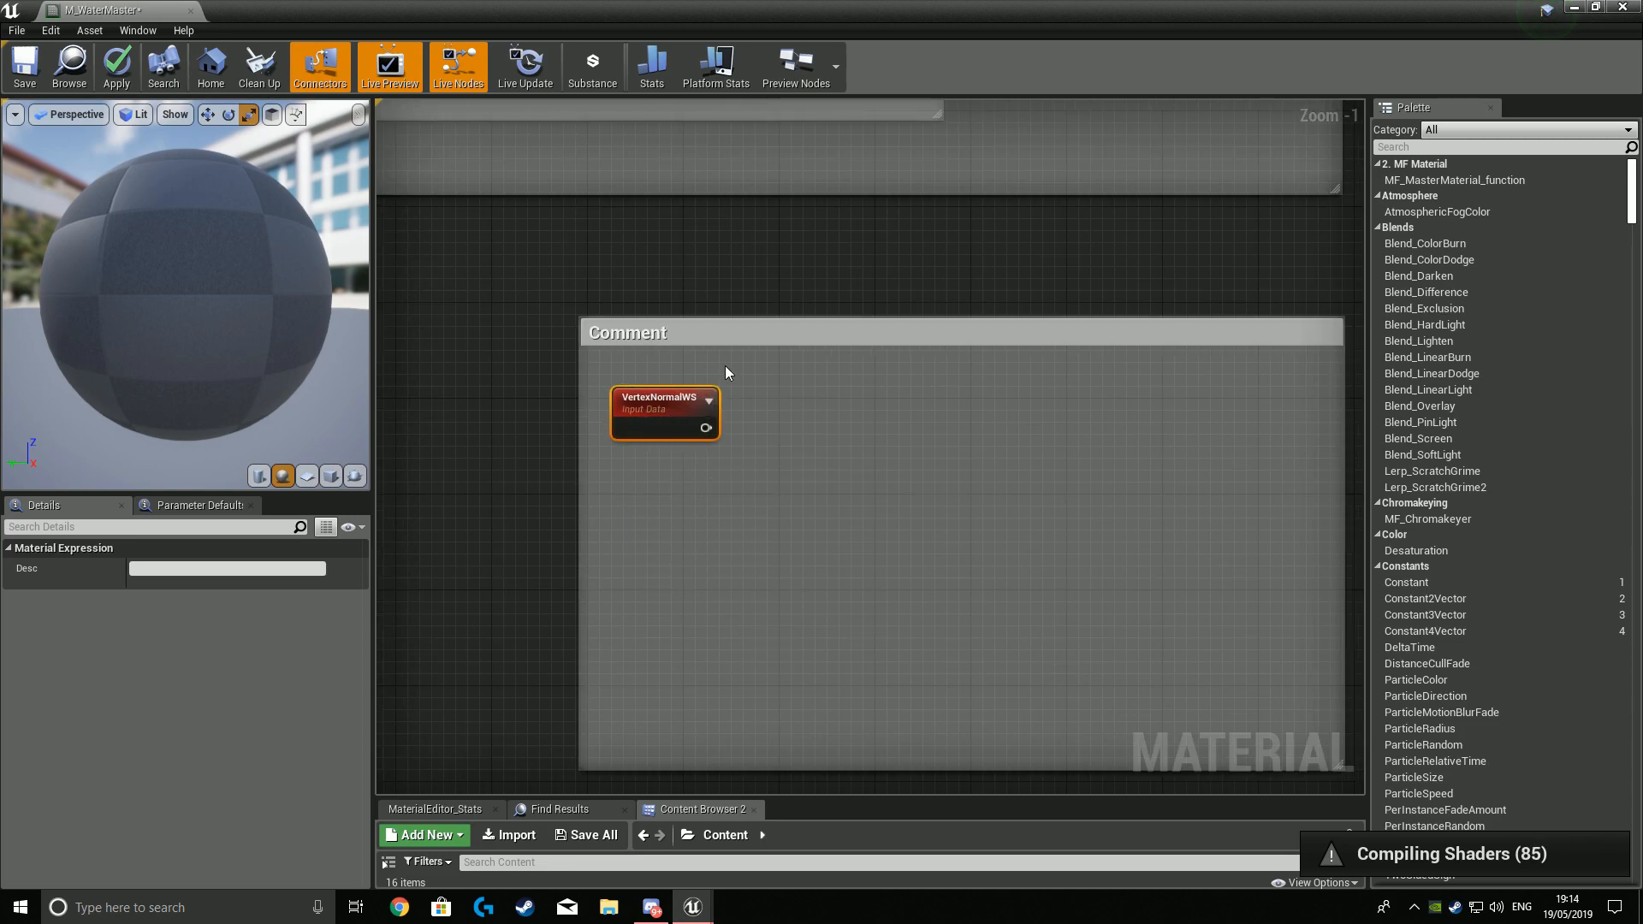
# Add two Multiply nodes and a Lerp node in a descending row beside the VertexNormalWS node.
pyautogui.click(821, 421)
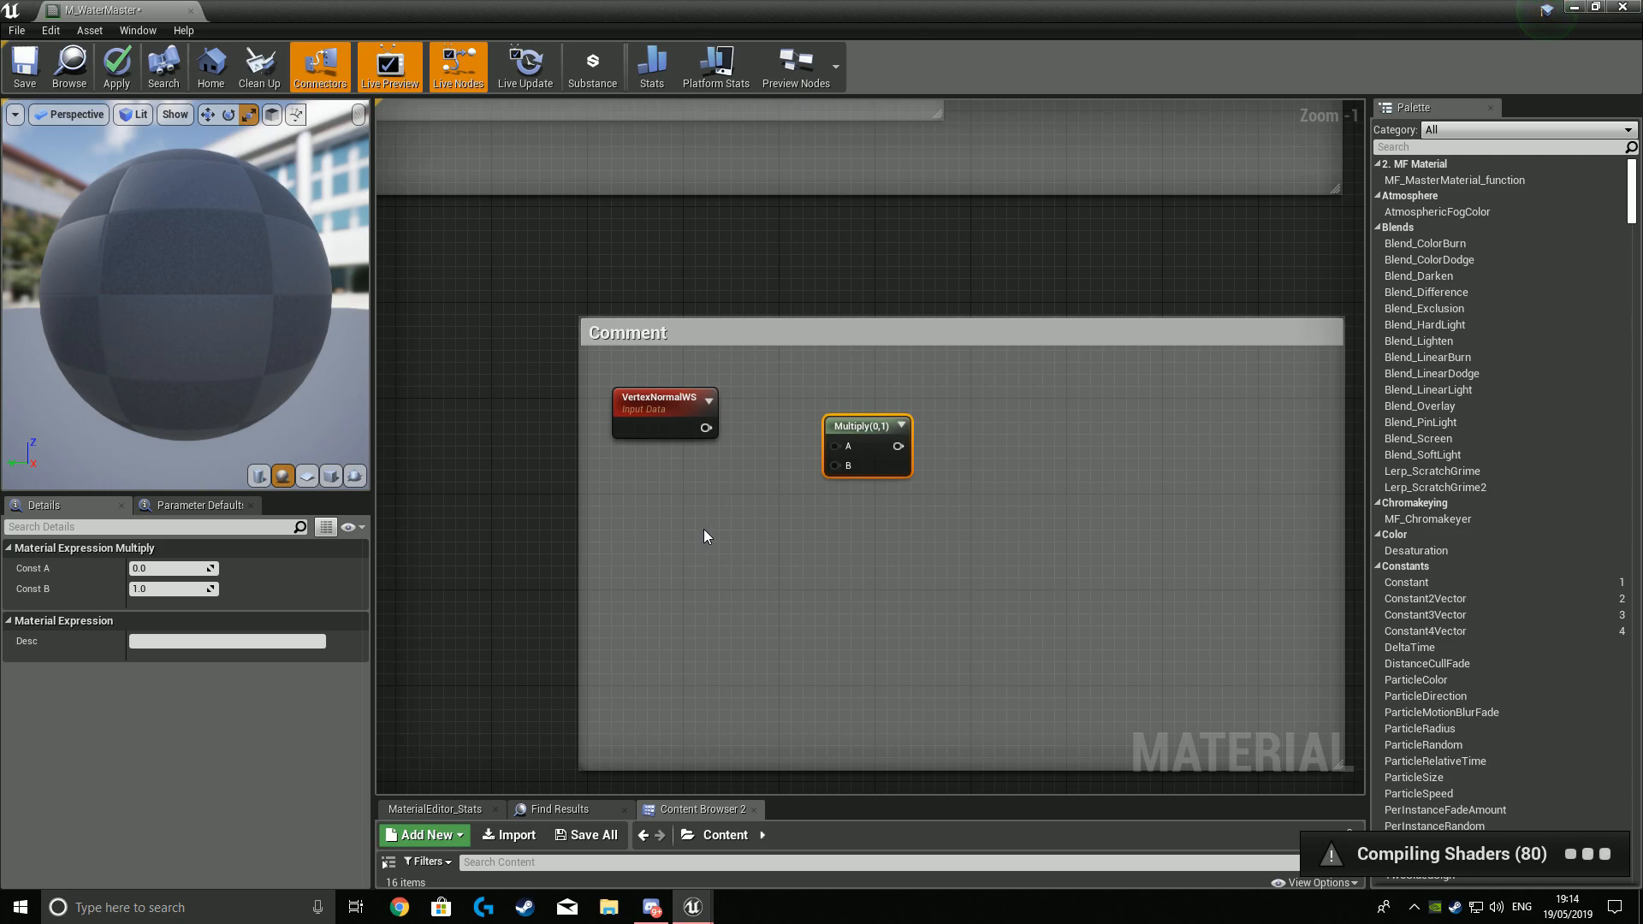
pyautogui.click(968, 538)
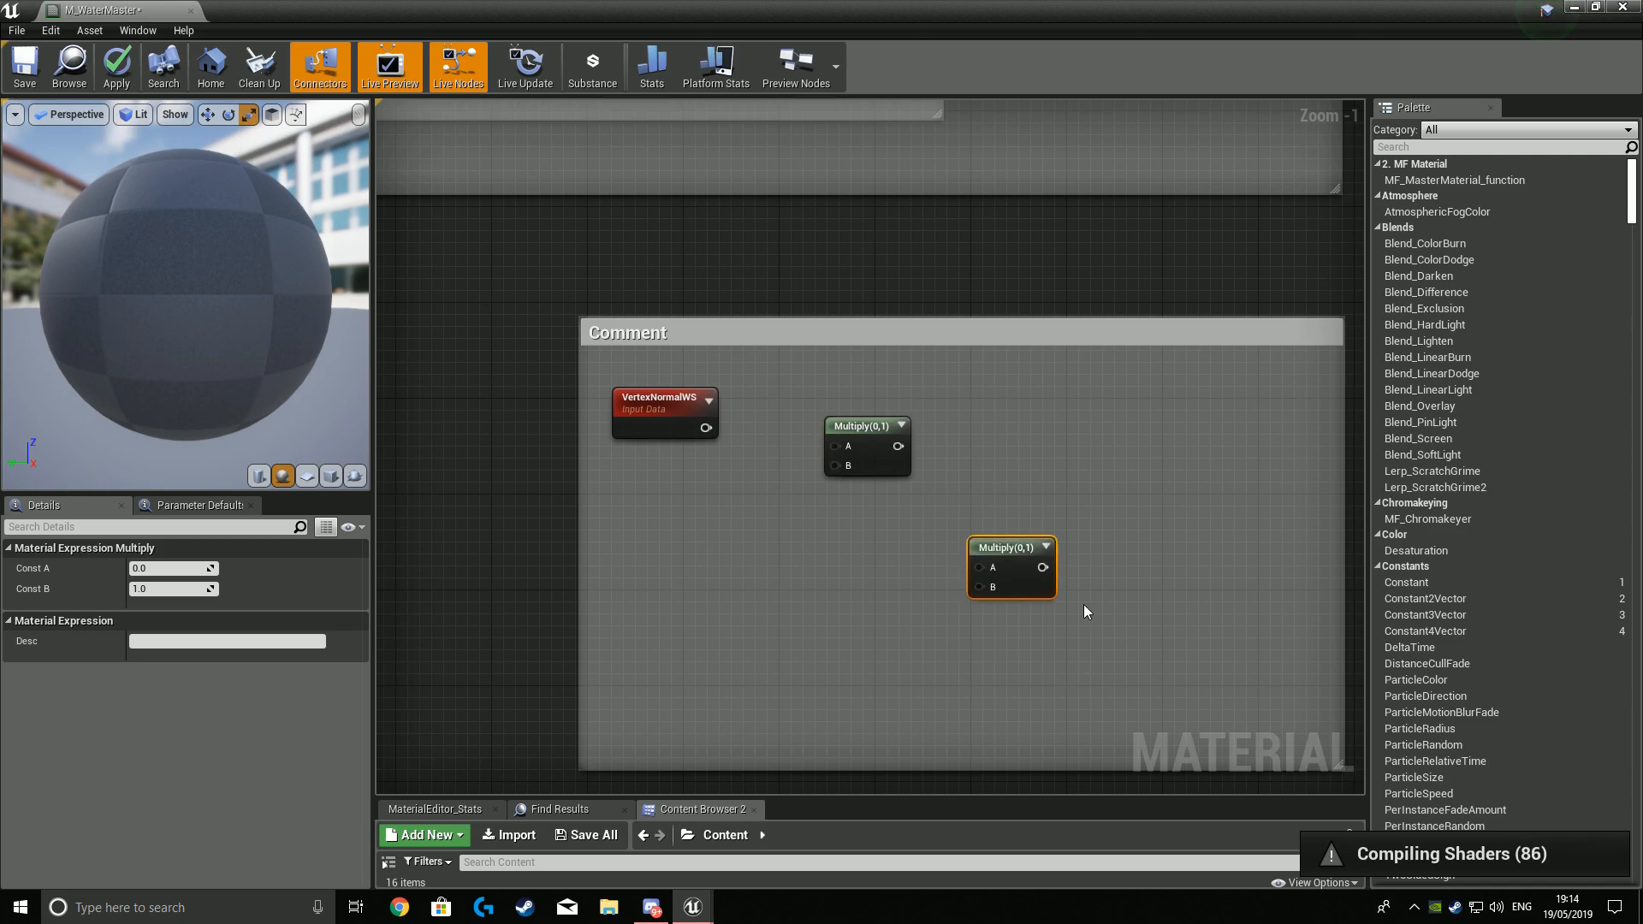
pyautogui.click(1129, 655)
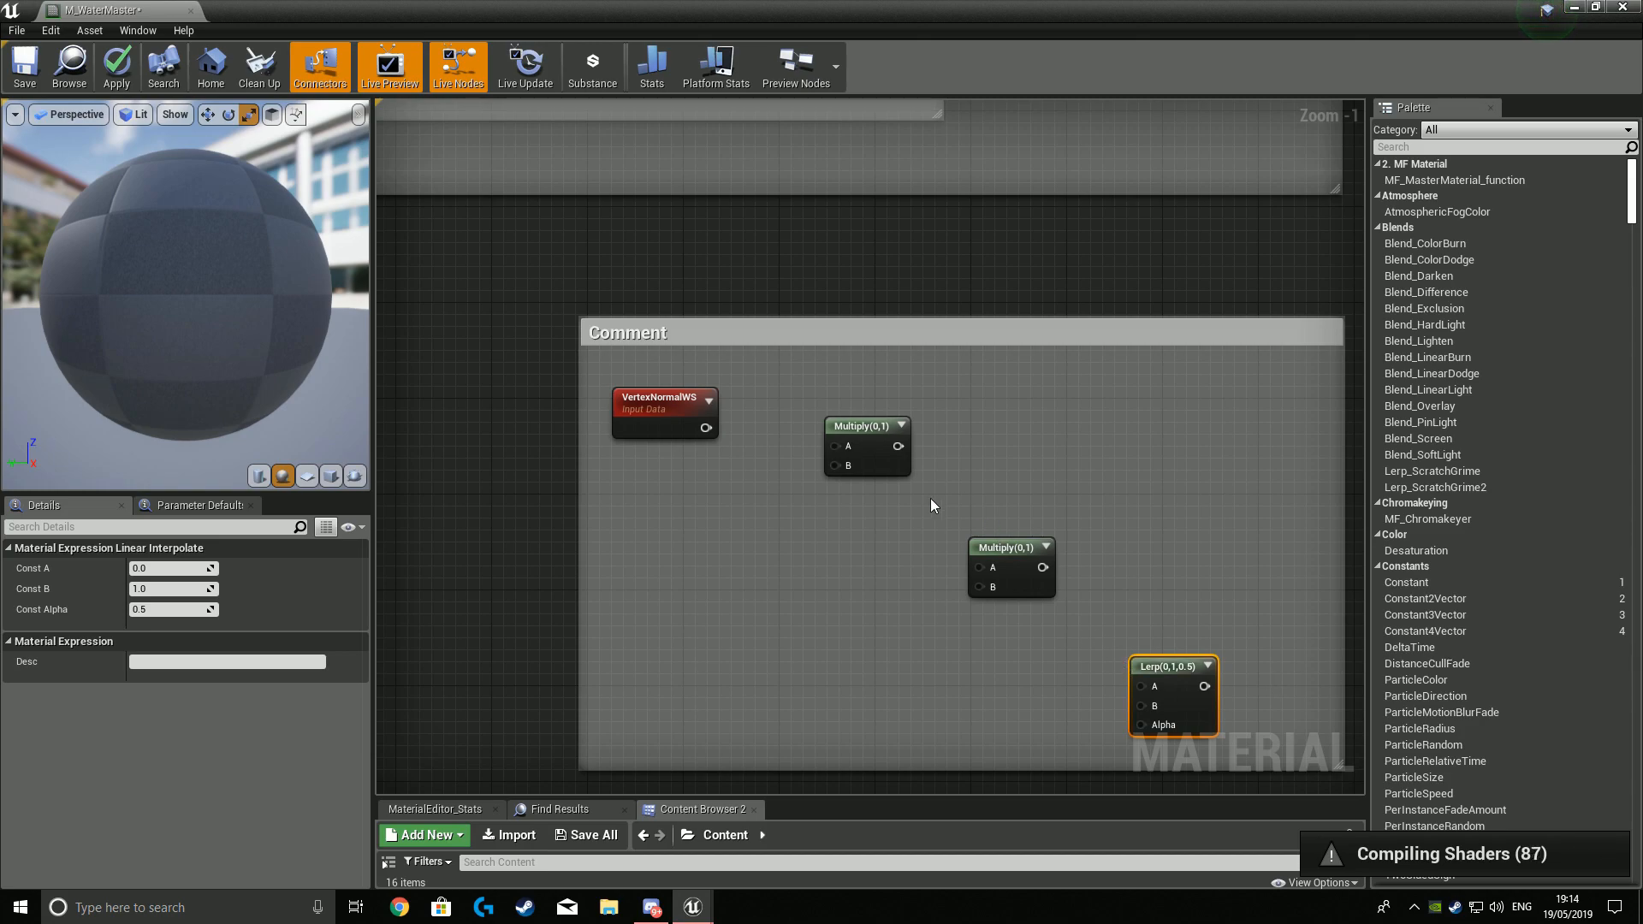
# Wire VertexNormalWS through the A inputs of both Multiply nodes into the Lerp's A input, and align it with the first Multiply.
pyautogui.moveTo(898, 446); pyautogui.dragTo(1141, 688)
pyautogui.moveTo(795, 389); pyautogui.dragTo(1223, 762)
pyautogui.moveTo(1190, 669); pyautogui.dragTo(1248, 644)
pyautogui.click(685, 623)
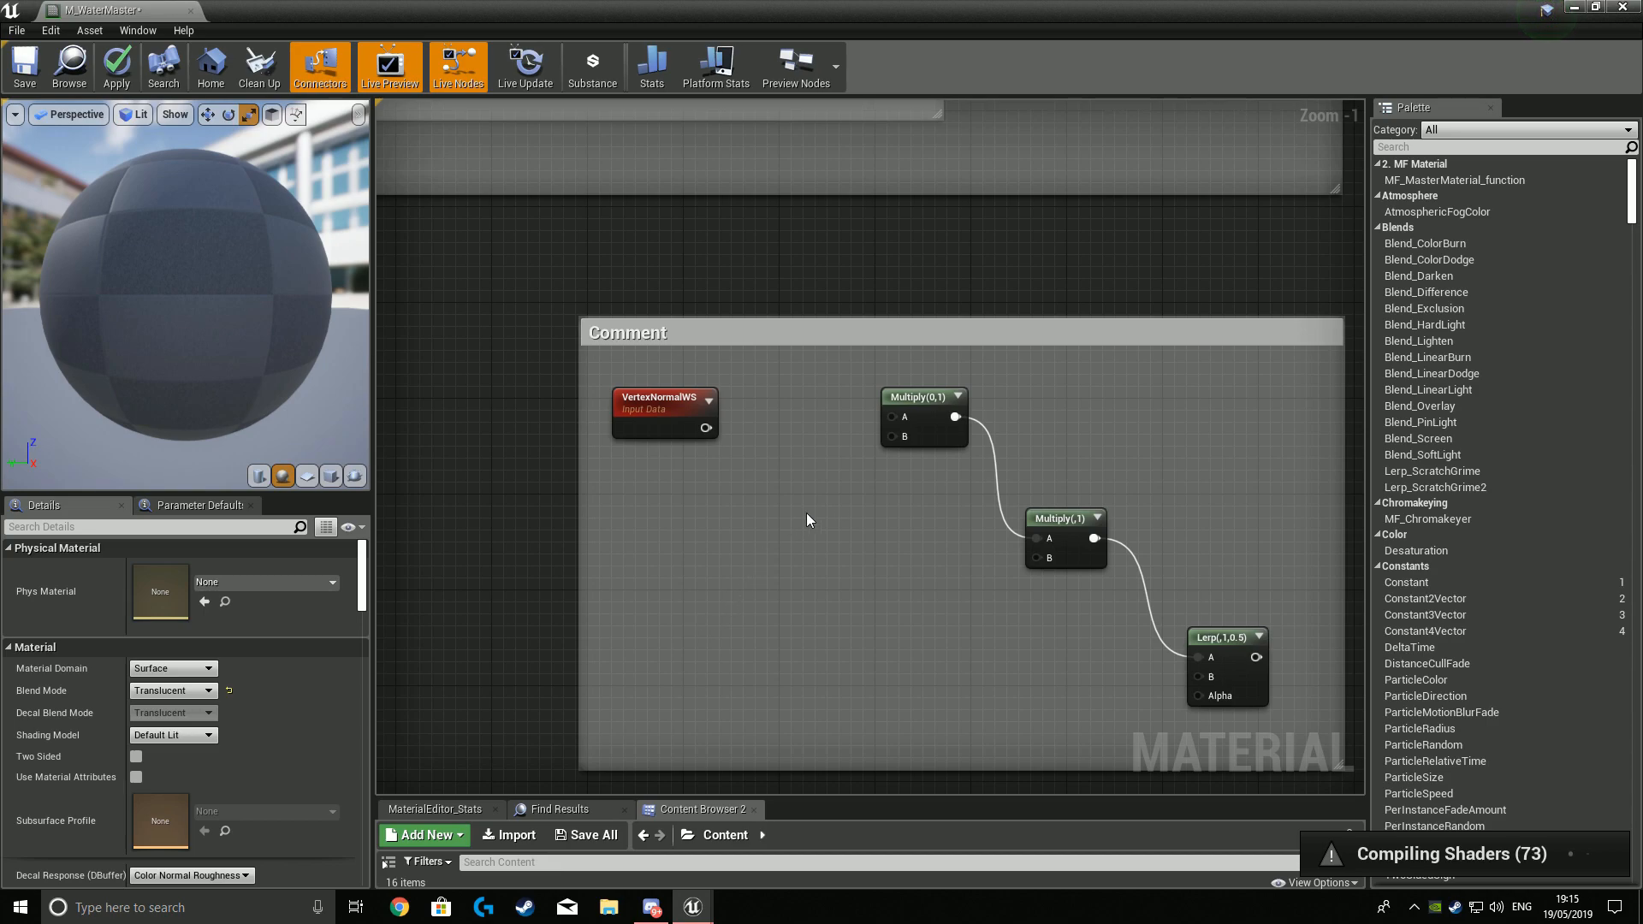
pyautogui.moveTo(705, 428); pyautogui.dragTo(892, 416)
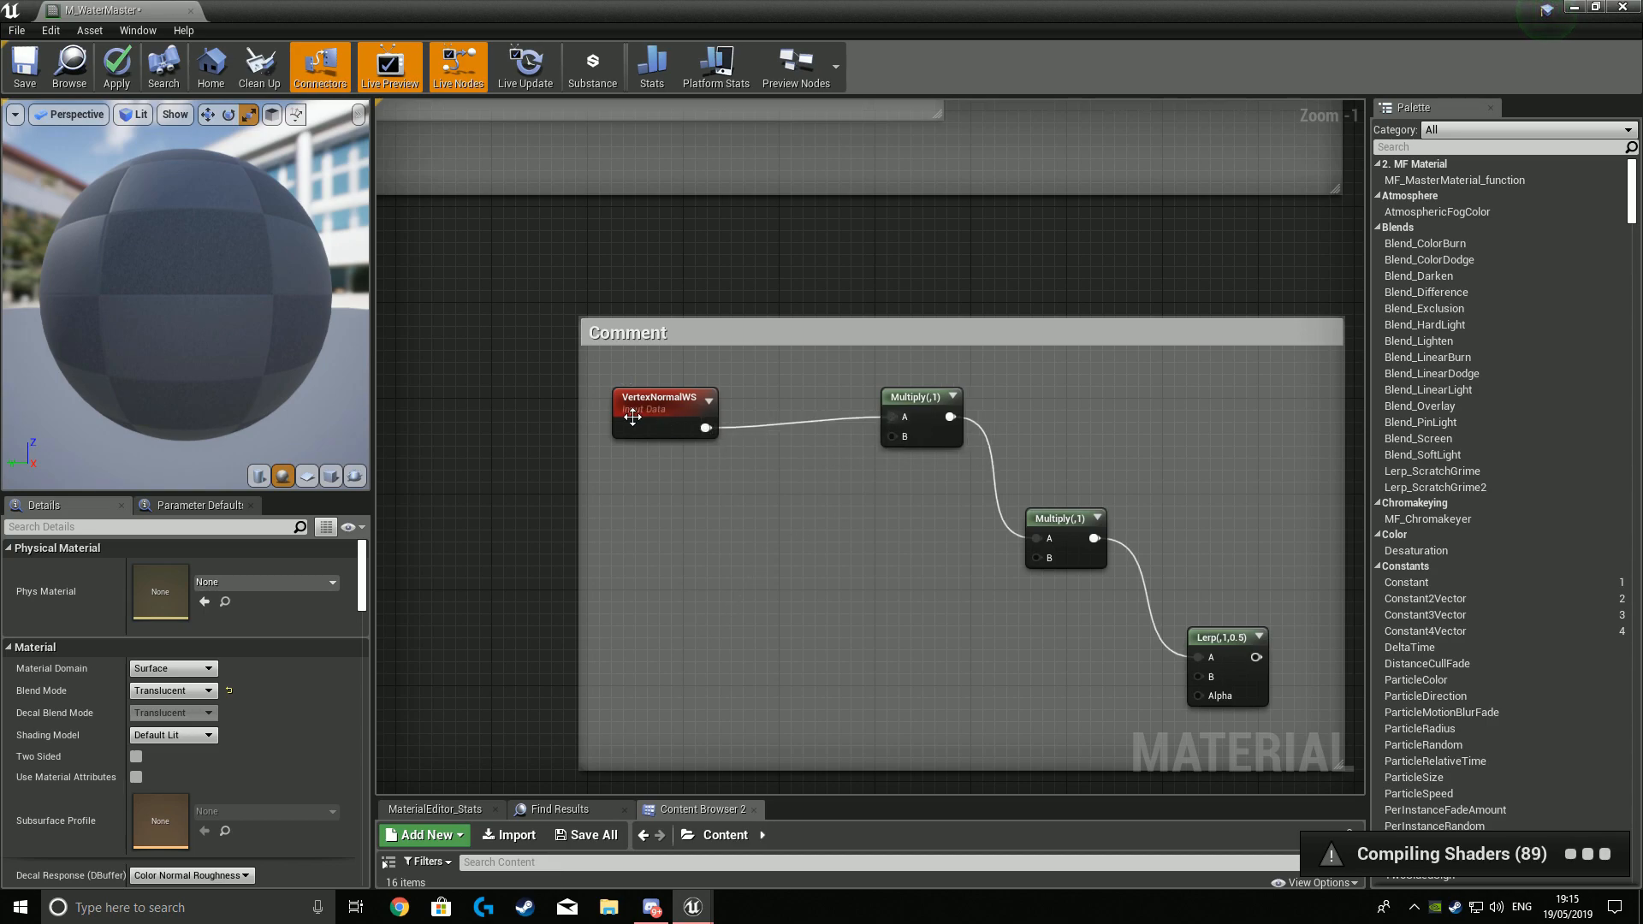
pyautogui.moveTo(652, 414); pyautogui.dragTo(651, 403)
pyautogui.click(482, 459)
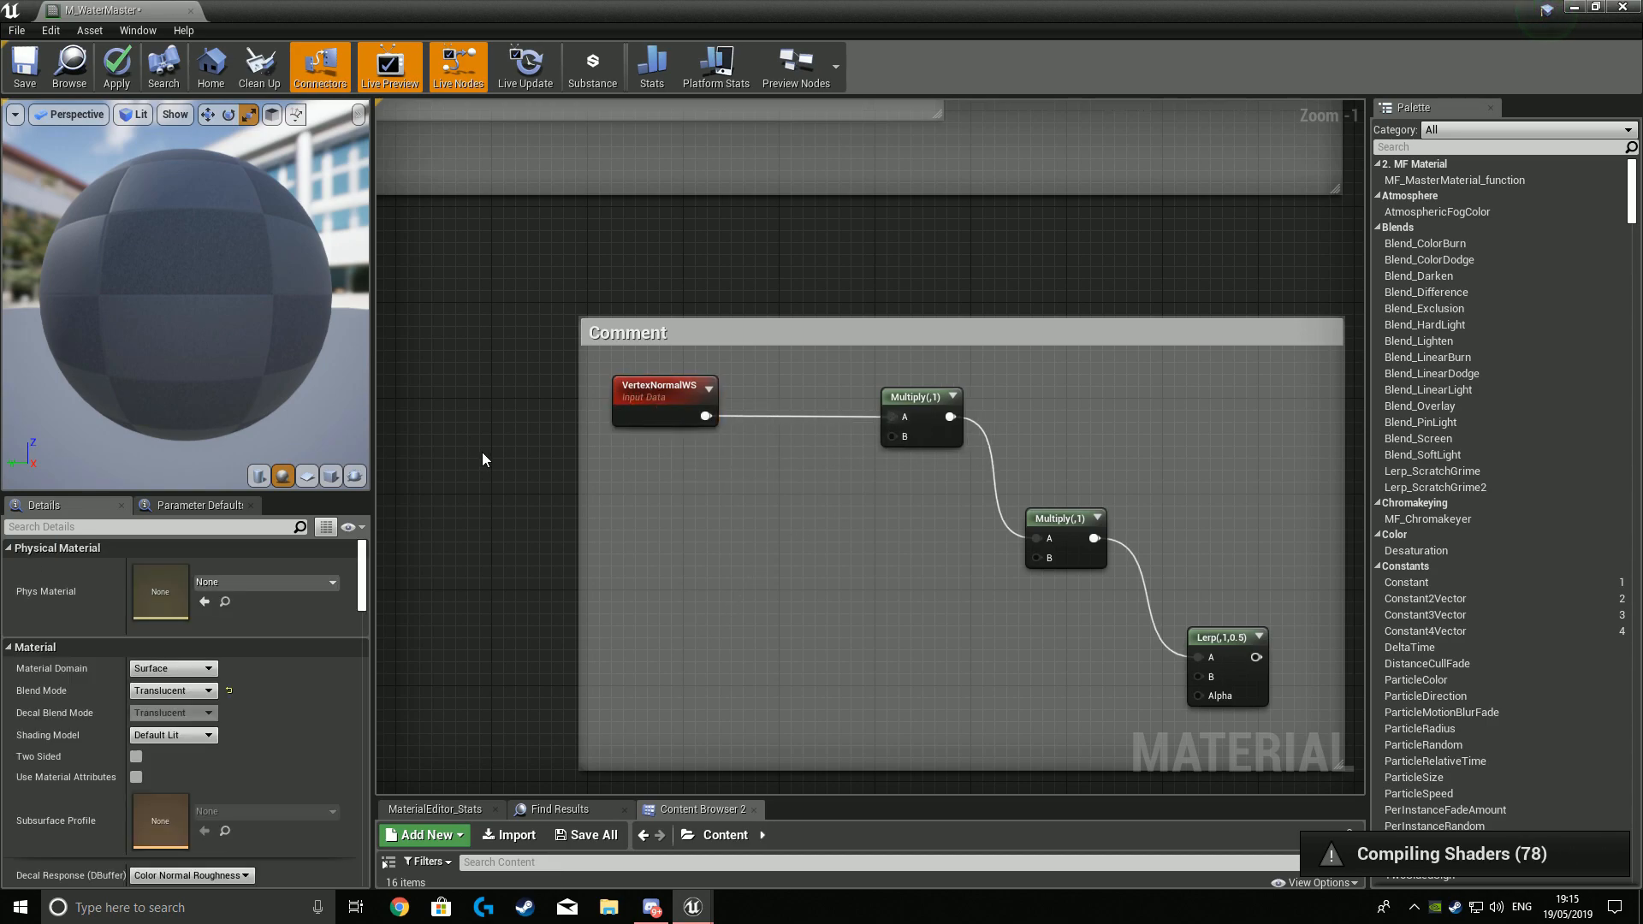
# Add a scalar parameter named World Displacement Strength and connect it to the second Multiply's B input.
pyautogui.click(793, 630)
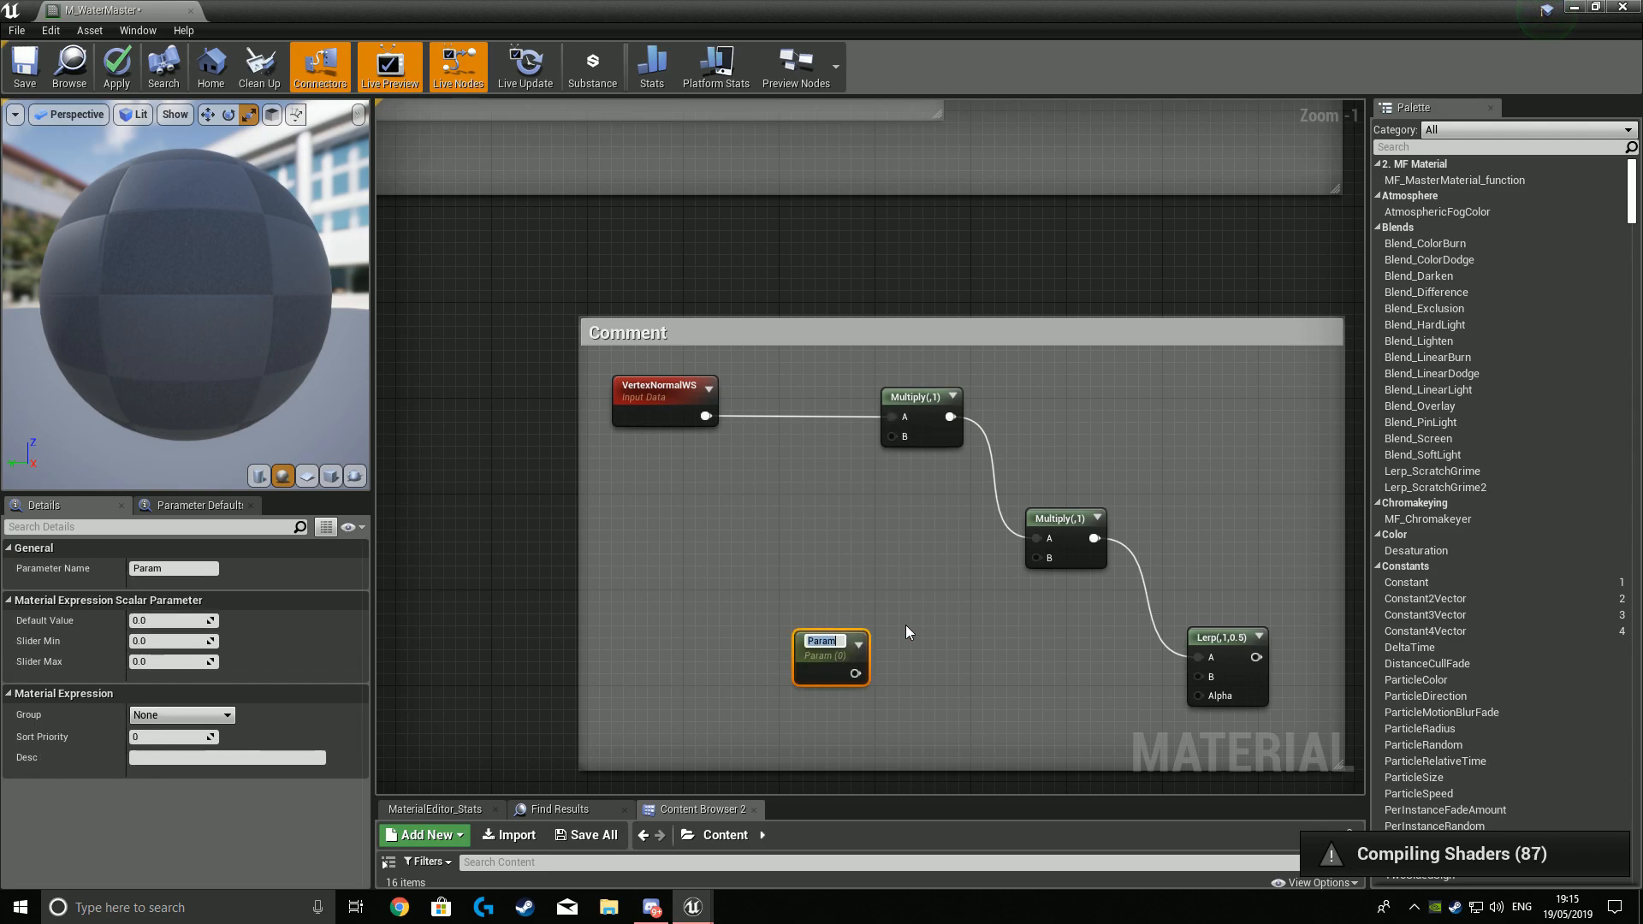
pyautogui.moveTo(855, 671); pyautogui.dragTo(1032, 563)
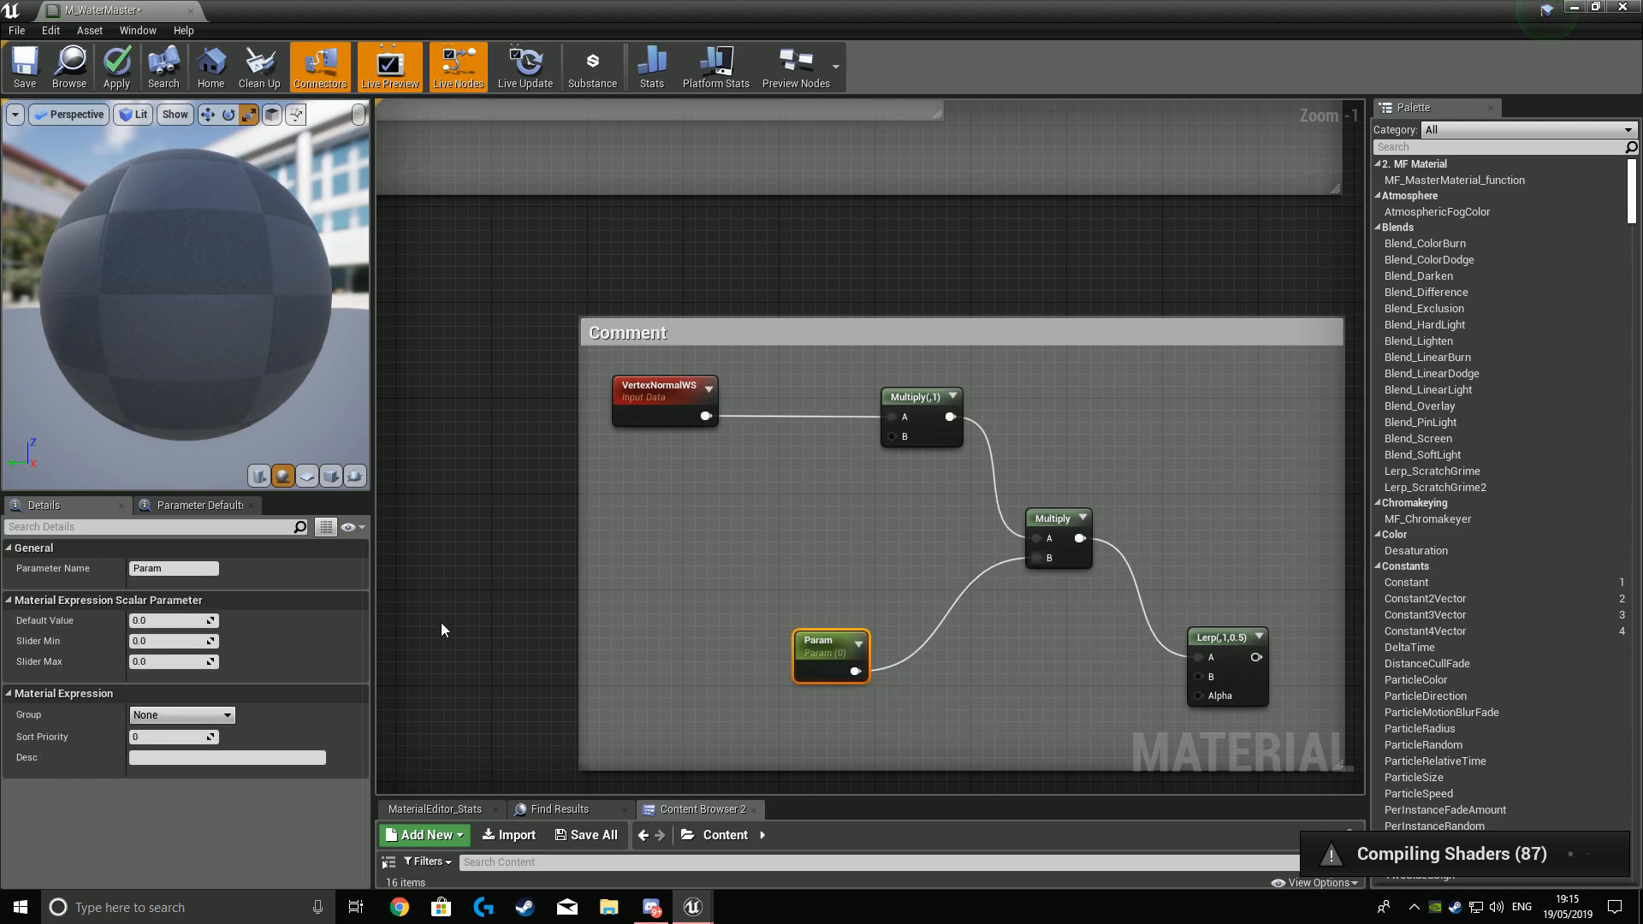
pyautogui.click(175, 568)
pyautogui.write('World Displa')
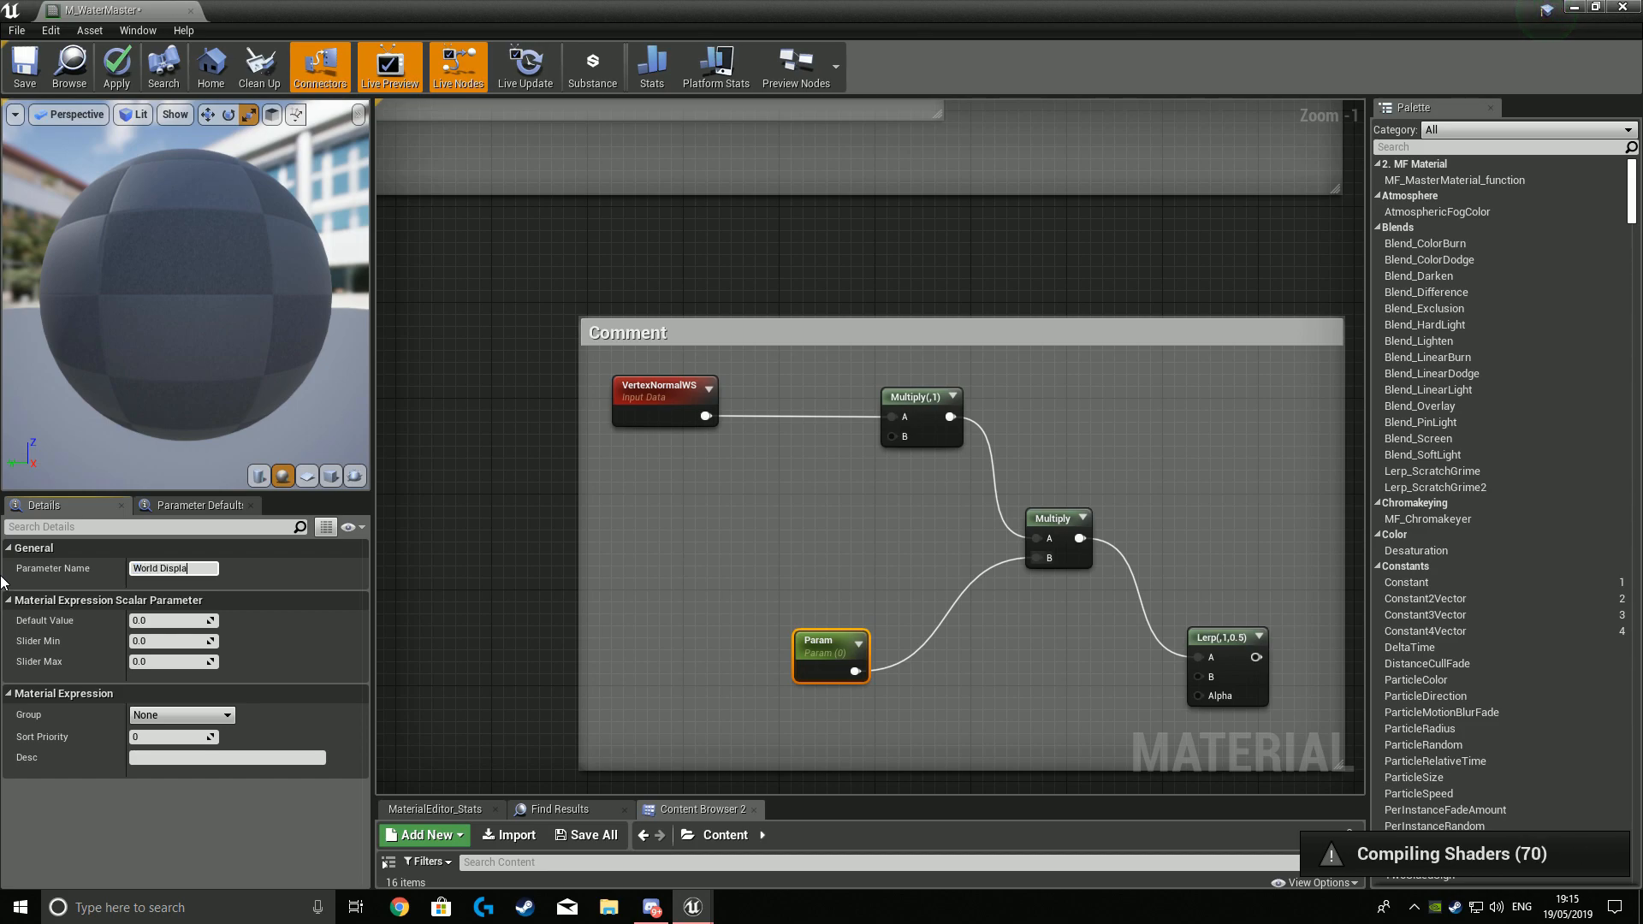
pyautogui.write('cement Strength')
pyautogui.press('Return')
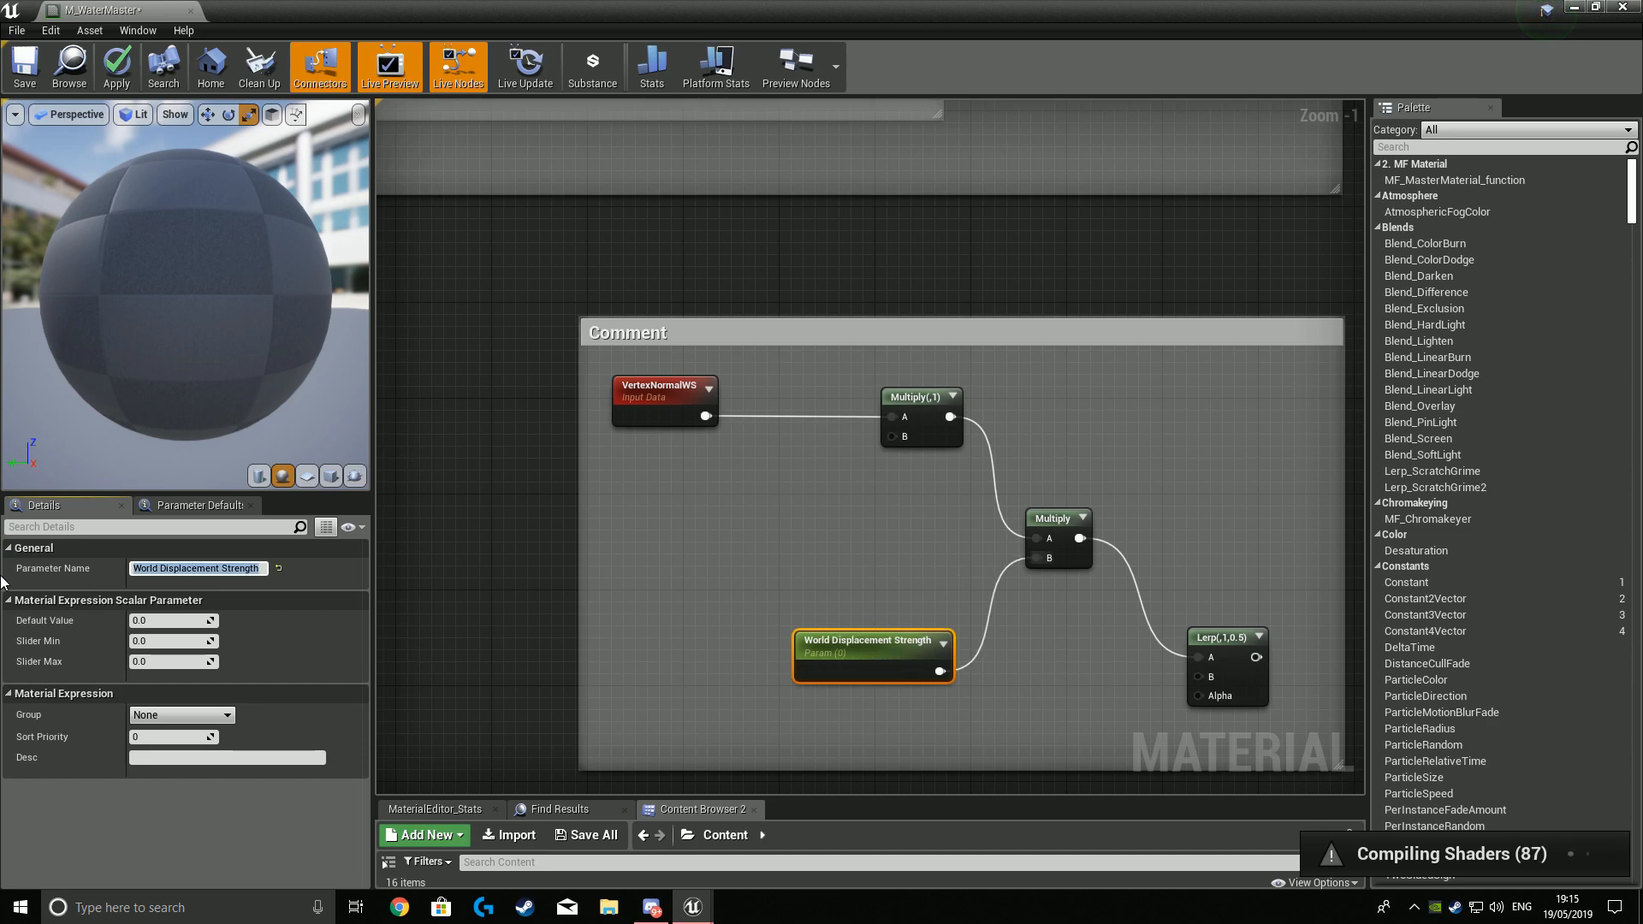
# Set the default value of the World Displacement Strength parameter to 5.
pyautogui.click(186, 620)
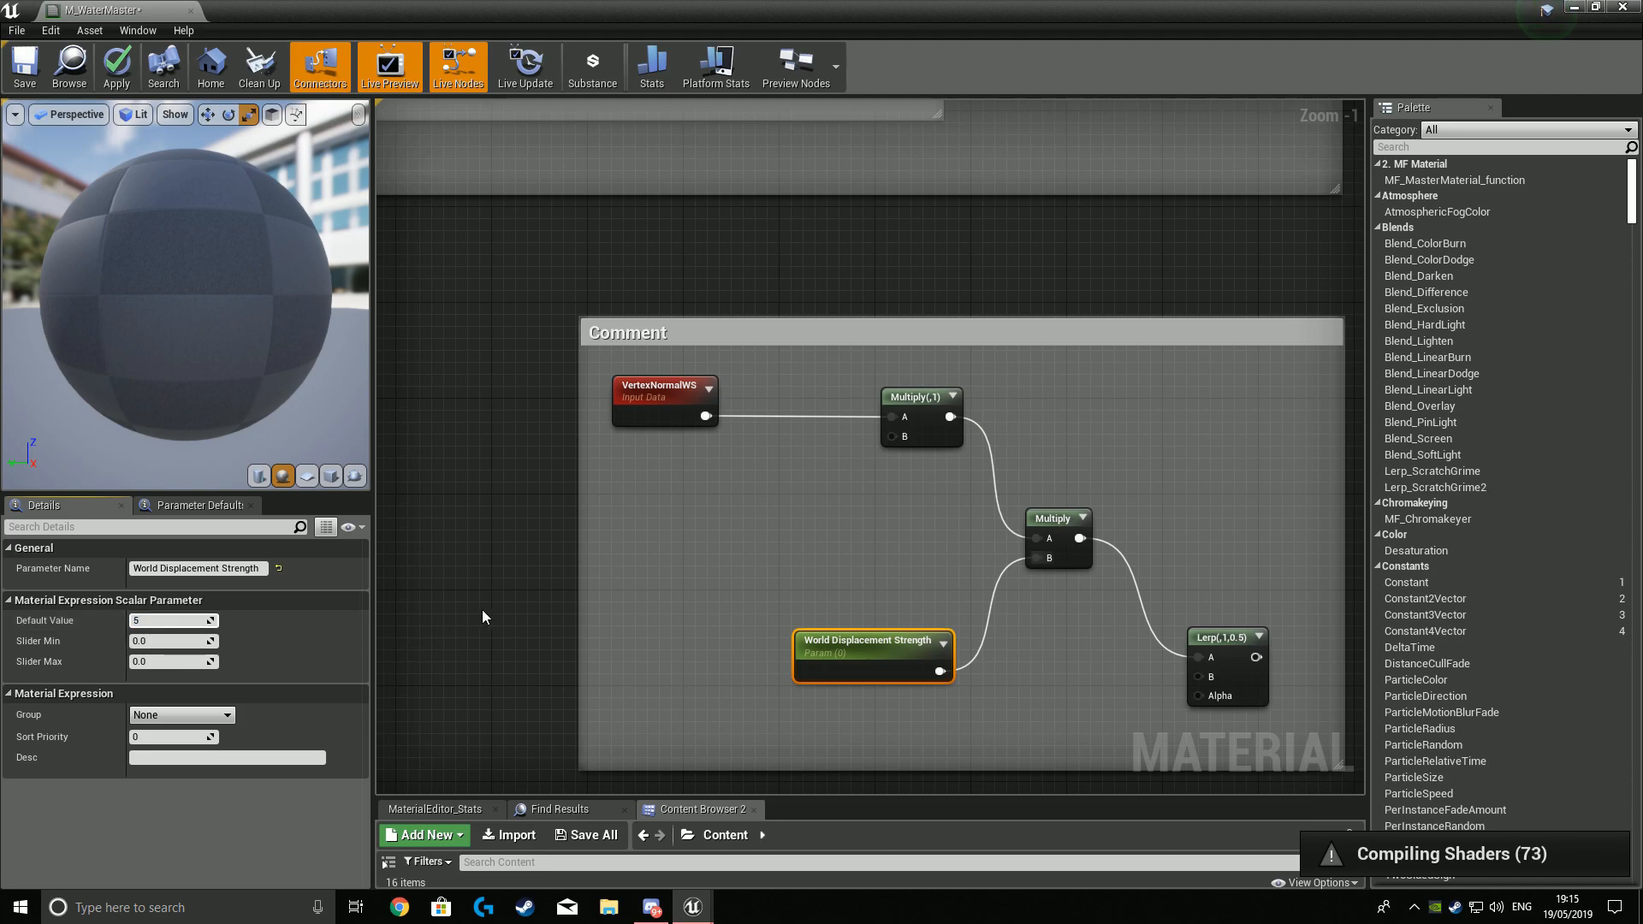
pyautogui.click(515, 626)
pyautogui.moveTo(529, 724); pyautogui.dragTo(426, 597, button='right')
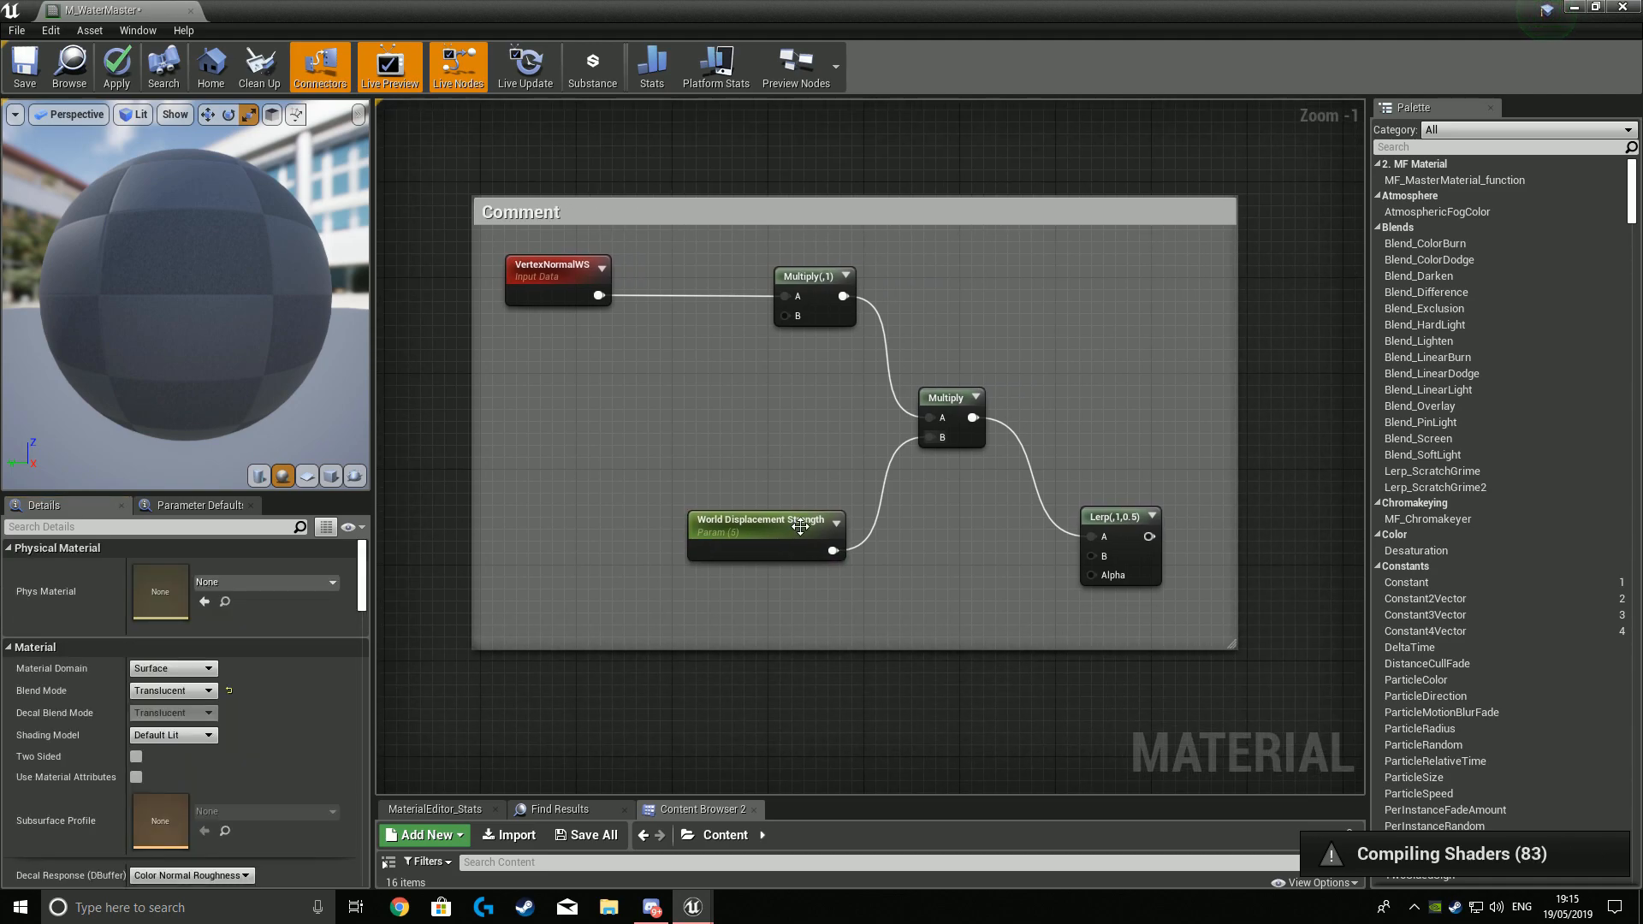
# Extend the comment box downwards and arrange the World Displacement Strength, second Multiply and Lerp nodes more compactly inside it.
pyautogui.click(756, 507)
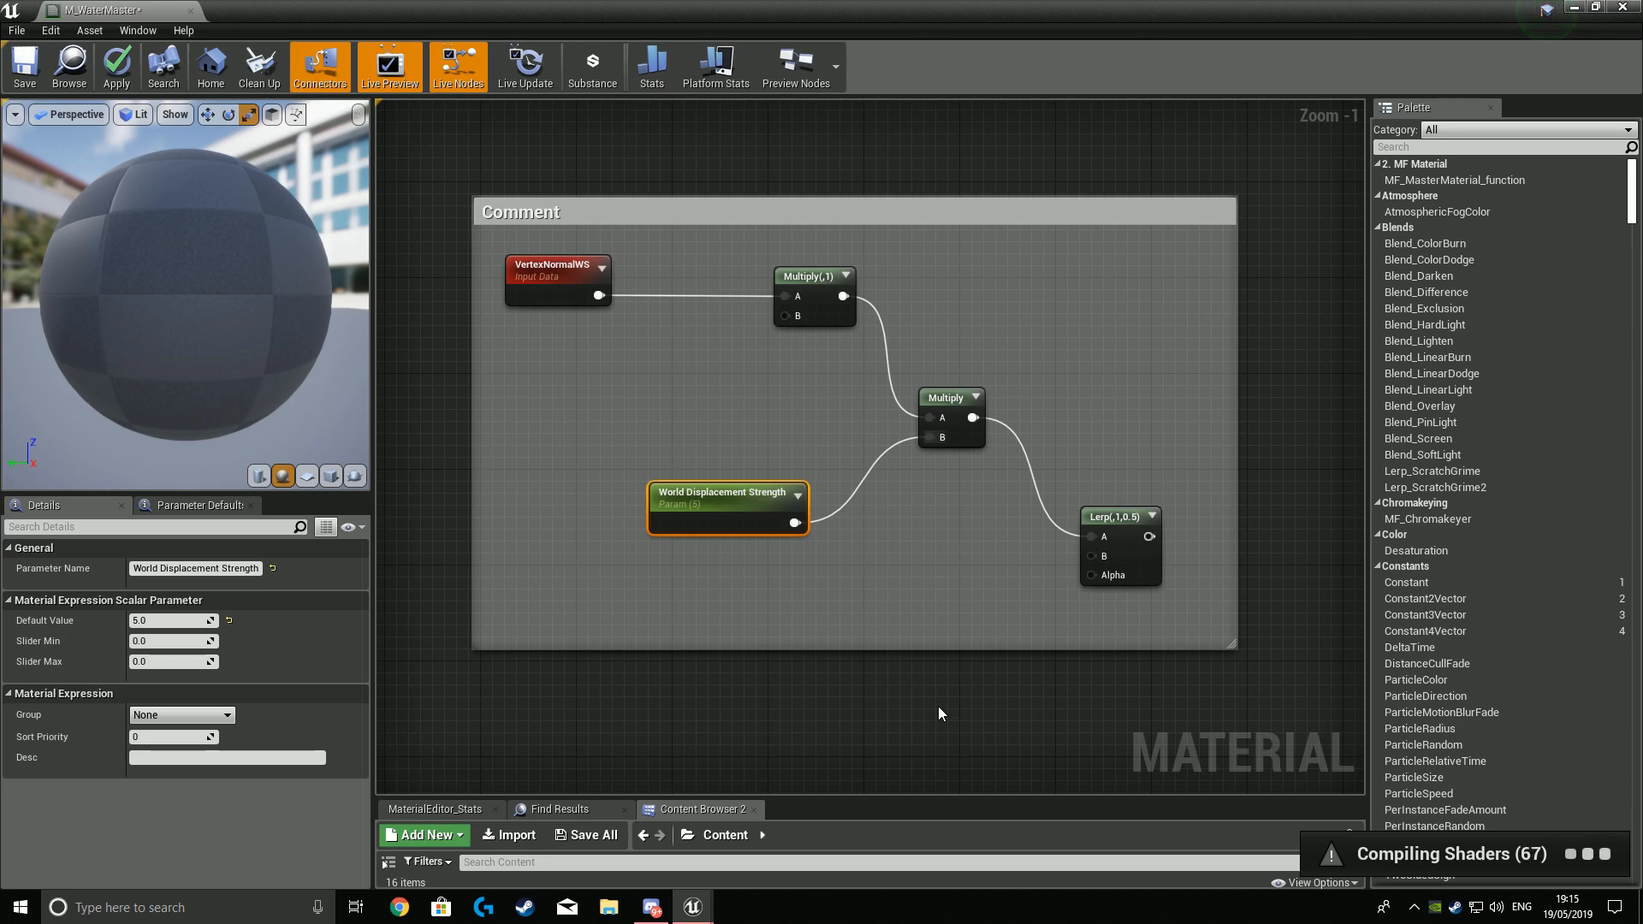
pyautogui.moveTo(937, 715); pyautogui.dragTo(924, 723, button='right')
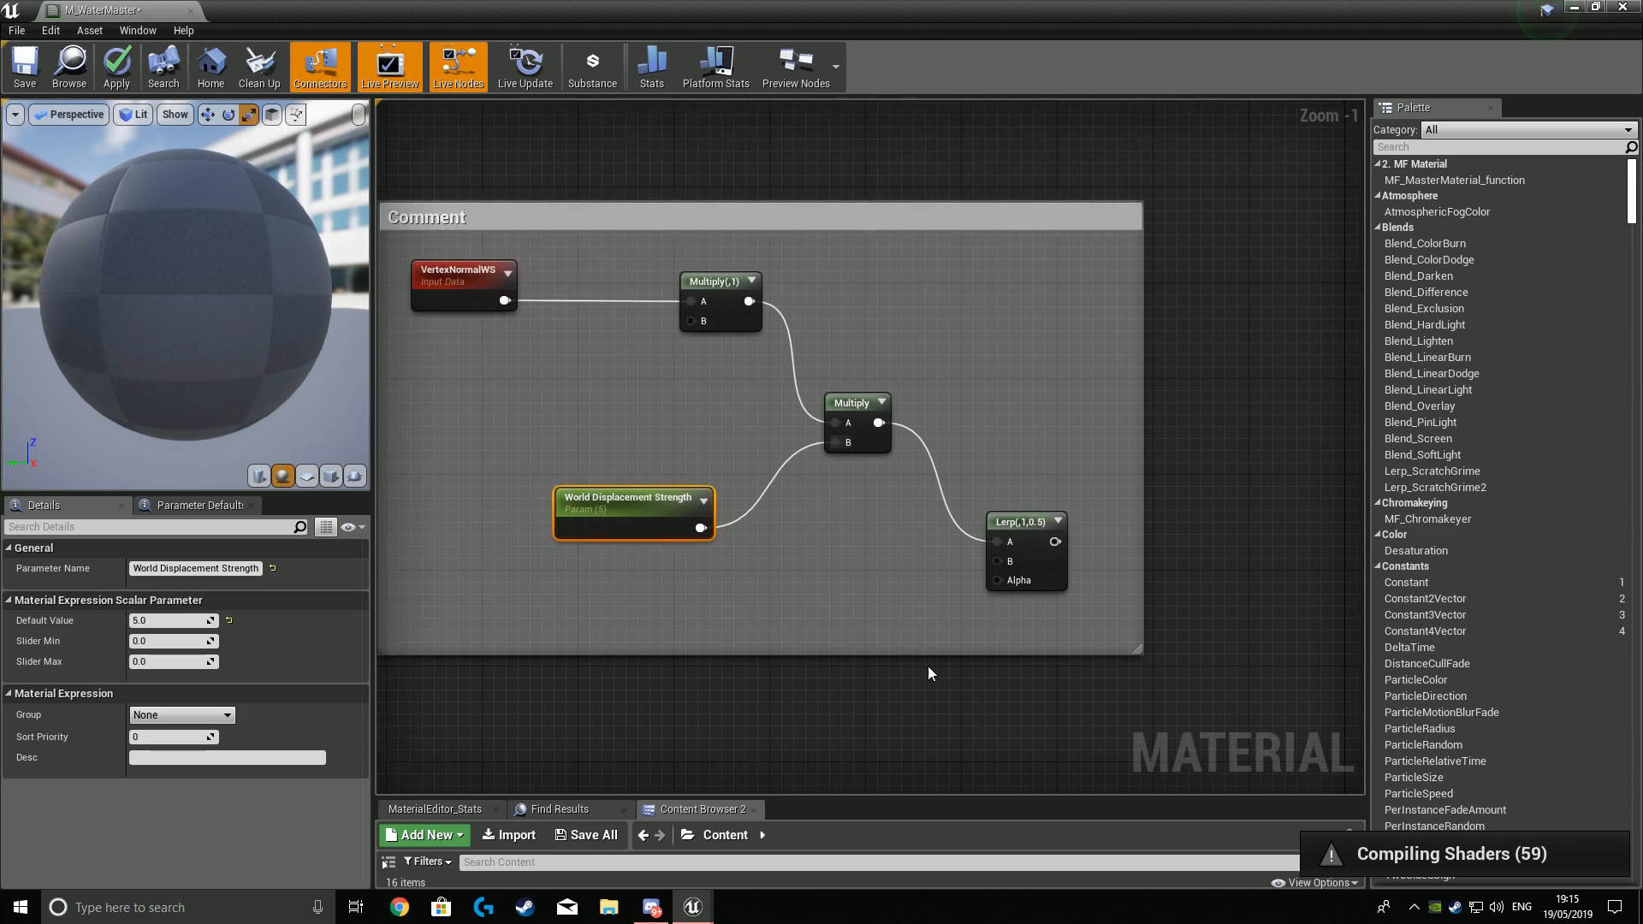
pyautogui.moveTo(927, 656); pyautogui.dragTo(929, 723)
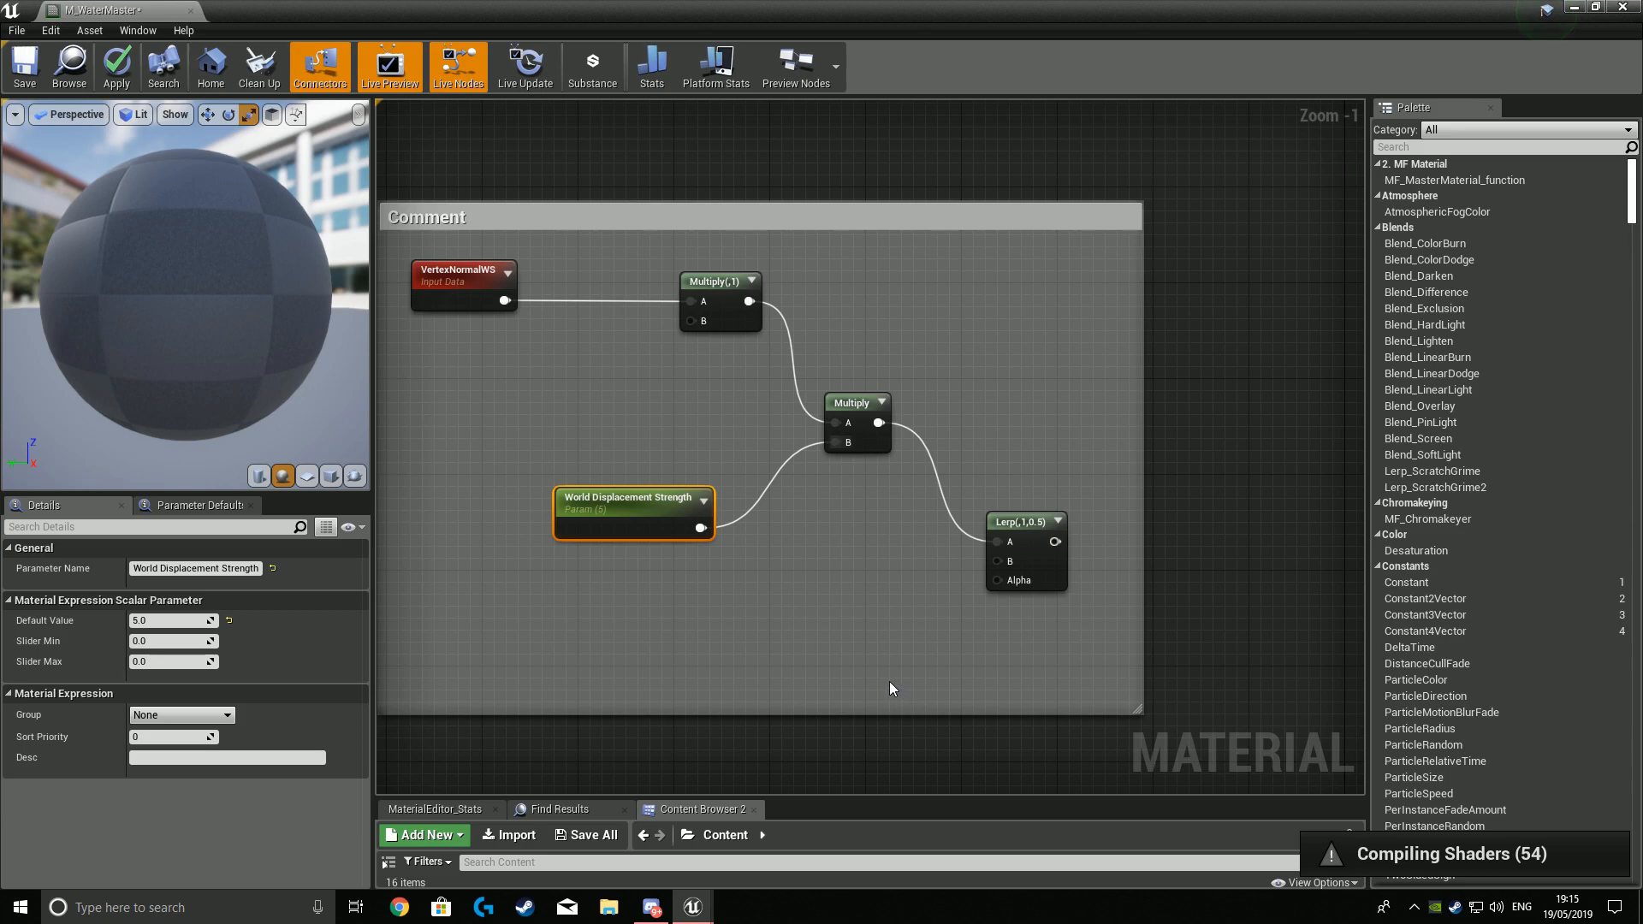
pyautogui.scroll(-1, 893, 653)
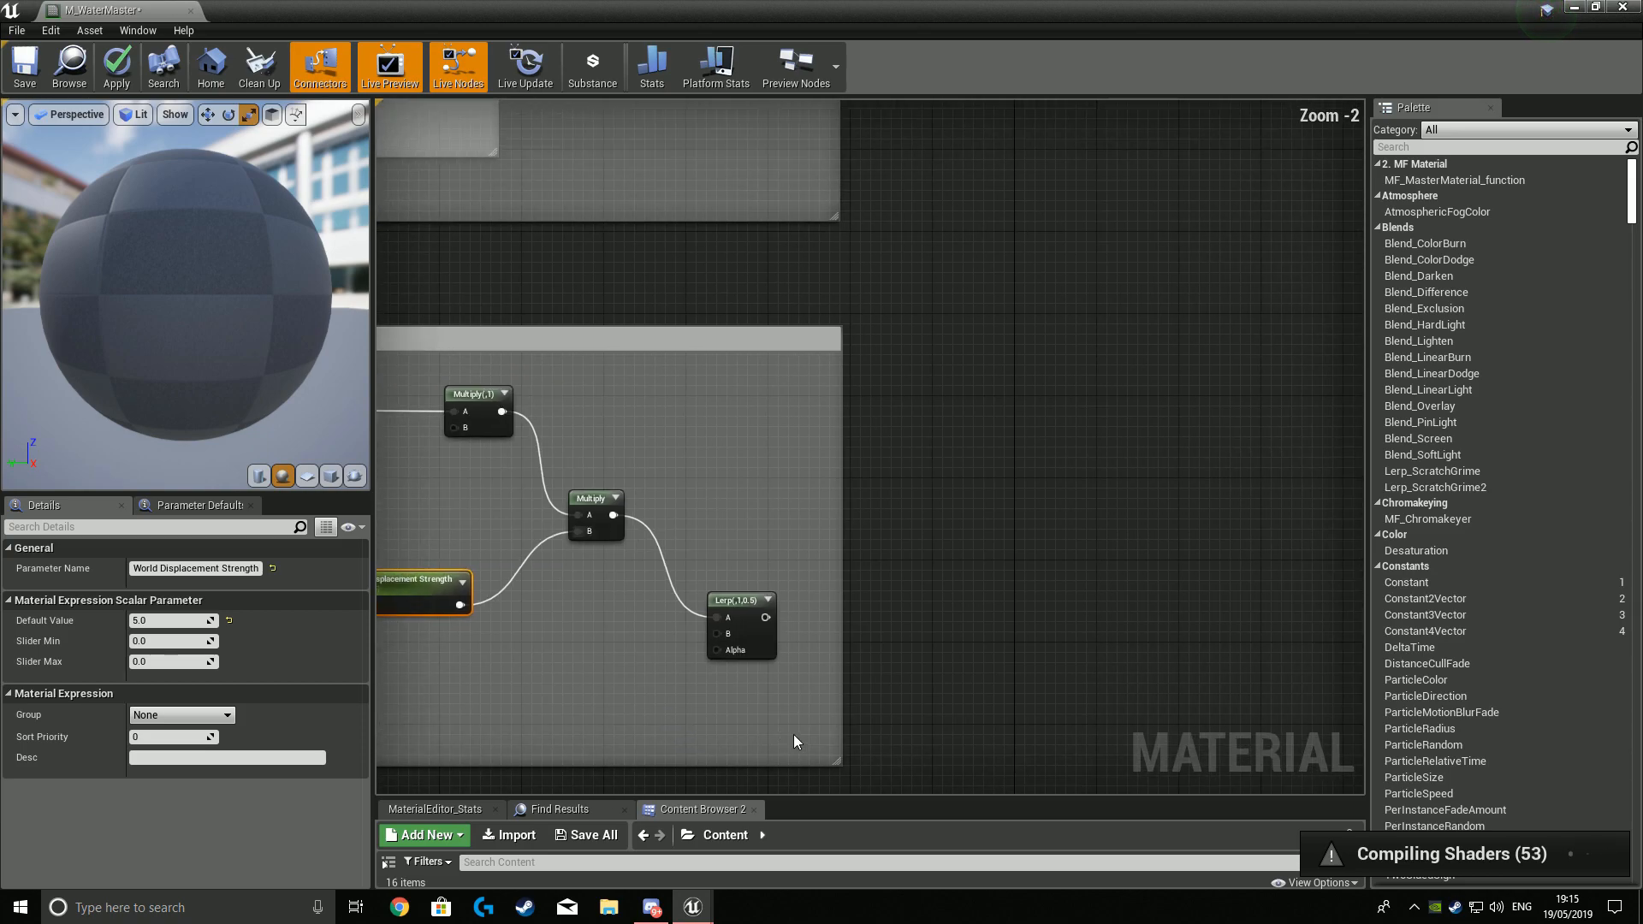
pyautogui.moveTo(761, 524); pyautogui.dragTo(1050, 447, button='right')
pyautogui.moveTo(694, 499); pyautogui.dragTo(663, 458)
pyautogui.moveTo(871, 424); pyautogui.dragTo(835, 403)
pyautogui.moveTo(1034, 525); pyautogui.dragTo(946, 462)
# Connect the Lerp's output to the M_WaterMaster output node.
pyautogui.moveTo(1261, 469); pyautogui.dragTo(1049, 660, button='right')
pyautogui.scroll(-2, 933, 481)
pyautogui.moveTo(797, 637); pyautogui.dragTo(1239, 355)
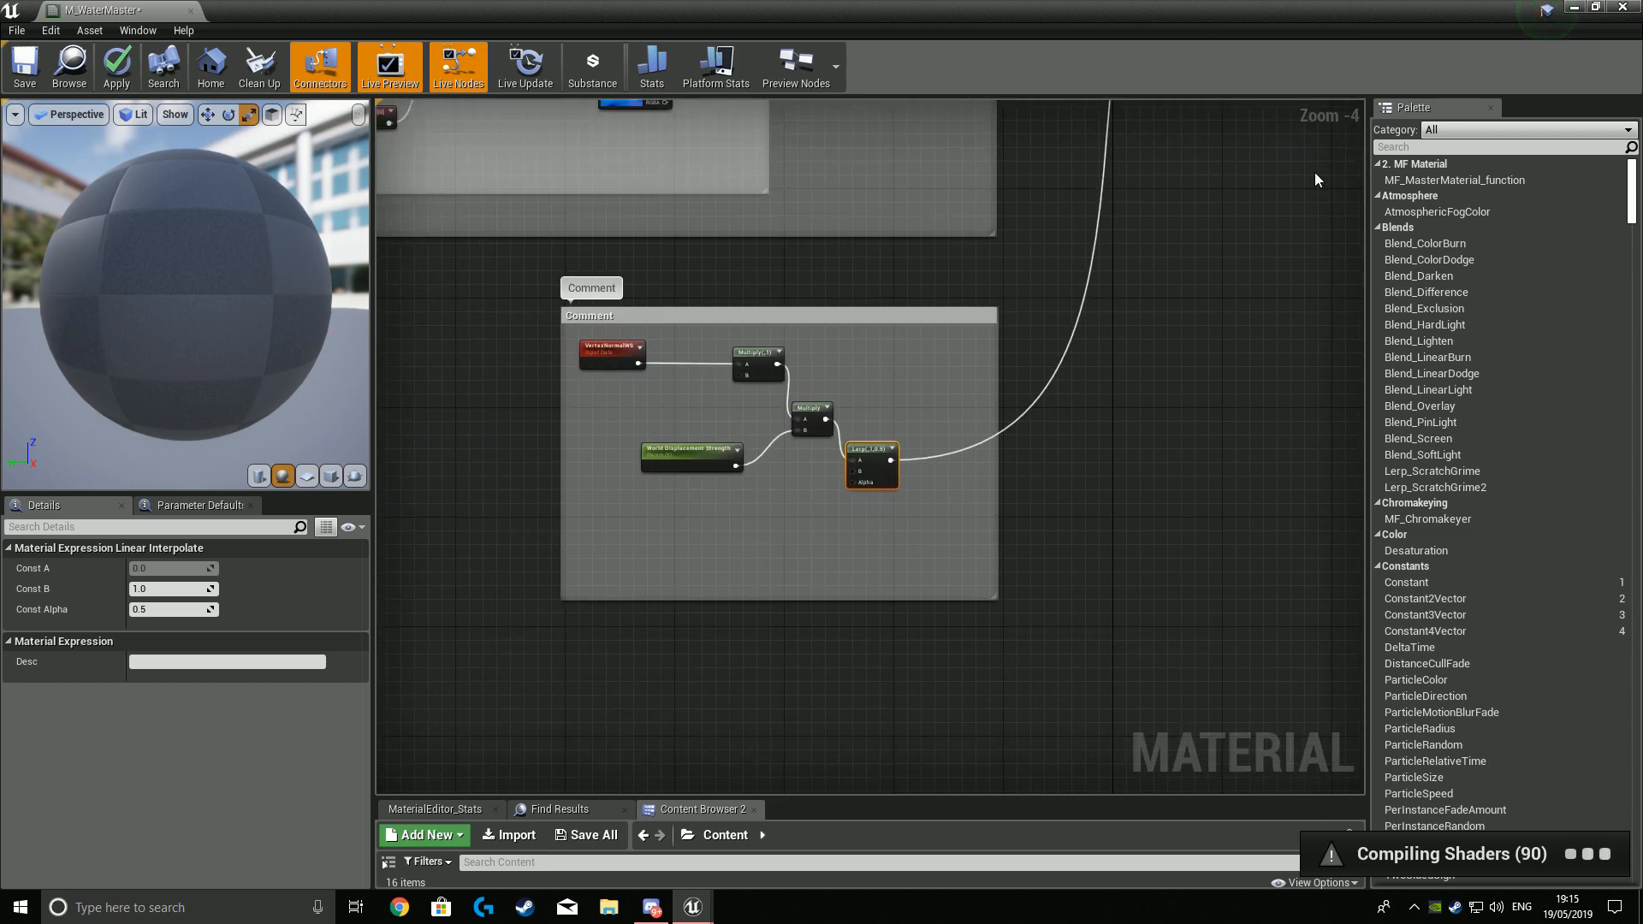
# Add a scalar parameter below the Lerp and name it Tesselation Multiplayer.
pyautogui.click(885, 552)
pyautogui.moveTo(190, 569); pyautogui.dragTo(2, 616)
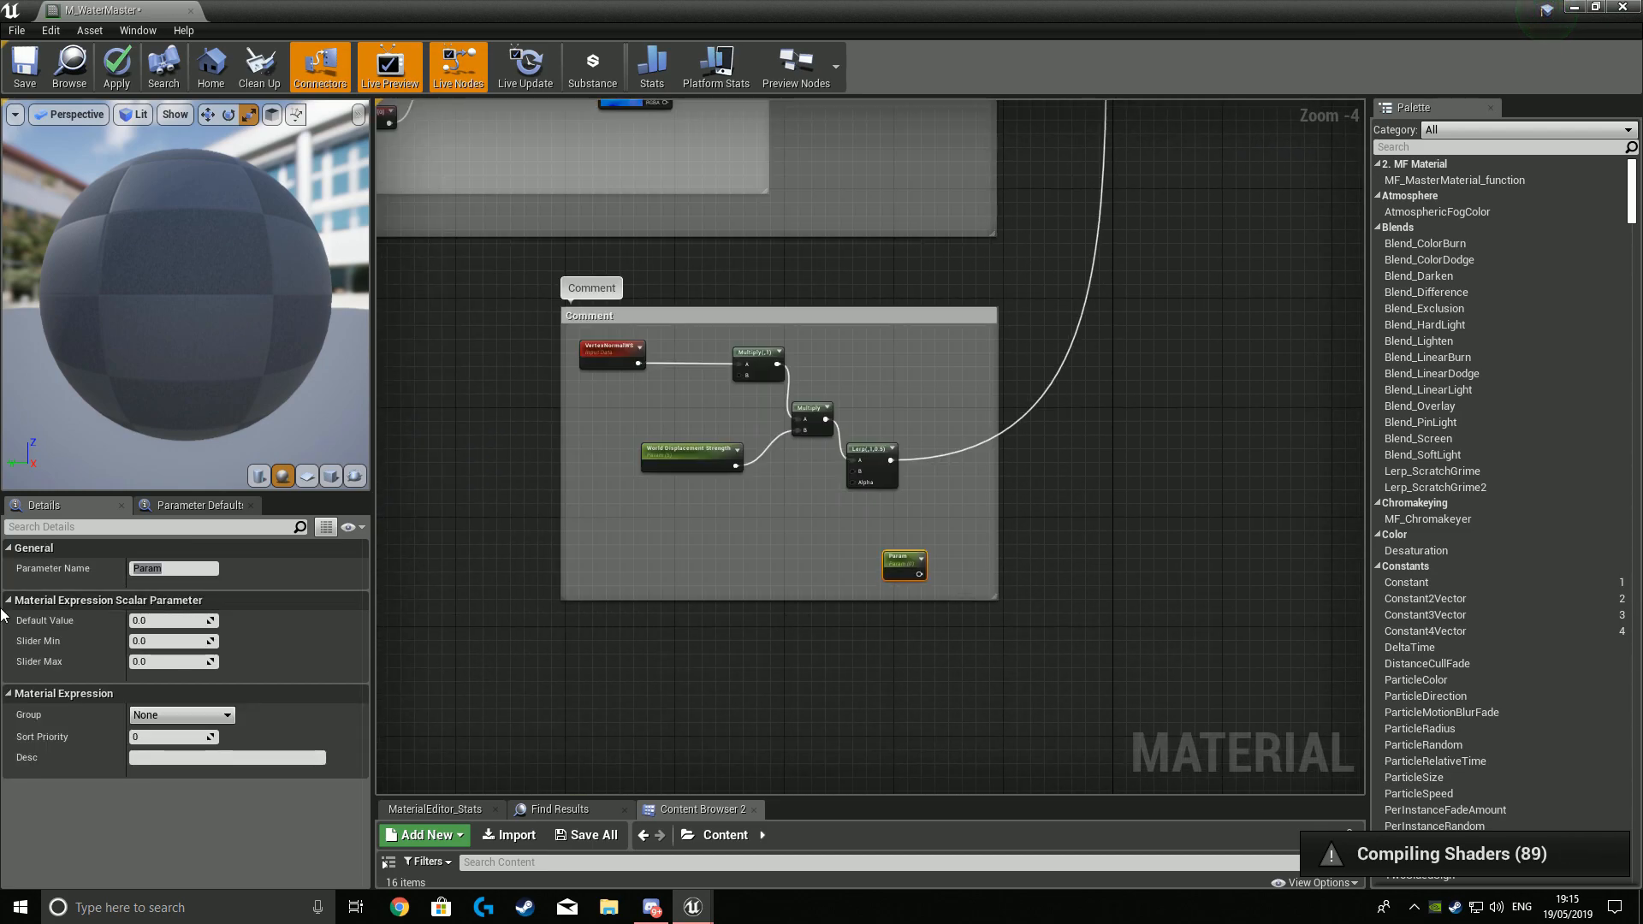
pyautogui.press('e')
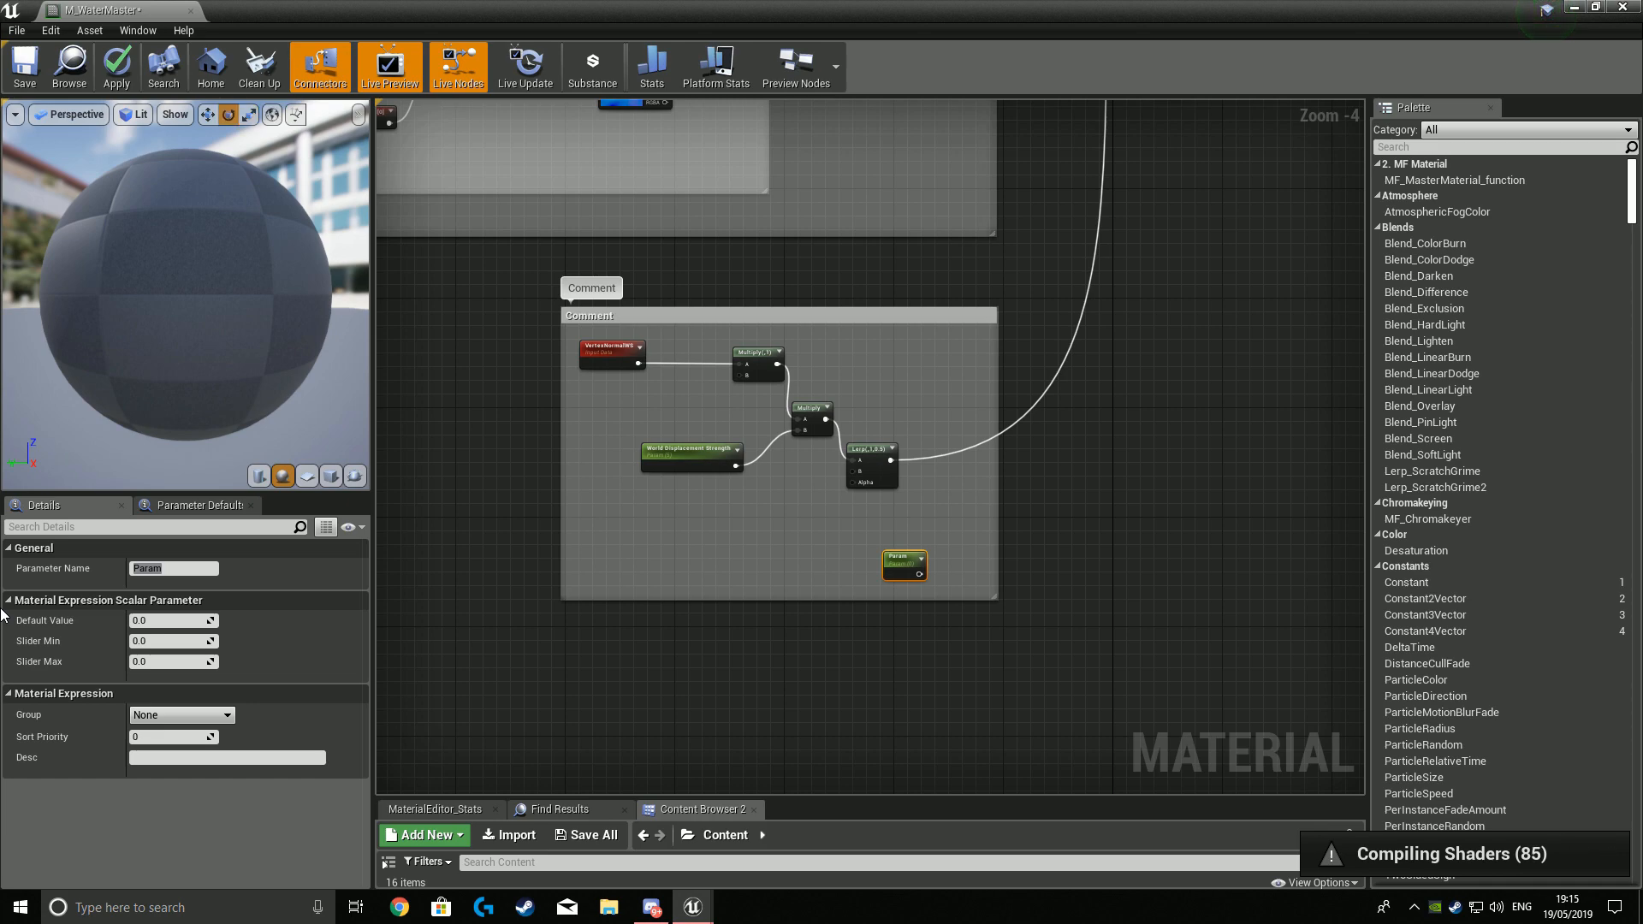
pyautogui.write('Te')
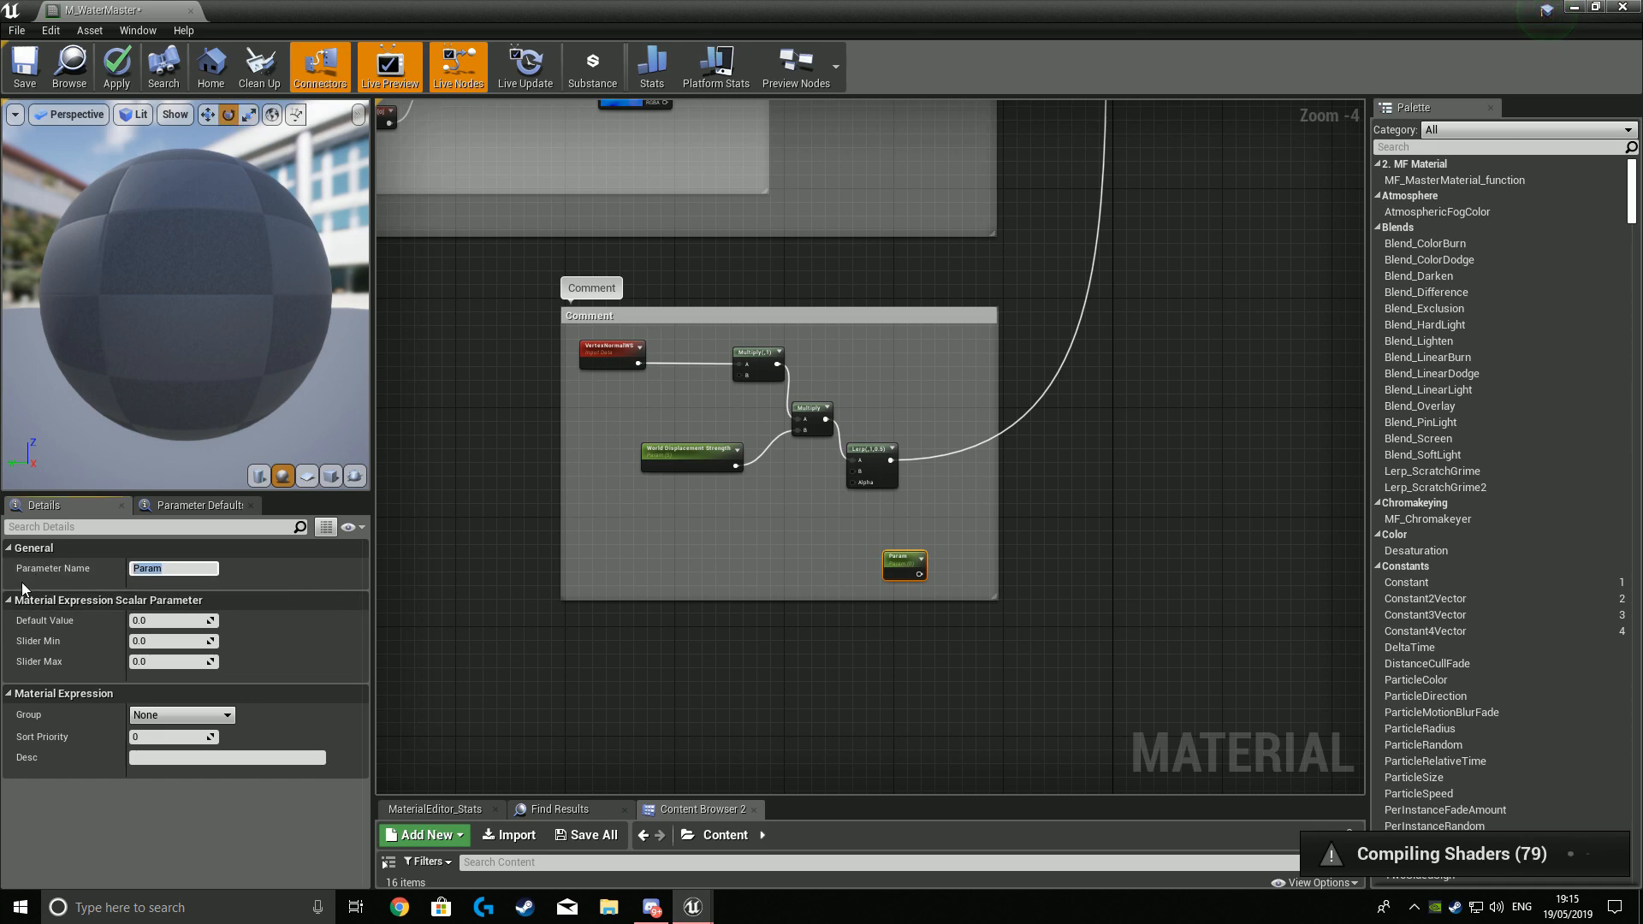
pyautogui.write('sselation mul')
pyautogui.press('BackSpace')
pyautogui.press('BackSpace')
pyautogui.press('BackSpace')
pyautogui.write('Multiplayer')
pyautogui.press('Return')
pyautogui.rightClick(1122, 558)
pyautogui.click(996, 562)
pyautogui.click(928, 558)
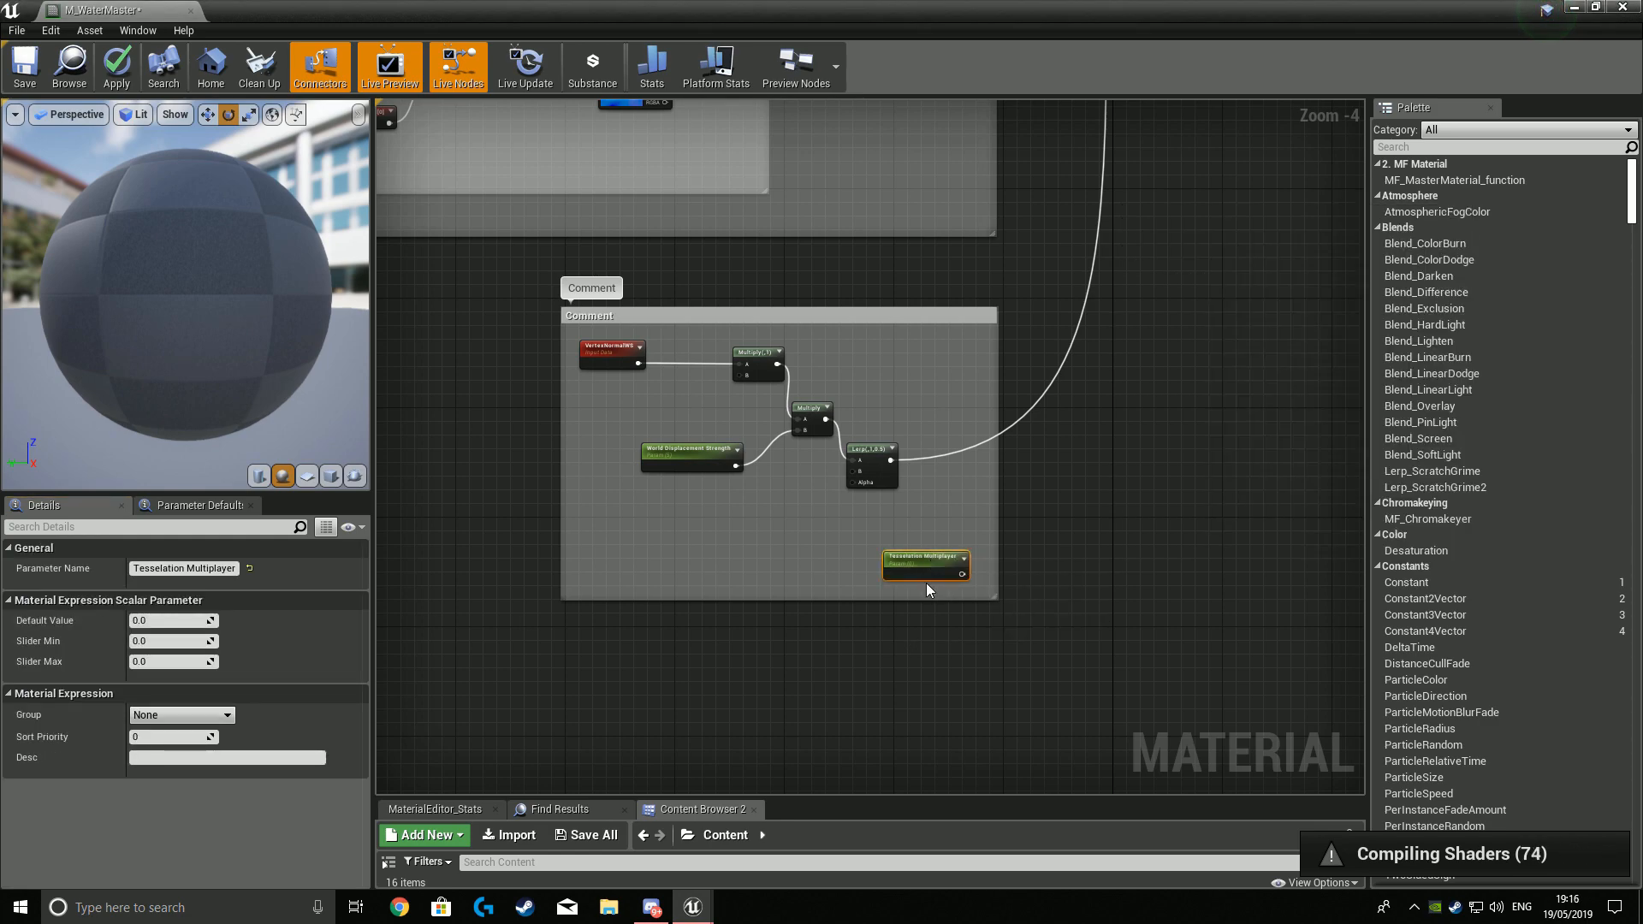
# Set the default value of the Tesselation Multiplayer parameter to 9.452.
pyautogui.click(181, 620)
pyautogui.write('9')
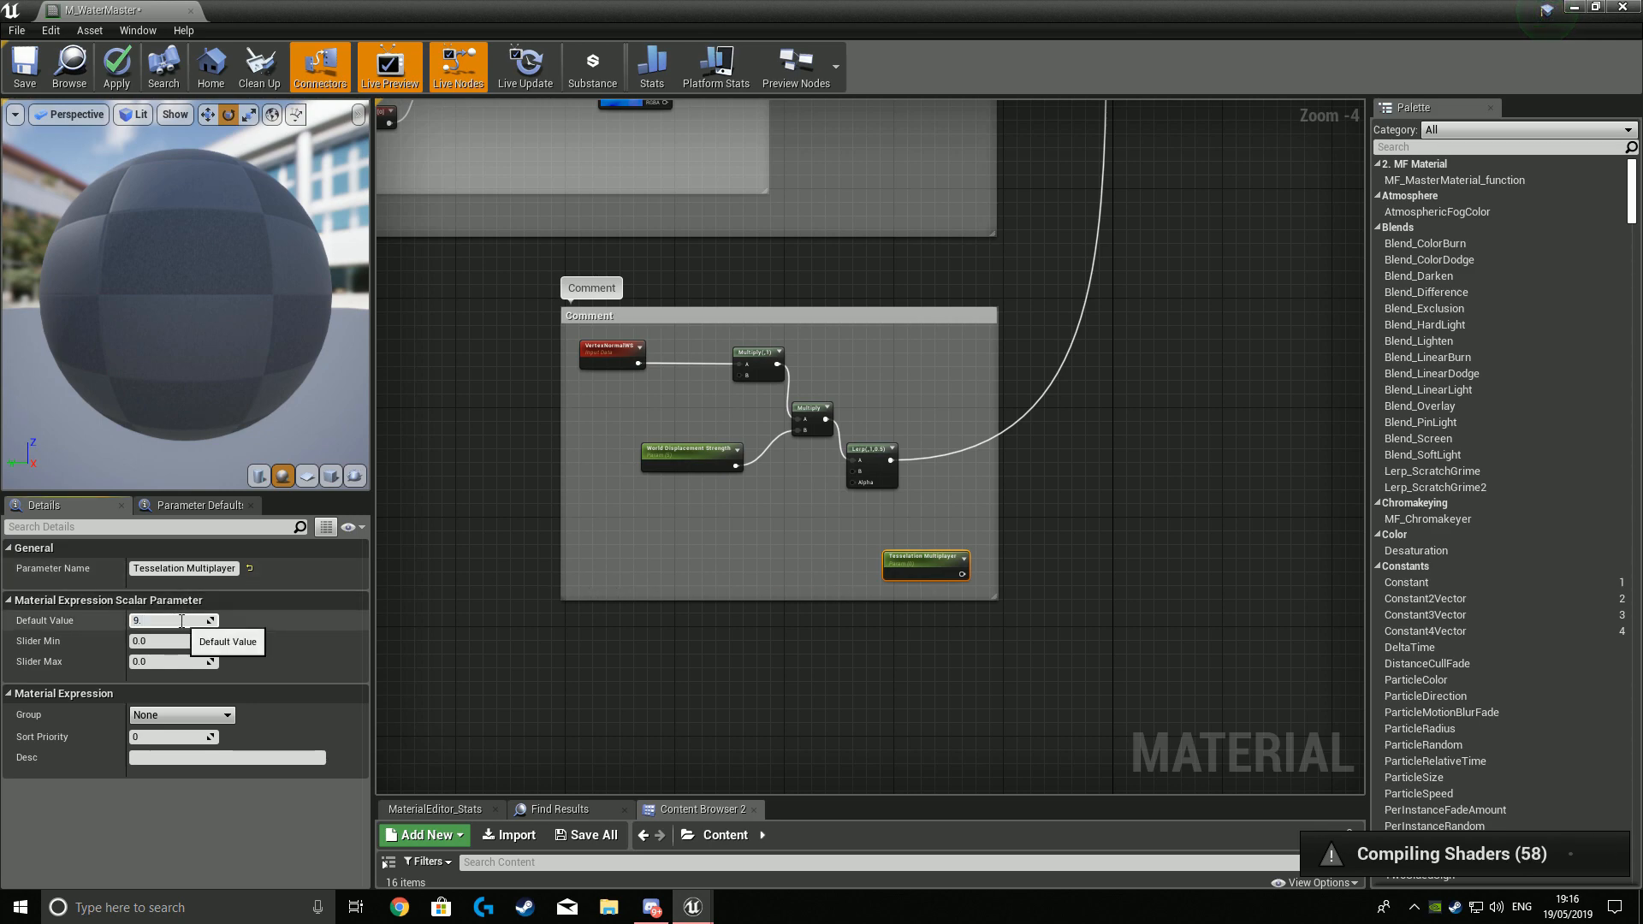
pyautogui.write('.452')
pyautogui.click(1110, 611)
# Connect Tesselation Multiplayer to the M_WaterMaster output node and move its comment group up close to the Normals group.
pyautogui.moveTo(962, 574); pyautogui.dragTo(1236, 202)
pyautogui.moveTo(1264, 497); pyautogui.dragTo(1222, 260, button='right')
pyautogui.moveTo(626, 506); pyautogui.dragTo(920, 420, button='right')
pyautogui.moveTo(919, 422); pyautogui.dragTo(917, 373)
pyautogui.click(1148, 353)
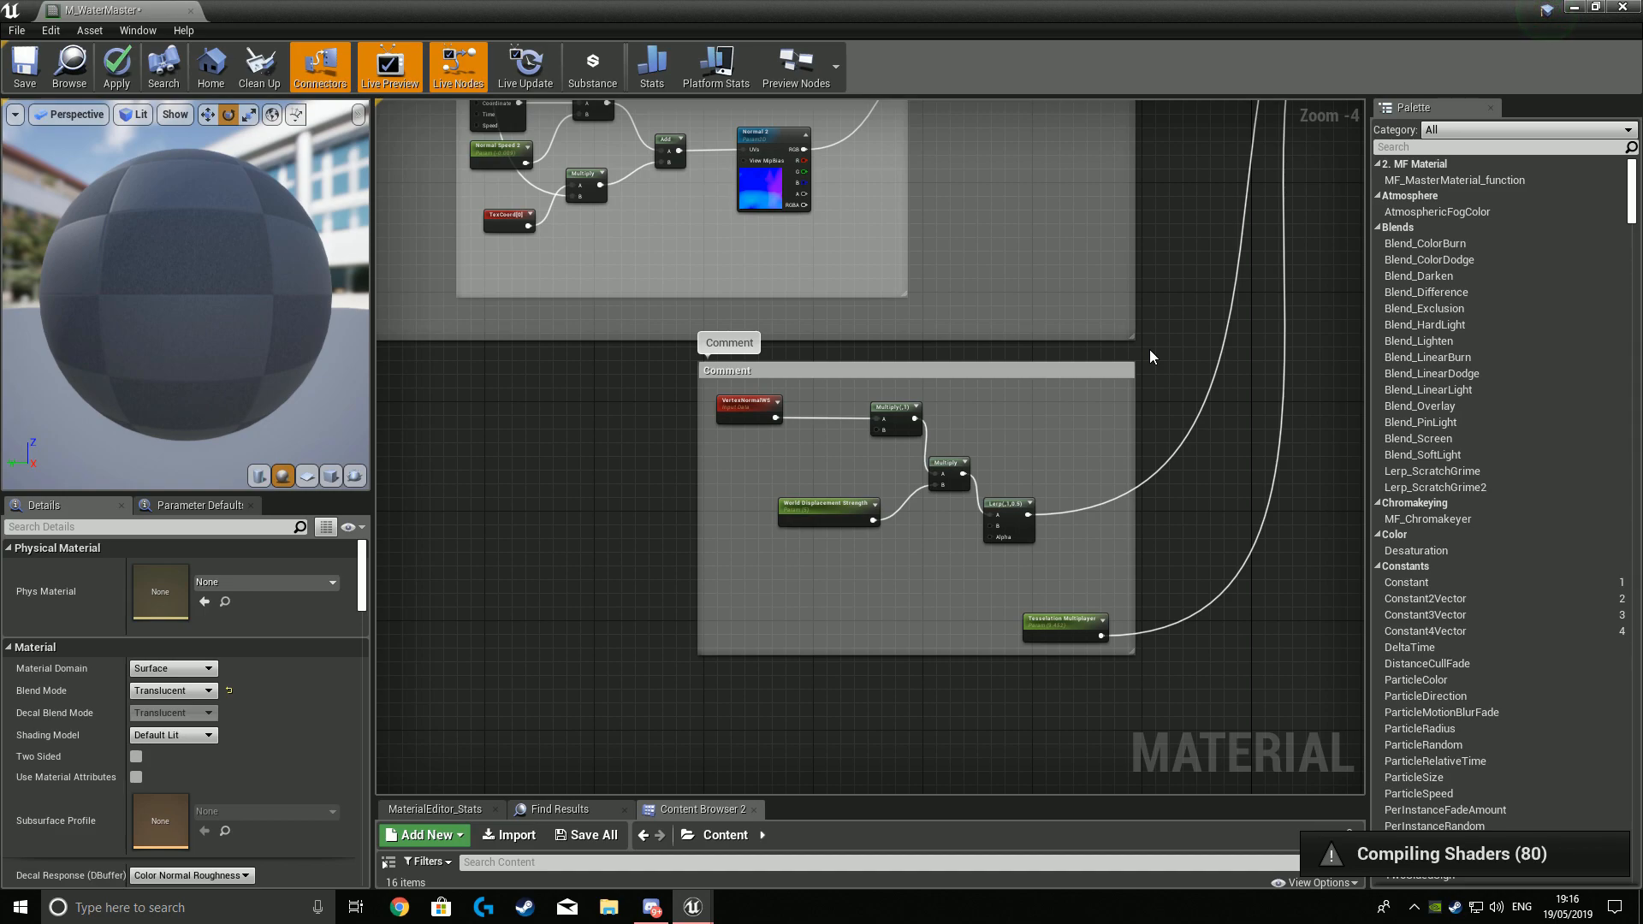
# Title the comment box around the displacement nodes Refraction.
pyautogui.moveTo(1148, 350); pyautogui.dragTo(1172, 650, button='right')
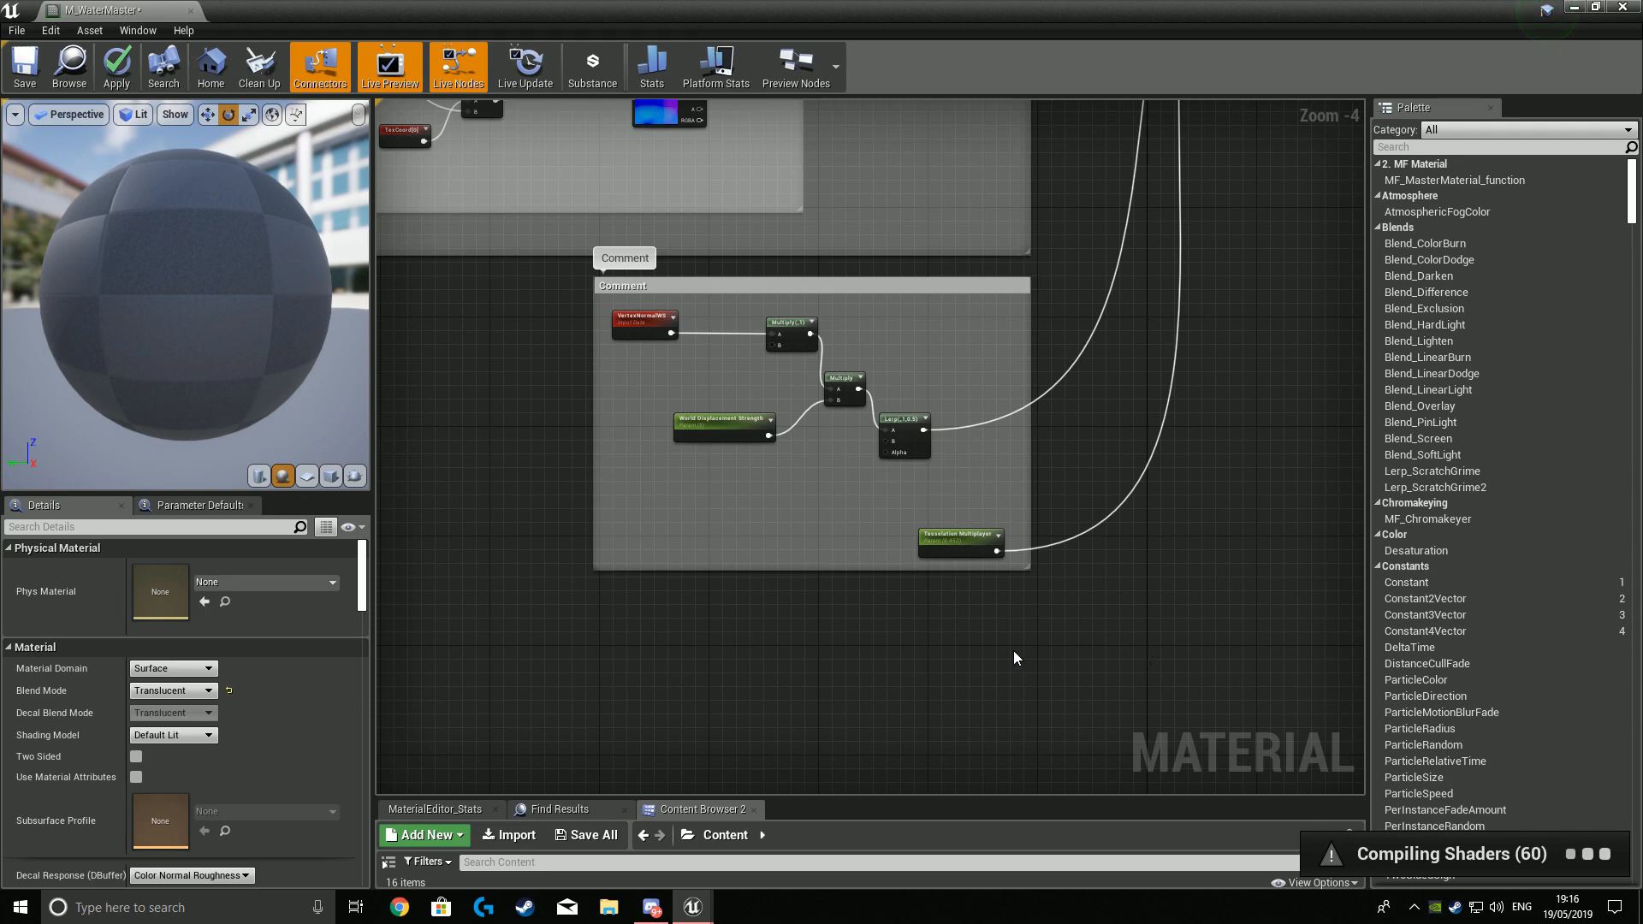
pyautogui.moveTo(1131, 648); pyautogui.dragTo(1341, 762, button='right')
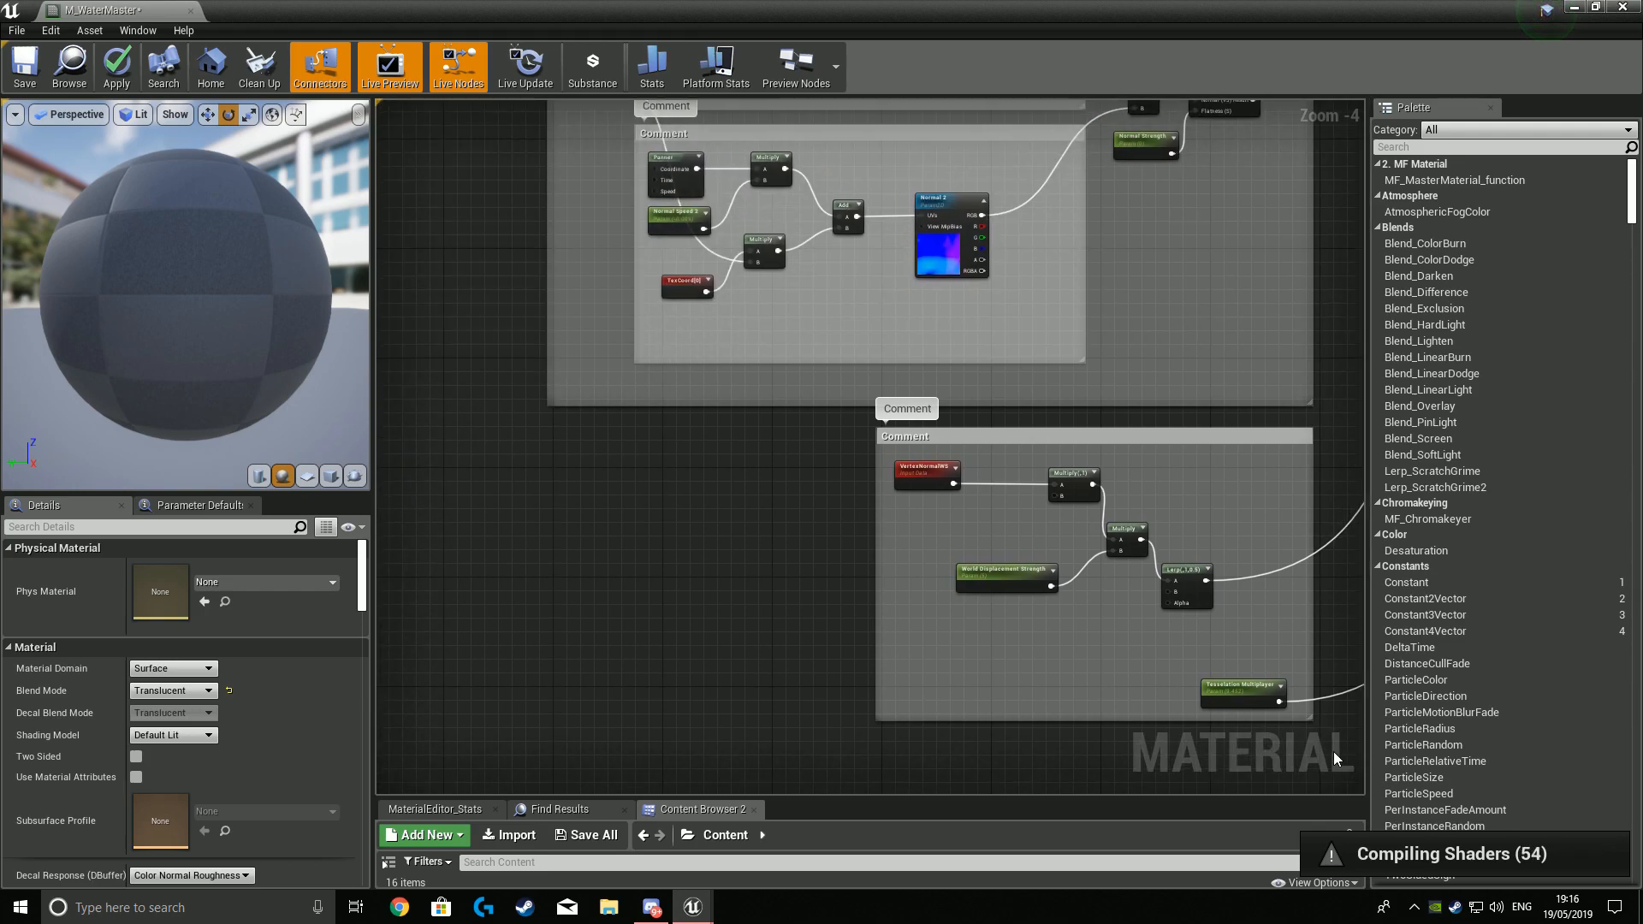
pyautogui.click(922, 432)
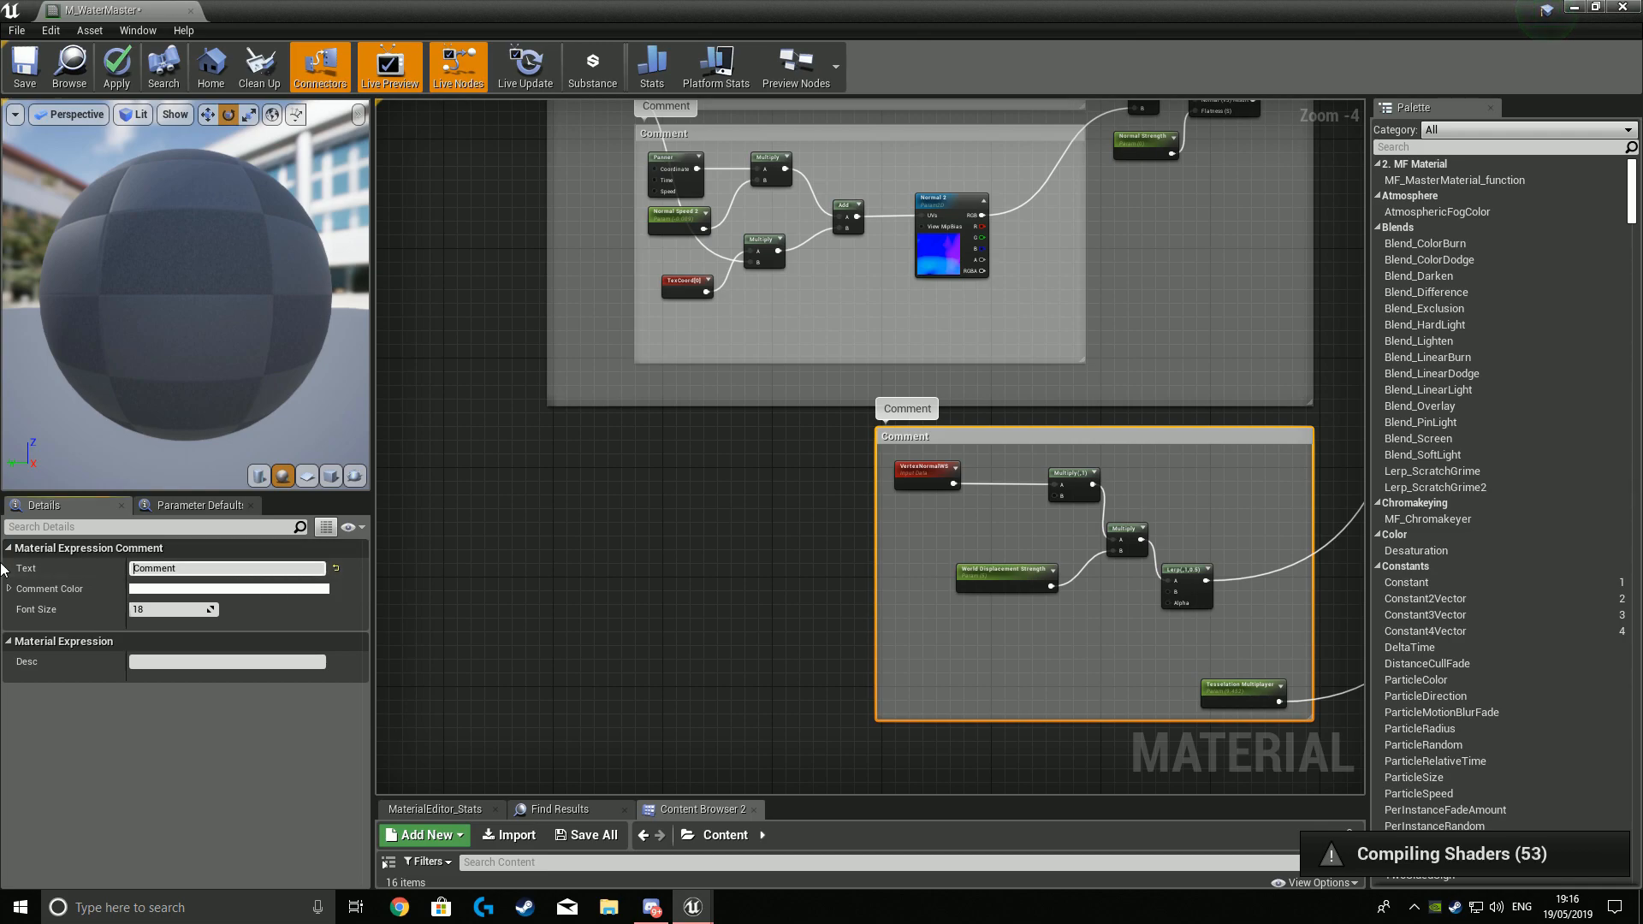
pyautogui.moveTo(231, 571); pyautogui.dragTo(7, 575)
pyautogui.write('Refractiuo')
pyautogui.write('ion')
pyautogui.press('Return')
# Rename the comment box around the displacement nodes to World Displacement.
pyautogui.click(227, 568)
pyautogui.write('World D')
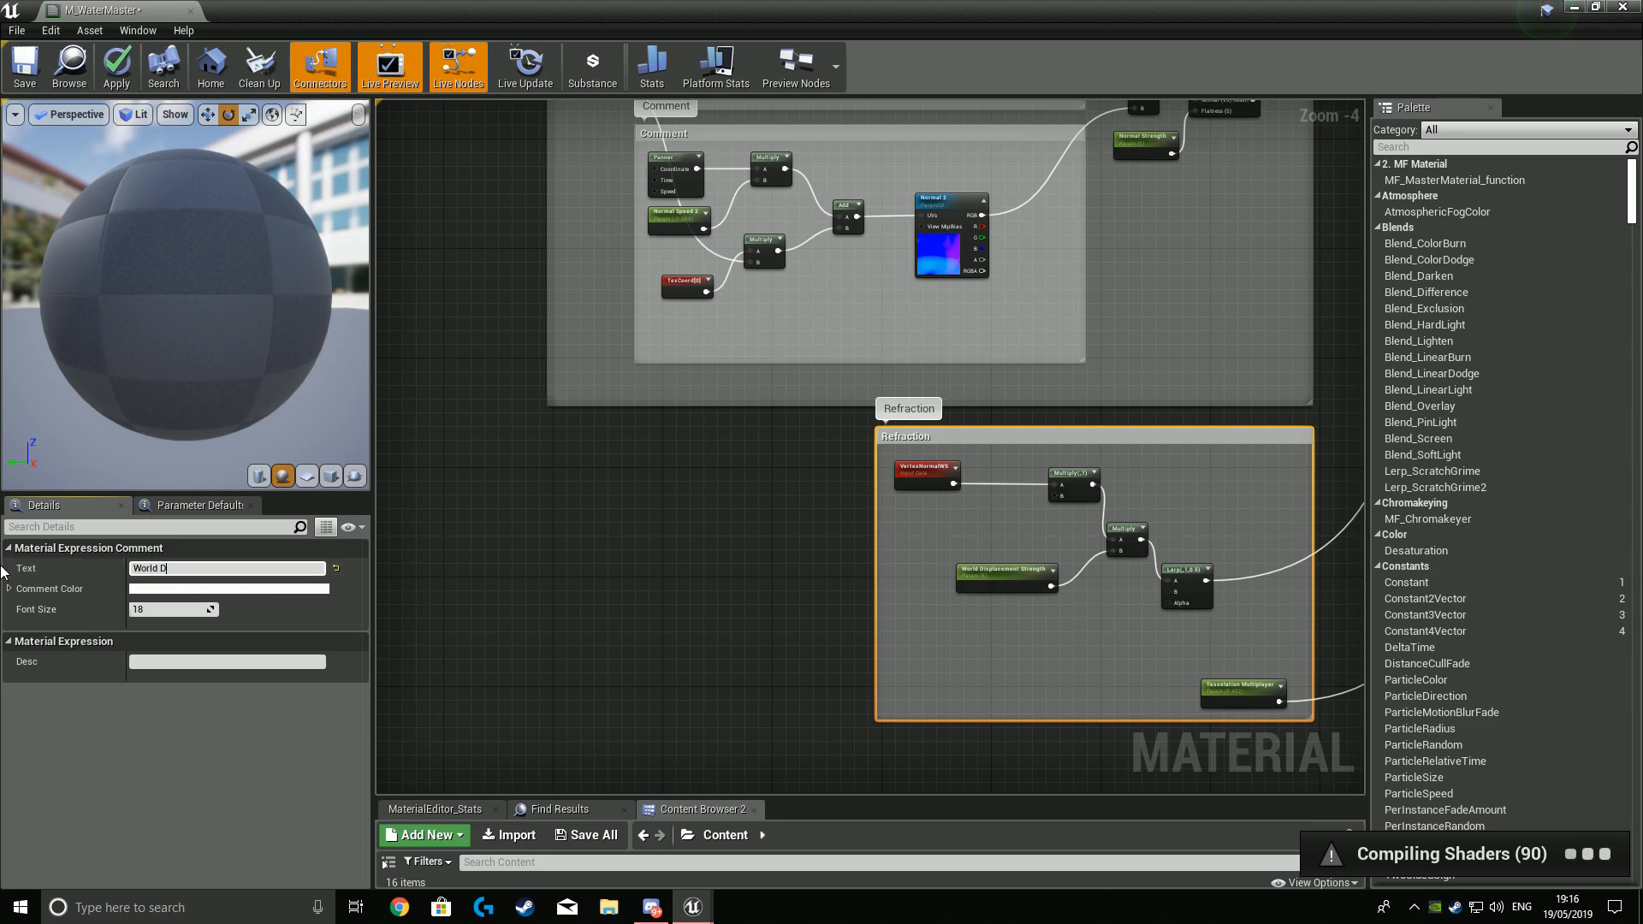
pyautogui.write('isplacement')
pyautogui.press('Return')
pyautogui.click(702, 631)
# Create a comment box below the World Displacement group and title it Refraction.
pyautogui.moveTo(720, 635); pyautogui.dragTo(608, 321, button='right')
pyautogui.press('c')
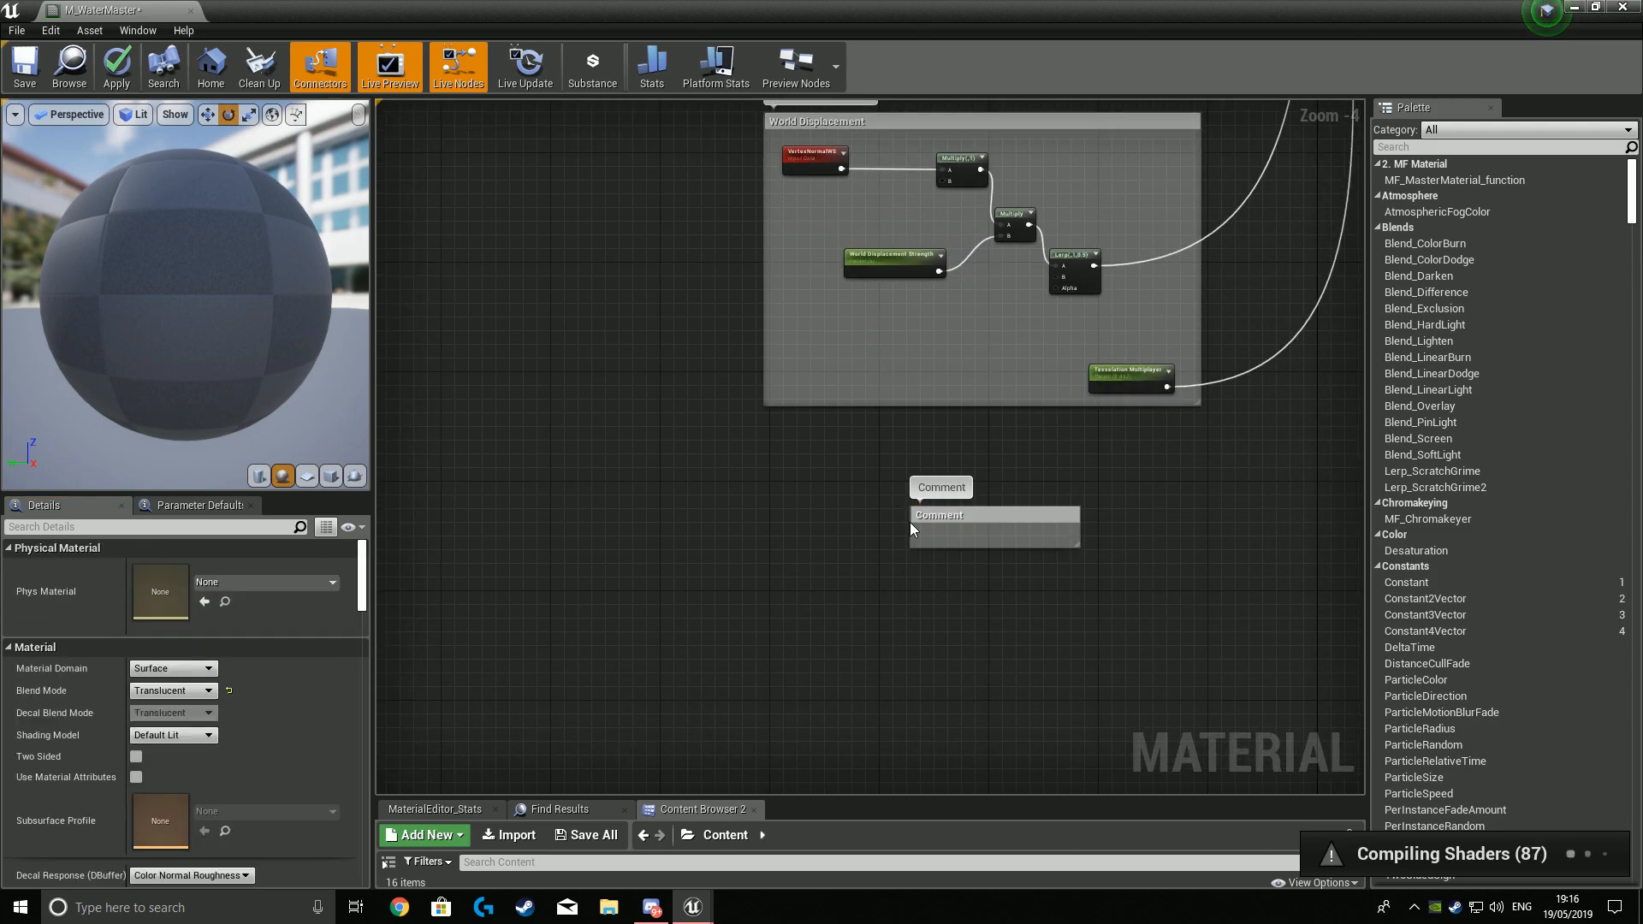
pyautogui.click(955, 513)
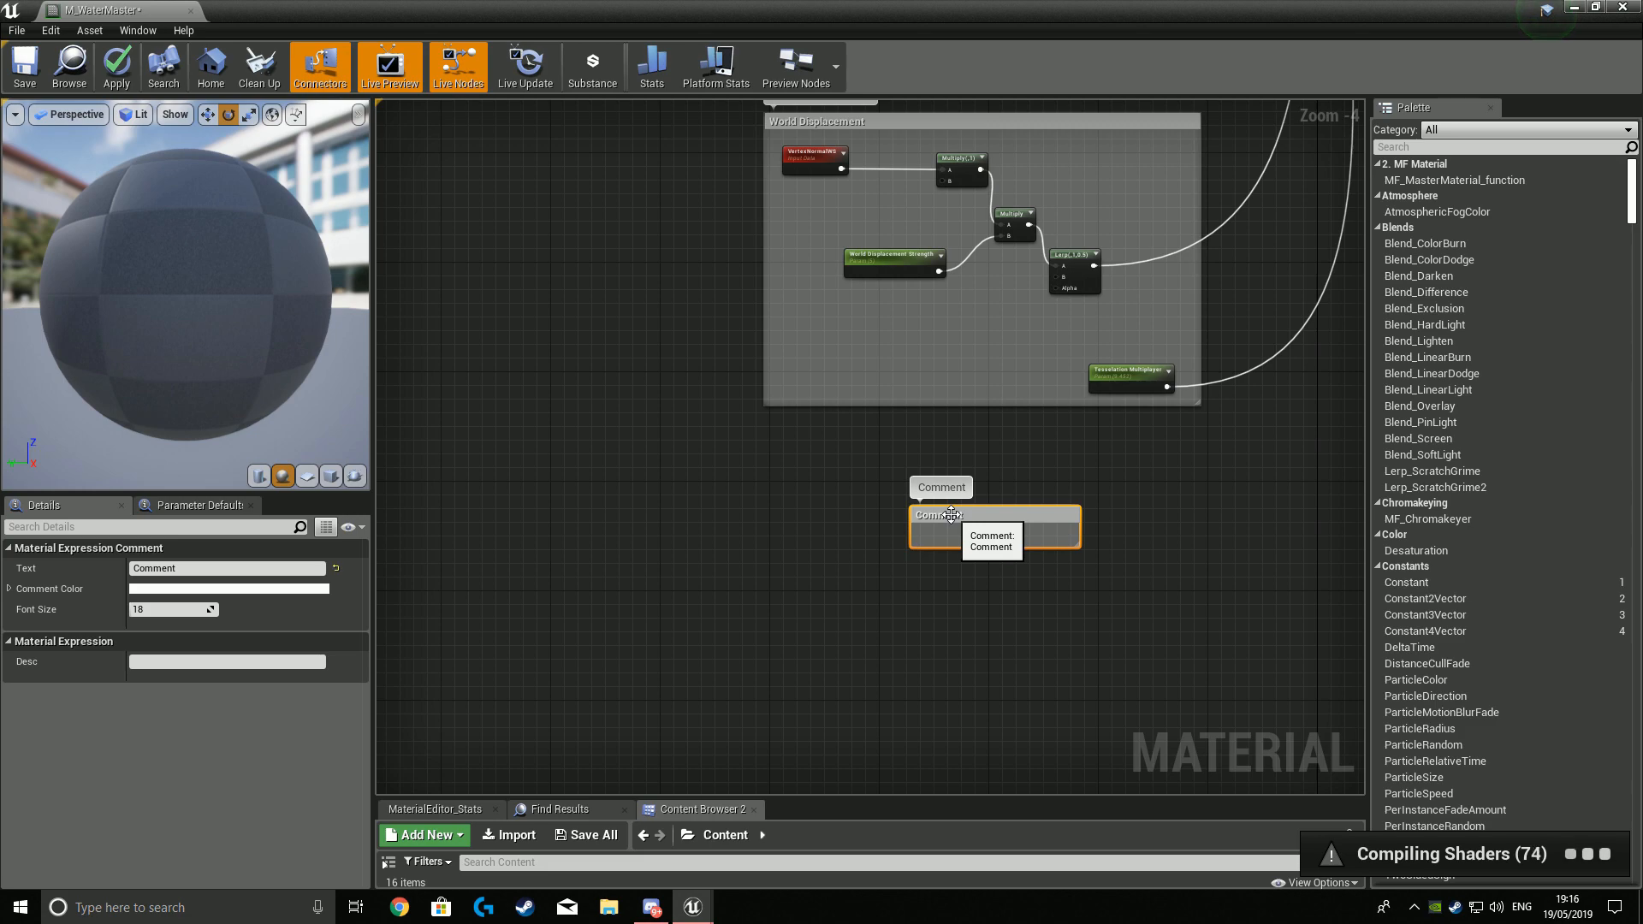
pyautogui.moveTo(208, 570); pyautogui.dragTo(1, 569)
pyautogui.write('Re')
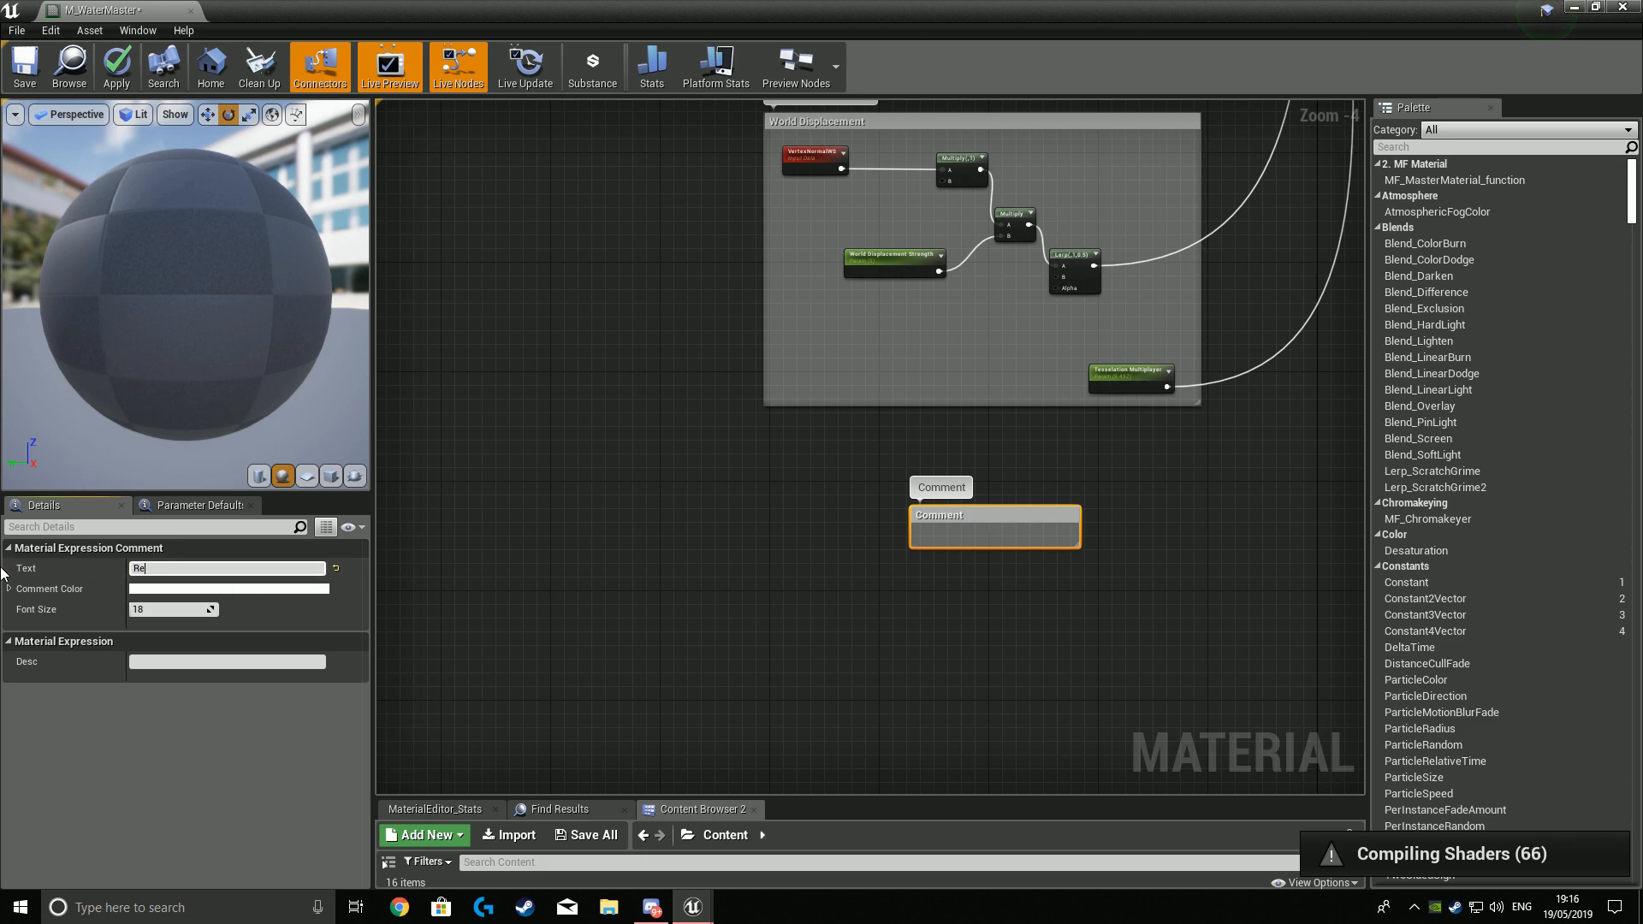
pyautogui.write('fraction')
# Enlarge the Refraction comment box and place it directly beneath the World Displacement group, aligned with its far edge.
pyautogui.moveTo(1075, 544); pyautogui.dragTo(1218, 682)
pyautogui.moveTo(1133, 510); pyautogui.dragTo(1115, 425)
pyautogui.click(1054, 568)
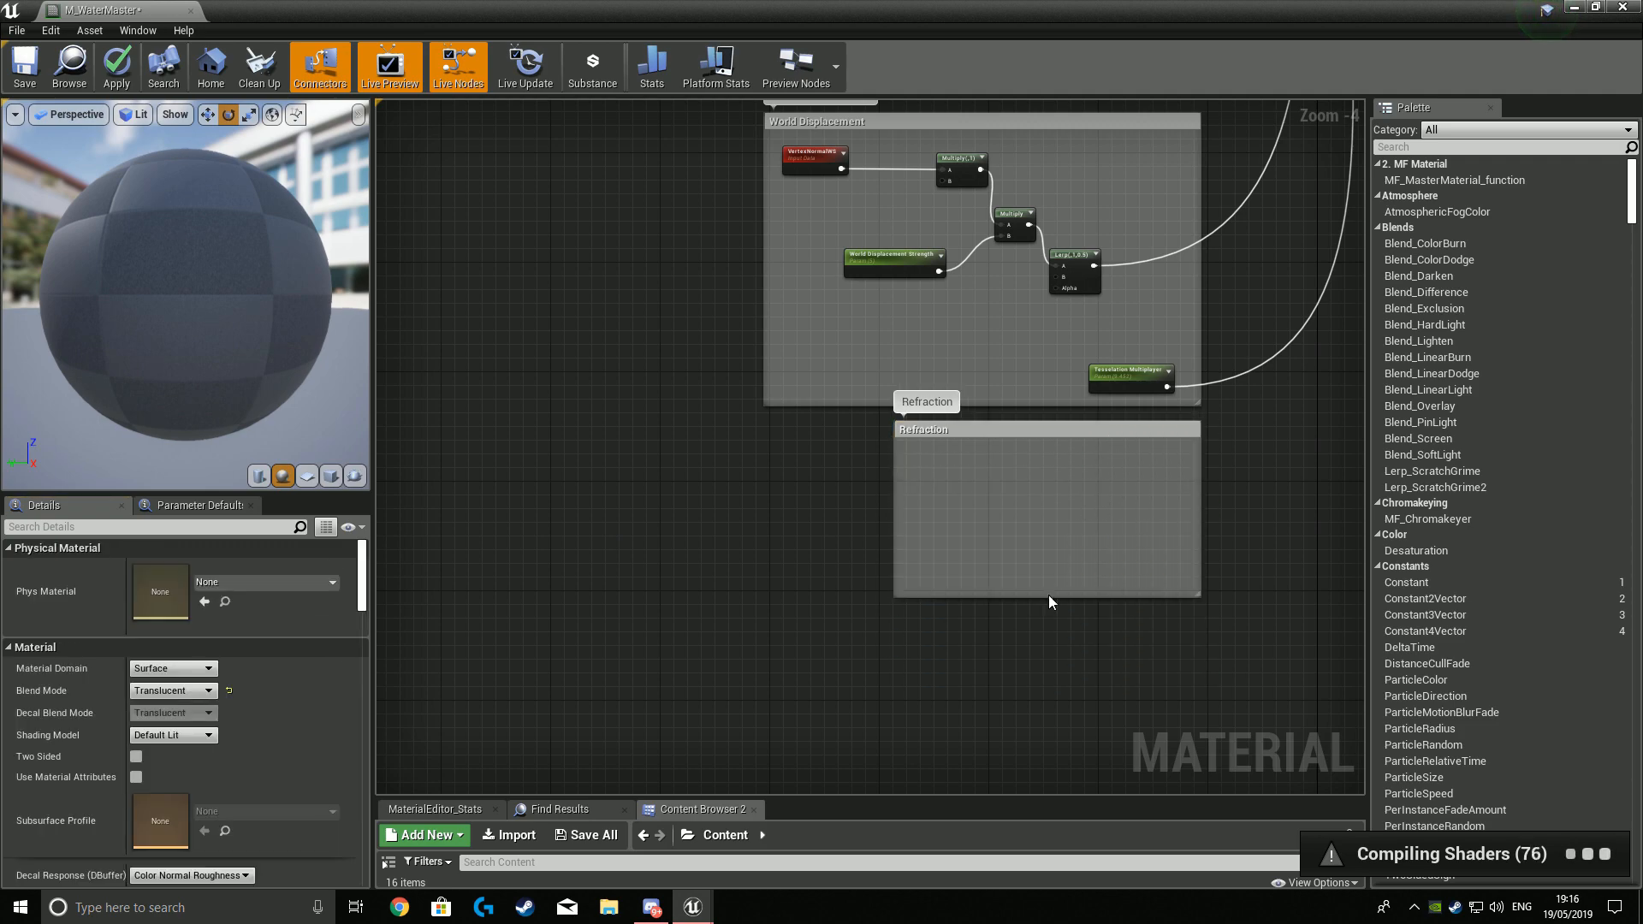
# Add two scalar parameters, one above the other, inside the Refraction comment box.
pyautogui.press('s')
pyautogui.click(927, 456)
pyautogui.click(937, 516)
# Name the upper scalar parameter in the Refraction group Refractivity.
pyautogui.click(926, 474)
pyautogui.click(177, 568)
pyautogui.press('BackSpace')
pyautogui.press('BackSpace')
pyautogui.press('BackSpace')
pyautogui.press('BackSpace')
pyautogui.press('BackSpace')
pyautogui.write('Refract')
pyautogui.press('Return')
pyautogui.write('ivity')
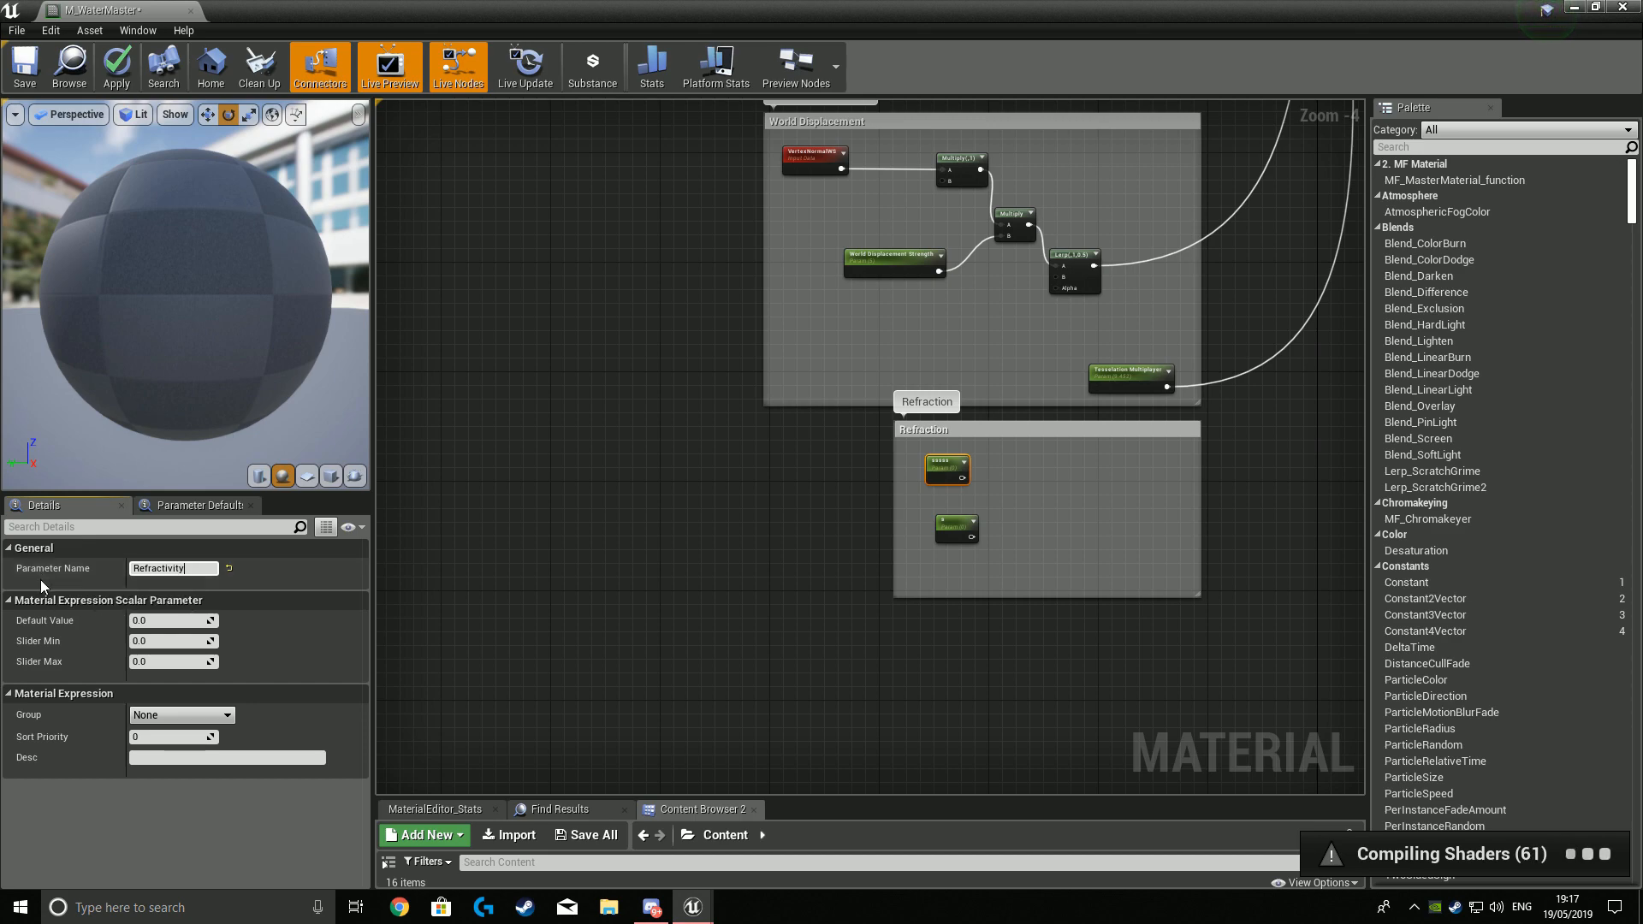
pyautogui.press('Return')
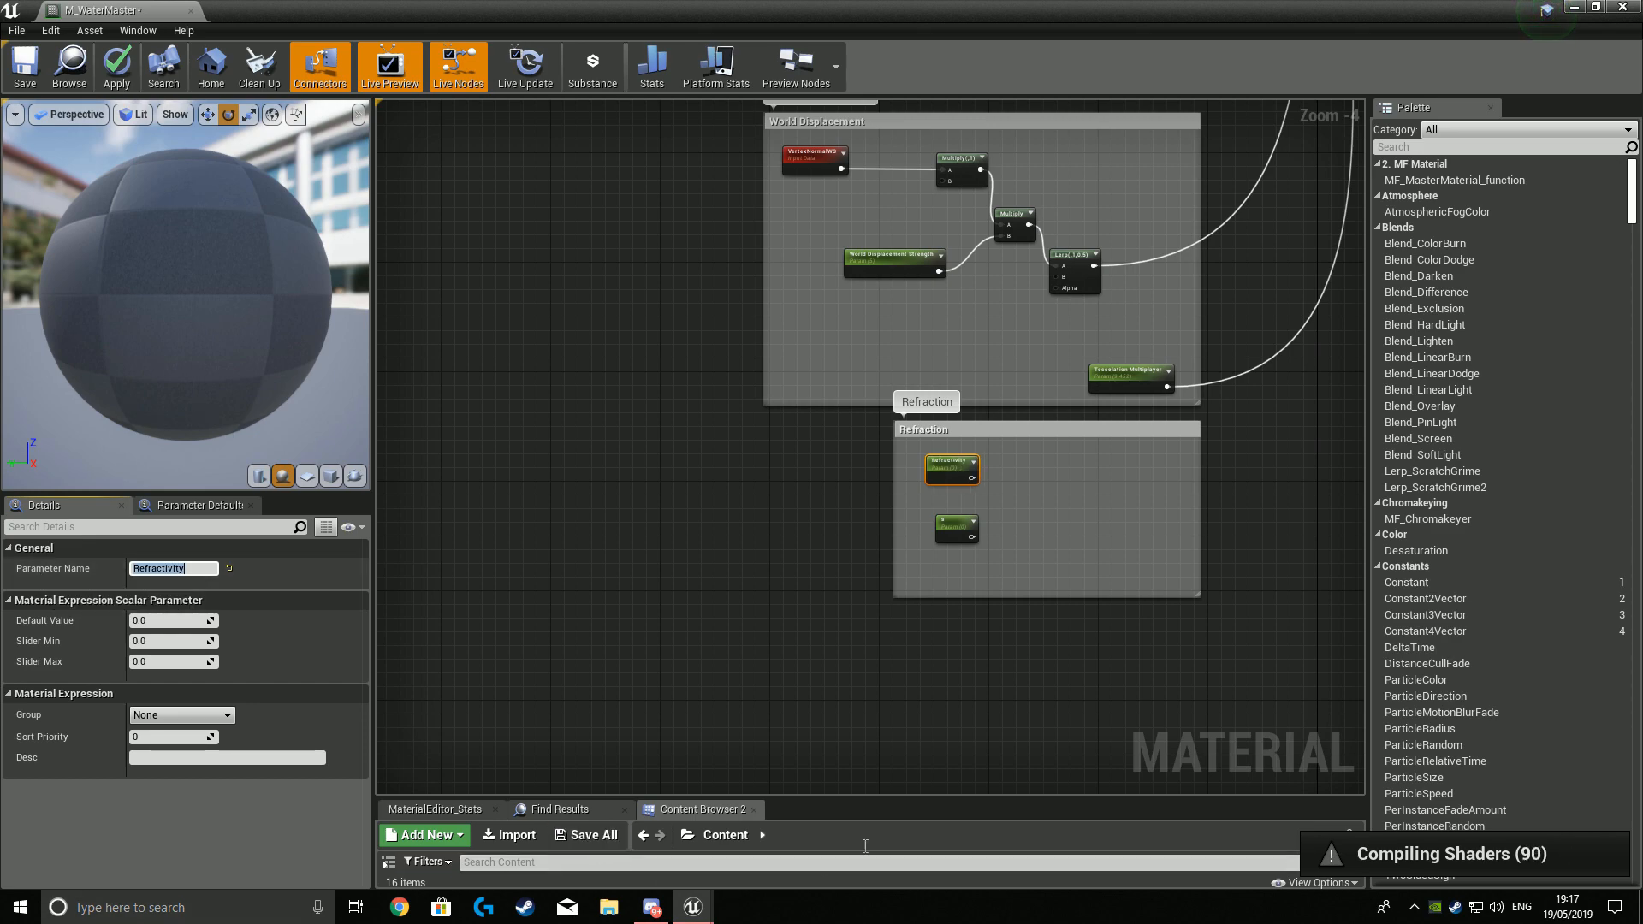
# Name the lower scalar parameter in the Refraction group Curviness.
pyautogui.click(954, 524)
pyautogui.click(191, 570)
pyautogui.write('Cu')
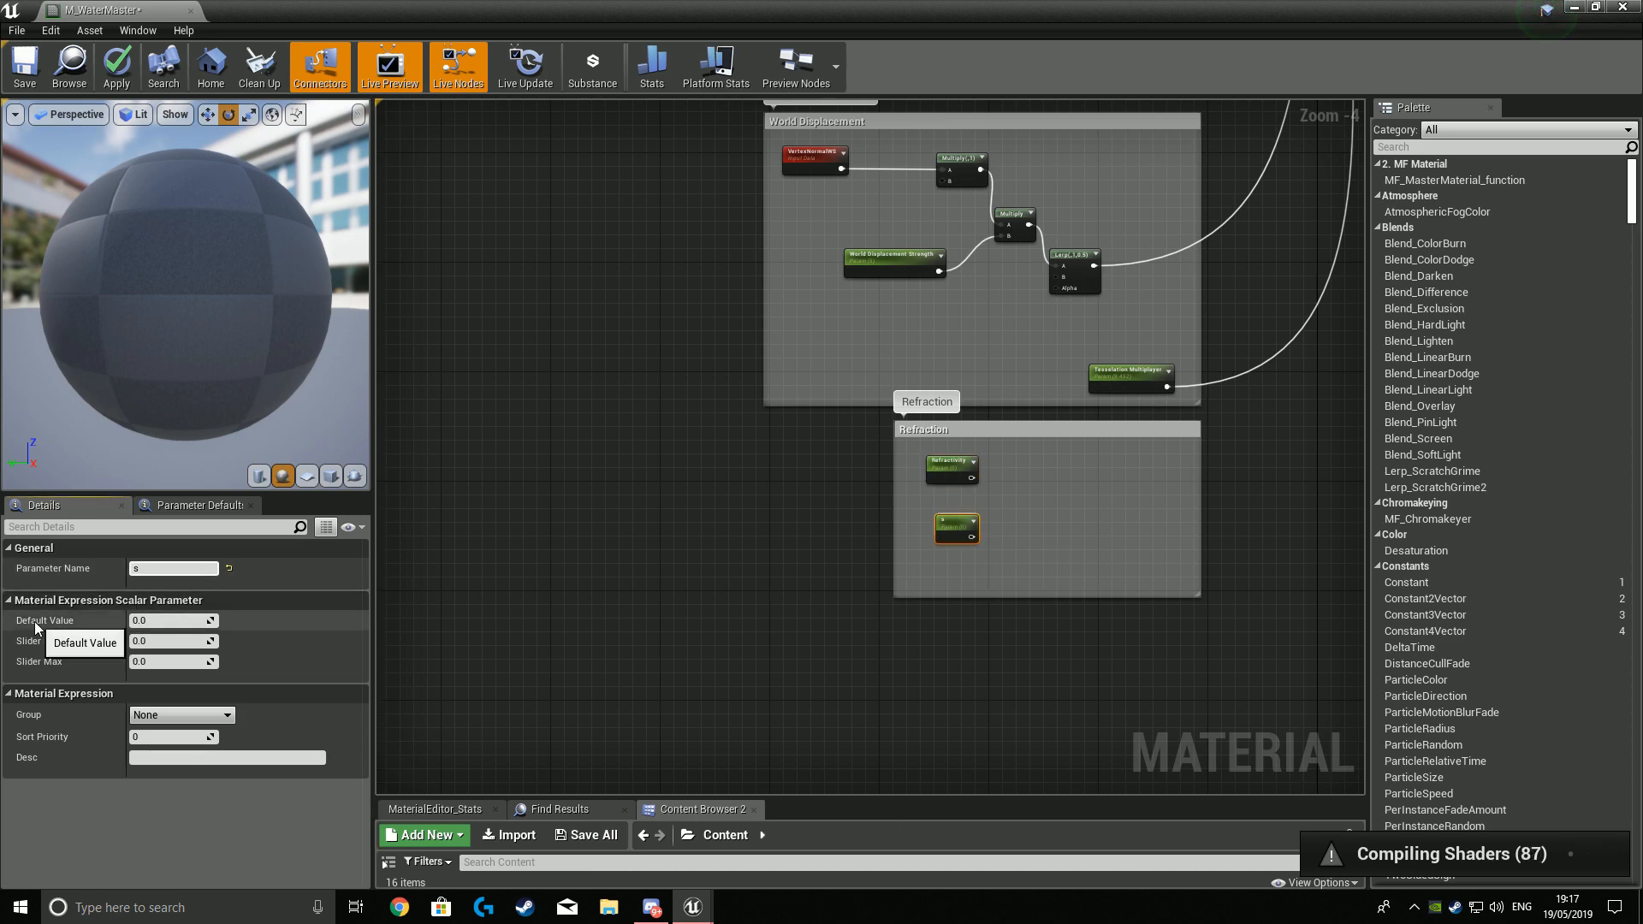
pyautogui.press('BackSpace')
pyautogui.press('BackSpace')
pyautogui.press('BackSpace')
pyautogui.write('Curviness')
pyautogui.press('Return')
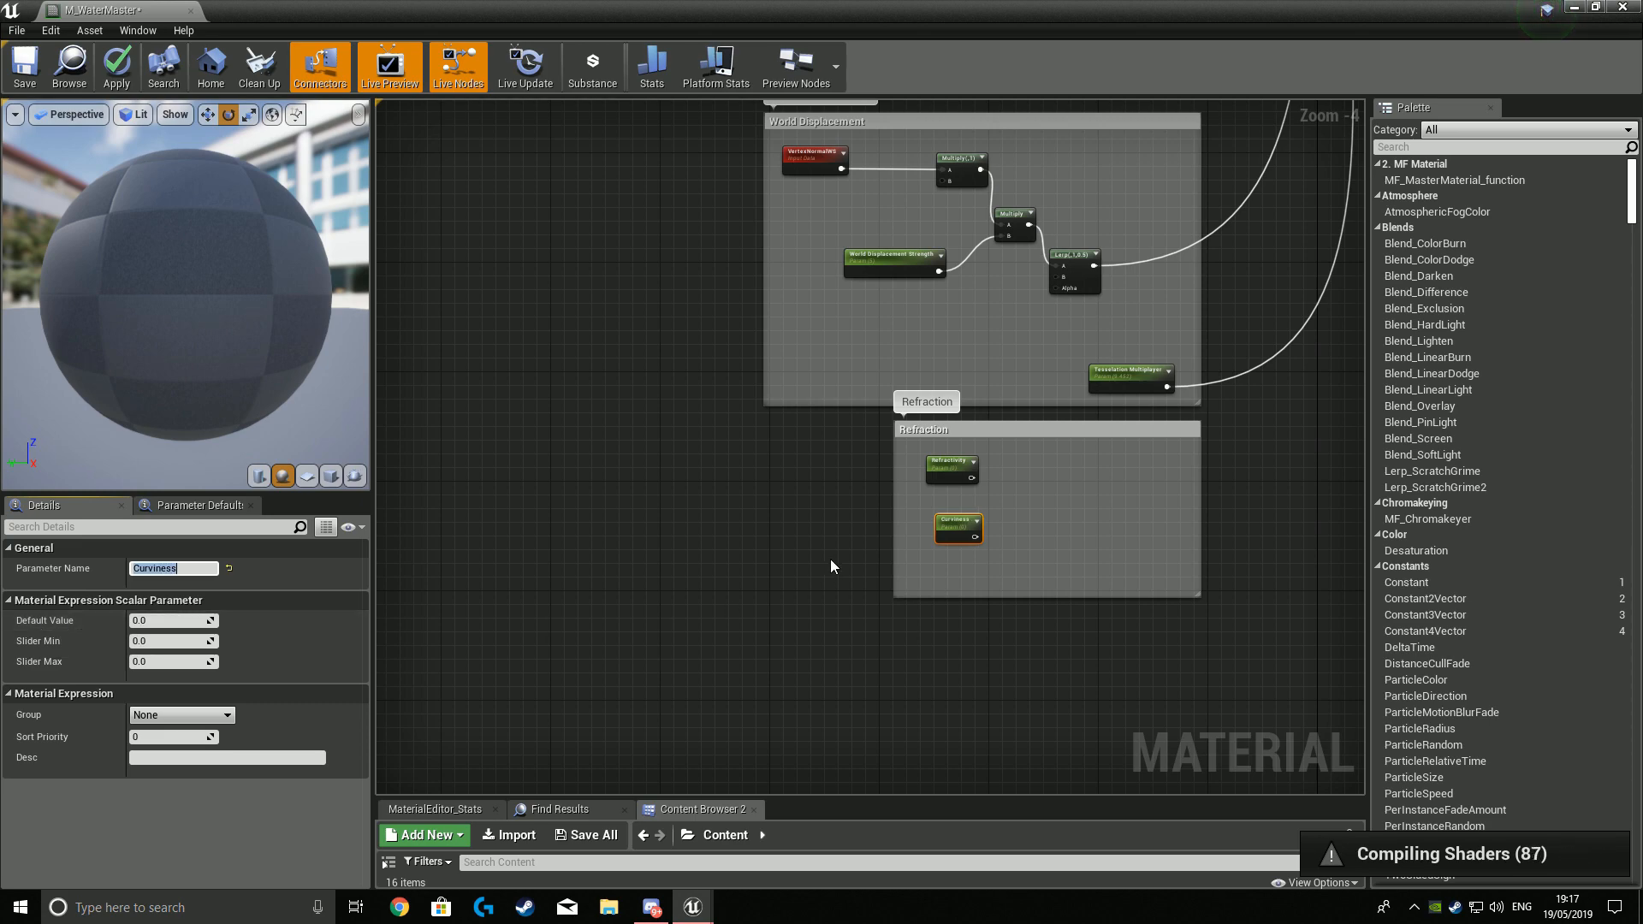
# Add a Fresnel node inside the Refraction comment box, directly beneath the Curviness parameter.
pyautogui.scroll(4, 958, 642)
pyautogui.moveTo(1000, 552); pyautogui.dragTo(998, 582)
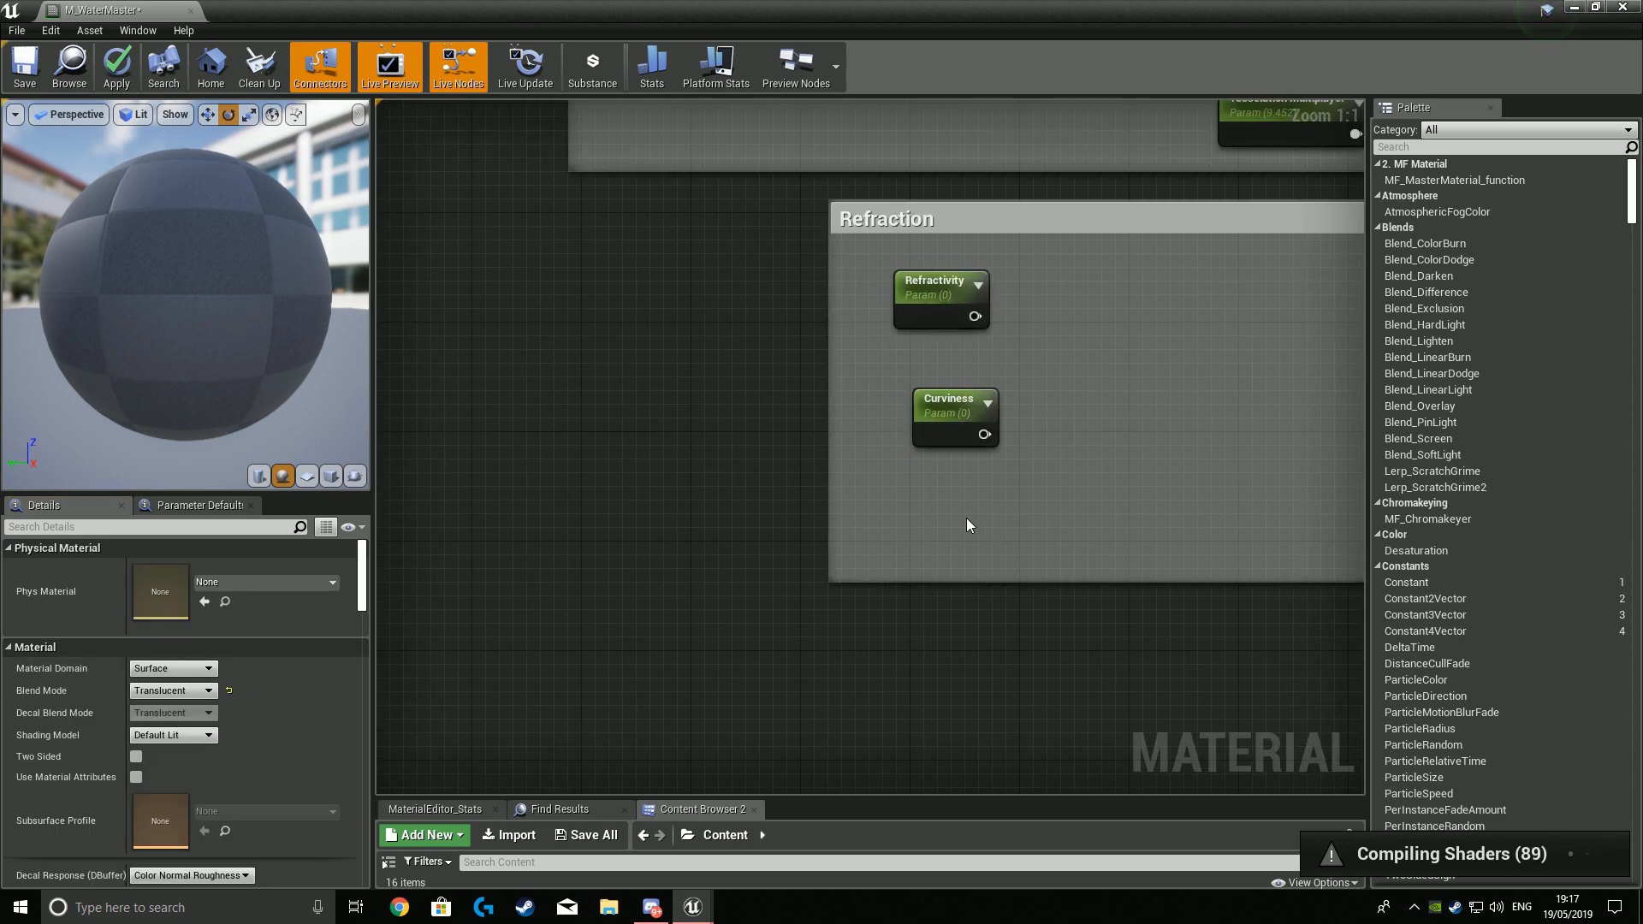
pyautogui.rightClick(967, 517)
pyautogui.write('Fres')
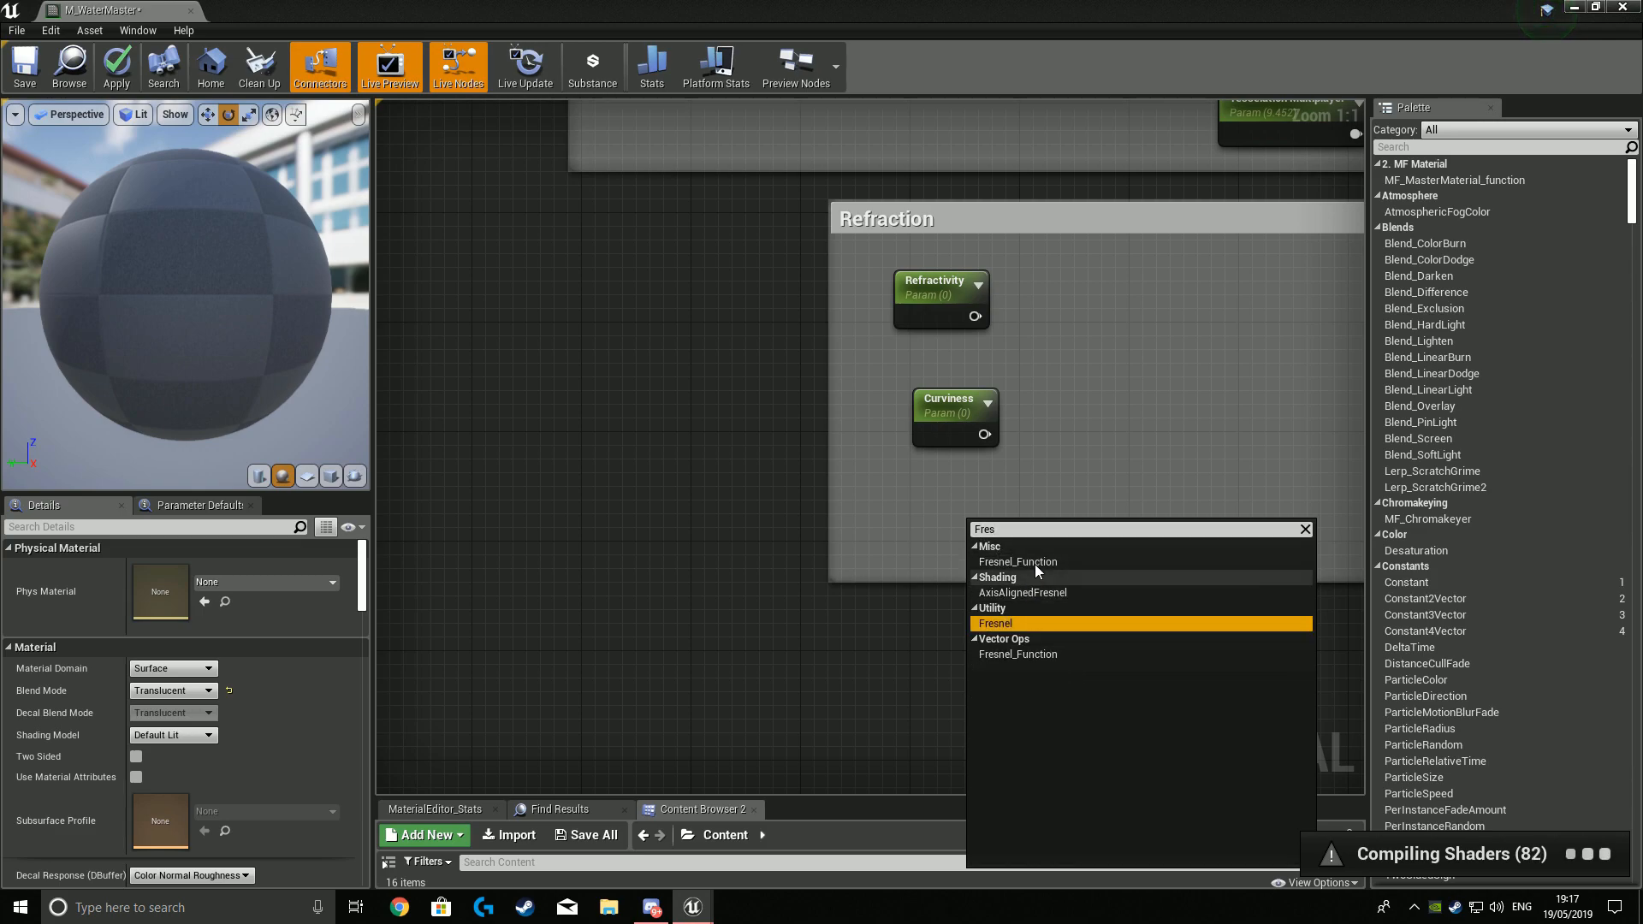
pyautogui.press('Return')
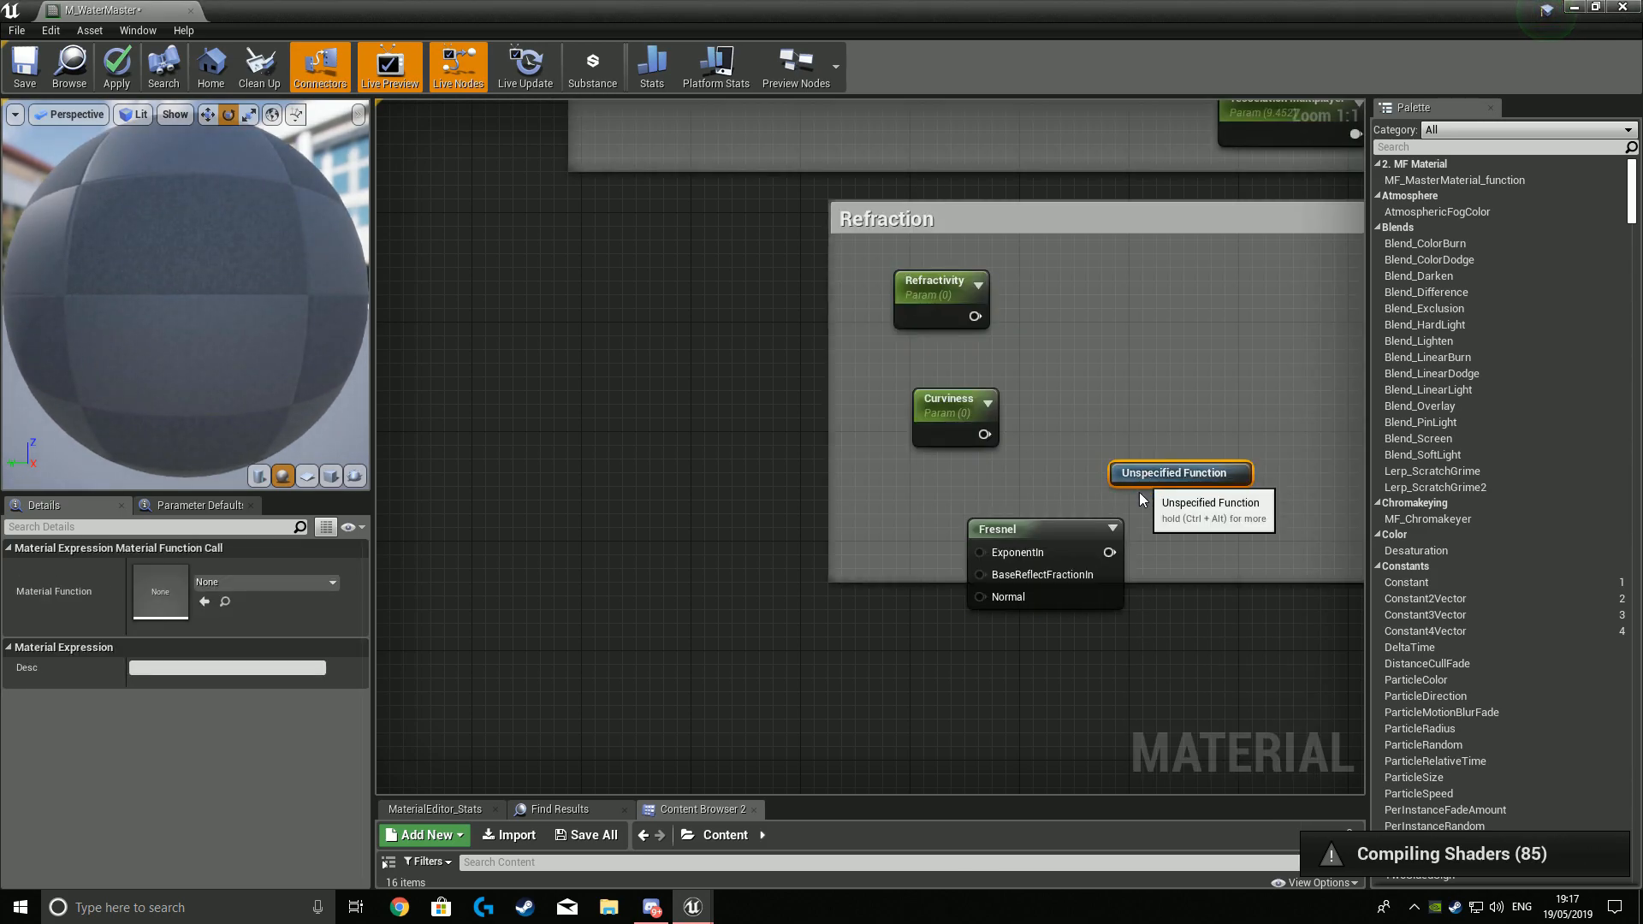
pyautogui.click(1146, 666)
pyautogui.moveTo(1016, 544); pyautogui.dragTo(919, 500)
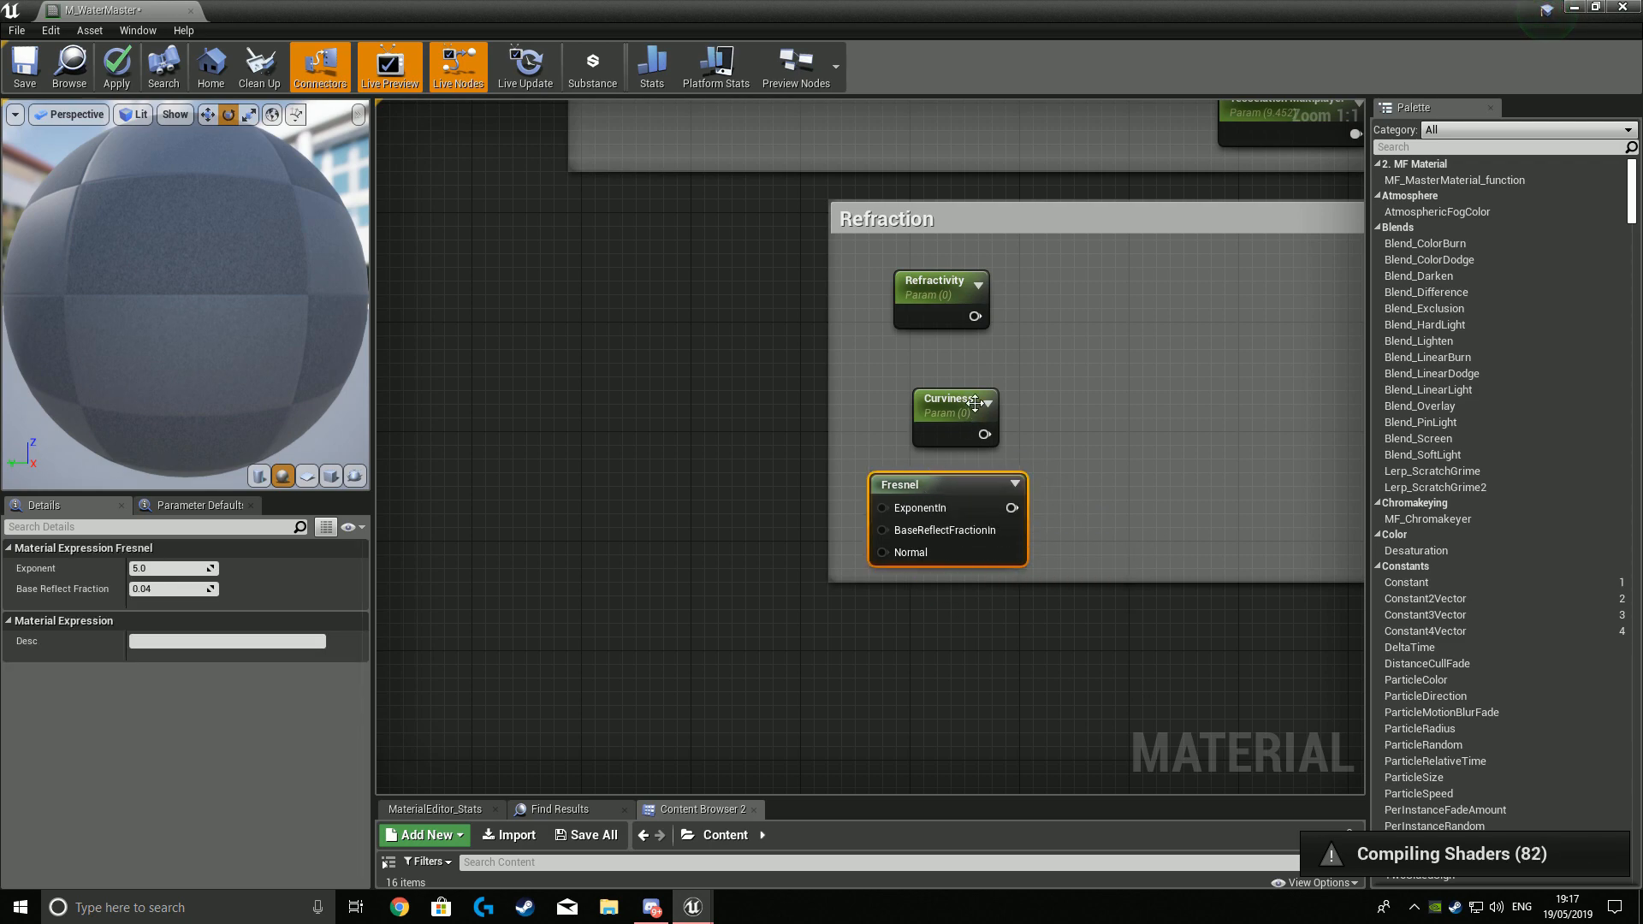
# Set the default value of Refractivity to 1 and of Curviness to 2.632.
pyautogui.click(949, 312)
pyautogui.click(190, 621)
pyautogui.write('1')
pyautogui.click(854, 574)
pyautogui.click(964, 420)
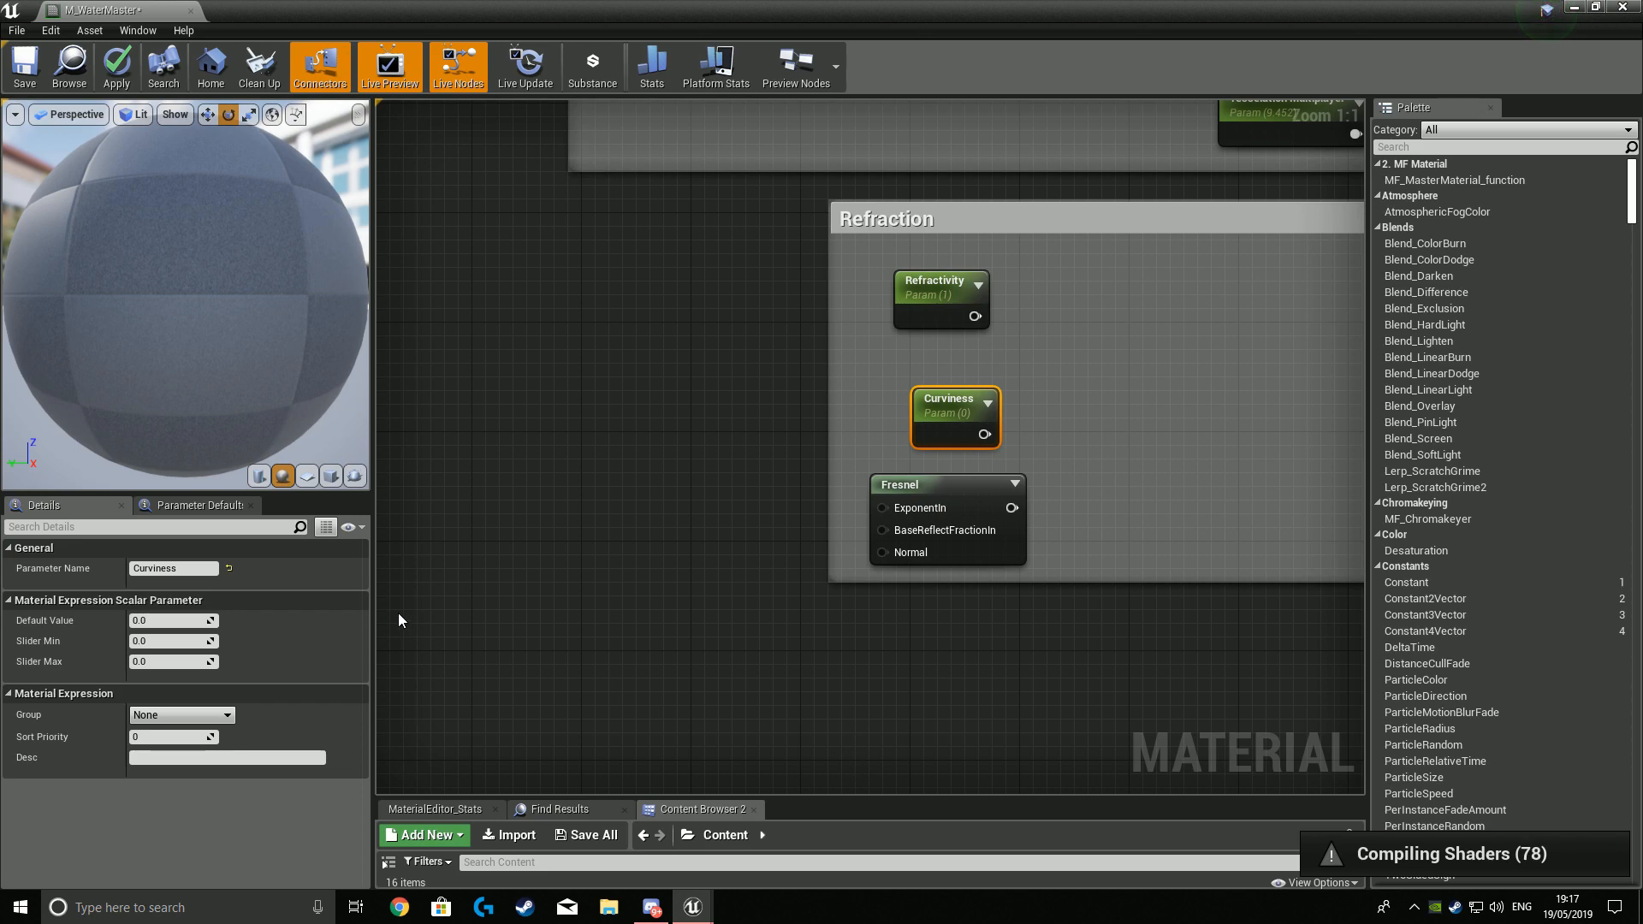
pyautogui.click(153, 621)
pyautogui.write('2.63')
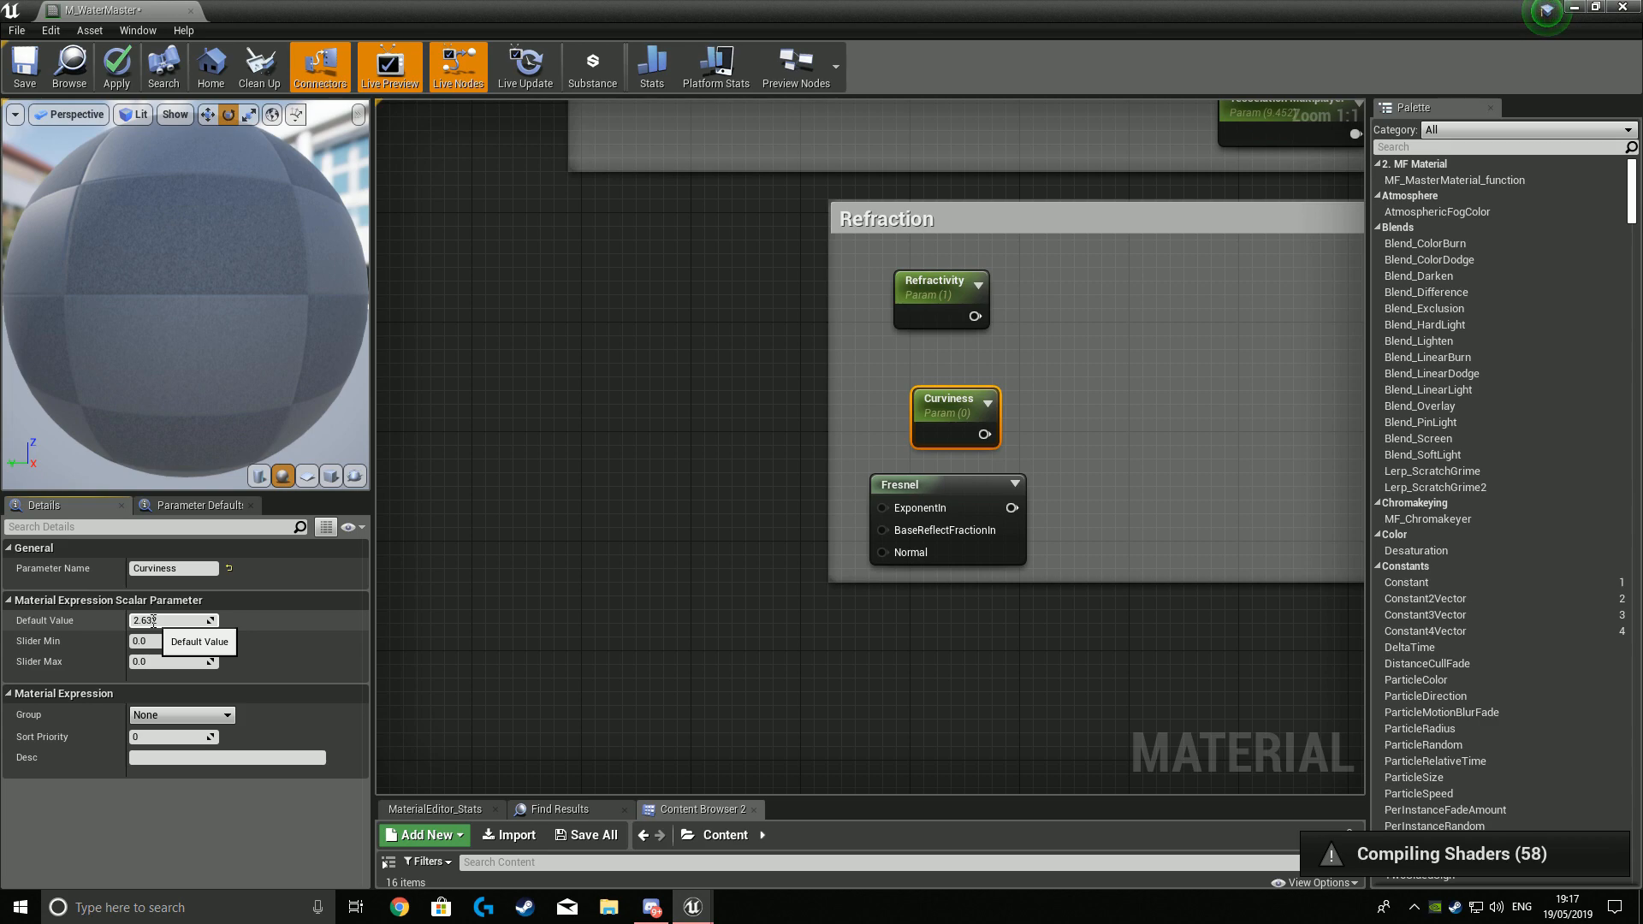
pyautogui.press('Return')
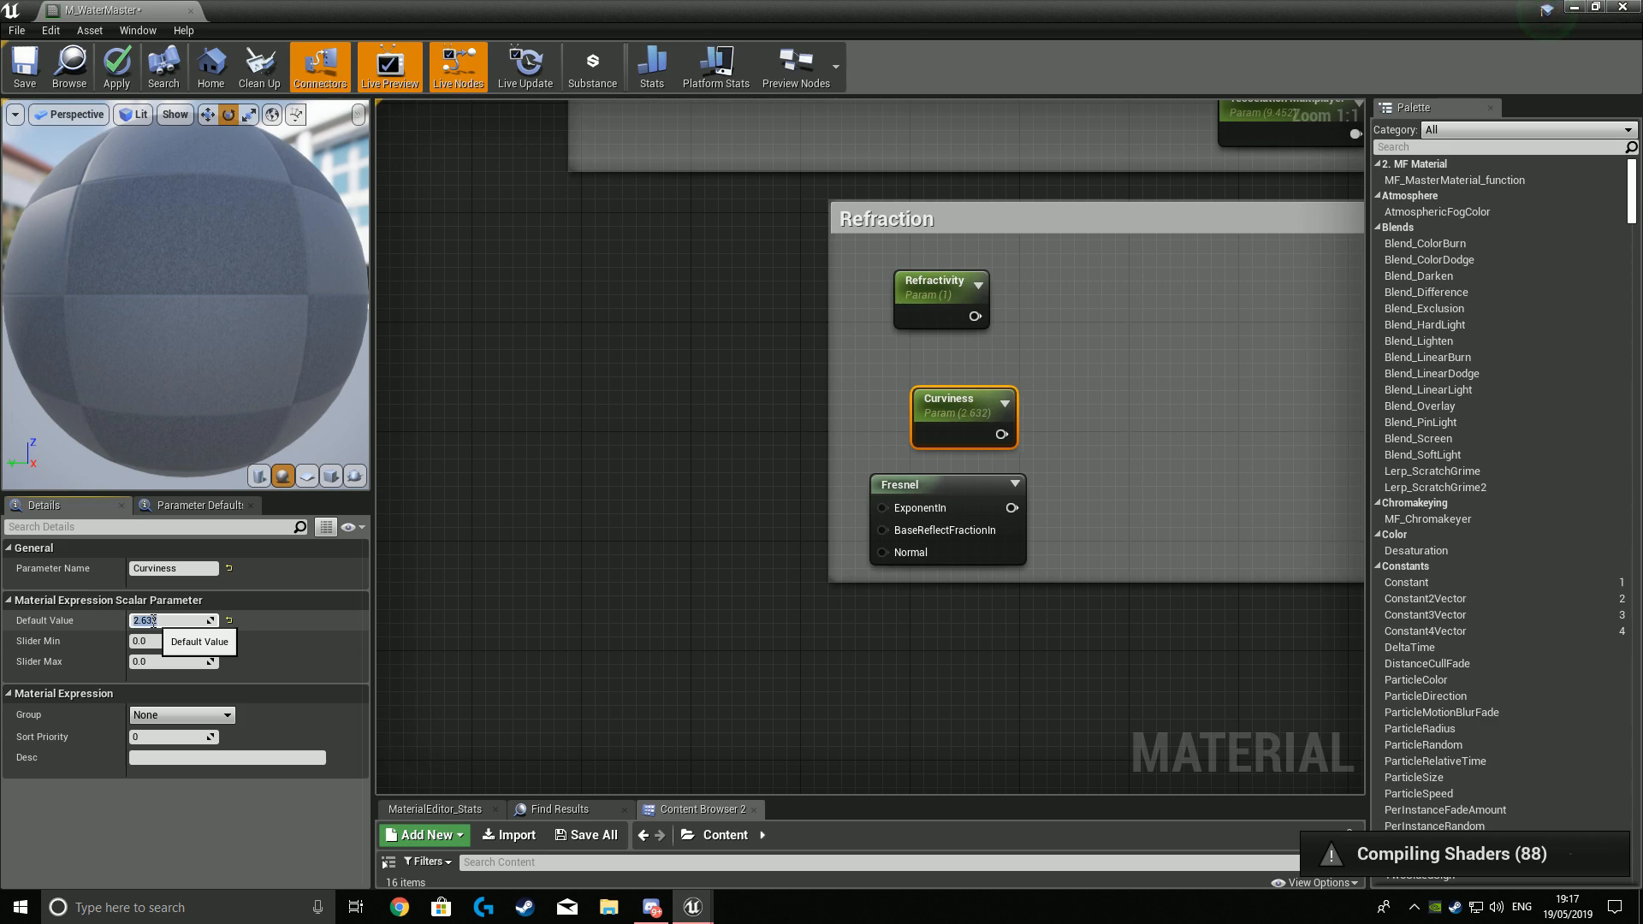
# Add a Lerp node in the Refraction group and connect Refractivity to A, Curviness to B and Fresnel to Alpha.
pyautogui.moveTo(1155, 634); pyautogui.dragTo(1007, 647, button='right')
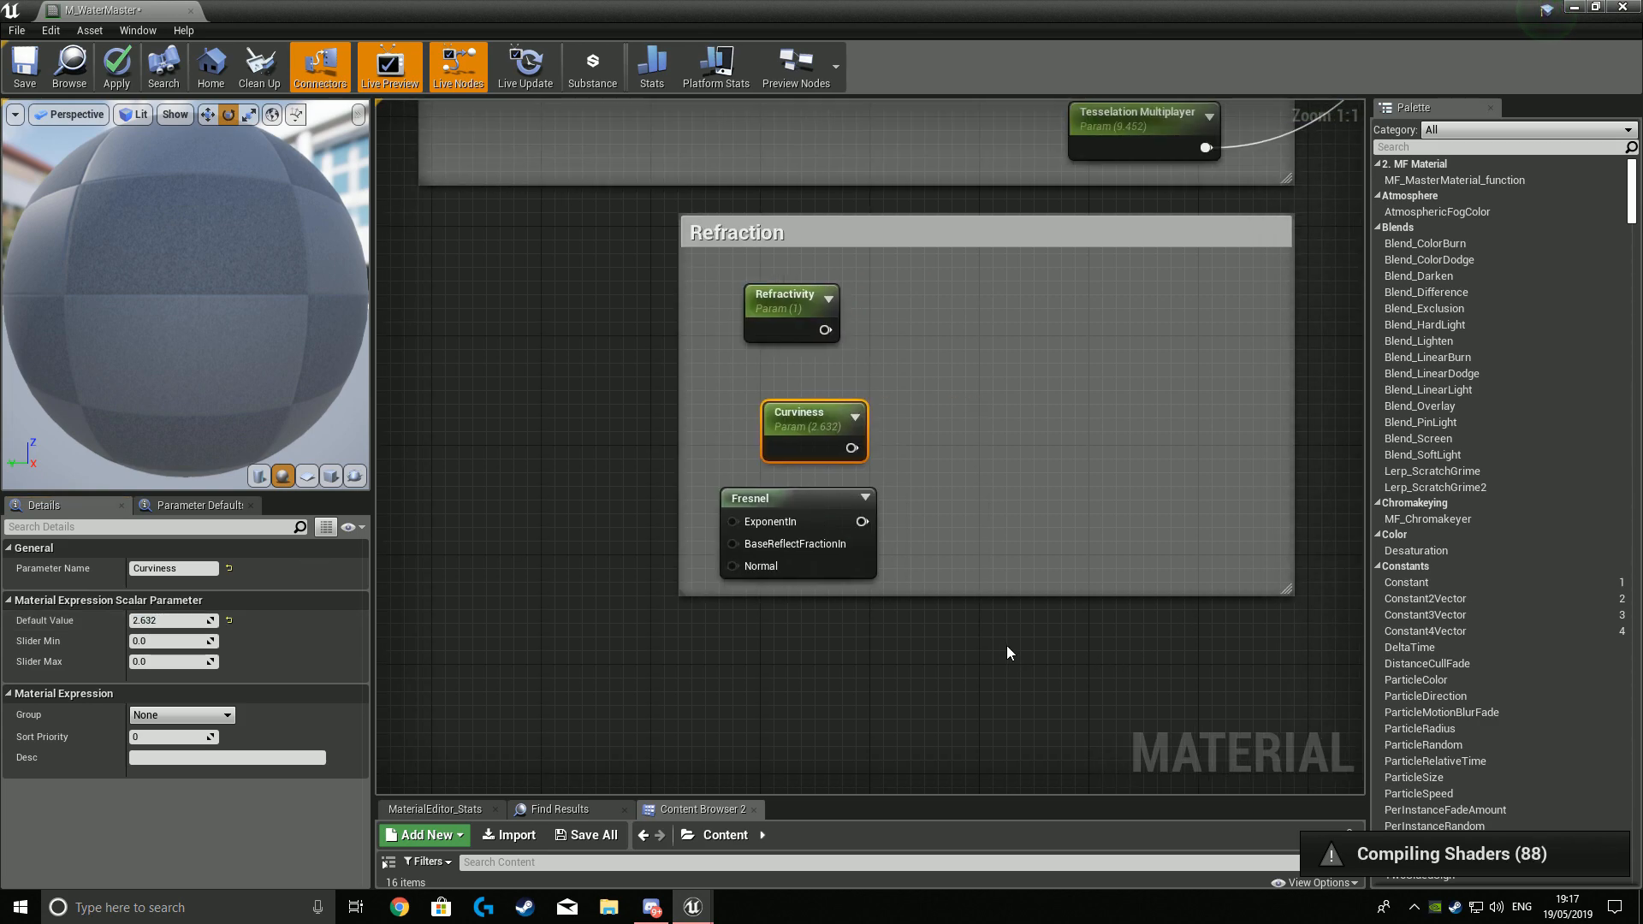
pyautogui.press('l')
pyautogui.click(1044, 470)
pyautogui.moveTo(861, 521); pyautogui.dragTo(1079, 548)
pyautogui.moveTo(1086, 481); pyautogui.dragTo(1053, 375)
pyautogui.moveTo(851, 447); pyautogui.dragTo(1035, 420)
pyautogui.moveTo(825, 330); pyautogui.dragTo(1035, 399)
# Connect the Refraction group's Lerp output to the Refraction input of the main material node.
pyautogui.moveTo(1279, 401); pyautogui.dragTo(840, 512, button='right')
pyautogui.scroll(-2, 840, 512)
pyautogui.moveTo(700, 510); pyautogui.dragTo(1018, 518)
pyautogui.moveTo(1096, 730); pyautogui.dragTo(1292, 366, button='right')
pyautogui.scroll(-1, 1292, 366)
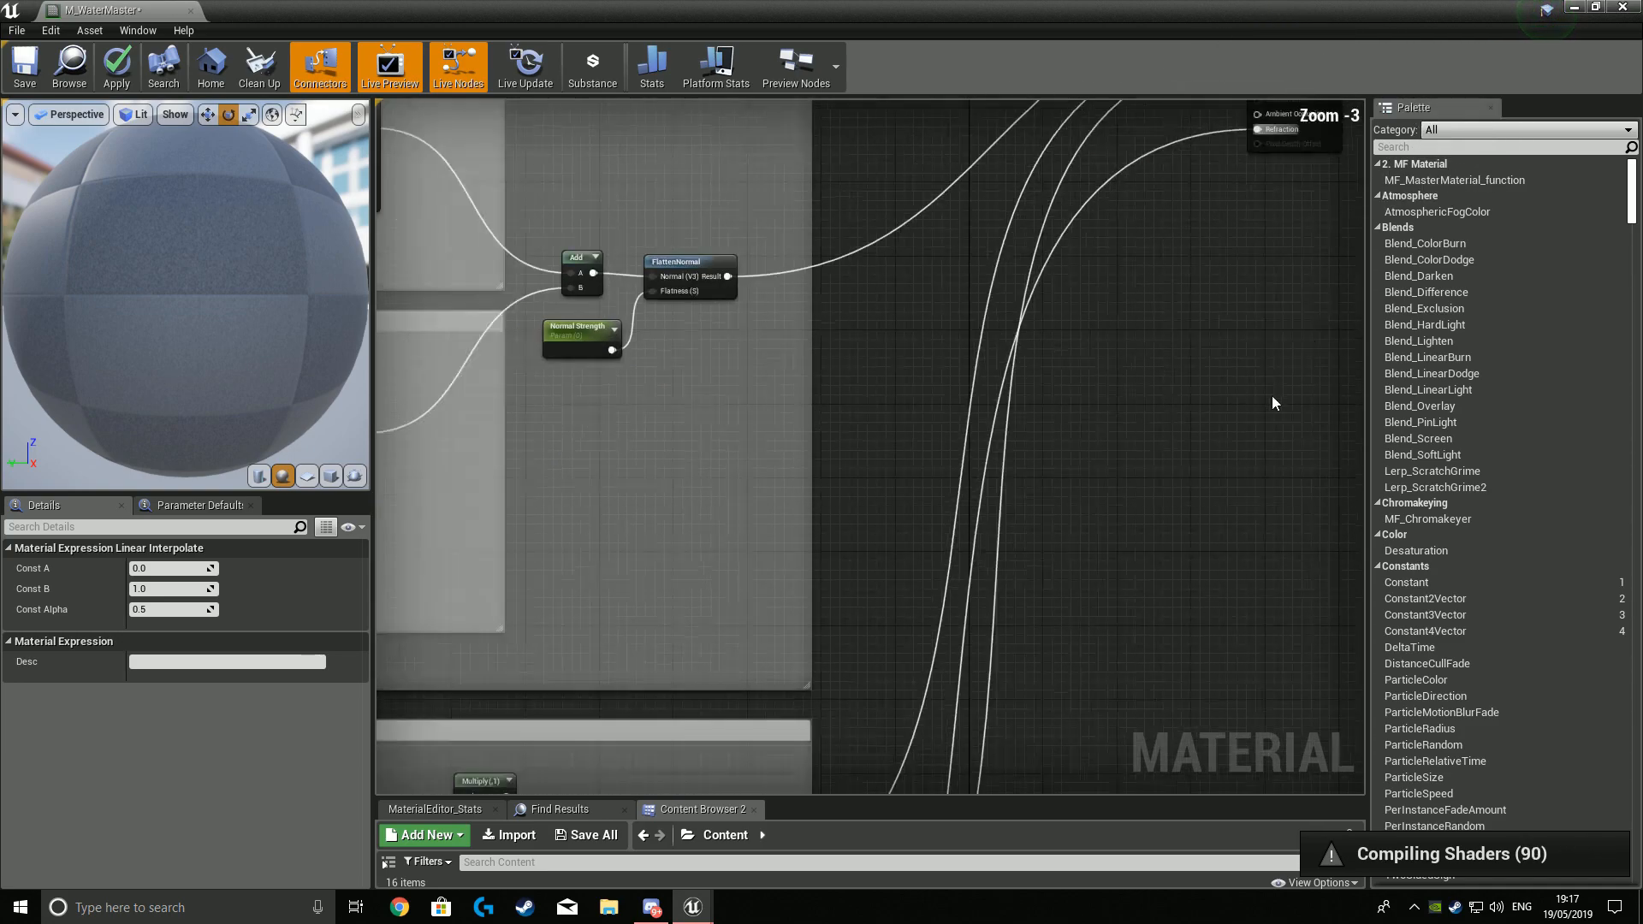
# Review the whole material graph, including the Normals, World Displacement and Refraction groups and their connections.
pyautogui.scroll(-6, 1061, 541)
pyautogui.moveTo(1090, 501); pyautogui.dragTo(1045, 637, button='right')
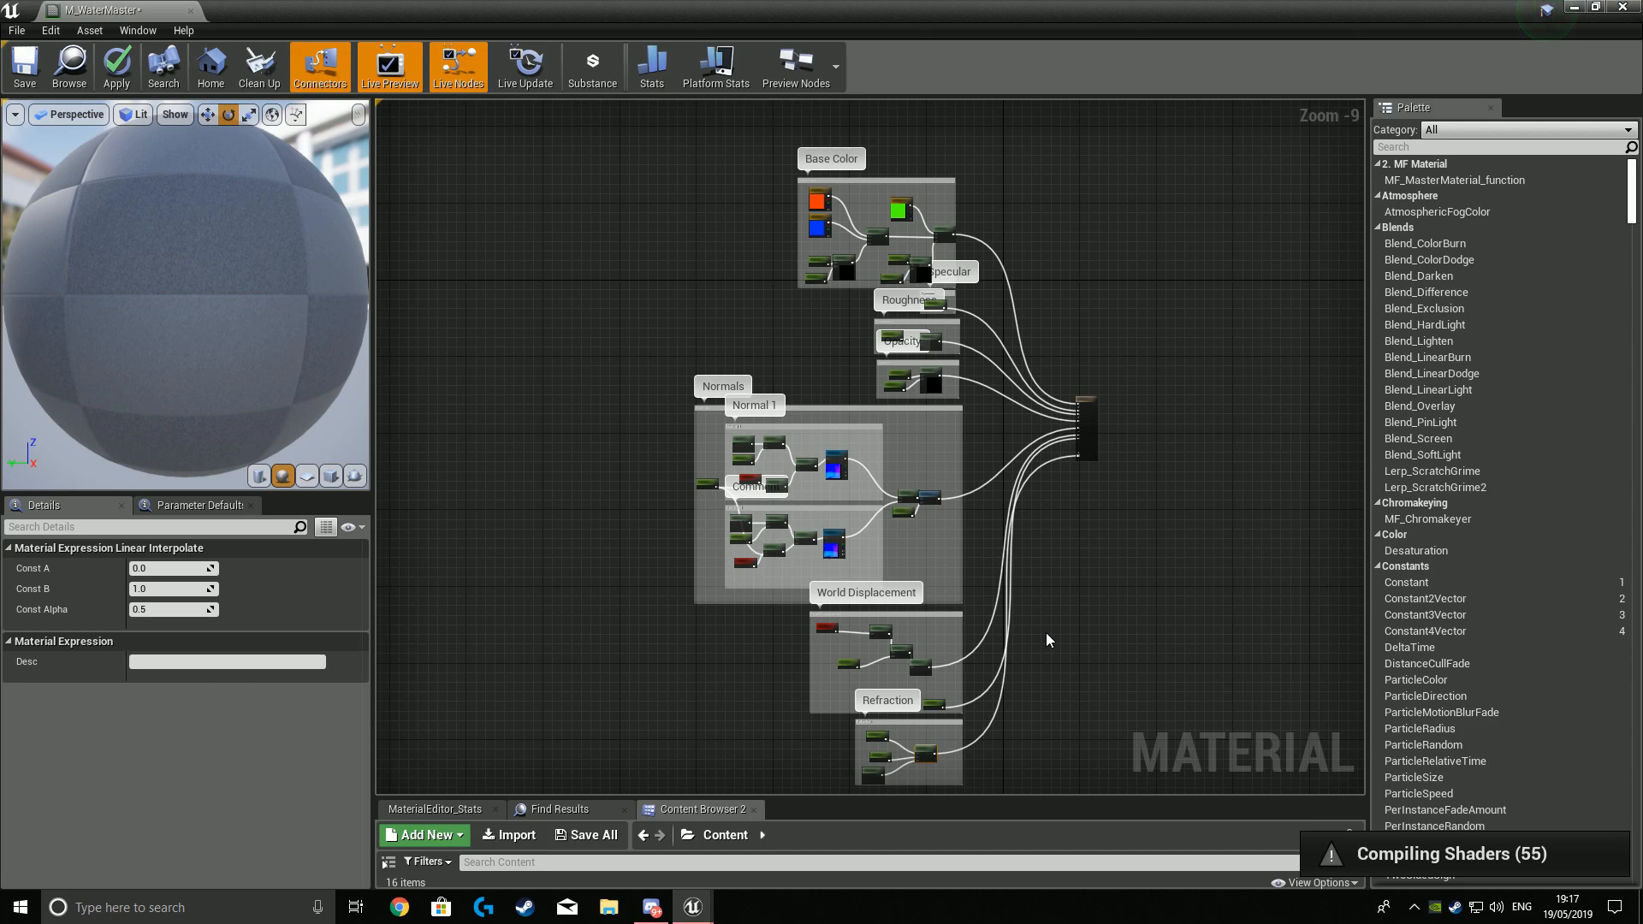
pyautogui.moveTo(1201, 615); pyautogui.dragTo(675, 396, button='right')
pyautogui.scroll(8, 808, 346)
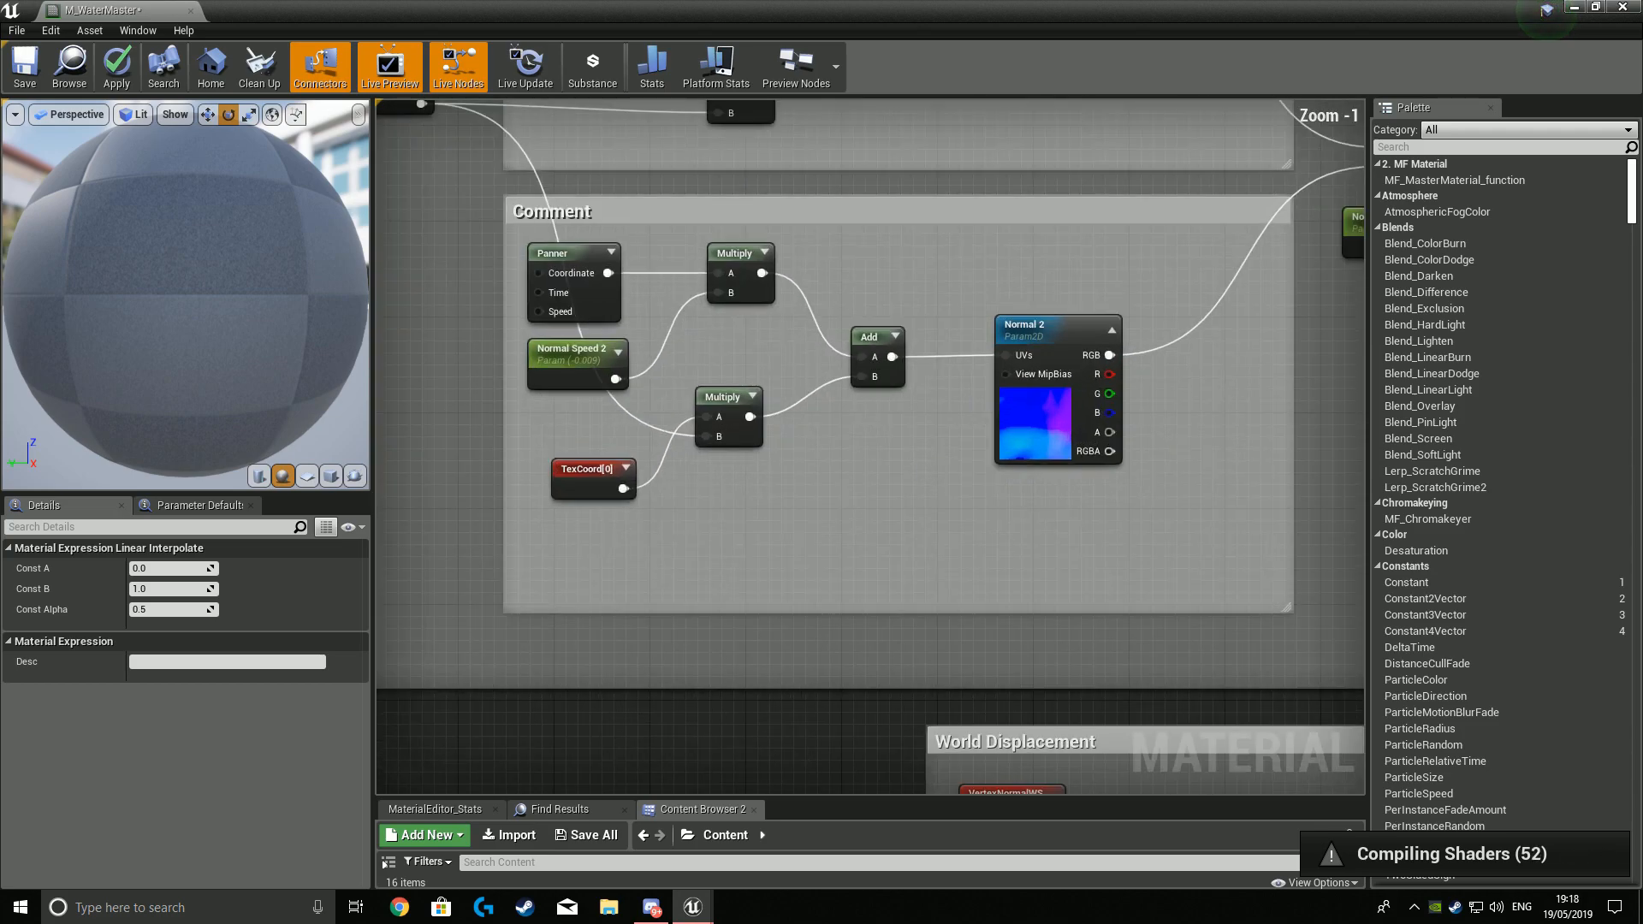
pyautogui.moveTo(921, 463); pyautogui.dragTo(905, 133, button='right')
pyautogui.scroll(-2, 947, 515)
pyautogui.moveTo(947, 516); pyautogui.dragTo(907, 404, button='right')
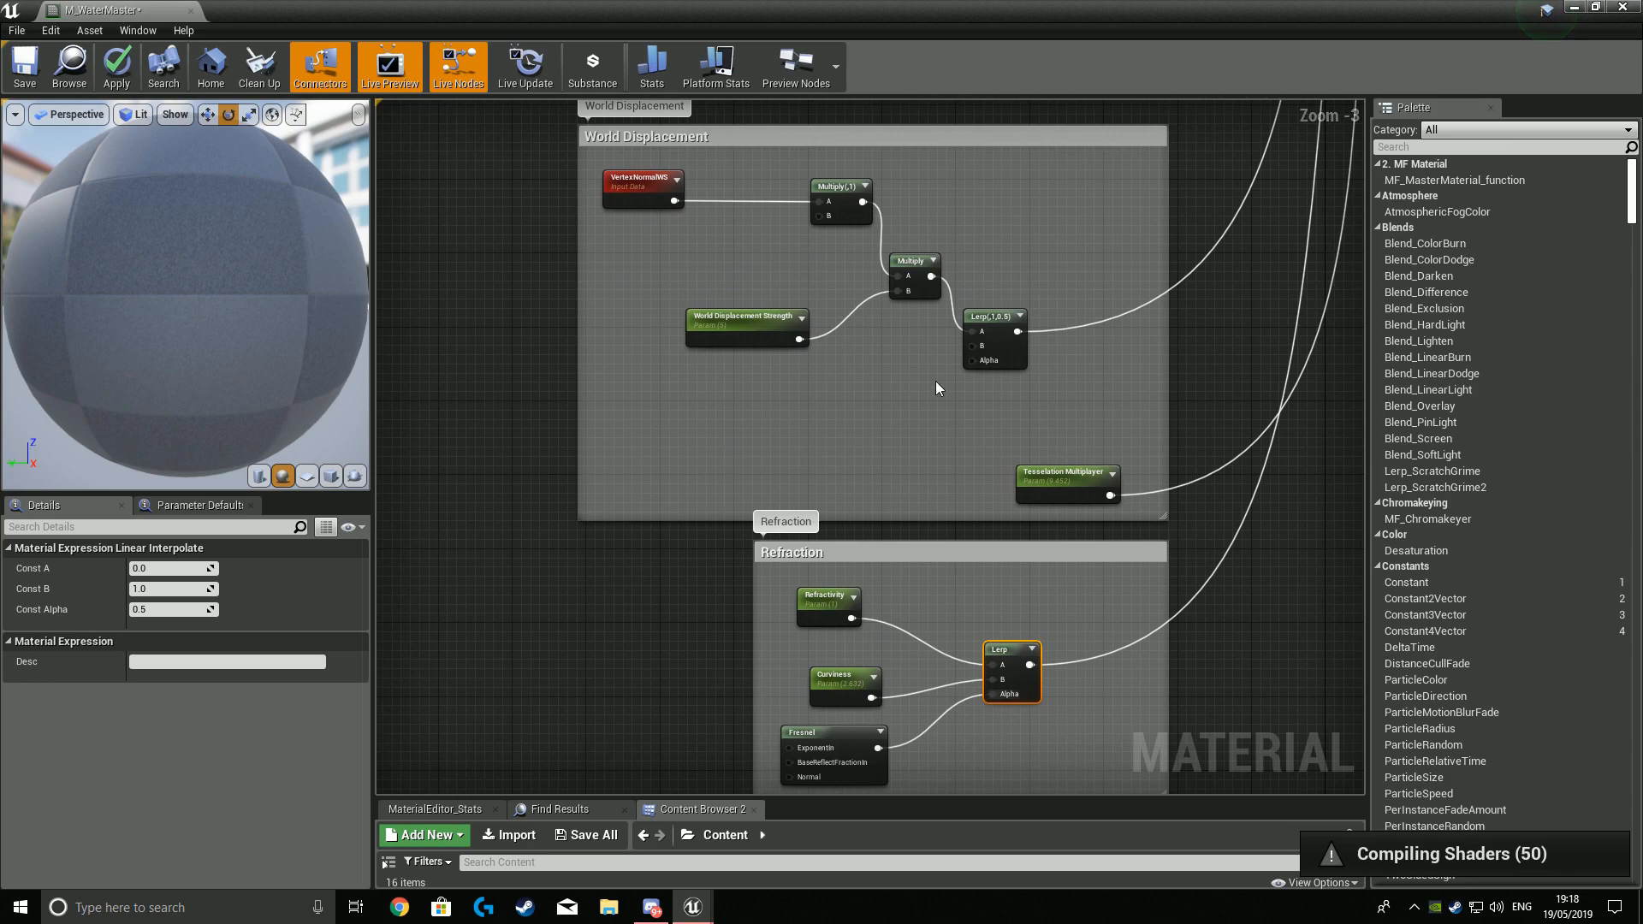
pyautogui.moveTo(825, 253); pyautogui.dragTo(864, 383, button='right')
pyautogui.click(861, 396)
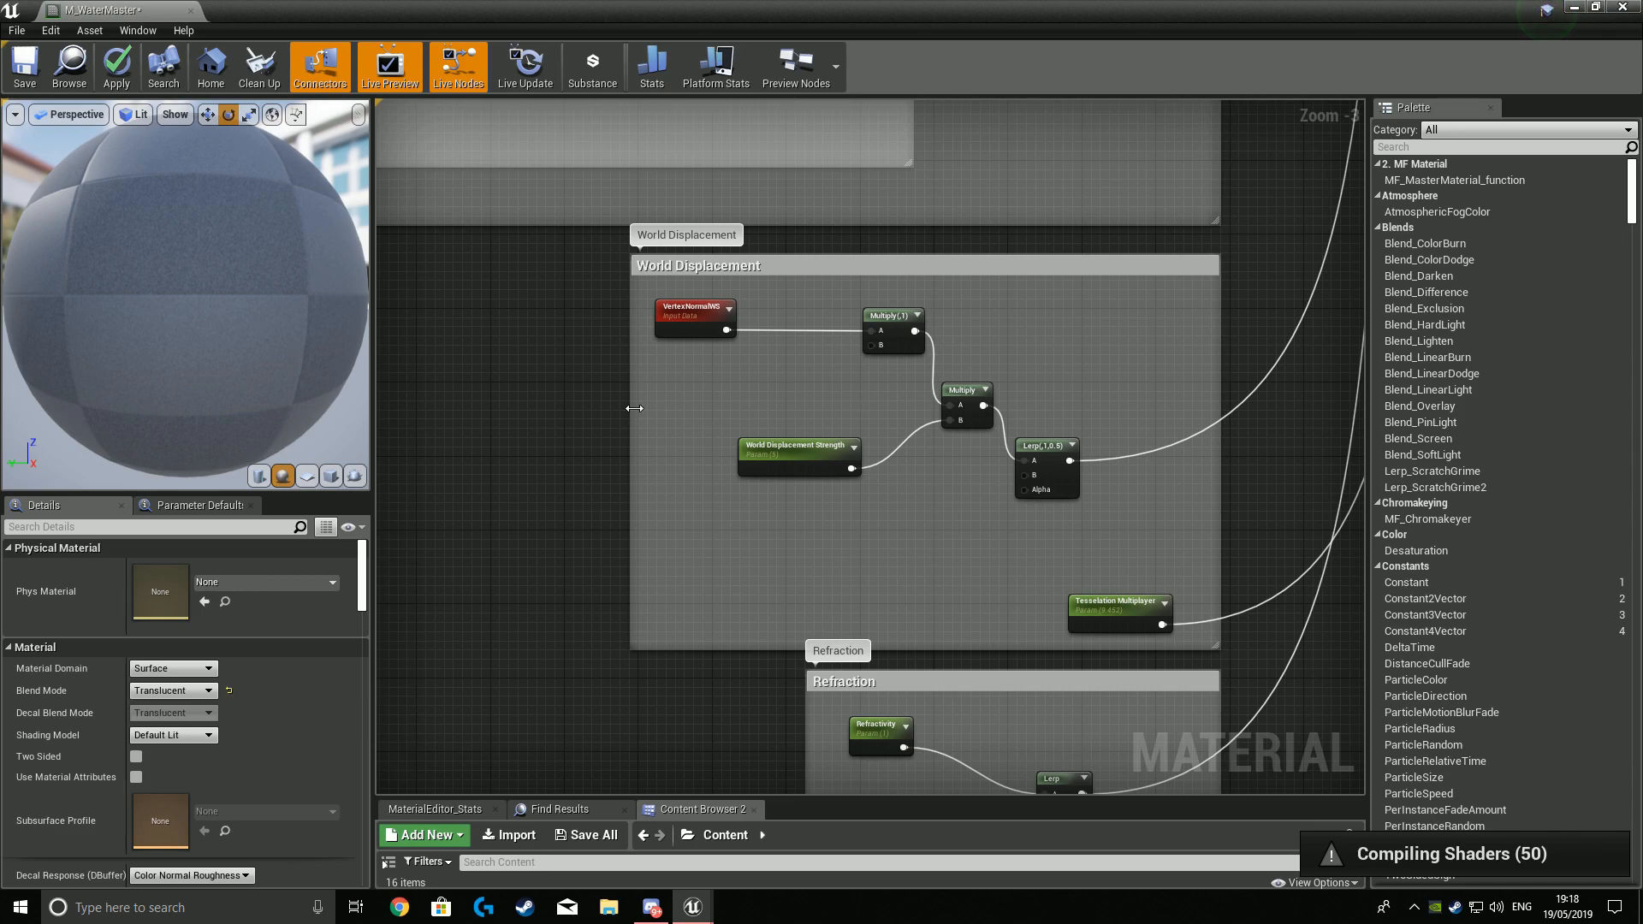
# Create a comment box in the empty area beside the Normals group and title it Wave Features.
pyautogui.moveTo(634, 408); pyautogui.dragTo(1275, 489, button='right')
pyautogui.scroll(-4, 1139, 484)
pyautogui.moveTo(1013, 480); pyautogui.dragTo(648, 439, button='right')
pyautogui.scroll(1, 638, 518)
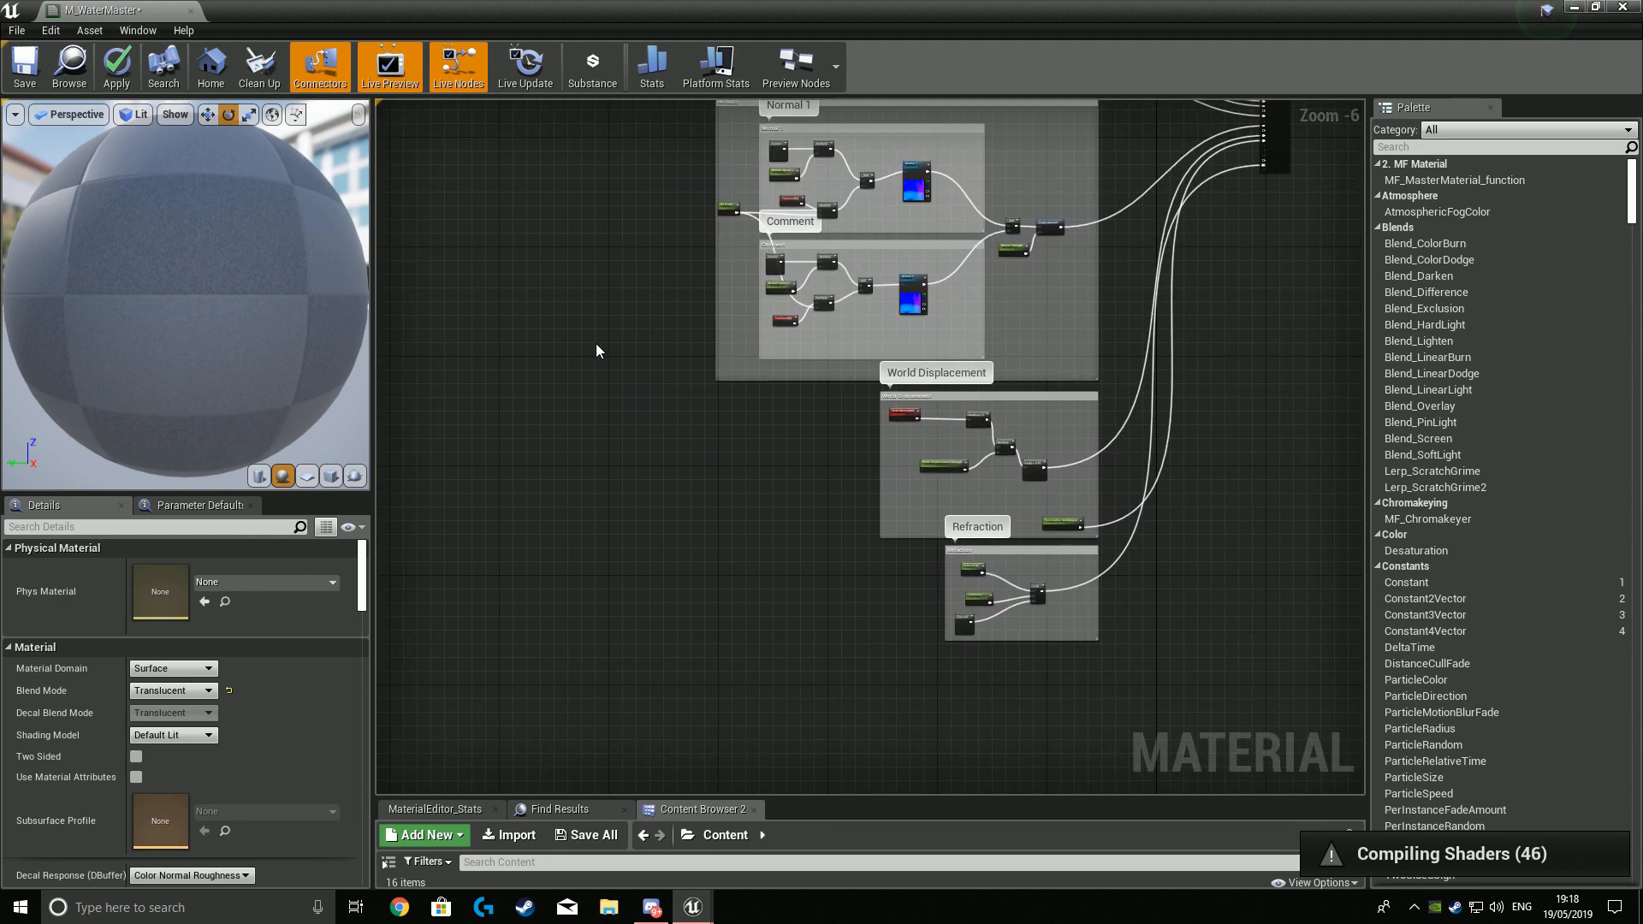
pyautogui.moveTo(596, 350); pyautogui.dragTo(636, 329, button='right')
pyautogui.press('c')
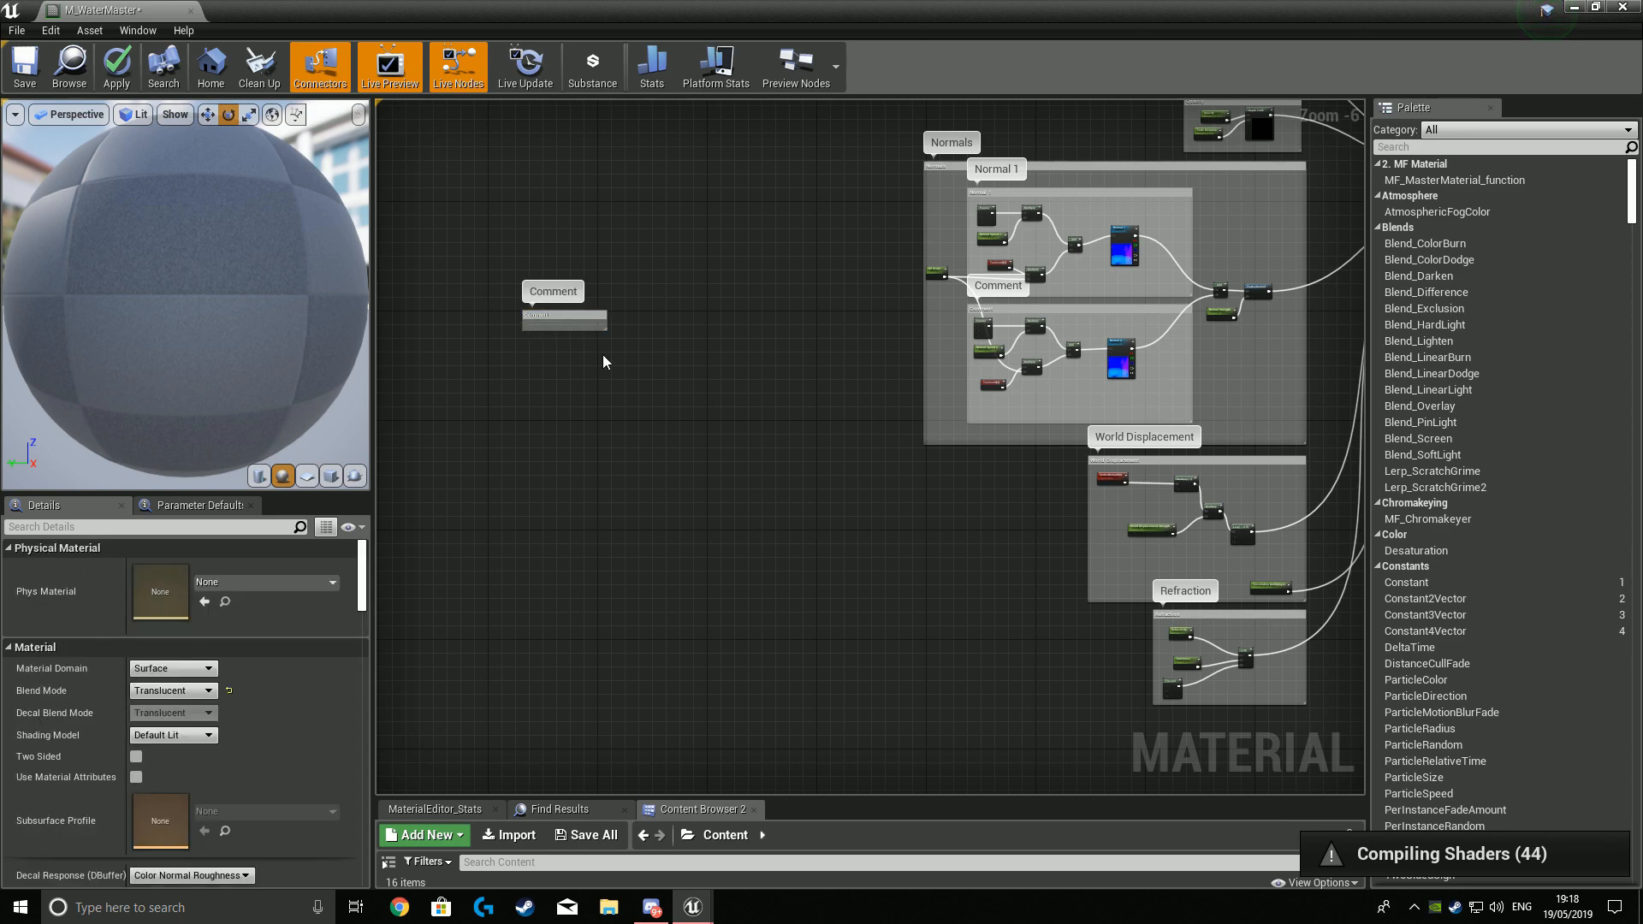
pyautogui.click(558, 325)
pyautogui.click(294, 568)
pyautogui.write('Wave F')
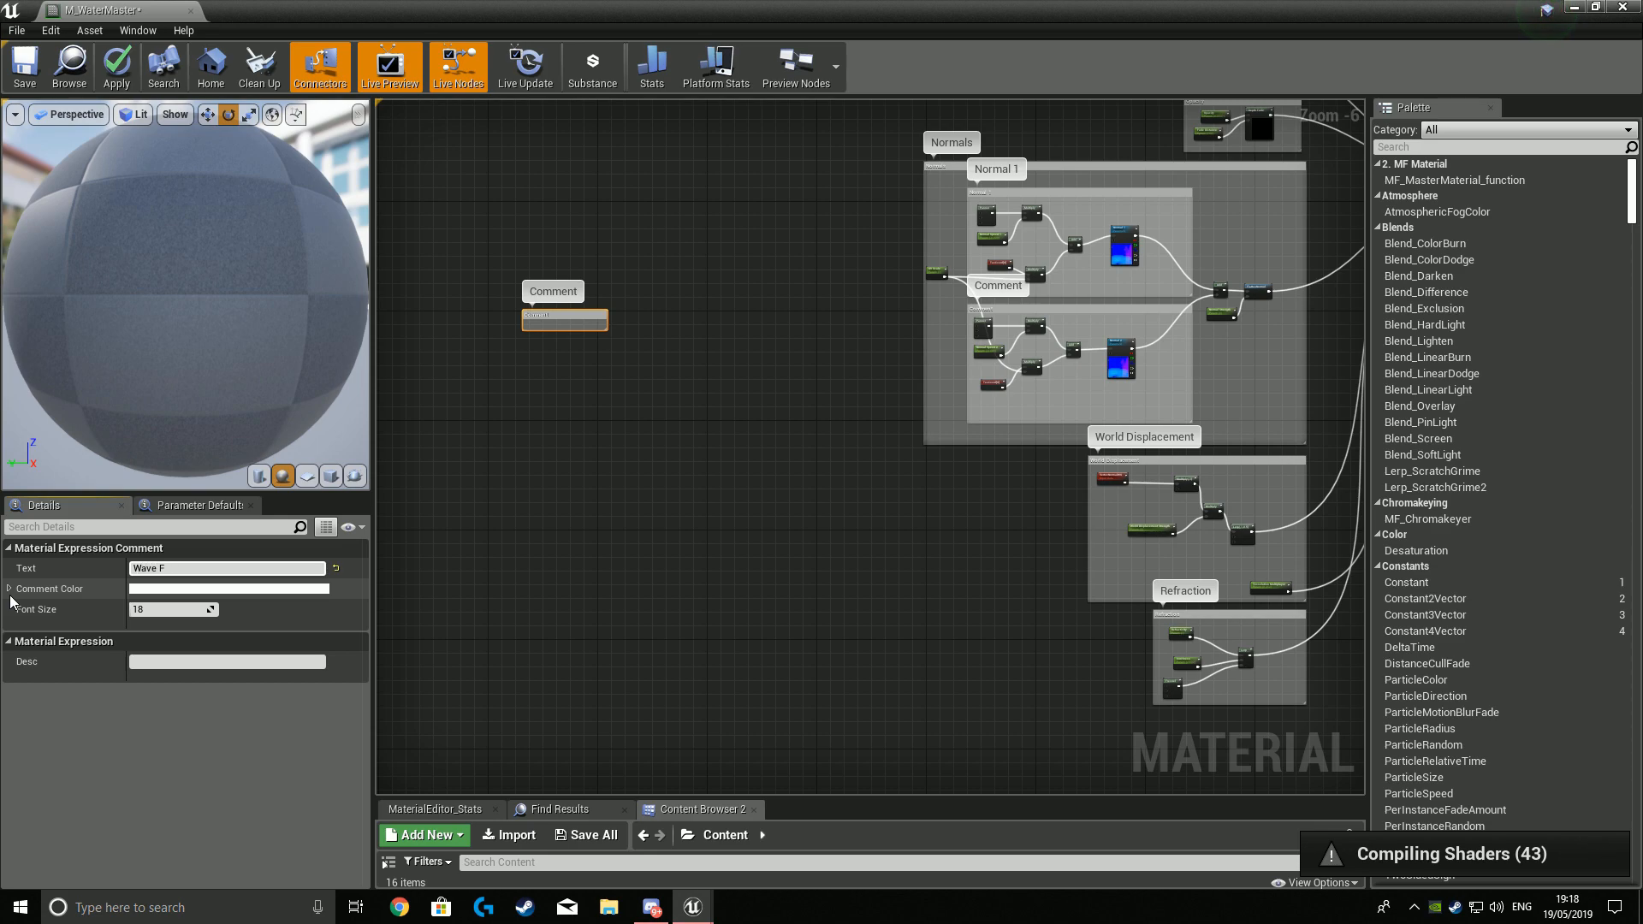
pyautogui.press('Return')
# Enlarge the Wave Features comment box to make room for a group of nodes.
pyautogui.scroll(2, 316, 449)
pyautogui.scroll(5, 576, 337)
pyautogui.moveTo(537, 308); pyautogui.dragTo(832, 366, button='right')
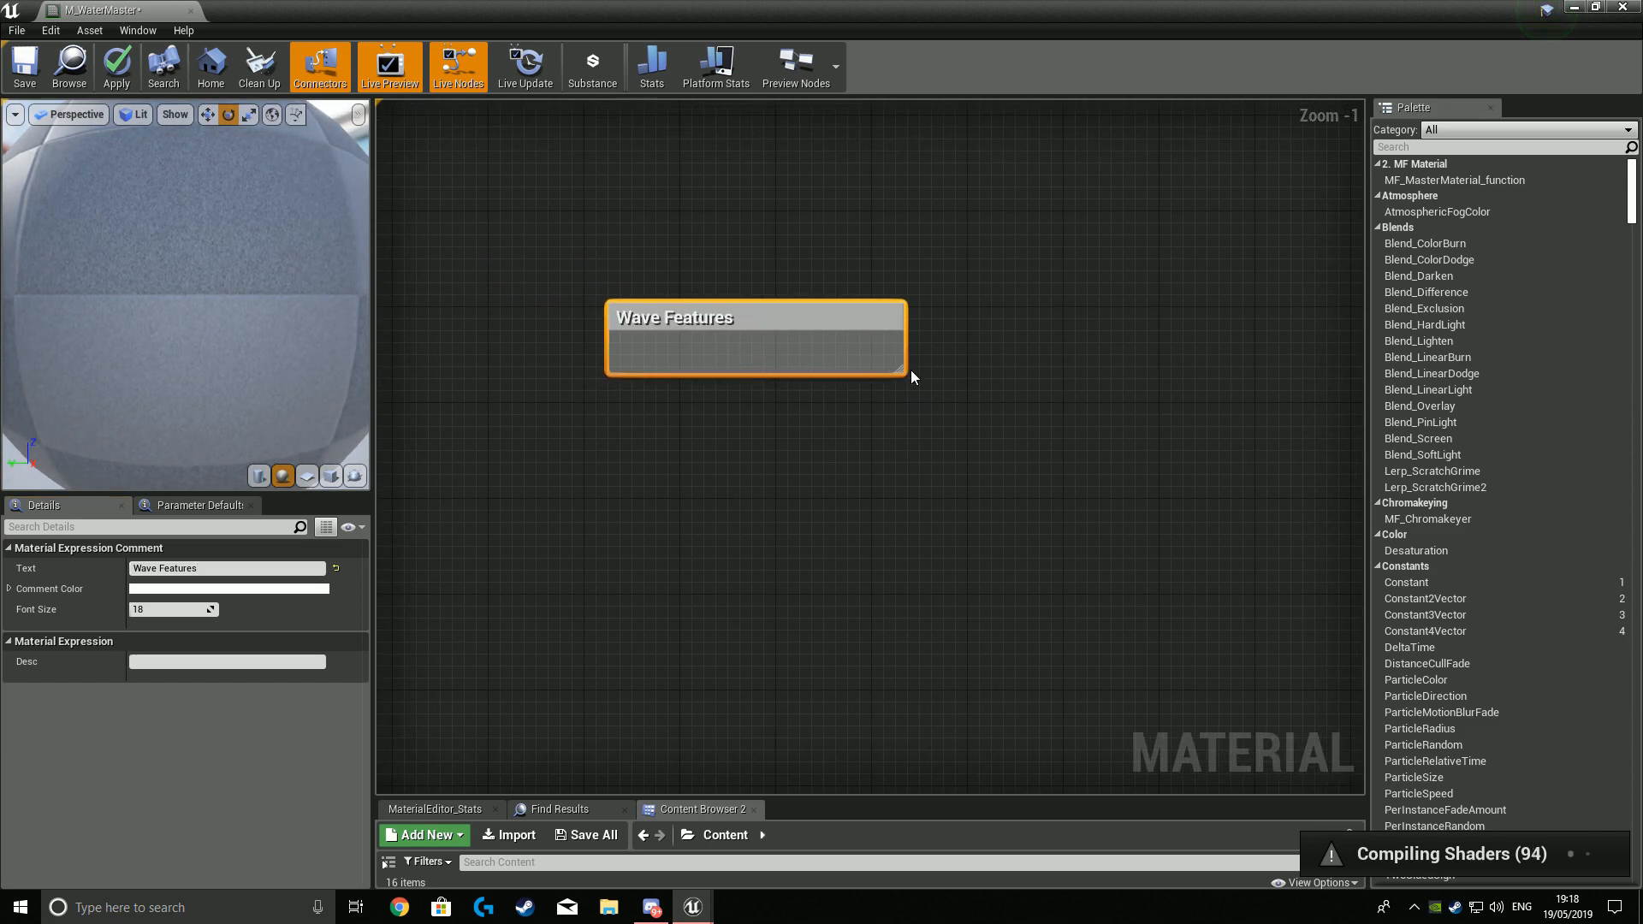
pyautogui.moveTo(909, 372); pyautogui.dragTo(1317, 676)
pyautogui.moveTo(868, 229); pyautogui.dragTo(751, 228, button='right')
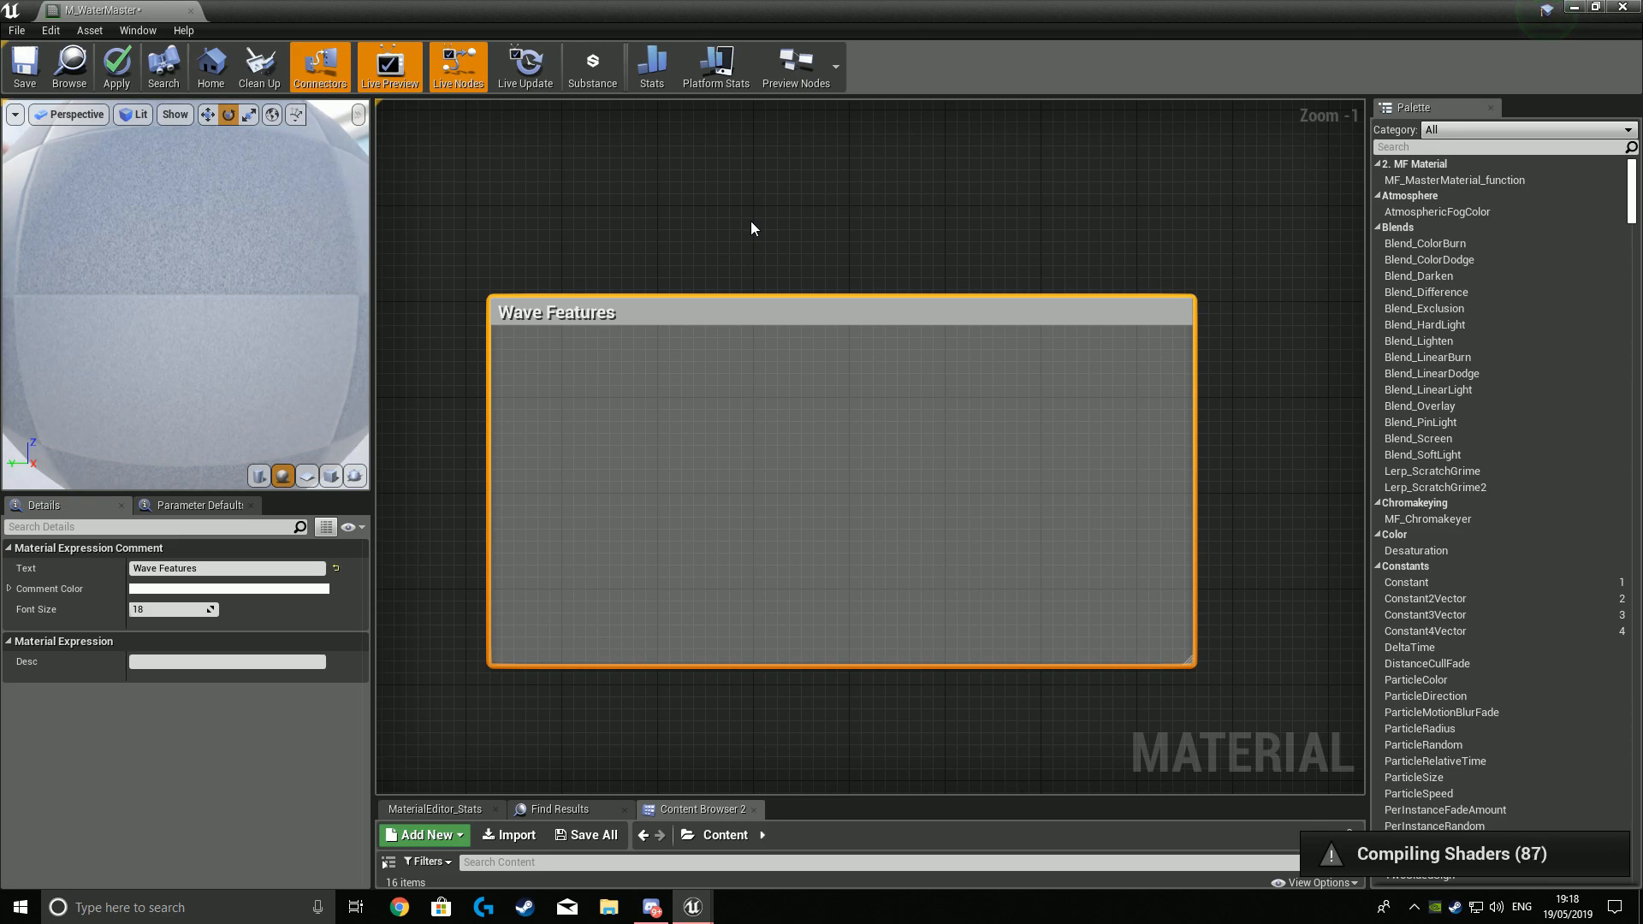
# Add an Absolute World Position node and place it in the upper corner of the Wave Features comment box.
pyautogui.rightClick(525, 381)
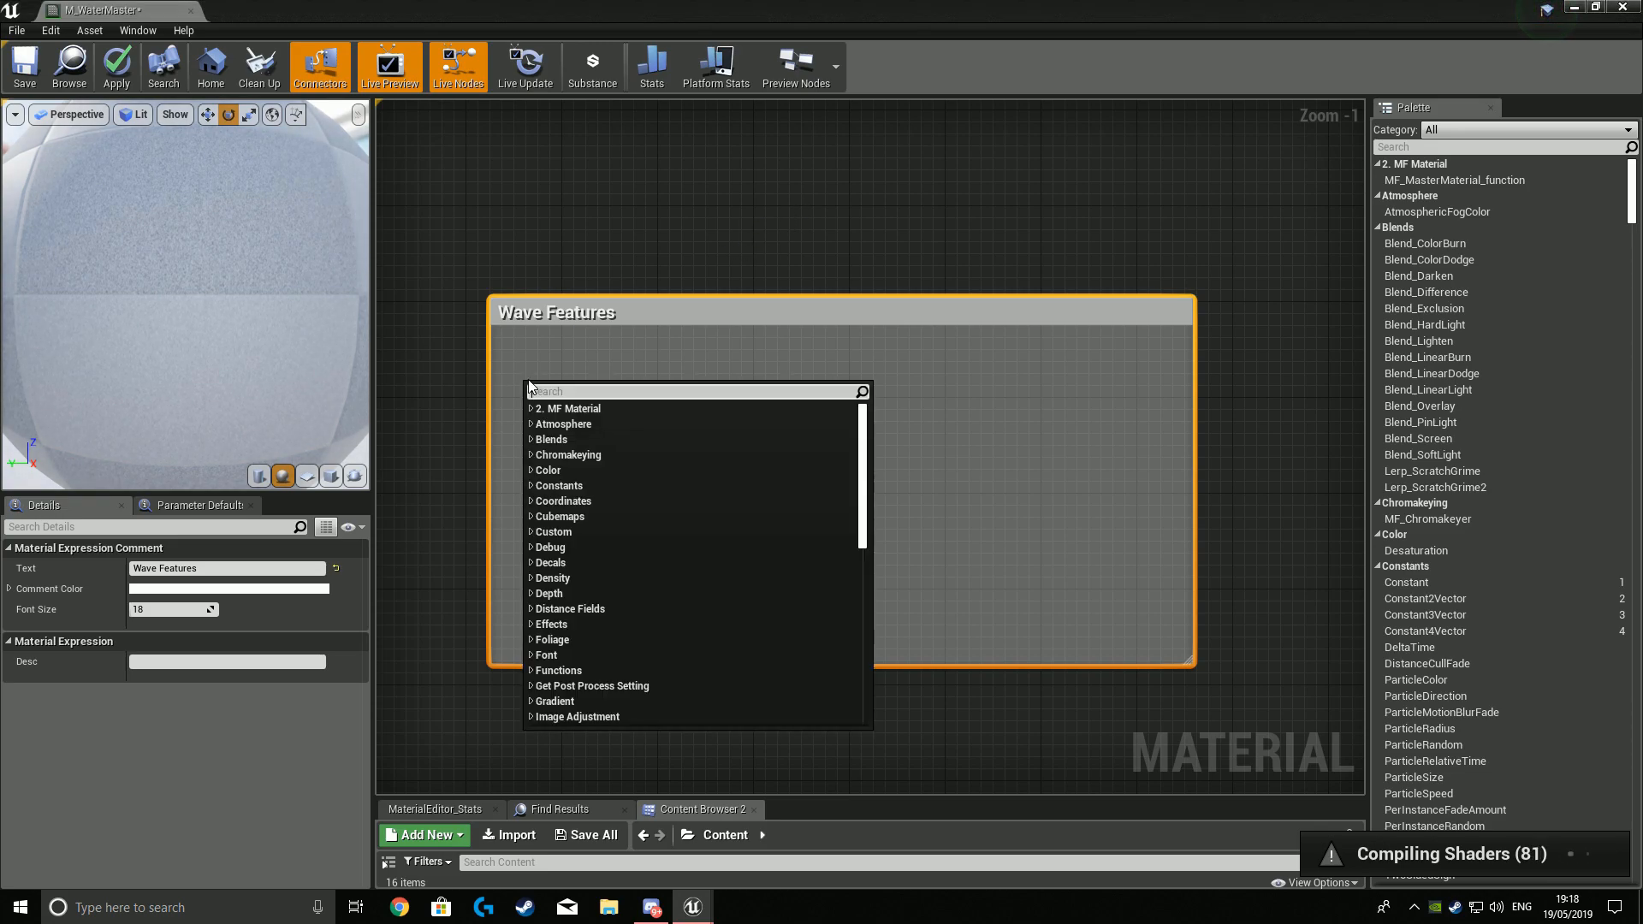
pyautogui.write('abs')
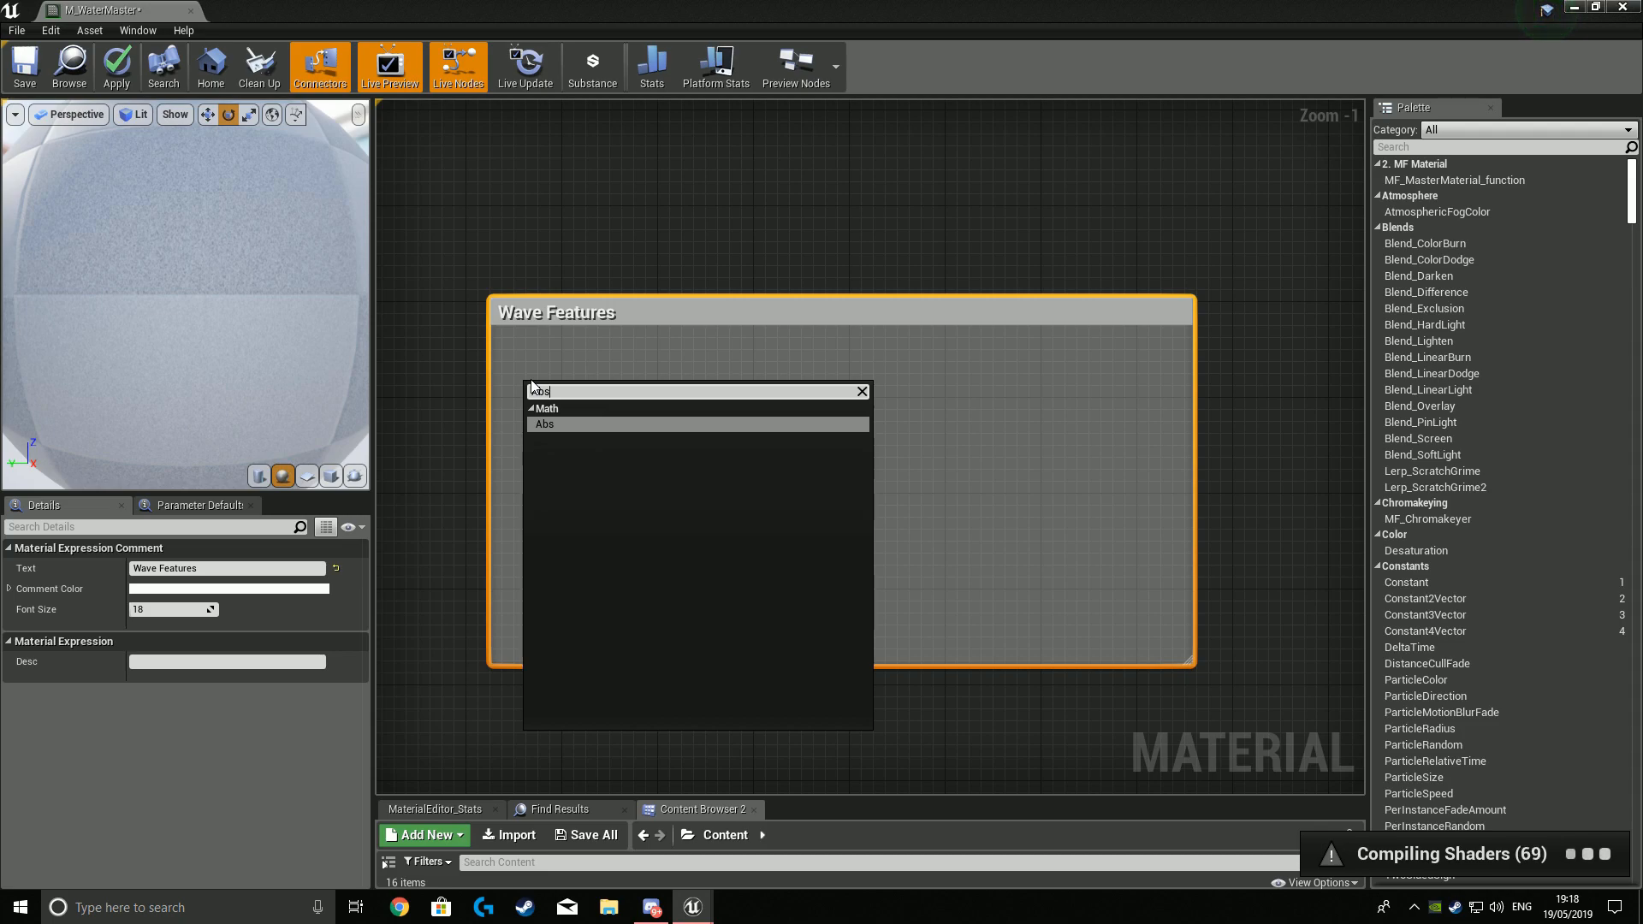
pyautogui.press('BackSpace')
pyautogui.press('BackSpace')
pyautogui.press('BackSpace')
pyautogui.write('abs')
pyautogui.press('BackSpace')
pyautogui.press('BackSpace')
pyautogui.press('BackSpace')
pyautogui.write('wold')
pyautogui.press('BackSpace')
pyautogui.press('BackSpace')
pyautogui.write('rld')
pyautogui.press('Return')
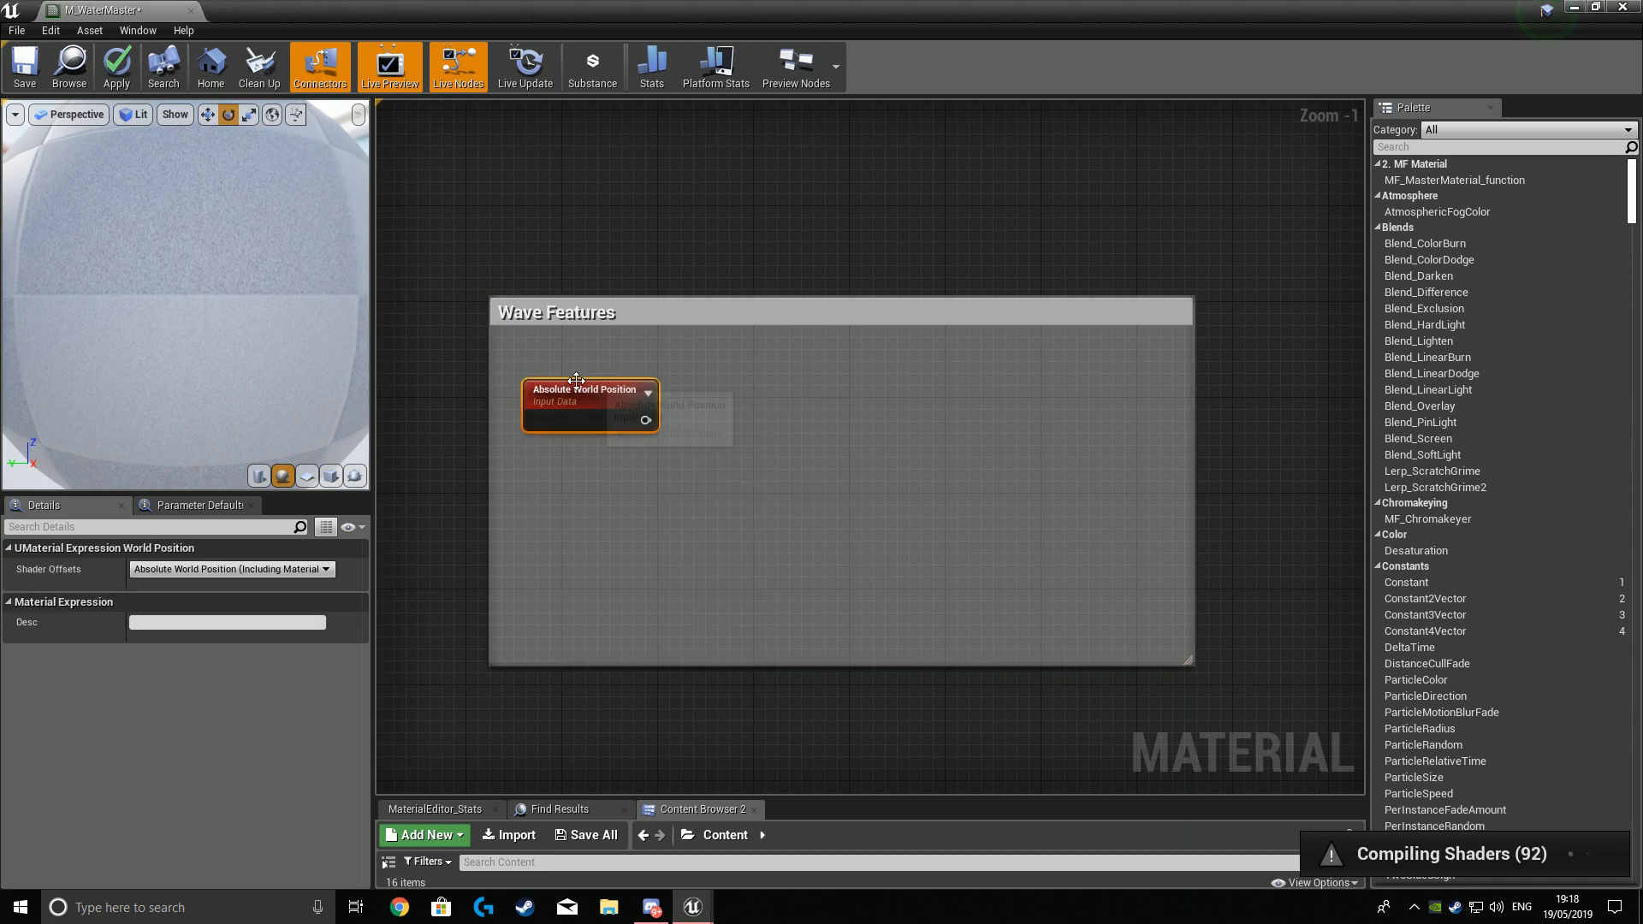
pyautogui.moveTo(530, 384); pyautogui.dragTo(511, 354)
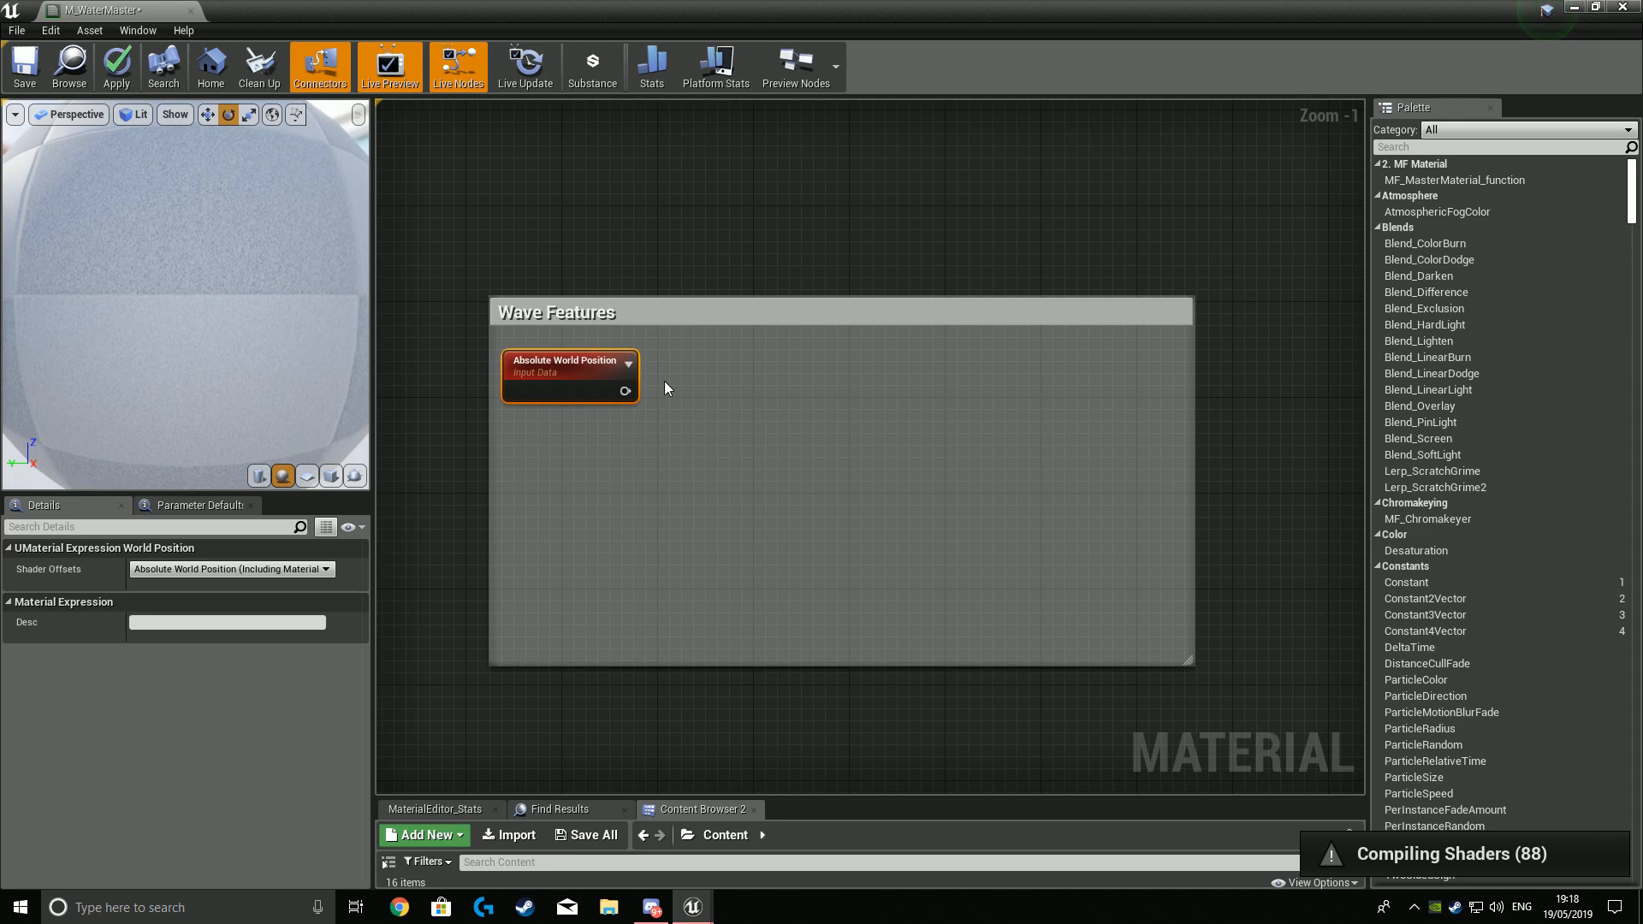
pyautogui.rightClick(685, 385)
pyautogui.write('Mask')
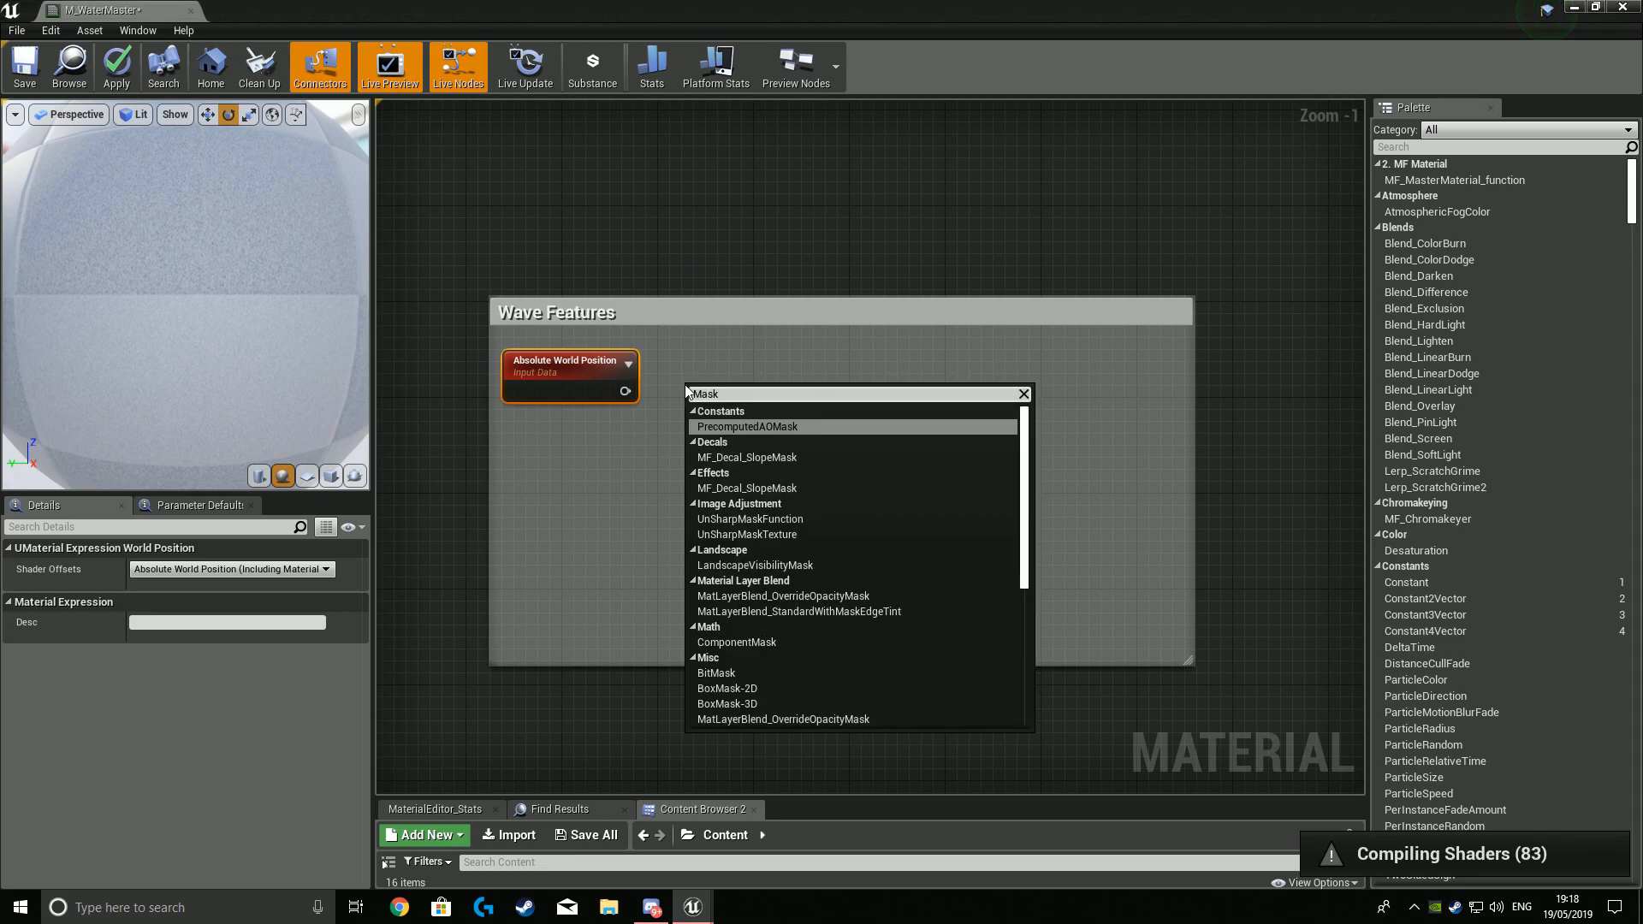
pyautogui.press('Return')
pyautogui.press('Delete')
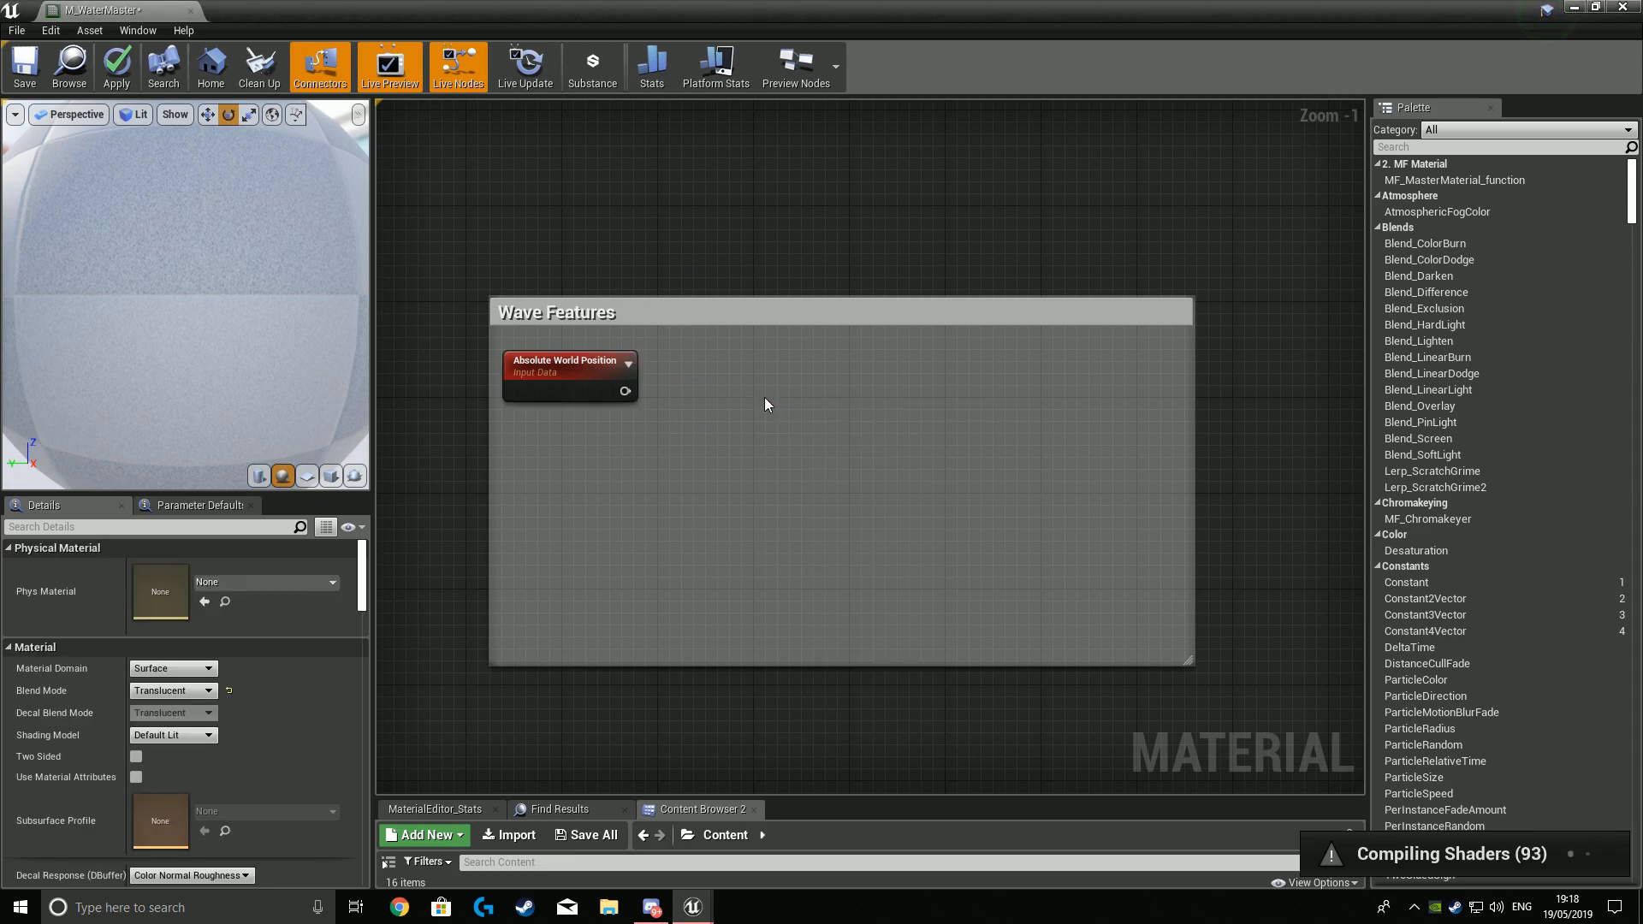
# Add a ComponentMask node limited to the R channel and place it beside the Absolute World Position node.
pyautogui.rightClick(764, 402)
pyautogui.write('Alp')
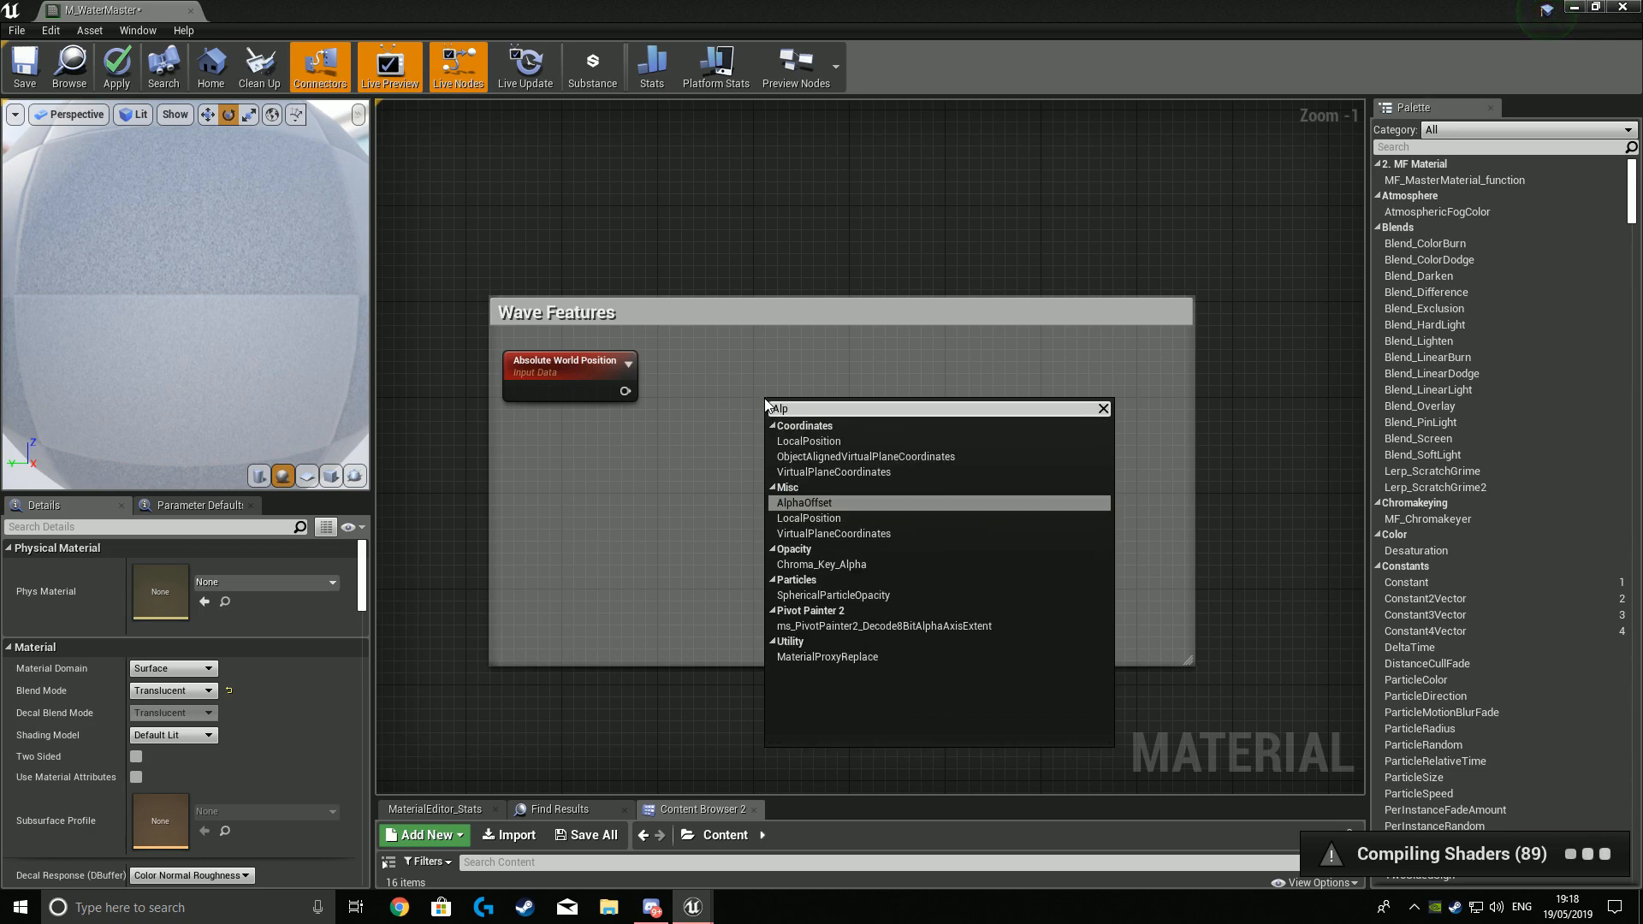
pyautogui.press('BackSpace')
pyautogui.press('BackSpace')
pyautogui.press('BackSpace')
pyautogui.write('Mask')
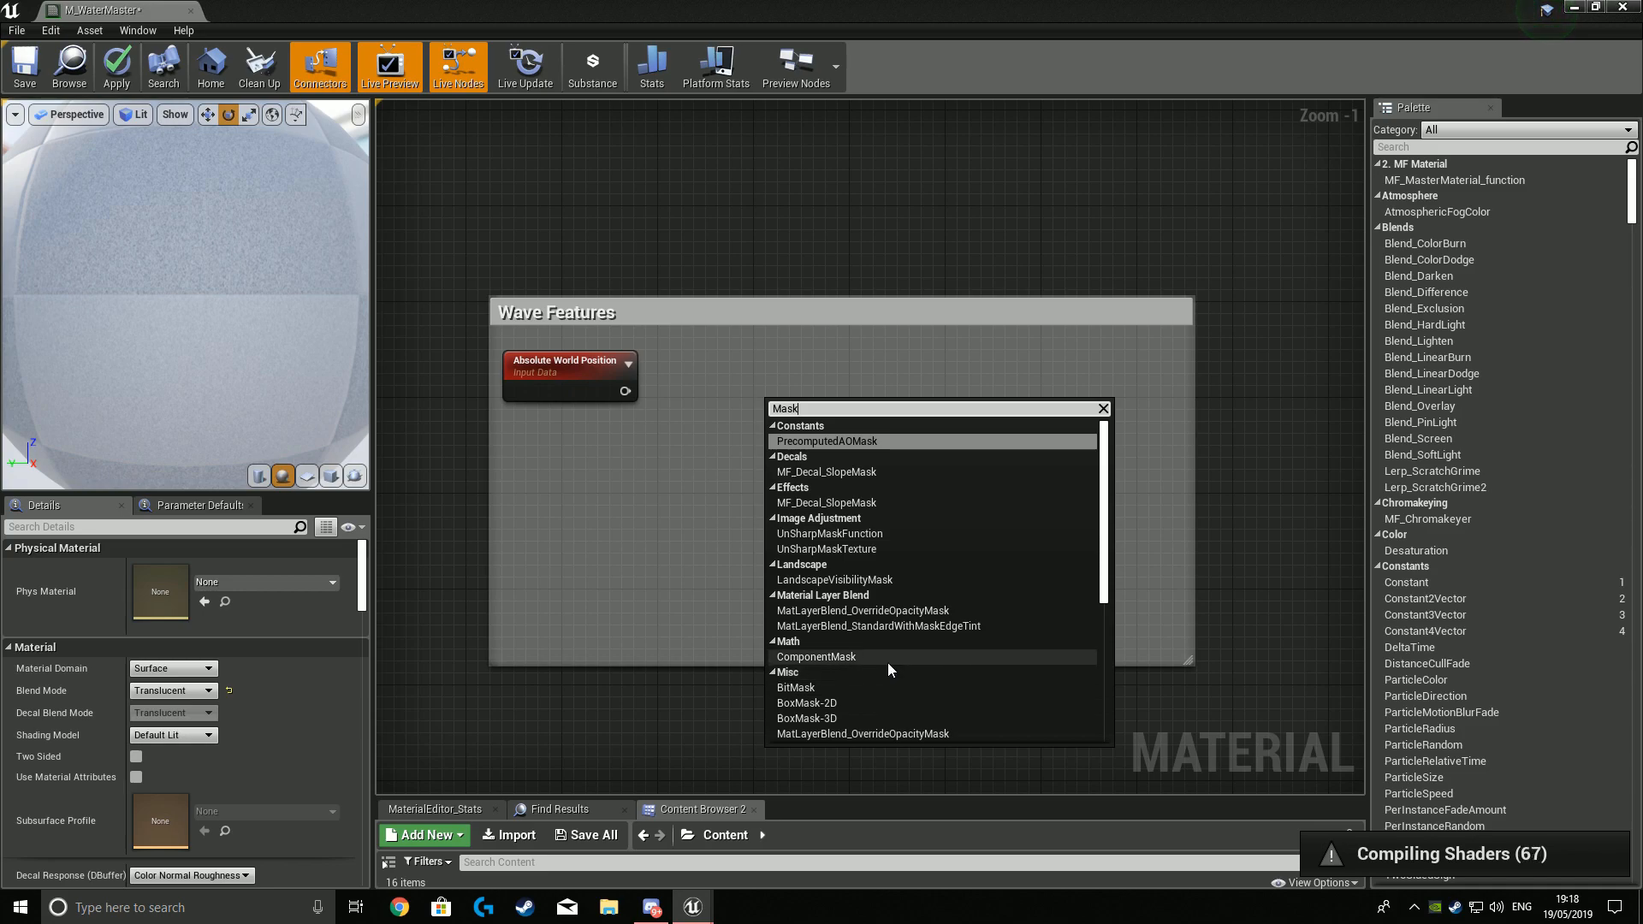
pyautogui.click(885, 653)
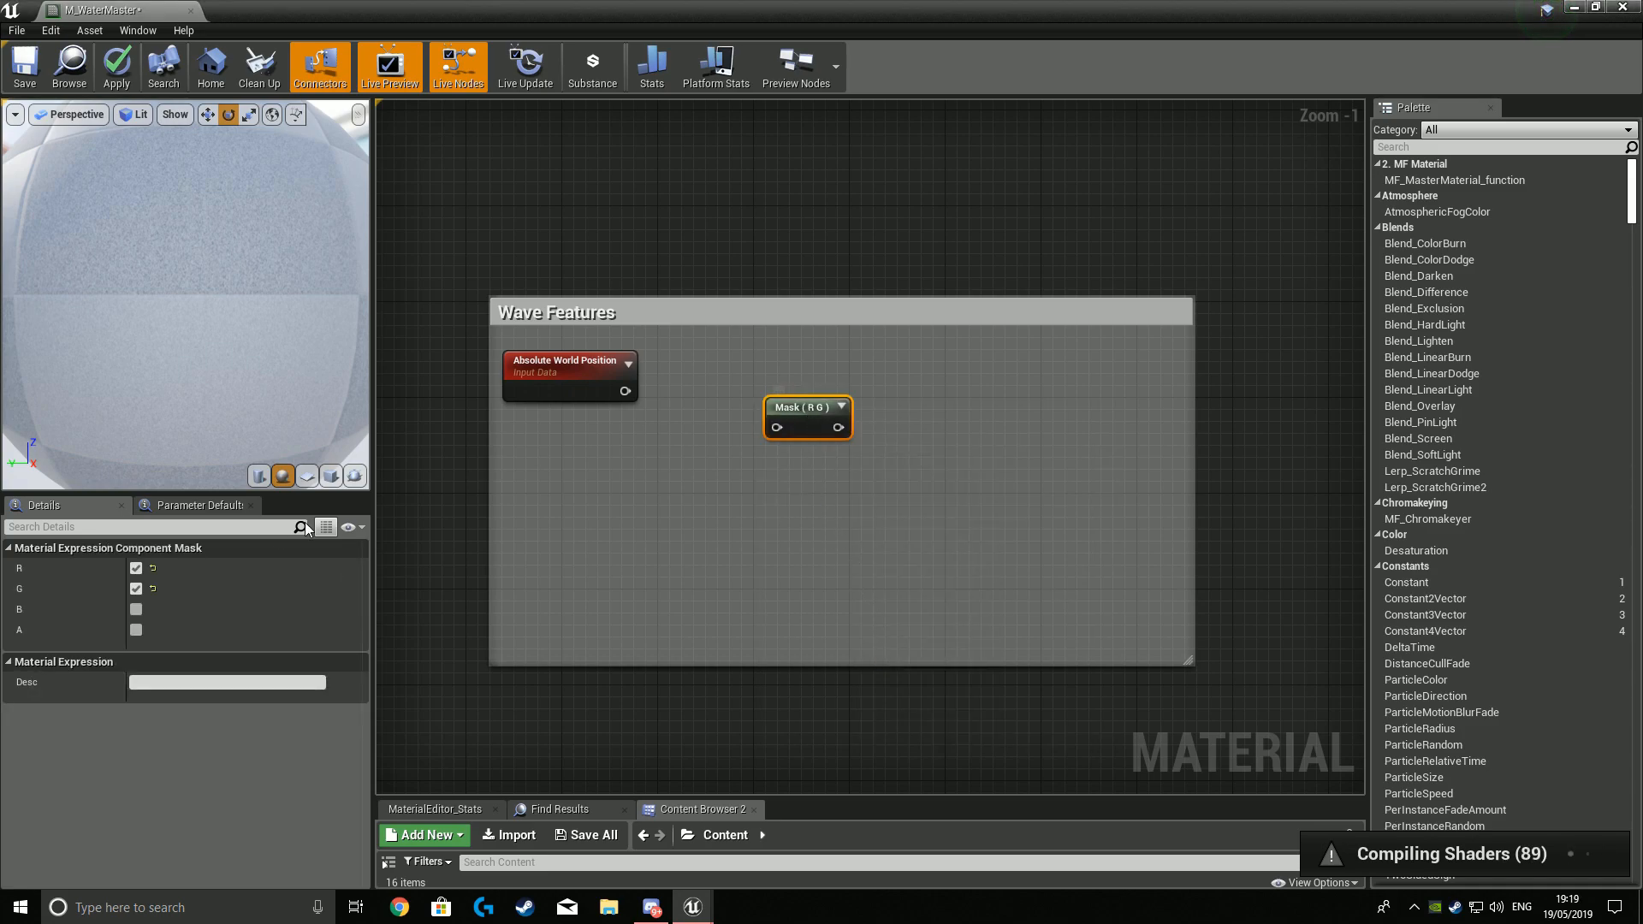
pyautogui.click(136, 589)
pyautogui.moveTo(792, 408); pyautogui.dragTo(684, 360)
# Duplicate the R mask, set the copy to the G and B channels, and arrange it beneath the R mask.
pyautogui.hotkey('ctrl', 'v')
pyautogui.click(135, 568)
pyautogui.click(135, 589)
pyautogui.click(136, 609)
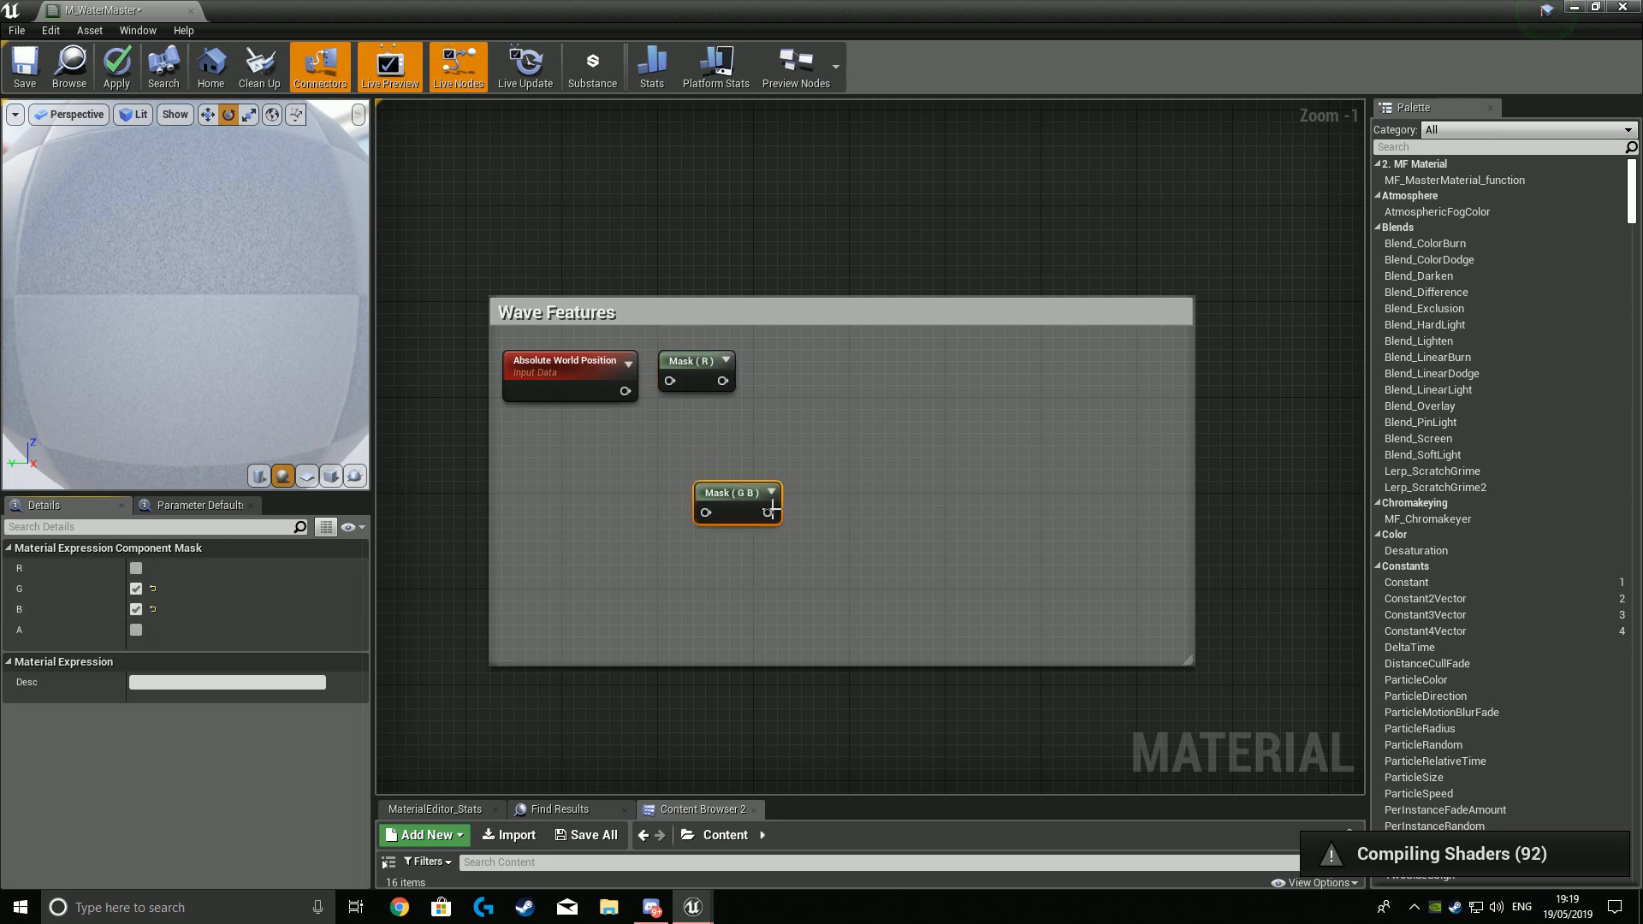
pyautogui.moveTo(737, 499); pyautogui.dragTo(704, 452)
pyautogui.moveTo(708, 361); pyautogui.dragTo(744, 373)
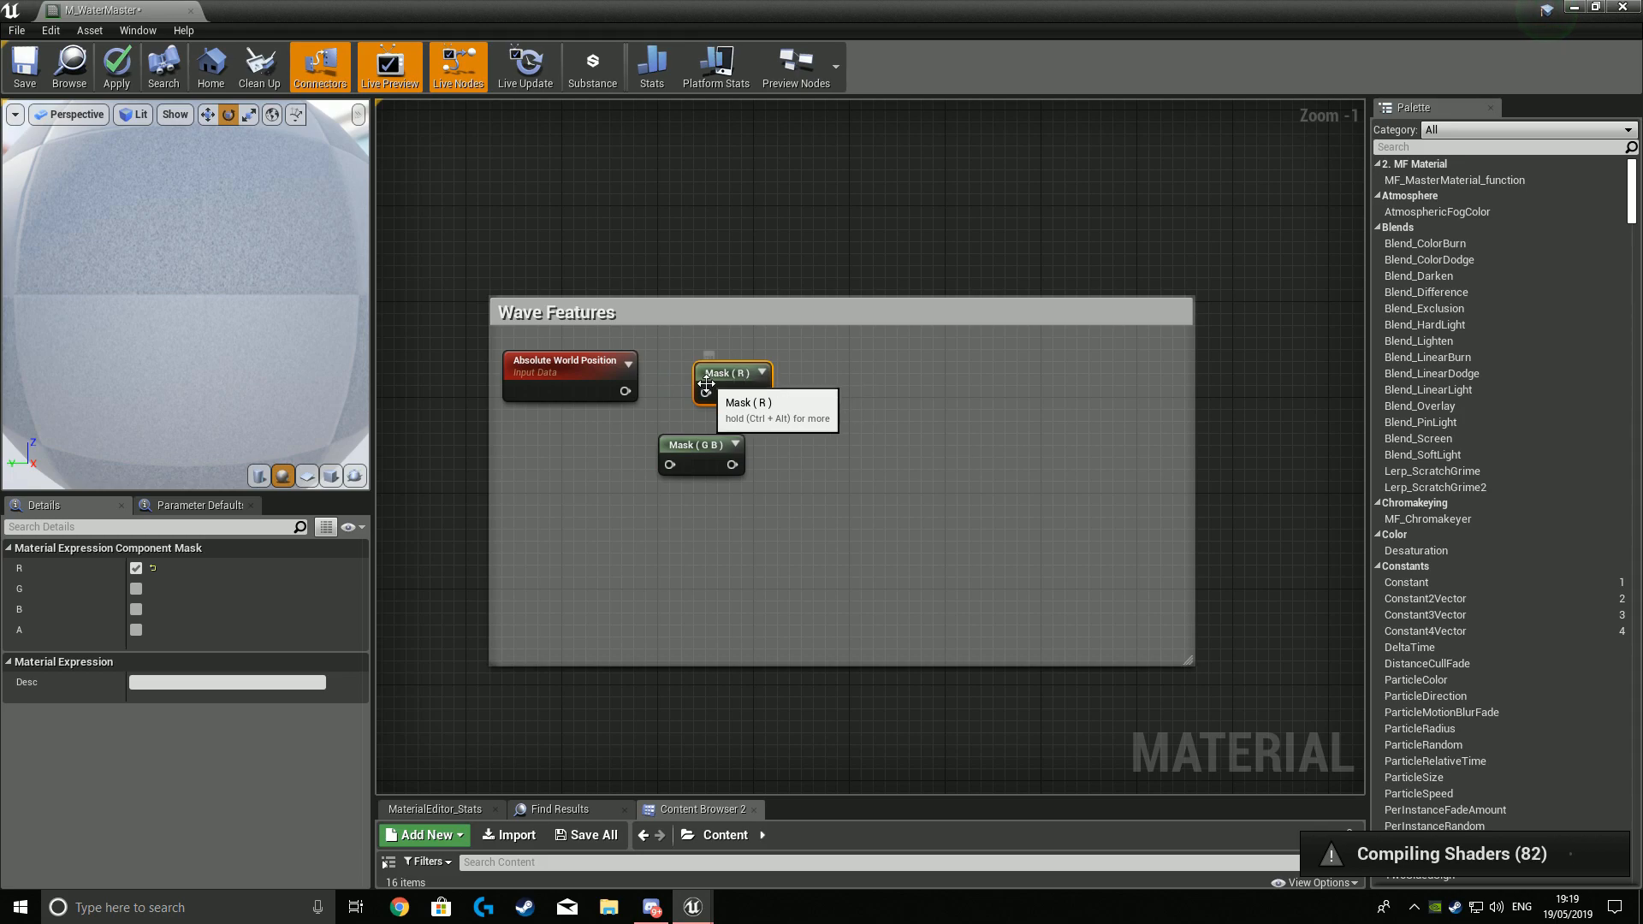
# Connect the Absolute World Position output to the inputs of both the R mask and the G B mask.
pyautogui.moveTo(624, 389); pyautogui.dragTo(670, 464)
pyautogui.click(591, 382)
pyautogui.click(641, 500)
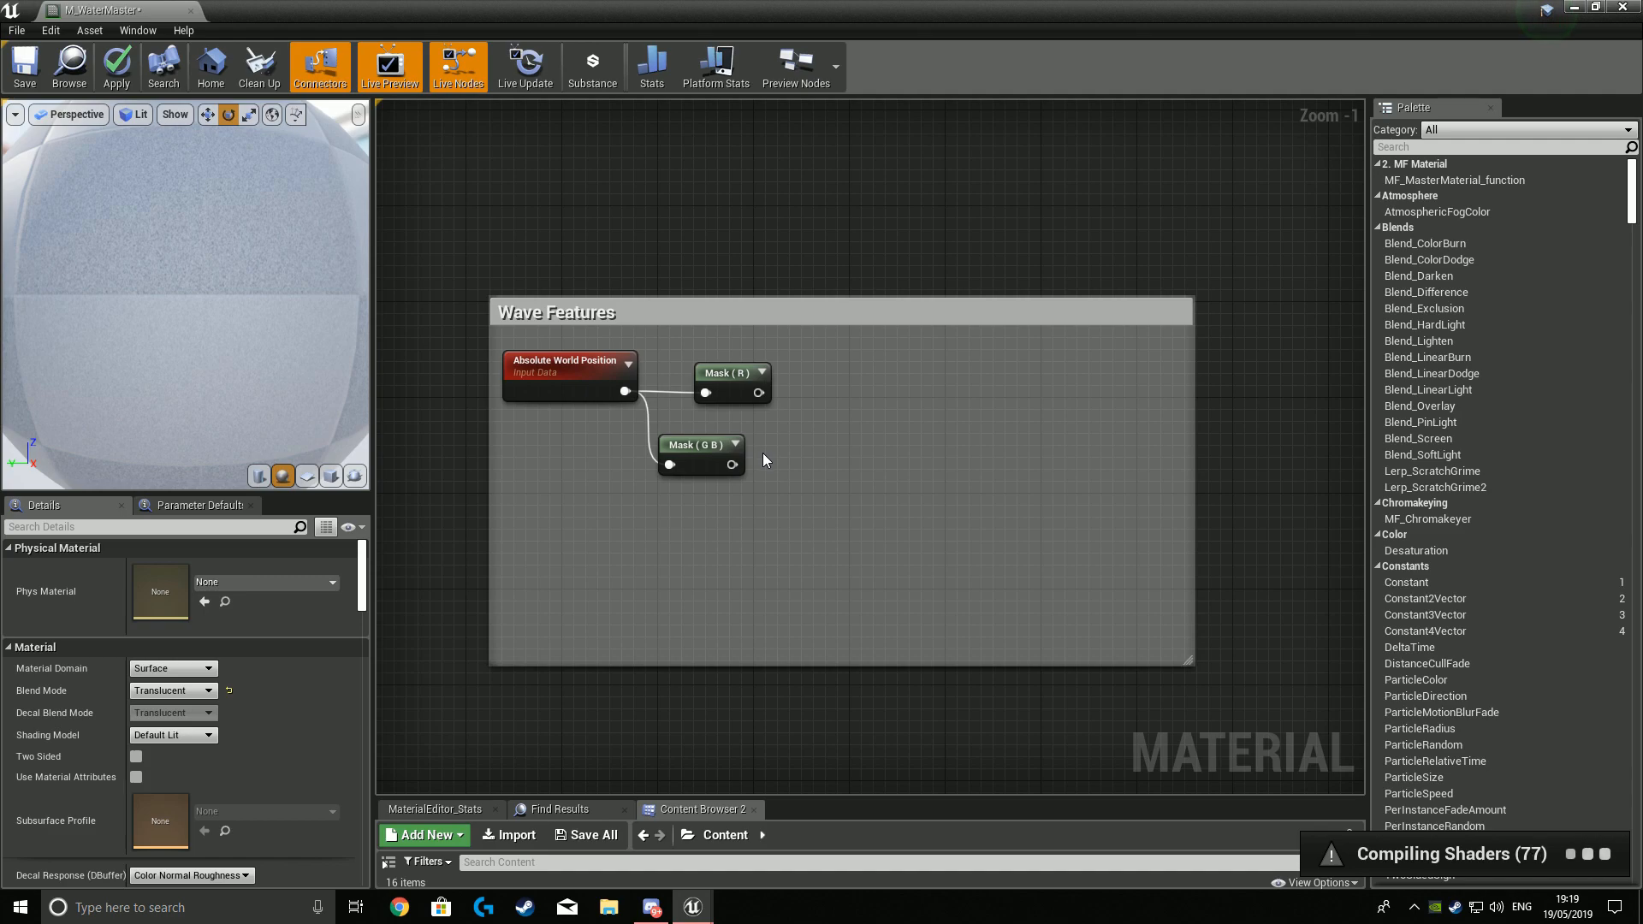
# Add a Panner node in the Wave Features group and connect the G B mask's output to its Coordinate input.
pyautogui.click(879, 494)
pyautogui.moveTo(886, 496); pyautogui.dragTo(826, 454)
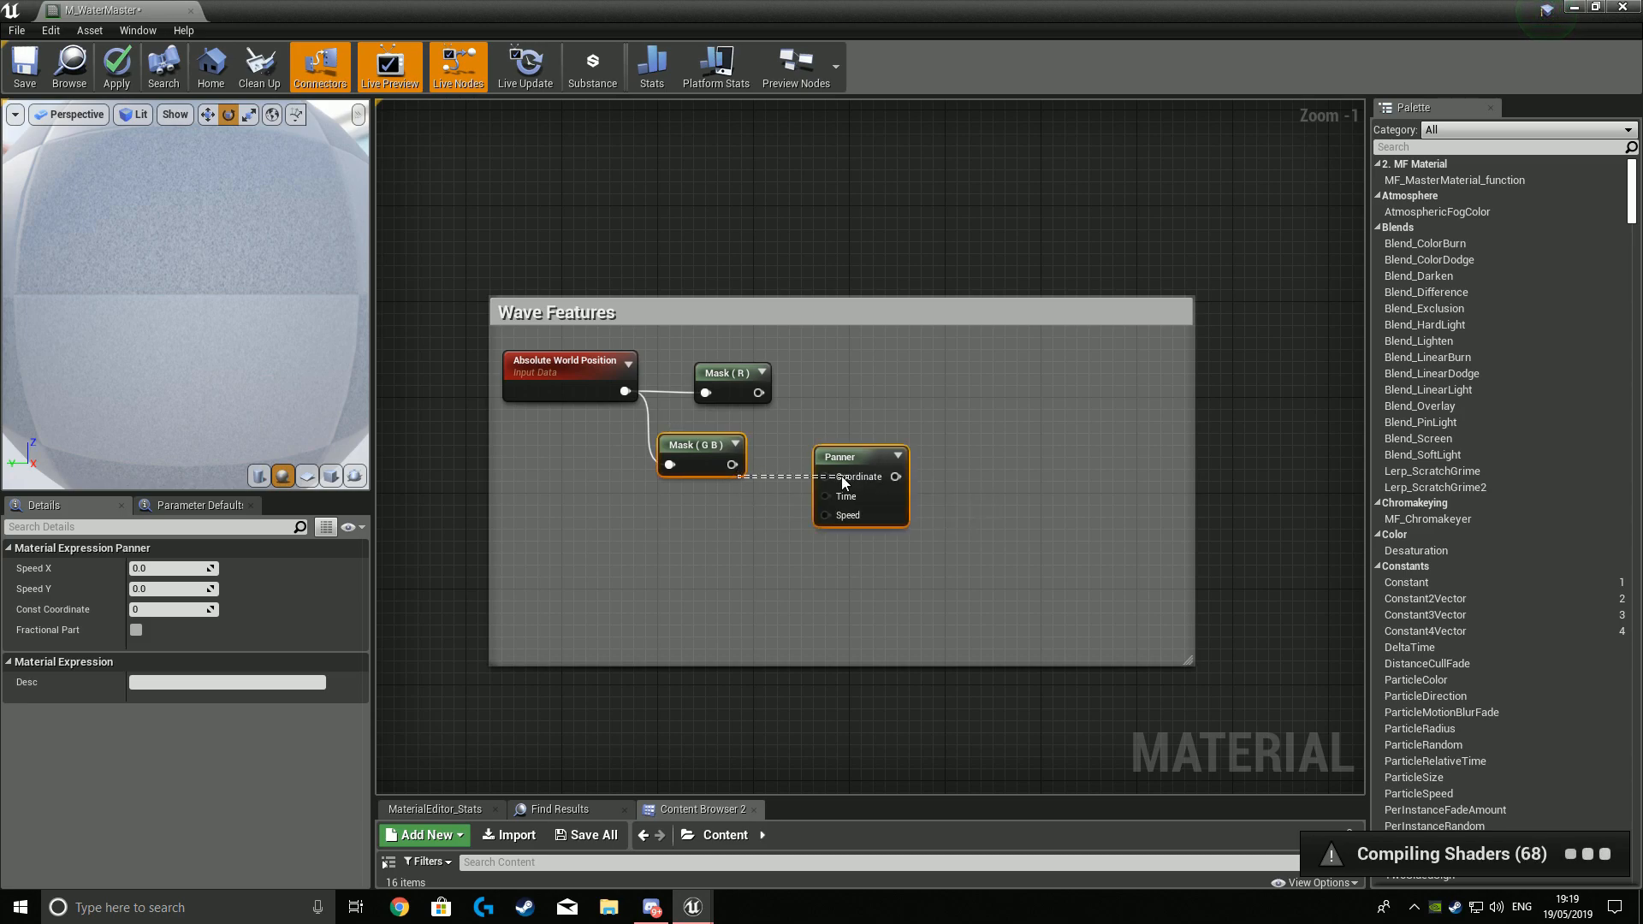
pyautogui.click(726, 458)
pyautogui.moveTo(726, 458); pyautogui.dragTo(829, 473)
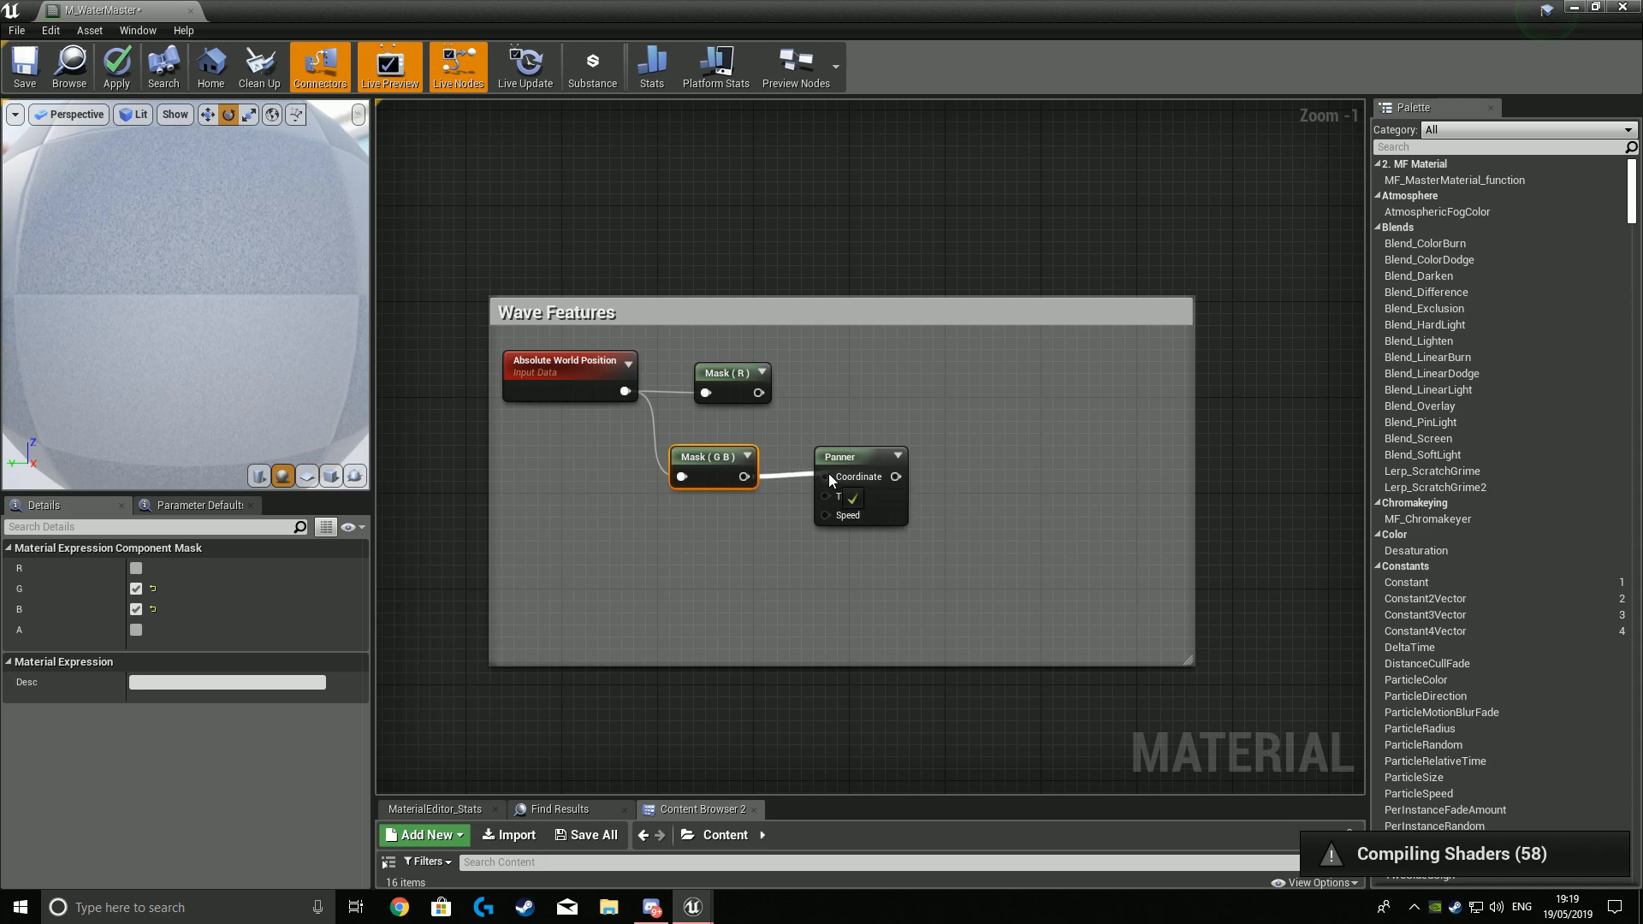
pyautogui.click(1032, 577)
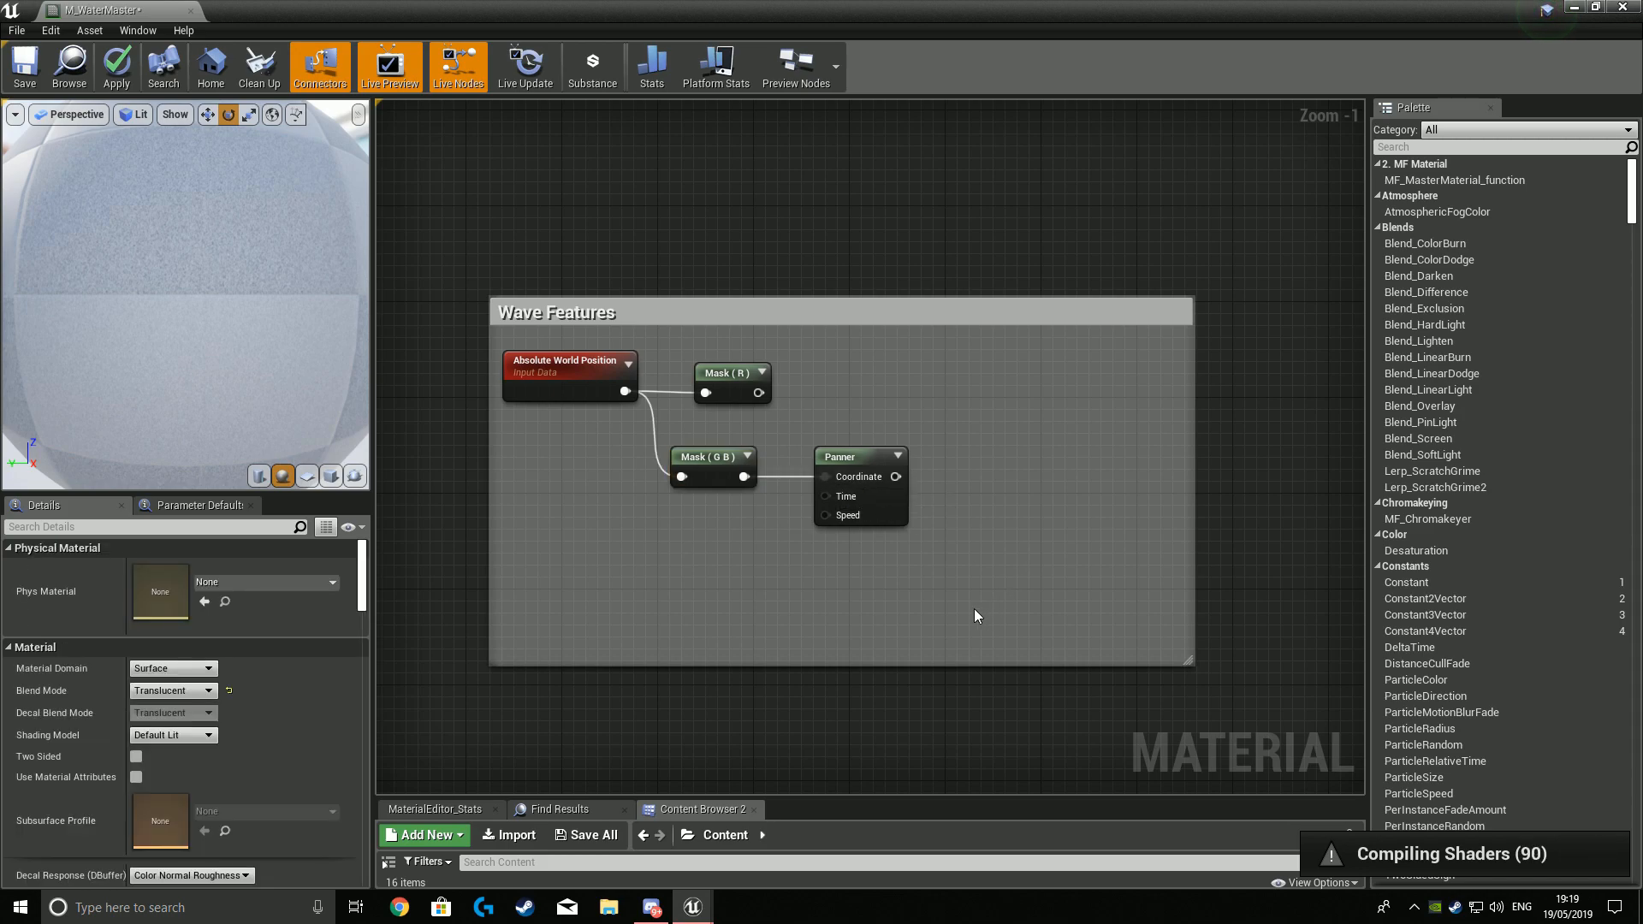
# Add a Multiply node in the Wave Features group and connect the Panner's output to its A input.
pyautogui.click(1003, 585)
pyautogui.moveTo(1014, 585); pyautogui.dragTo(970, 513)
pyautogui.click(984, 733)
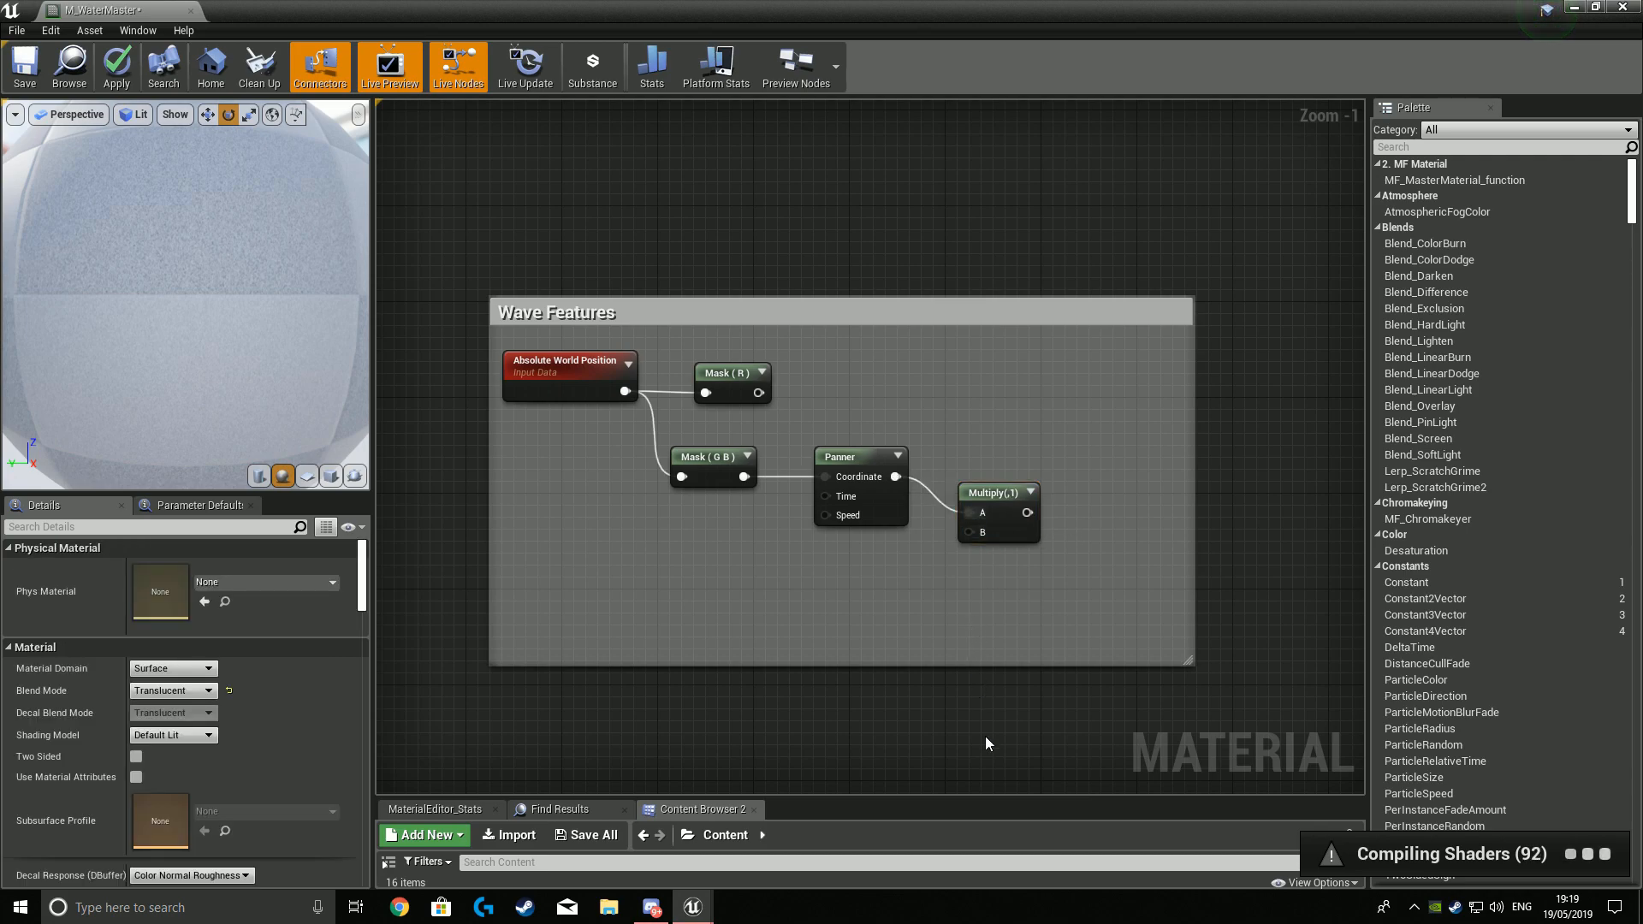
# Add a scalar parameter named Wave Speed beneath the Multiply node and set its default value to 15.
pyautogui.rightClick(980, 772)
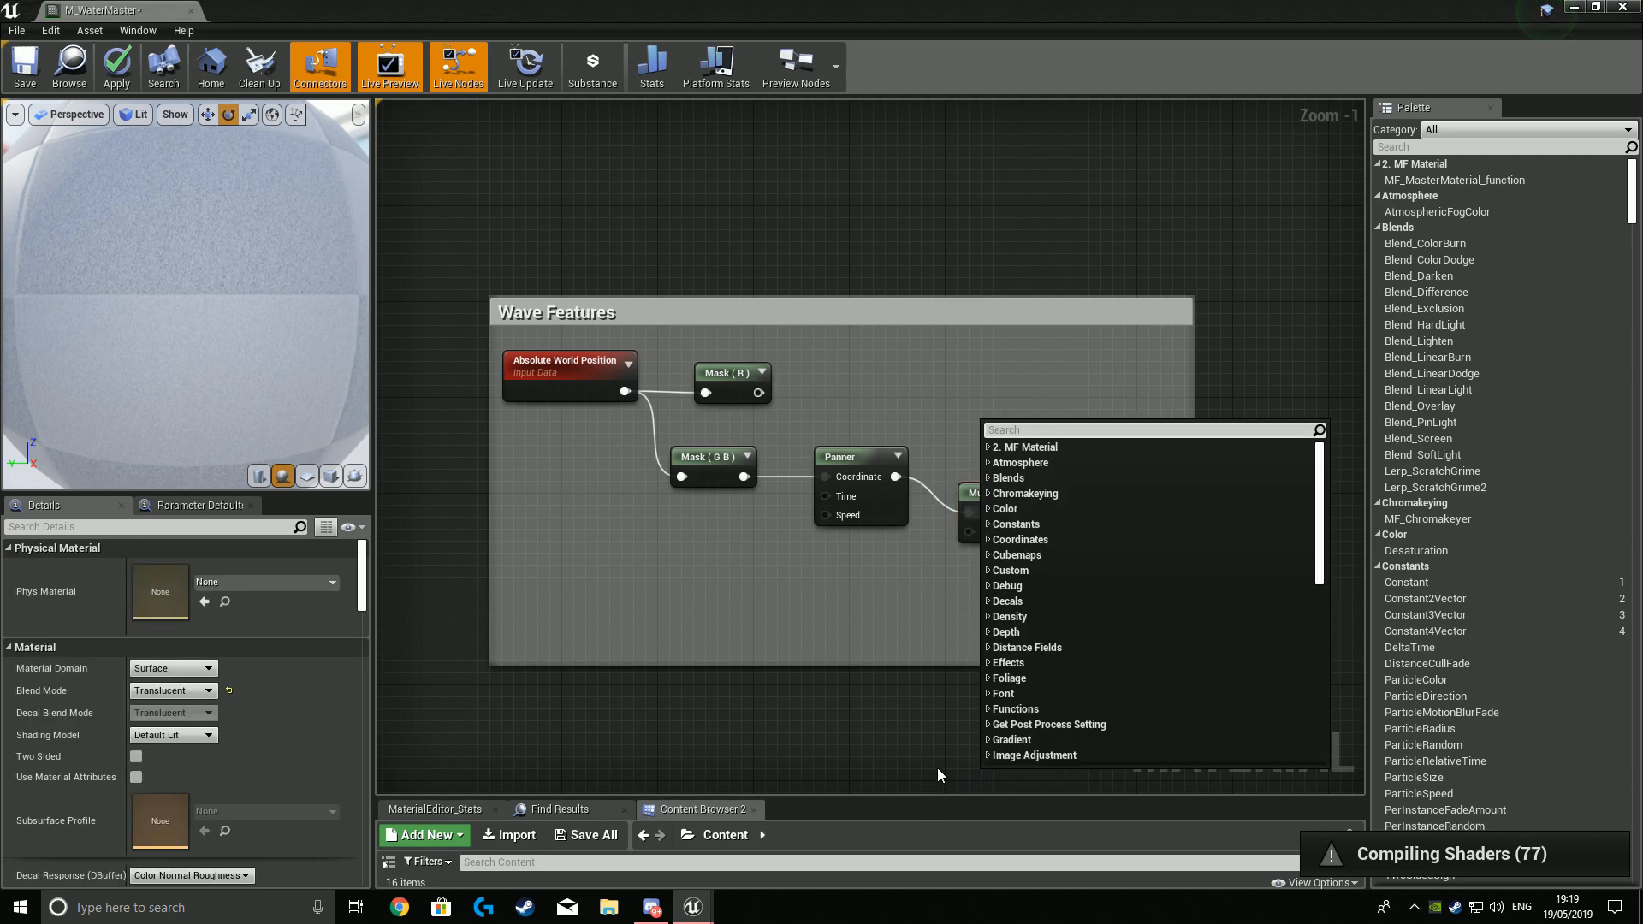
pyautogui.click(889, 619)
pyautogui.click(909, 614)
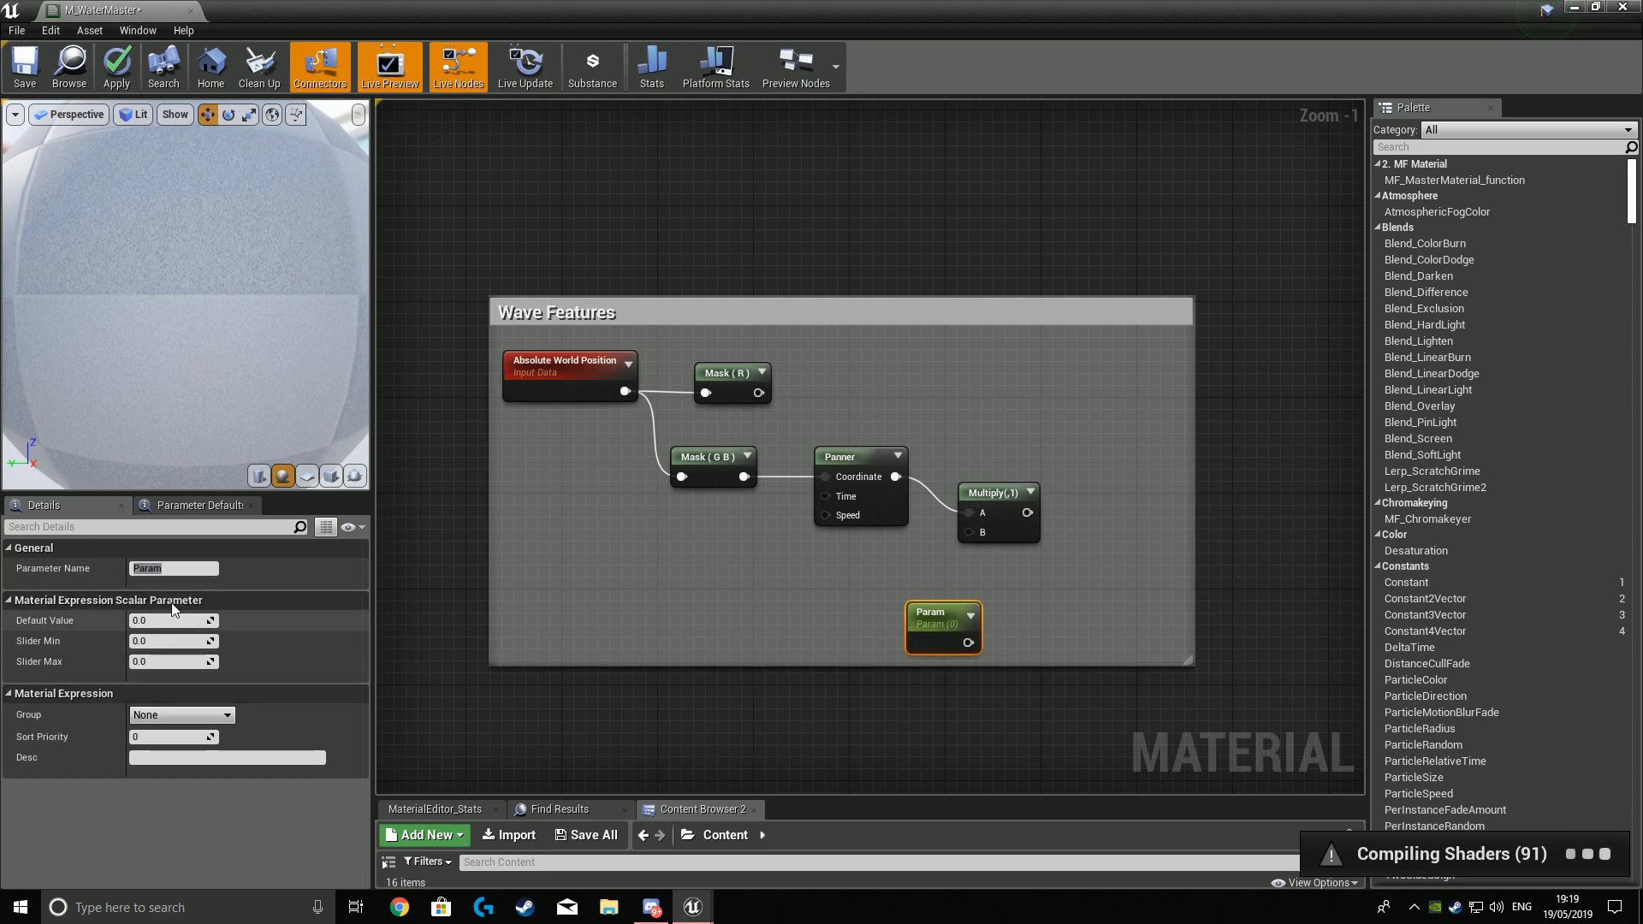
pyautogui.write('Wave Speed')
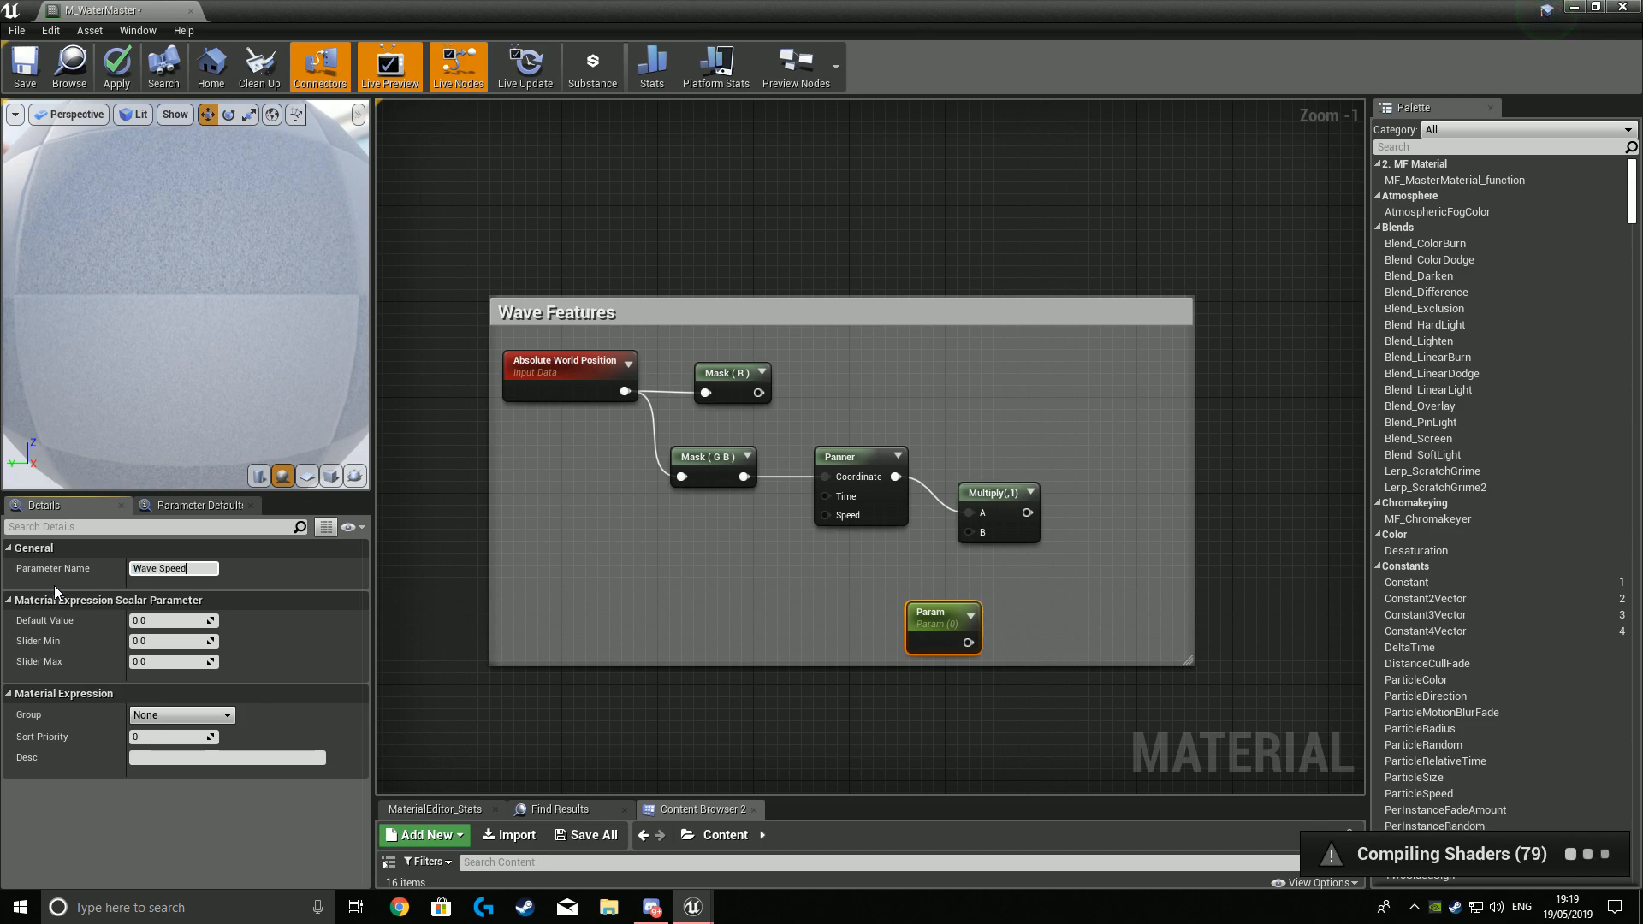
pyautogui.press('Return')
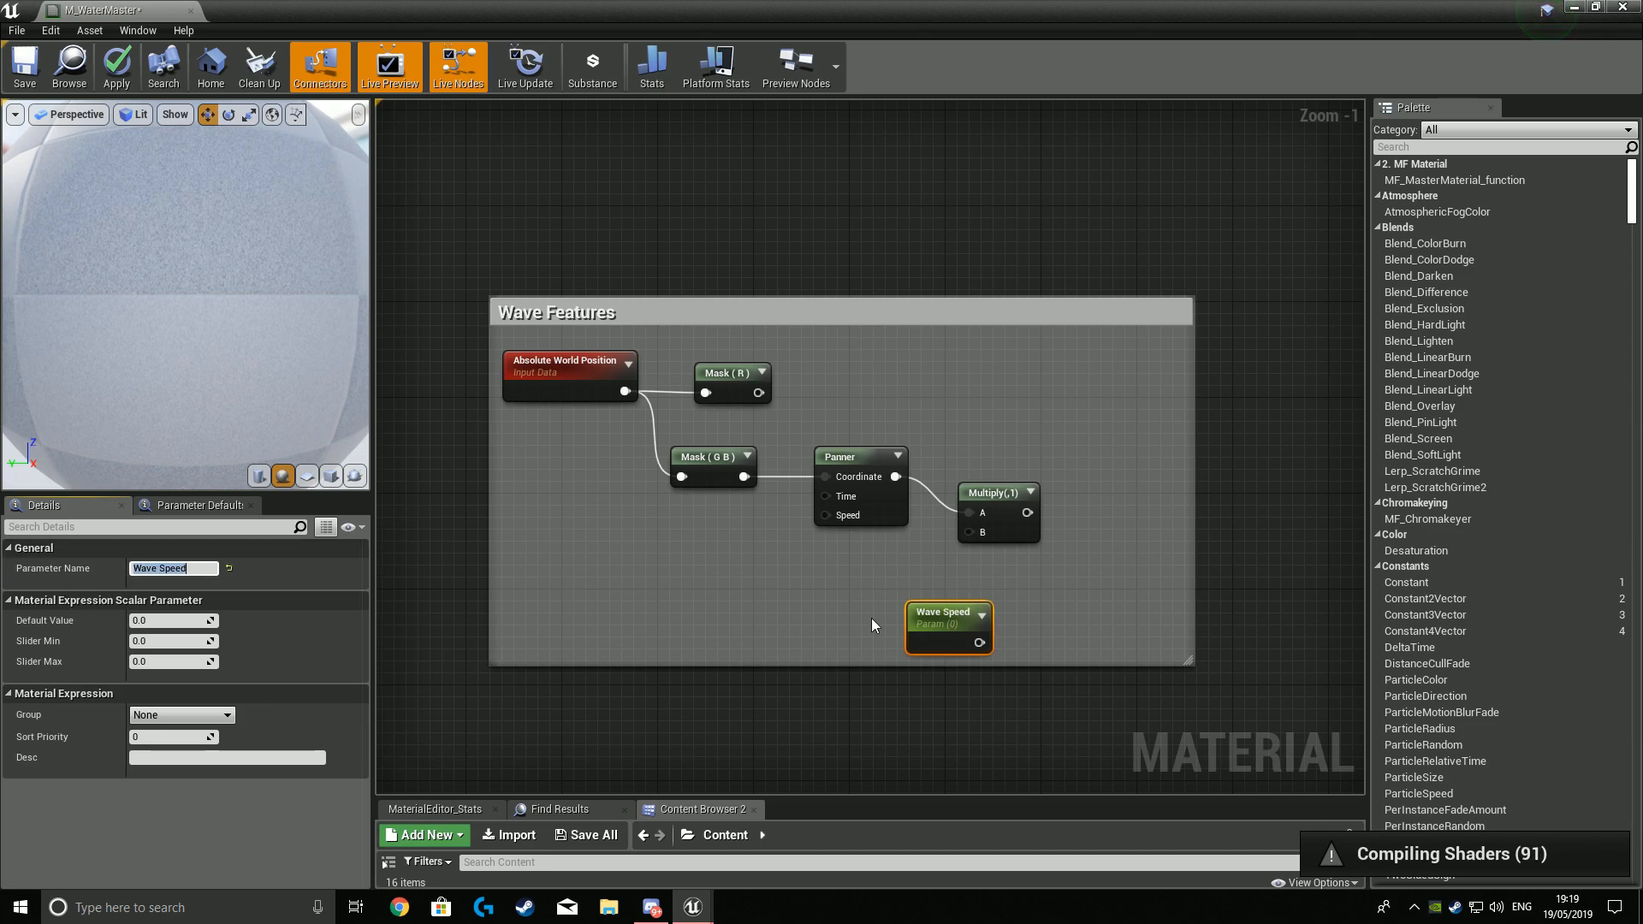
pyautogui.moveTo(949, 611); pyautogui.dragTo(941, 587)
pyautogui.click(164, 617)
pyautogui.write('10')
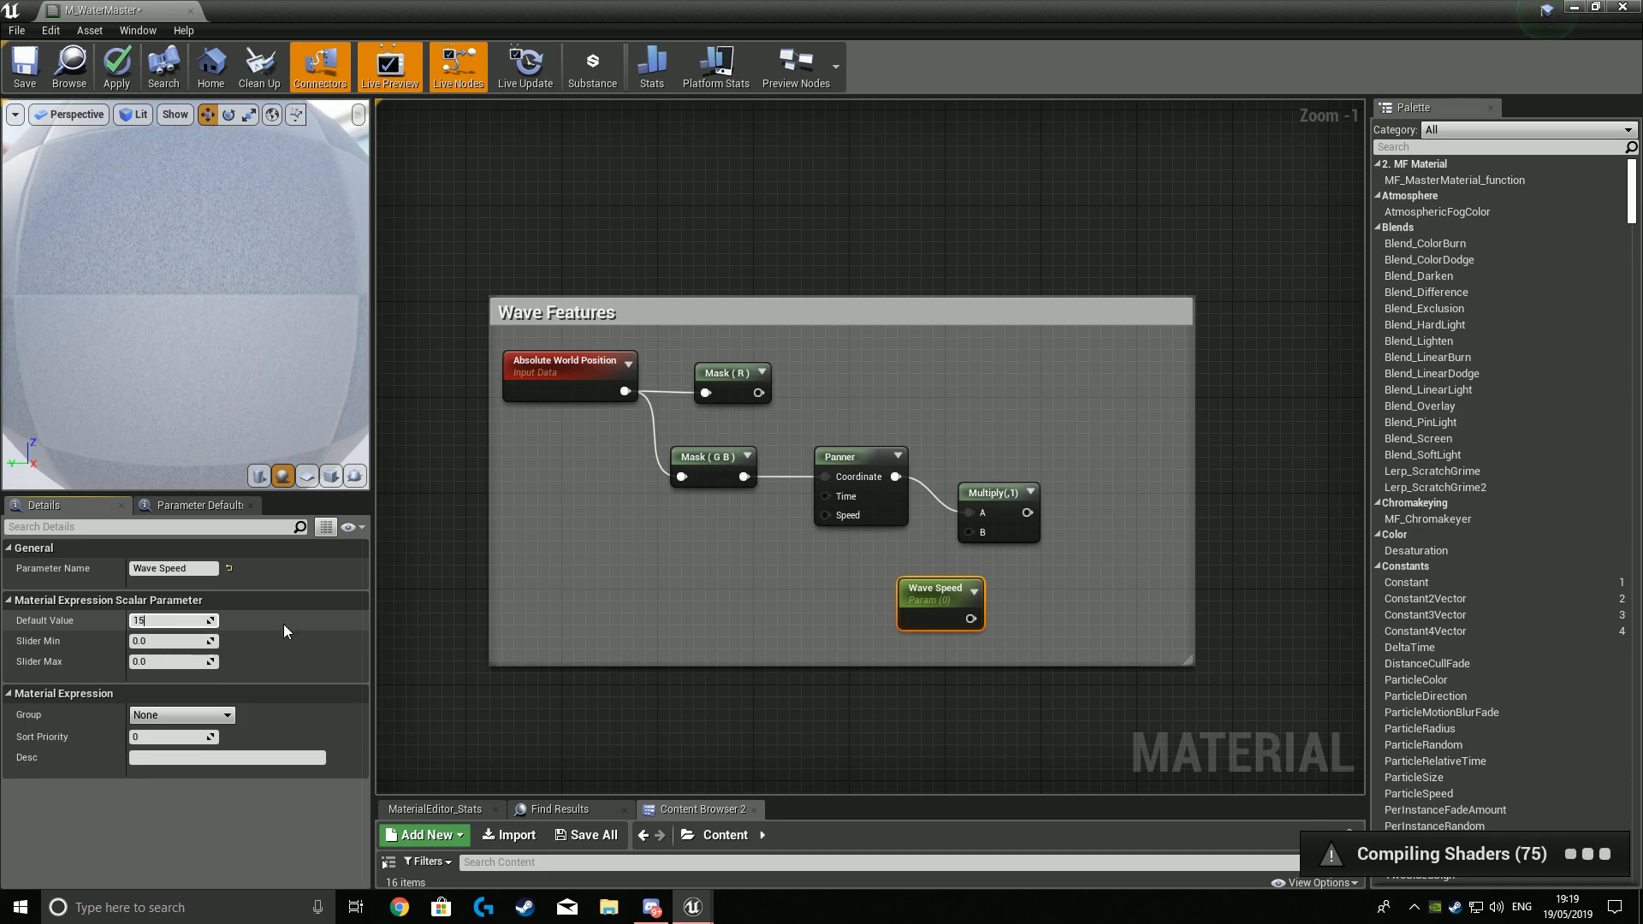
pyautogui.click(558, 715)
# Connect the Wave Speed parameter to the Multiply node's B input, with the parameter placed beneath the Panner.
pyautogui.moveTo(997, 720); pyautogui.dragTo(862, 722, button='right')
pyautogui.moveTo(817, 598); pyautogui.dragTo(833, 534)
pyautogui.moveTo(1291, 481); pyautogui.dragTo(1266, 520, button='right')
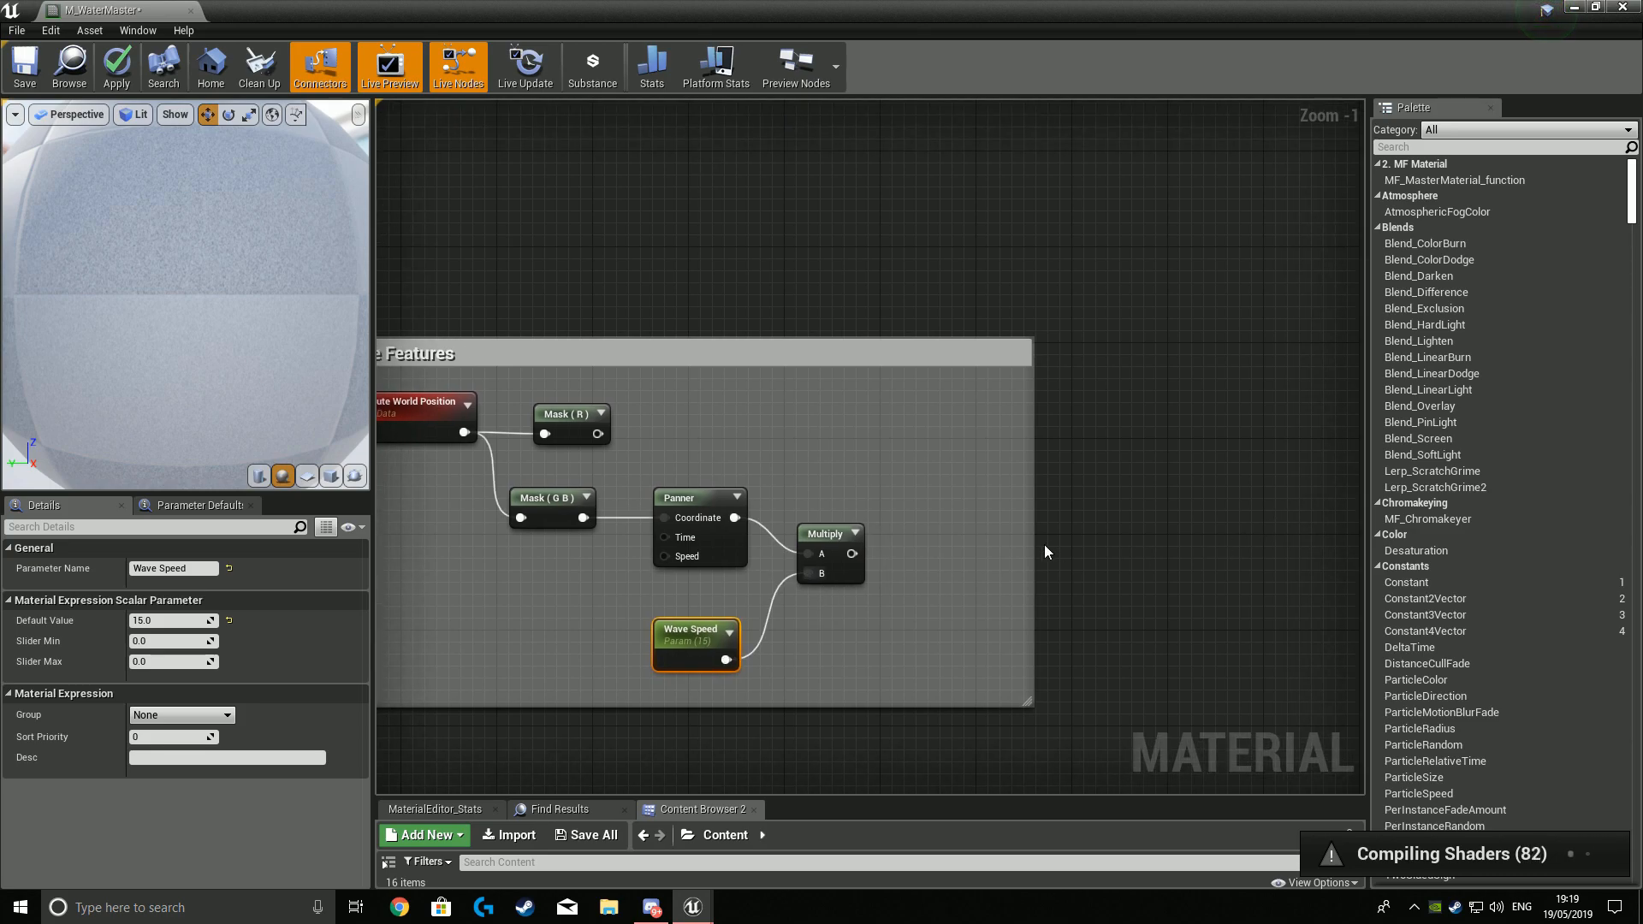
# Add an AppendVector node, connecting the Multiply output to its A input and the R mask's output to its B input.
pyautogui.moveTo(1043, 552); pyautogui.dragTo(1032, 525, button='right')
pyautogui.rightClick(983, 448)
pyautogui.write('Appe')
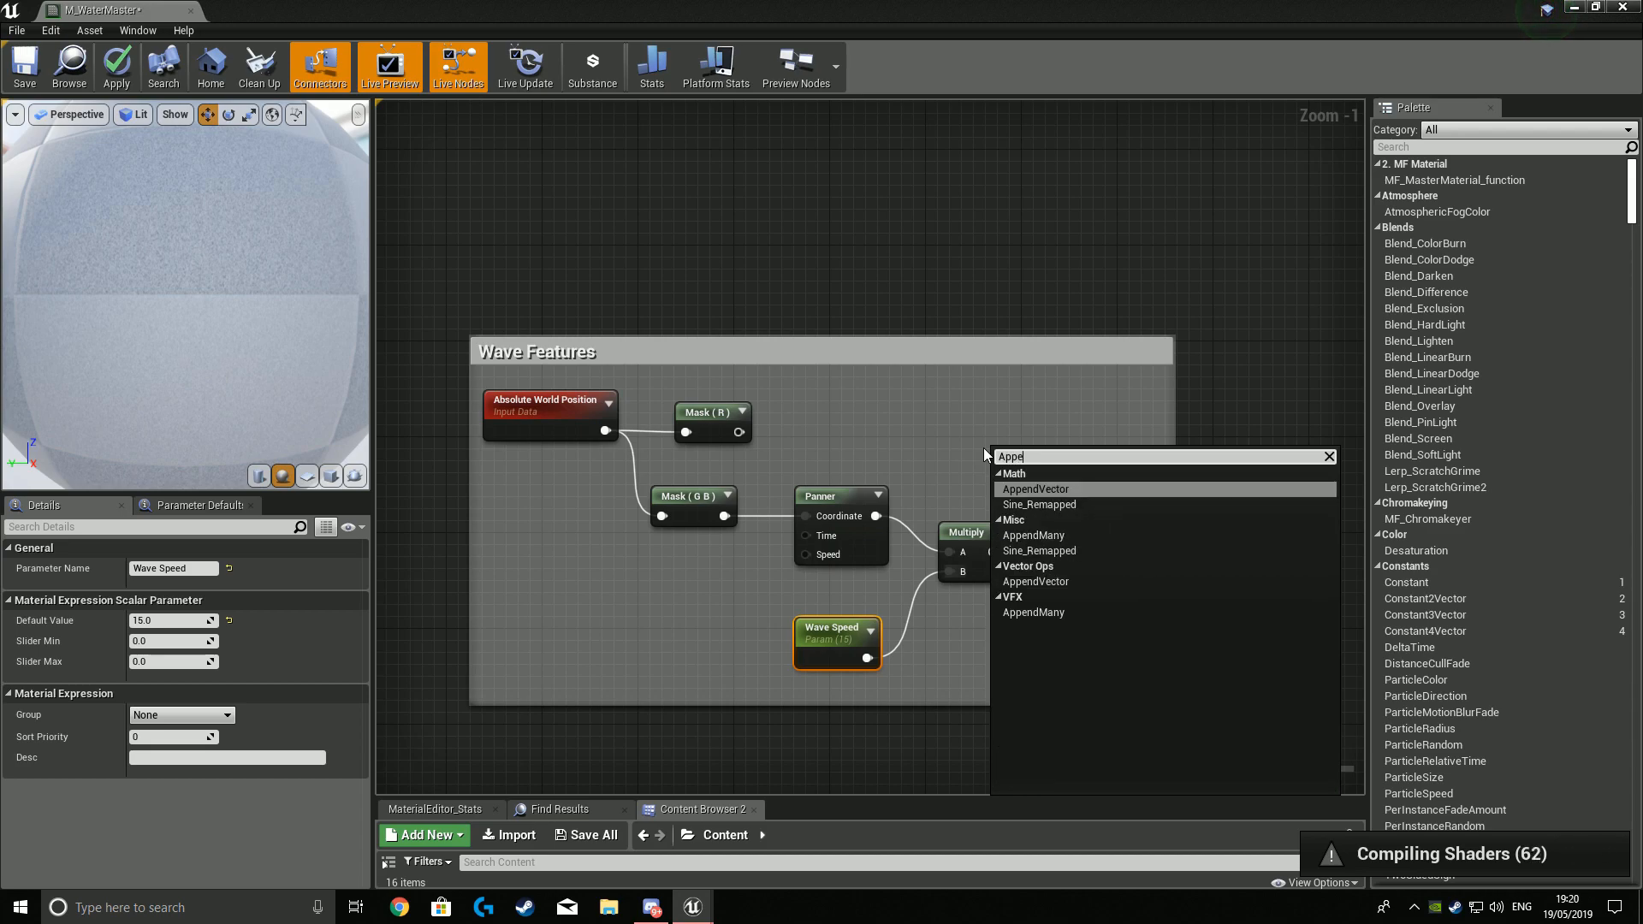
pyautogui.press('Return')
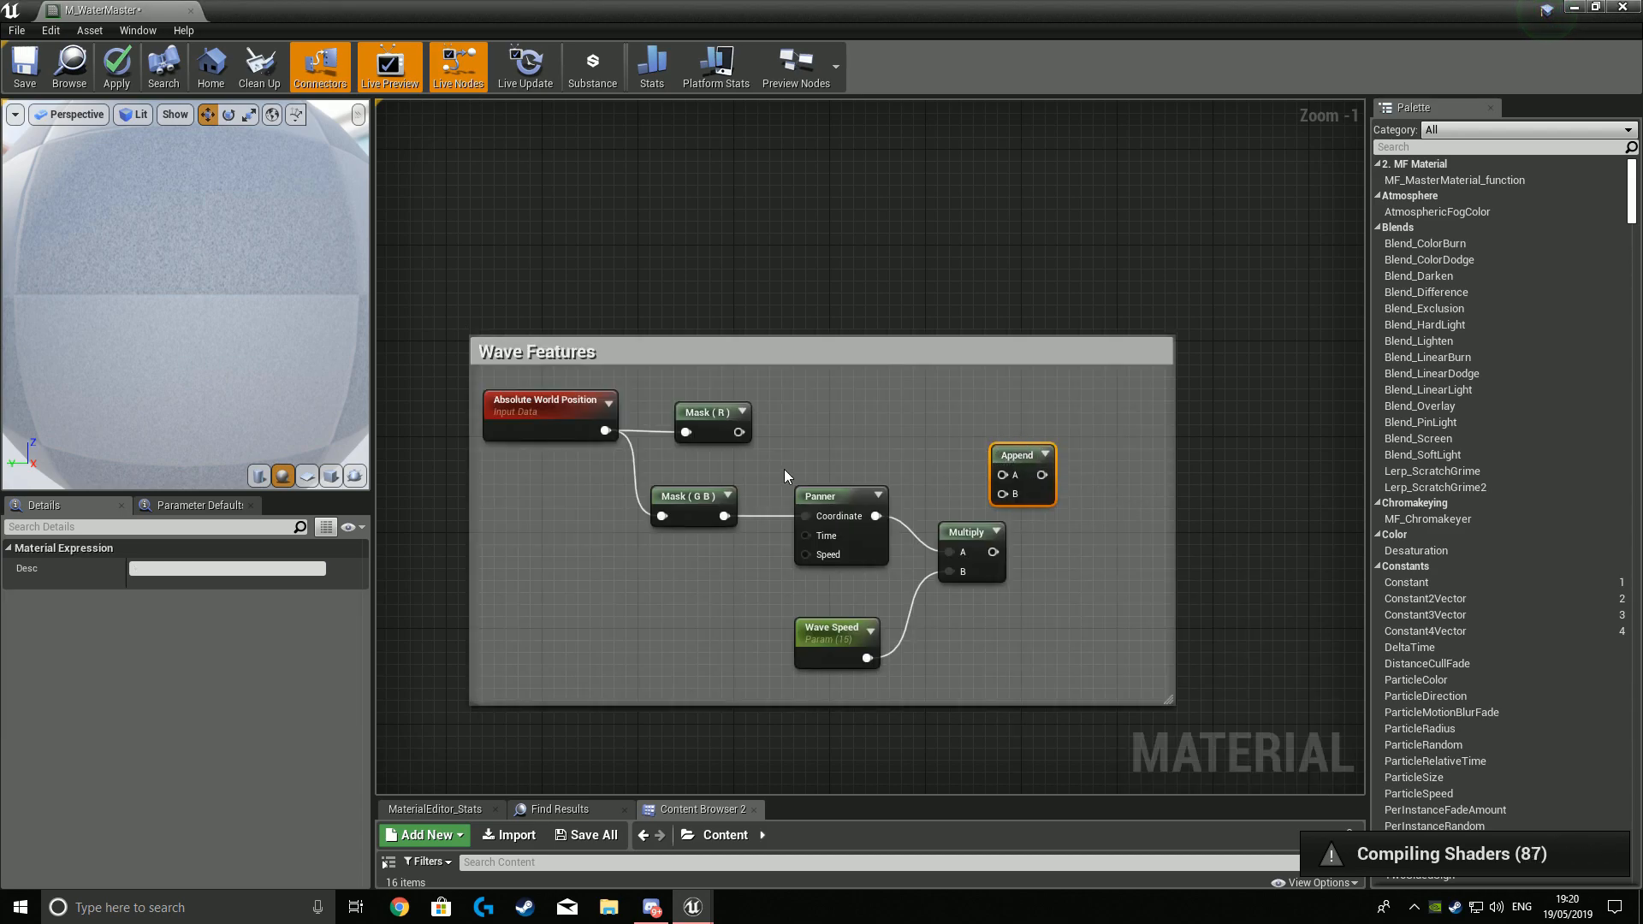
pyautogui.moveTo(739, 432); pyautogui.dragTo(1045, 429)
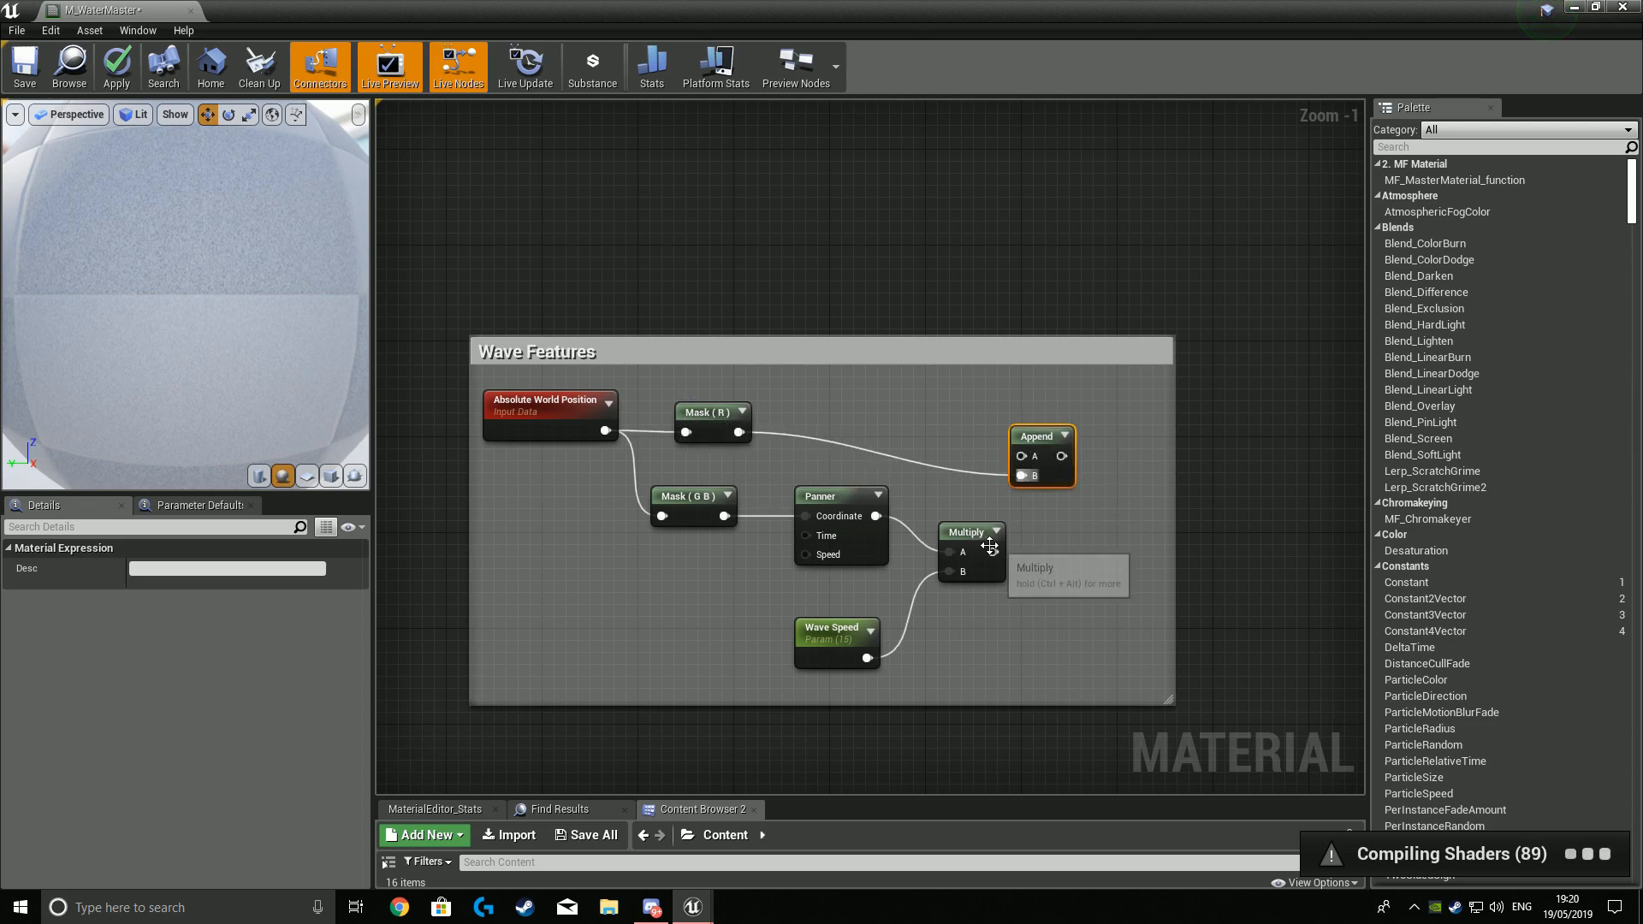
pyautogui.click(993, 537)
pyautogui.moveTo(970, 541); pyautogui.dragTo(1000, 466)
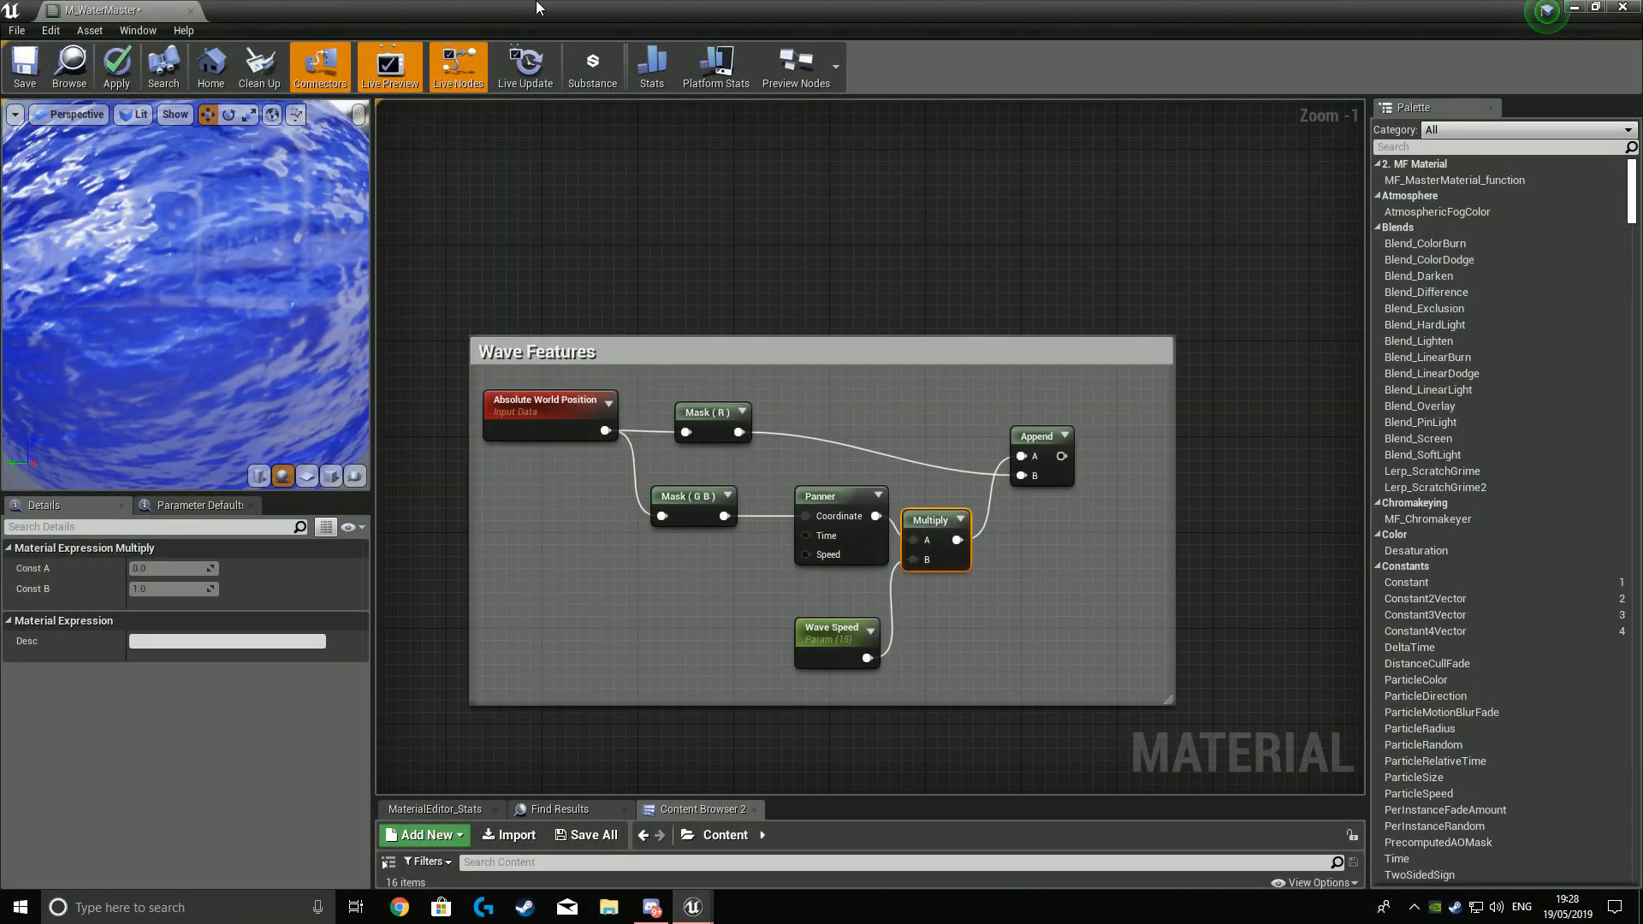
# Widen the Wave Features comment box to make room for more nodes beyond the Append node.
pyautogui.scroll(-5, 177, 316)
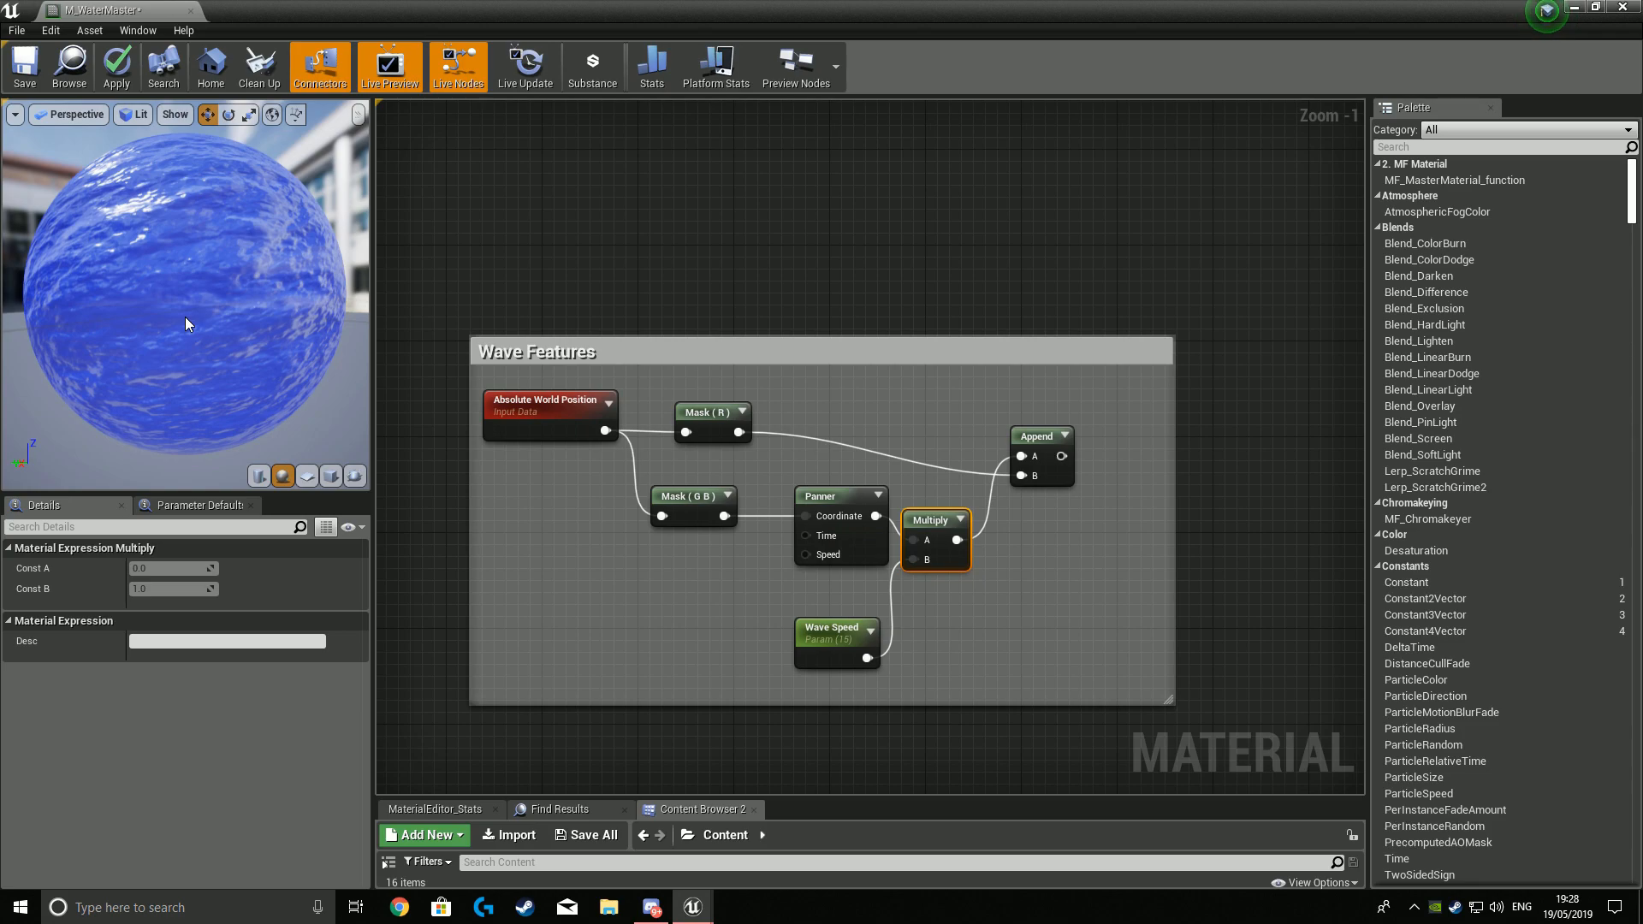
pyautogui.click(1129, 568)
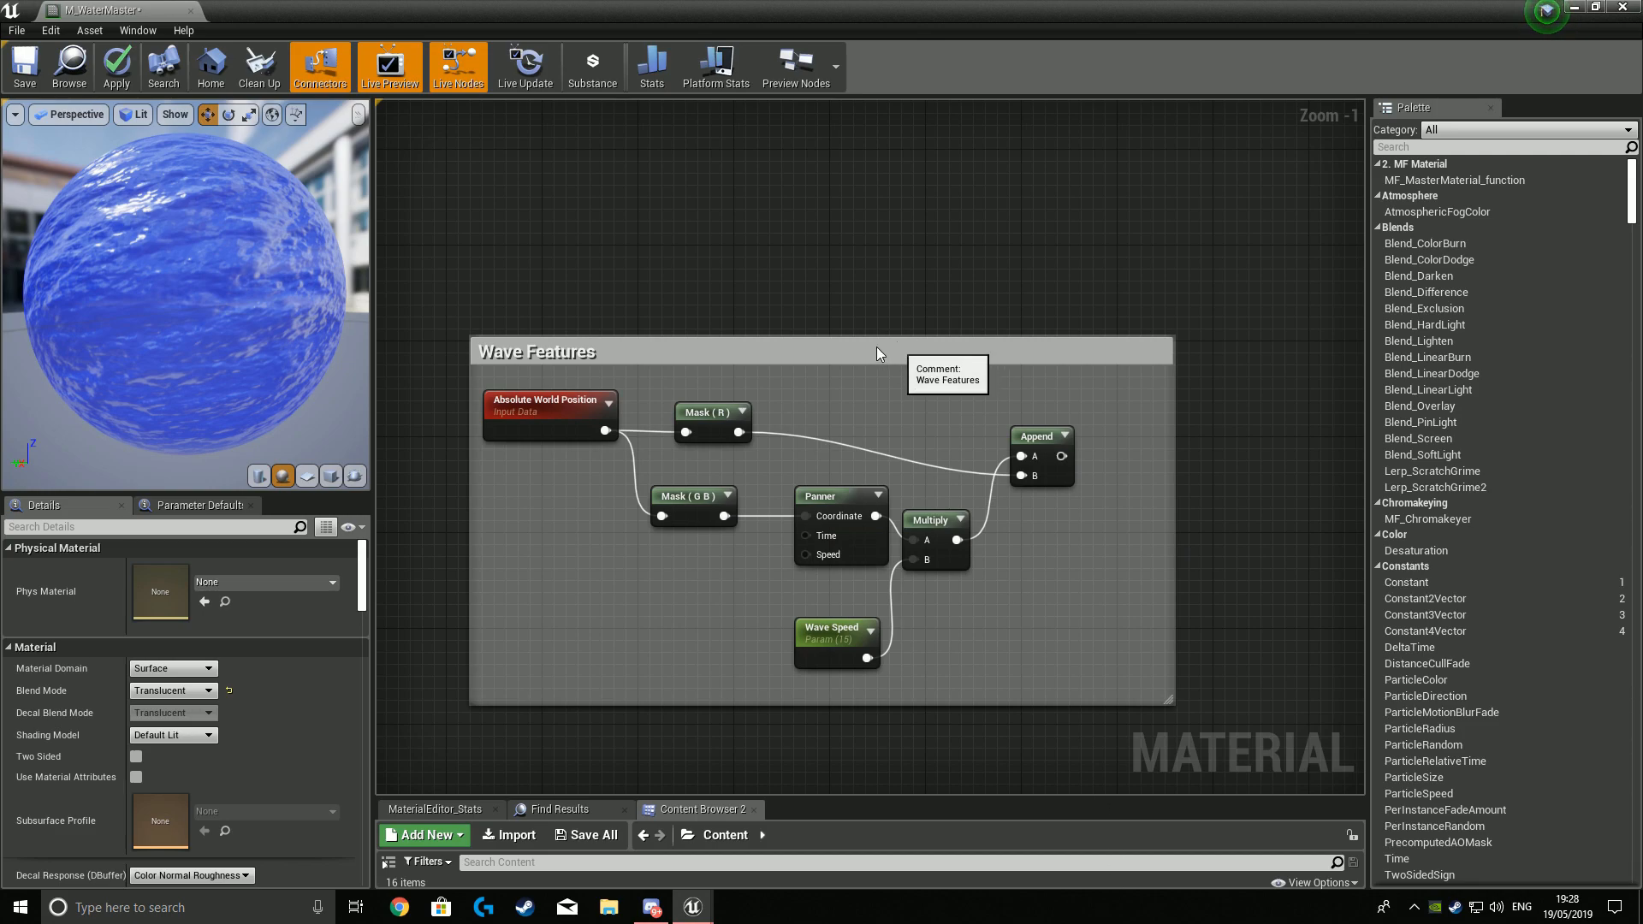
pyautogui.moveTo(891, 347); pyautogui.dragTo(757, 344)
pyautogui.click(1034, 464)
pyautogui.moveTo(1034, 464); pyautogui.dragTo(1452, 471)
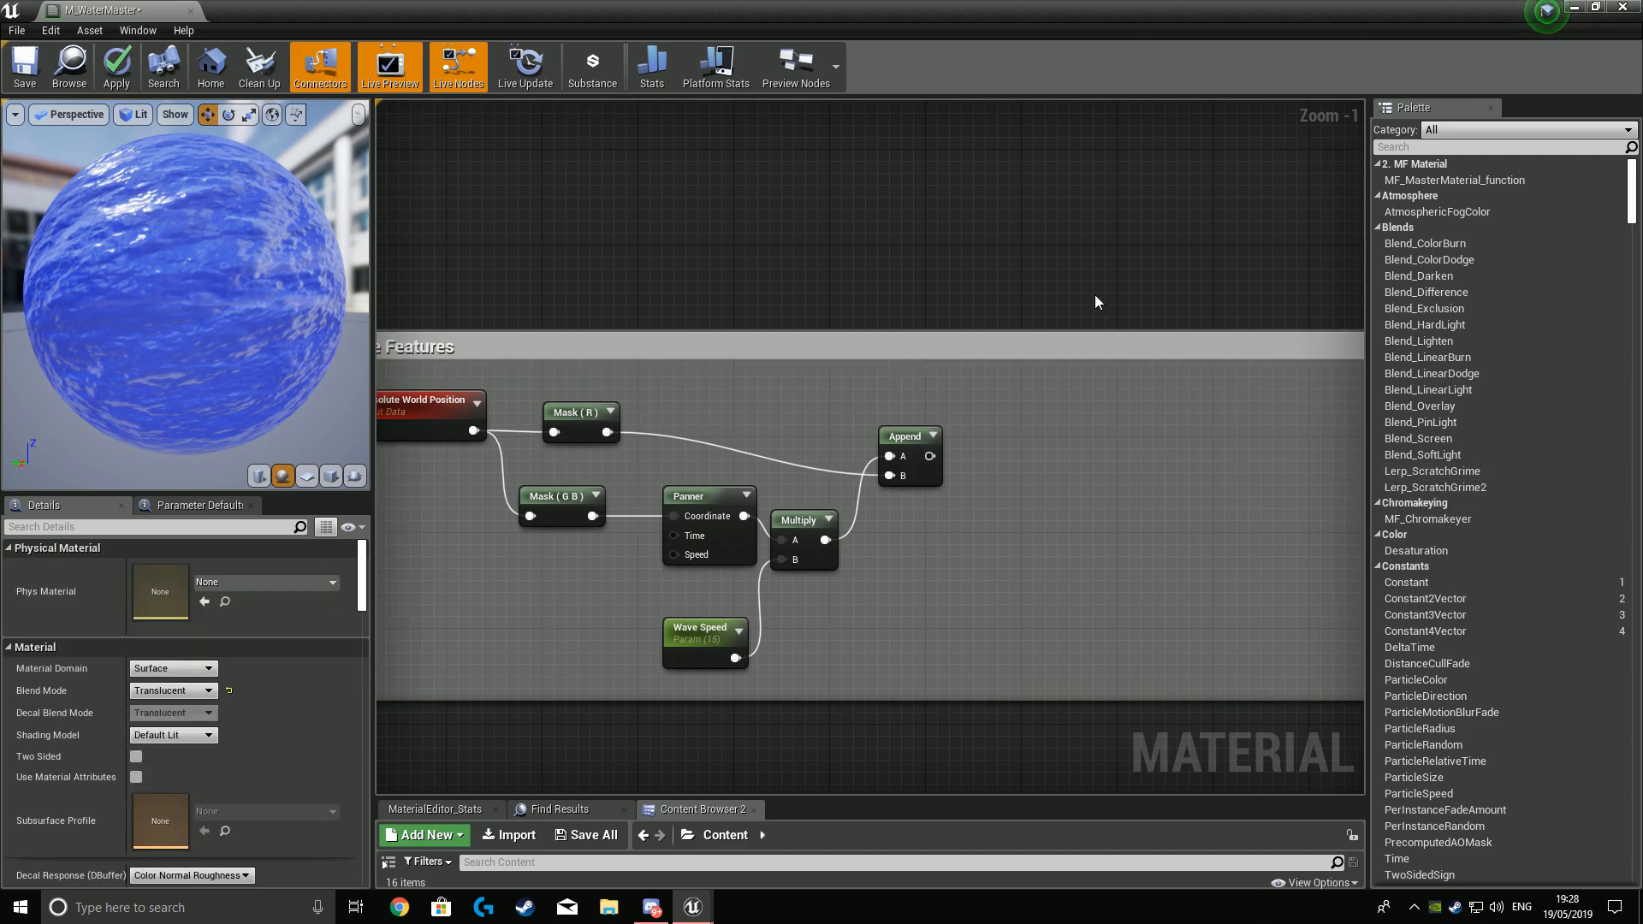
# Add a Noise node, connect the Append output to its Position input, and expand the node's preview.
pyautogui.moveTo(1045, 426); pyautogui.dragTo(896, 404, button='right')
pyautogui.rightClick(839, 451)
pyautogui.write('noise')
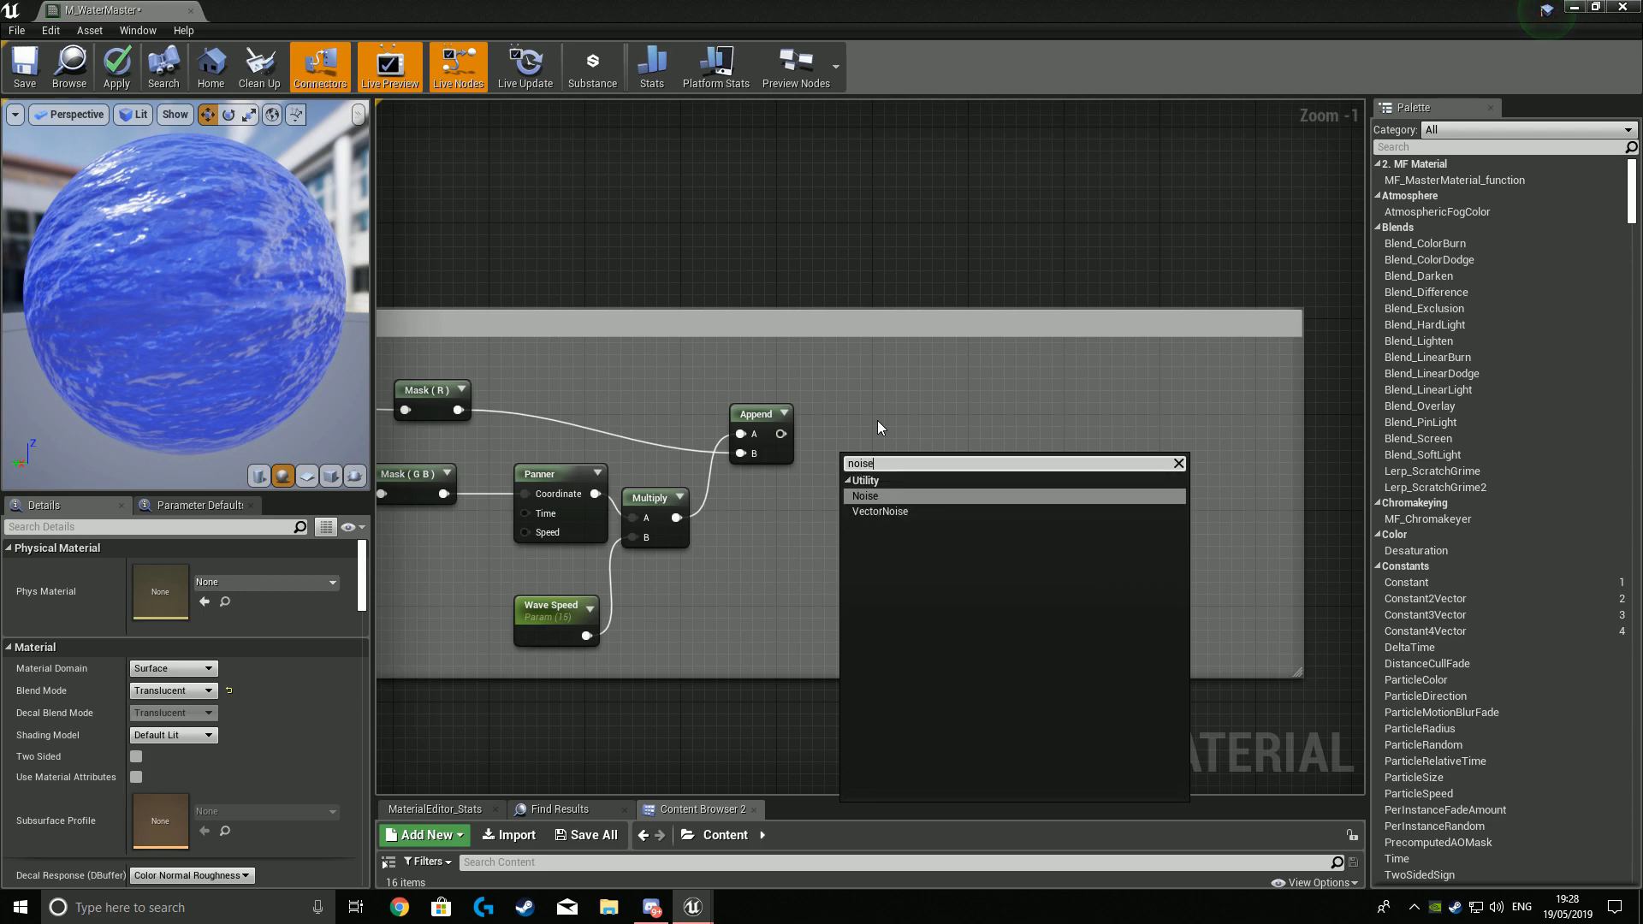
pyautogui.press('Return')
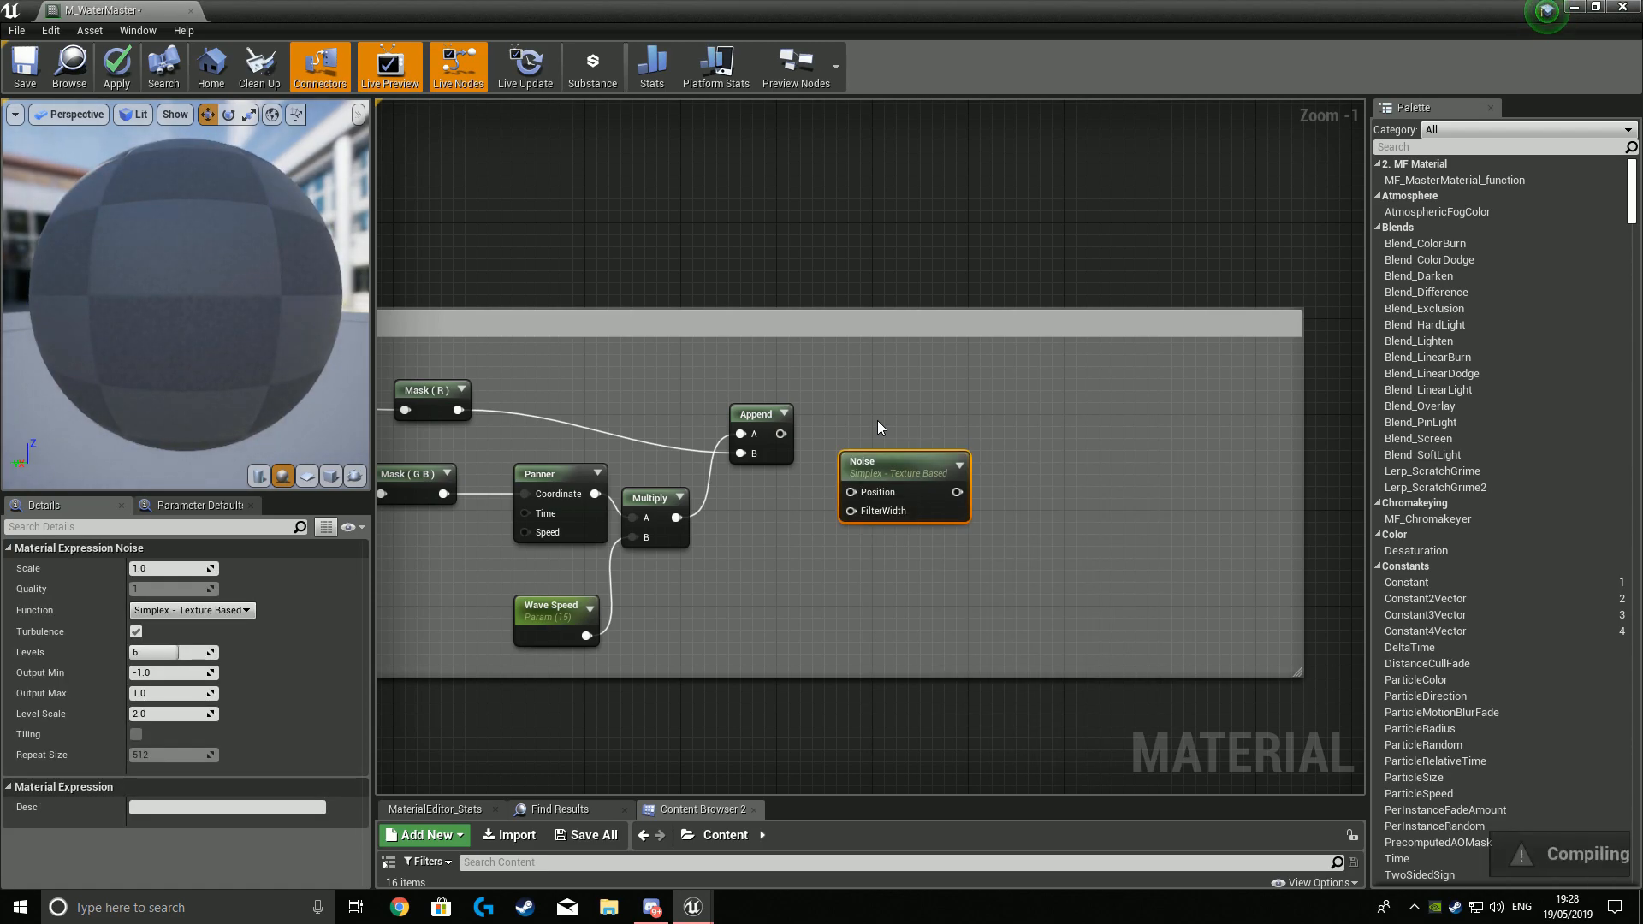
pyautogui.moveTo(780, 434); pyautogui.dragTo(928, 400)
pyautogui.click(992, 404)
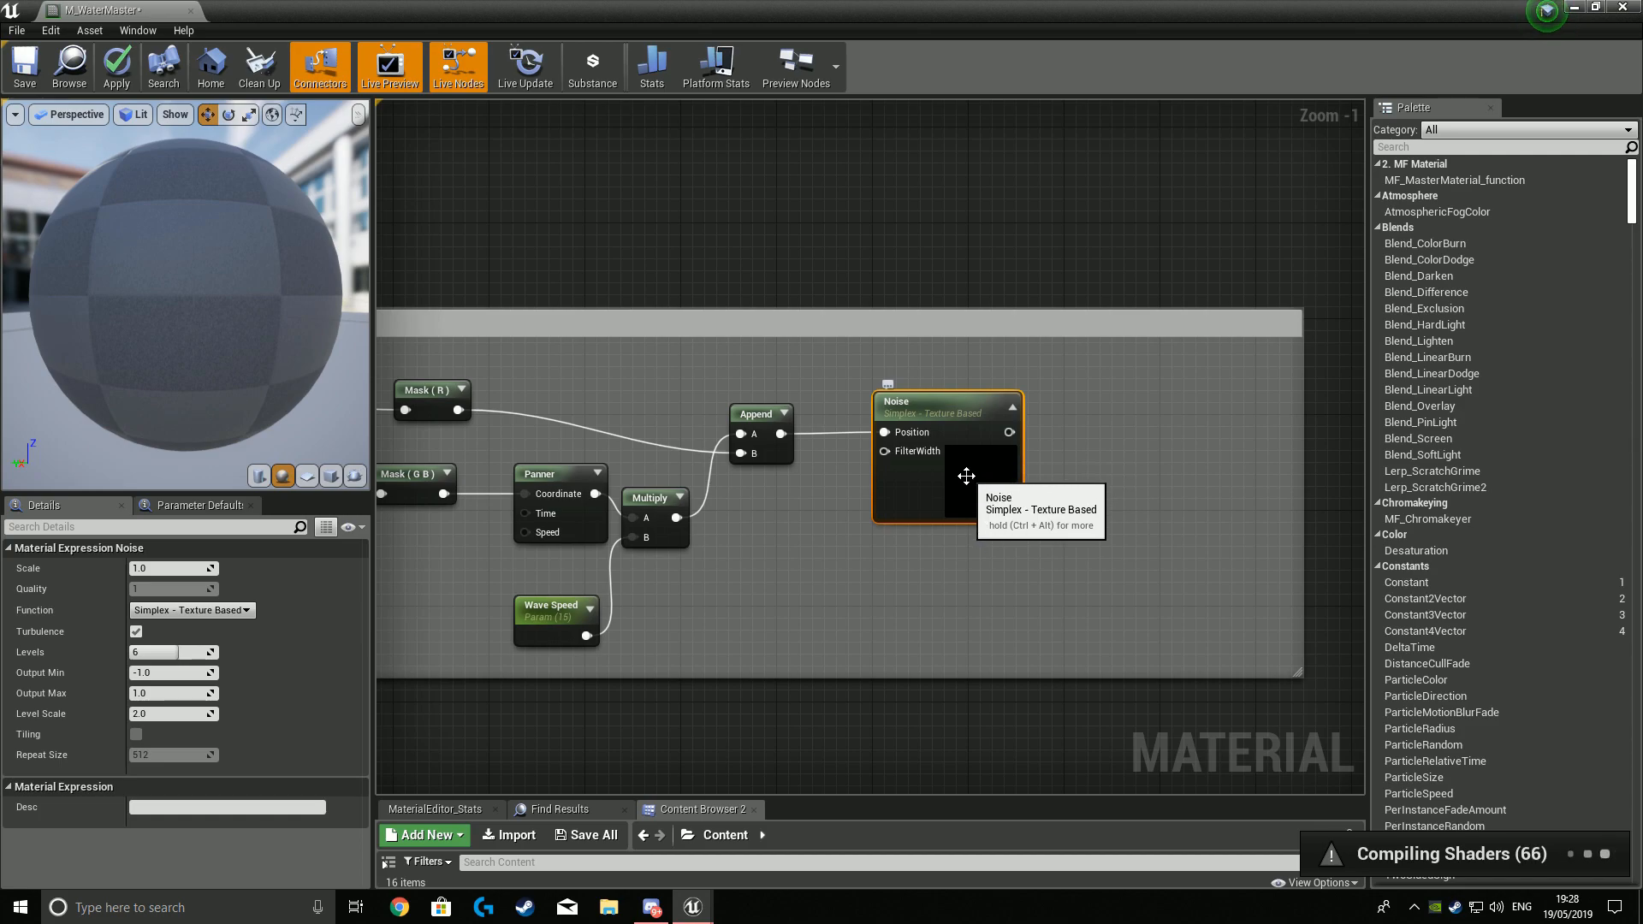
# Set the Noise node's Scale to 0.001.
pyautogui.click(203, 567)
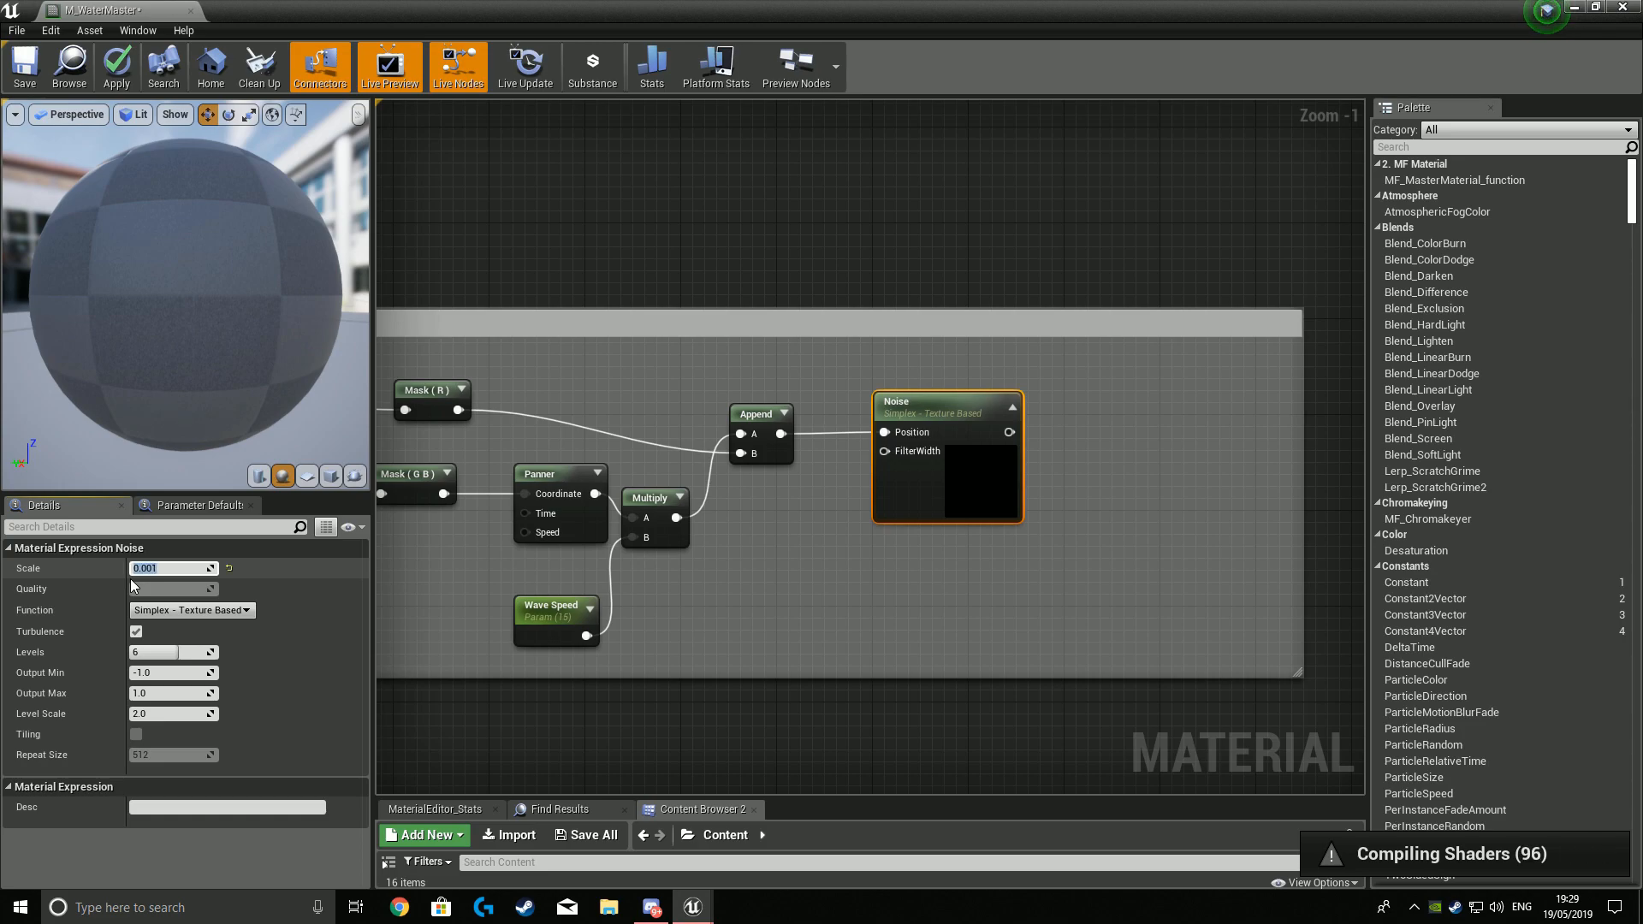
pyautogui.press('Return')
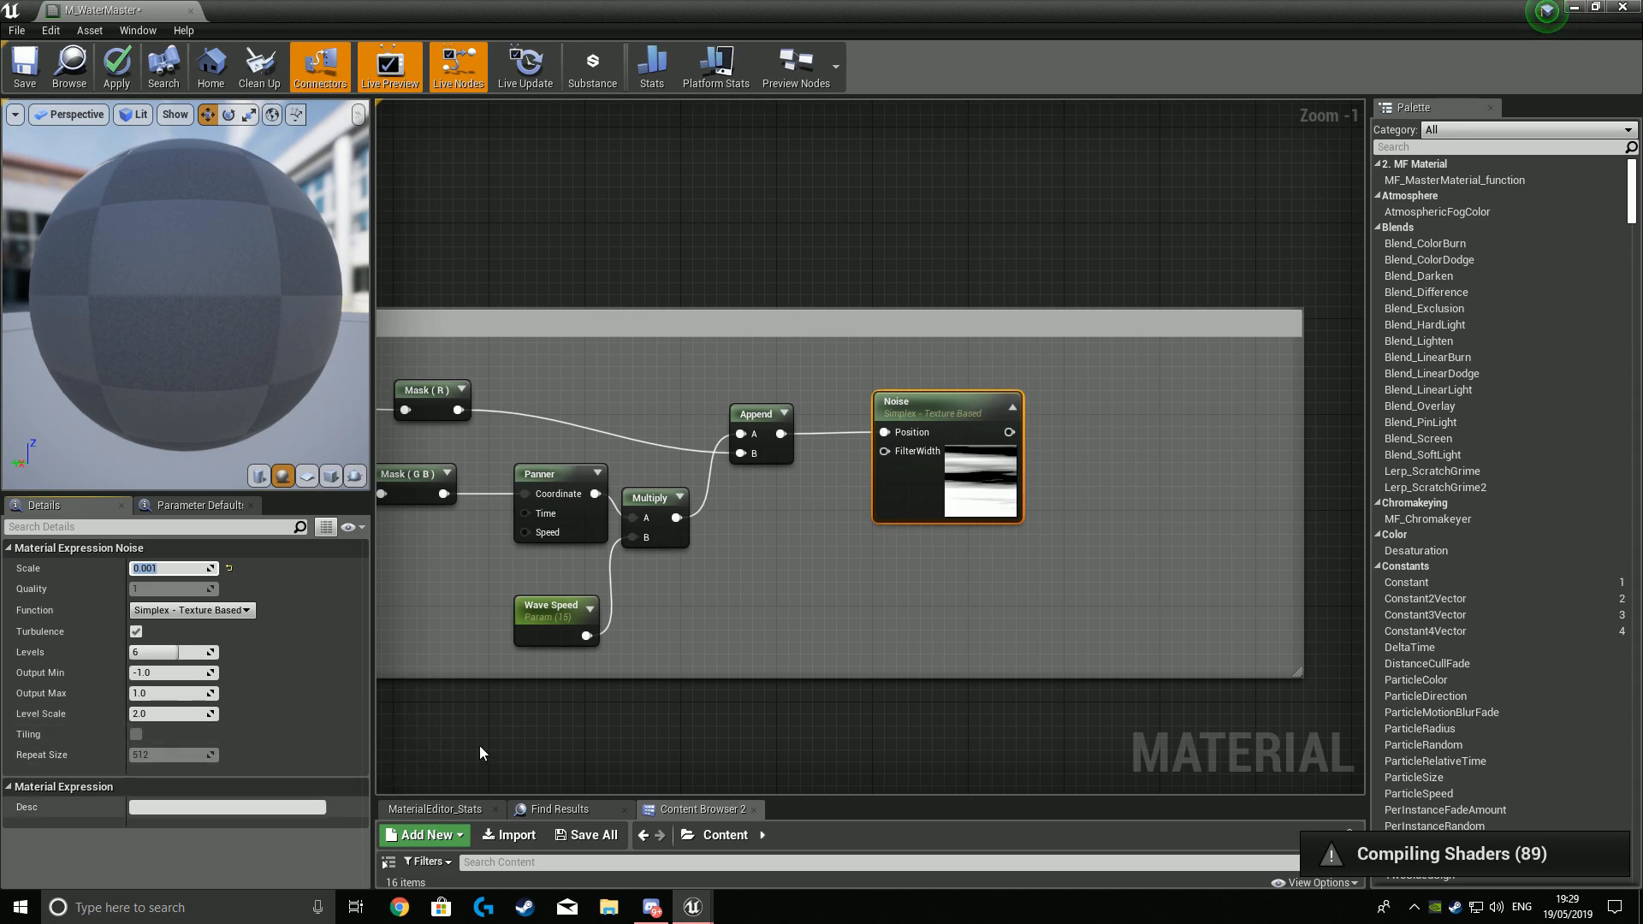
pyautogui.click(784, 272)
# Add a Sine node beside the Noise node, expand its preview, and connect the Noise output to its input.
pyautogui.moveTo(783, 272); pyautogui.dragTo(607, 356, button='right')
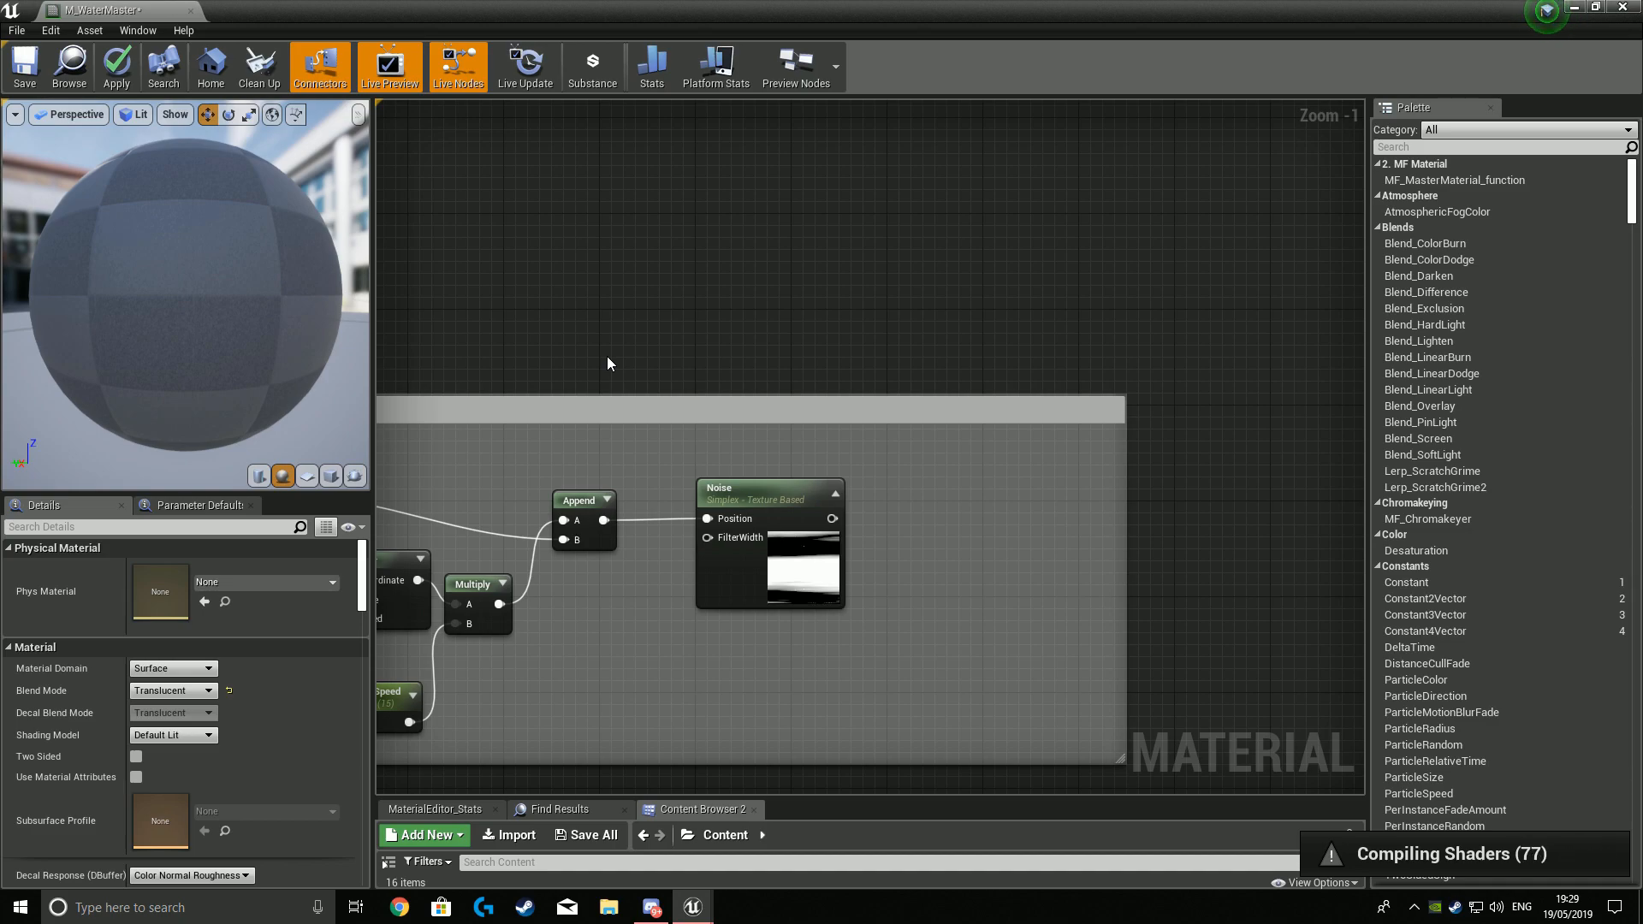
pyautogui.moveTo(799, 336); pyautogui.dragTo(650, 330, button='right')
pyautogui.moveTo(744, 499); pyautogui.dragTo(755, 440, button='right')
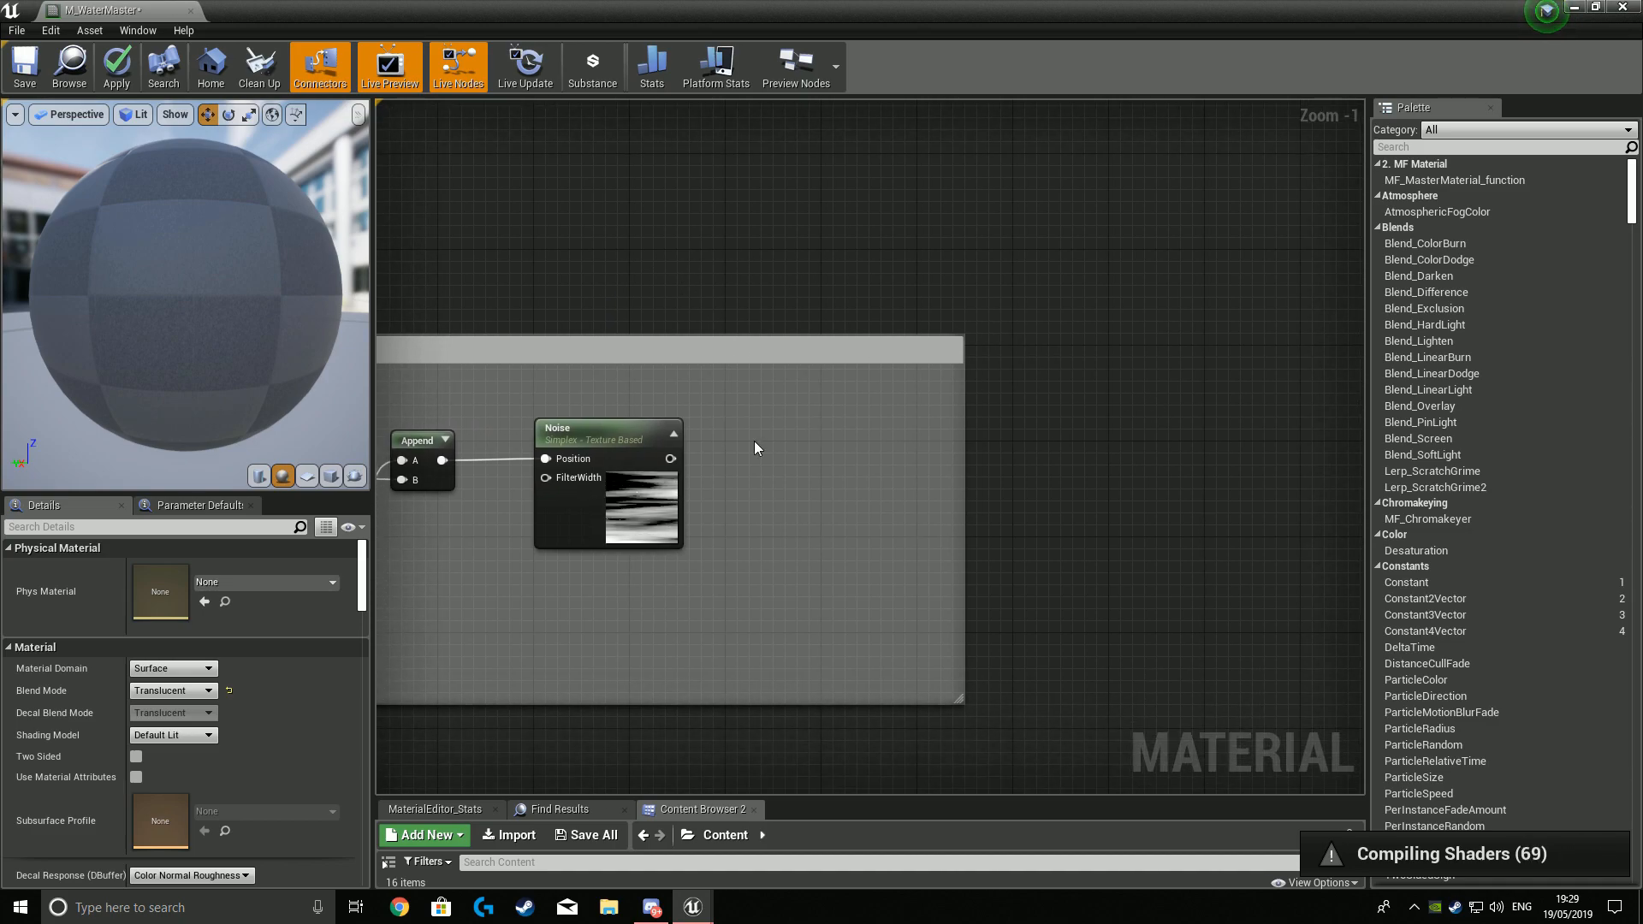
pyautogui.rightClick(754, 440)
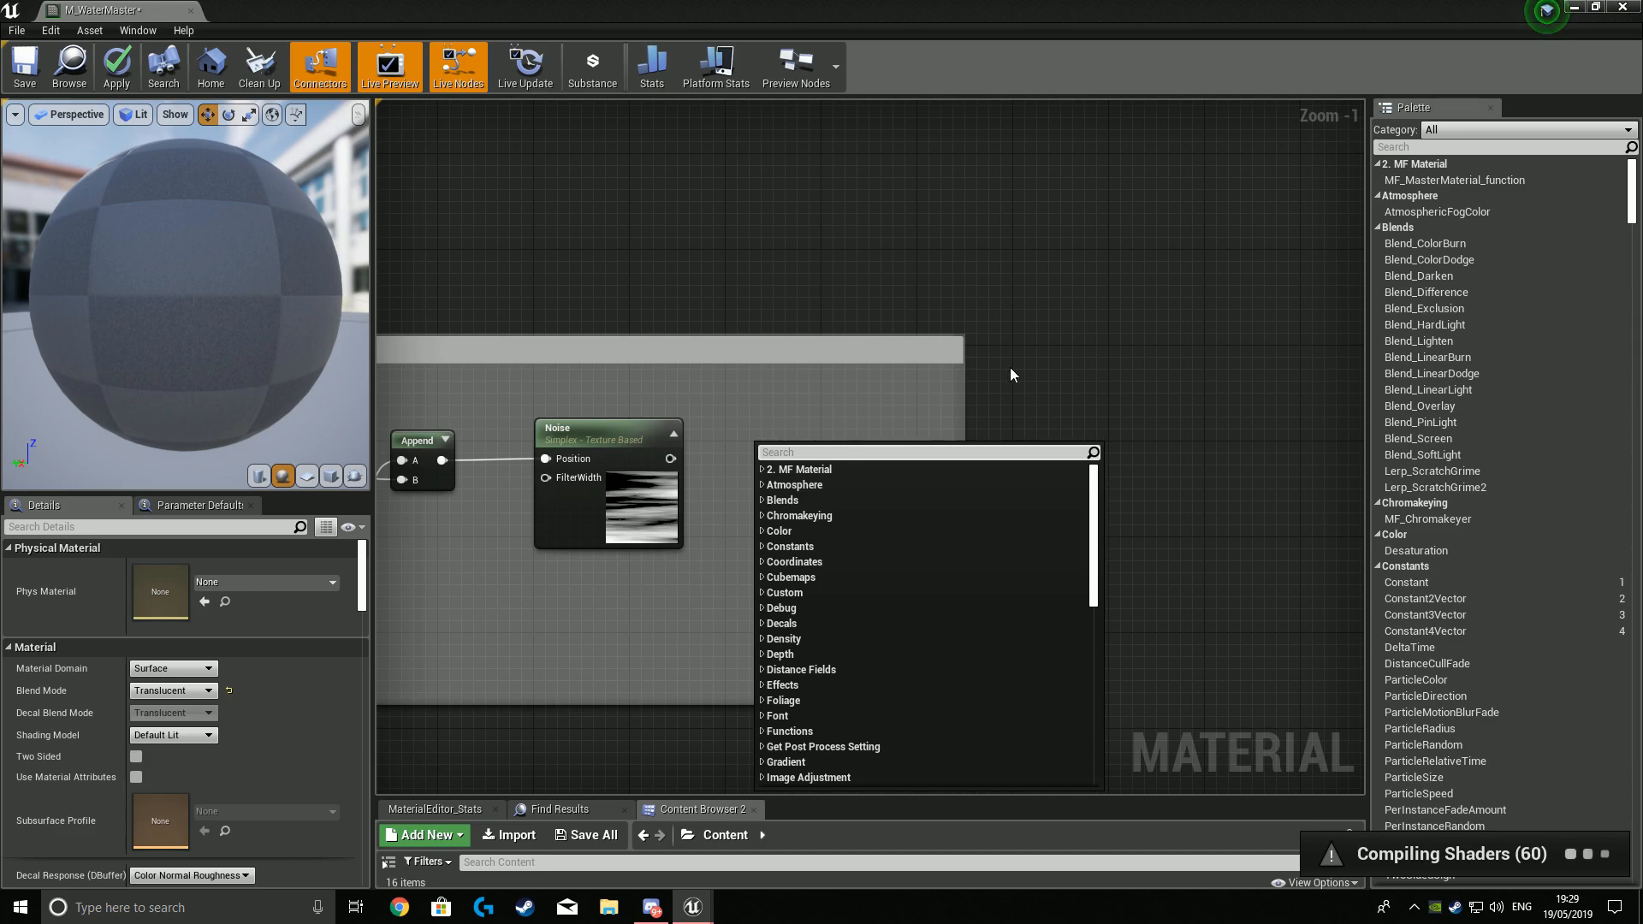
pyautogui.write('sine')
pyautogui.press('Return')
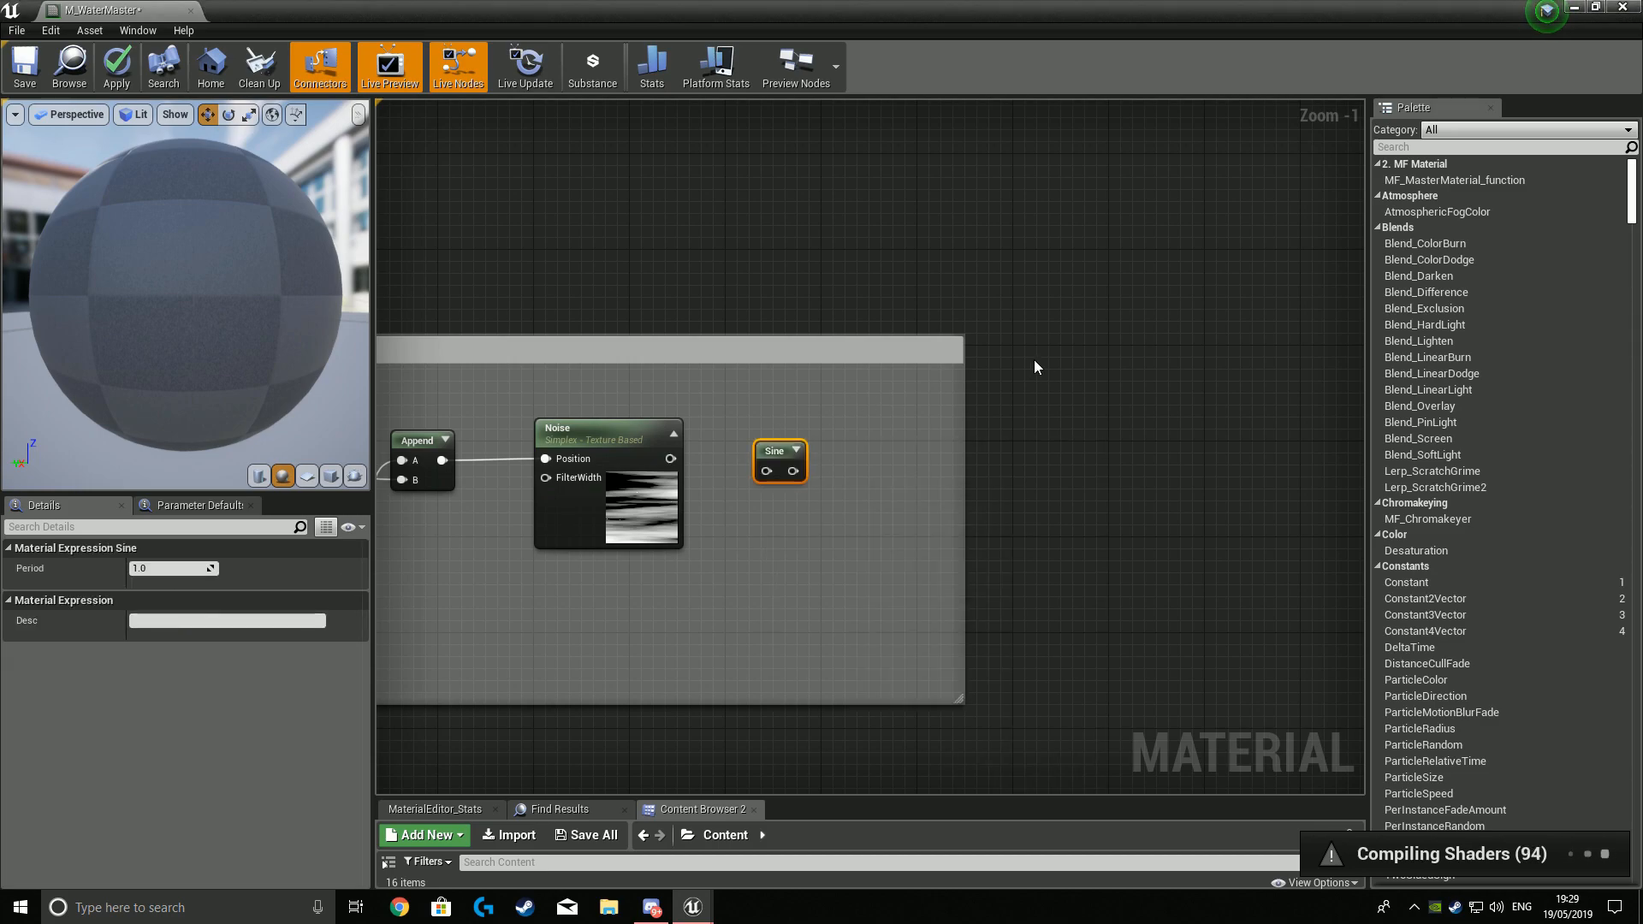
pyautogui.click(796, 450)
pyautogui.moveTo(771, 443); pyautogui.dragTo(767, 434)
pyautogui.moveTo(671, 459); pyautogui.dragTo(764, 460)
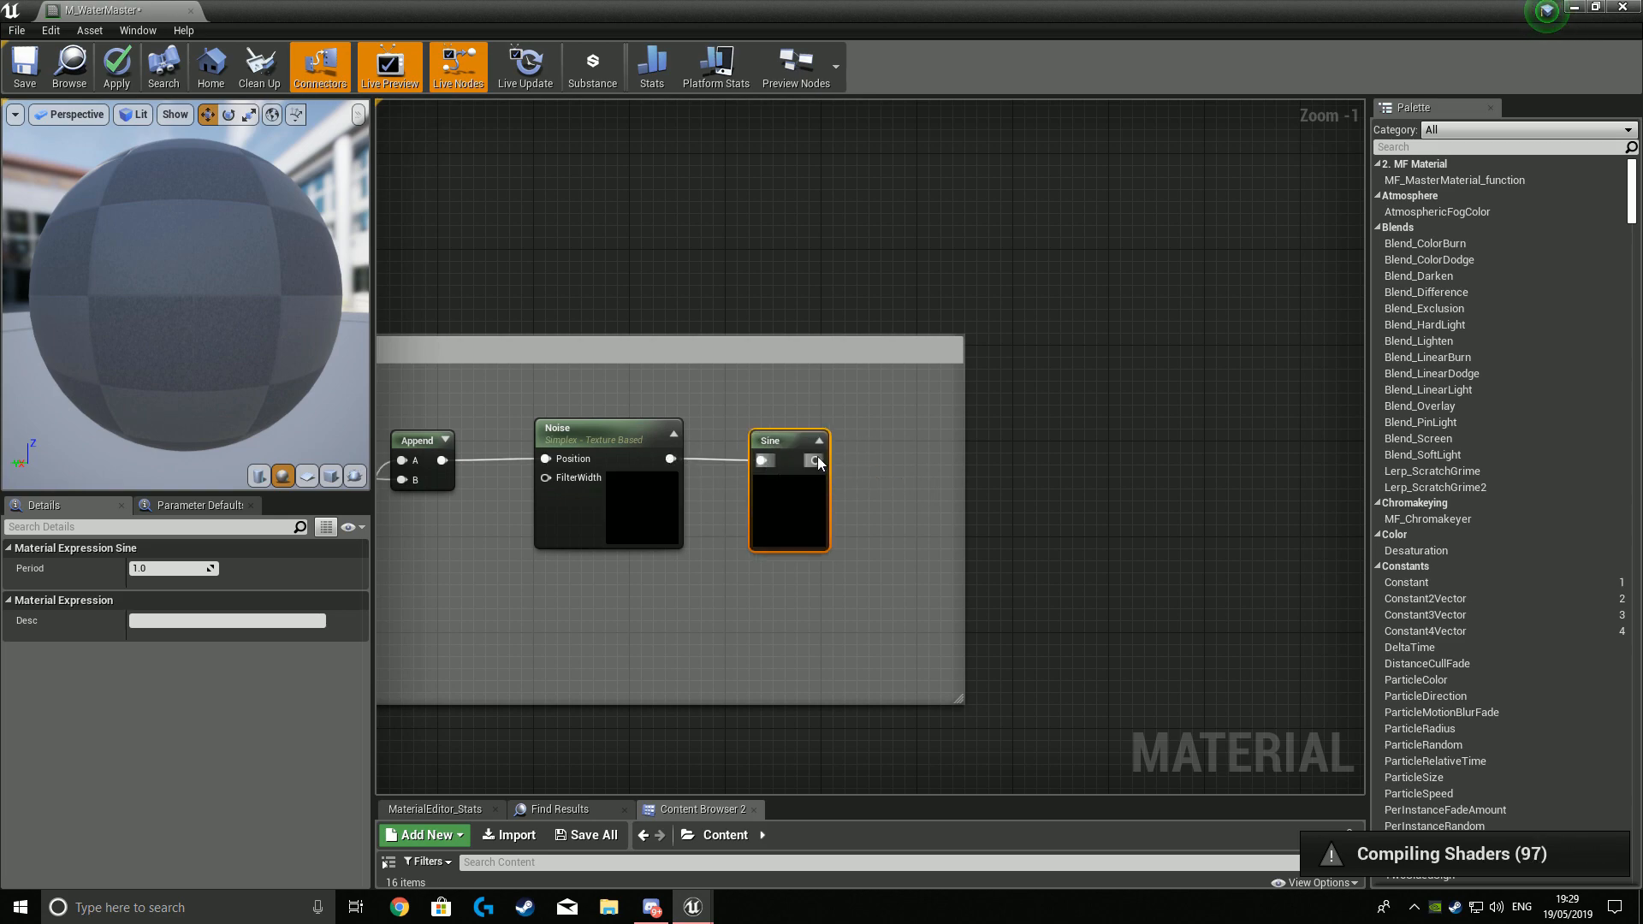
# Connect the Sine output to the B input of World Displacement's first Multiply and to the Alpha of its Lerp.
pyautogui.click(914, 465)
pyautogui.scroll(-3, 1151, 450)
pyautogui.moveTo(1250, 373); pyautogui.dragTo(930, 436, button='right')
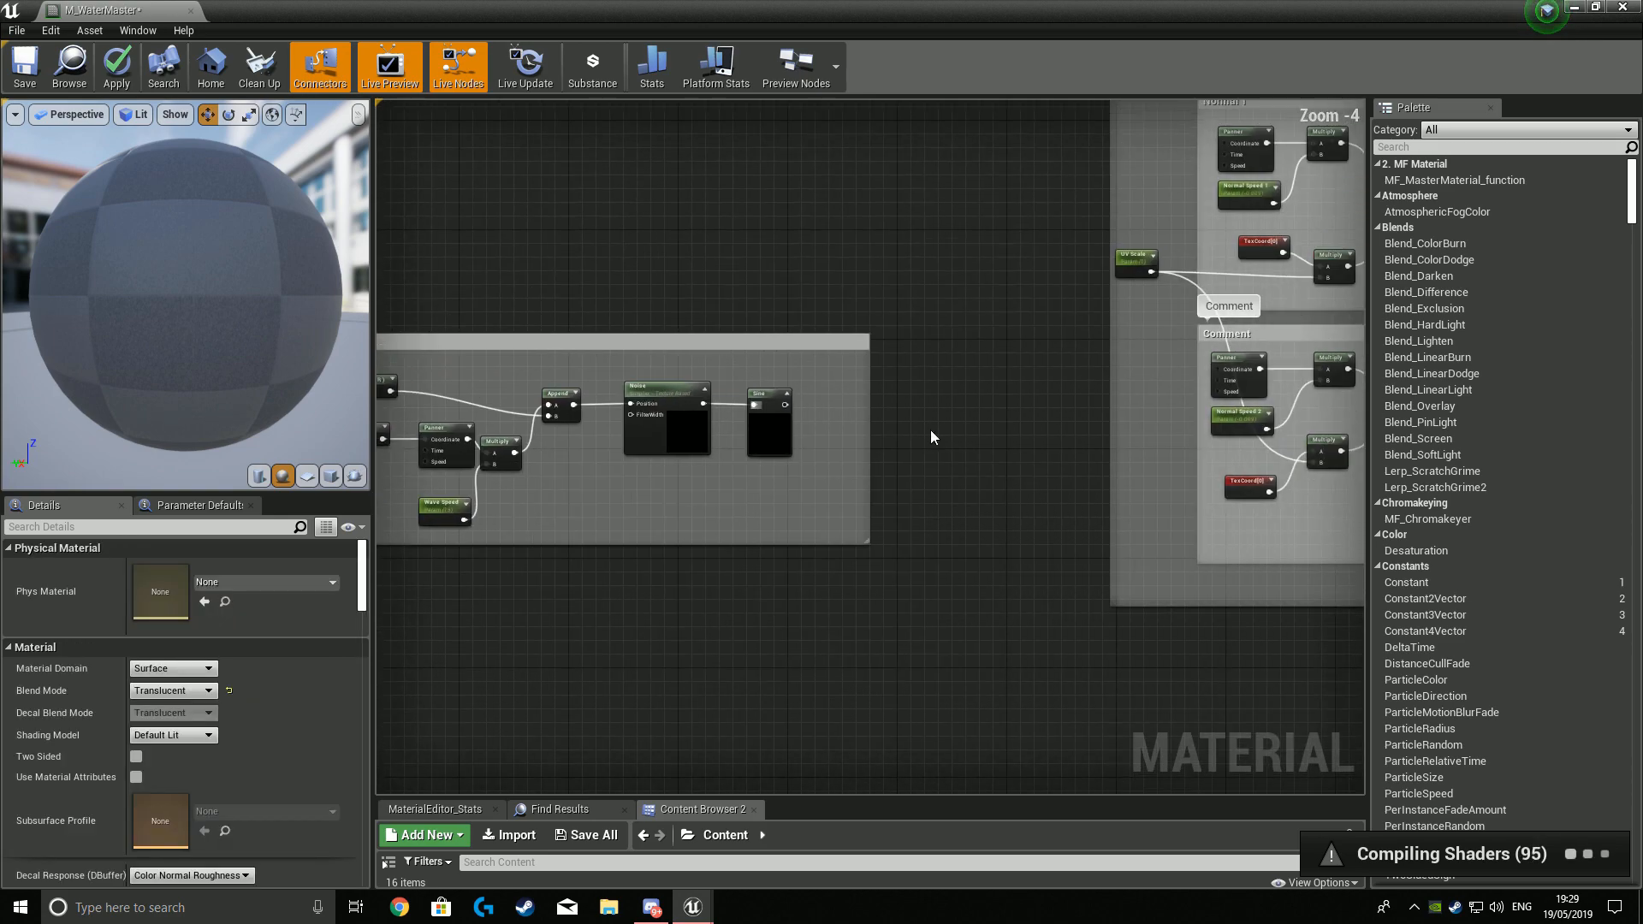
pyautogui.moveTo(784, 404); pyautogui.dragTo(869, 311)
pyautogui.moveTo(1167, 324); pyautogui.dragTo(1134, 445, button='right')
pyautogui.scroll(2, 1121, 440)
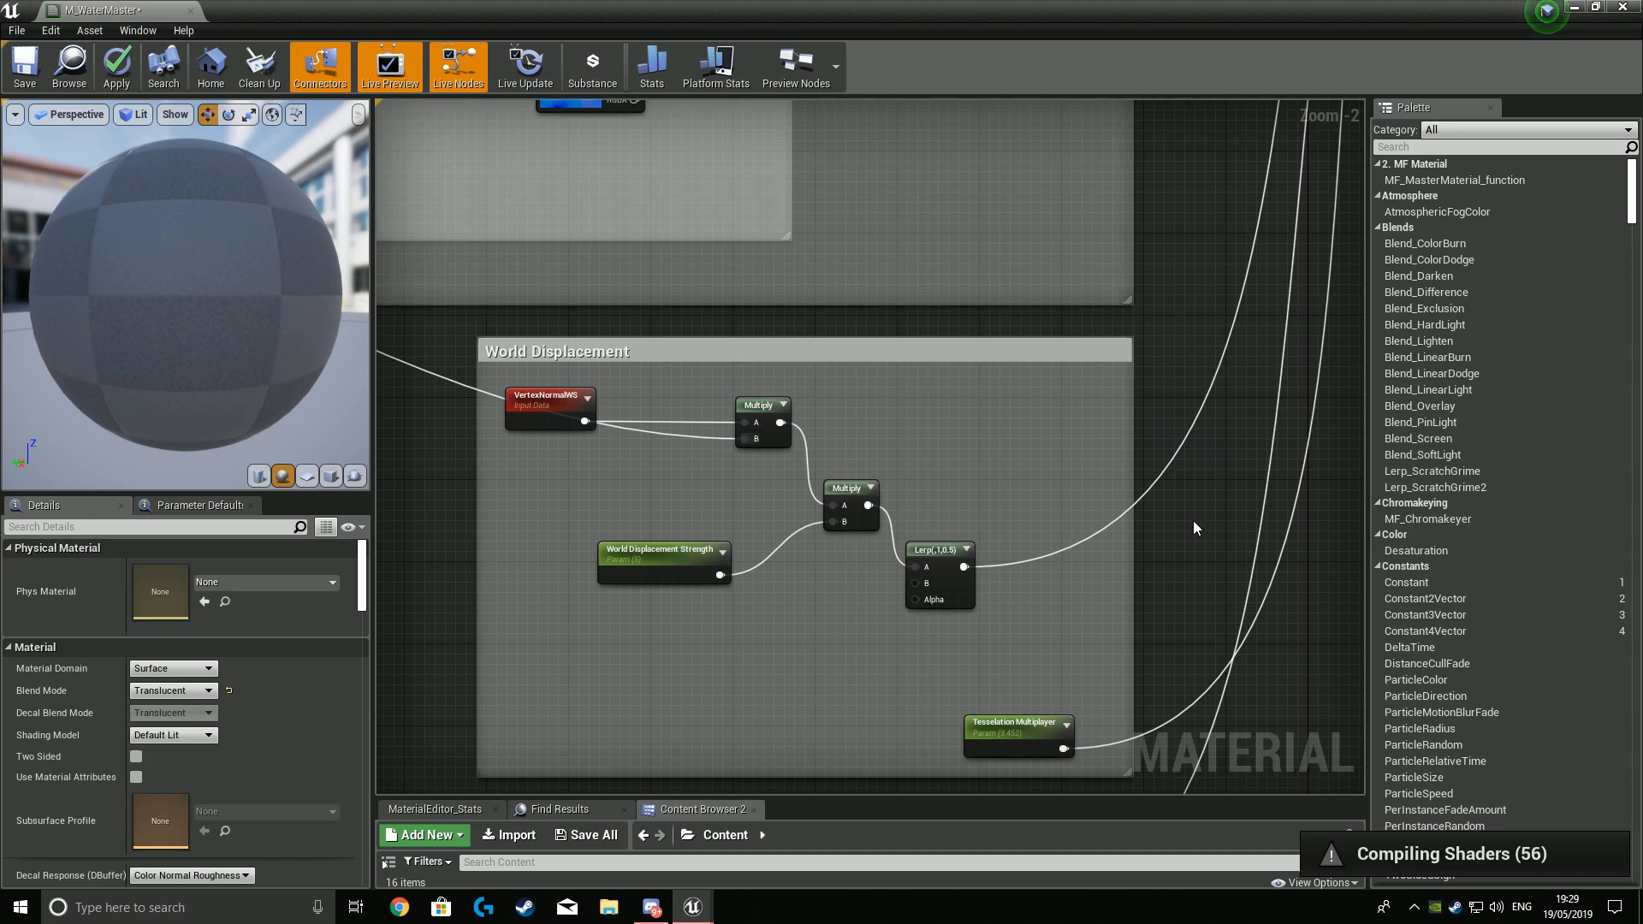
pyautogui.moveTo(921, 602); pyautogui.dragTo(488, 463)
# Move the Wave Features group down so it lines up with the World Displacement group.
pyautogui.scroll(-6, 1055, 474)
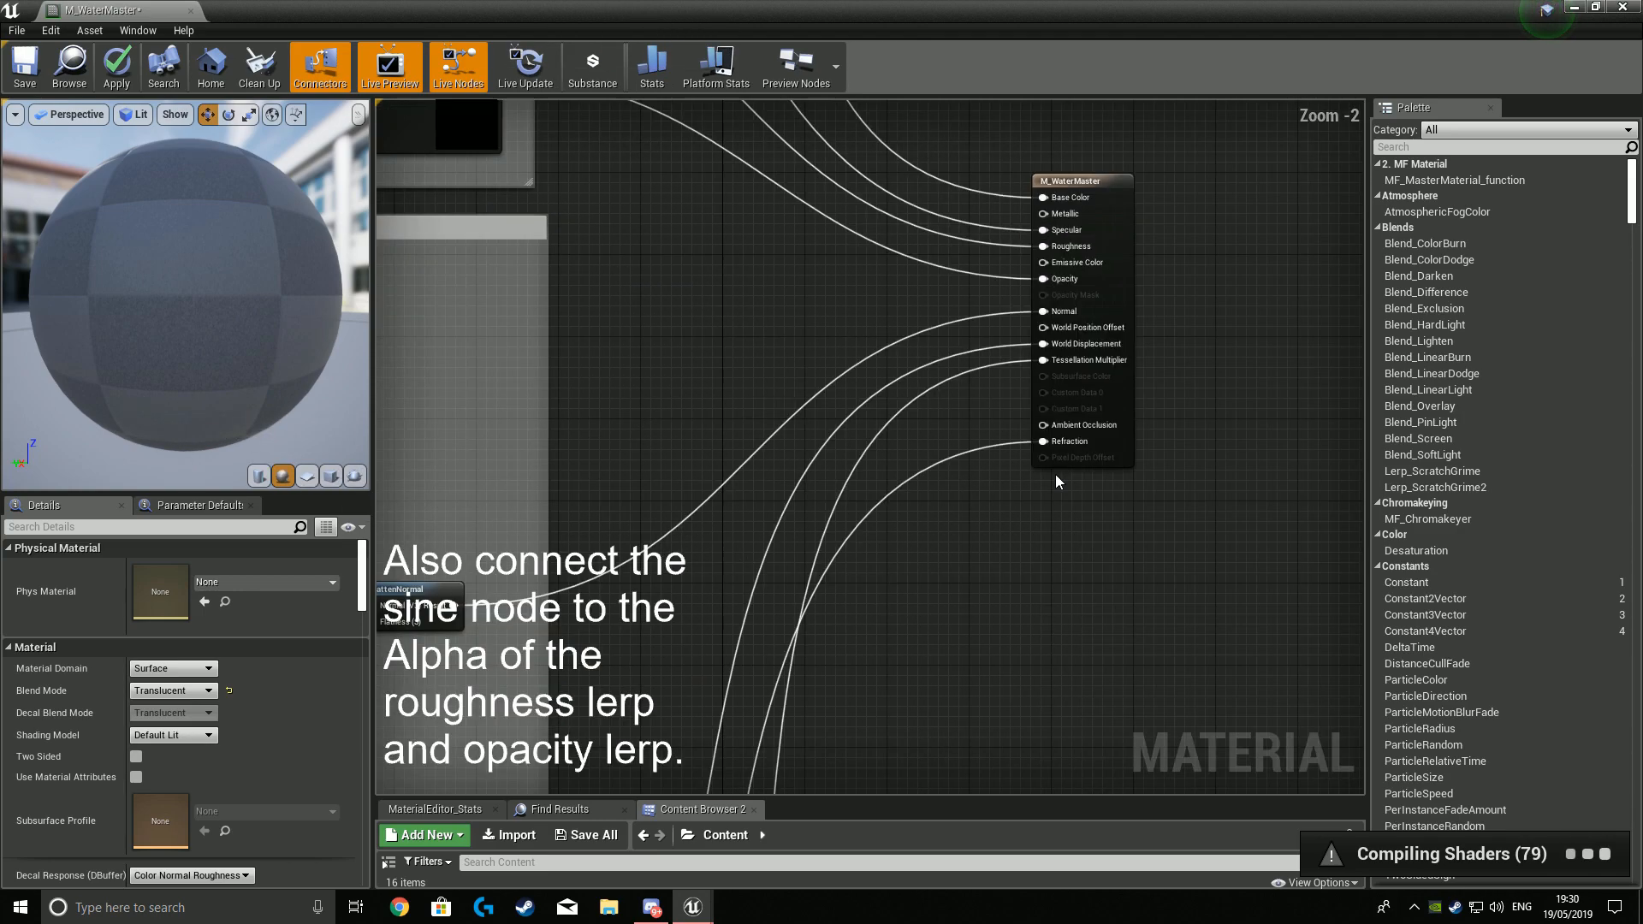
pyautogui.moveTo(1021, 577); pyautogui.dragTo(1080, 465, button='right')
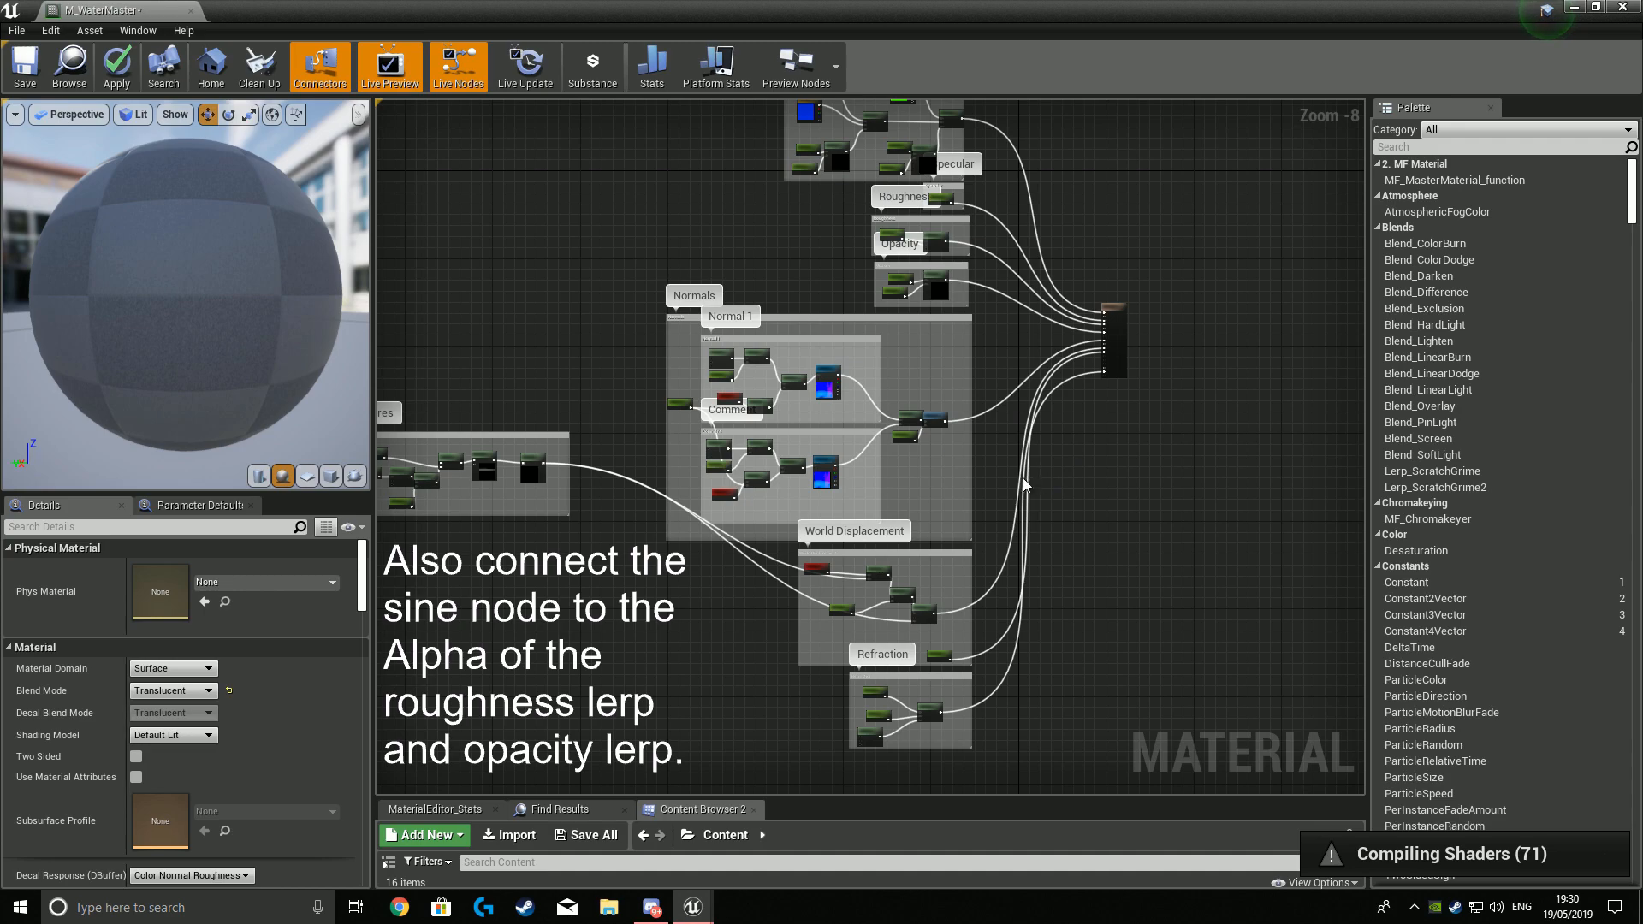
pyautogui.moveTo(602, 421); pyautogui.dragTo(727, 371, button='right')
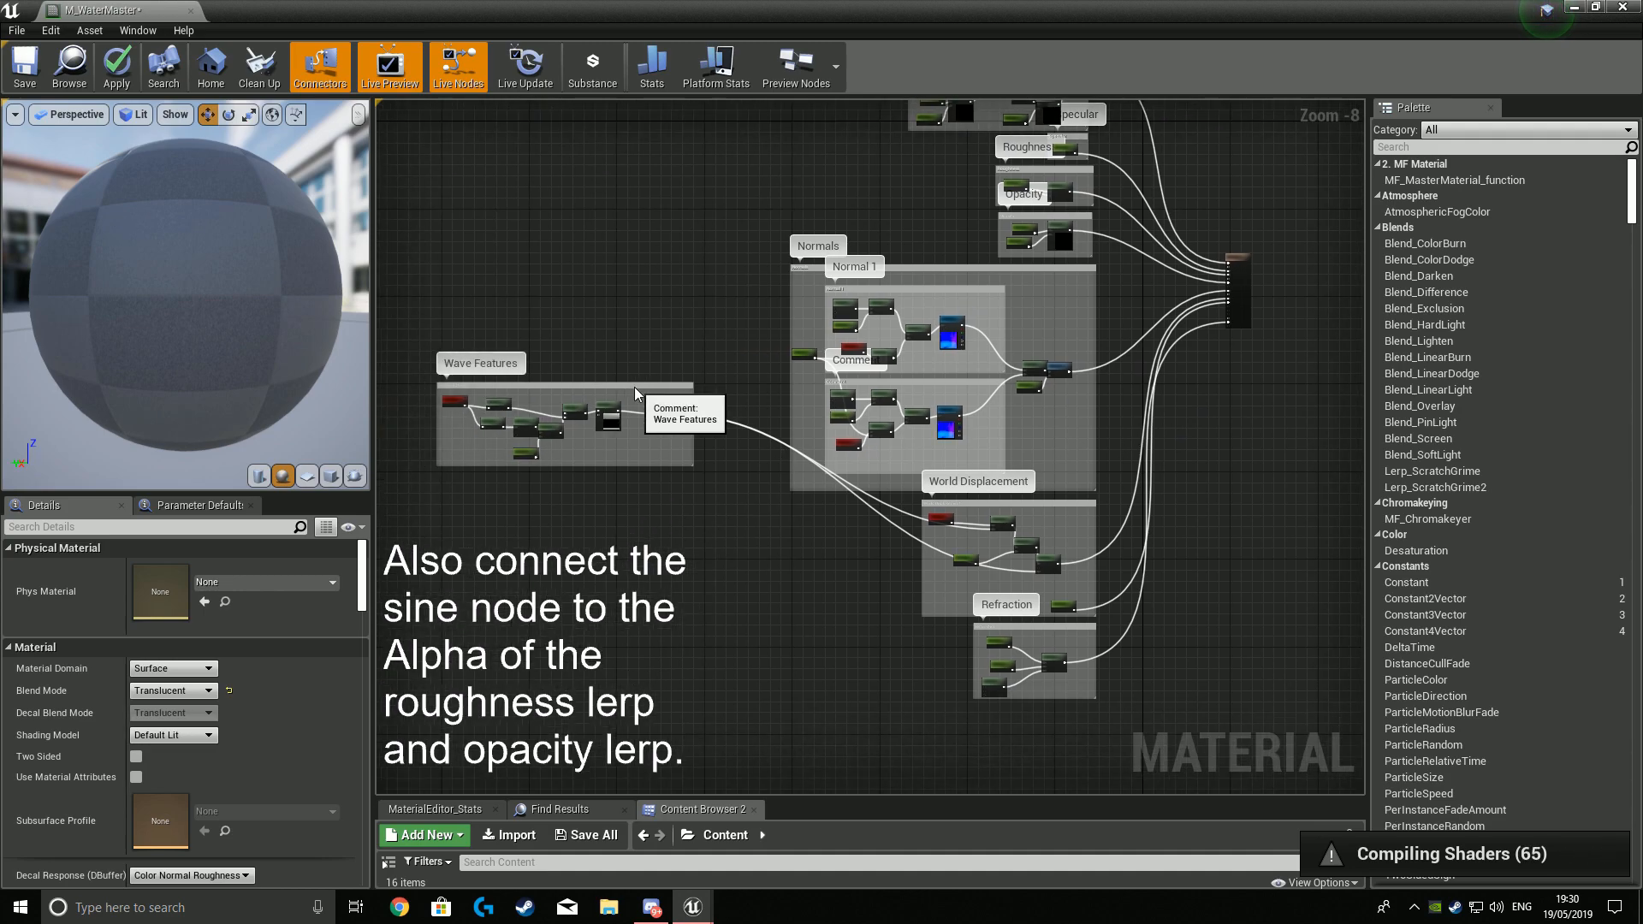
pyautogui.click(666, 395)
pyautogui.moveTo(666, 394); pyautogui.dragTo(634, 529)
pyautogui.click(645, 485)
pyautogui.moveTo(647, 477)
pyautogui.mouseDown(button='right')
pyautogui.moveTo(733, 469)
pyautogui.moveTo(662, 474)
pyautogui.mouseUp(button='right')
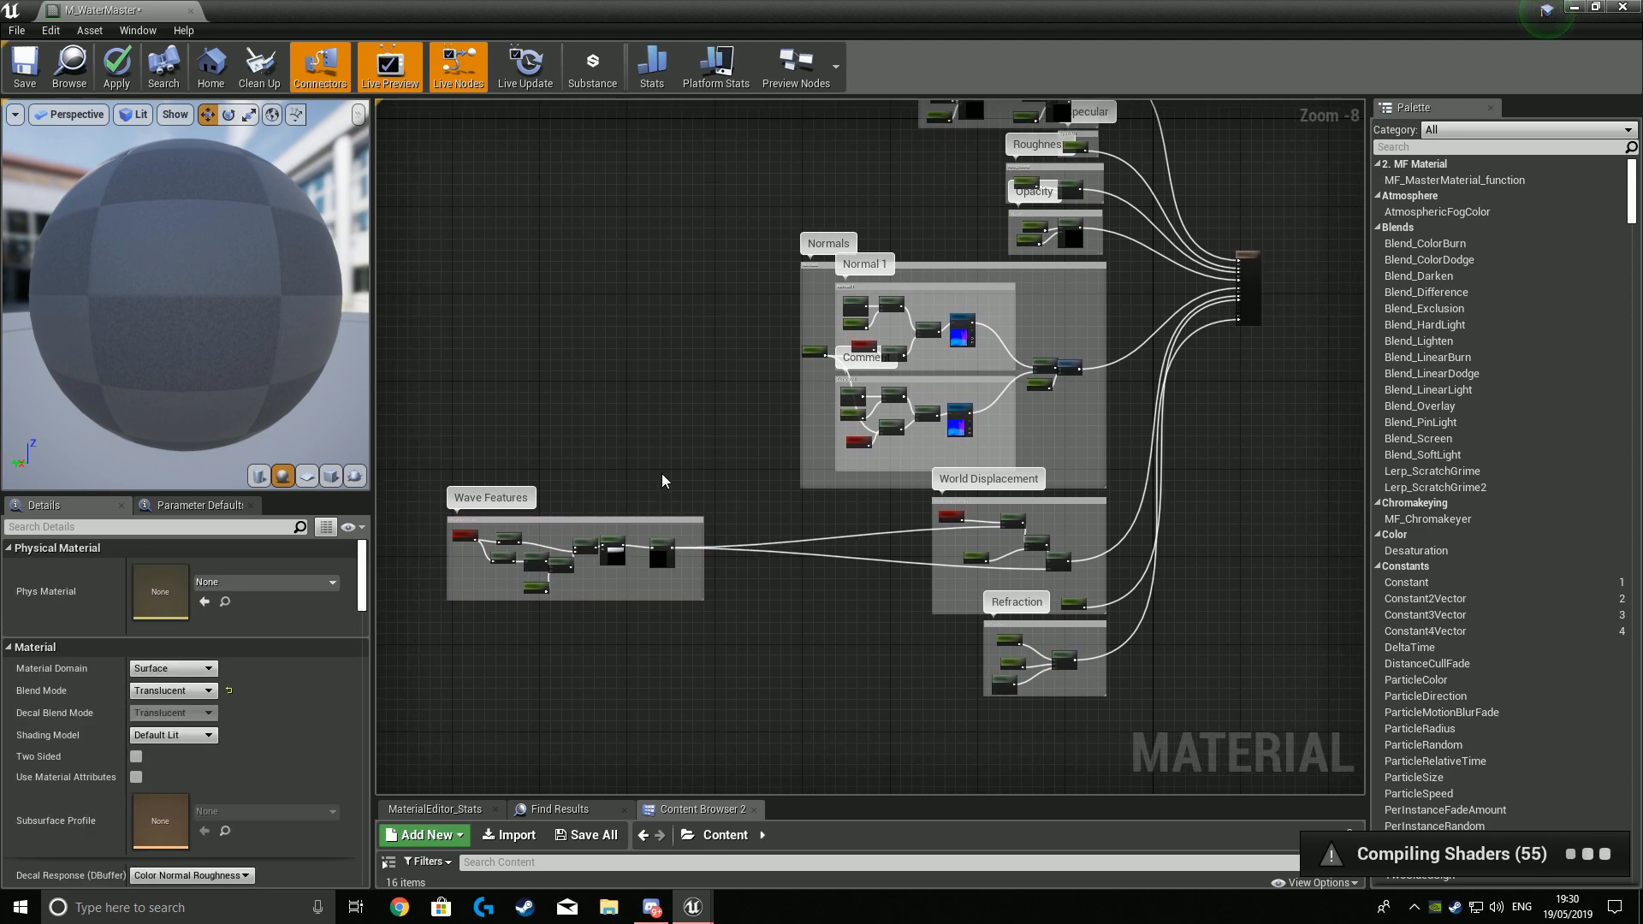
# Apply the material changes, check the water on the preview sphere, and save M_WaterMaster.
pyautogui.scroll(1, 674, 472)
pyautogui.click(116, 67)
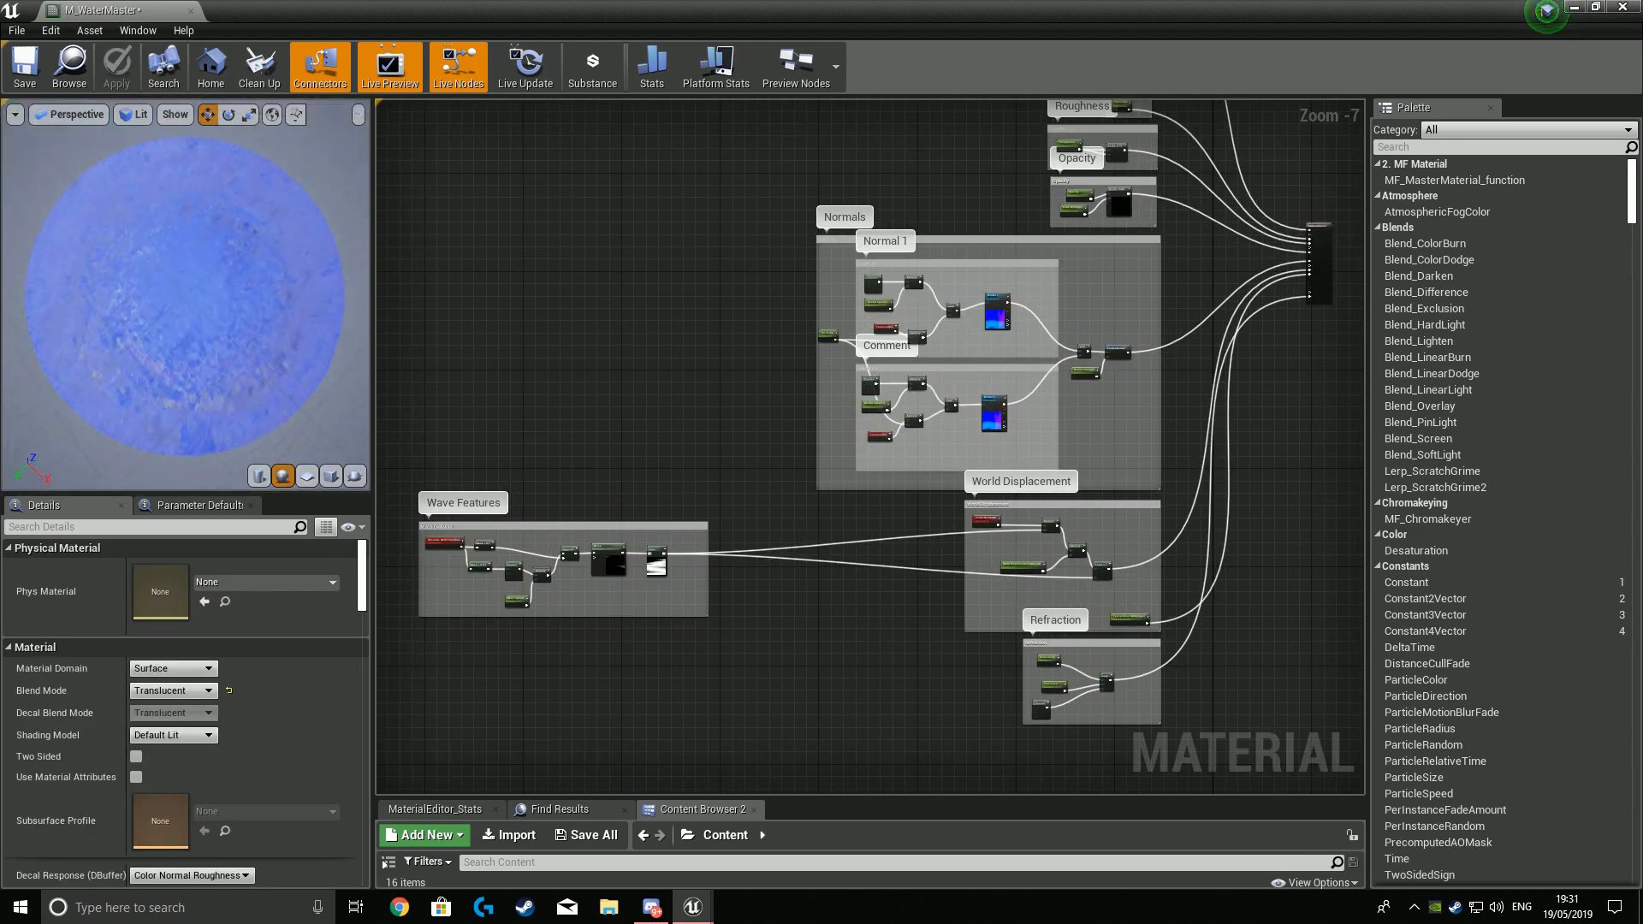
pyautogui.moveTo(186, 295)
pyautogui.mouseDown()
pyautogui.moveTo(162, 342)
pyautogui.moveTo(77, 265)
pyautogui.moveTo(265, 308)
pyautogui.moveTo(213, 295)
pyautogui.mouseUp()
pyautogui.click(24, 68)
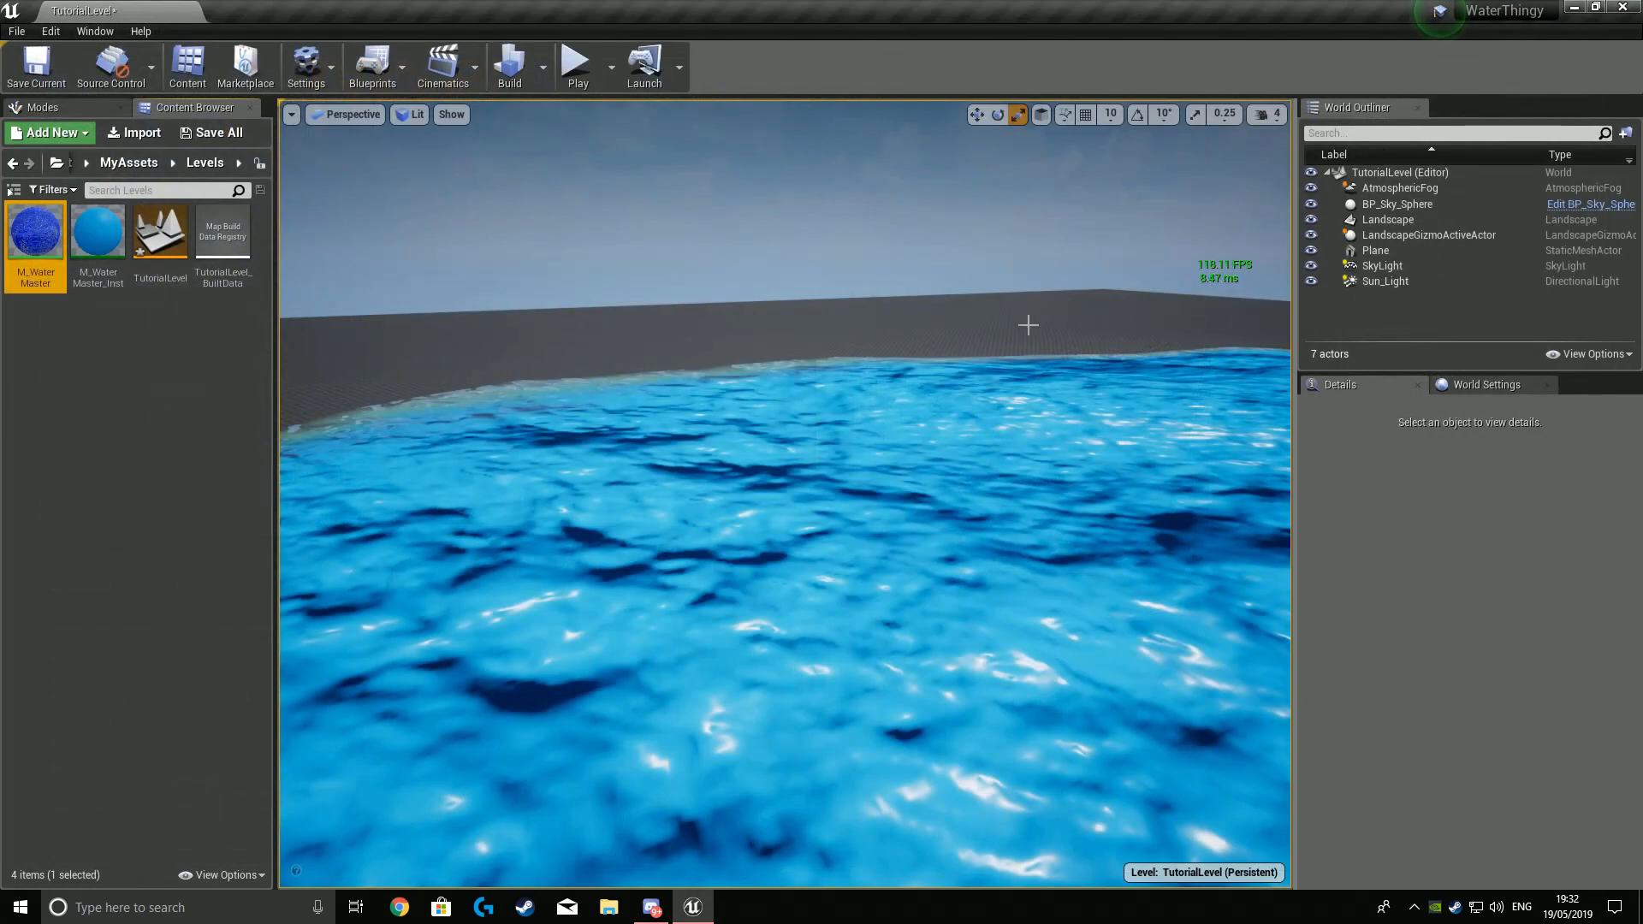
# Assign the M_WaterMaster_Inst material instance to the water plane in the TutorialLevel viewport.
pyautogui.moveTo(1026, 322); pyautogui.dragTo(1026, 322, button='right')
pyautogui.moveTo(898, 531); pyautogui.dragTo(896, 532, button='right')
pyautogui.click(90, 248)
pyautogui.moveTo(89, 259); pyautogui.dragTo(623, 401)
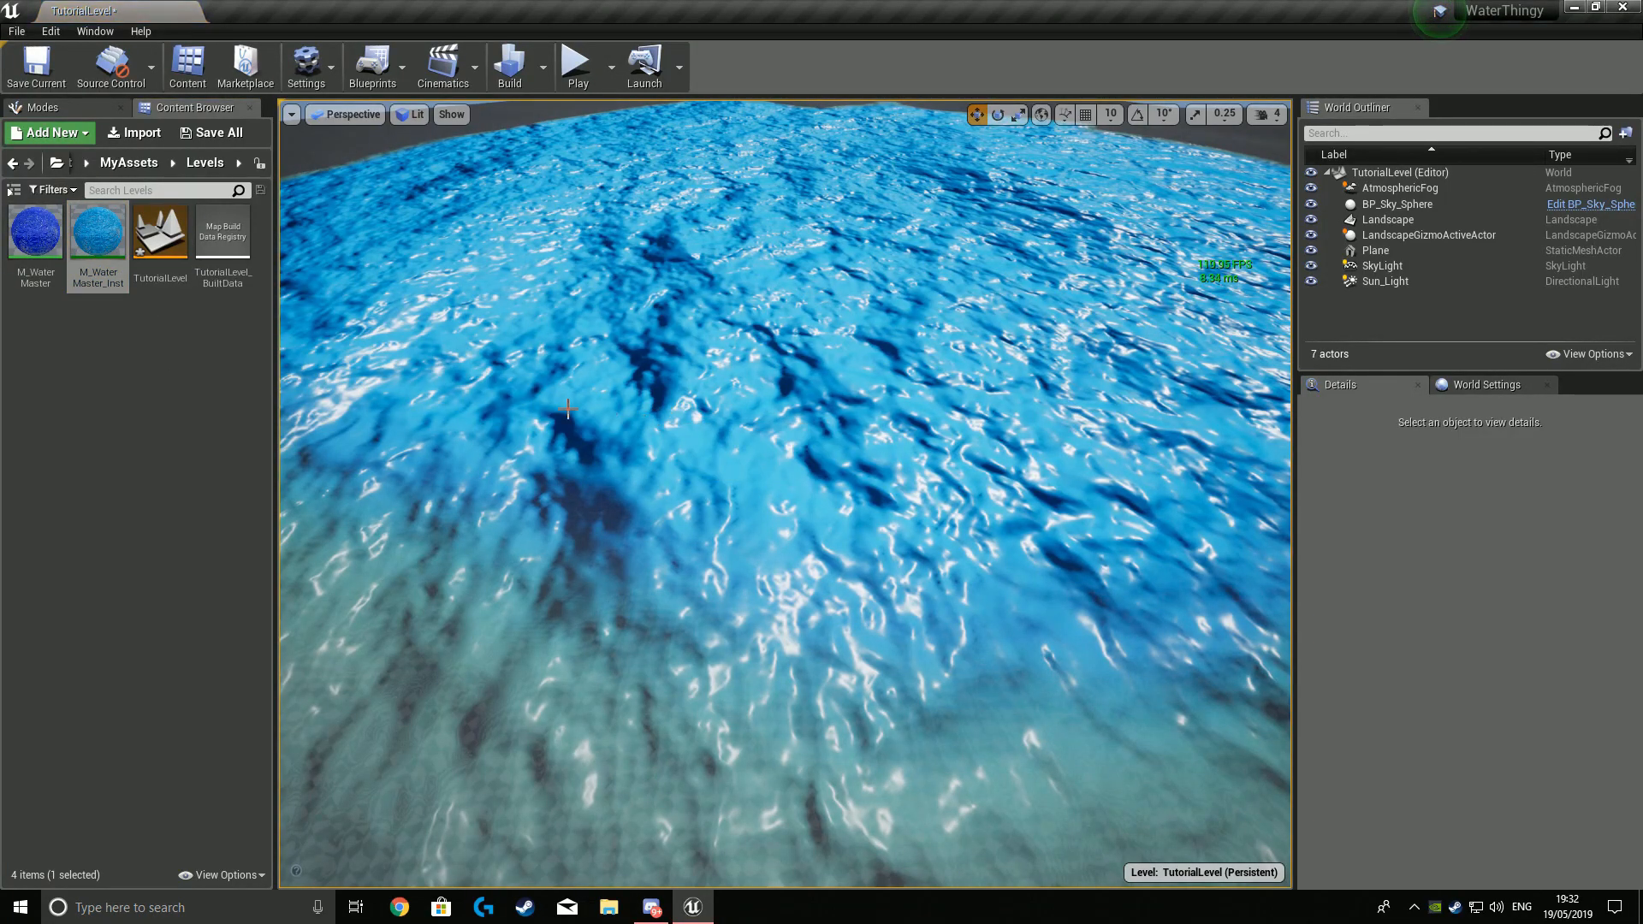
# Open M_WaterMaster_Inst and enable overrides for Edge Fade Distance, Edge Opacity, Foam Fade Distance and every parameter in the Normal group.
pyautogui.doubleClick(83, 242)
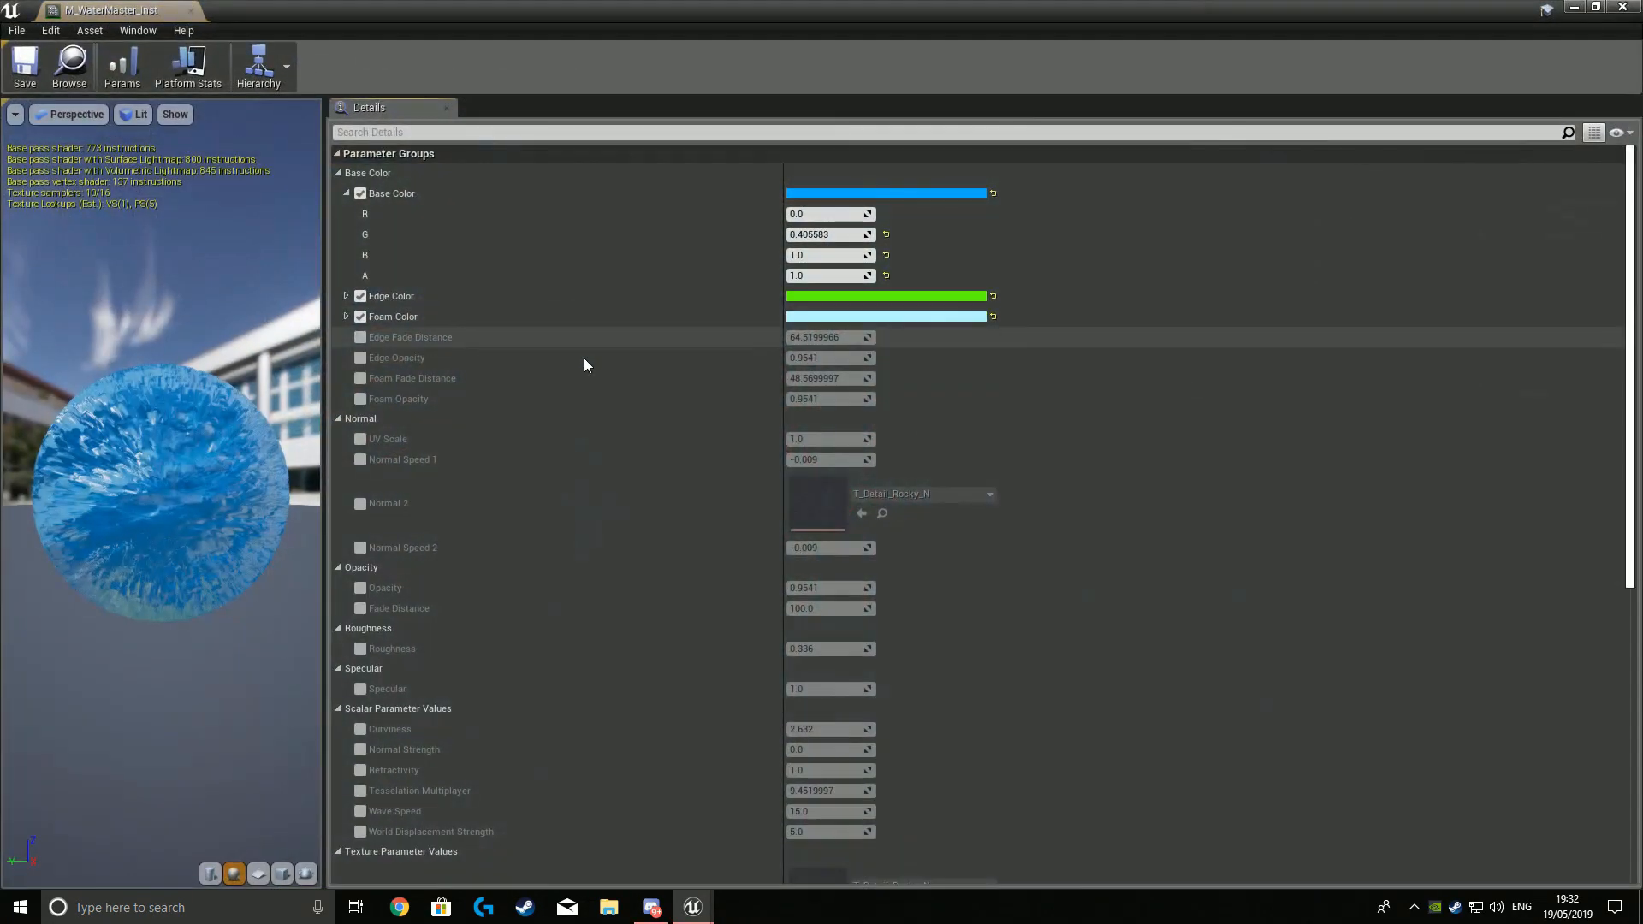
pyautogui.click(359, 337)
pyautogui.click(360, 358)
pyautogui.click(361, 378)
pyautogui.click(361, 439)
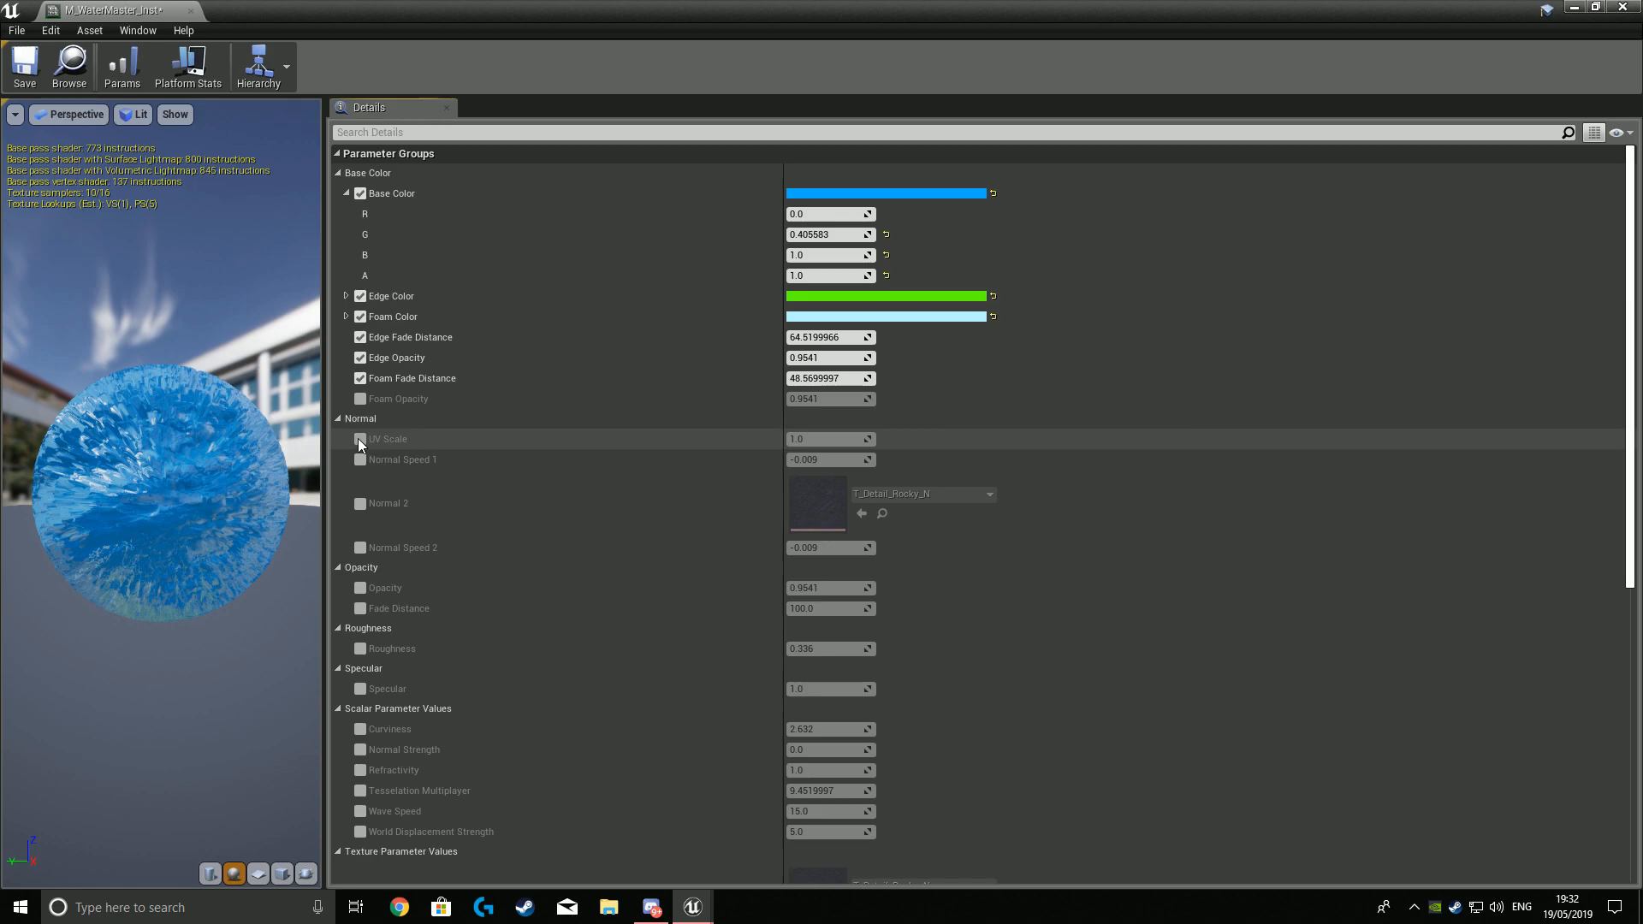
pyautogui.click(361, 459)
pyautogui.click(360, 504)
pyautogui.click(360, 547)
# Enable the Opacity, Fade Distance, Roughness and Specular overrides, plus all scalar parameters from Curviness to World Displacement Strength.
pyautogui.click(360, 588)
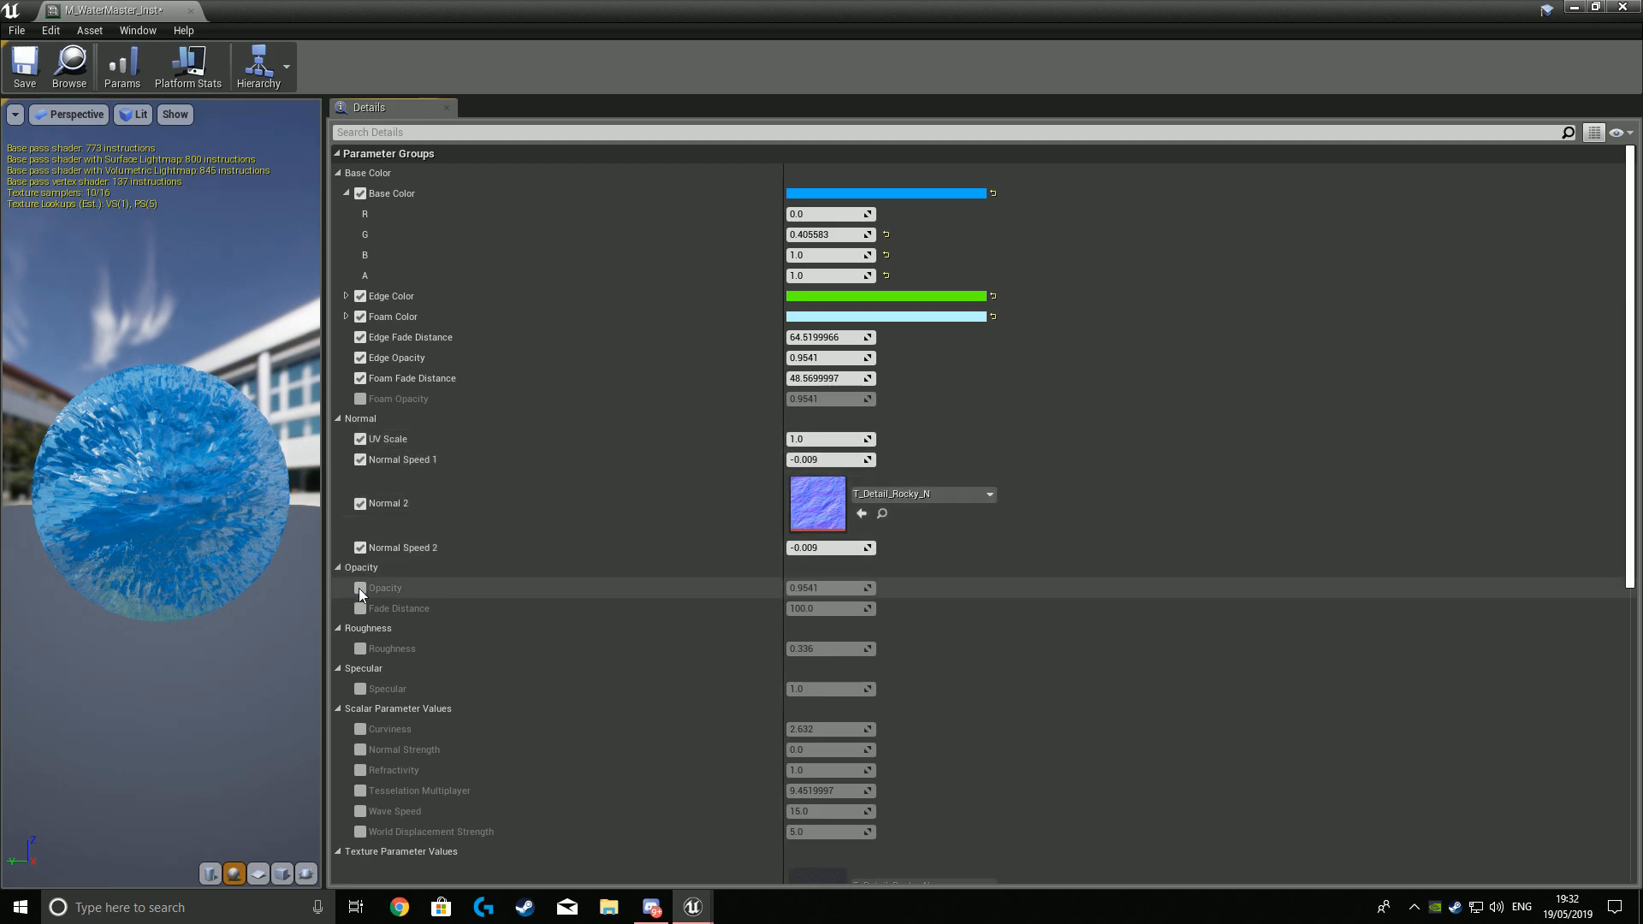
pyautogui.click(360, 608)
pyautogui.click(360, 608)
pyautogui.click(360, 649)
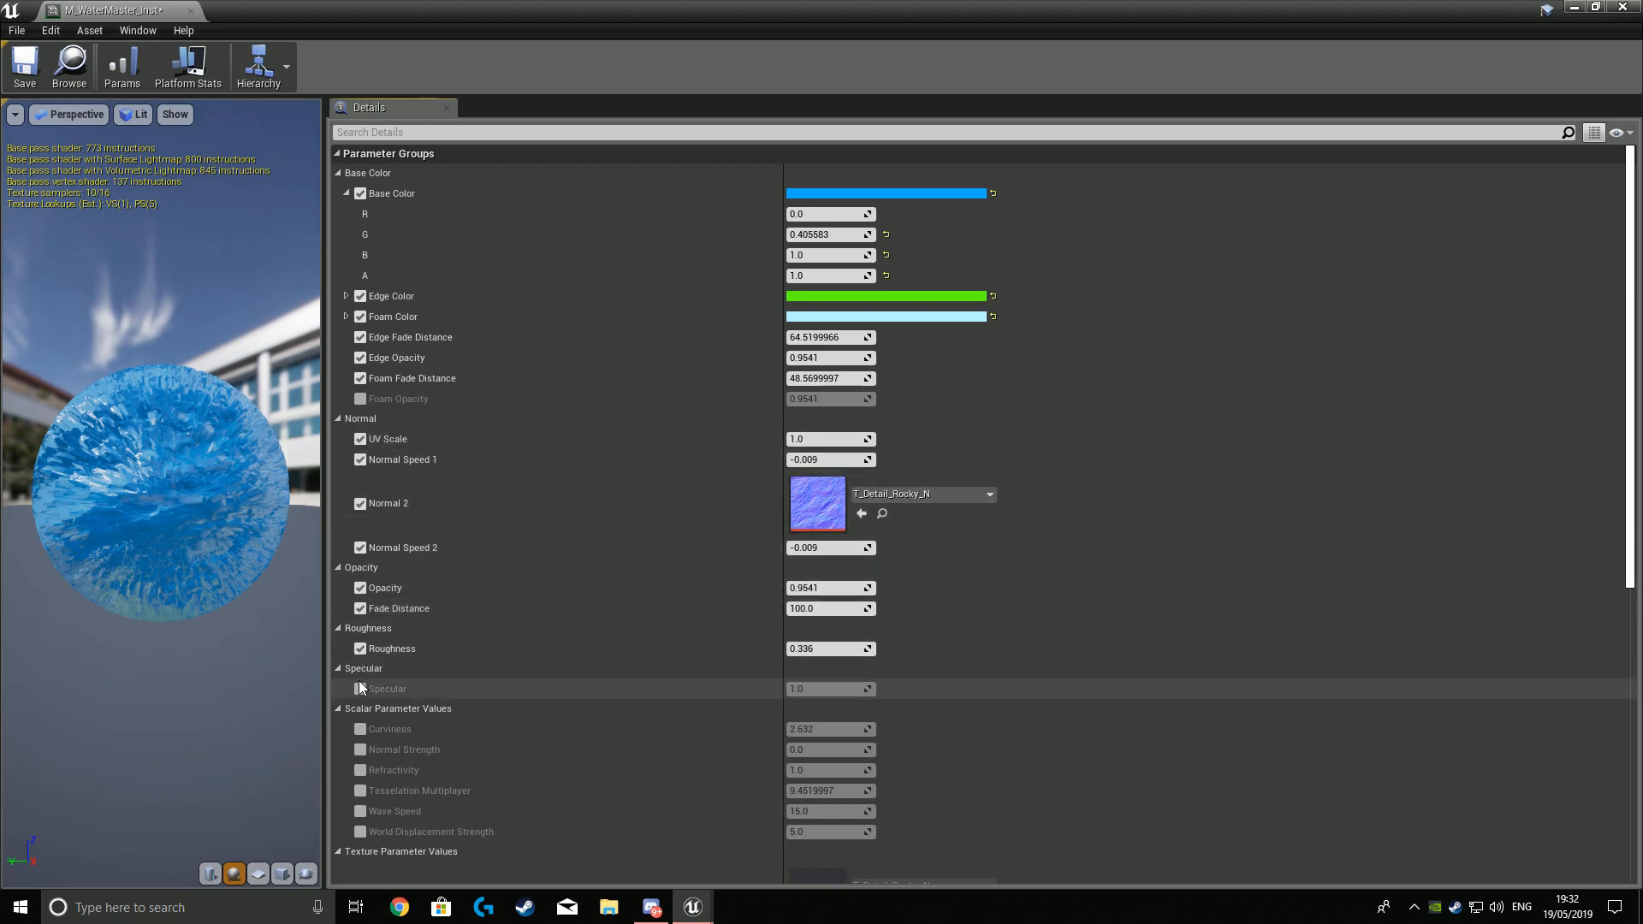
pyautogui.click(360, 689)
pyautogui.click(360, 729)
pyautogui.click(360, 749)
pyautogui.click(360, 770)
pyautogui.click(360, 791)
pyautogui.click(360, 811)
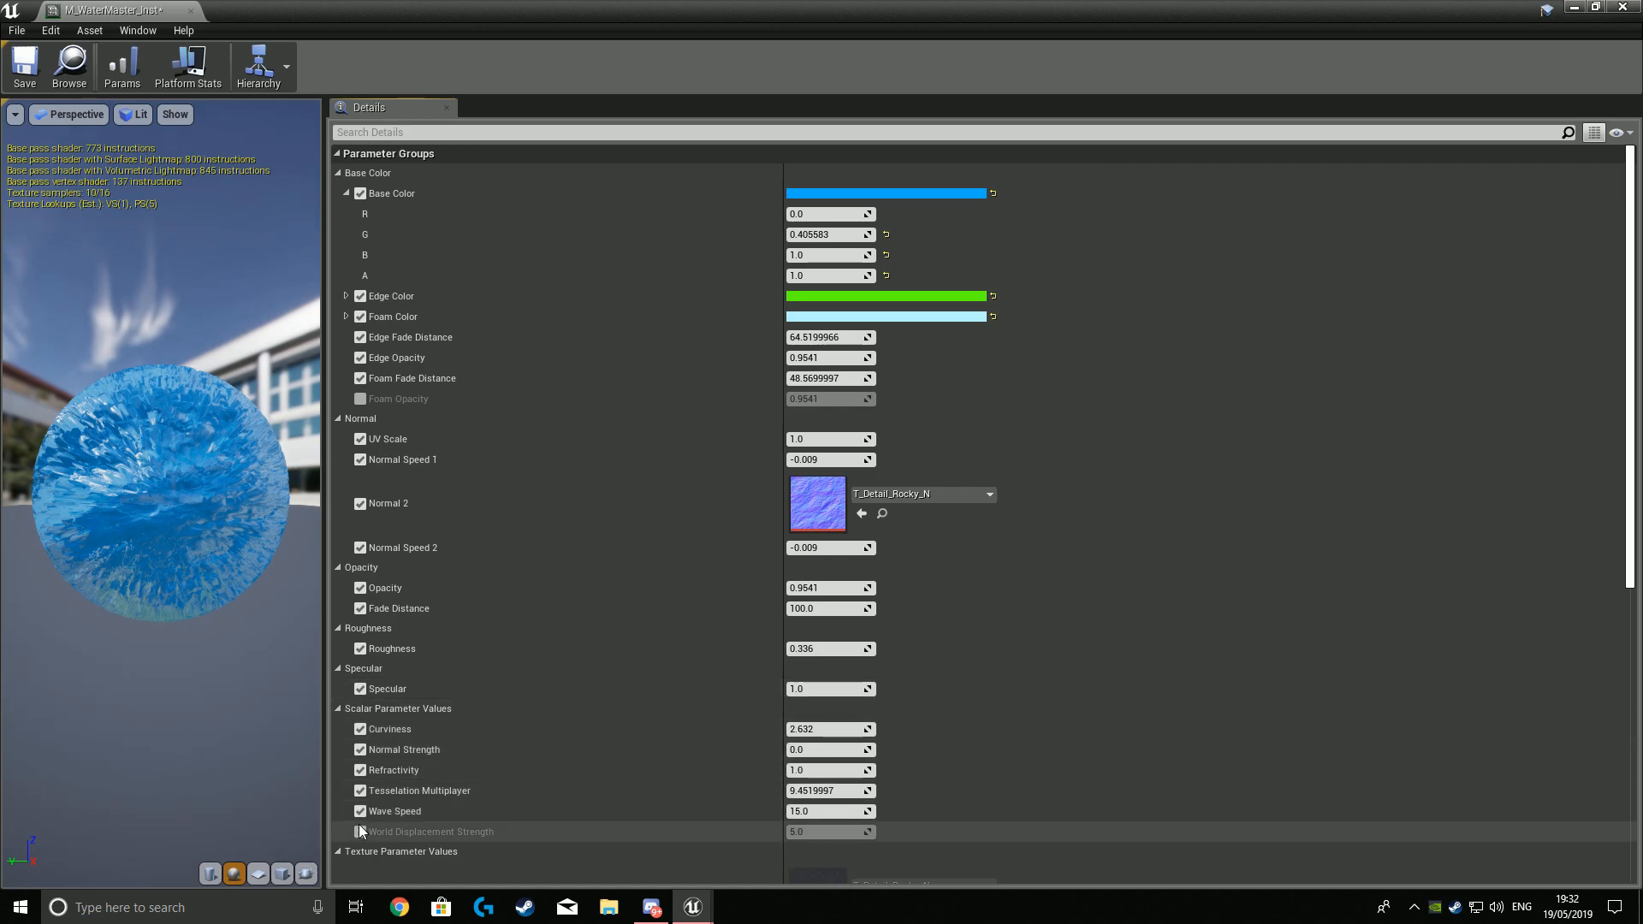
pyautogui.click(360, 831)
# Check the instance's parameter list for remaining disabled overrides and enable Foam Opacity.
pyautogui.scroll(-5, 360, 831)
pyautogui.scroll(3, 411, 774)
pyautogui.scroll(-8, 411, 774)
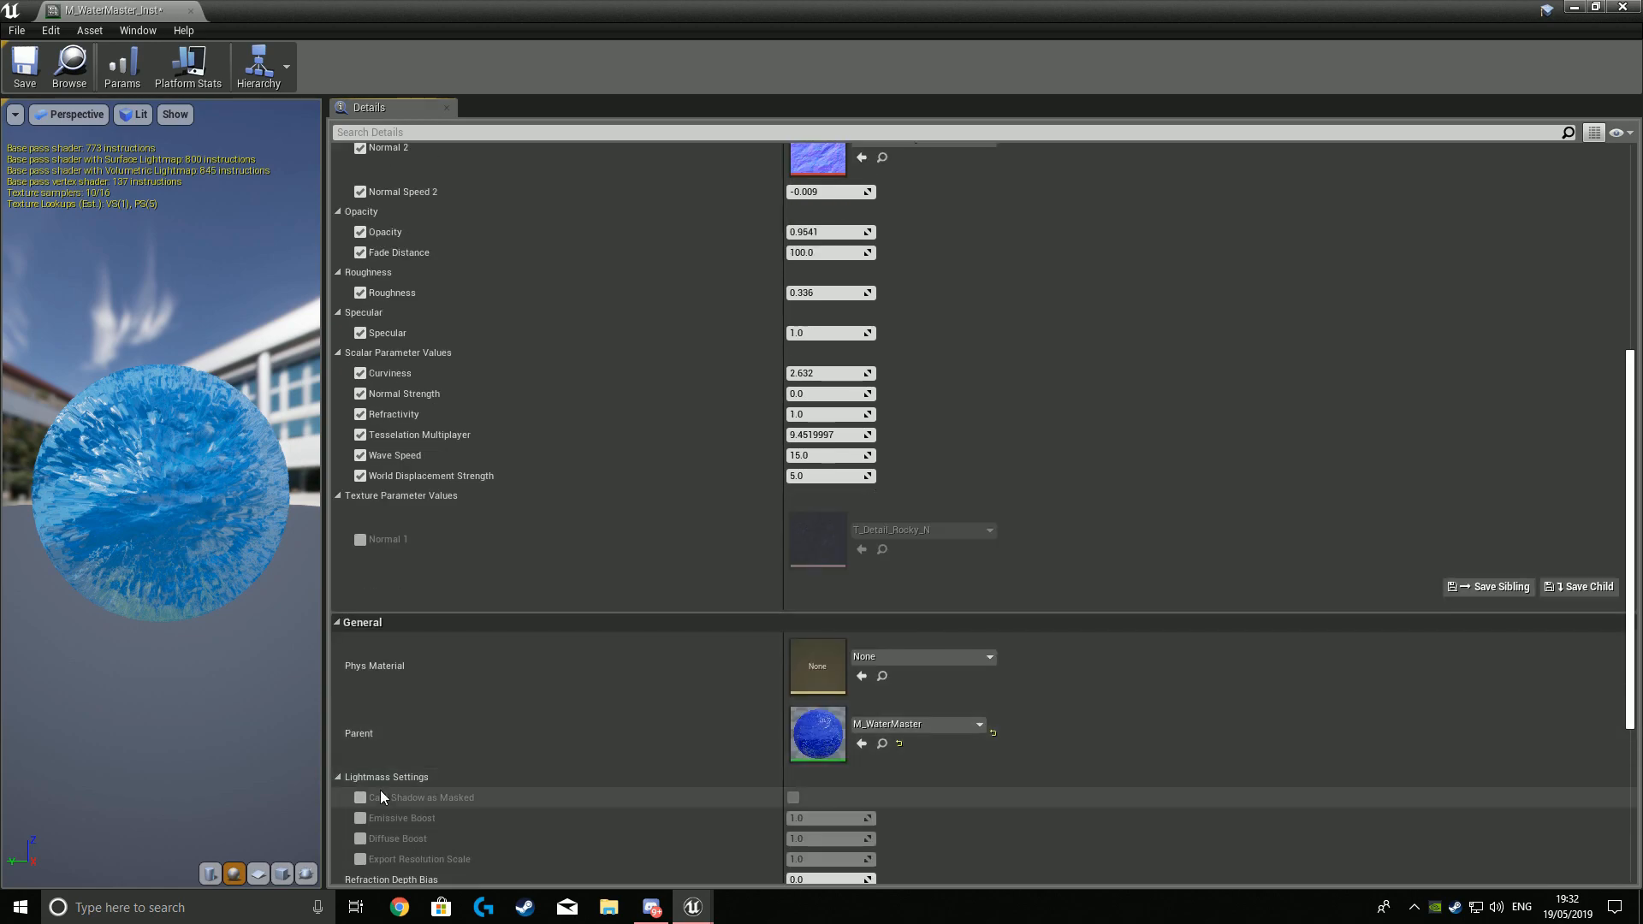
pyautogui.scroll(6, 402, 777)
pyautogui.scroll(3, 399, 774)
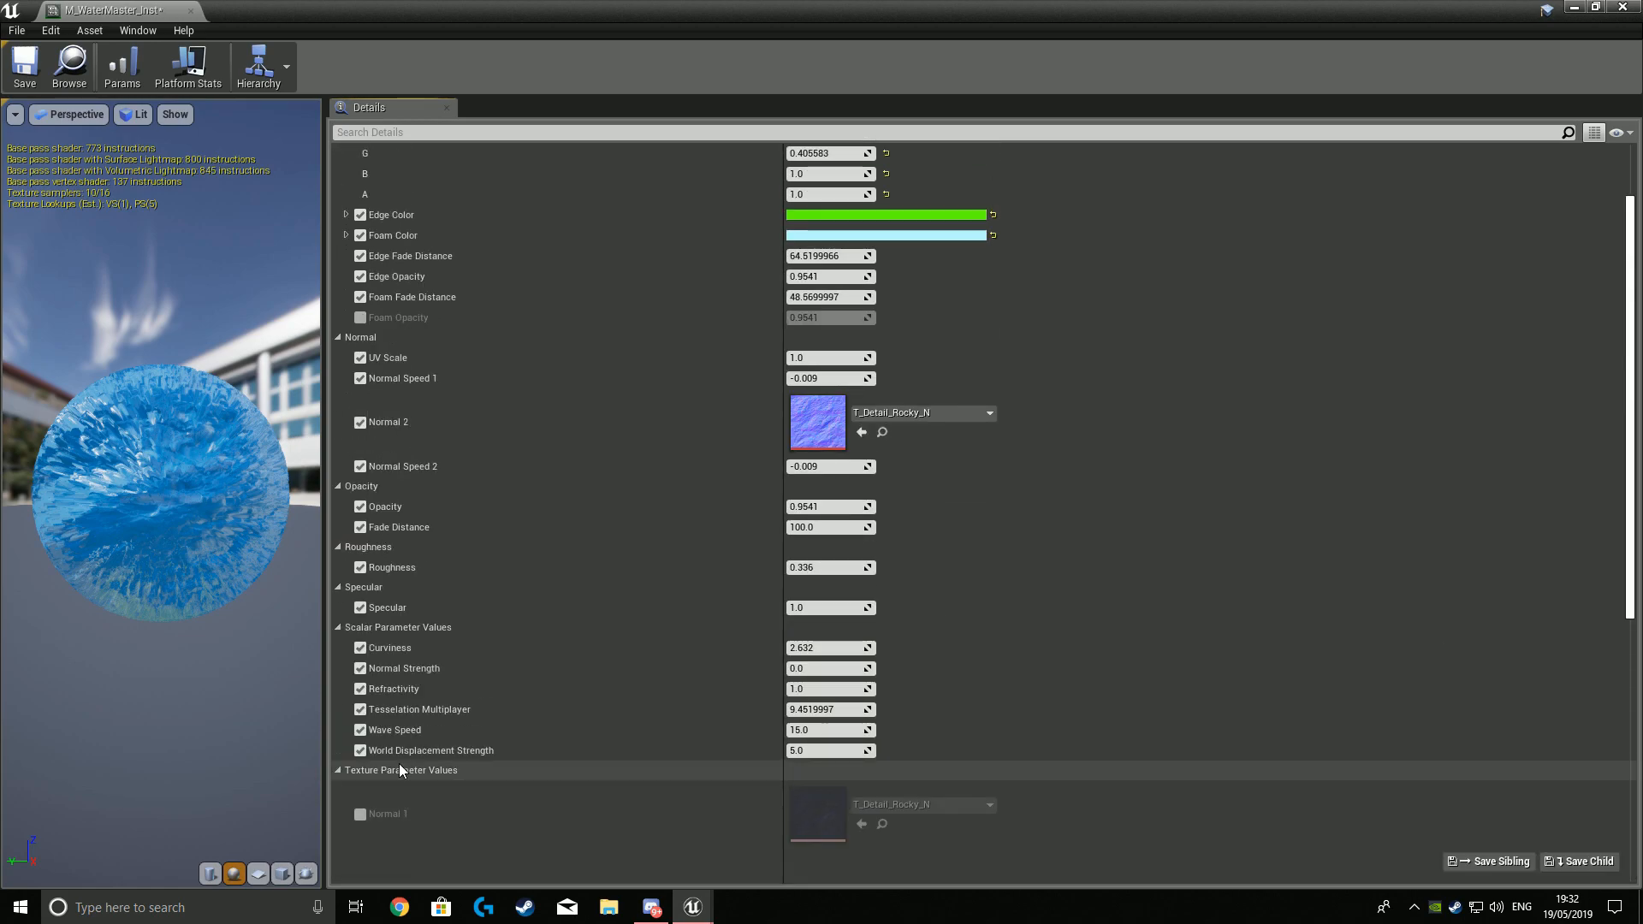
pyautogui.scroll(2, 400, 770)
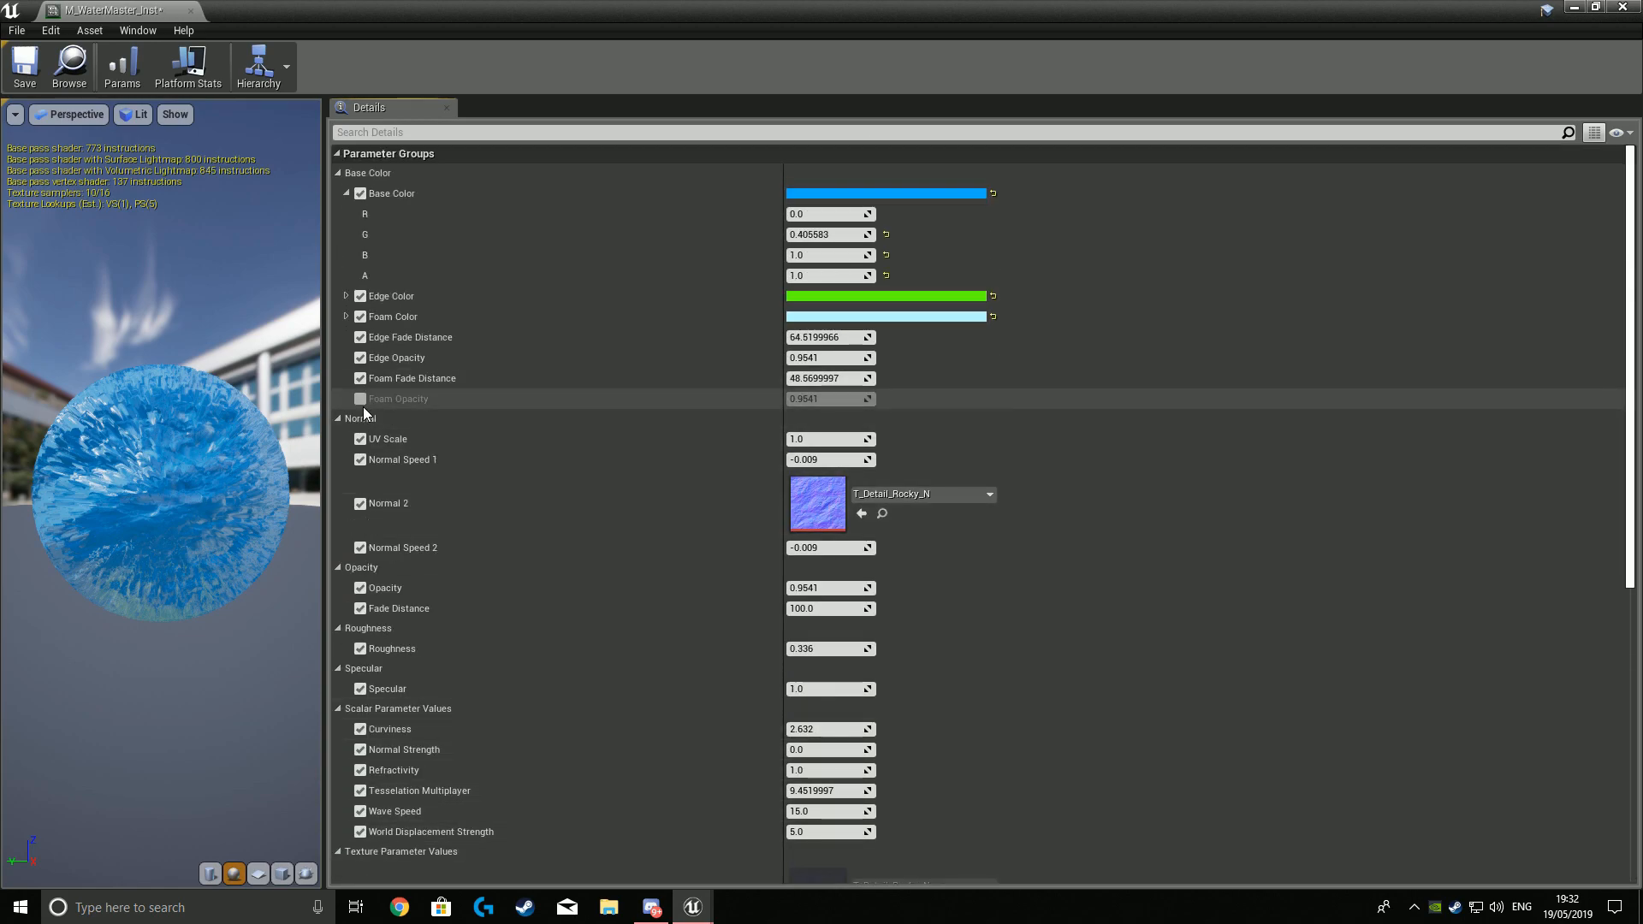
pyautogui.click(360, 399)
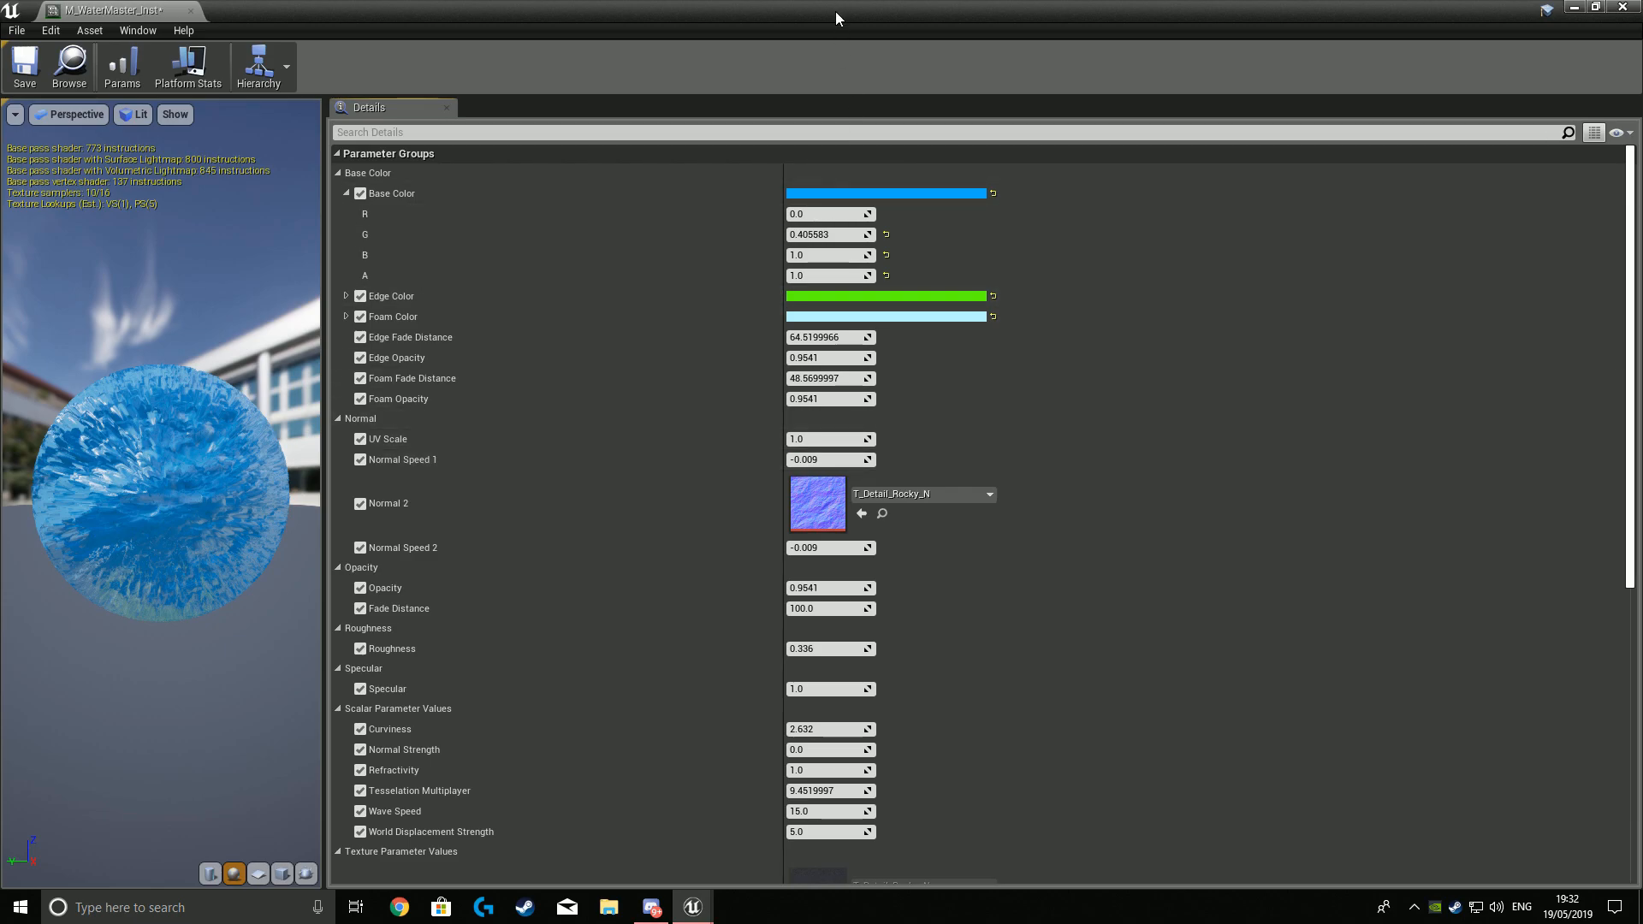
# Set the instance's UV Scale to about 7.11 and Normal Speed 1 to about 2.39, checking the water in the level.
pyautogui.moveTo(837, 14); pyautogui.dragTo(1405, 298)
pyautogui.moveTo(689, 517); pyautogui.dragTo(748, 505, button='right')
pyautogui.press('w')
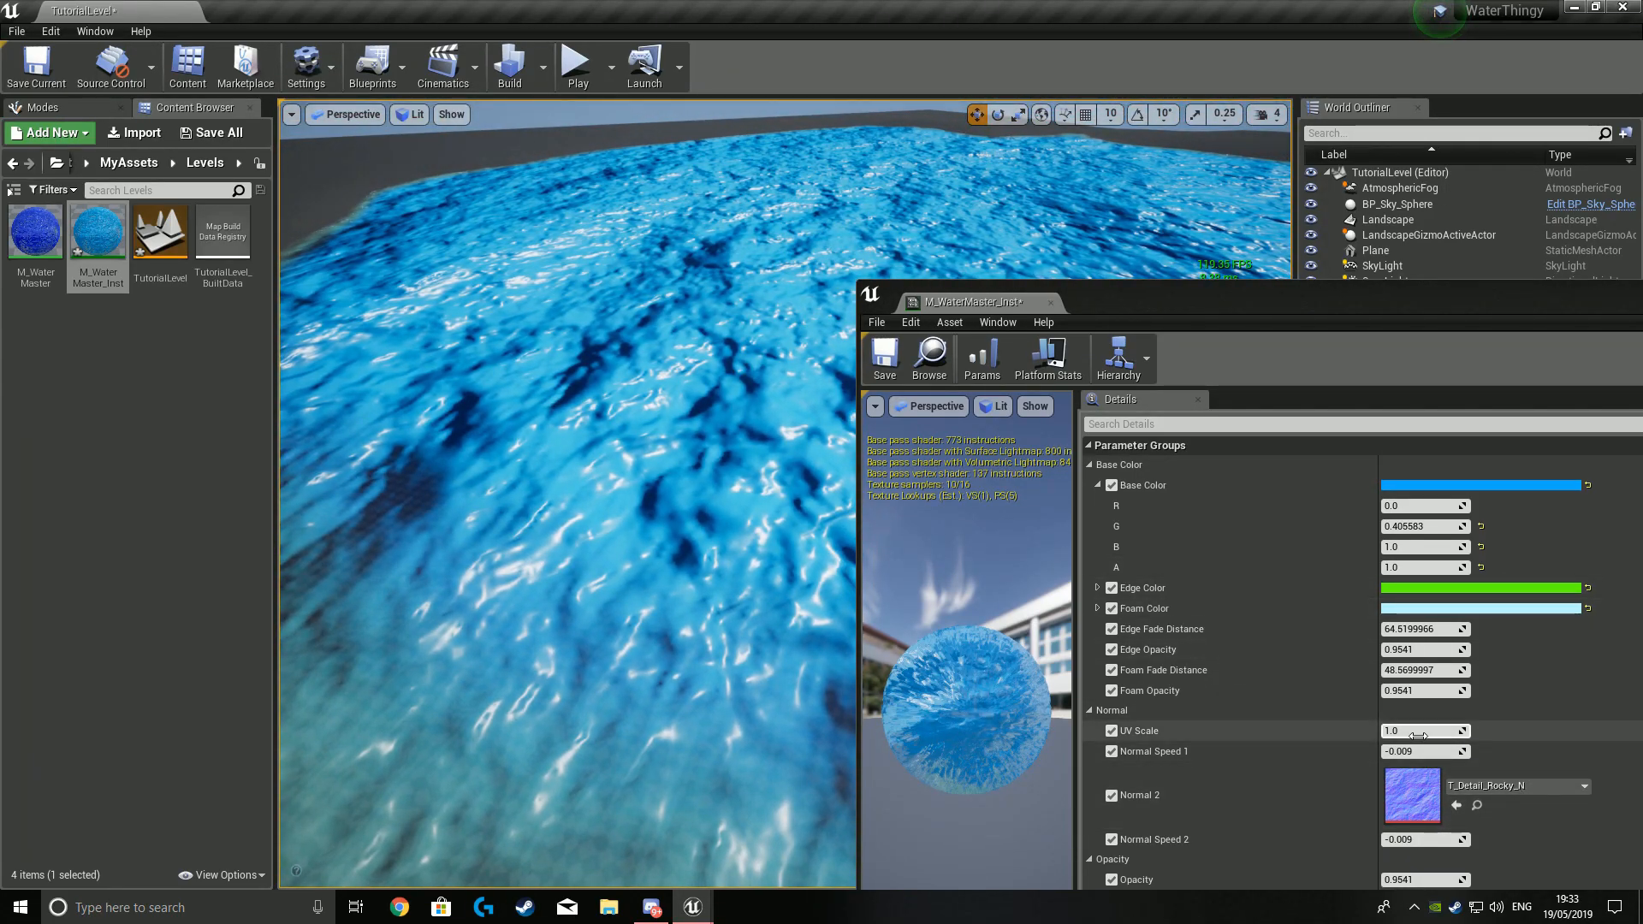
pyautogui.moveTo(1405, 733); pyautogui.dragTo(1454, 751)
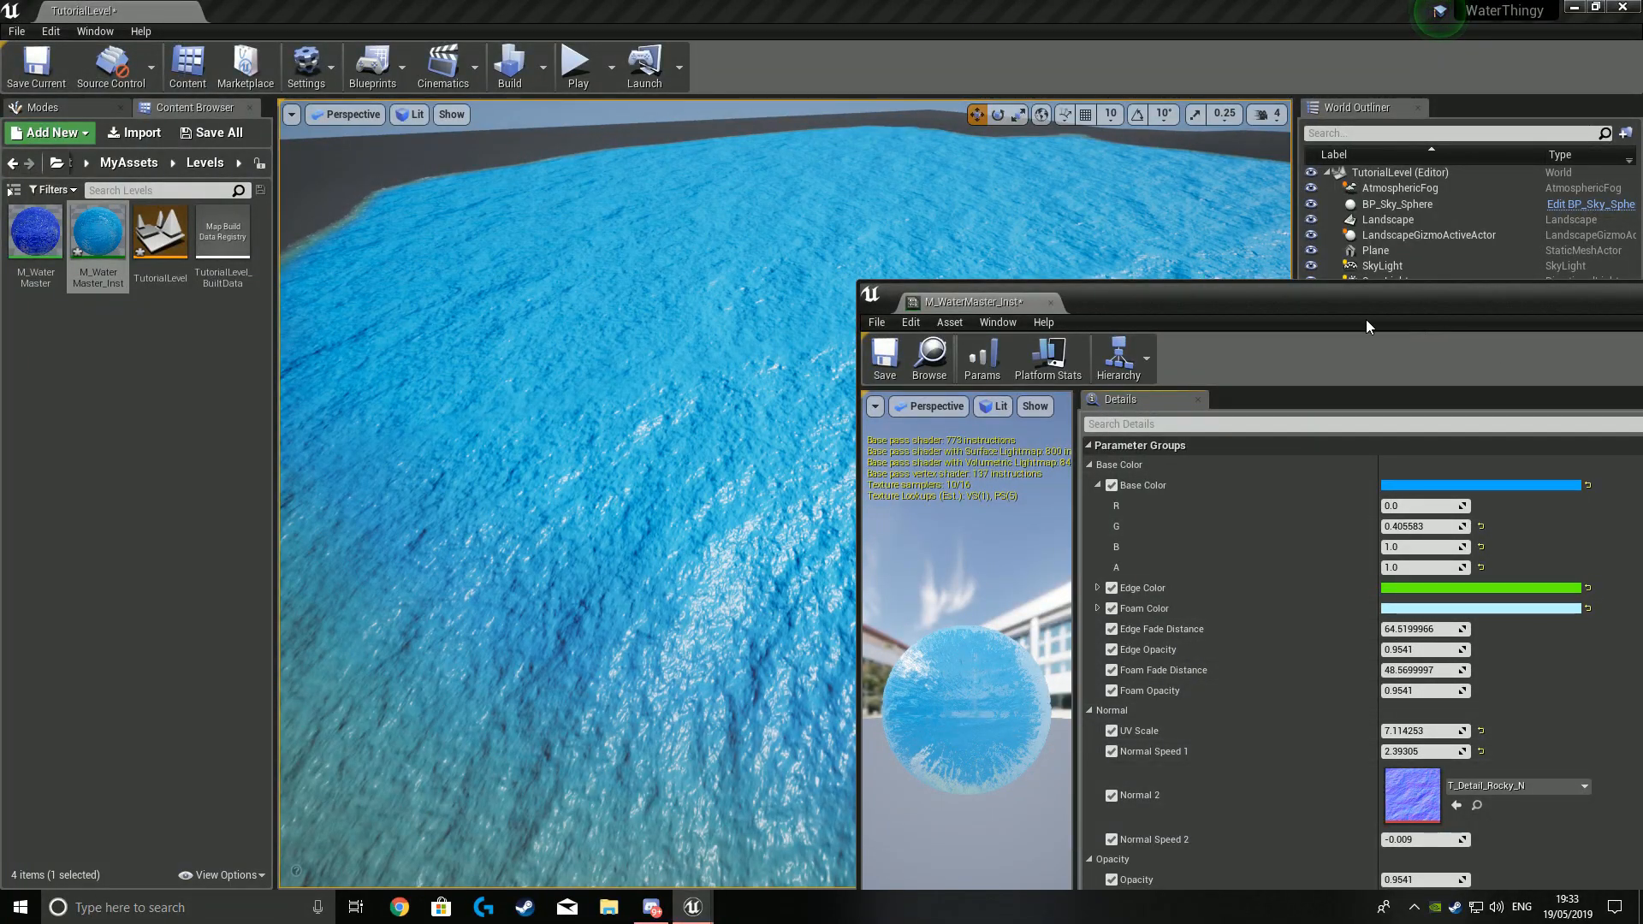
pyautogui.moveTo(1417, 329); pyautogui.dragTo(869, 374)
pyautogui.click(1334, 353)
pyautogui.moveTo(958, 377); pyautogui.dragTo(856, 410, button='right')
# Open the M_WaterMaster graph and set Speed X to 1.0 on the Panner driving Normal 2.
pyautogui.doubleClick(35, 233)
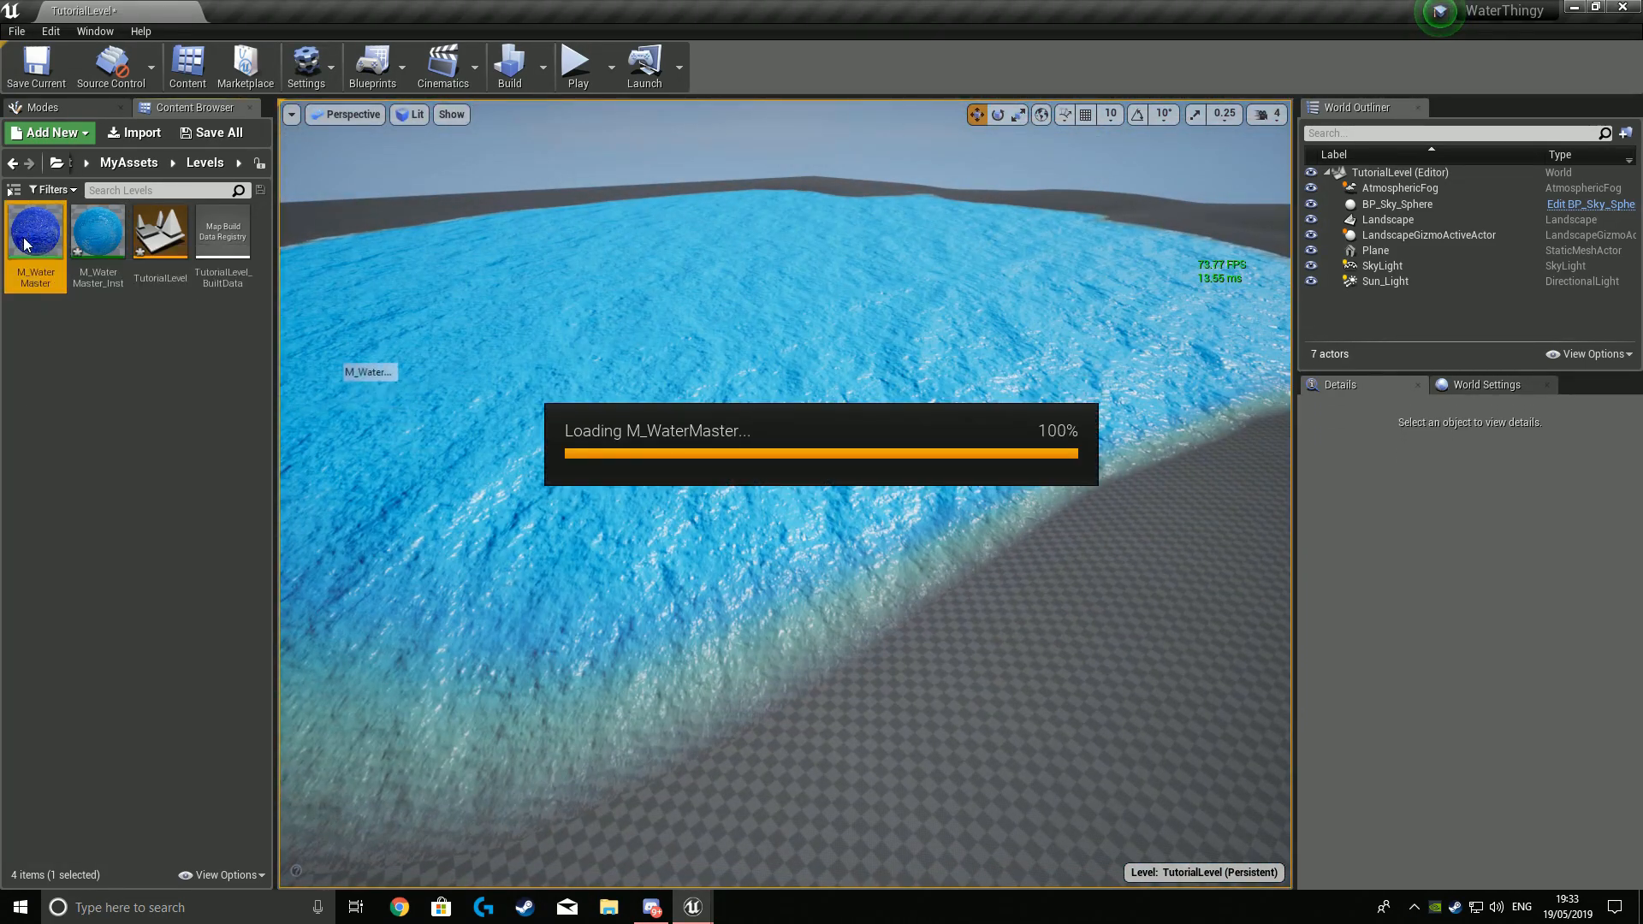
pyautogui.click(1352, 352)
pyautogui.scroll(-7, 953, 494)
pyautogui.scroll(5, 859, 399)
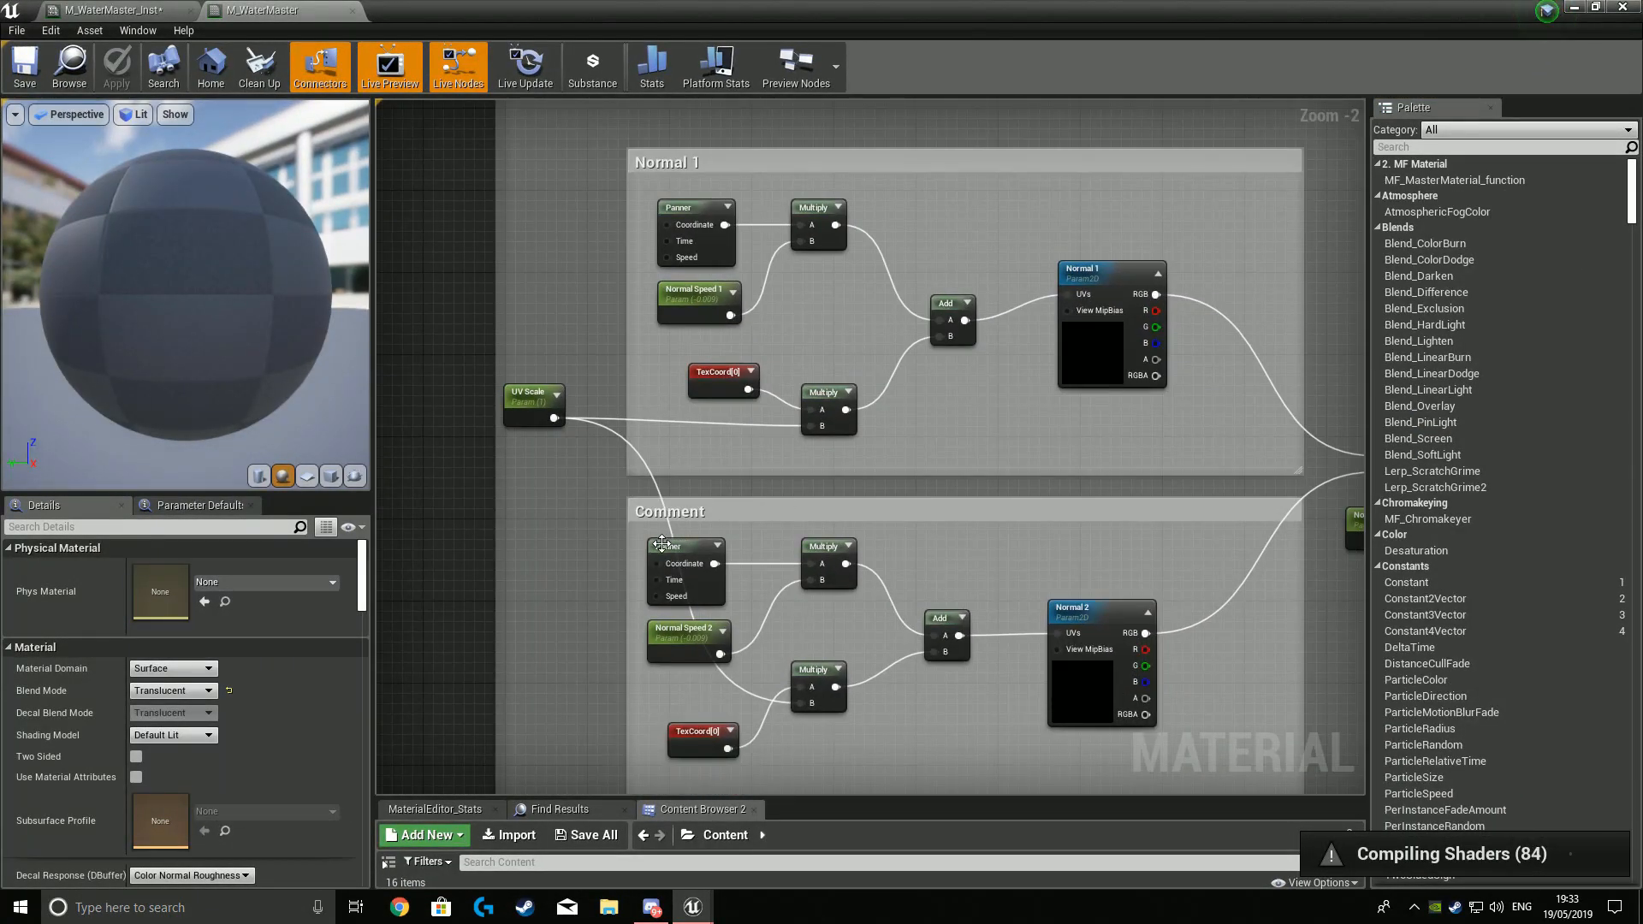
pyautogui.click(662, 544)
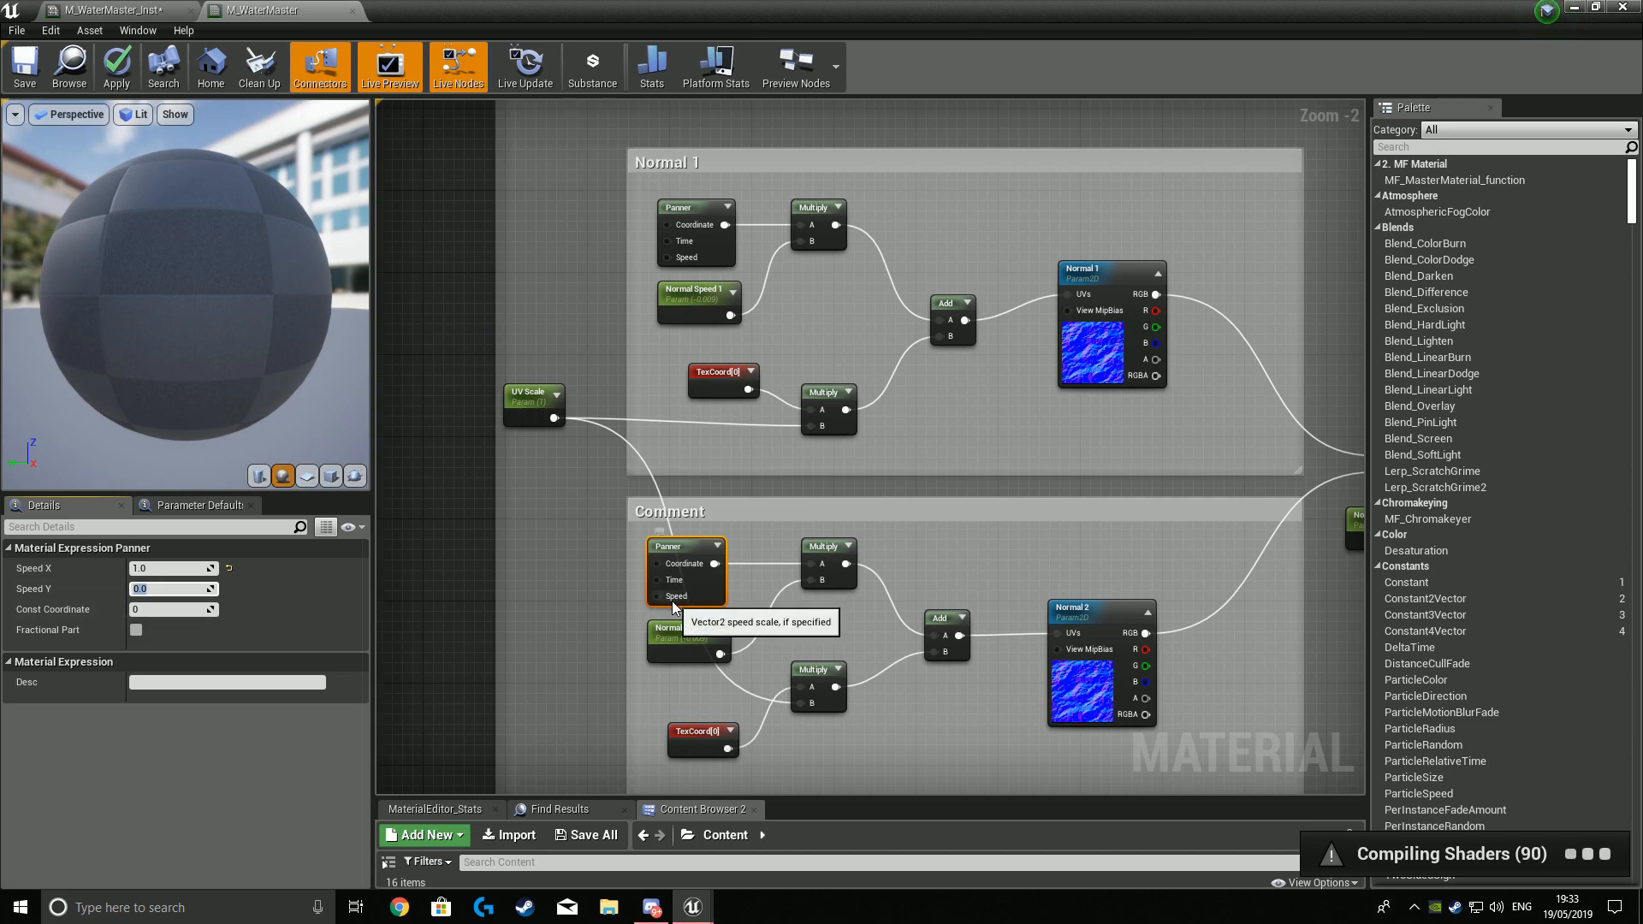
pyautogui.scroll(1, 546, 599)
pyautogui.moveTo(546, 599); pyautogui.dragTo(562, 521, button='right')
pyautogui.click(563, 522)
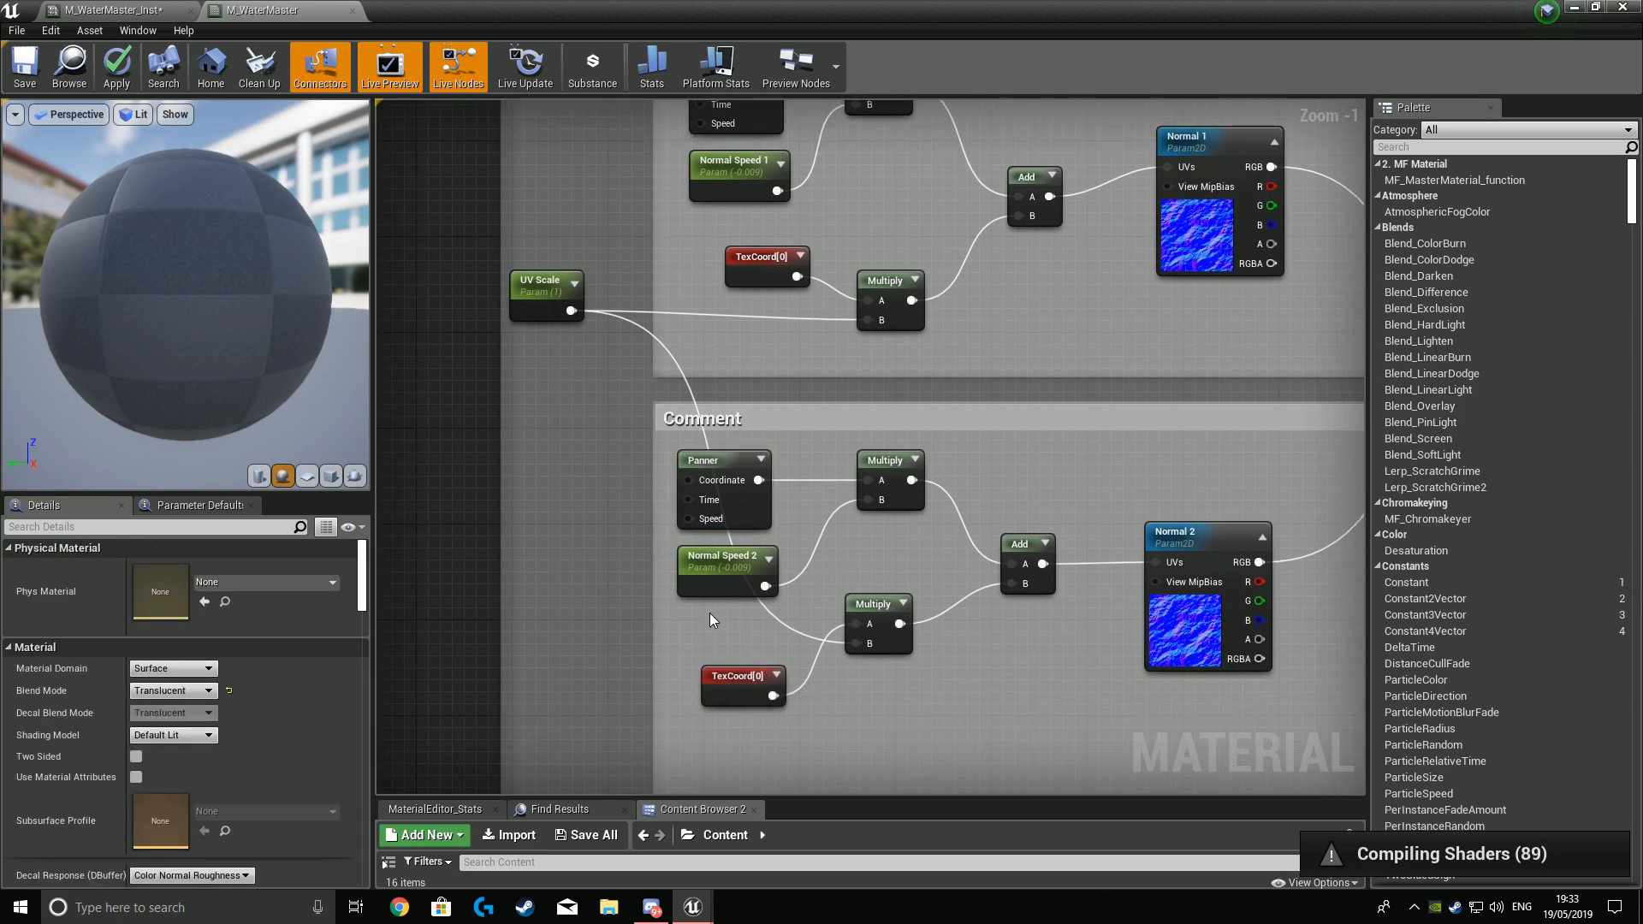
# Edit the Speed X value of the Panner in the Normal 1 group.
pyautogui.moveTo(710, 613); pyautogui.dragTo(624, 794, button='right')
pyautogui.click(653, 330)
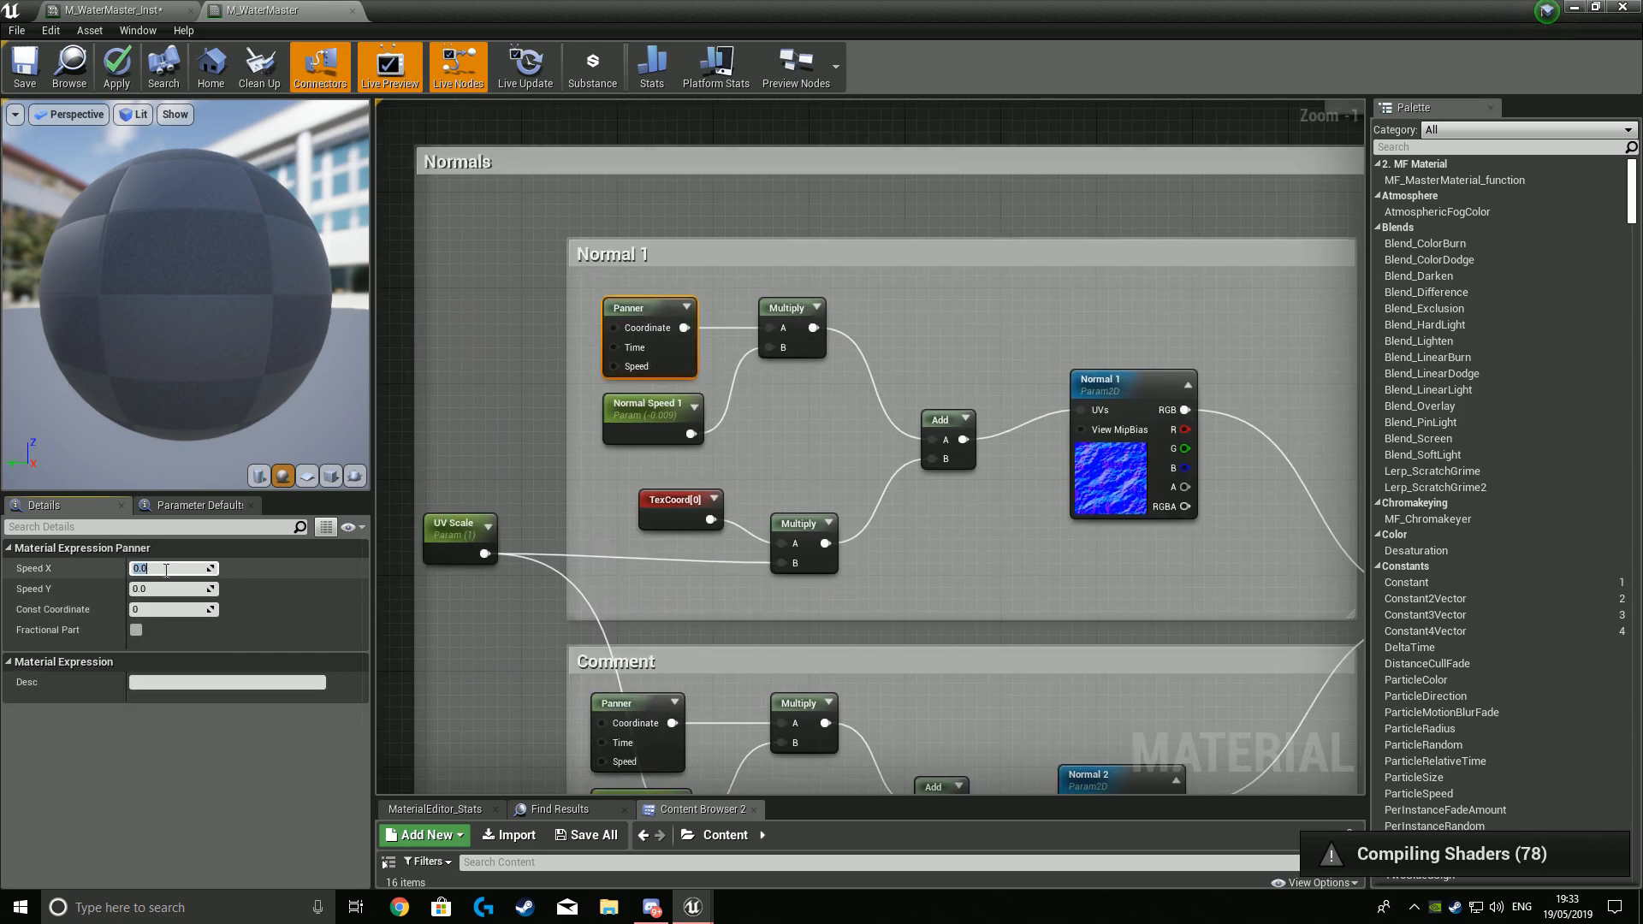
pyautogui.click(479, 310)
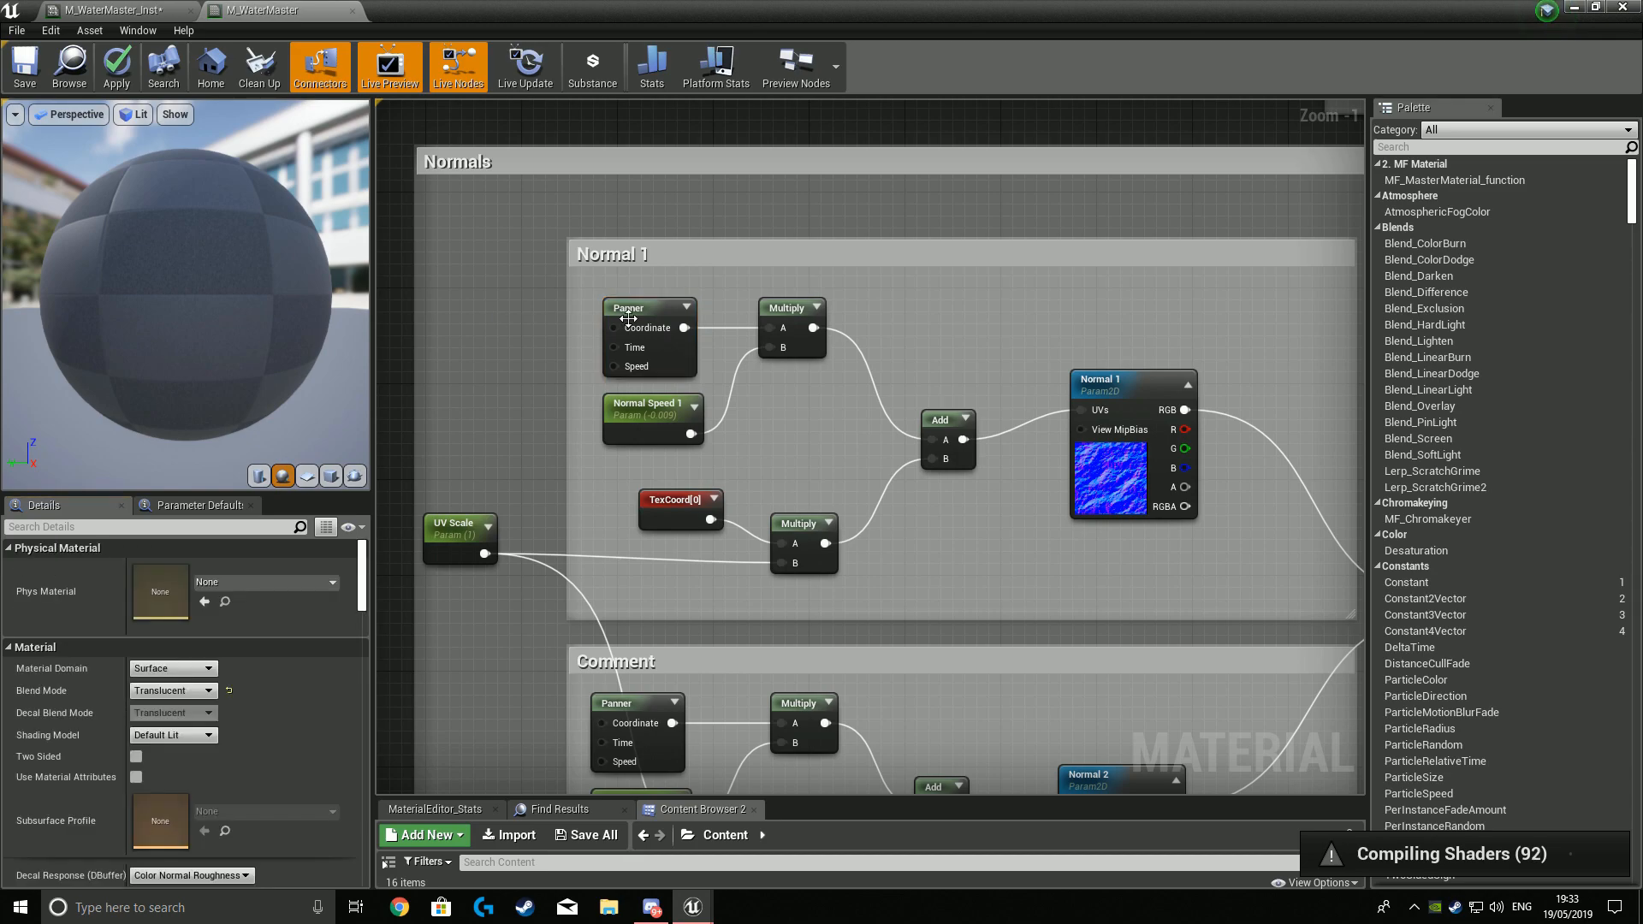
# Edit the Speed X value of the Panner in the Wave Features group.
pyautogui.scroll(-4, 530, 527)
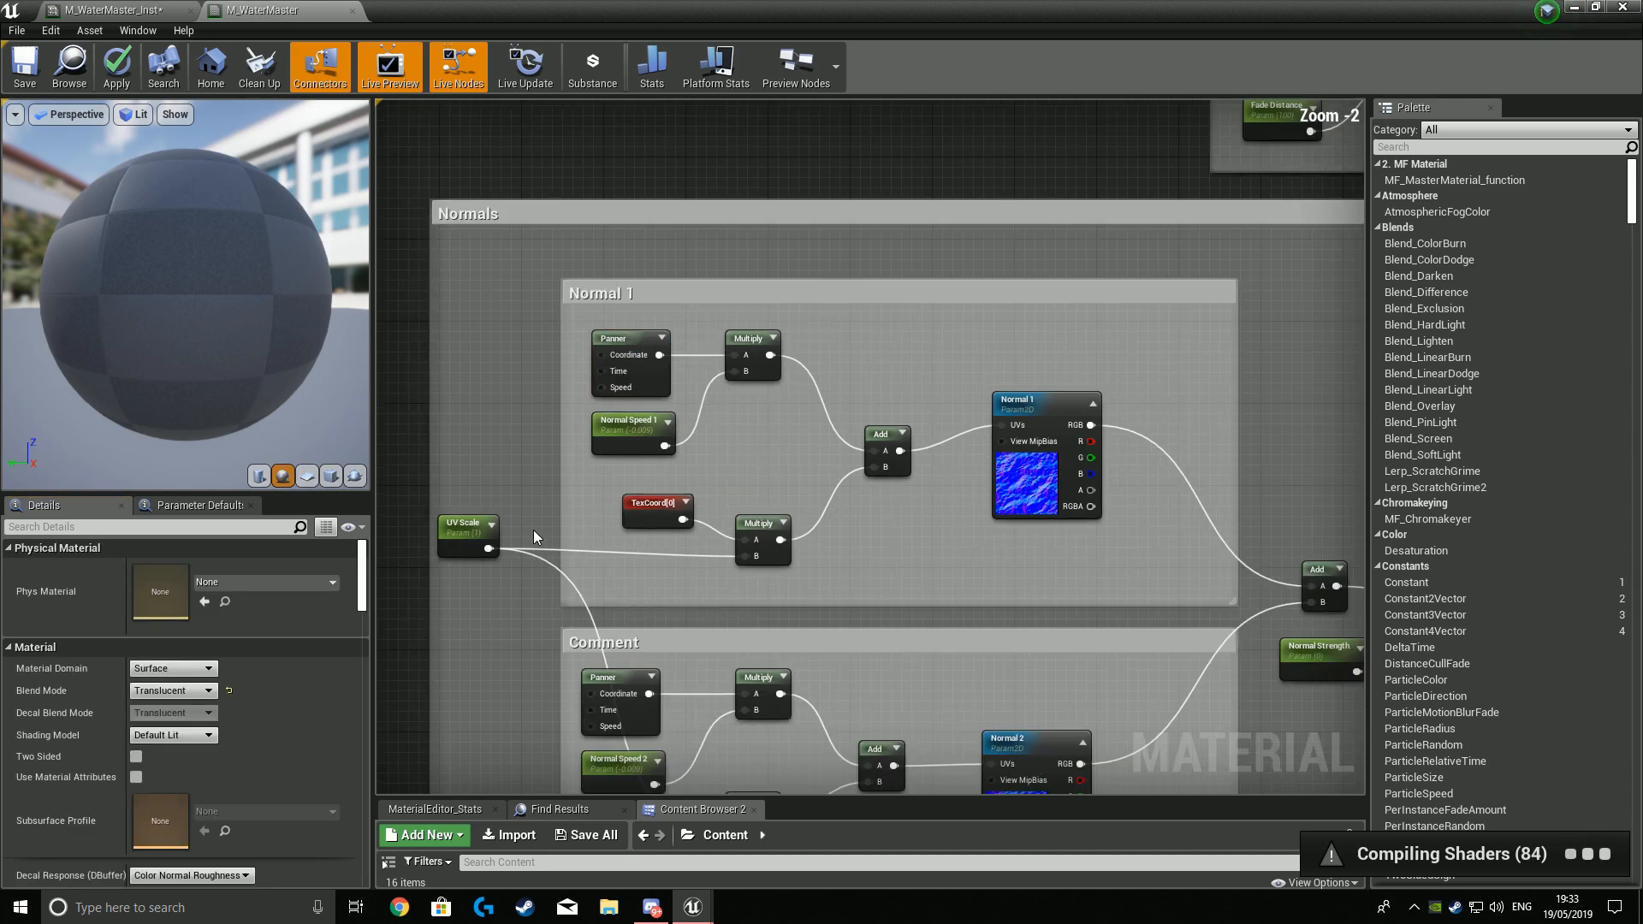
pyautogui.moveTo(650, 532); pyautogui.dragTo(736, 553, button='right')
pyautogui.scroll(2, 624, 537)
pyautogui.scroll(-3, 767, 365)
pyautogui.scroll(1, 736, 553)
pyautogui.scroll(-3, 715, 624)
pyautogui.scroll(-1, 716, 621)
pyautogui.moveTo(715, 621); pyautogui.dragTo(804, 434, button='right')
pyautogui.scroll(3, 754, 528)
pyautogui.scroll(7, 599, 564)
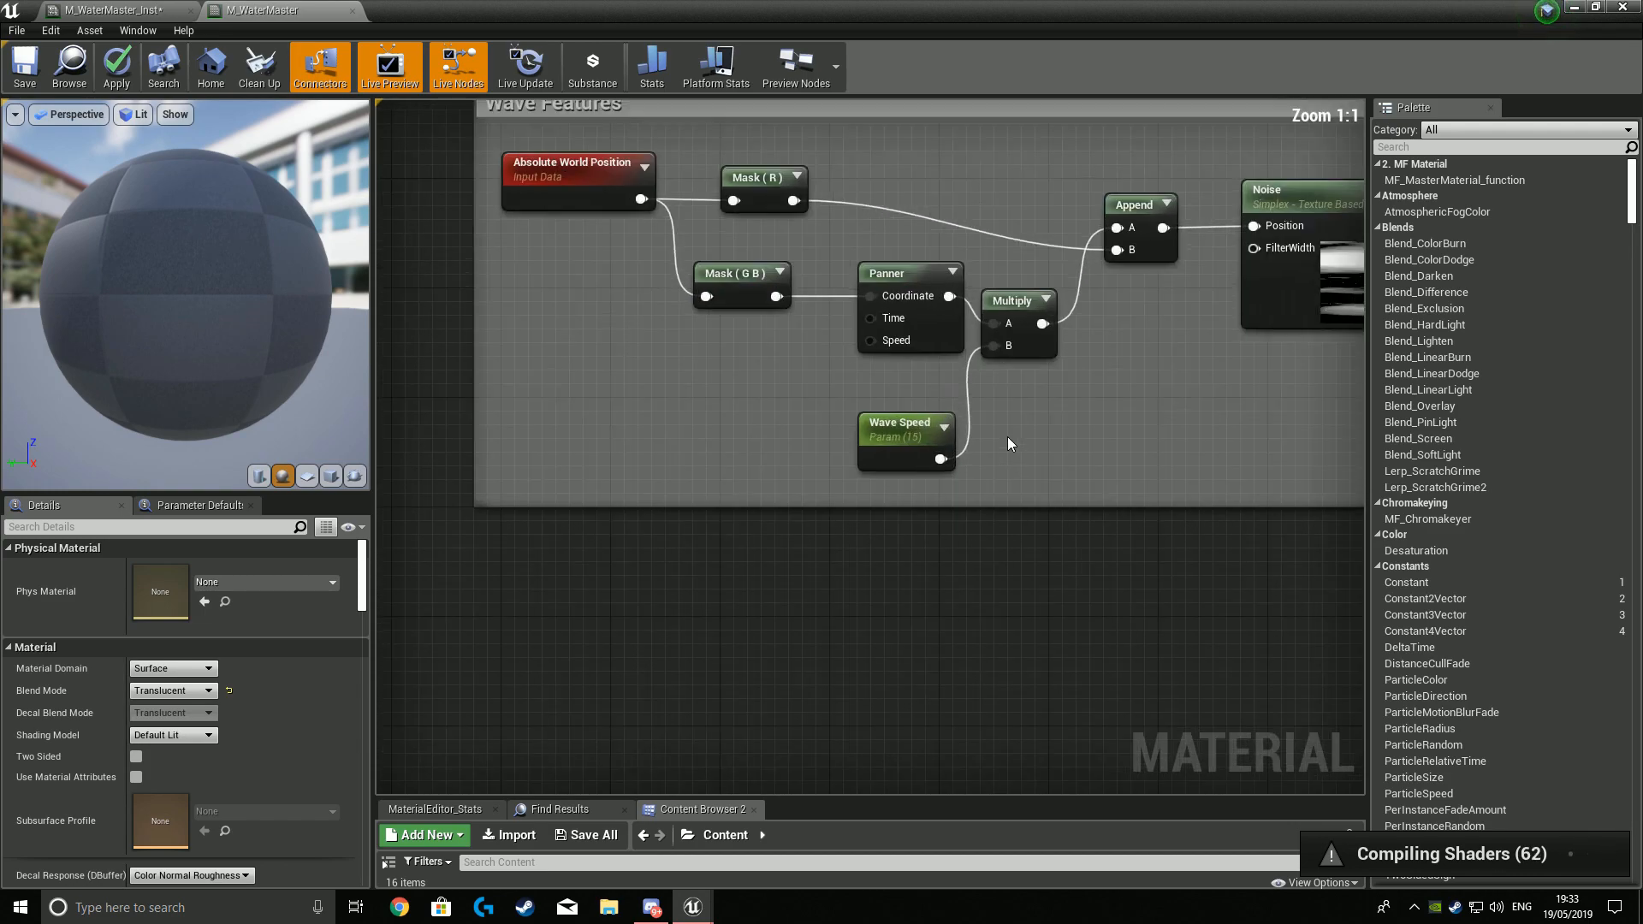
pyautogui.click(918, 396)
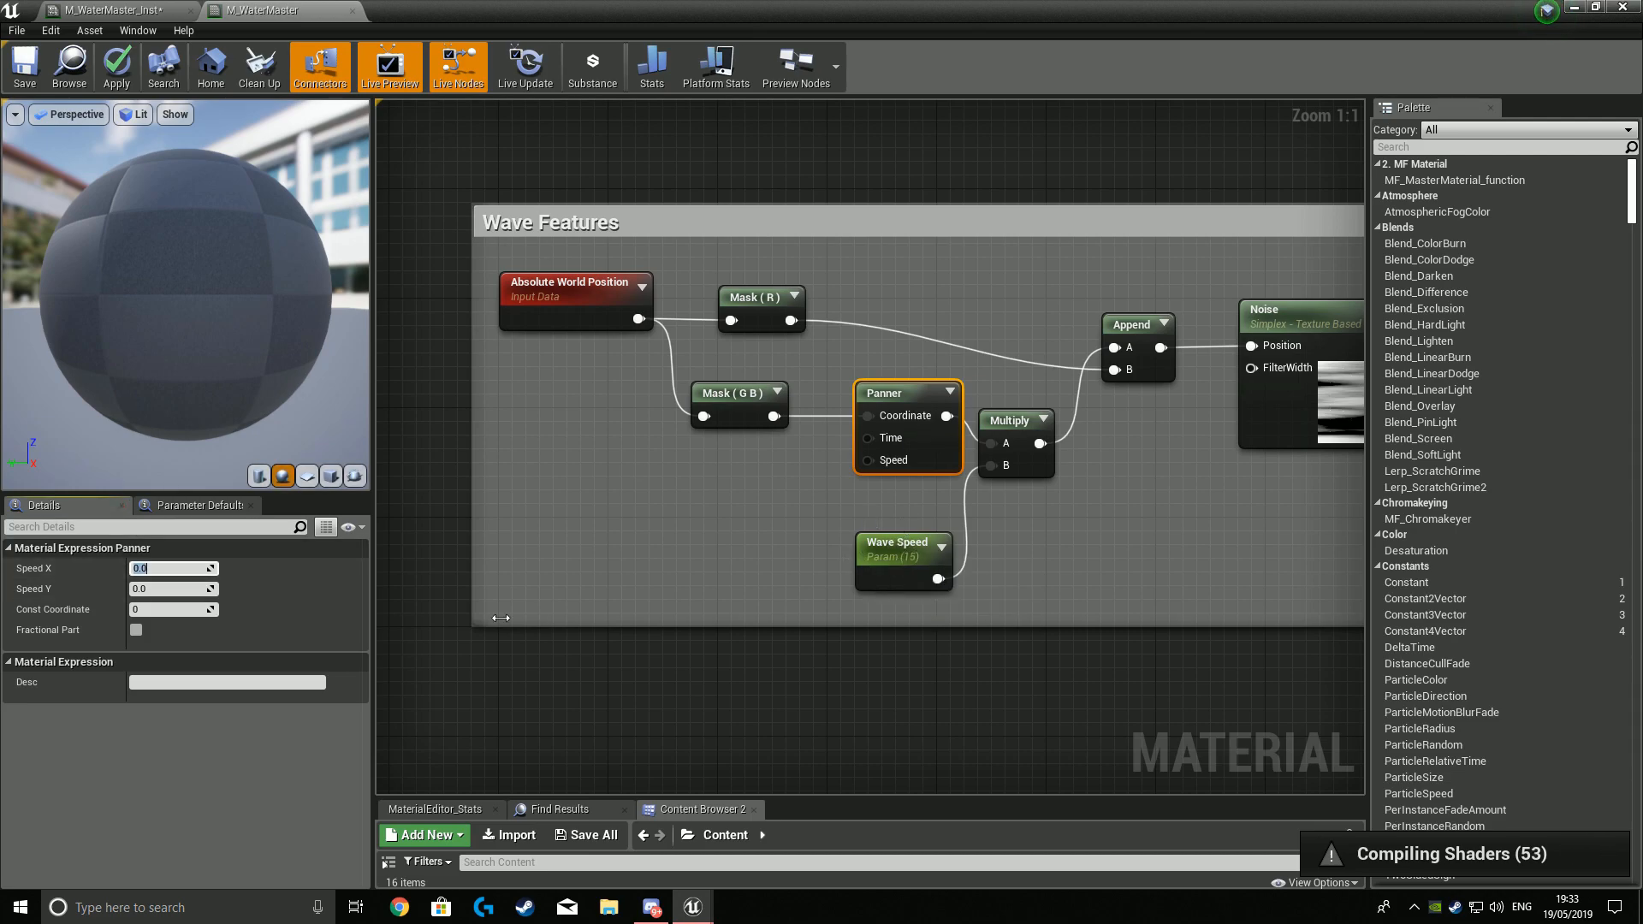
pyautogui.click(595, 634)
# Look over the rest of the M_WaterMaster graph and apply the material changes.
pyautogui.scroll(-3, 798, 653)
pyautogui.scroll(-2, 1004, 522)
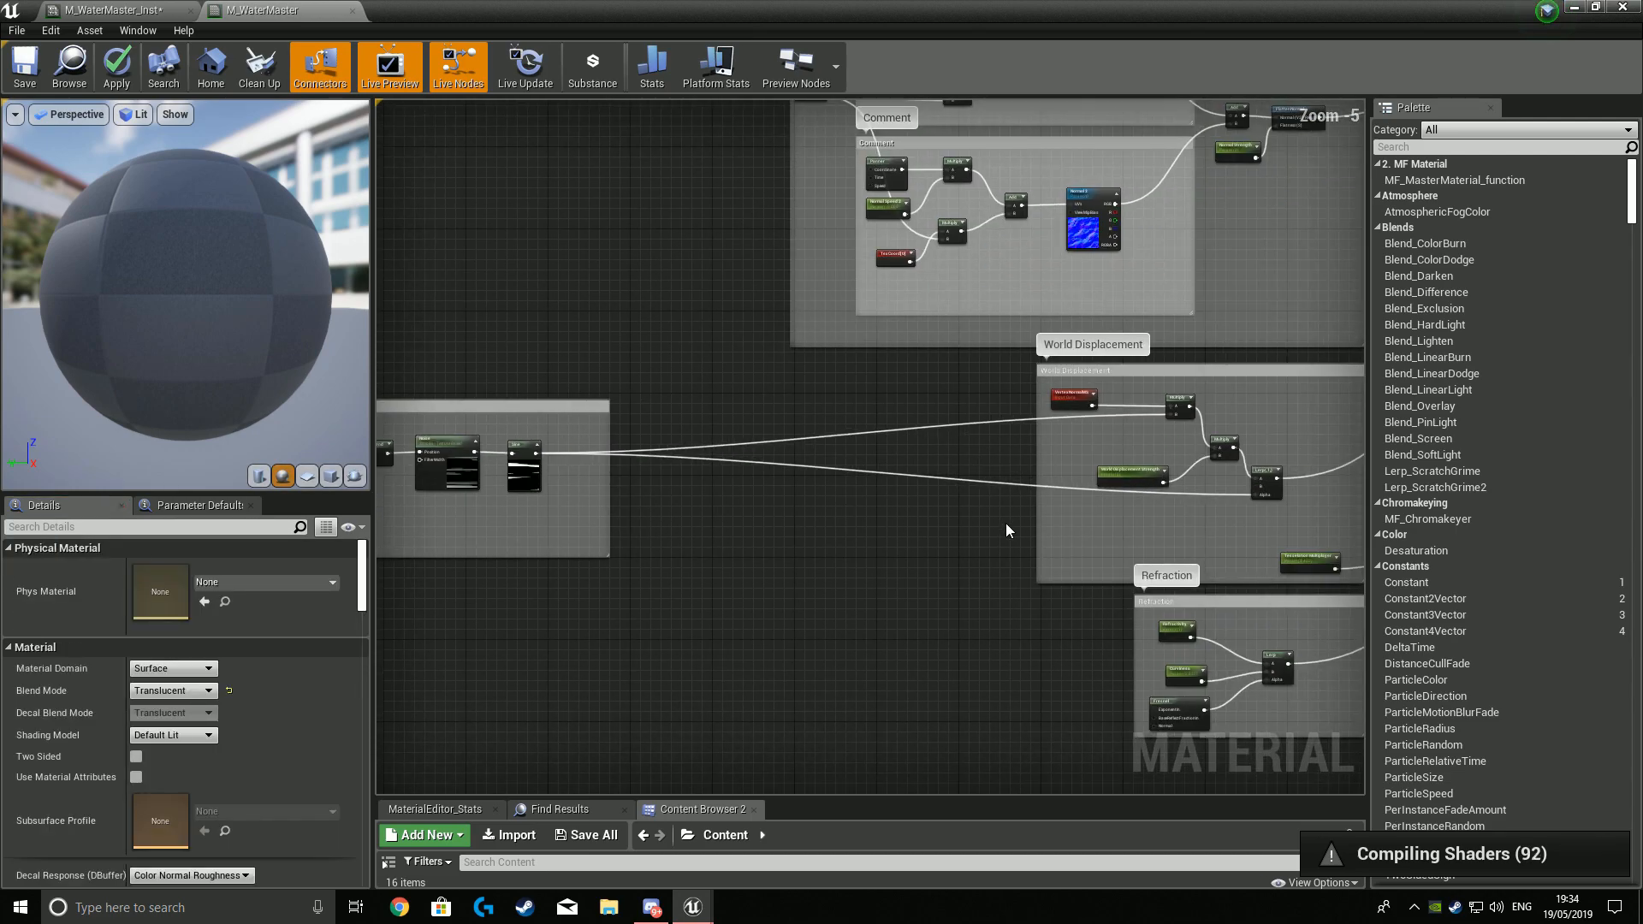
pyautogui.moveTo(1005, 522); pyautogui.dragTo(689, 502, button='right')
pyautogui.scroll(3, 664, 557)
pyautogui.moveTo(664, 557); pyautogui.dragTo(354, 572, button='right')
pyautogui.moveTo(438, 346); pyautogui.dragTo(552, 598, button='right')
pyautogui.scroll(-5, 553, 601)
pyautogui.moveTo(556, 509); pyautogui.dragTo(689, 707, button='right')
pyautogui.moveTo(763, 668); pyautogui.dragTo(1096, 549, button='right')
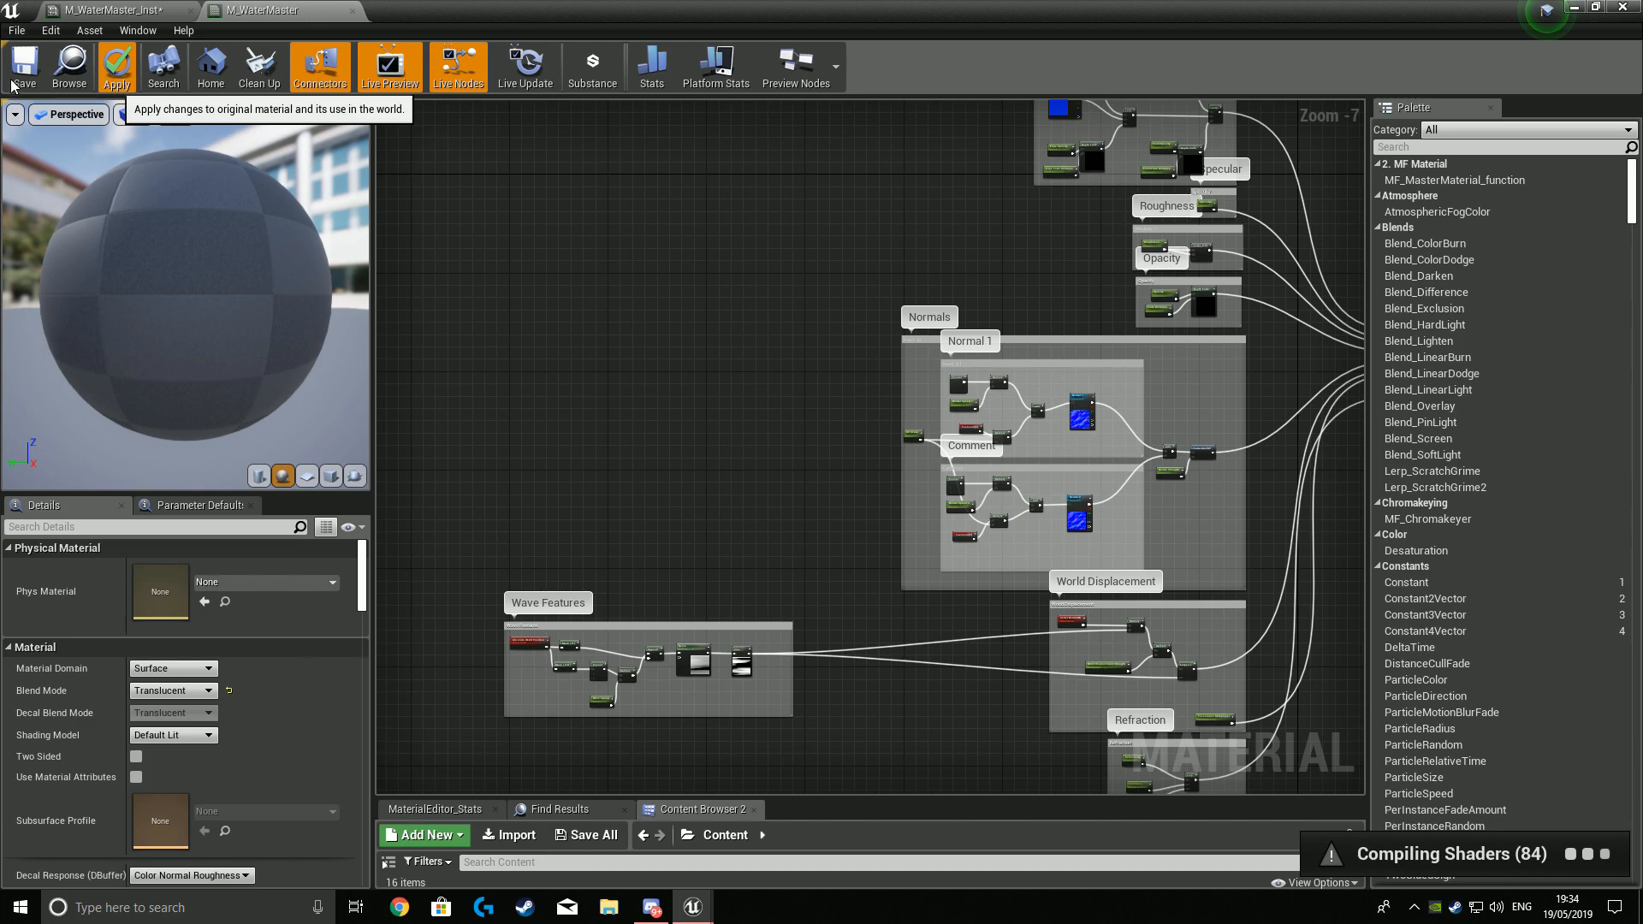
pyautogui.click(116, 70)
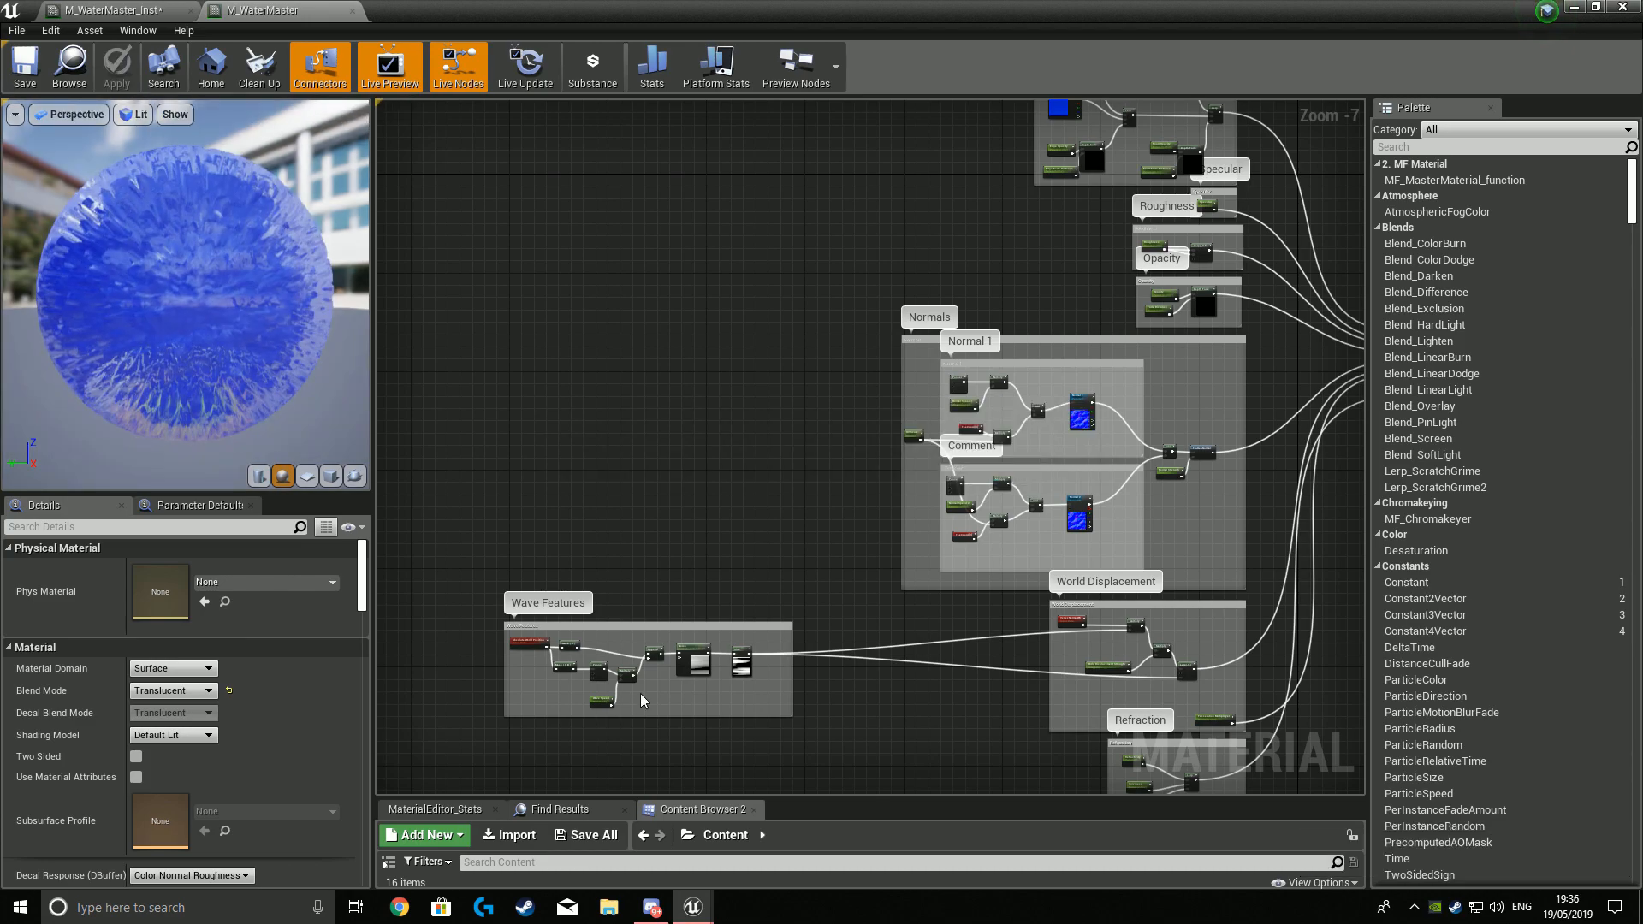
# Return to M_WaterMaster_Inst, place it beside the level viewport and reset Normal Speed 1 to its default of -0.009.
pyautogui.click(111, 9)
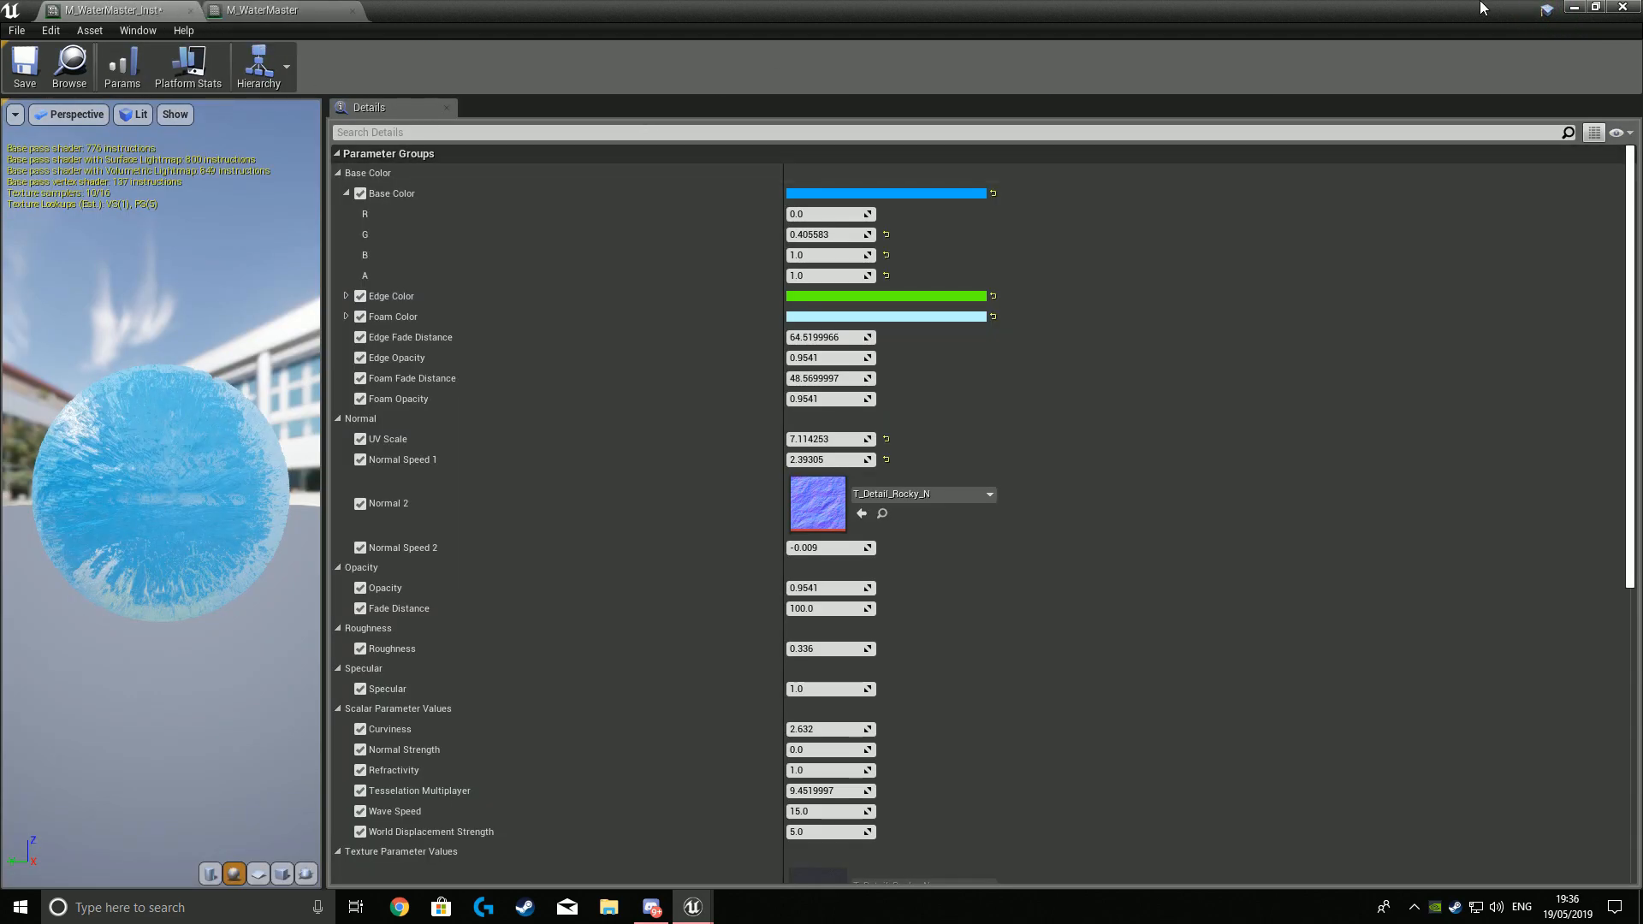
pyautogui.click(1578, 8)
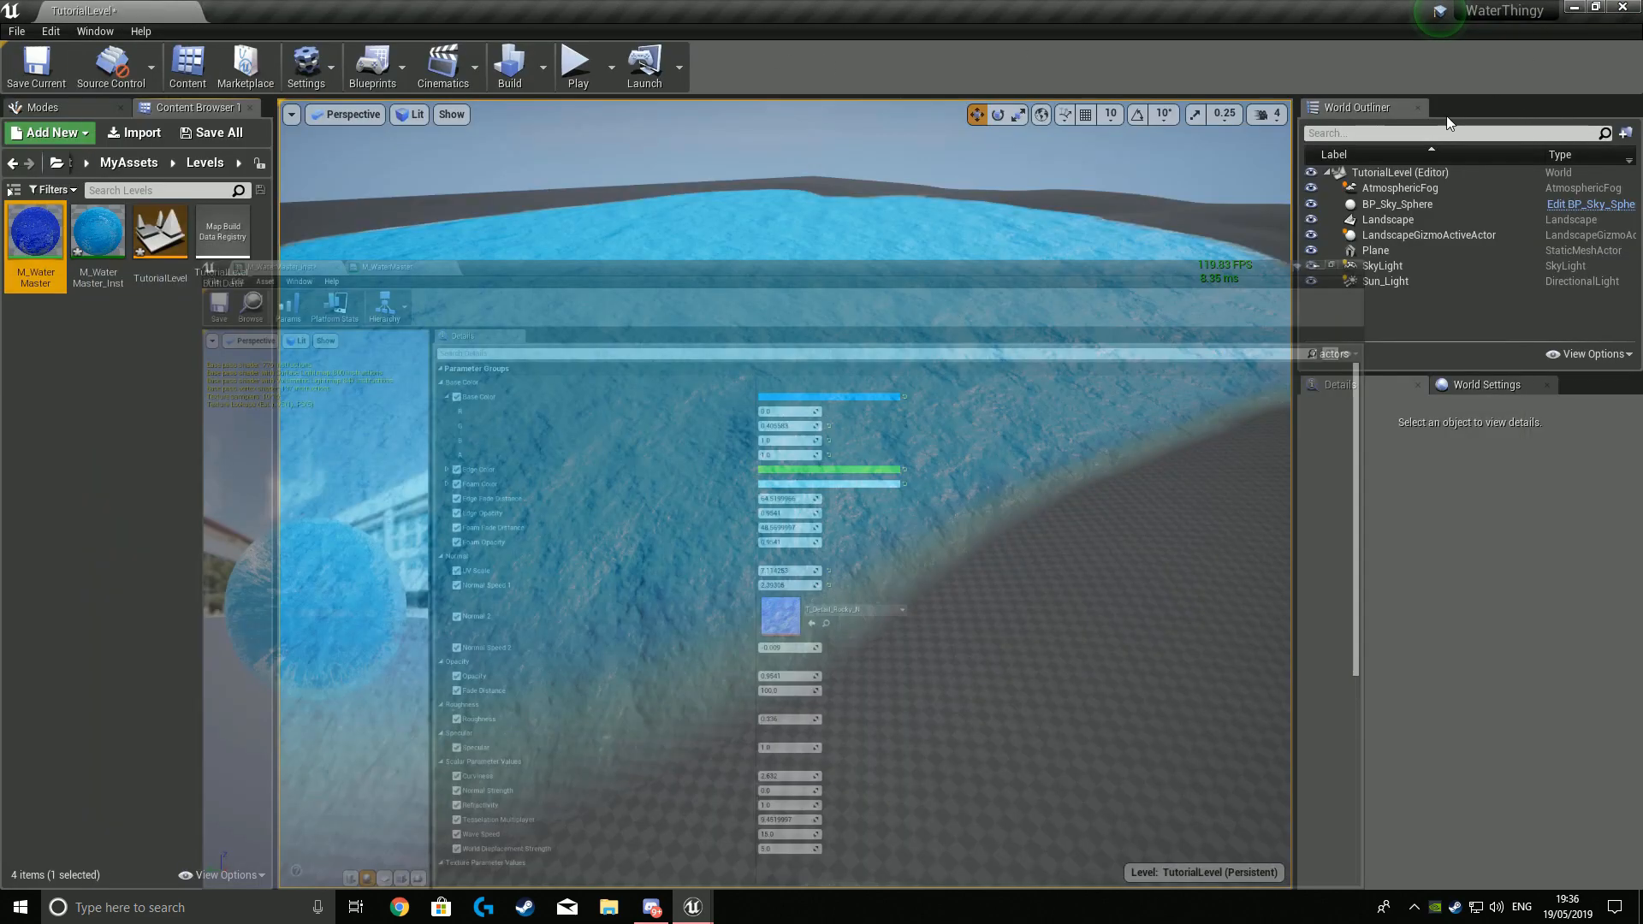
pyautogui.moveTo(315, 431); pyautogui.dragTo(437, 432, button='right')
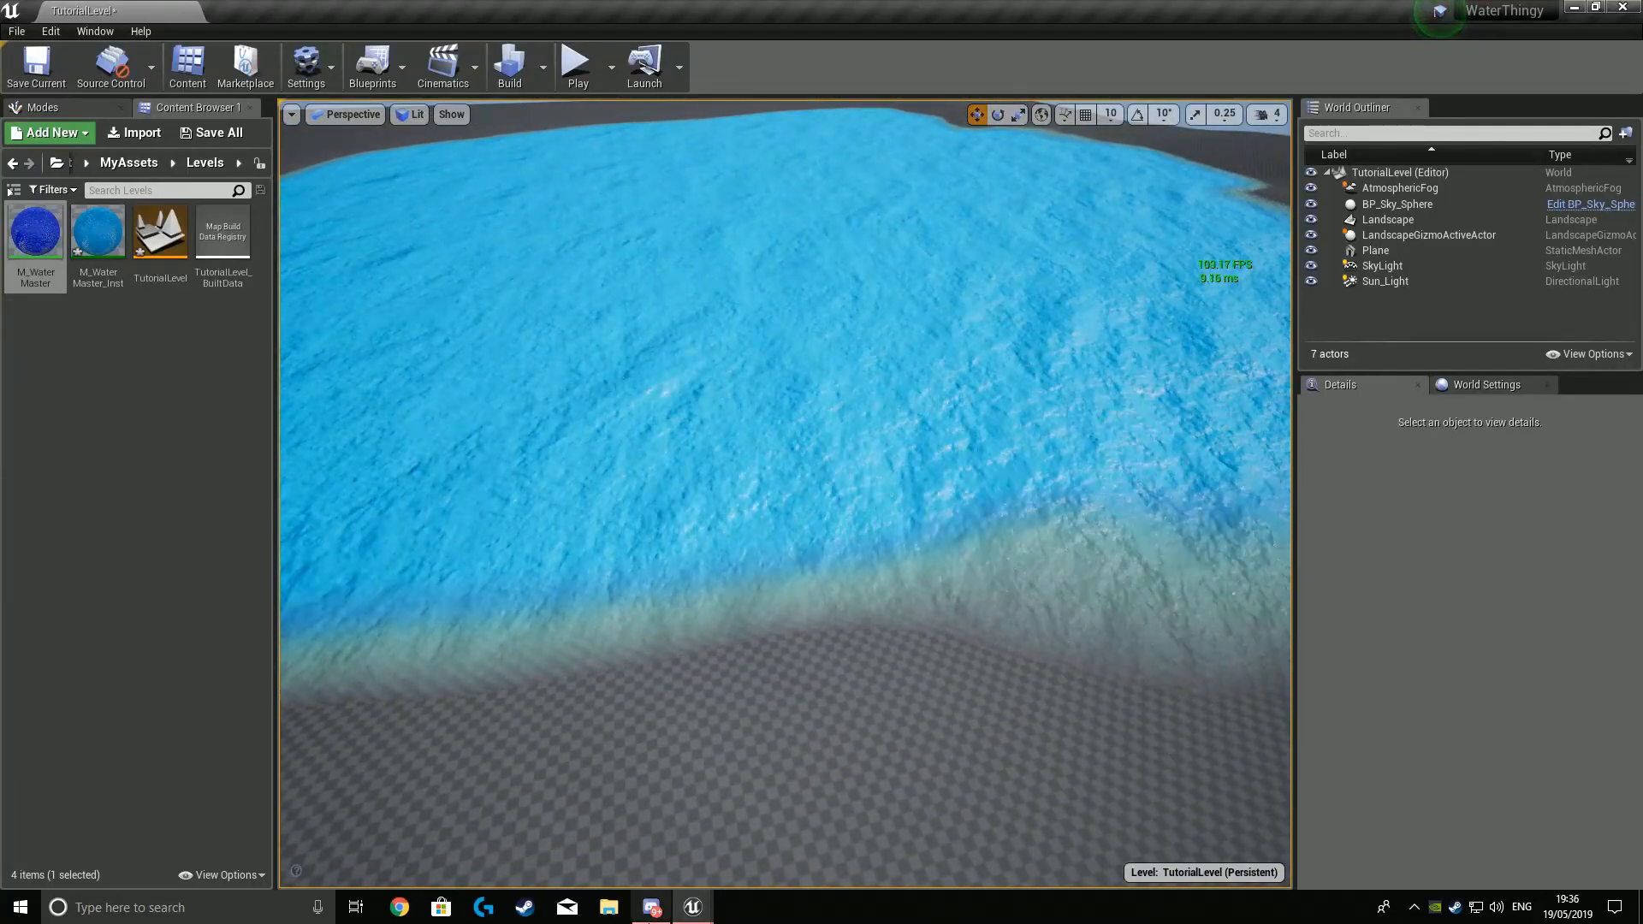
pyautogui.moveTo(693, 905)
pyautogui.click(783, 825)
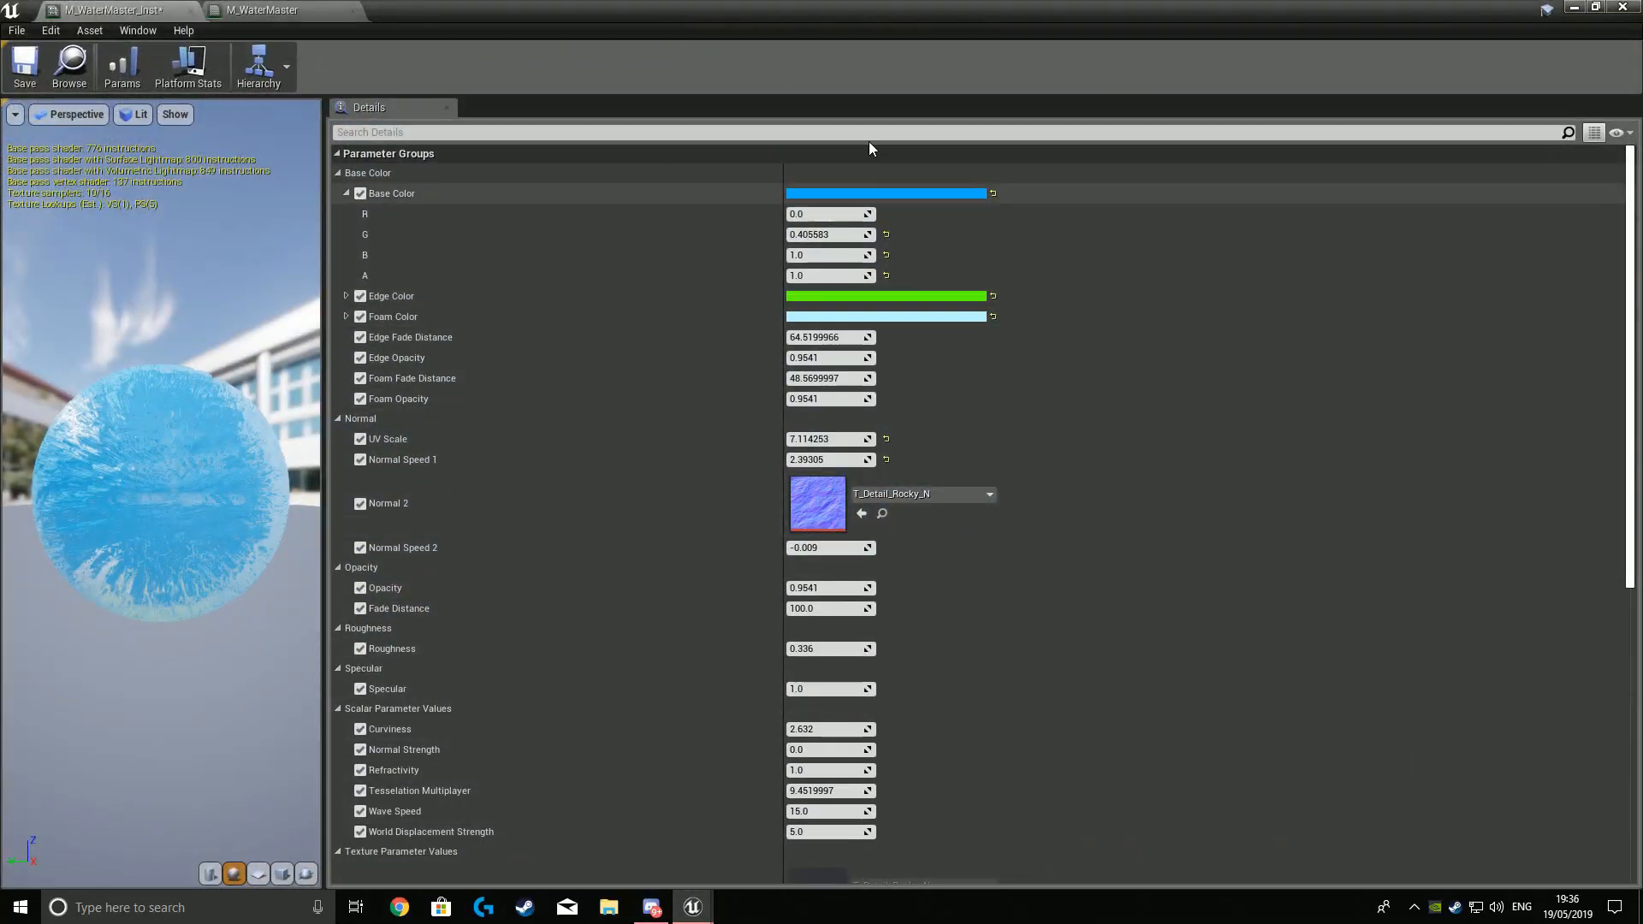
pyautogui.doubleClick(998, 17)
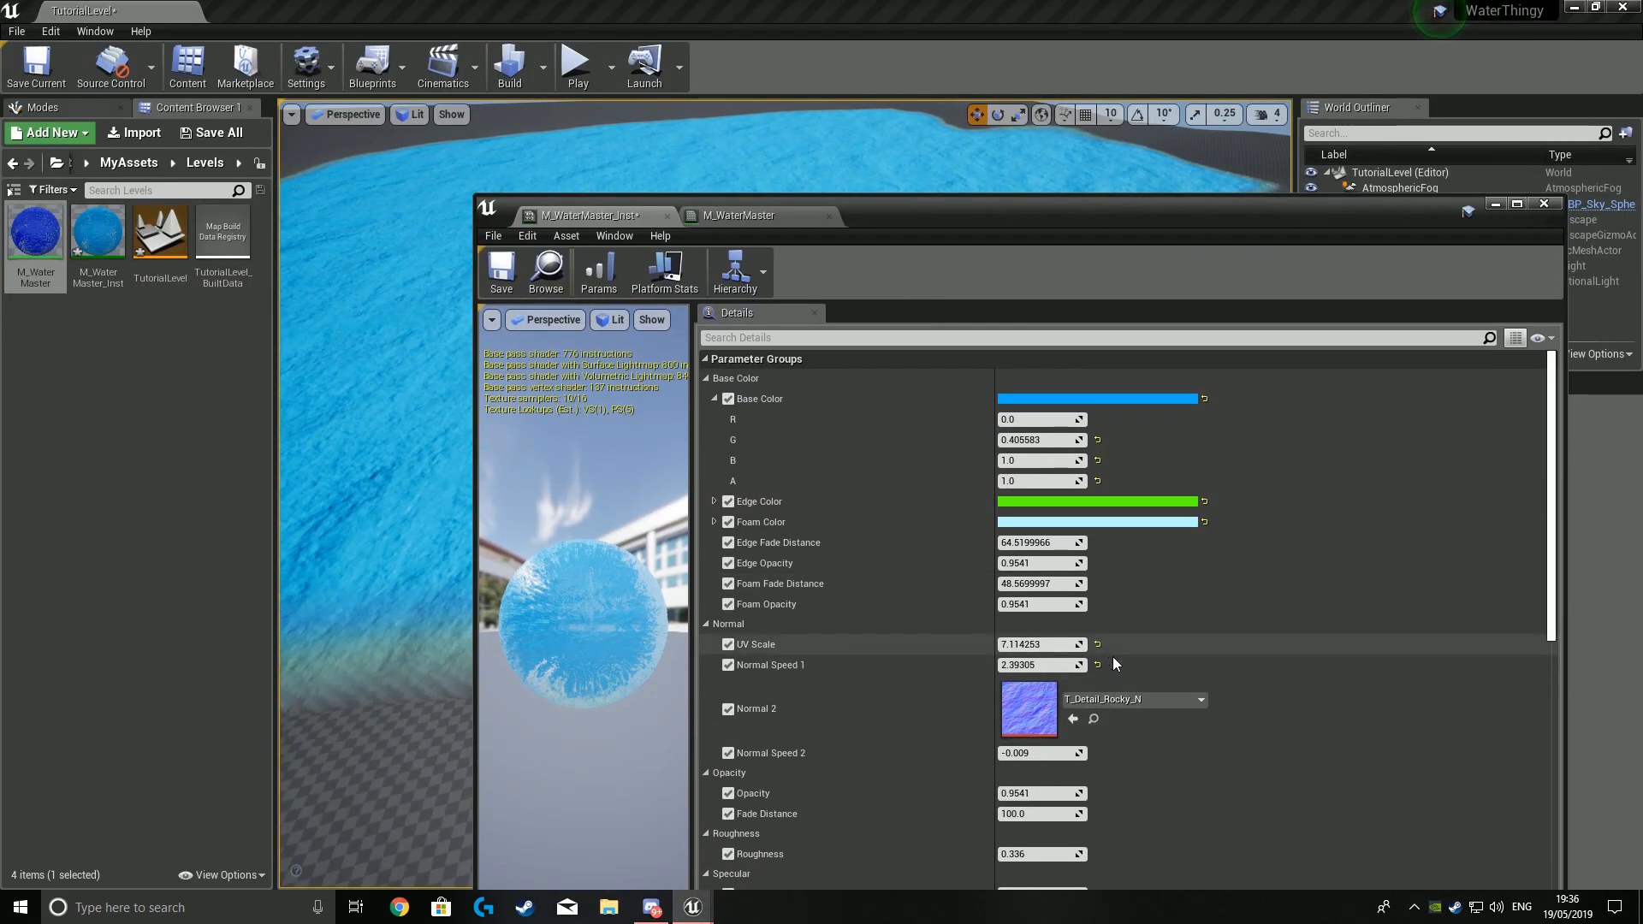
pyautogui.click(1098, 666)
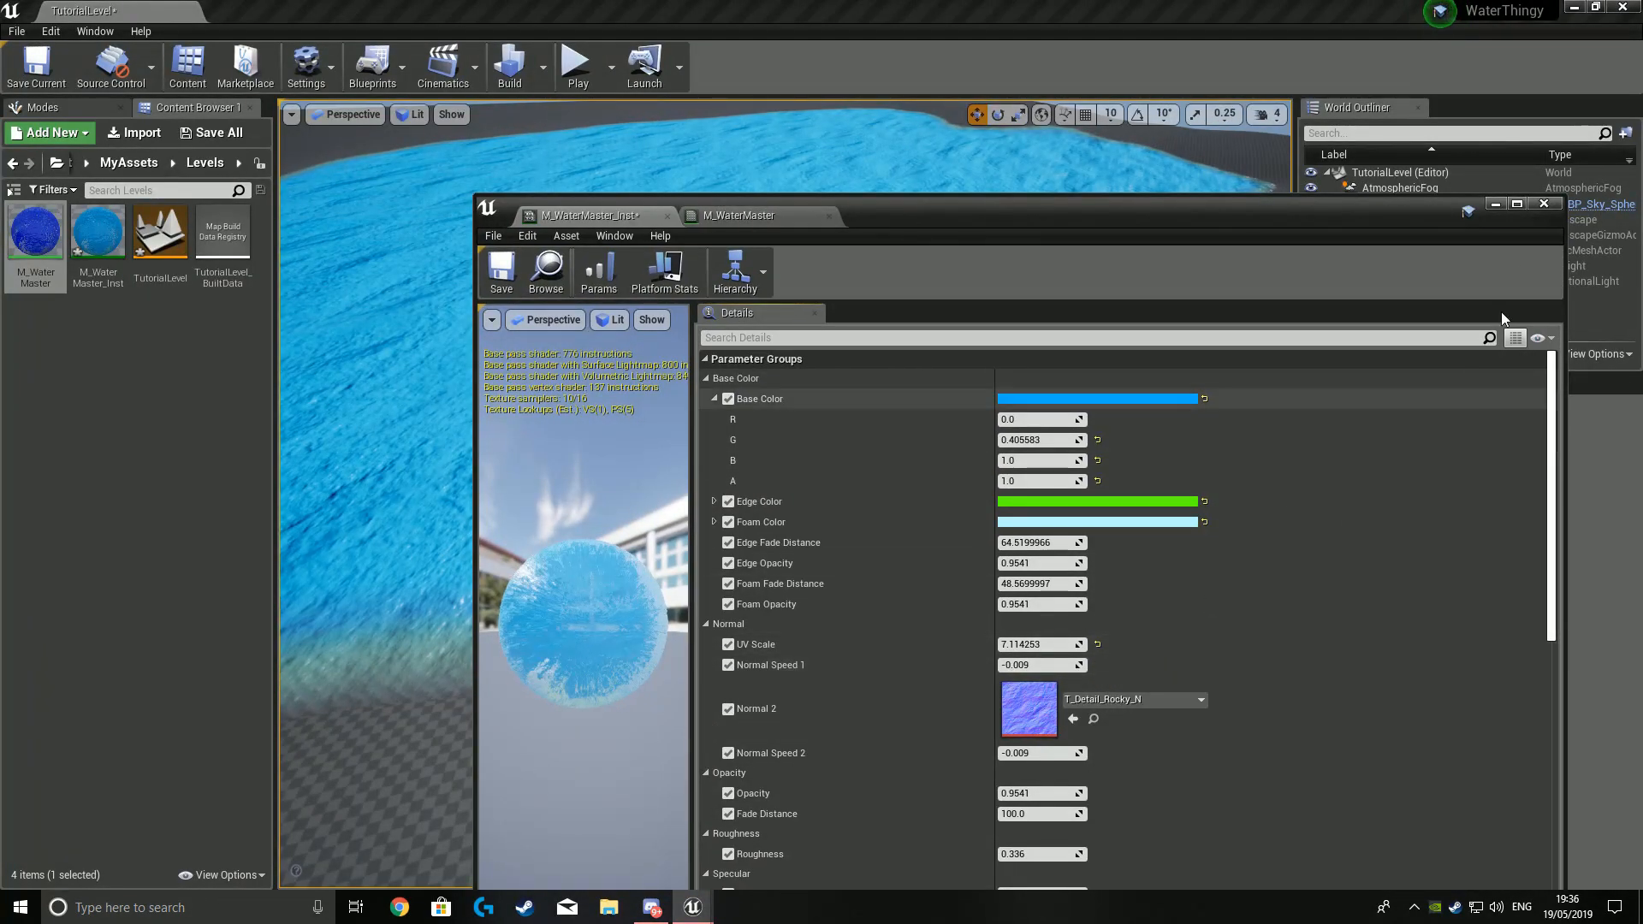
# Inspect the water in the level and set the instance's Opacity to about 0.516.
pyautogui.click(1496, 204)
pyautogui.moveTo(946, 402); pyautogui.dragTo(856, 385, button='right')
pyautogui.press('w')
pyautogui.press('s')
pyautogui.click(711, 908)
pyautogui.click(761, 853)
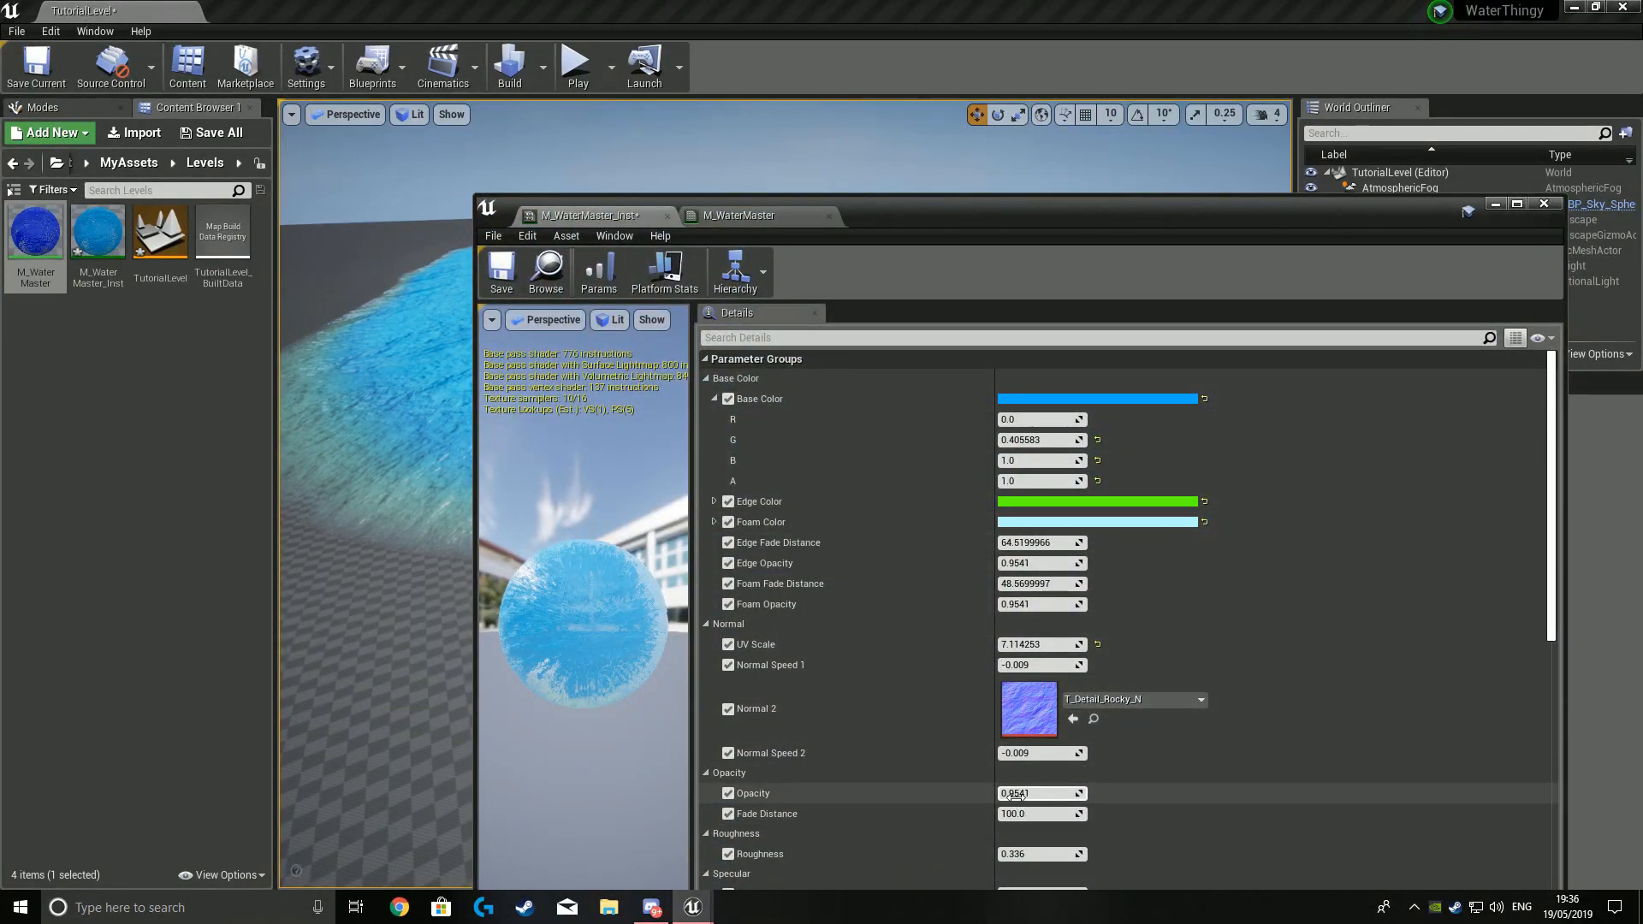
pyautogui.moveTo(1066, 219); pyautogui.dragTo(1194, 169)
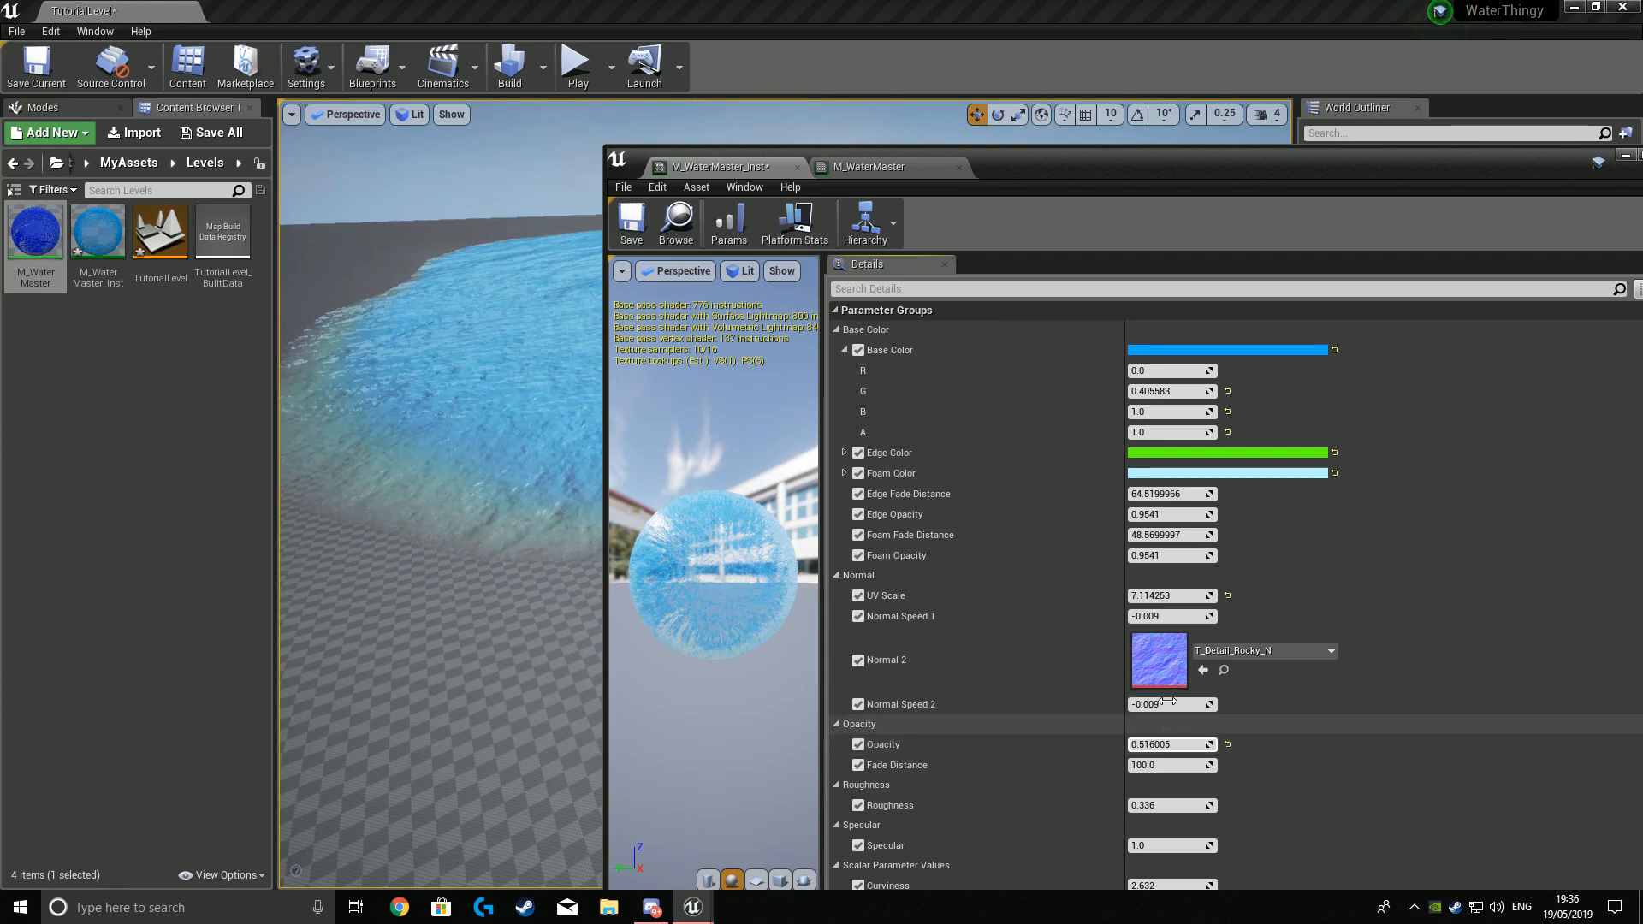
# Fly around the water plane in the level to examine its transparency, shoreline and wave movement.
pyautogui.click(1623, 159)
pyautogui.moveTo(1026, 368); pyautogui.dragTo(1027, 317, button='right')
pyautogui.press('w')
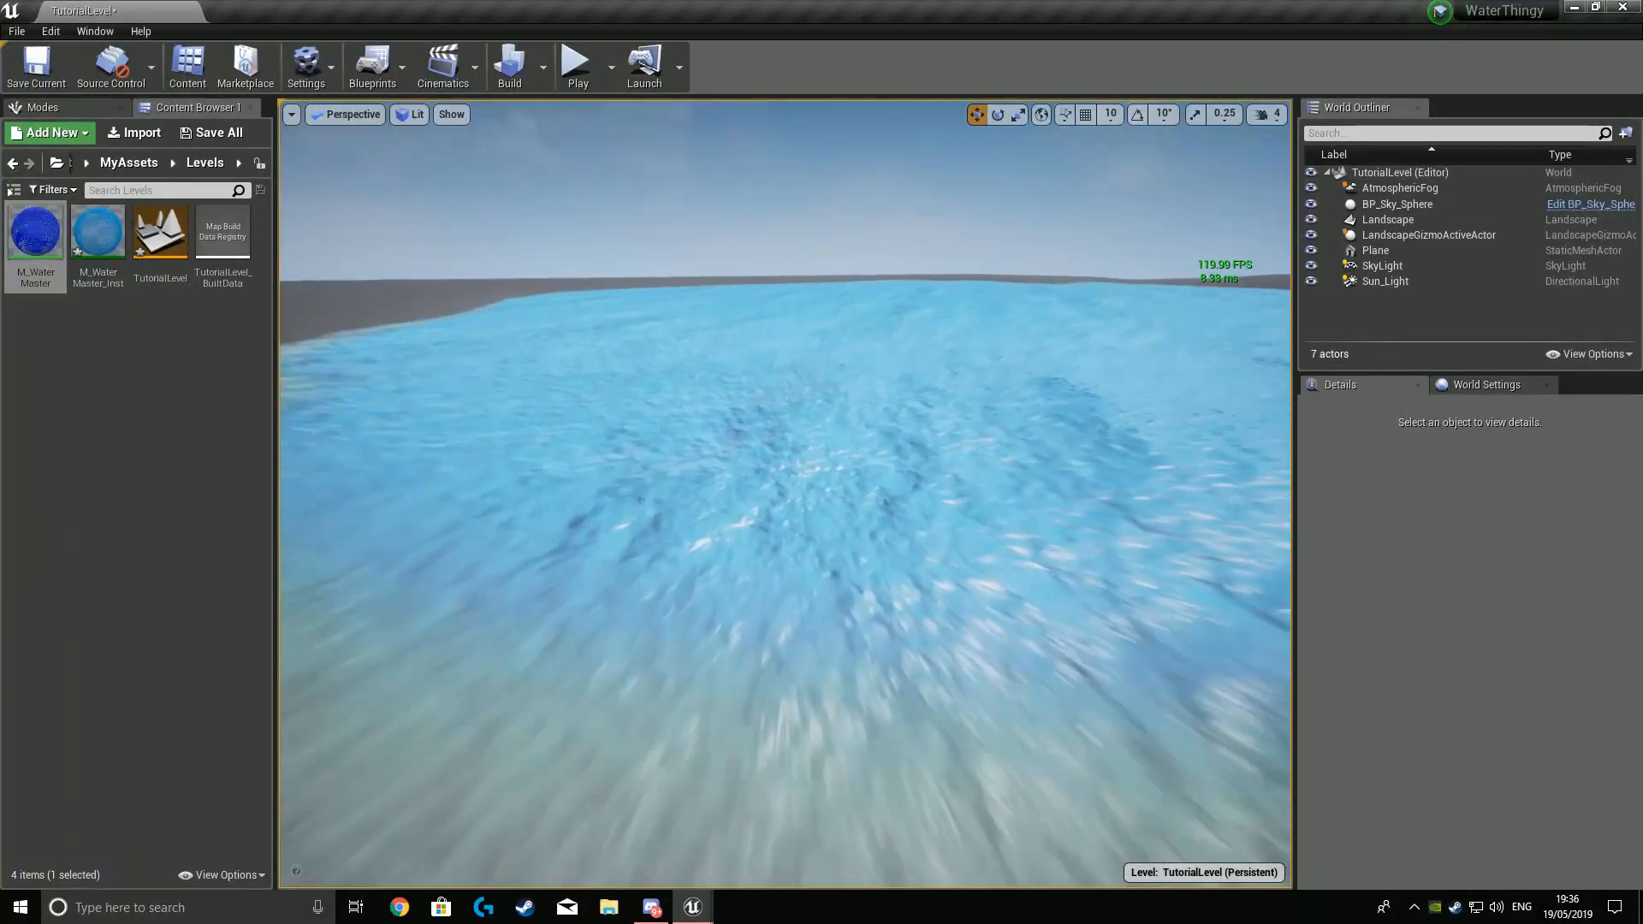
pyautogui.press('s')
pyautogui.moveTo(612, 623); pyautogui.dragTo(676, 654, button='right')
pyautogui.press('w')
pyautogui.press('w')
pyautogui.press('s')
pyautogui.moveTo(937, 521)
pyautogui.mouseDown(button='right')
pyautogui.moveTo(873, 500)
pyautogui.moveTo(877, 487)
pyautogui.moveTo(937, 521)
pyautogui.mouseUp(button='right')
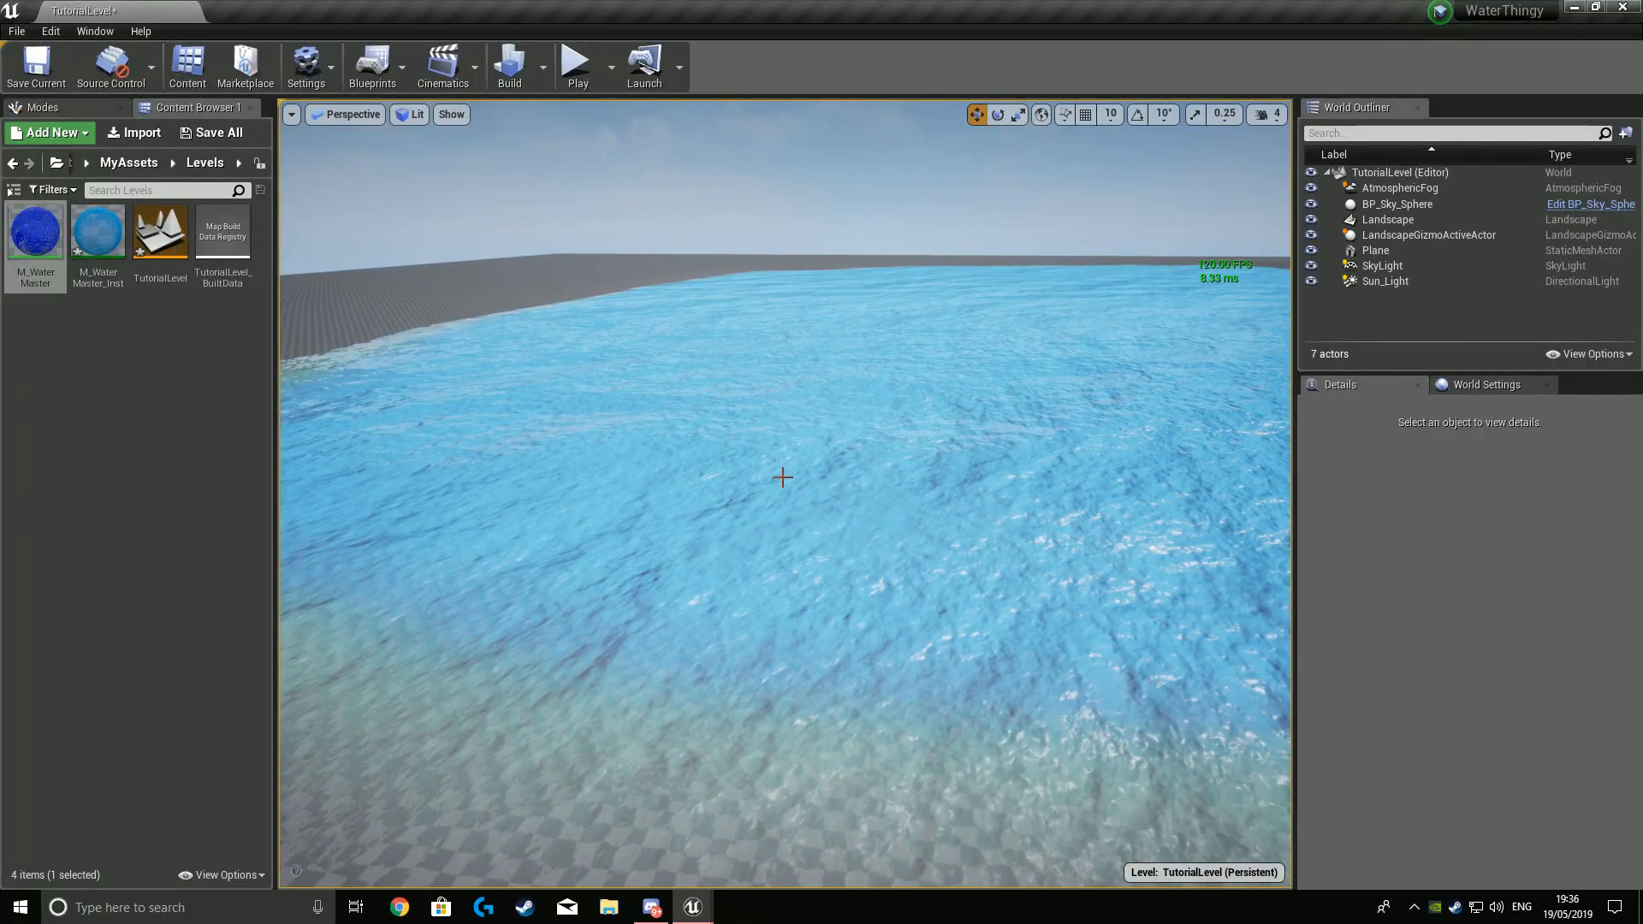
# Bring M_WaterMaster_Inst back up at its scalar parameters and narrow its window to uncover the water in the level.
pyautogui.click(779, 848)
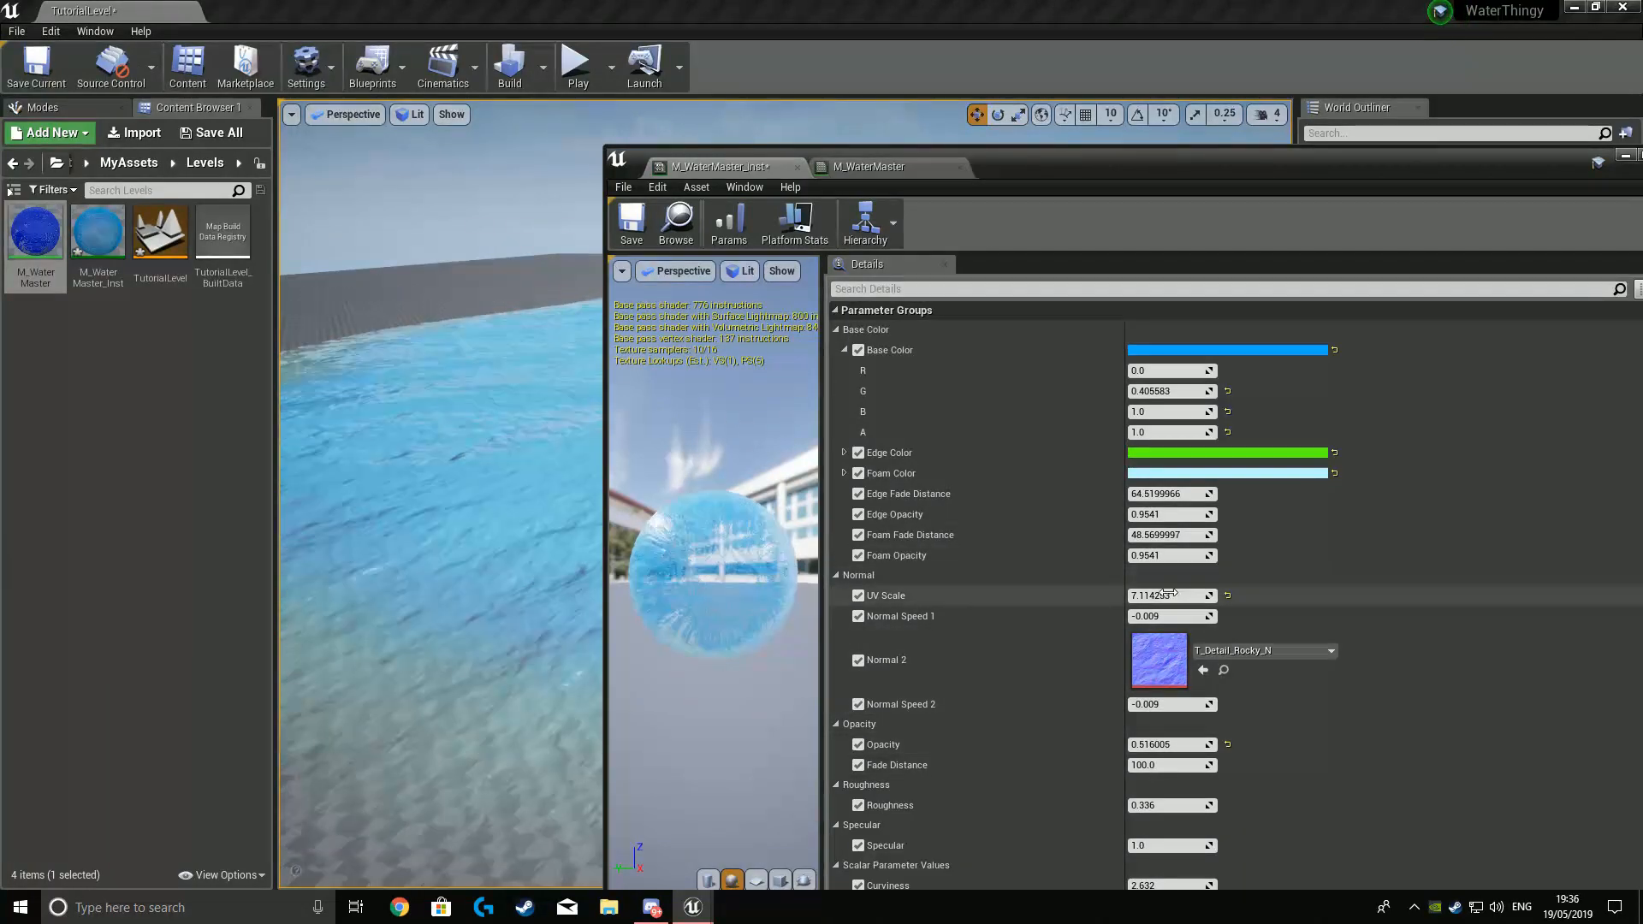
pyautogui.scroll(-3, 1177, 818)
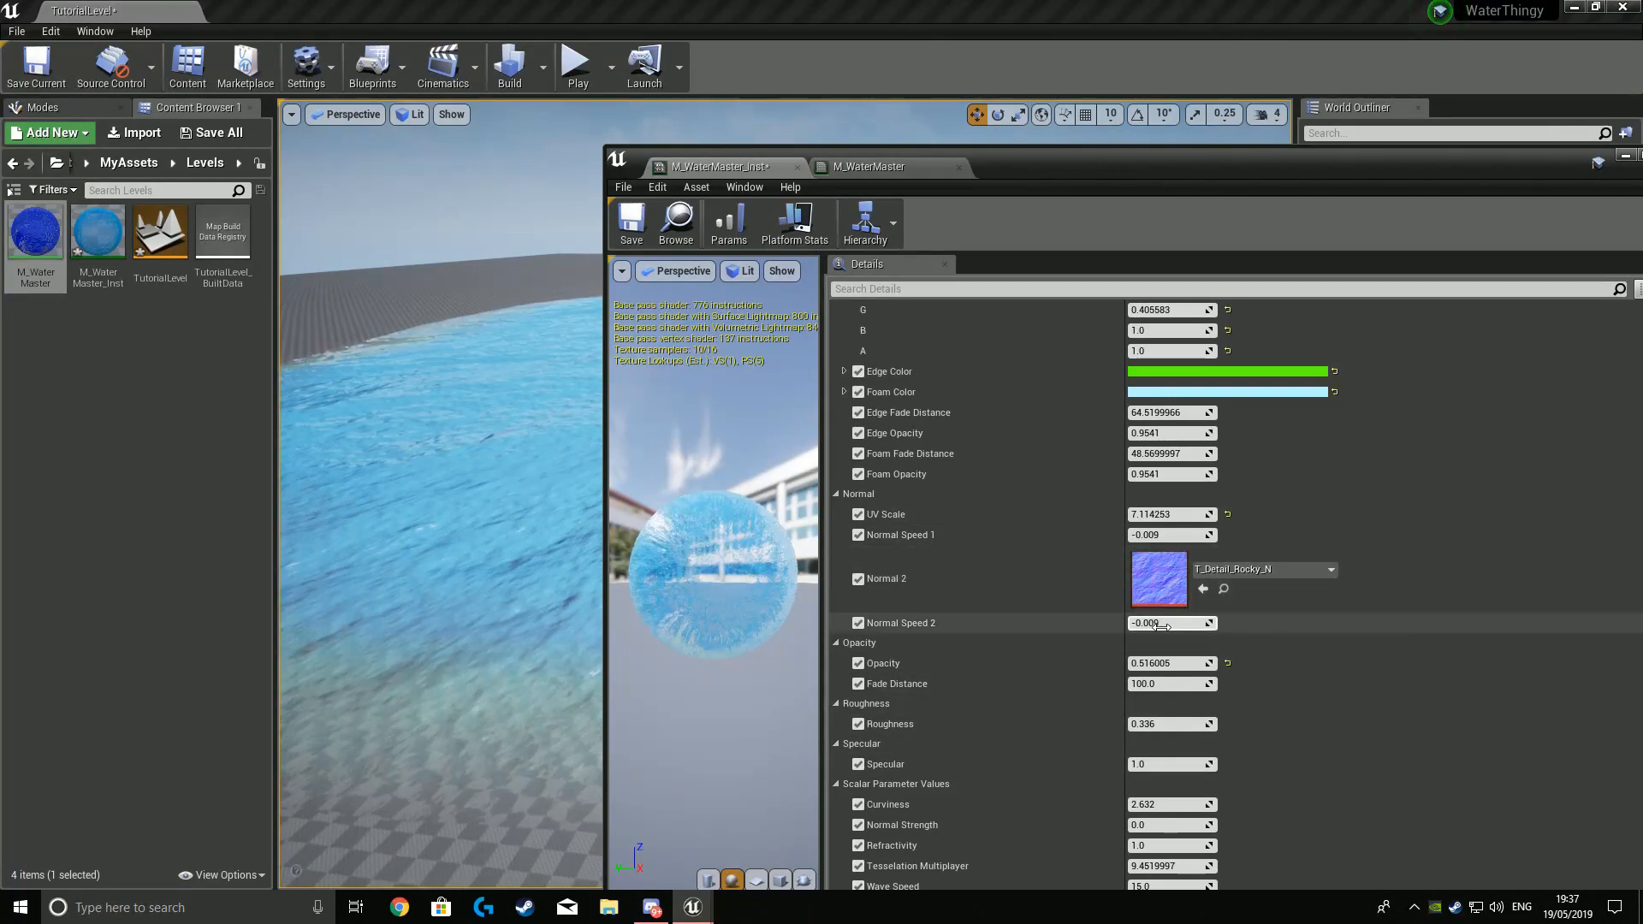
pyautogui.scroll(-10, 1150, 667)
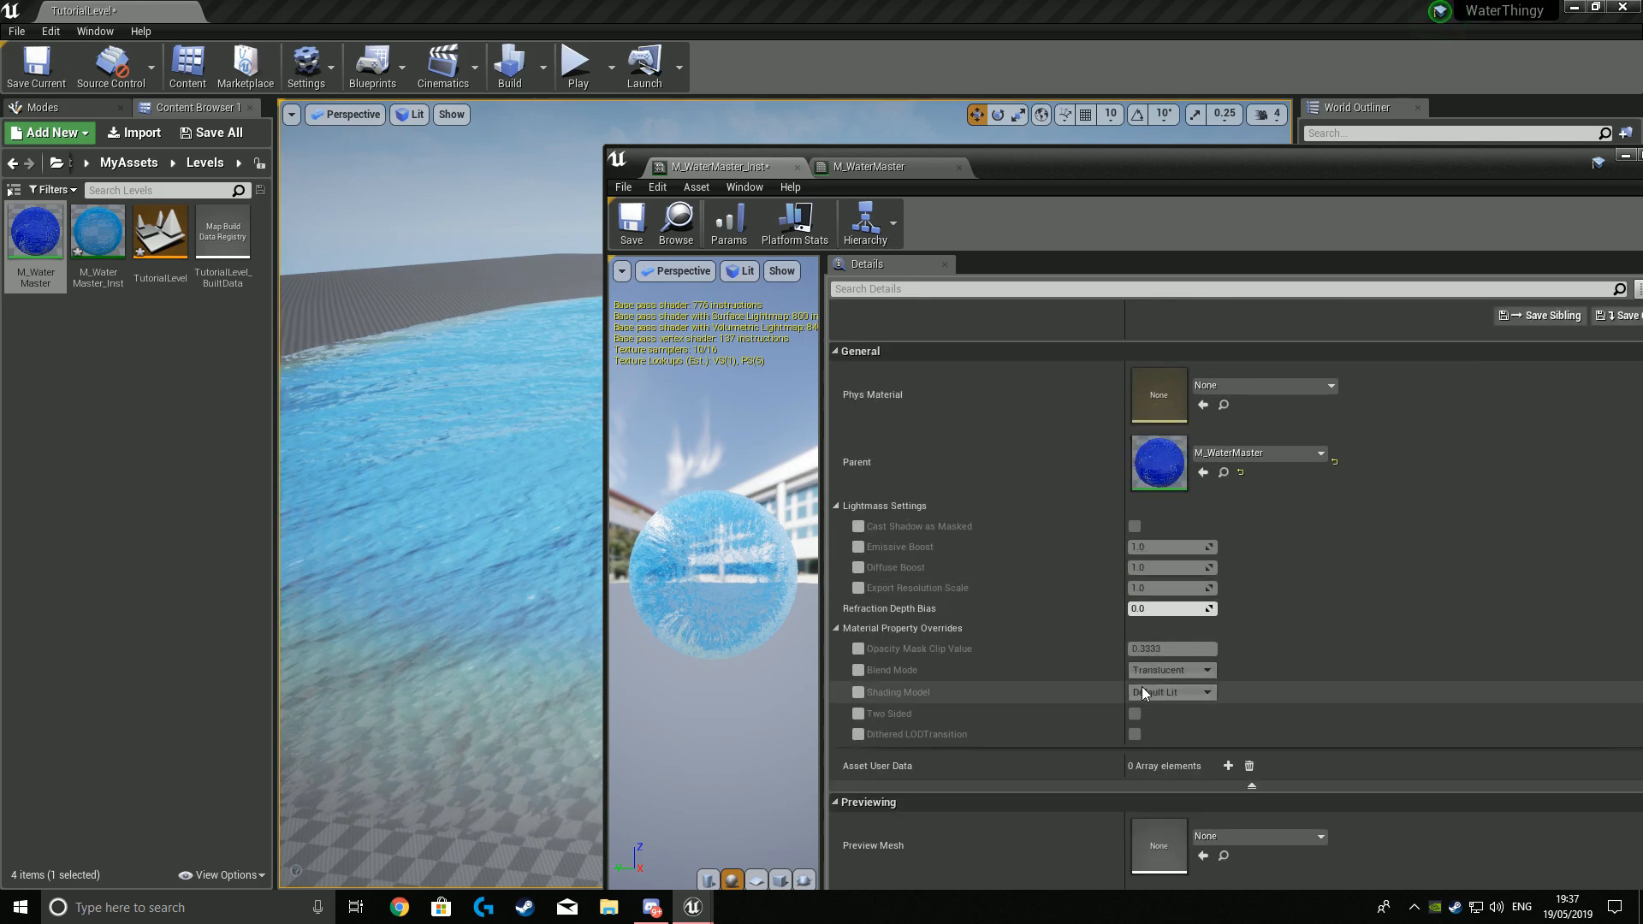
pyautogui.scroll(5, 1147, 676)
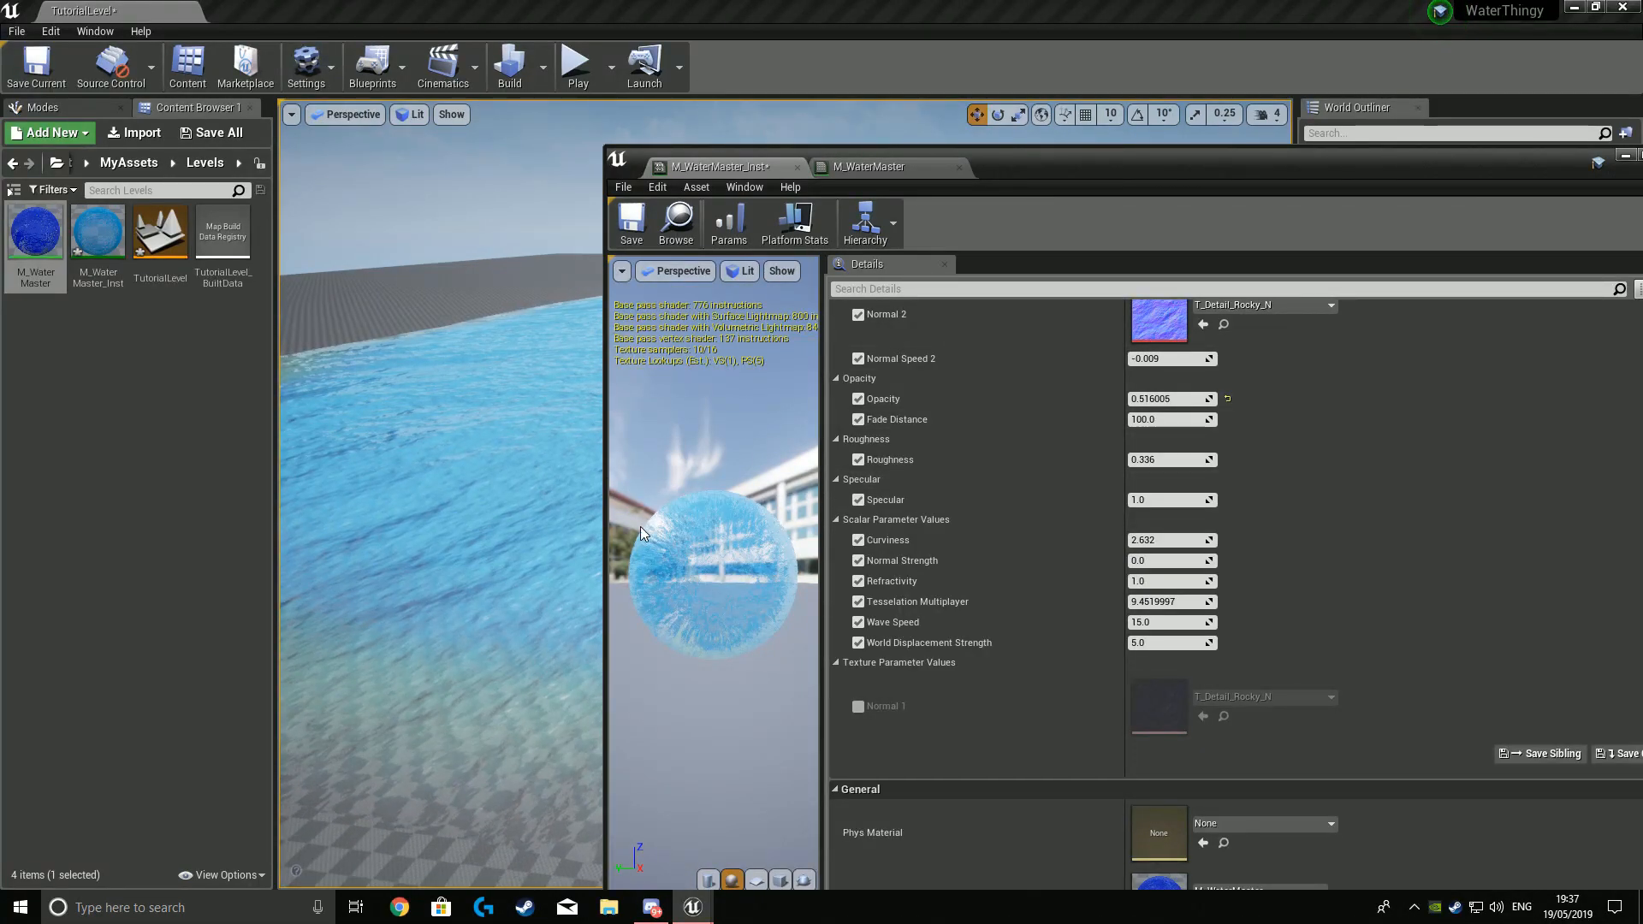
pyautogui.moveTo(605, 504); pyautogui.dragTo(1064, 495)
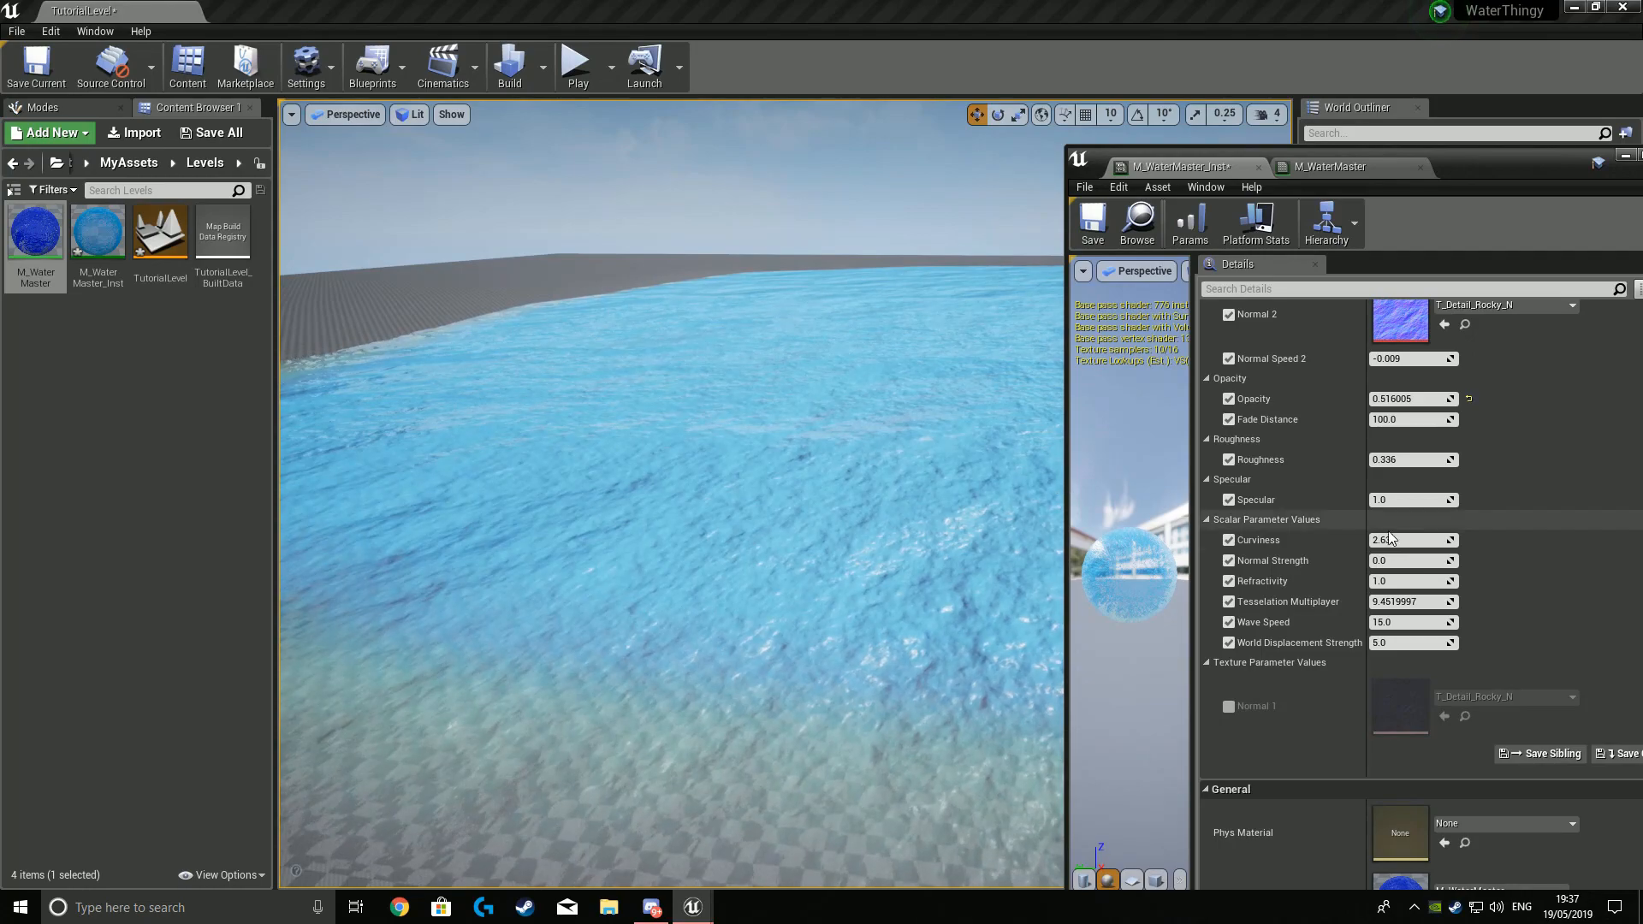
# Set the instance's Normal Strength to about 0.73, checking the softened ripples on the level's water plane.
pyautogui.moveTo(1408, 561)
pyautogui.mouseDown()
pyautogui.moveTo(1424, 561)
pyautogui.moveTo(1403, 561)
pyautogui.mouseUp()
pyautogui.moveTo(1411, 560); pyautogui.dragTo(1394, 560)
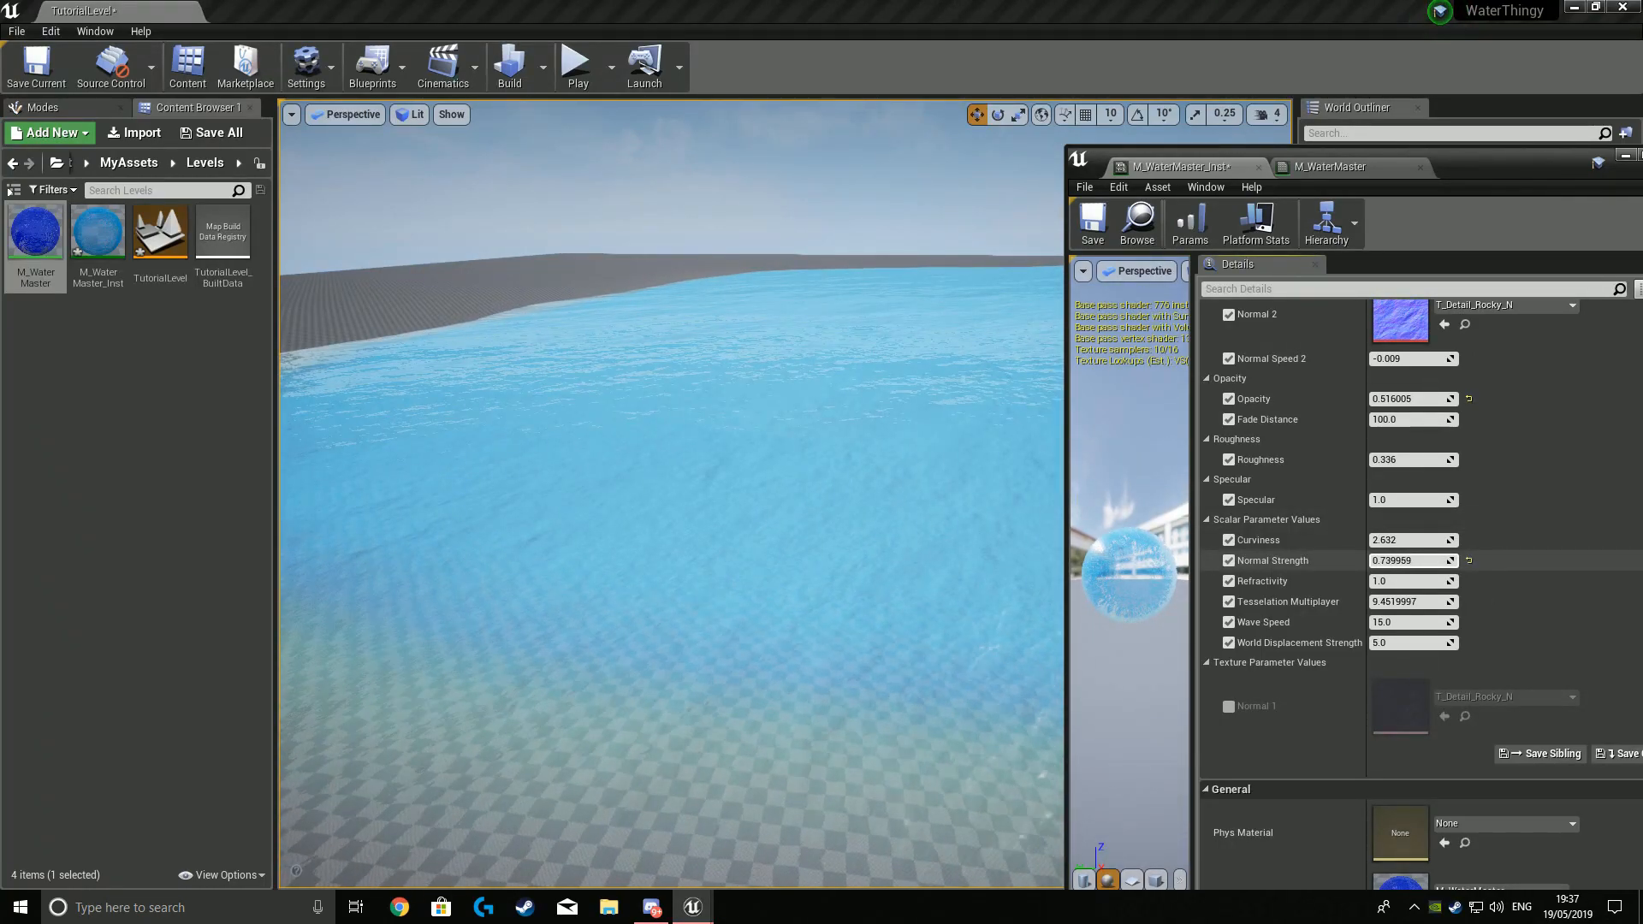
pyautogui.moveTo(685, 479)
pyautogui.mouseDown(button='right')
pyautogui.moveTo(856, 514)
pyautogui.moveTo(710, 483)
pyautogui.mouseUp(button='right')
pyautogui.moveTo(898, 548); pyautogui.dragTo(1019, 499, button='right')
pyautogui.moveTo(1390, 561); pyautogui.dragTo(1386, 561)
pyautogui.moveTo(671, 494); pyautogui.dragTo(578, 462, button='right')
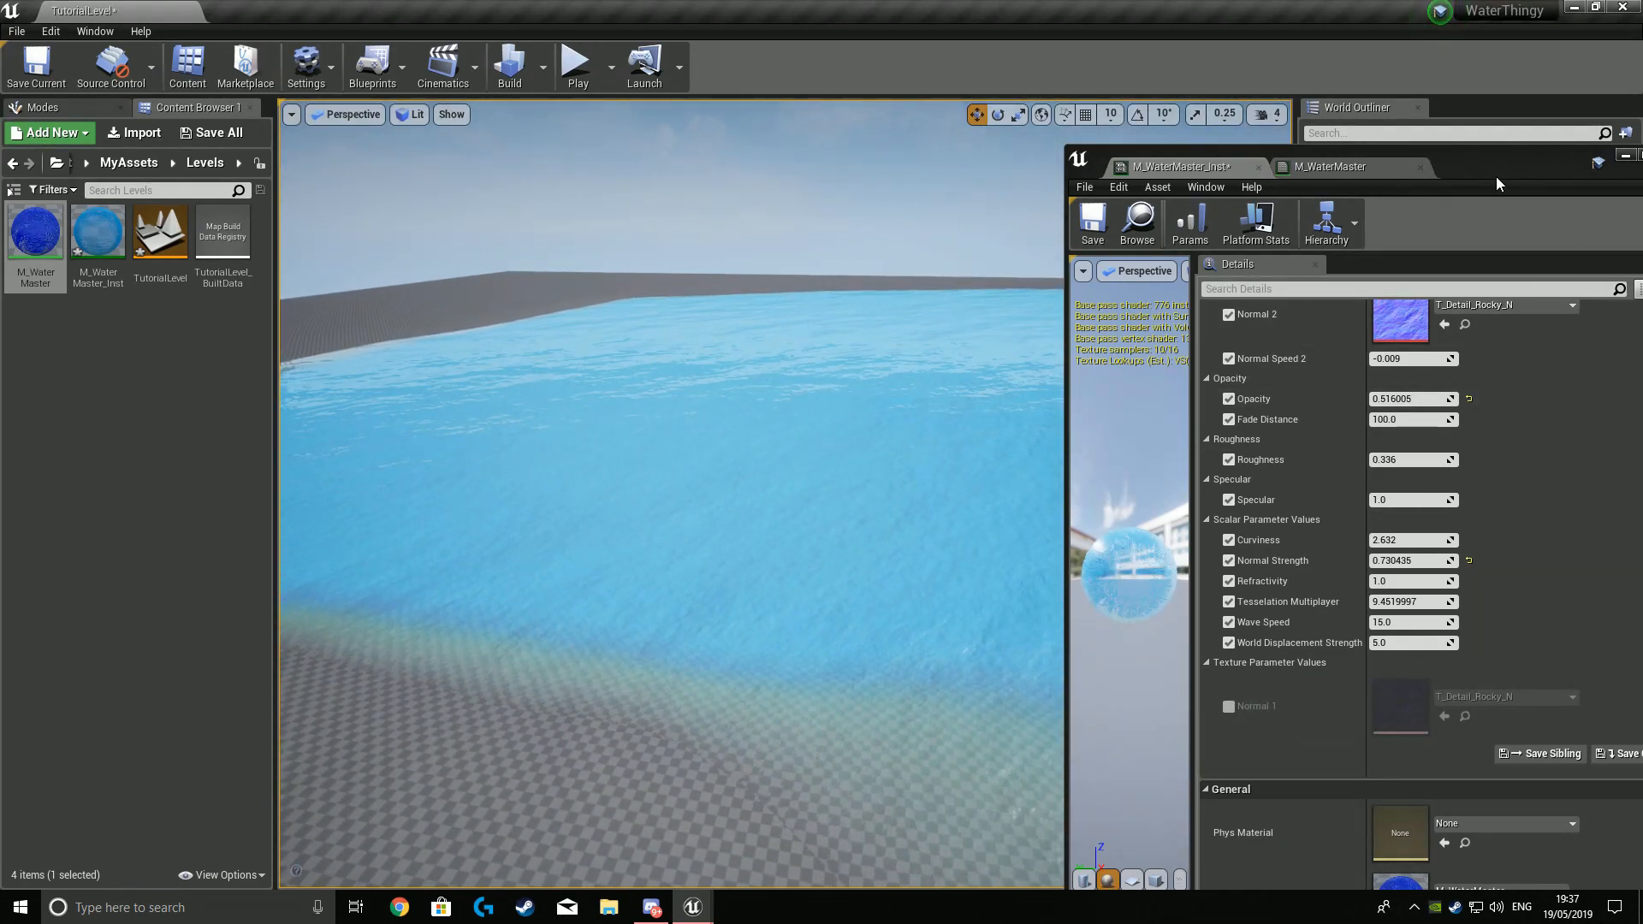
# Close the material editor window and inspect the water and its shoreline in the level.
pyautogui.moveTo(1498, 184); pyautogui.dragTo(1200, 194)
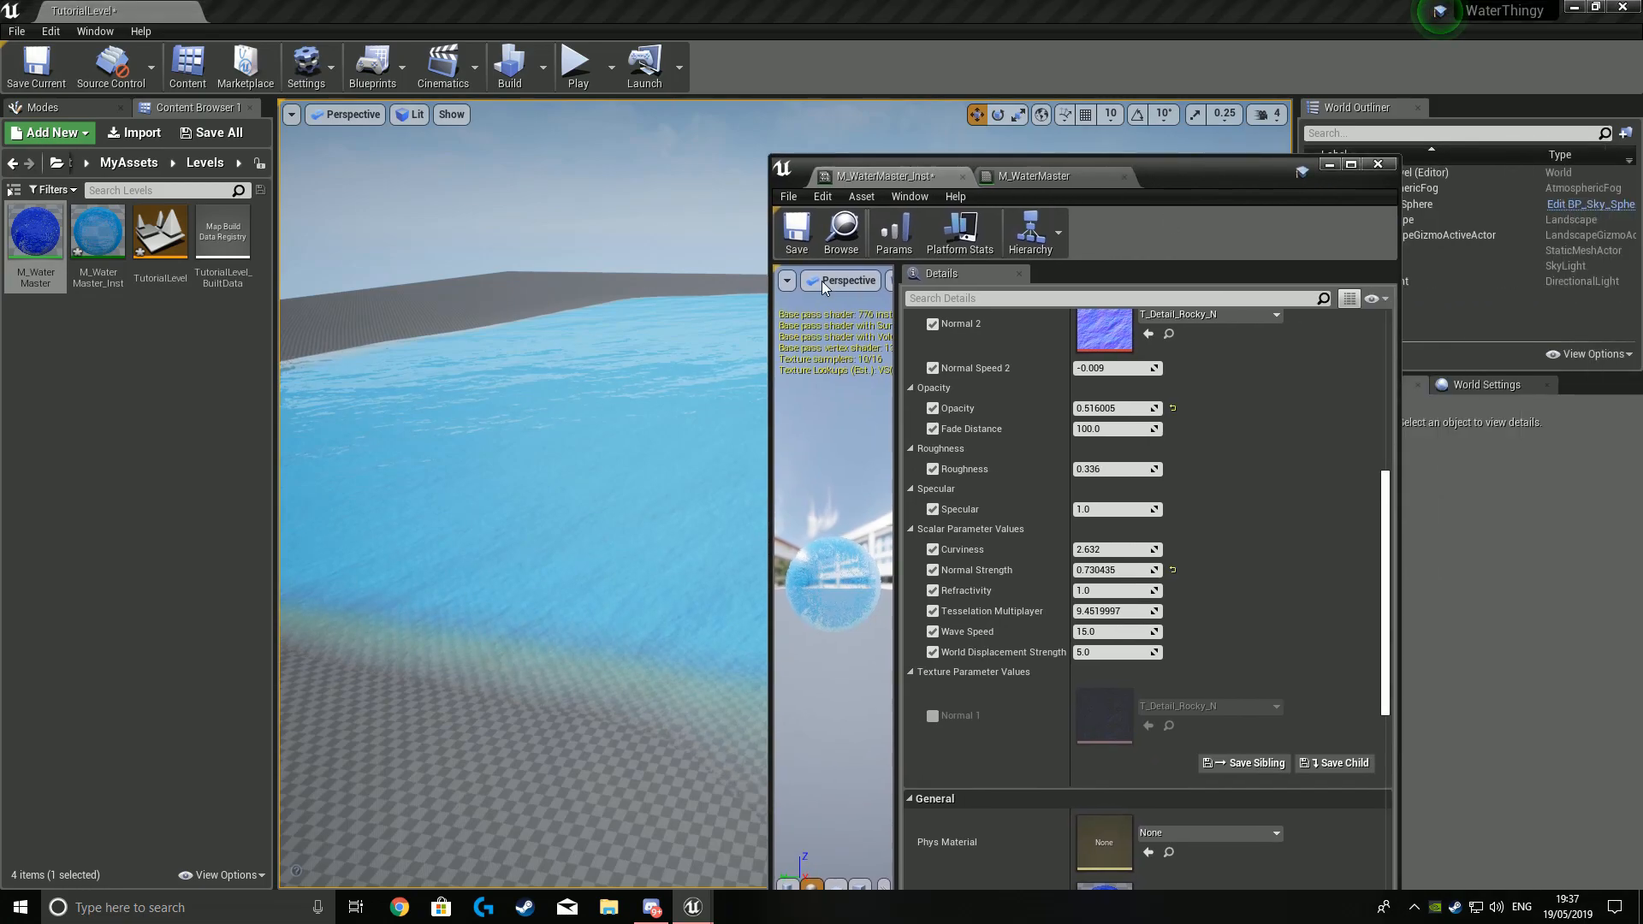
pyautogui.click(1377, 164)
pyautogui.moveTo(1037, 536); pyautogui.dragTo(890, 445, button='right')
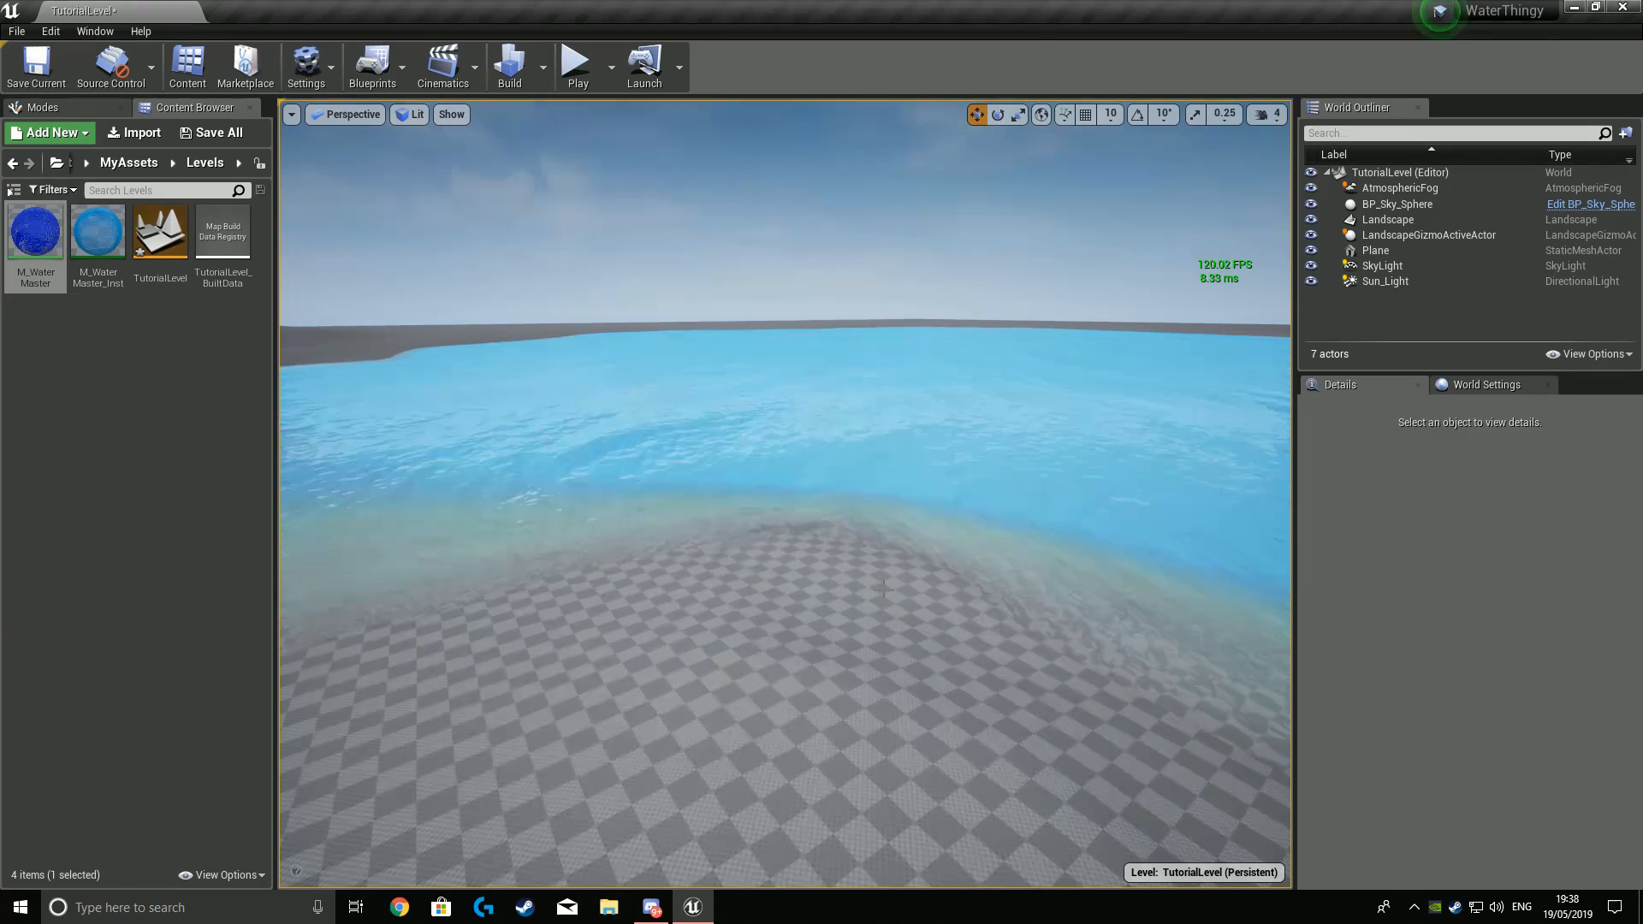